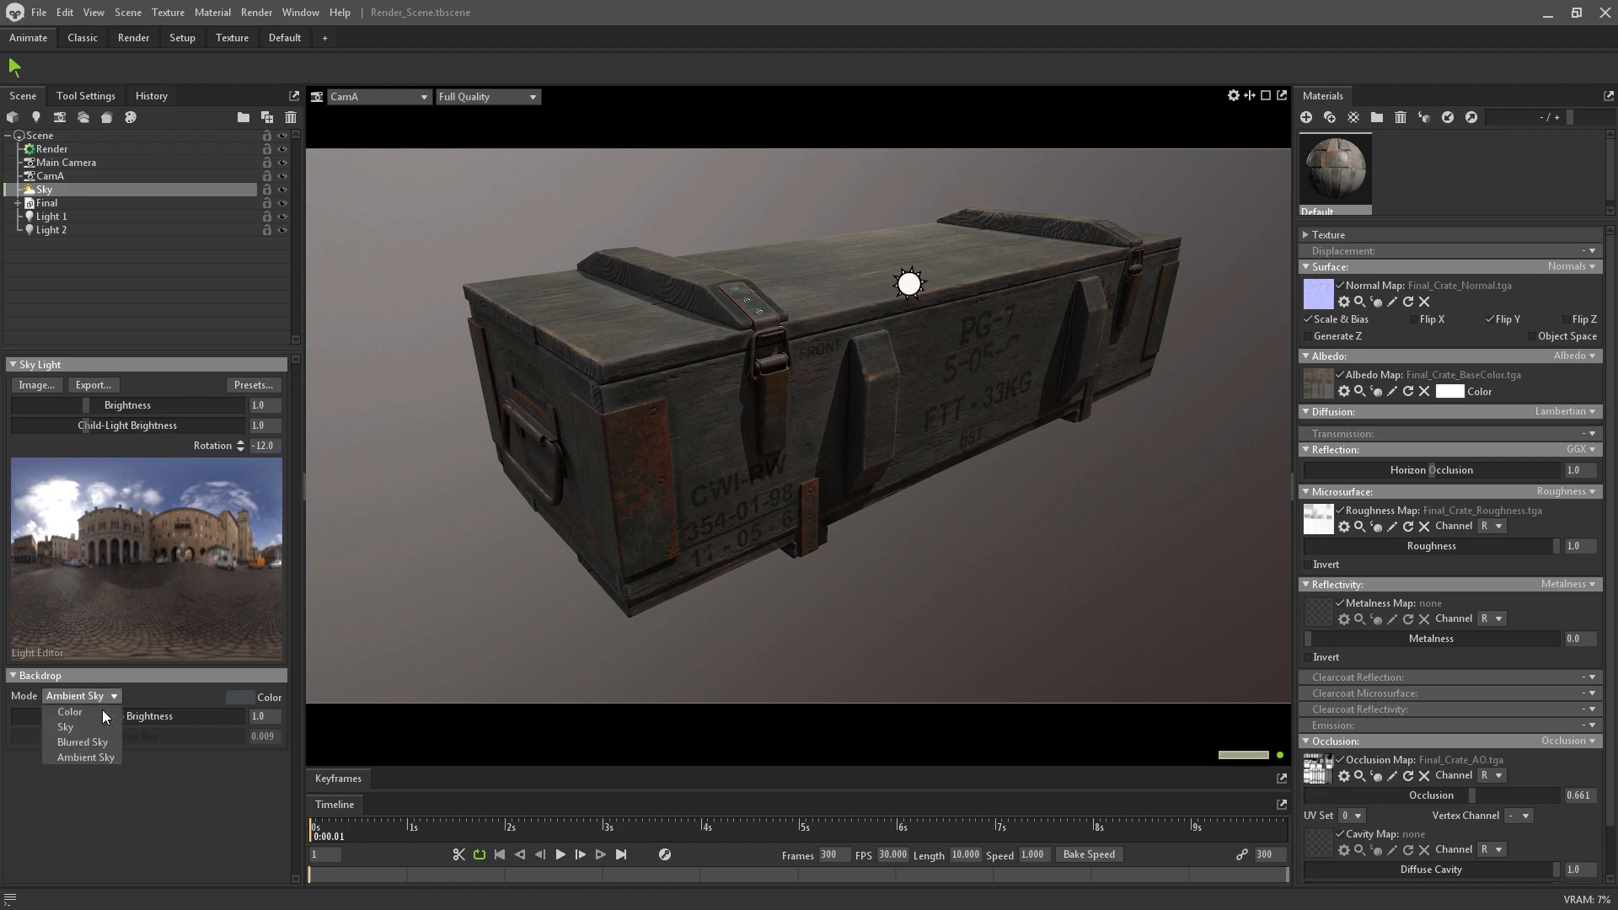
Set the sky backdrop to a solid dark grey colour, 131313
click(103, 709)
click(240, 696)
drag(630, 524, 595, 553)
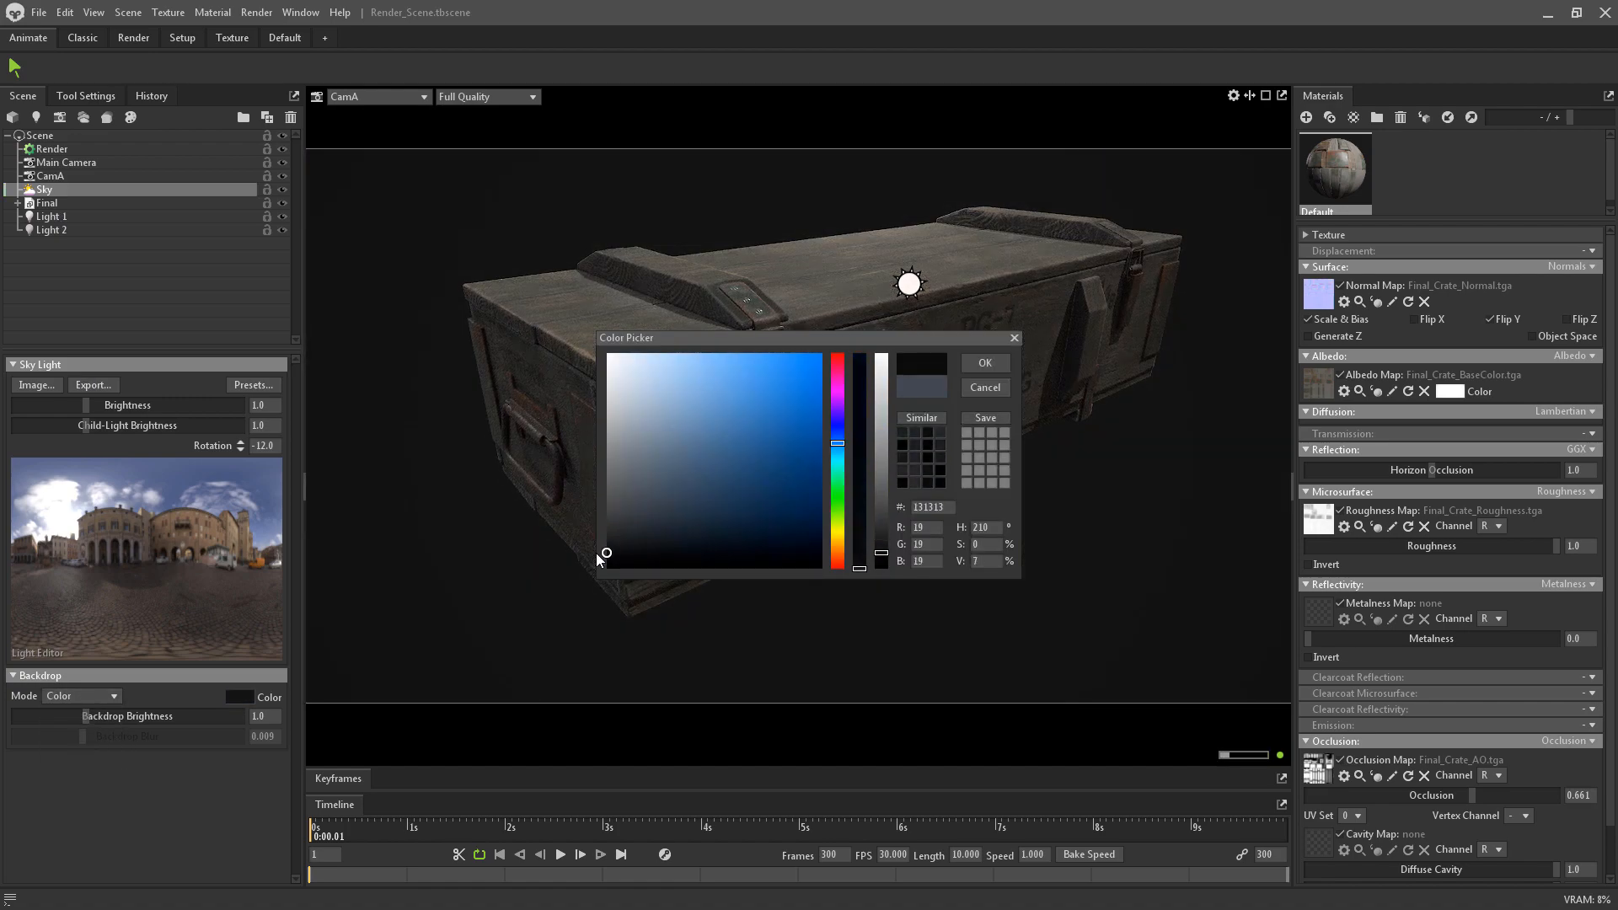
click(985, 362)
Duplicate the crate and place the copy below the original, rotated to about -31.63 on Y
click(1040, 386)
scroll(1040, 386, down, 5)
key(w)
alt+drag(1040, 386, 961, 295)
key(ctrl+d)
drag(884, 376, 885, 534)
key(e)
drag(923, 632, 863, 632)
key(w)
alt+drag(873, 472, 879, 557)
alt+drag(935, 521, 939, 485)
drag(930, 659, 908, 633)
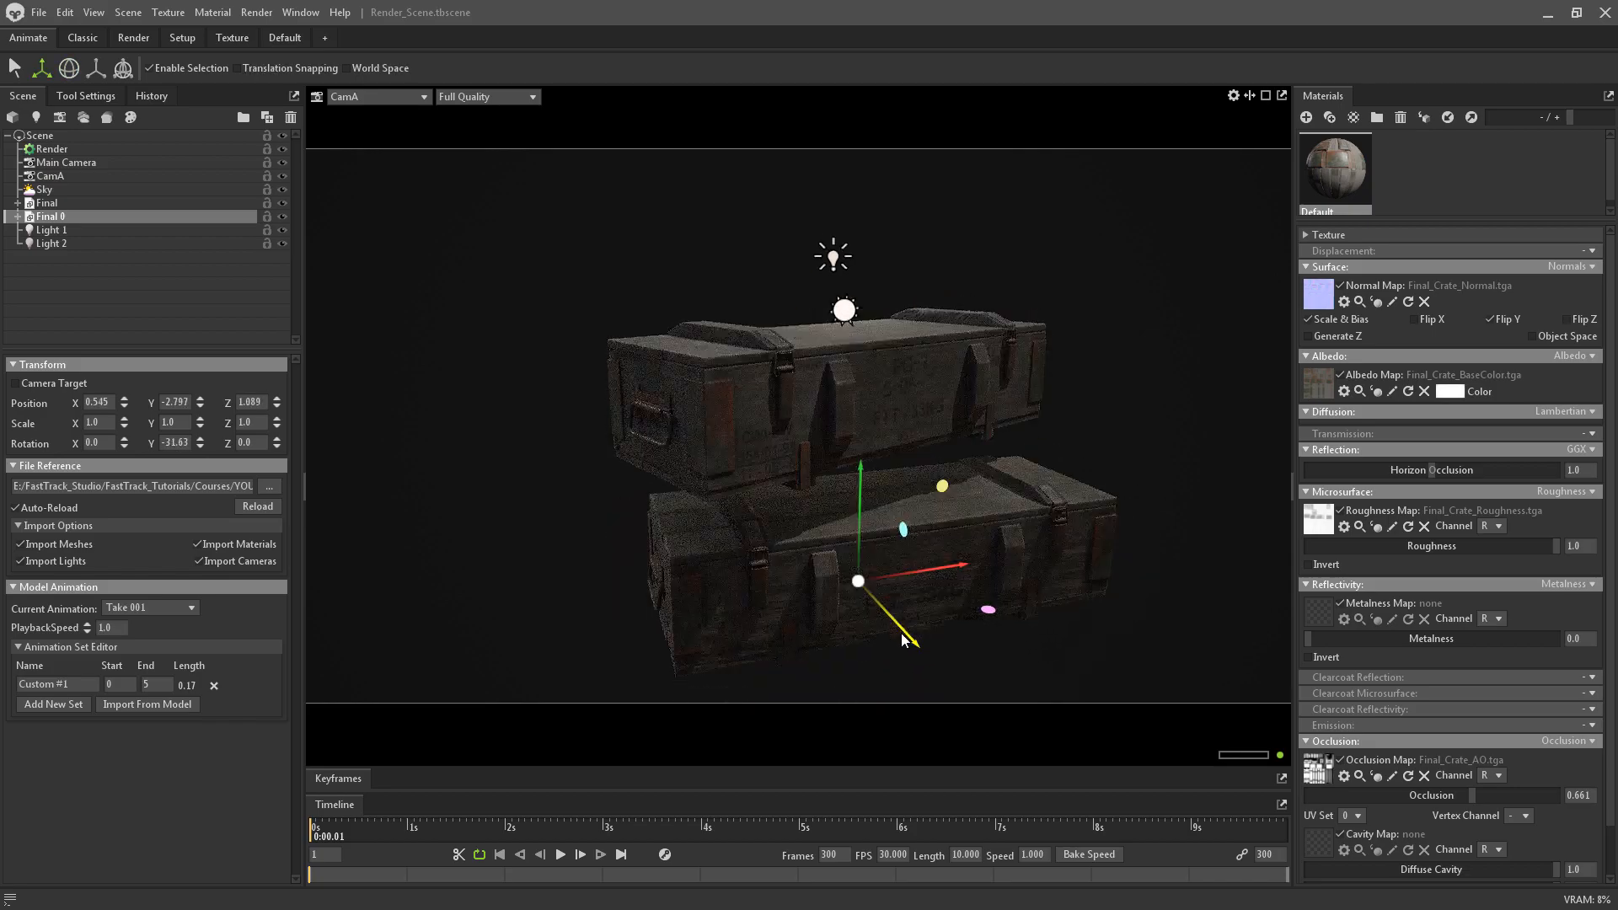
Rotate the lower crate to about -18.67 on Y and move it to about 0.395, -3.075, 0.734
alt+drag(917, 527, 872, 573)
scroll(919, 484, up, 3)
key(e)
key(ctrl+z)
key(w)
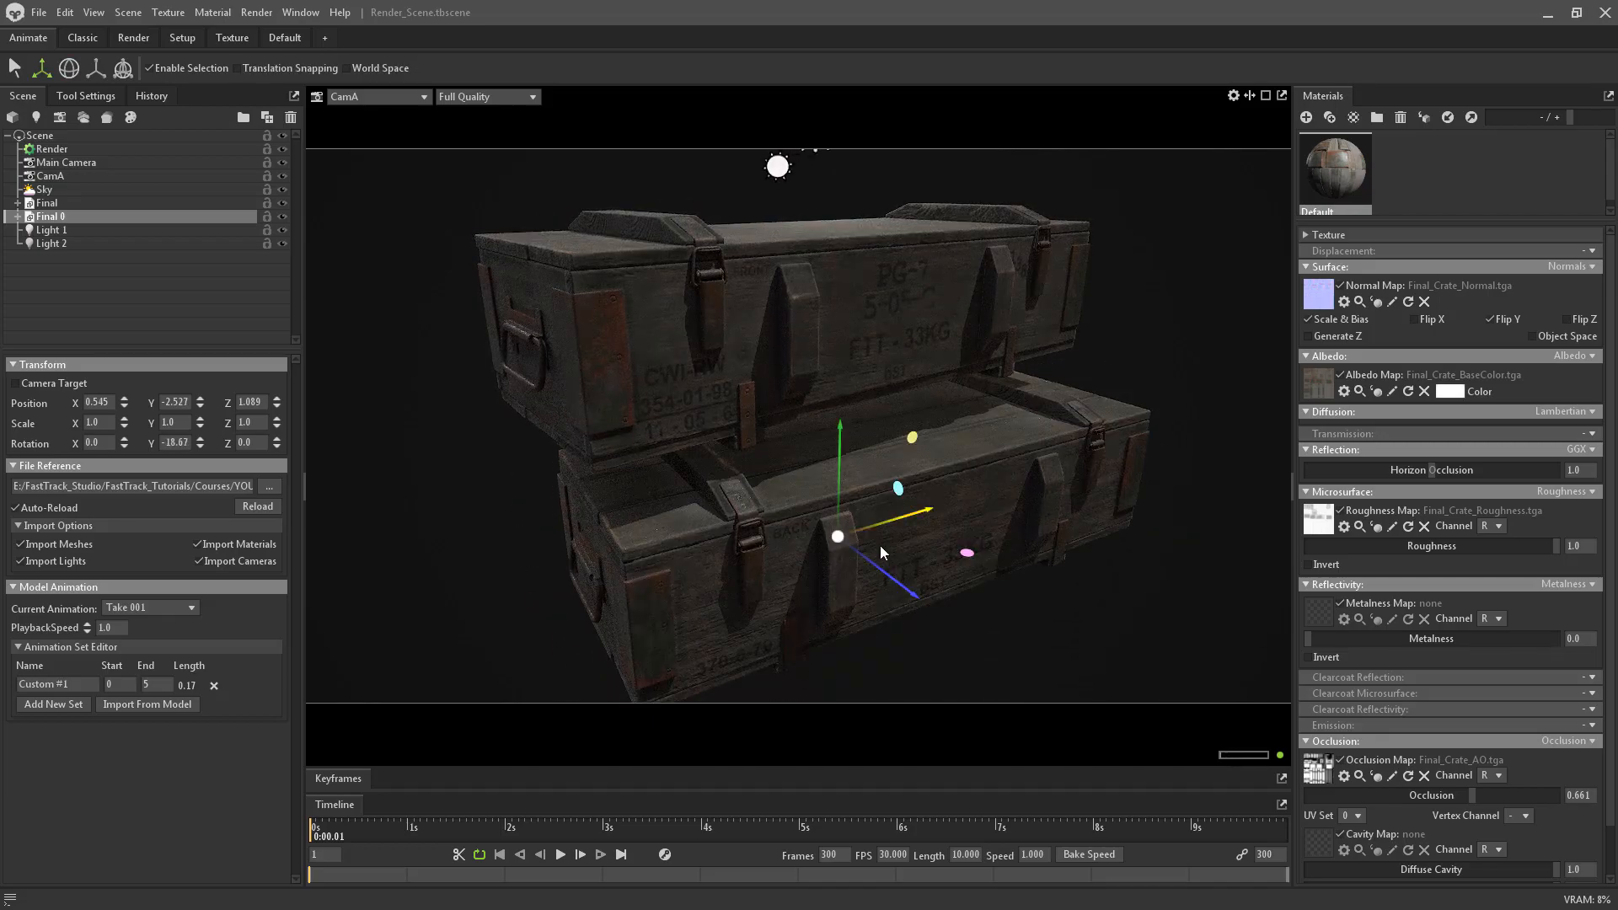
mouse_move(969, 556)
mouse_down()
mouse_move(907, 537)
mouse_move(944, 548)
mouse_up()
alt+drag(944, 548, 836, 490)
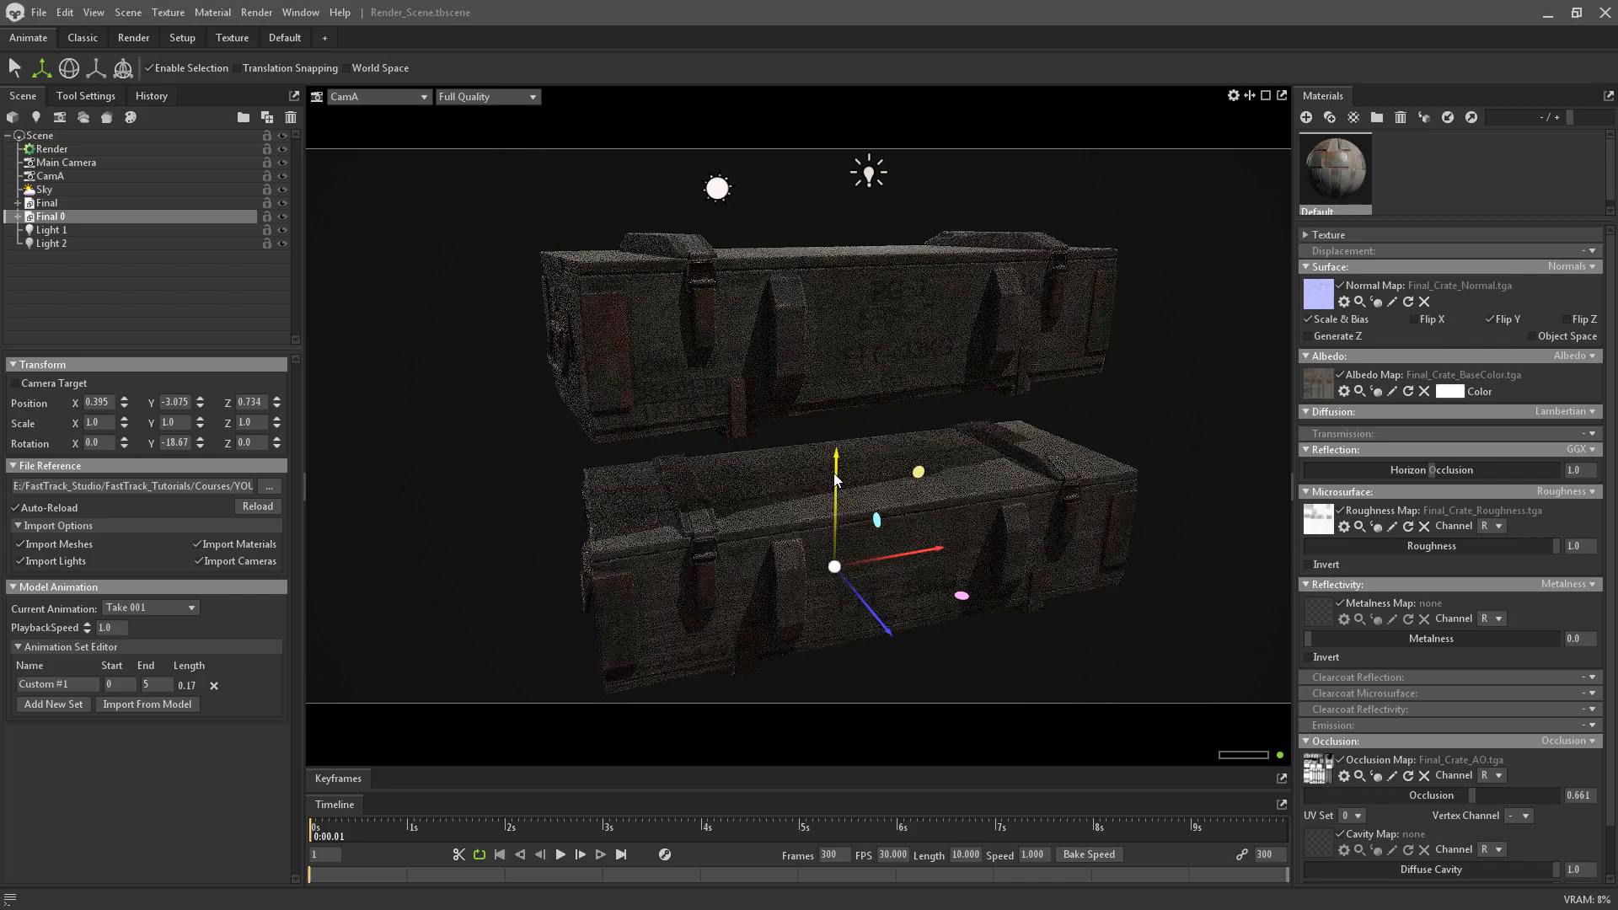
Rotate the lower crate to about -13.68 on Y and move it to about 0.708, -3.075, 0.811
key(e)
mouse_move(844, 603)
mouse_down()
mouse_move(809, 600)
mouse_move(866, 602)
mouse_up()
key(w)
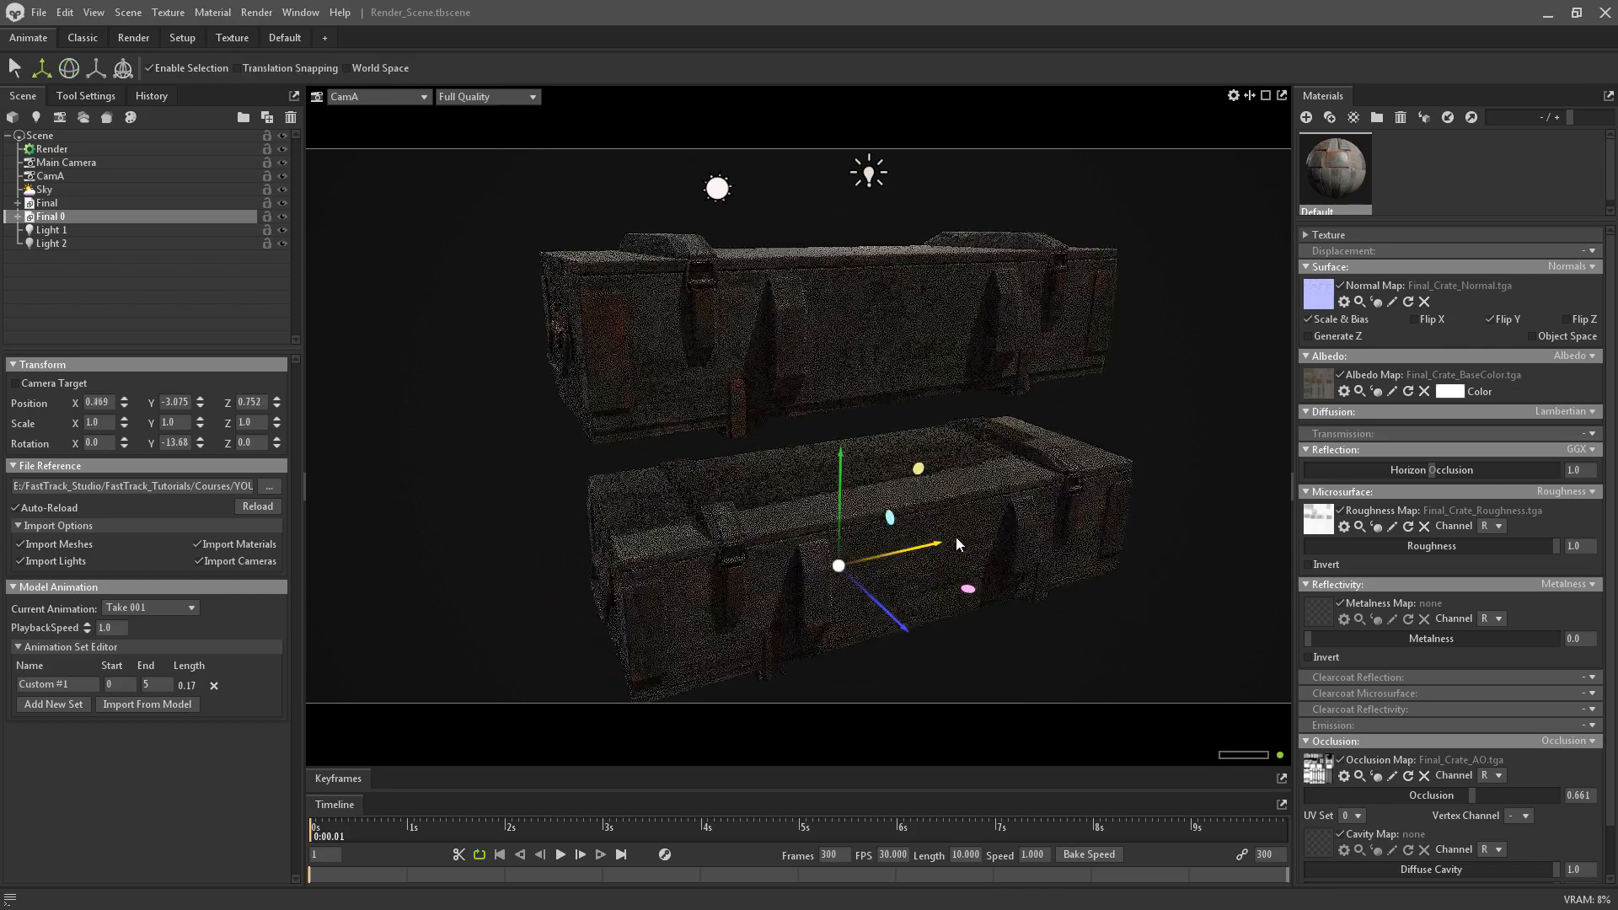
drag(956, 537, 971, 498)
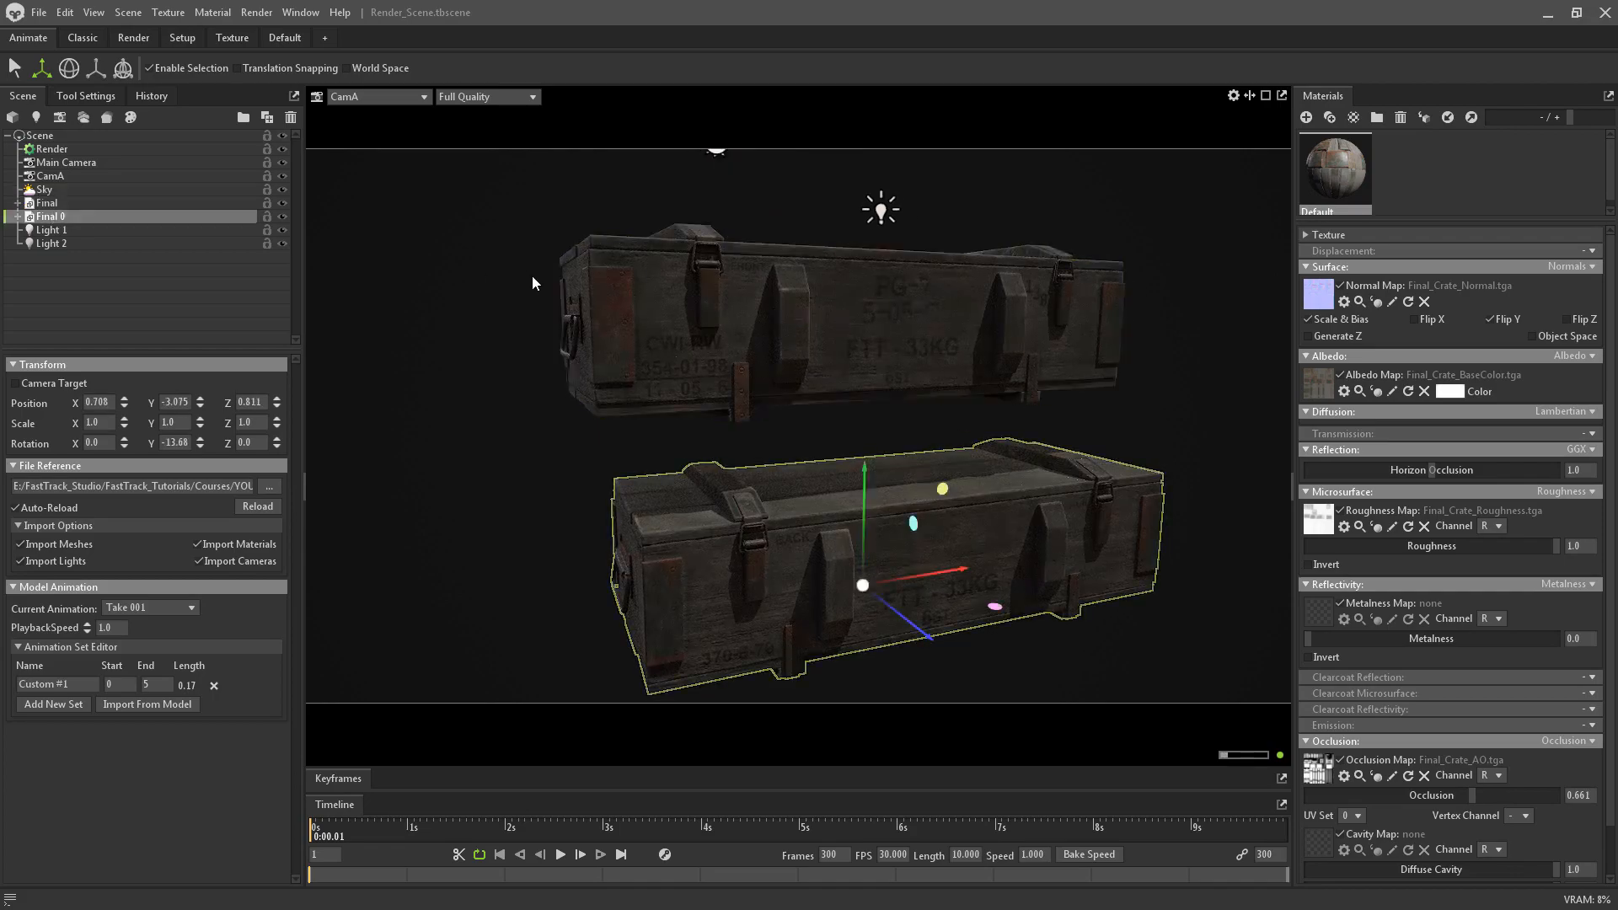
Delete the duplicated crate beneath the original
key(Delete)
alt+drag(765, 338, 924, 543)
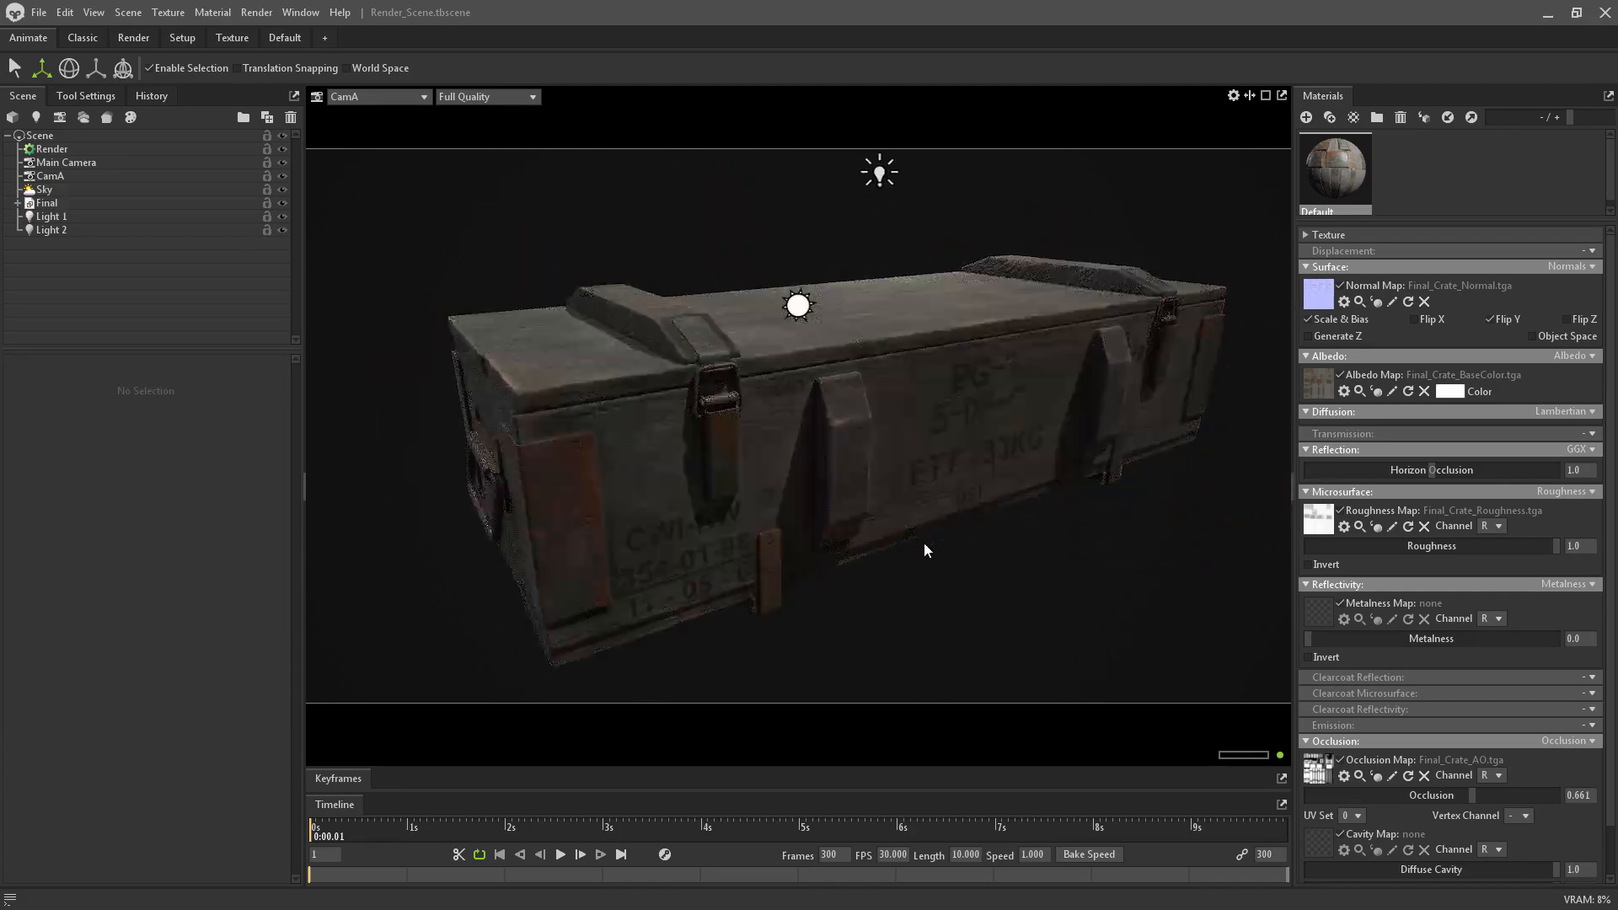
Give Light 1 brightness 6.772 and the warm colour ffefe1, and rotate it to about -33.08, 57.03, -99.2
click(809, 310)
drag(117, 507, 116, 506)
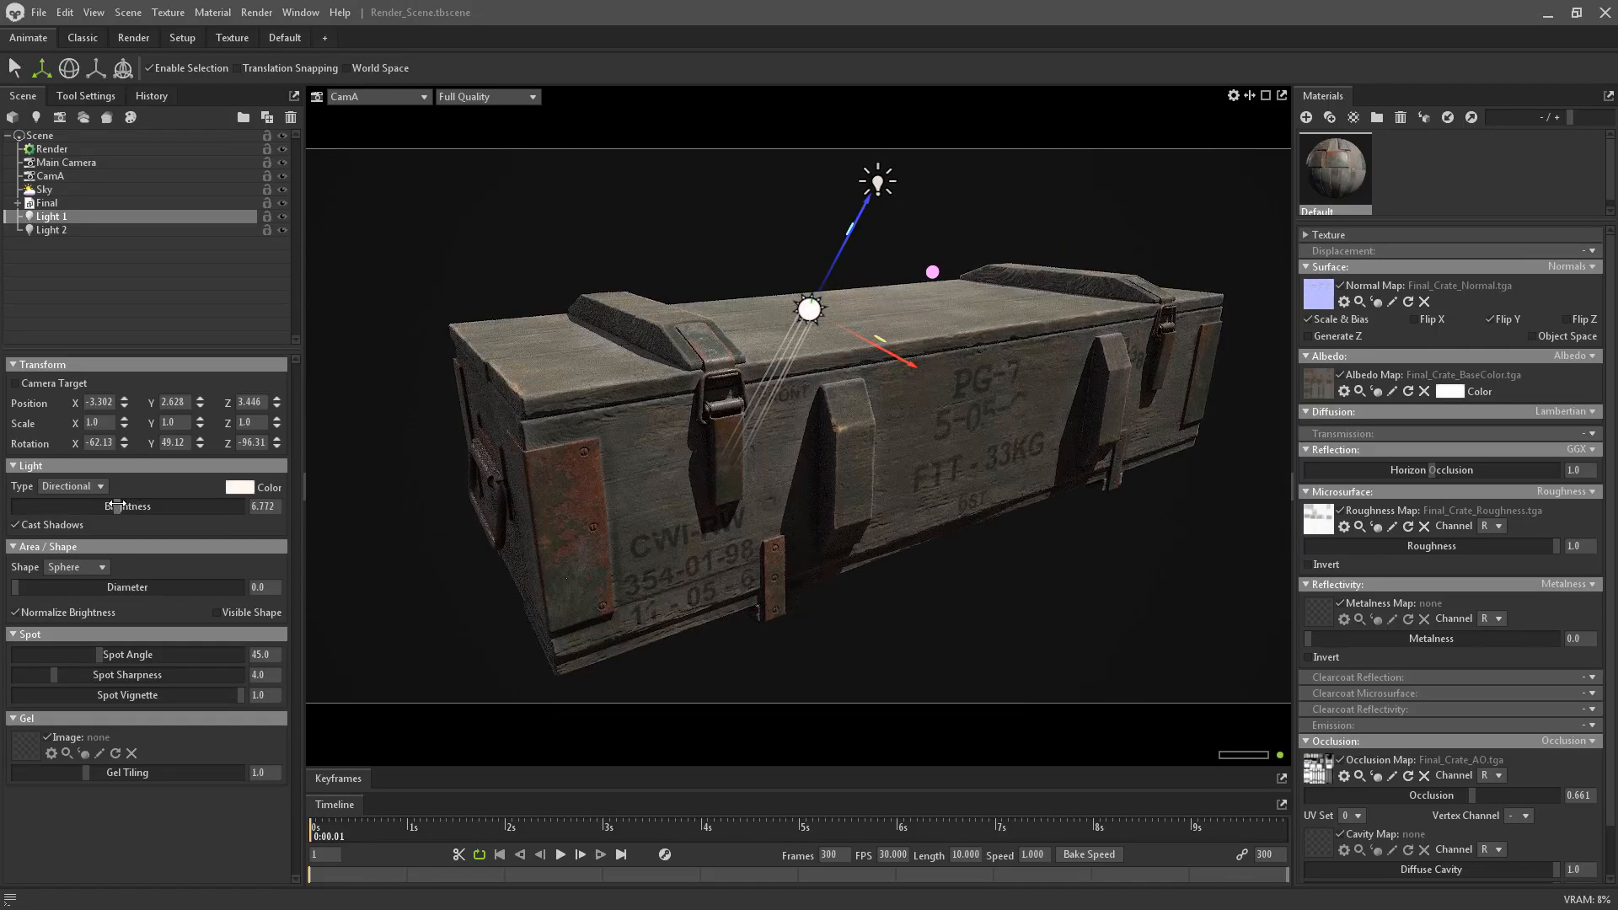
click(239, 487)
mouse_move(614, 357)
mouse_down()
mouse_move(657, 351)
mouse_move(632, 351)
mouse_up()
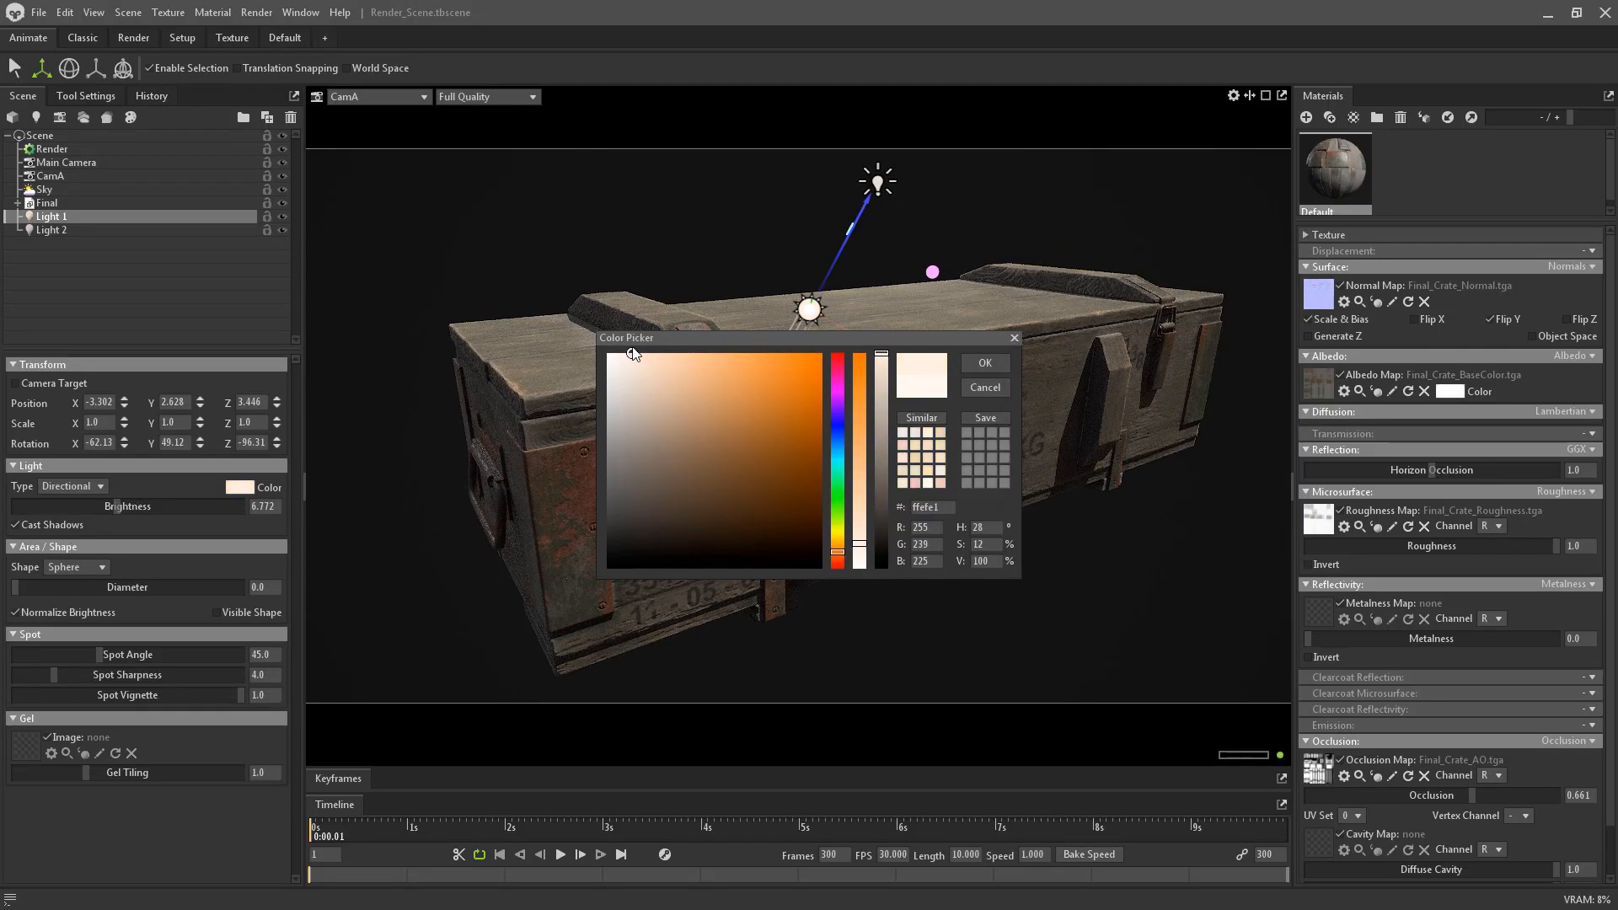
mouse_move(826, 244)
mouse_down()
mouse_move(858, 243)
mouse_move(834, 253)
mouse_move(852, 287)
mouse_move(786, 319)
mouse_move(851, 277)
mouse_move(771, 261)
mouse_move(814, 224)
mouse_up()
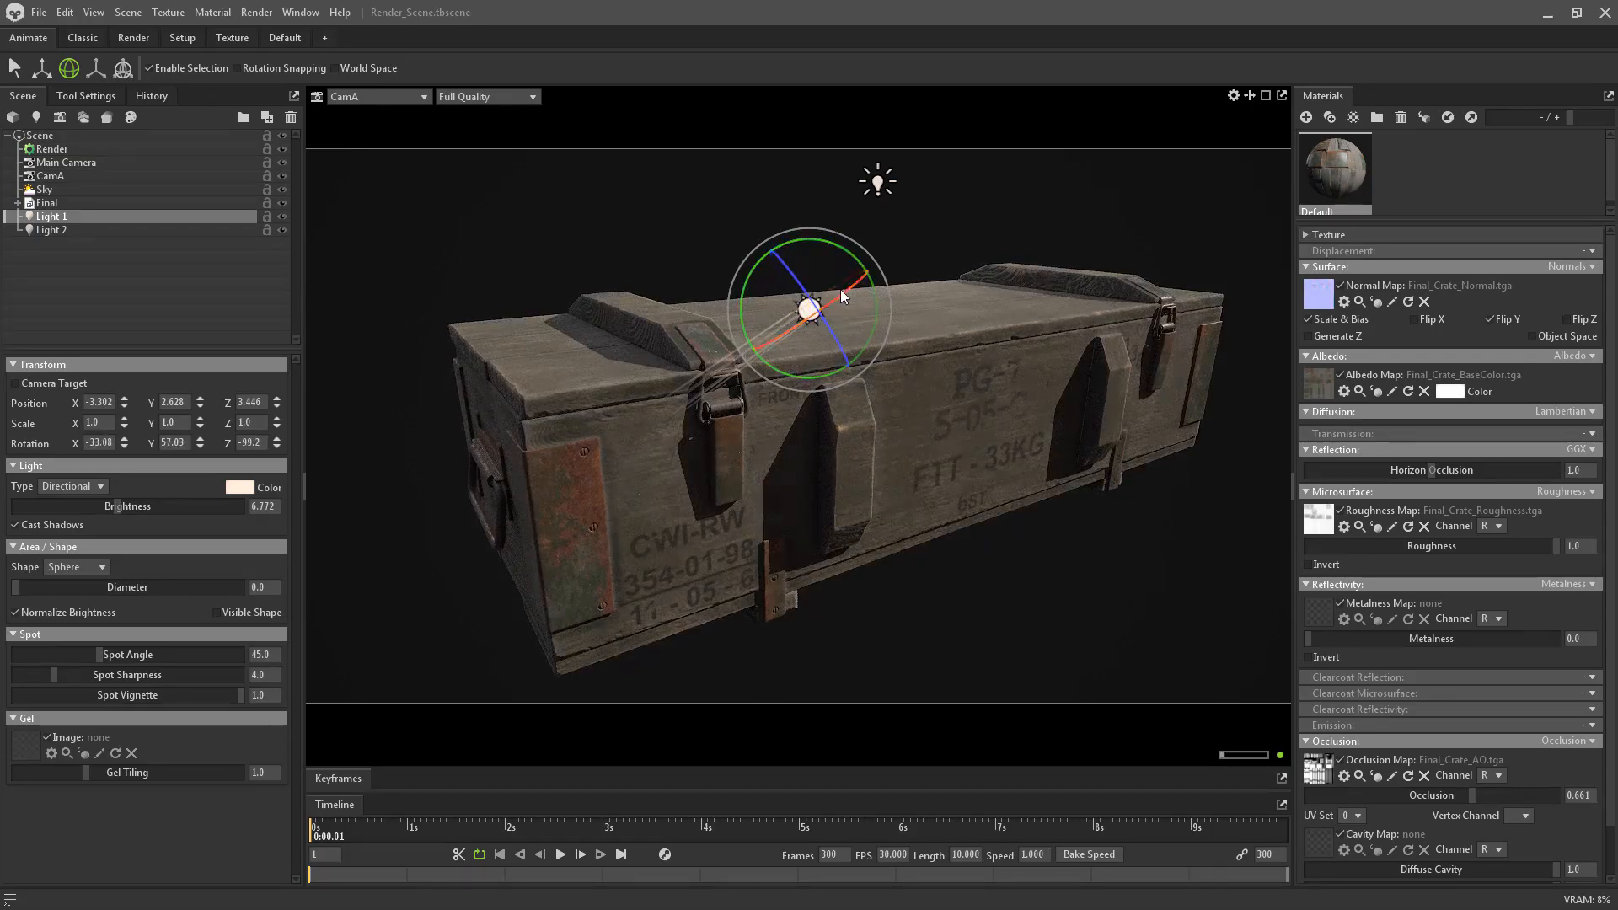
Move Light 2 to about 3.046, 3.412, 0.634 and set its brightness to 2.463
click(877, 181)
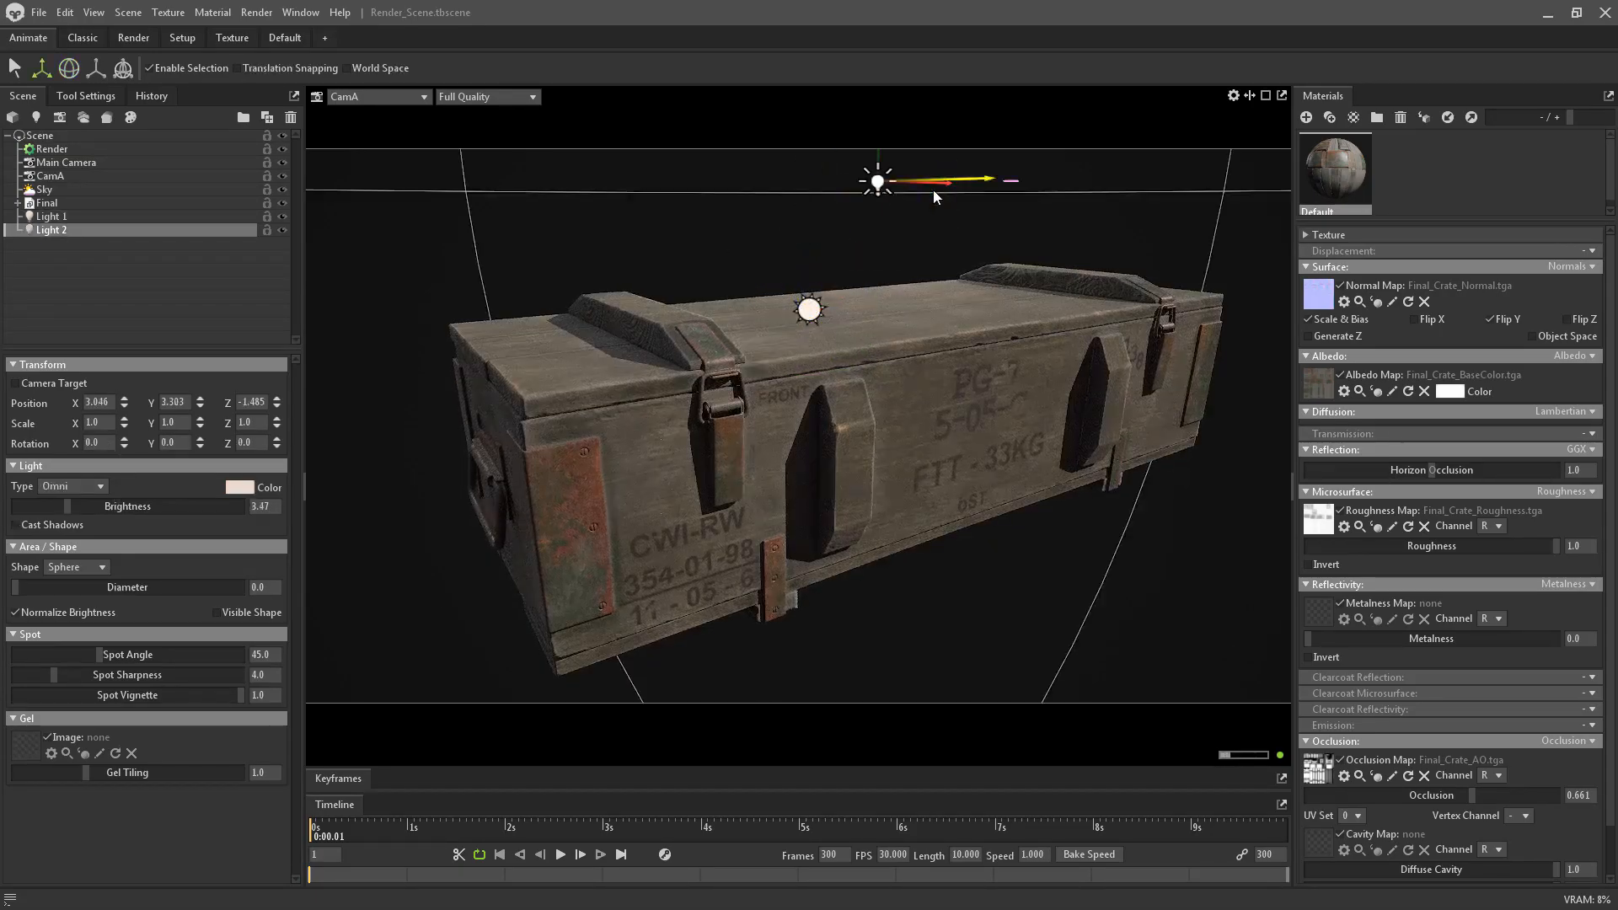
mouse_move(67, 506)
mouse_down()
mouse_move(41, 506)
mouse_move(73, 504)
mouse_up()
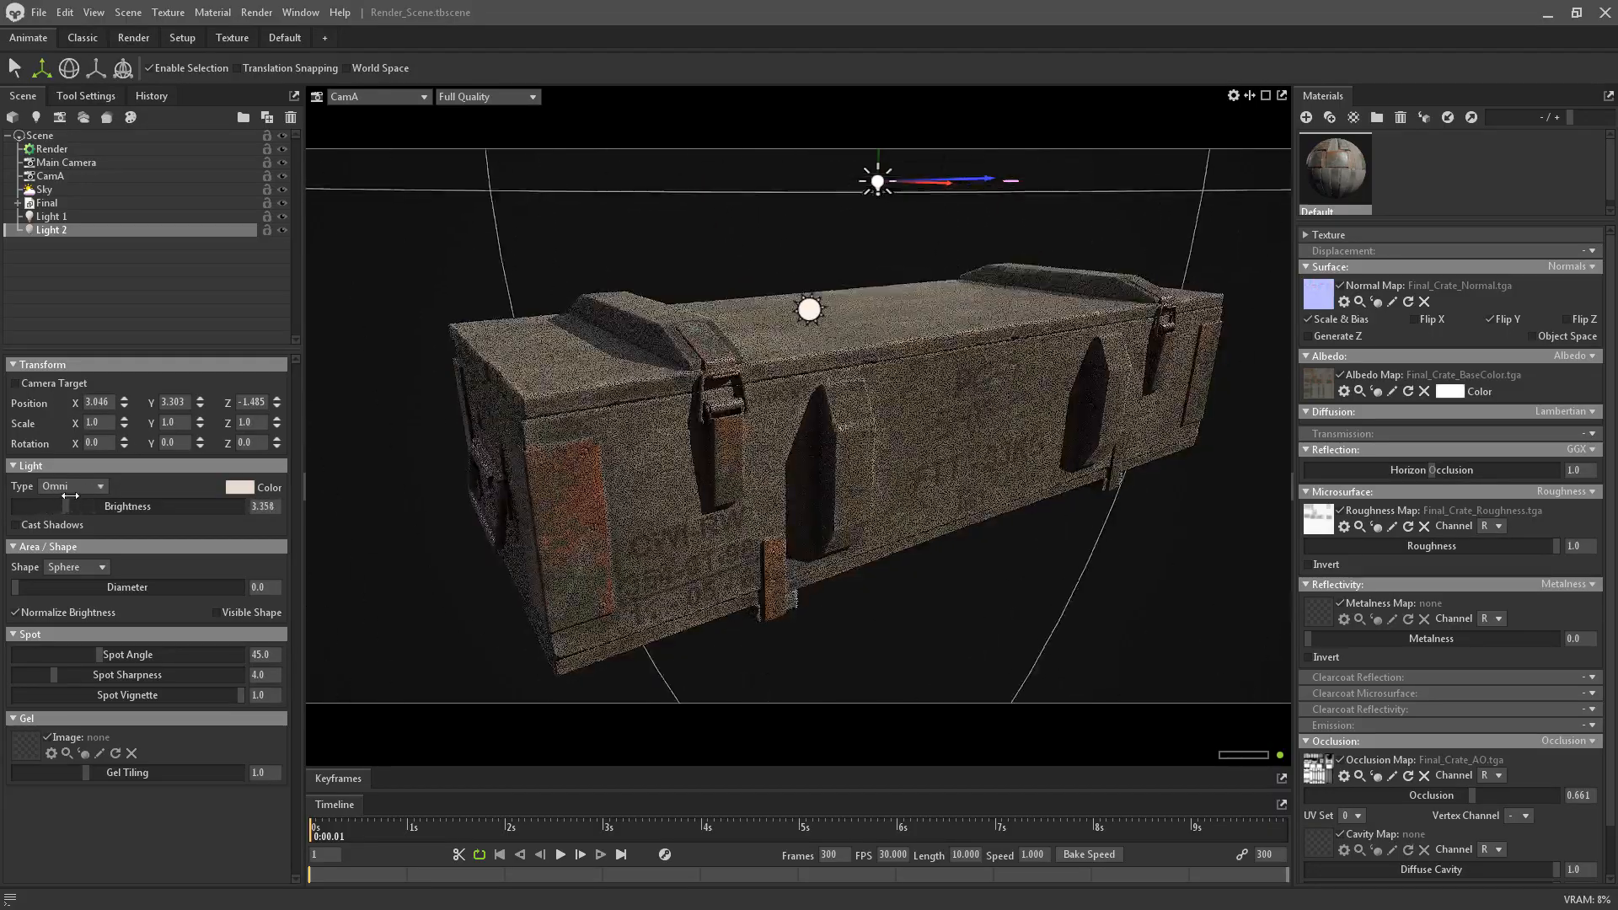
drag(869, 149, 998, 113)
drag(83, 504, 51, 506)
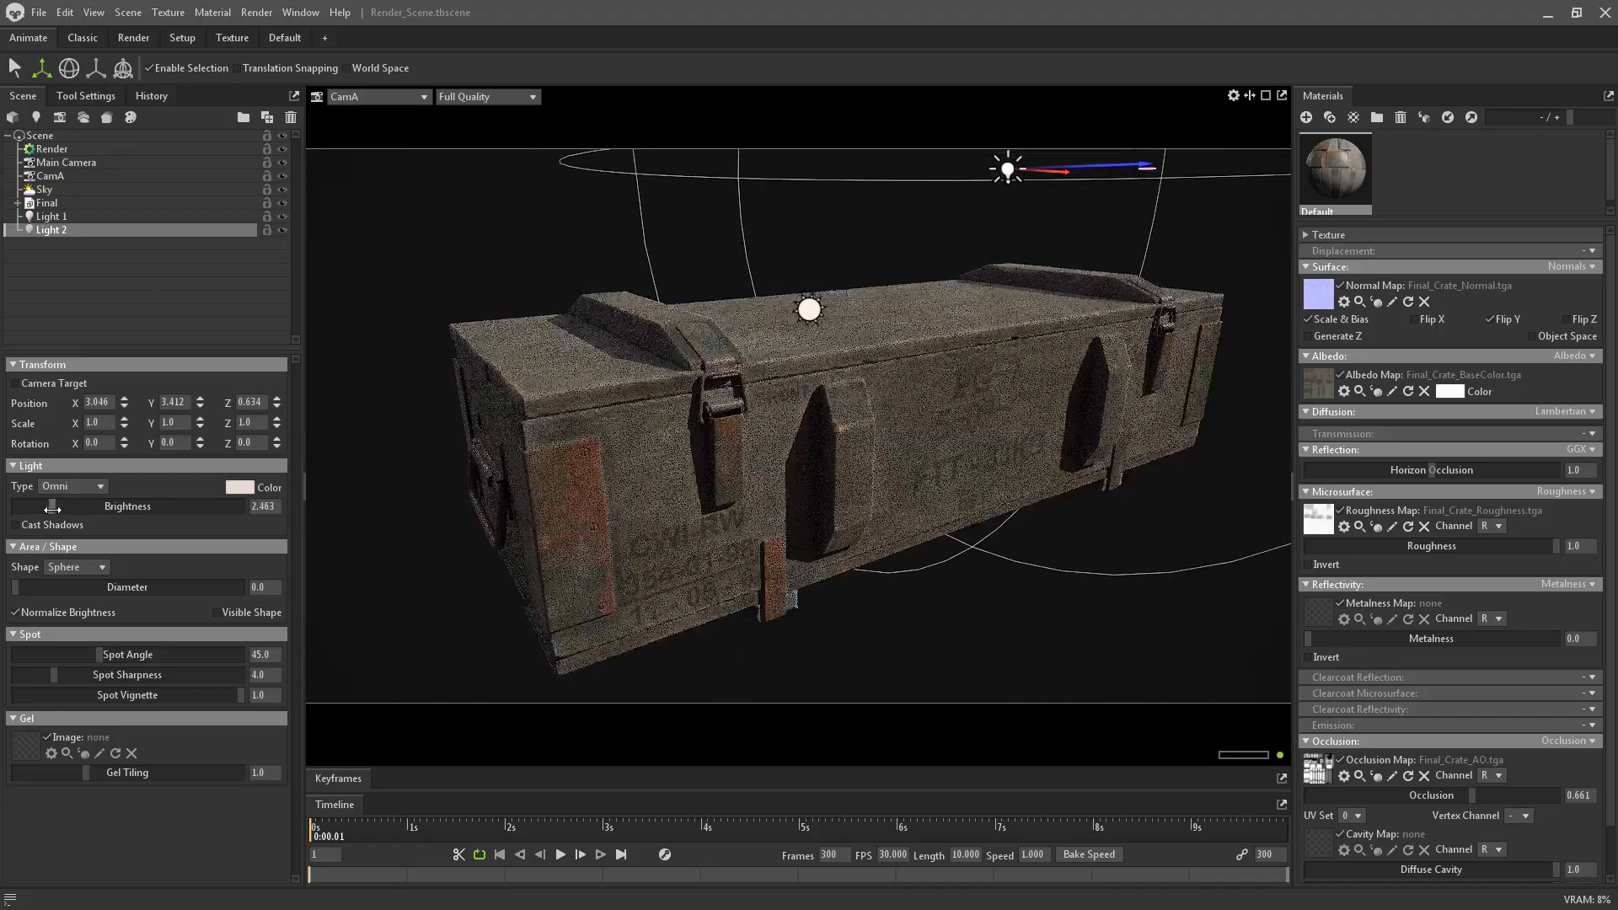
Toggle Light 2's visibility to compare its effect on the crate, and delete the light
click(284, 229)
click(210, 219)
click(203, 229)
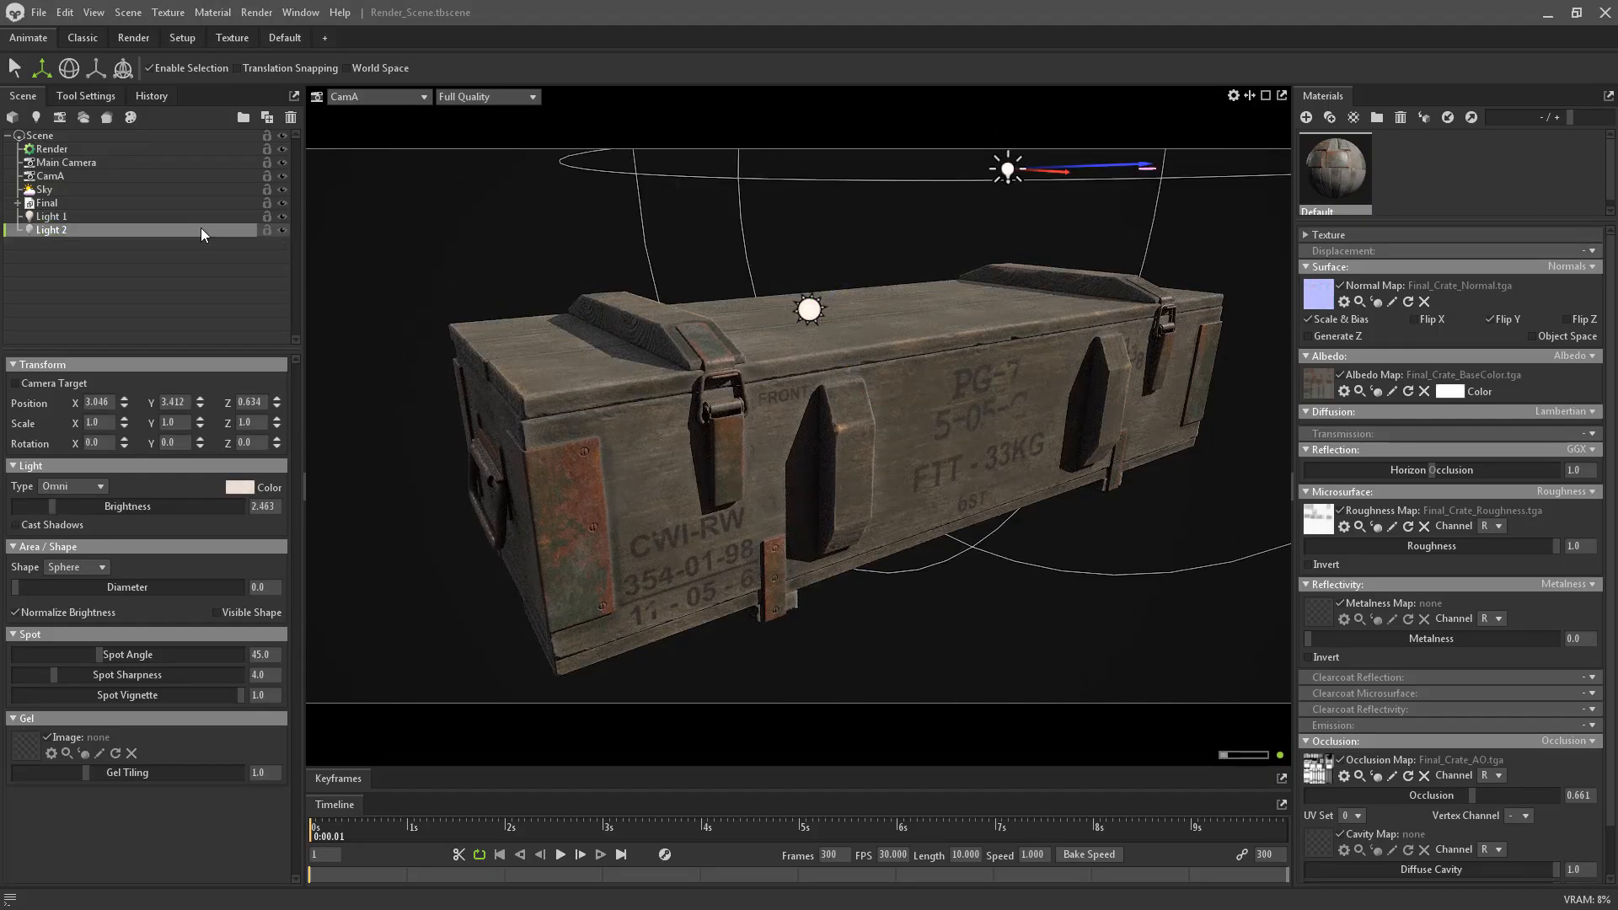
key(Delete)
Nudge CamA's post-effect contrast up slightly and shape its RGB tone curve into a gentle S with two control points
mouse_move(834, 293)
mouse_down()
mouse_move(875, 305)
mouse_move(831, 270)
mouse_move(827, 300)
mouse_move(855, 269)
mouse_up()
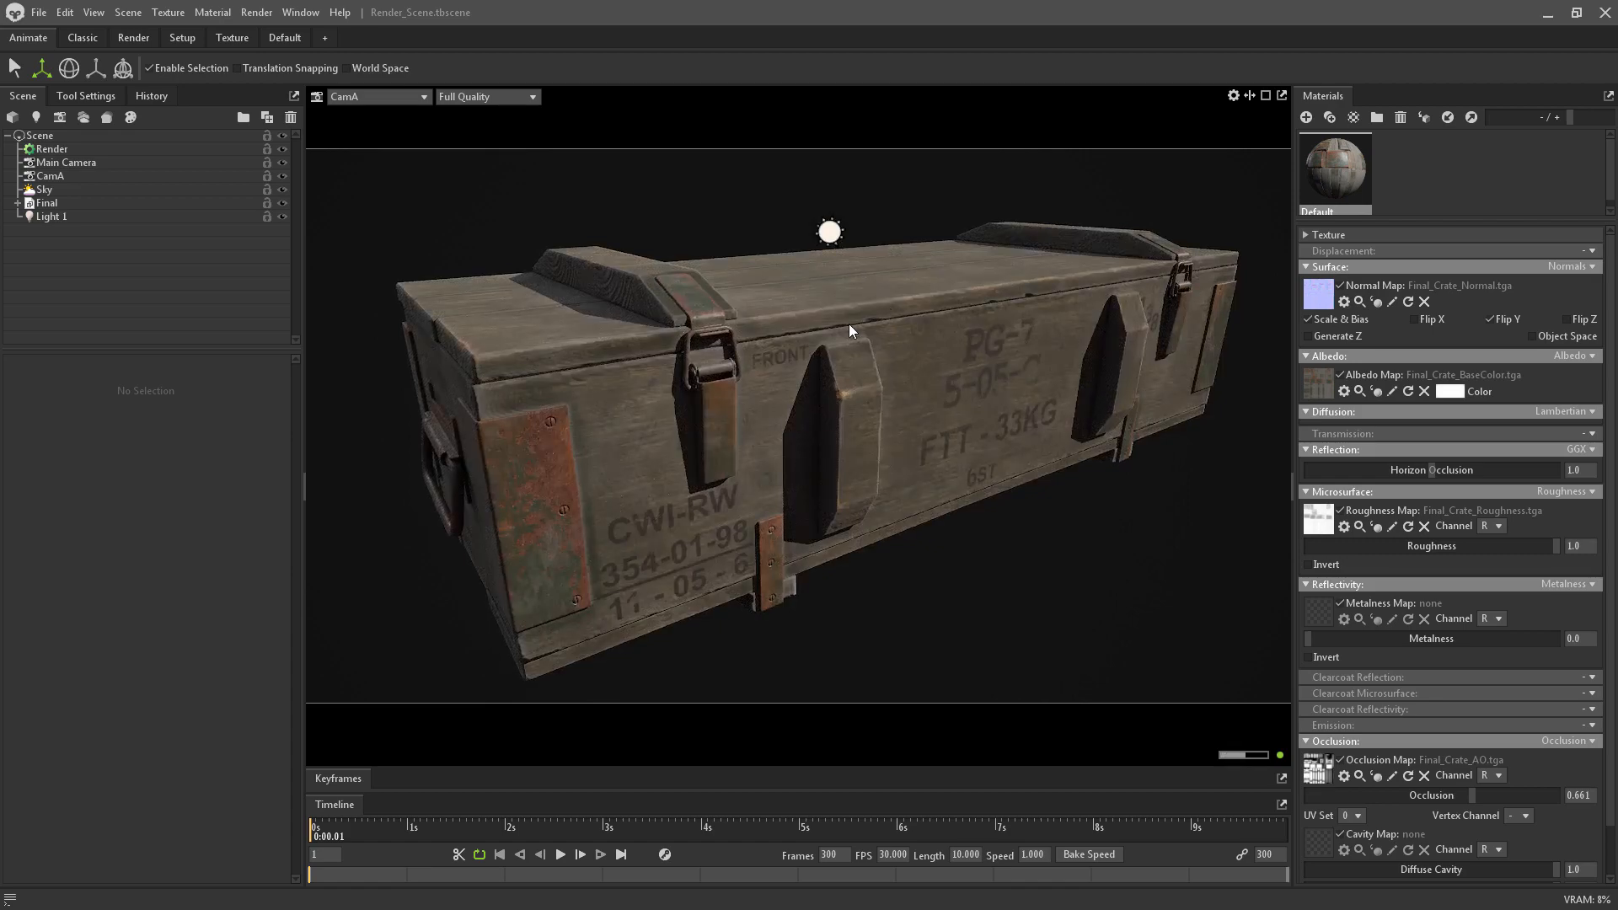
drag(850, 327, 691, 436)
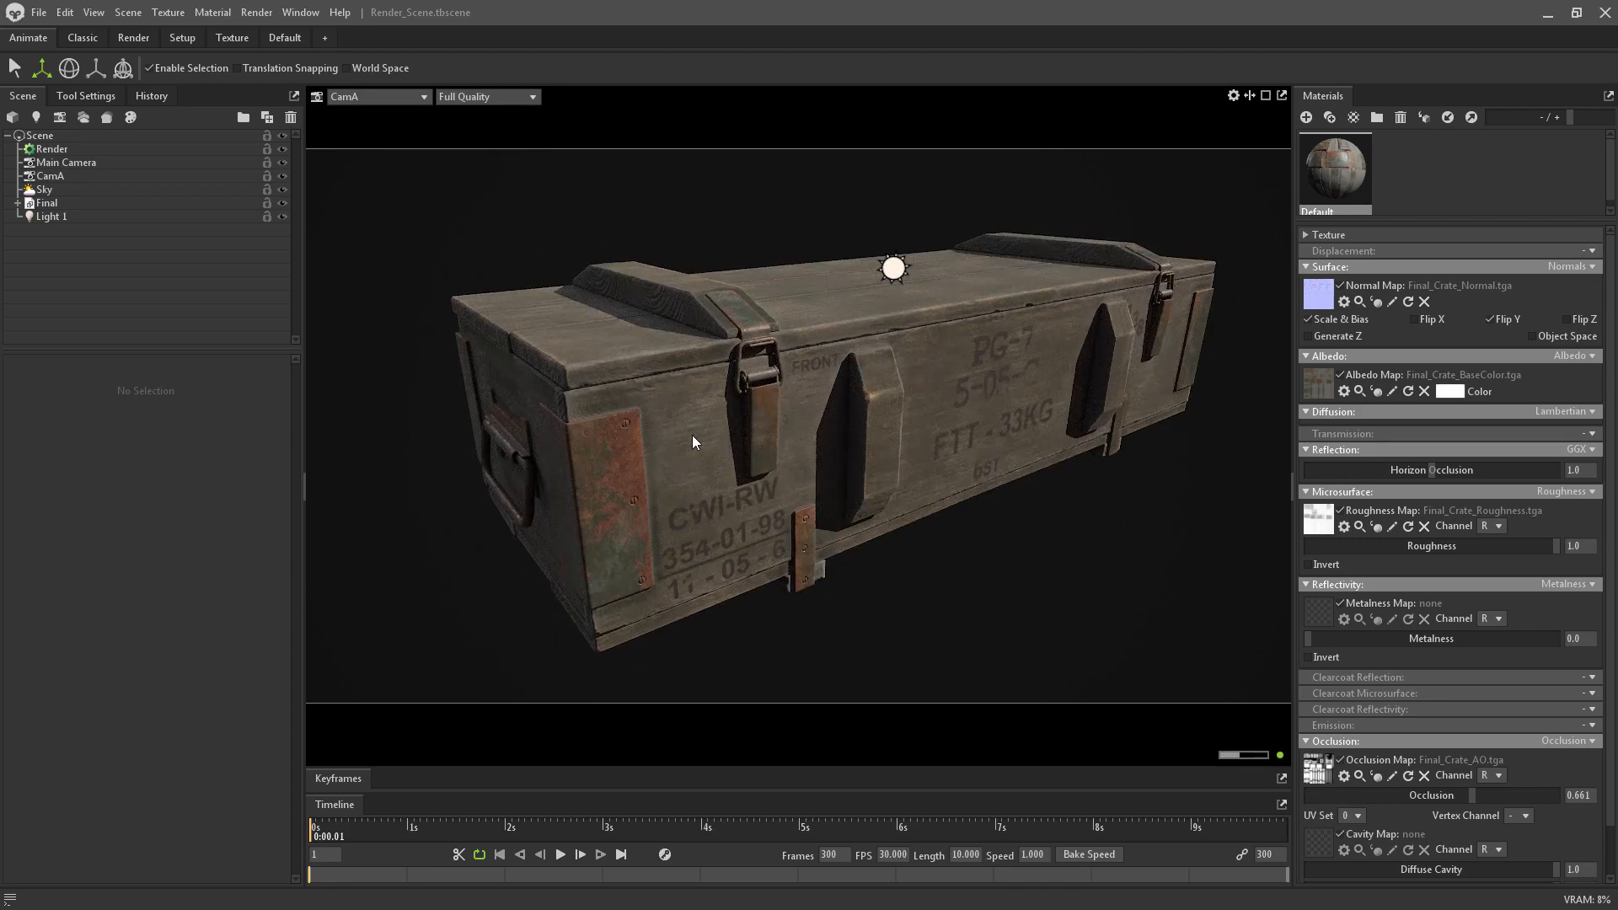
click(48, 175)
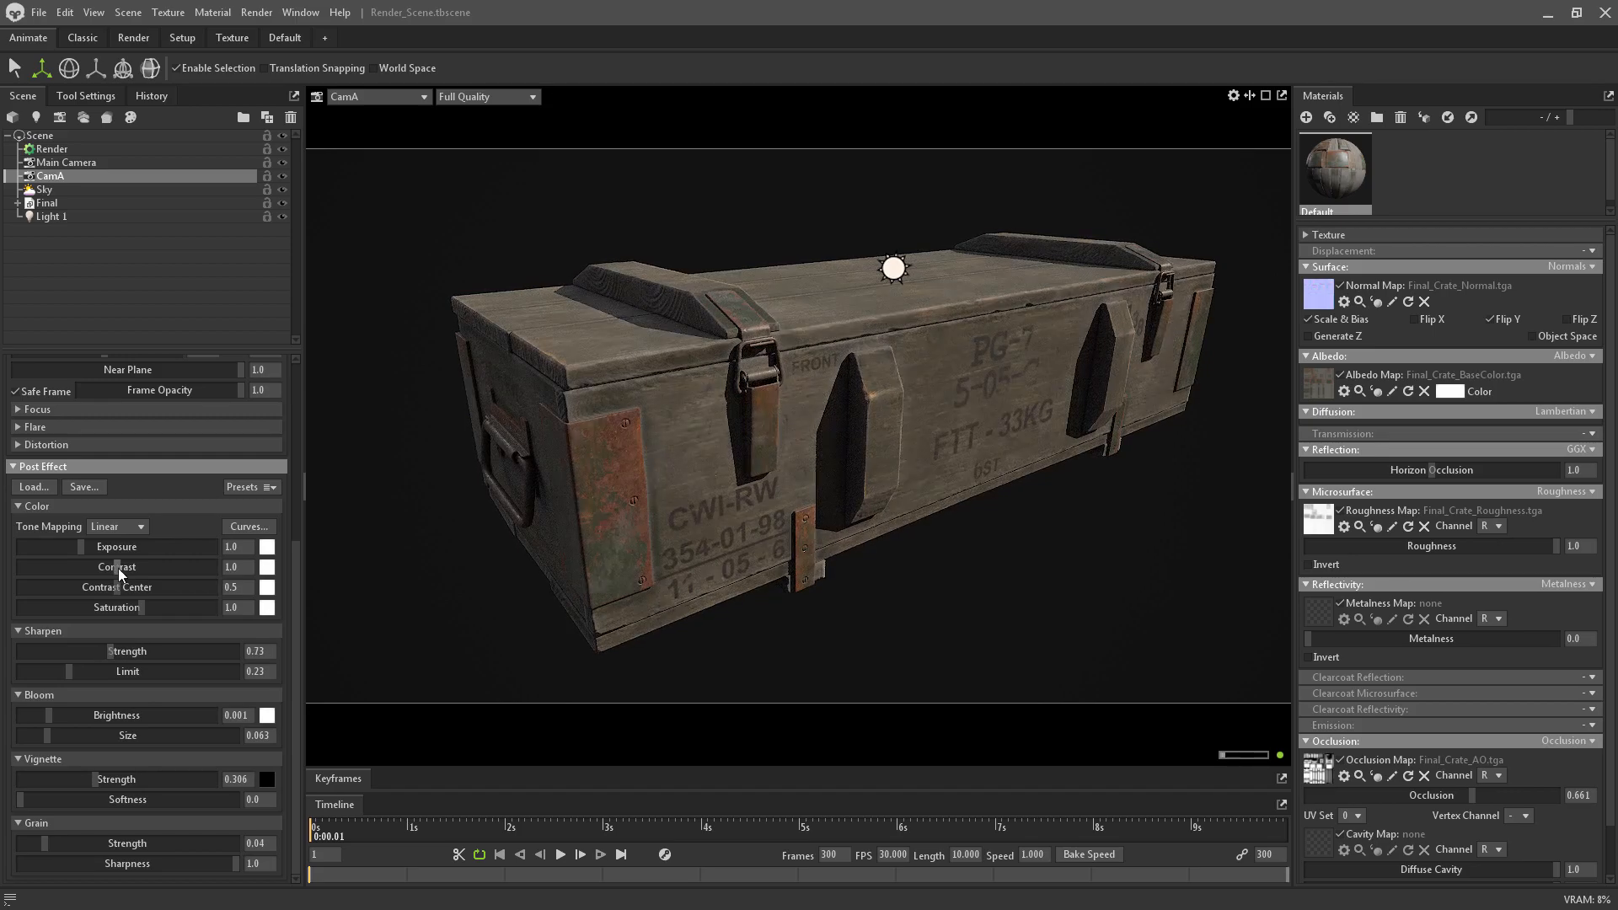
mouse_move(119, 568)
mouse_down()
mouse_move(136, 562)
mouse_move(123, 563)
mouse_up()
click(248, 526)
drag(776, 497, 779, 505)
drag(825, 447, 830, 425)
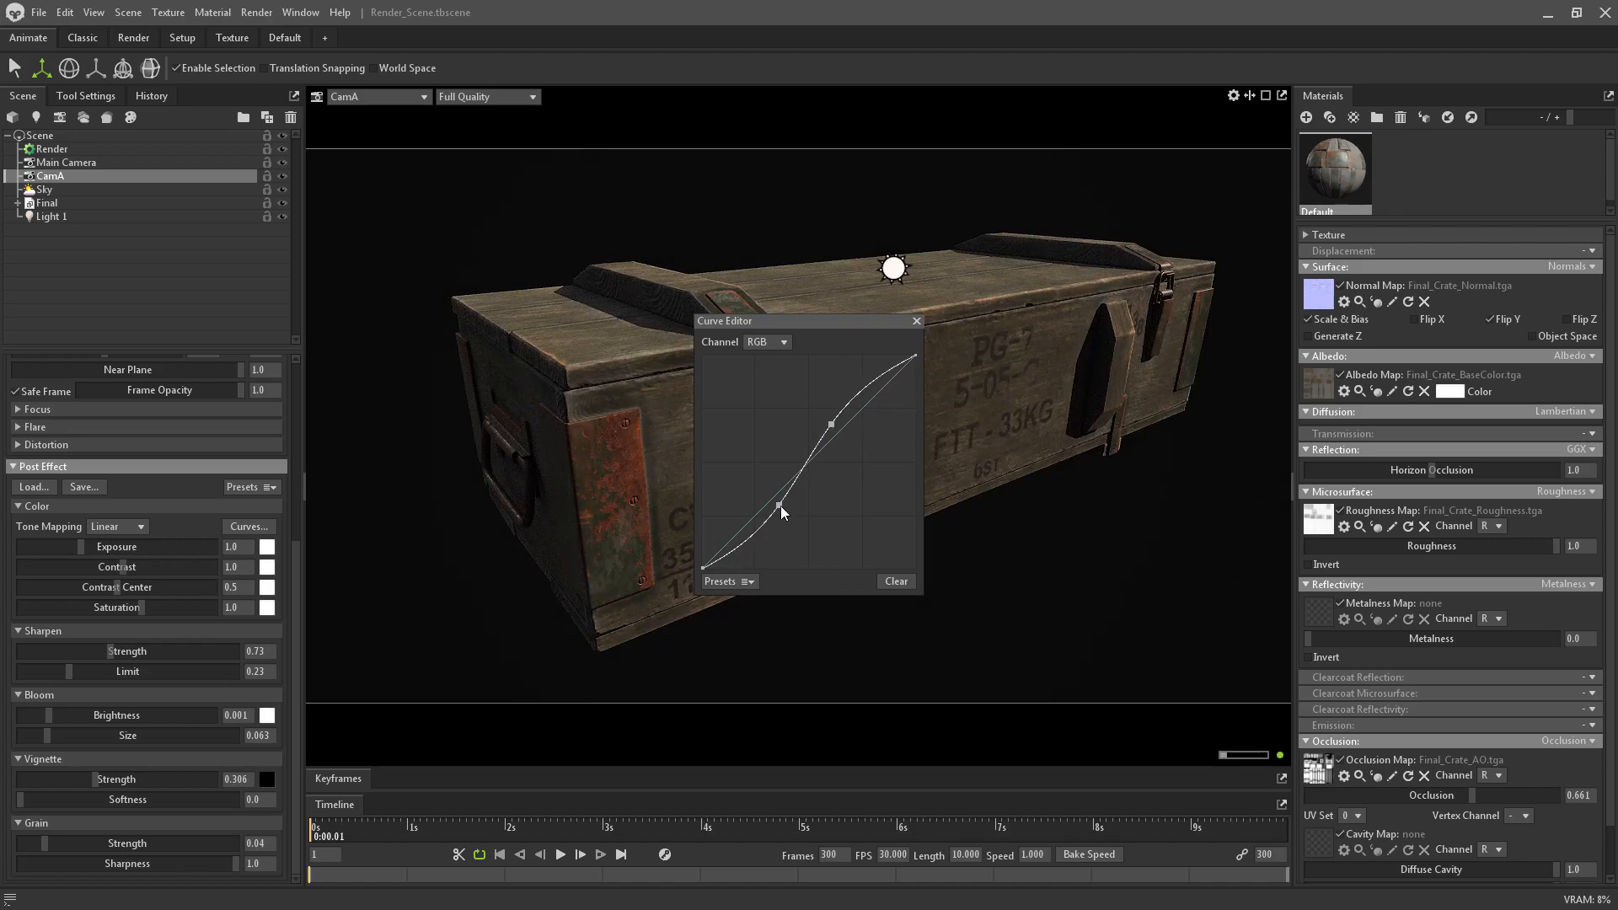
drag(781, 505, 771, 505)
drag(814, 324, 379, 367)
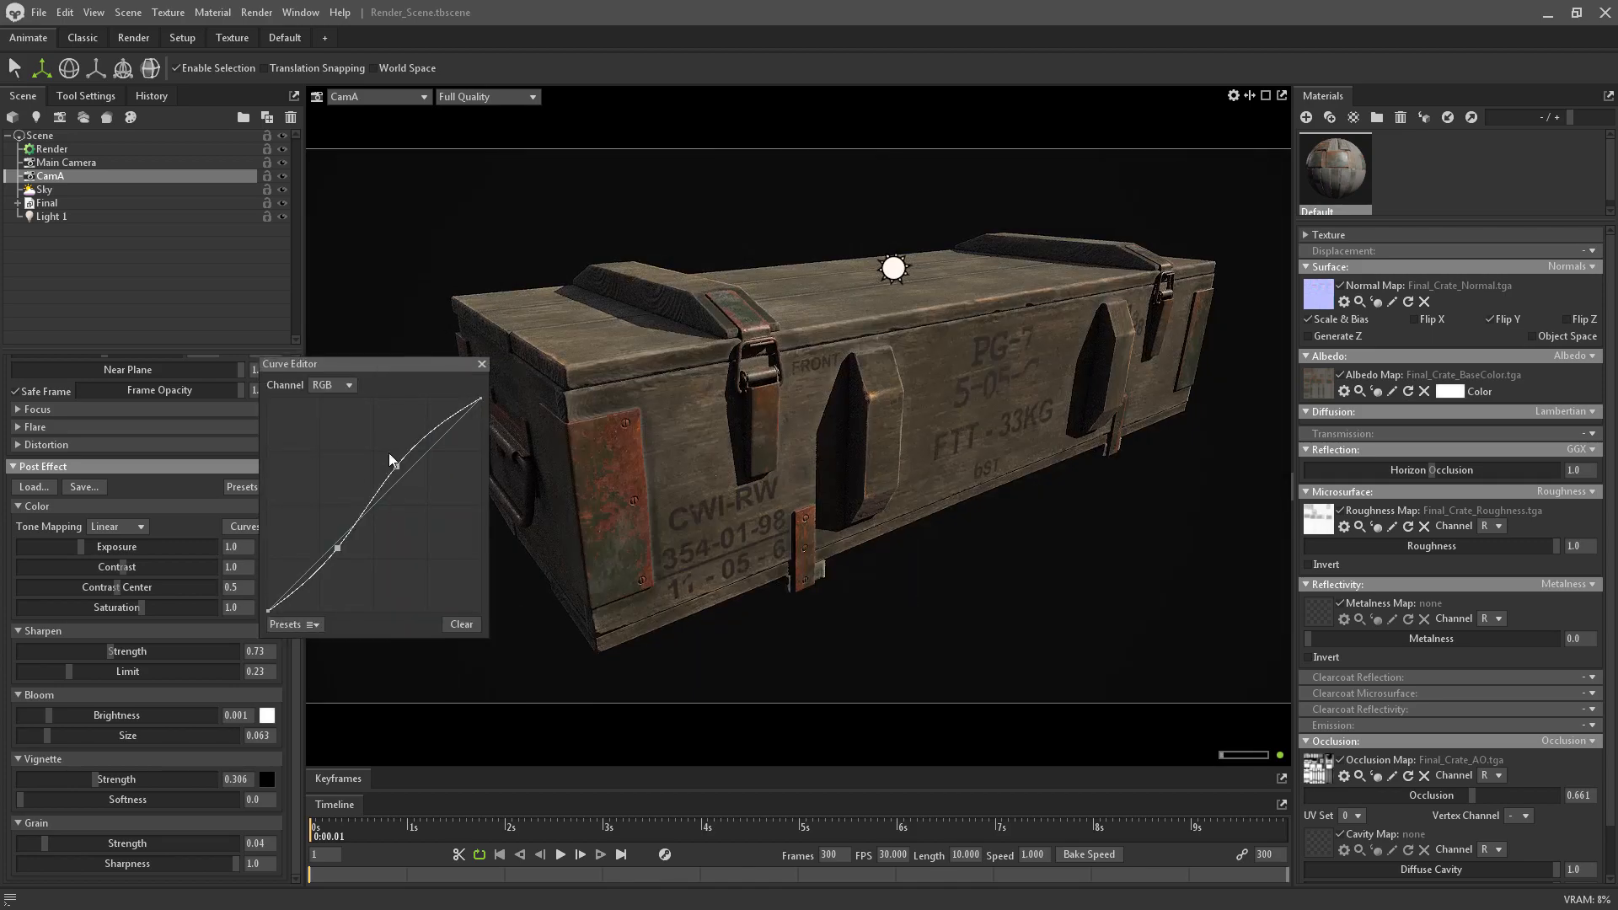
drag(396, 467, 398, 472)
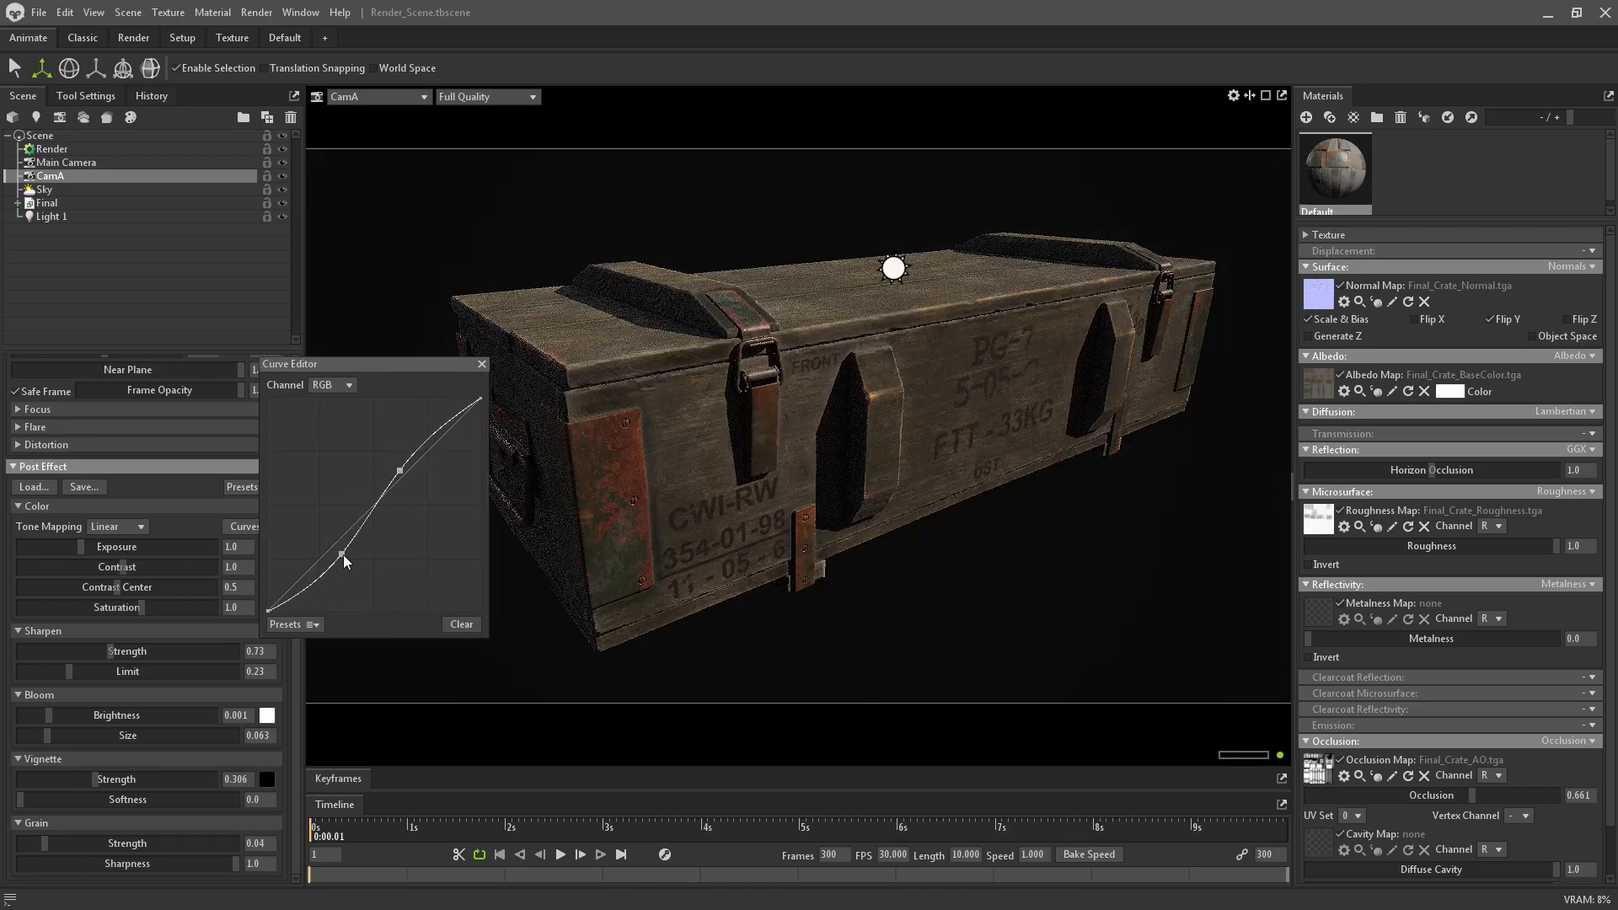
click(481, 365)
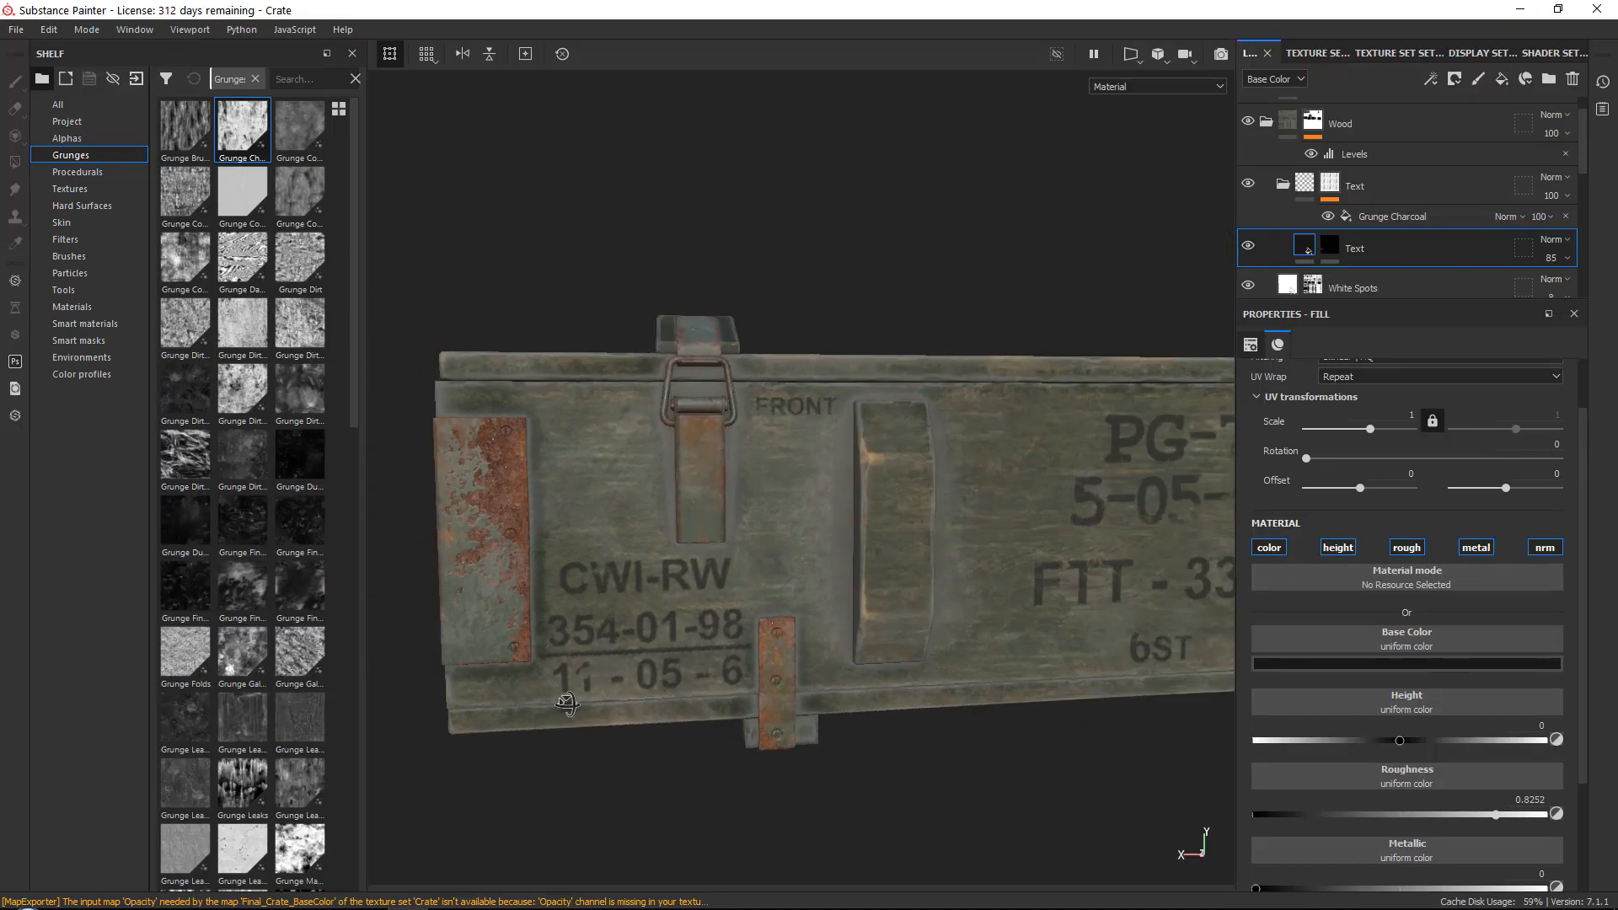
Switch to Substance Painter and check the resolution options in the Crate texture set's settings
click(1311, 55)
click(1365, 55)
scroll(1334, 144, up, 8)
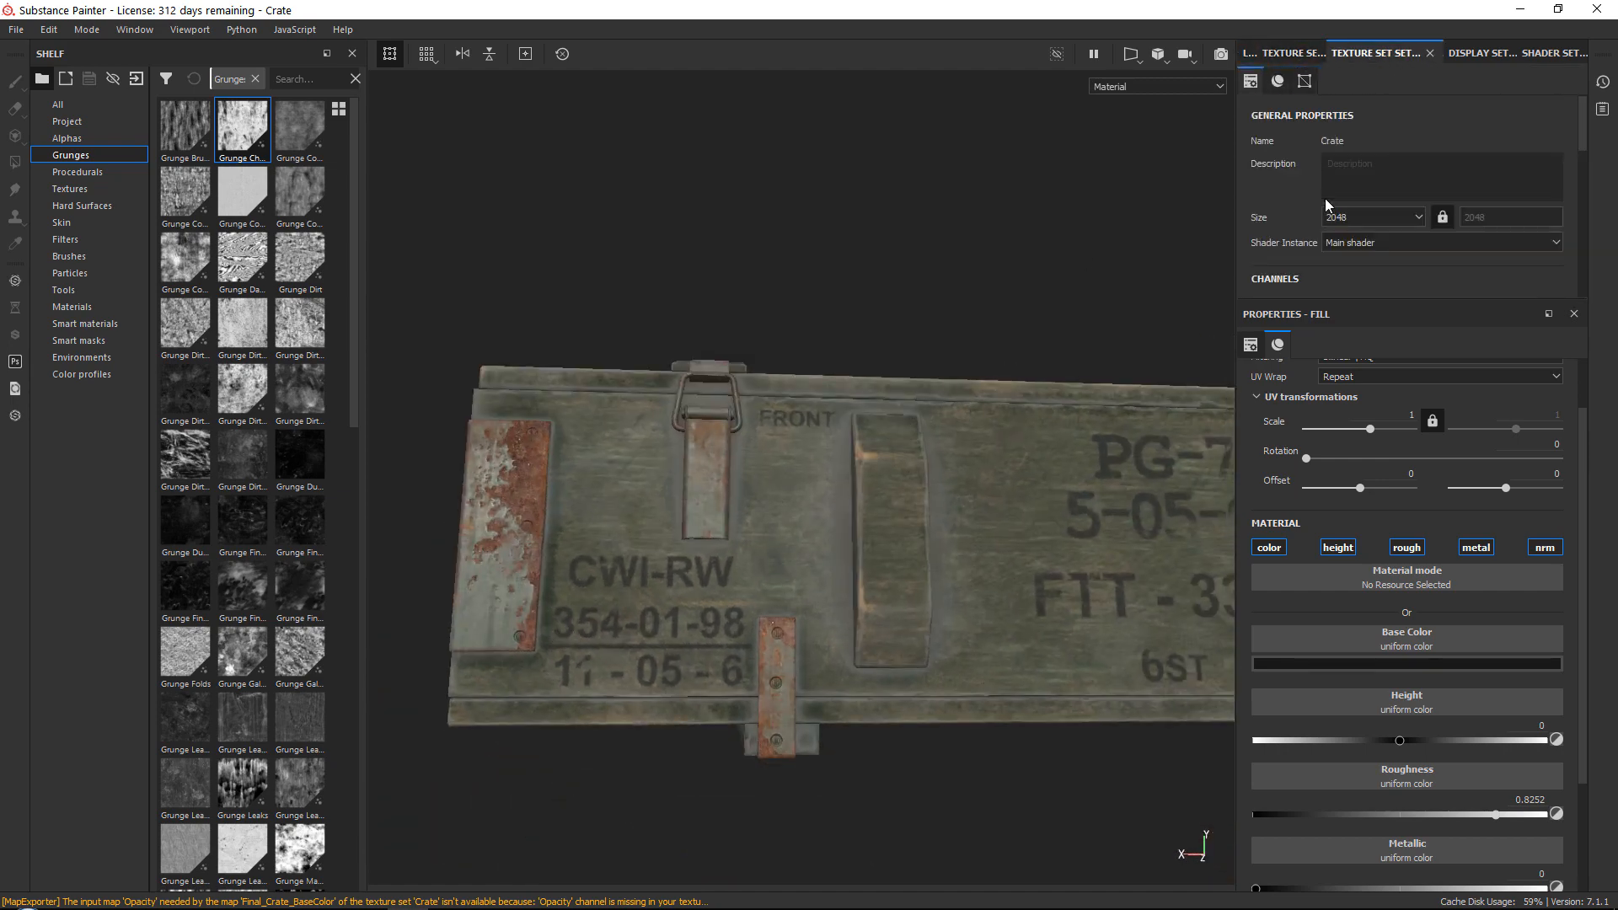
click(1358, 217)
click(1251, 52)
Set the UV scale of the base Washed Out Painted Planks layer to 8
alt+drag(856, 323, 993, 471)
scroll(1348, 219, down, 5)
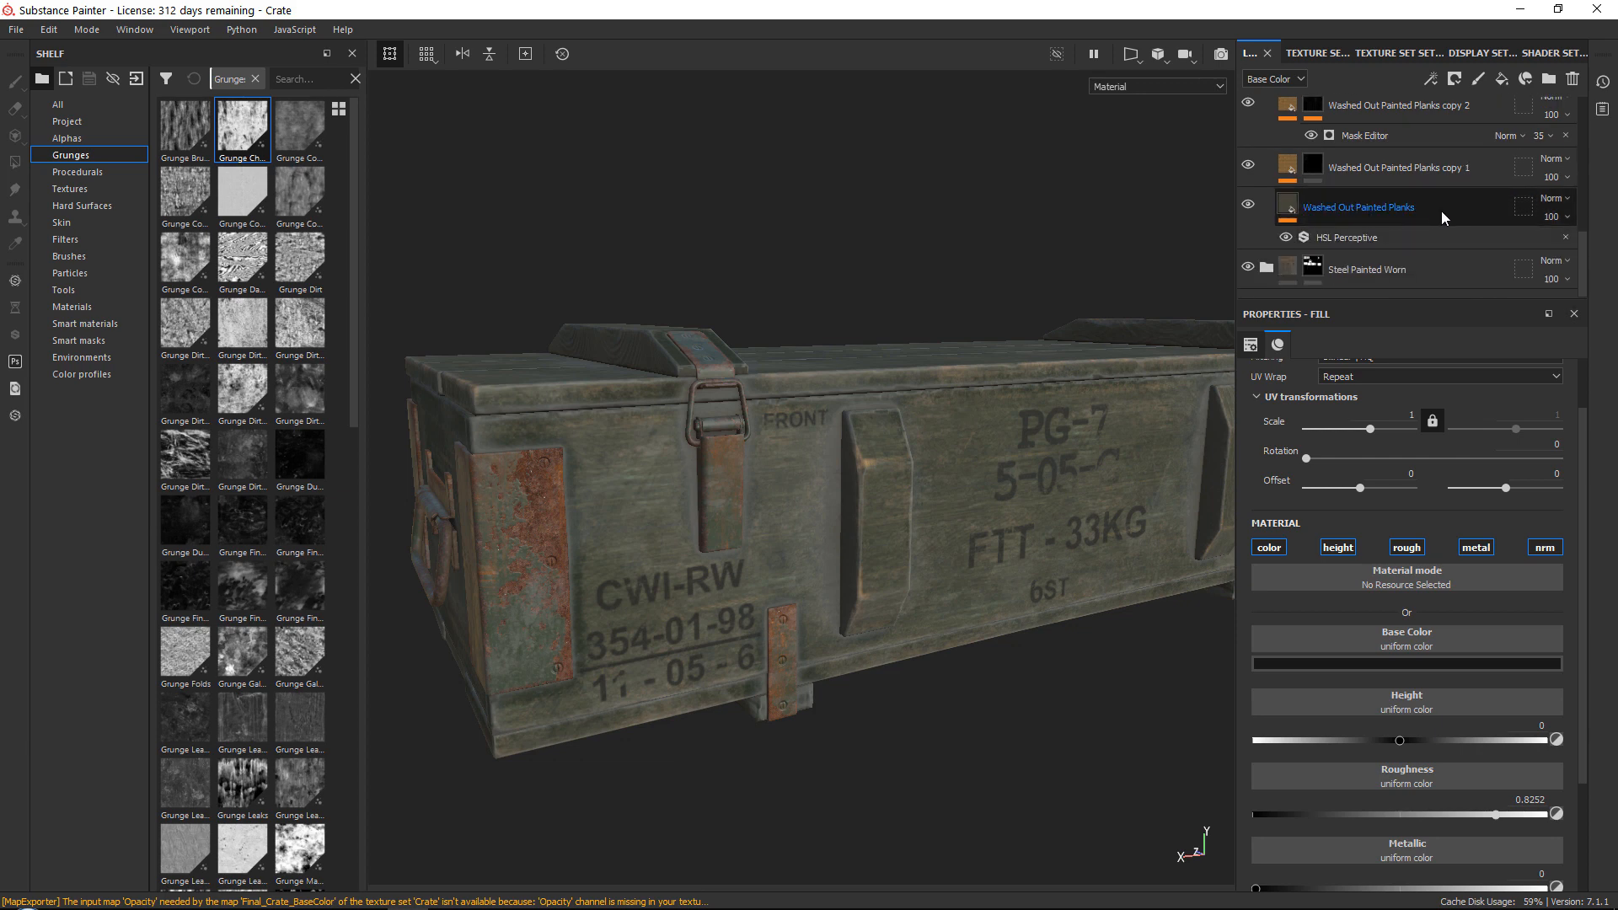
click(1441, 210)
scroll(1439, 475, up, 2)
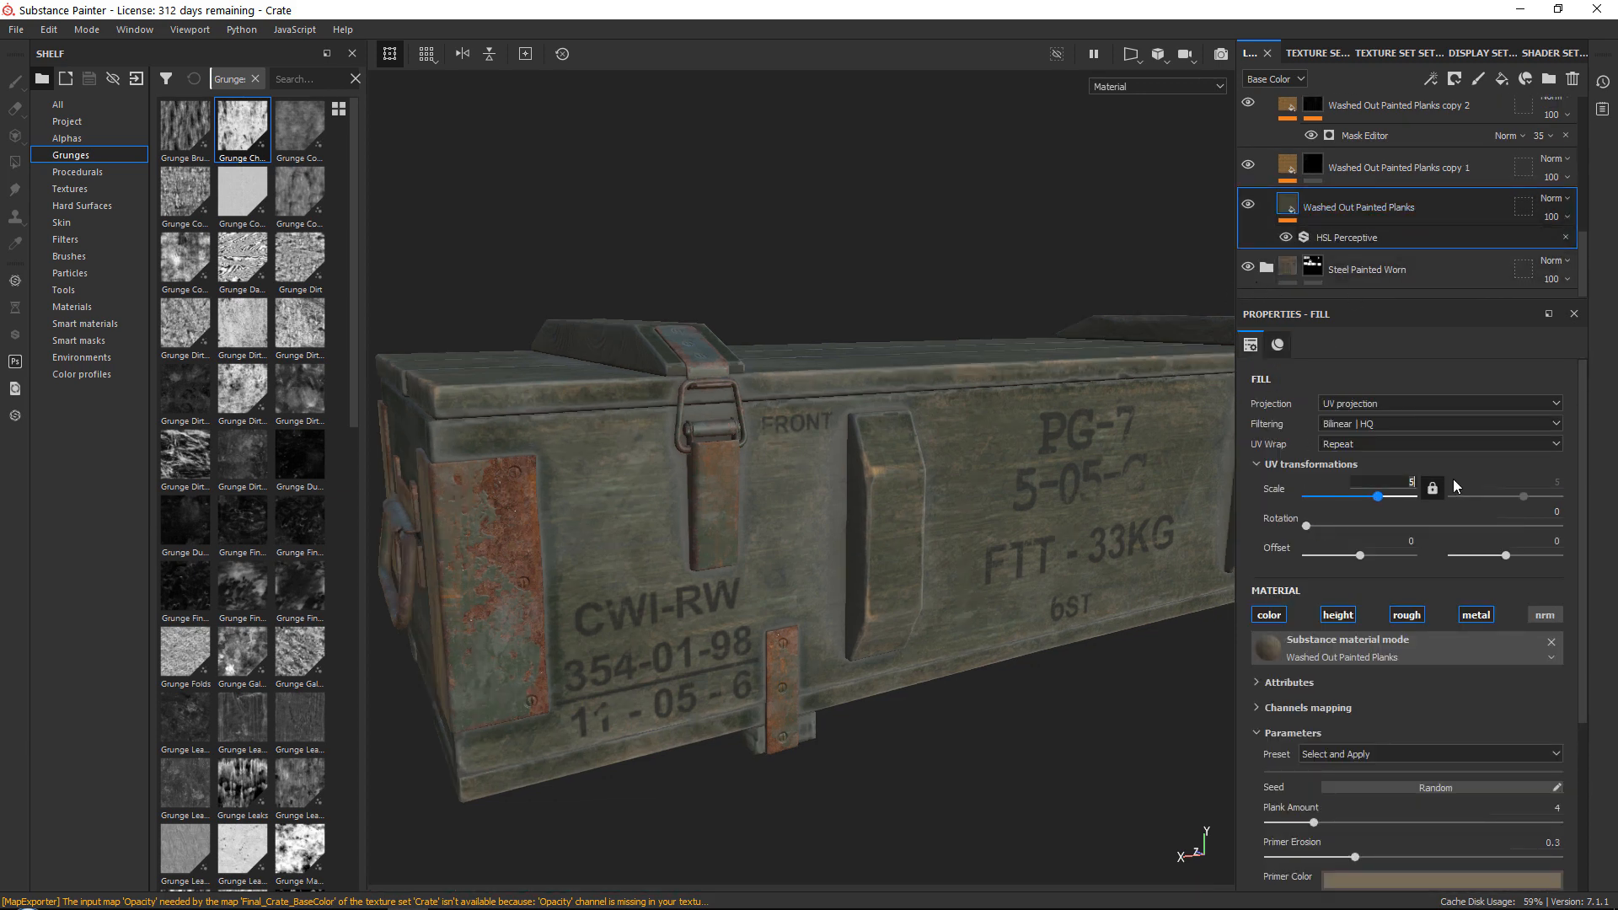
alt+drag(842, 505, 674, 514)
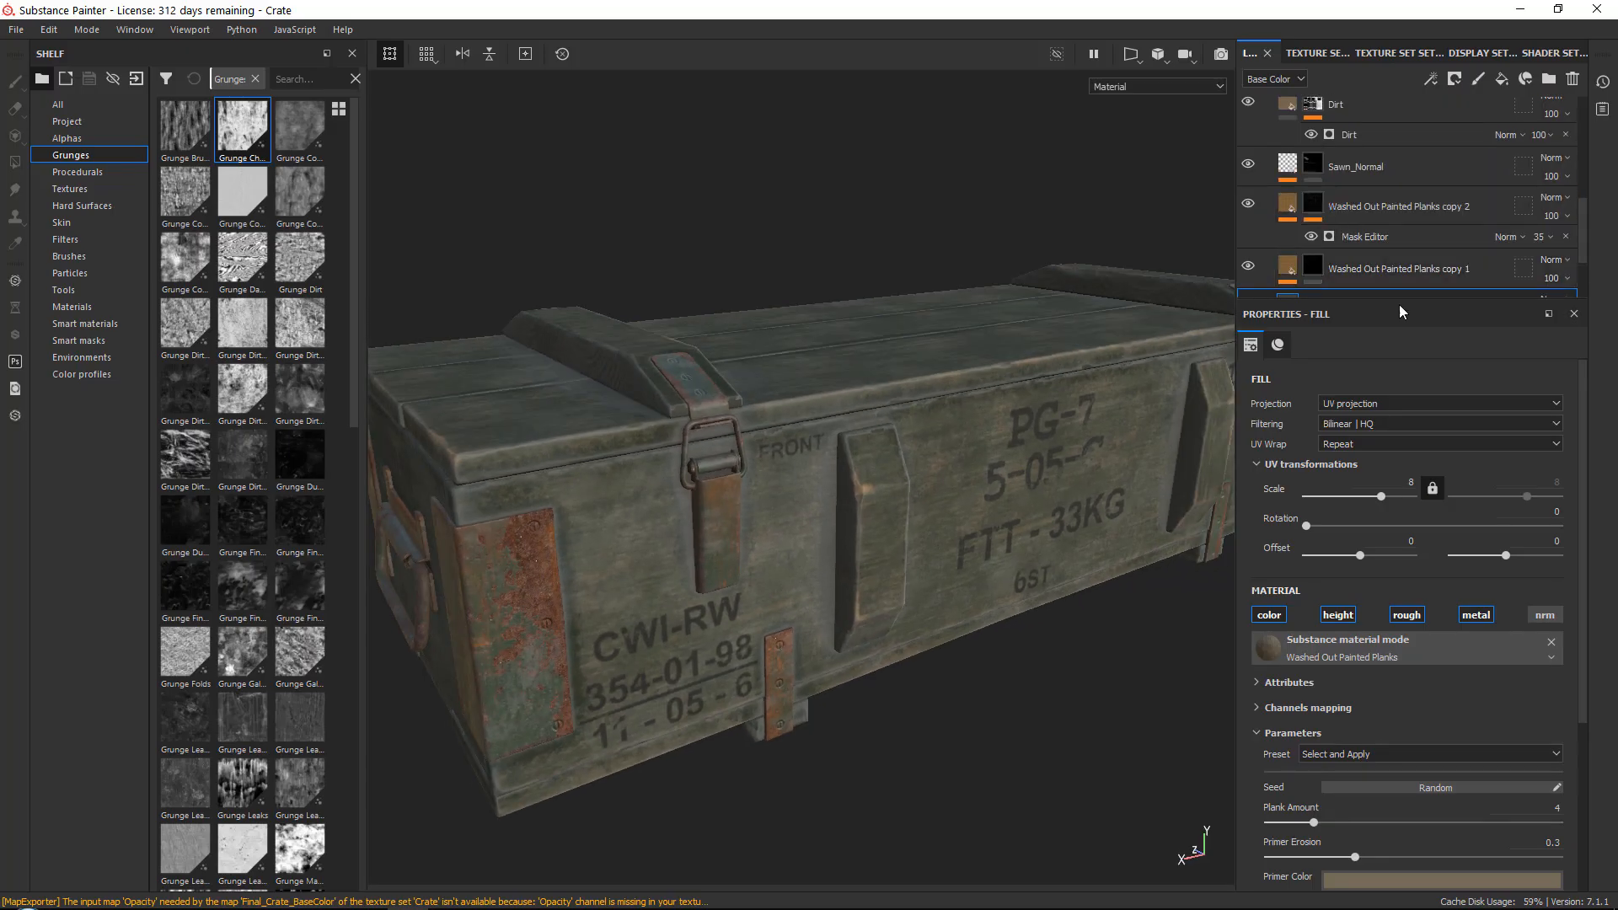
Set the Darkning layer's opacity to 81 and duplicate the layer
scroll(1365, 312, up, 2)
click(1335, 319)
drag(1550, 311, 1598, 383)
click(1370, 341)
click(1553, 352)
right_click(1346, 342)
click(1380, 377)
scroll(1375, 371, down, 3)
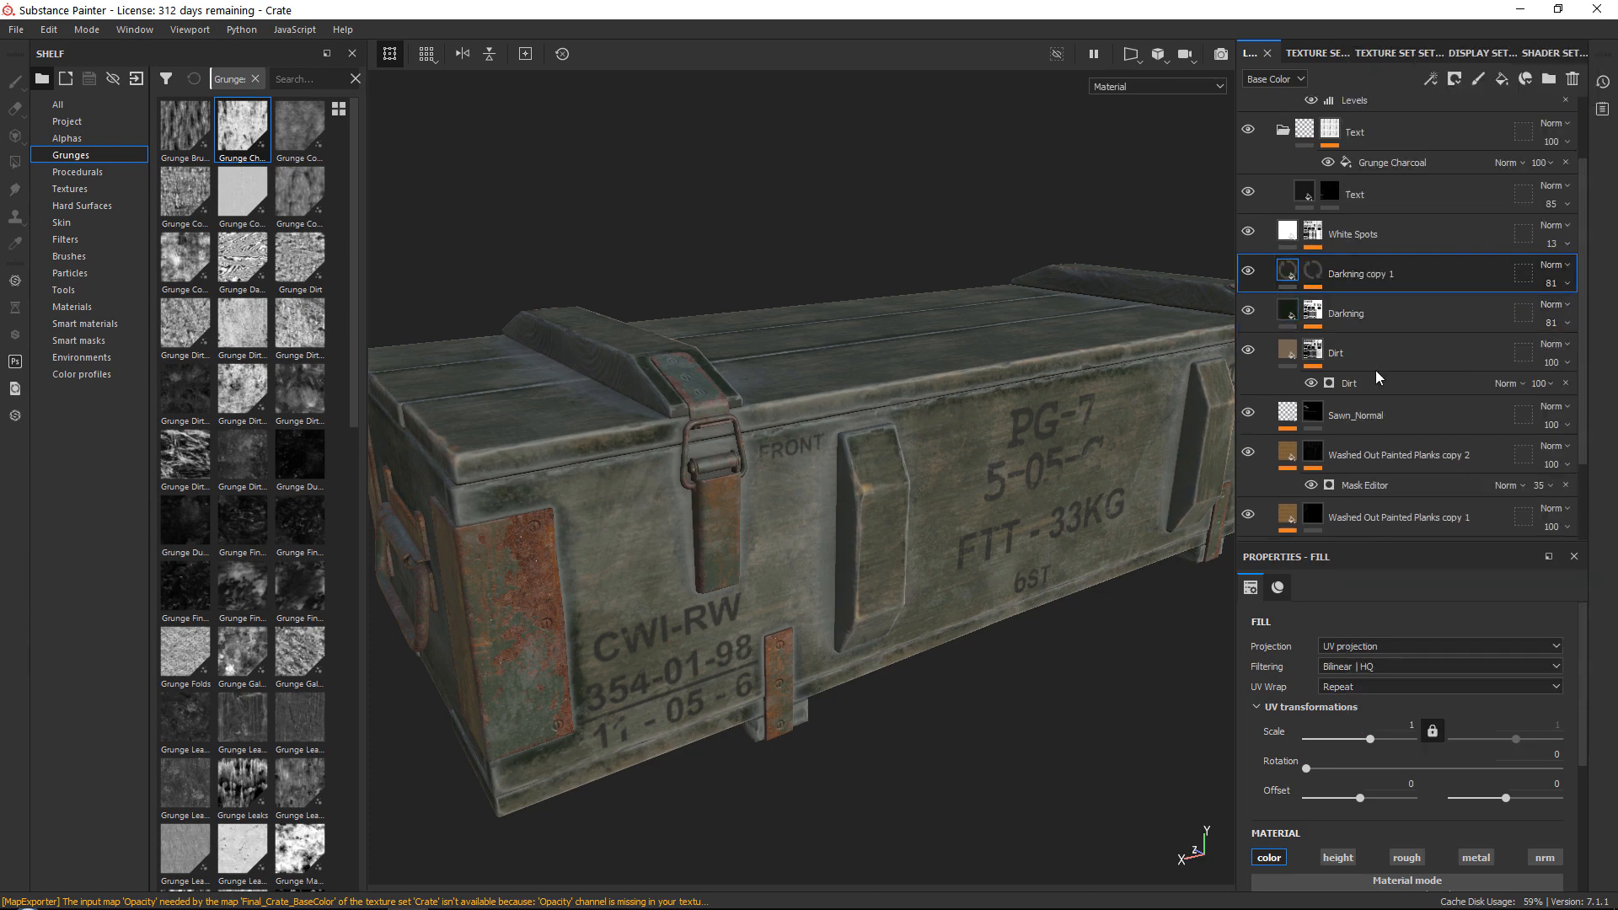
Move Darkning copy 1 below the Dirt layer and remove the Mask Editor from its mask
mouse_move(1392, 241)
mouse_down()
mouse_move(1407, 418)
mouse_move(1396, 353)
mouse_up()
click(1312, 339)
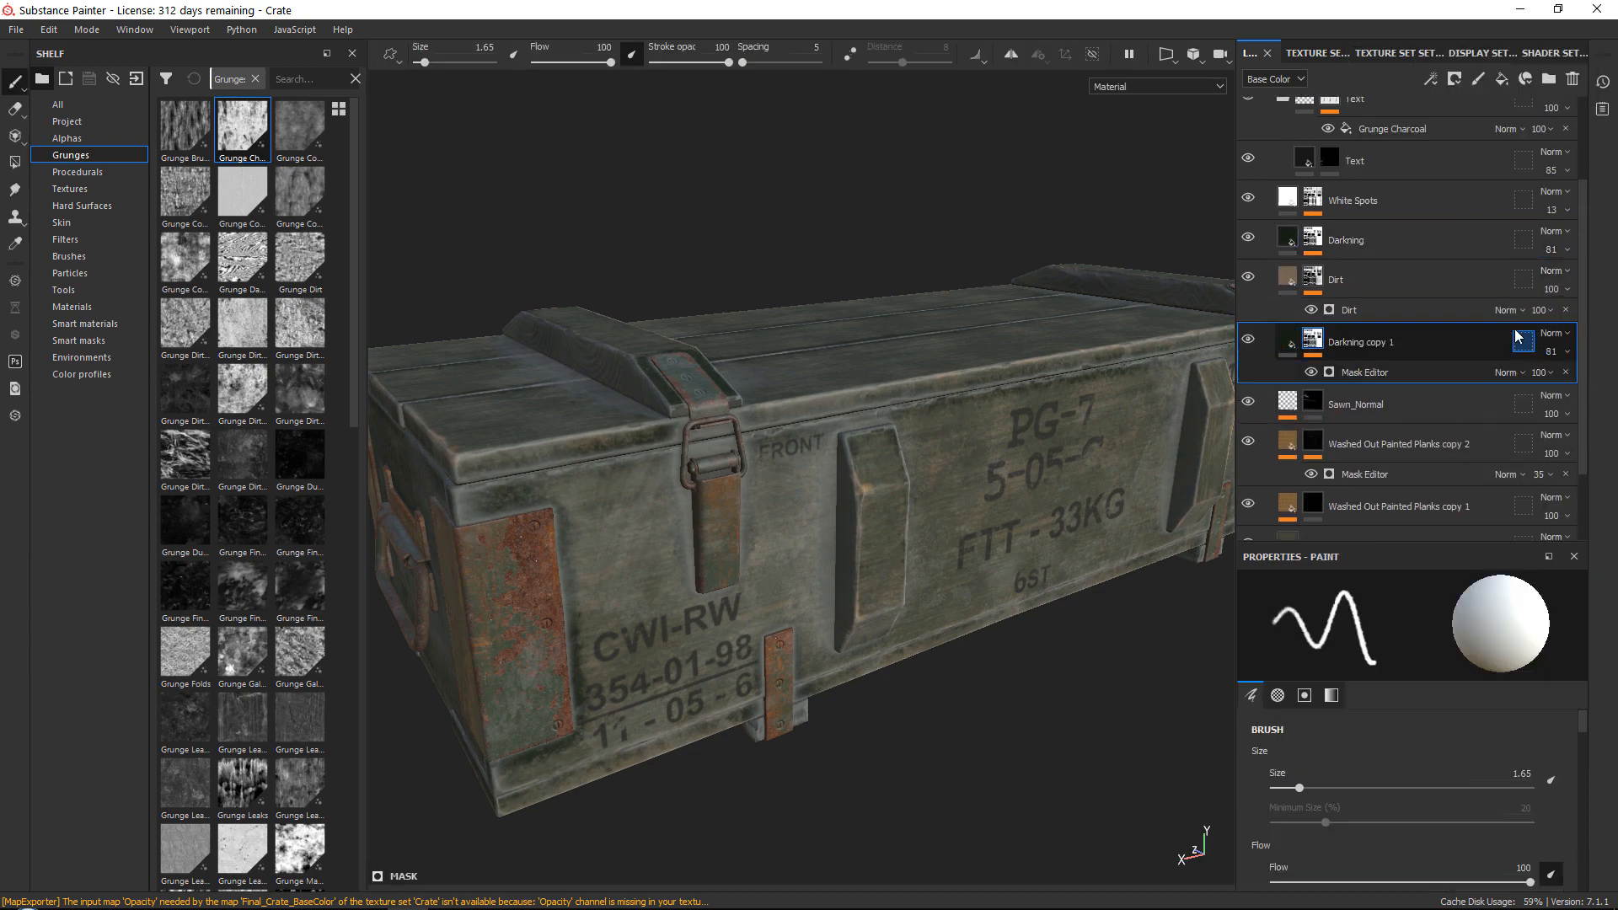
click(1566, 372)
Add a fill to the mask of Darkning copy 1, using the Grunge Brushed texture with balance 0.71
click(1316, 55)
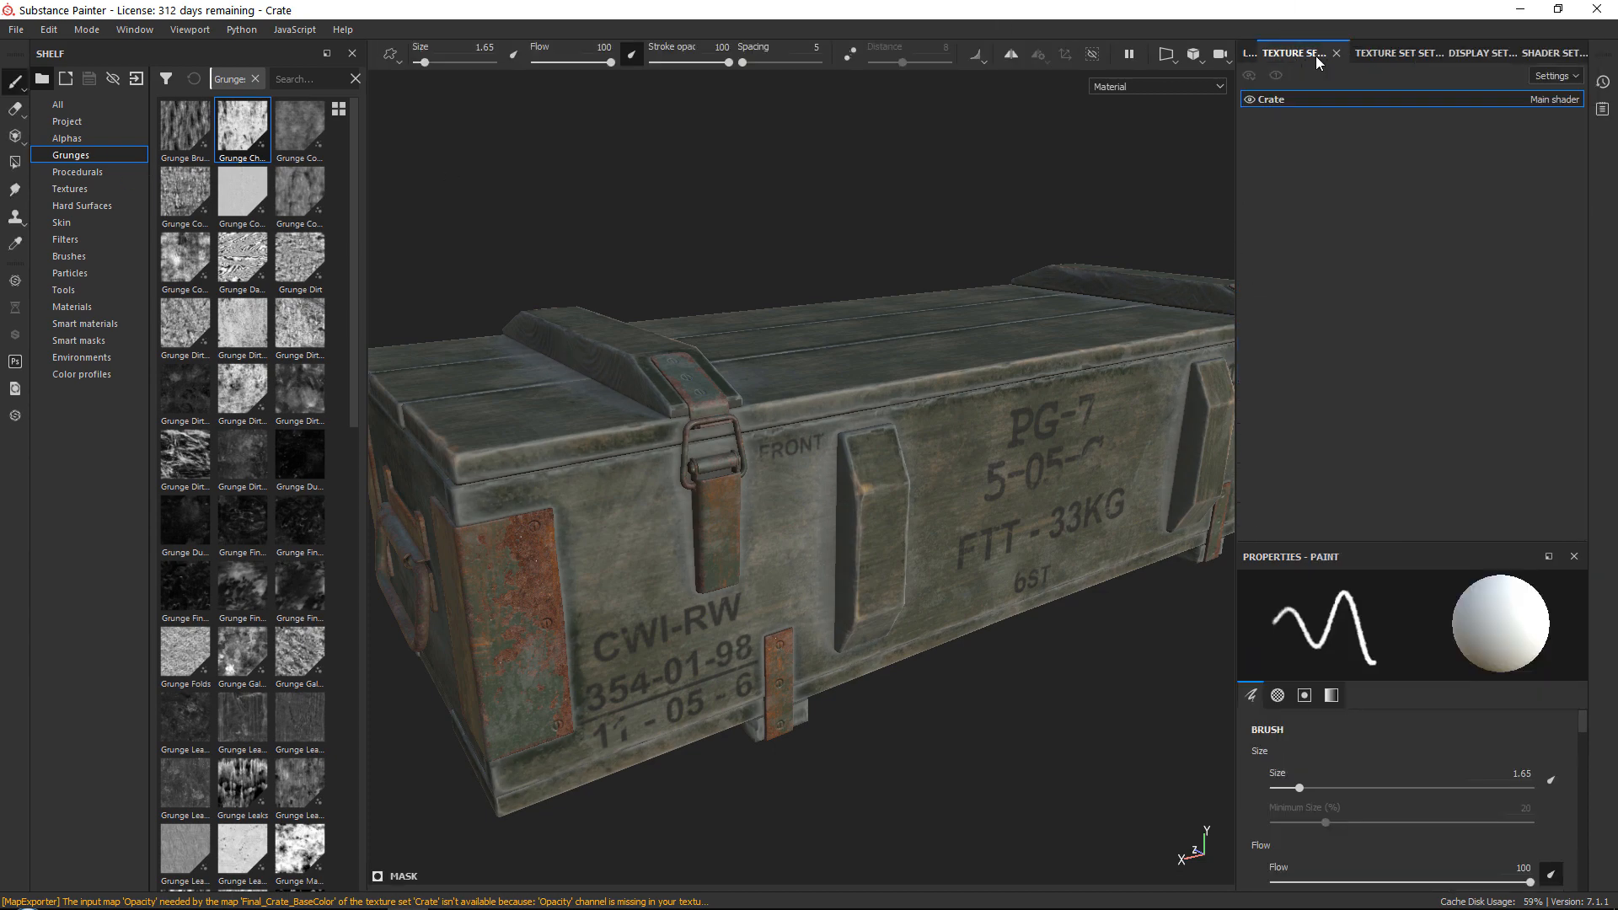
click(1246, 51)
click(1430, 78)
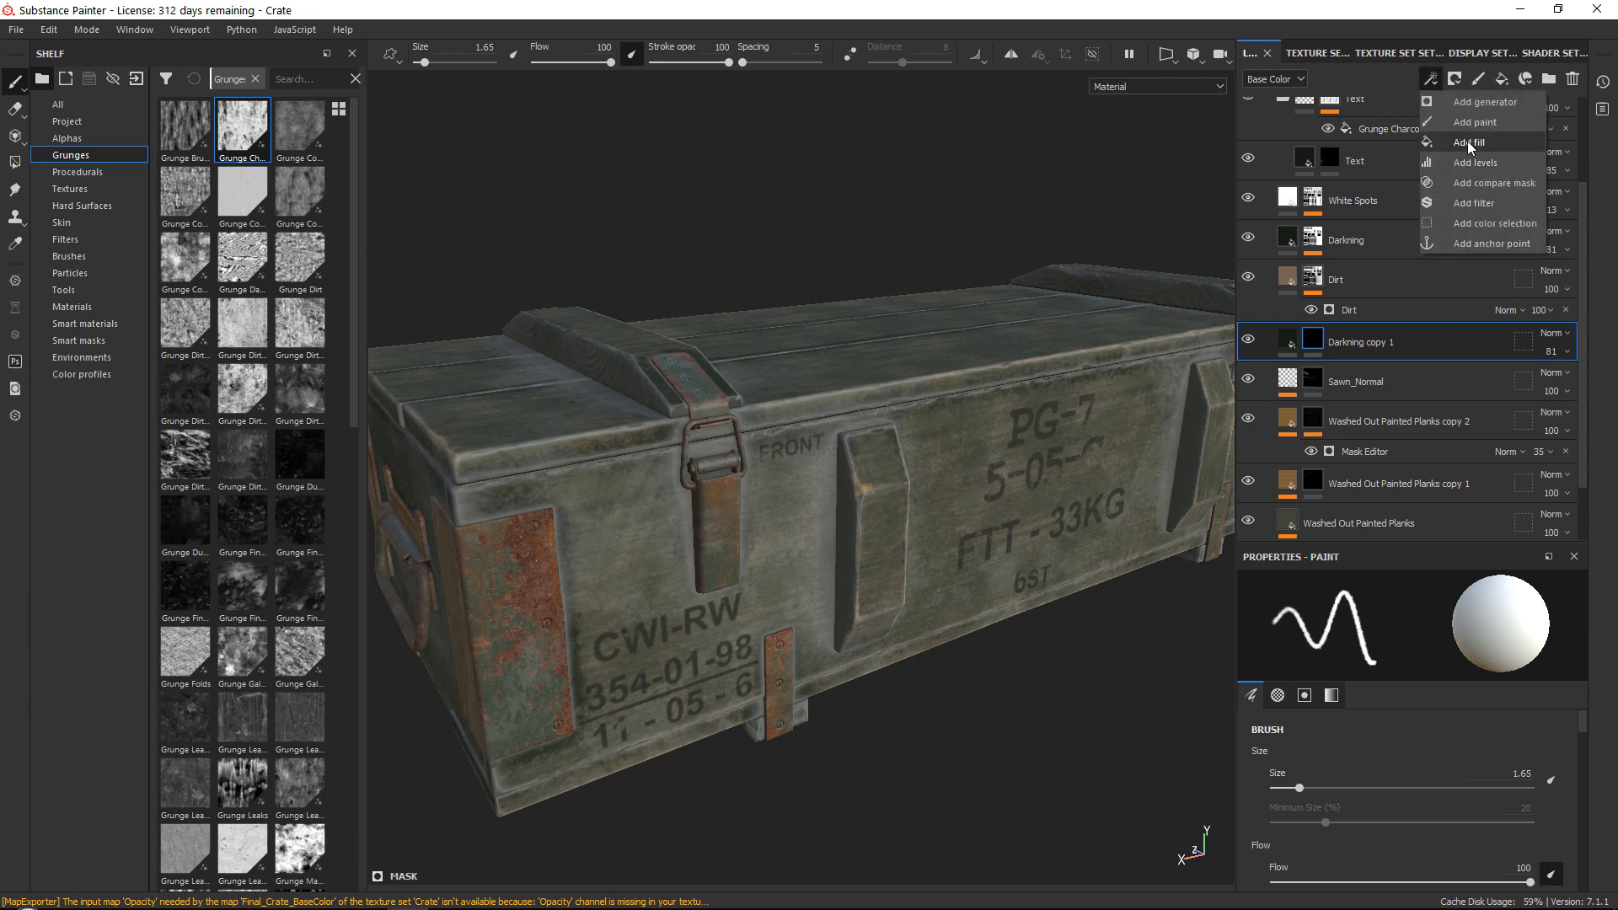
click(1476, 141)
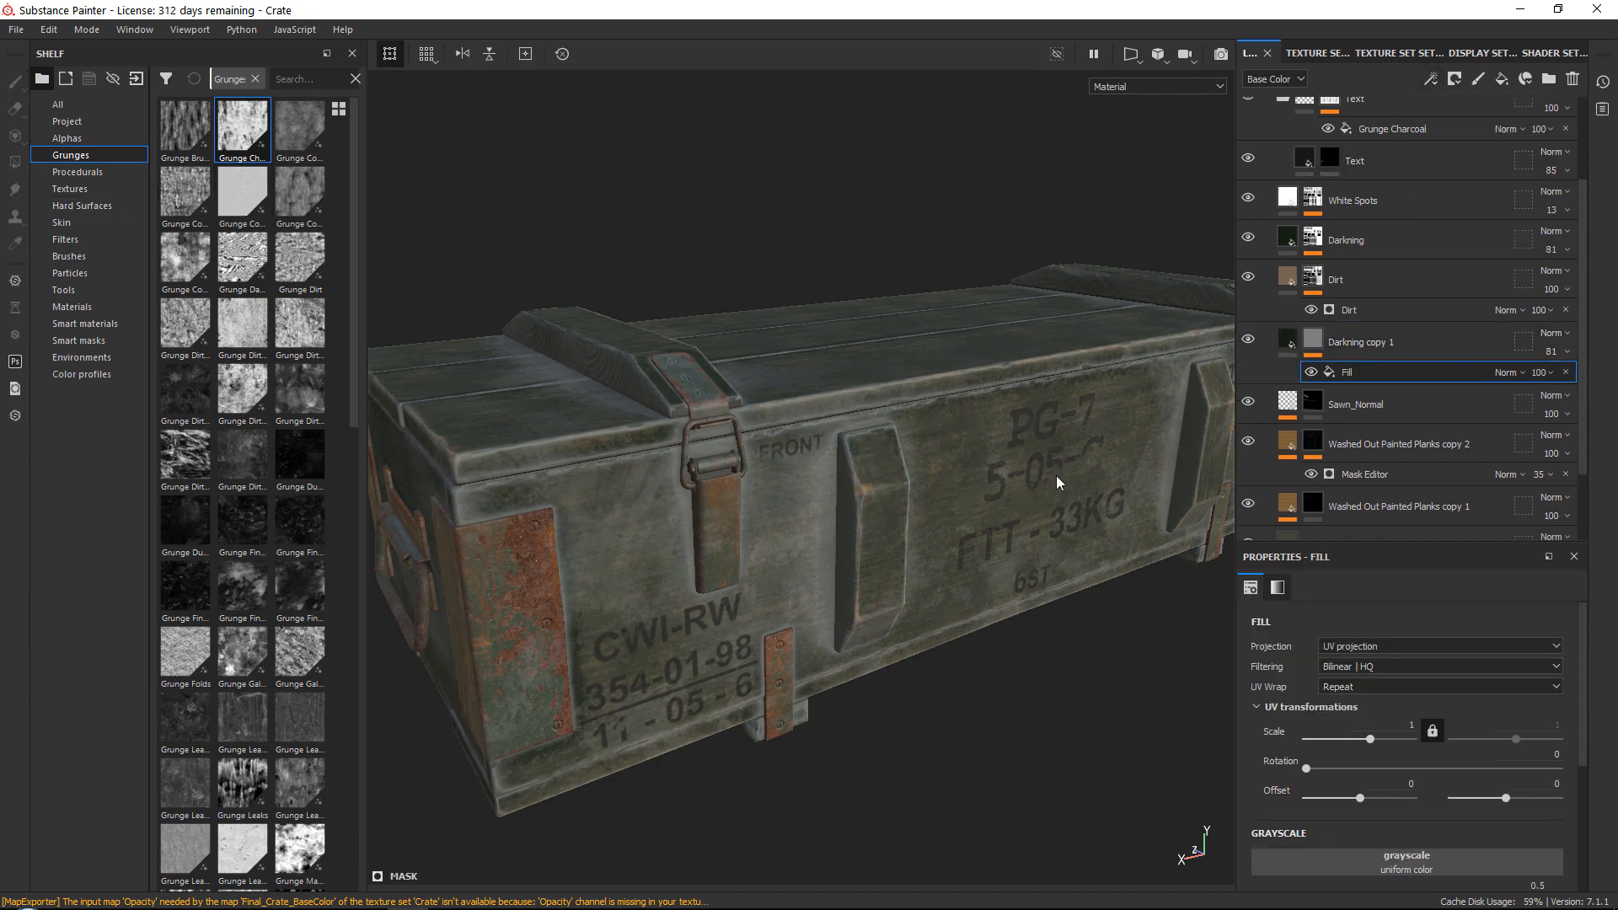
mouse_move(205, 105)
mouse_down()
mouse_move(227, 177)
mouse_move(1437, 767)
mouse_move(1407, 761)
mouse_move(1471, 720)
mouse_up()
scroll(1372, 678, up, 2)
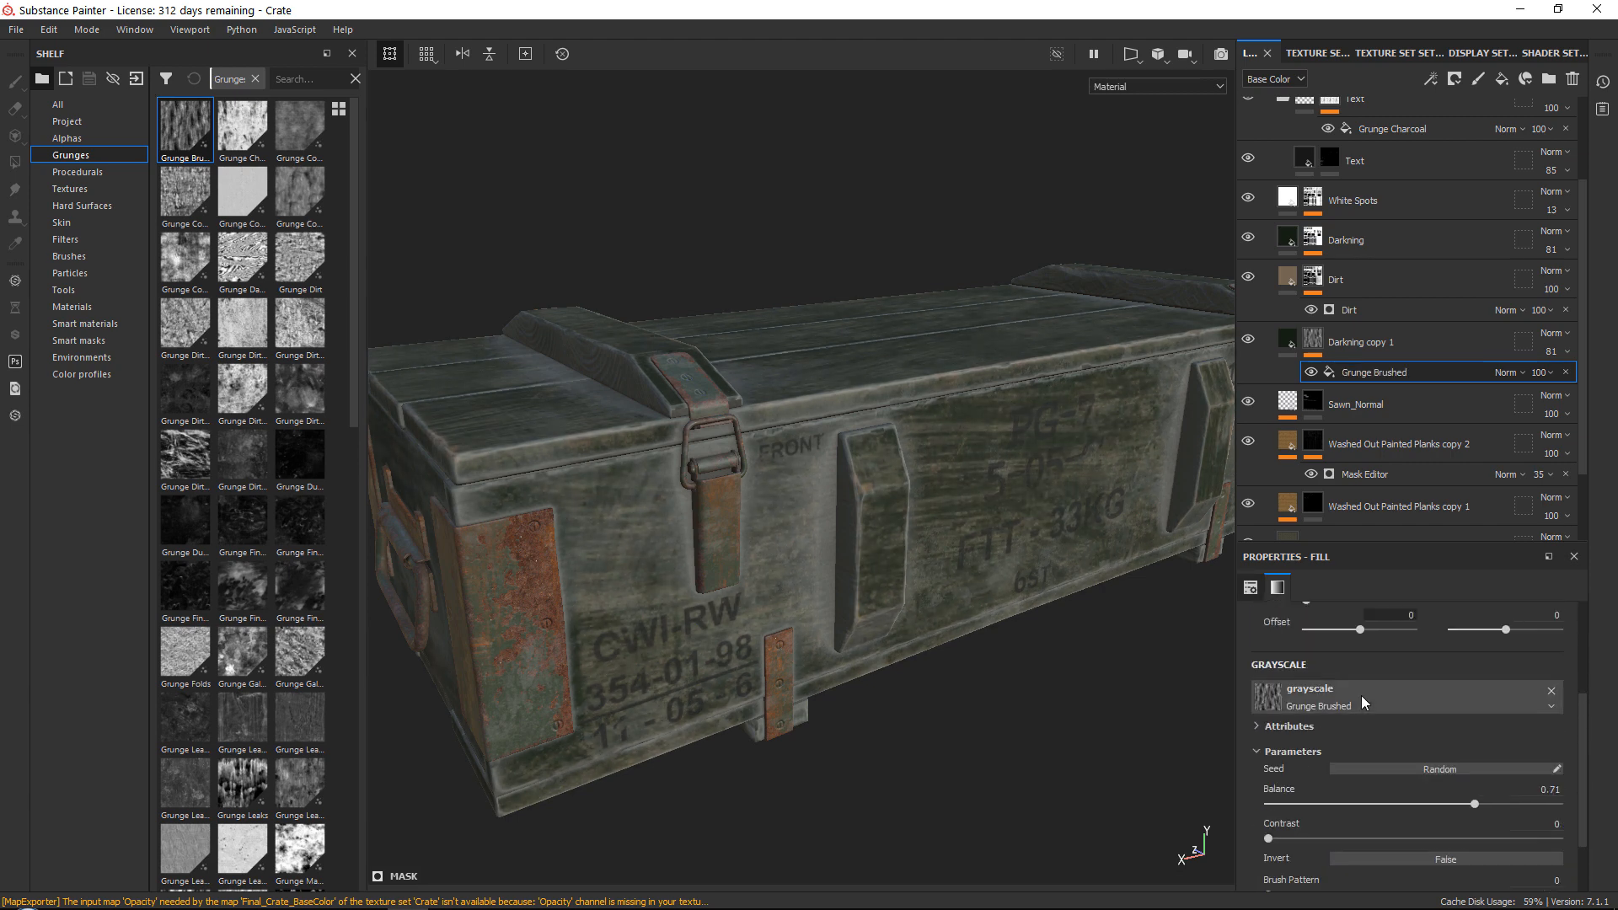
Set the Grunge Brushed fill to Tri-planar projection and its rotation to 90
drag(1346, 540, 1348, 442)
scroll(1357, 563, up, 2)
click(1353, 549)
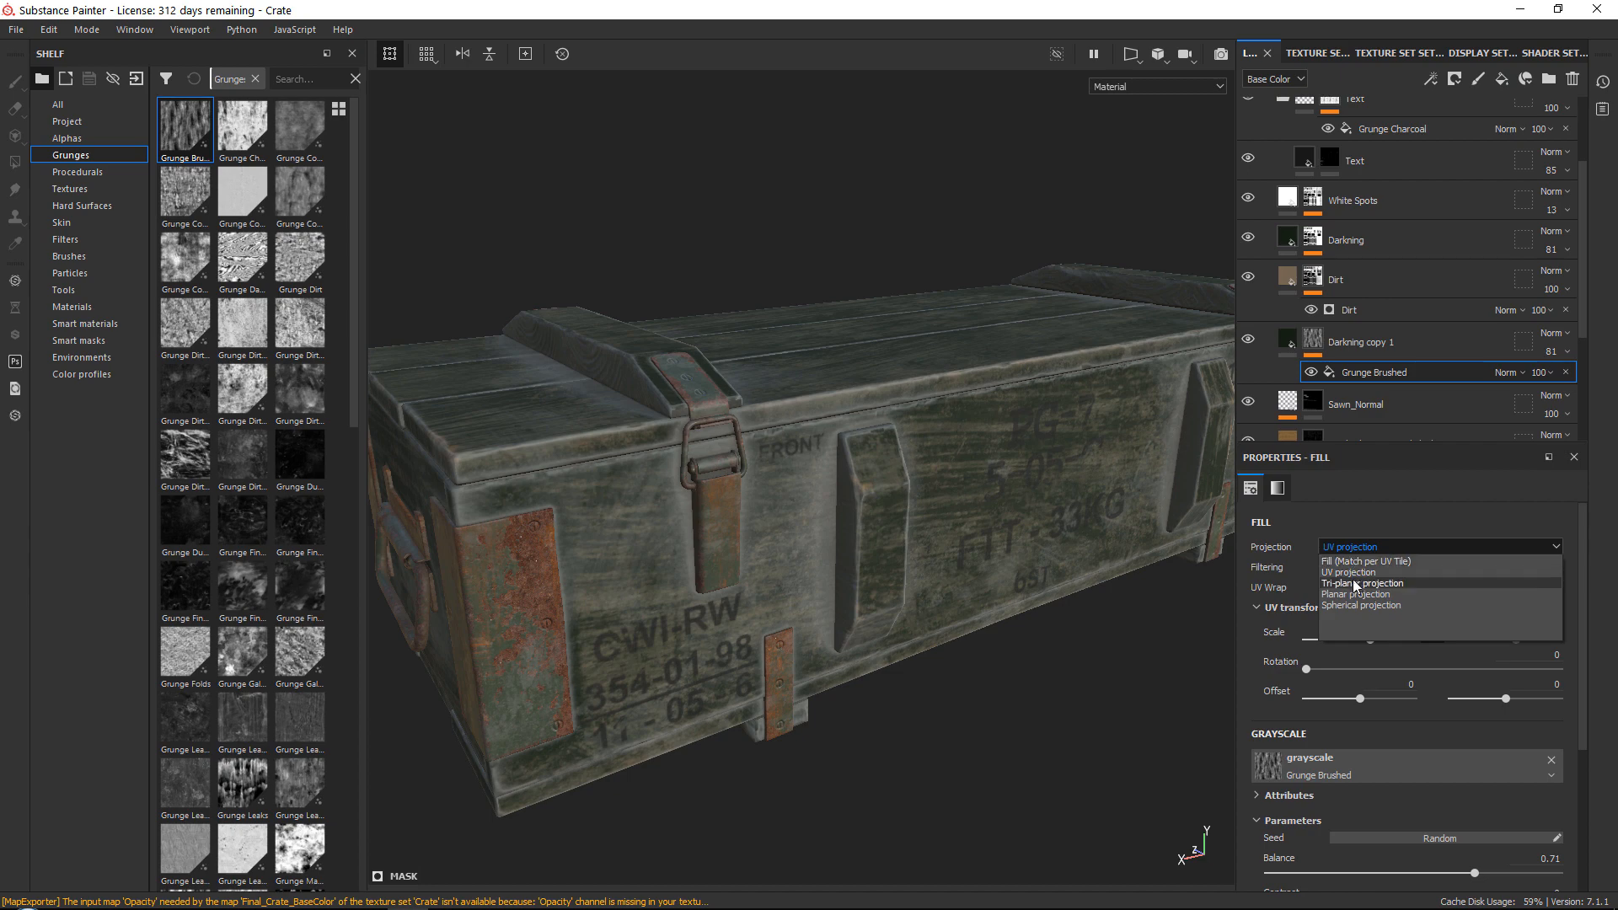
click(1352, 581)
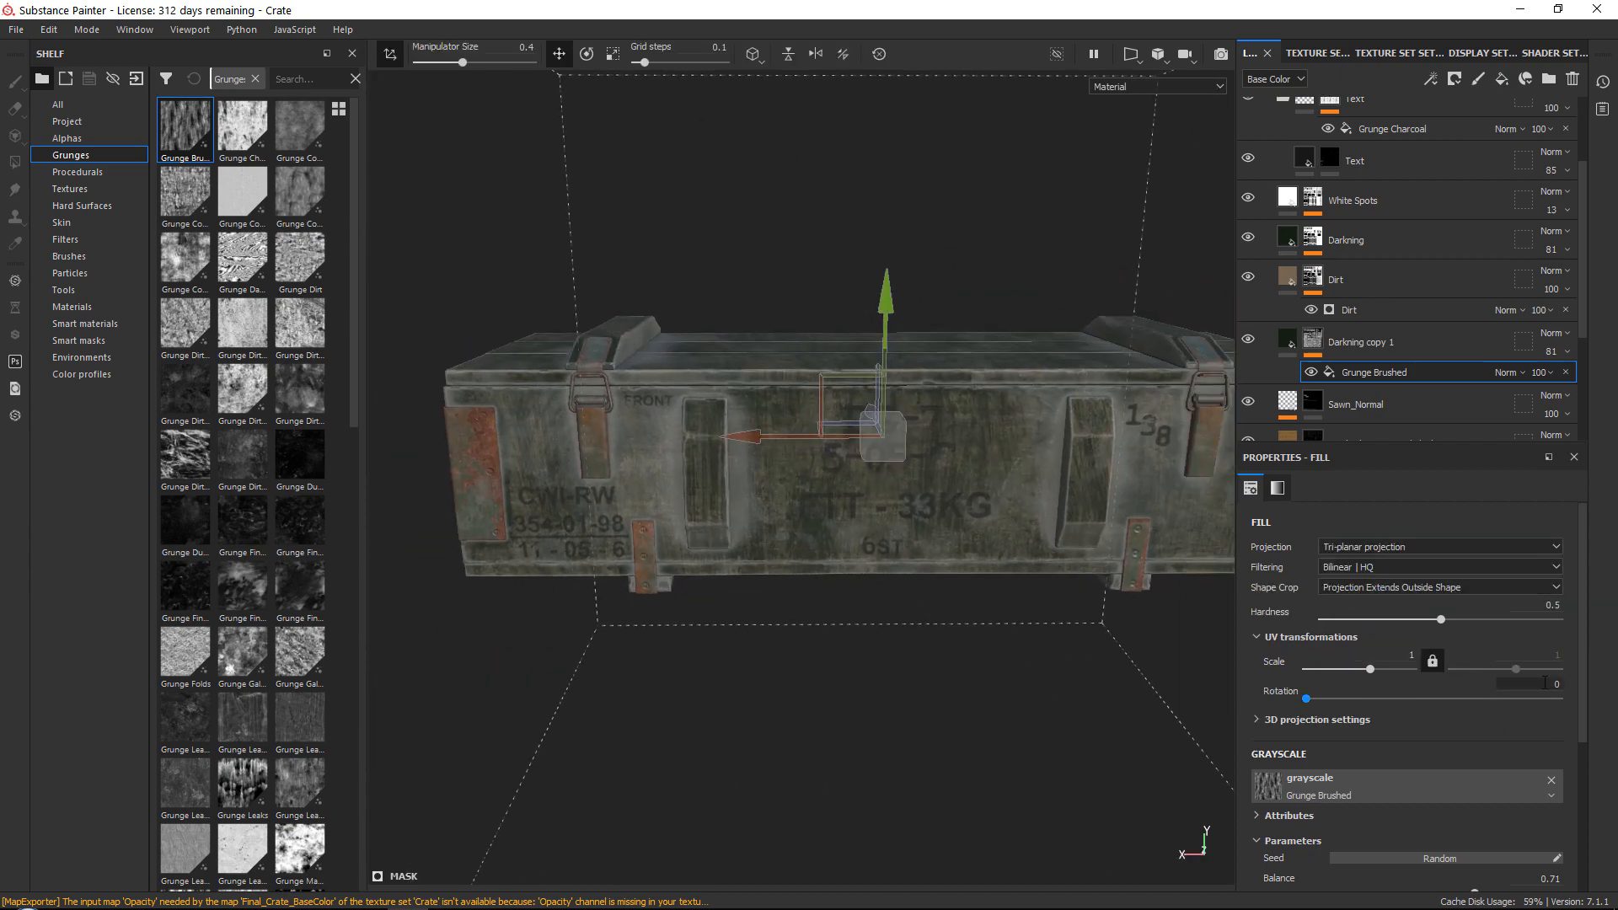
text(90)
key(Return)
Set the opacity of Darkning copy 1 to 68
alt+drag(952, 375, 984, 385)
drag(876, 439, 884, 484)
key(w)
alt+drag(628, 333, 784, 354)
alt+right_drag(784, 354, 904, 448)
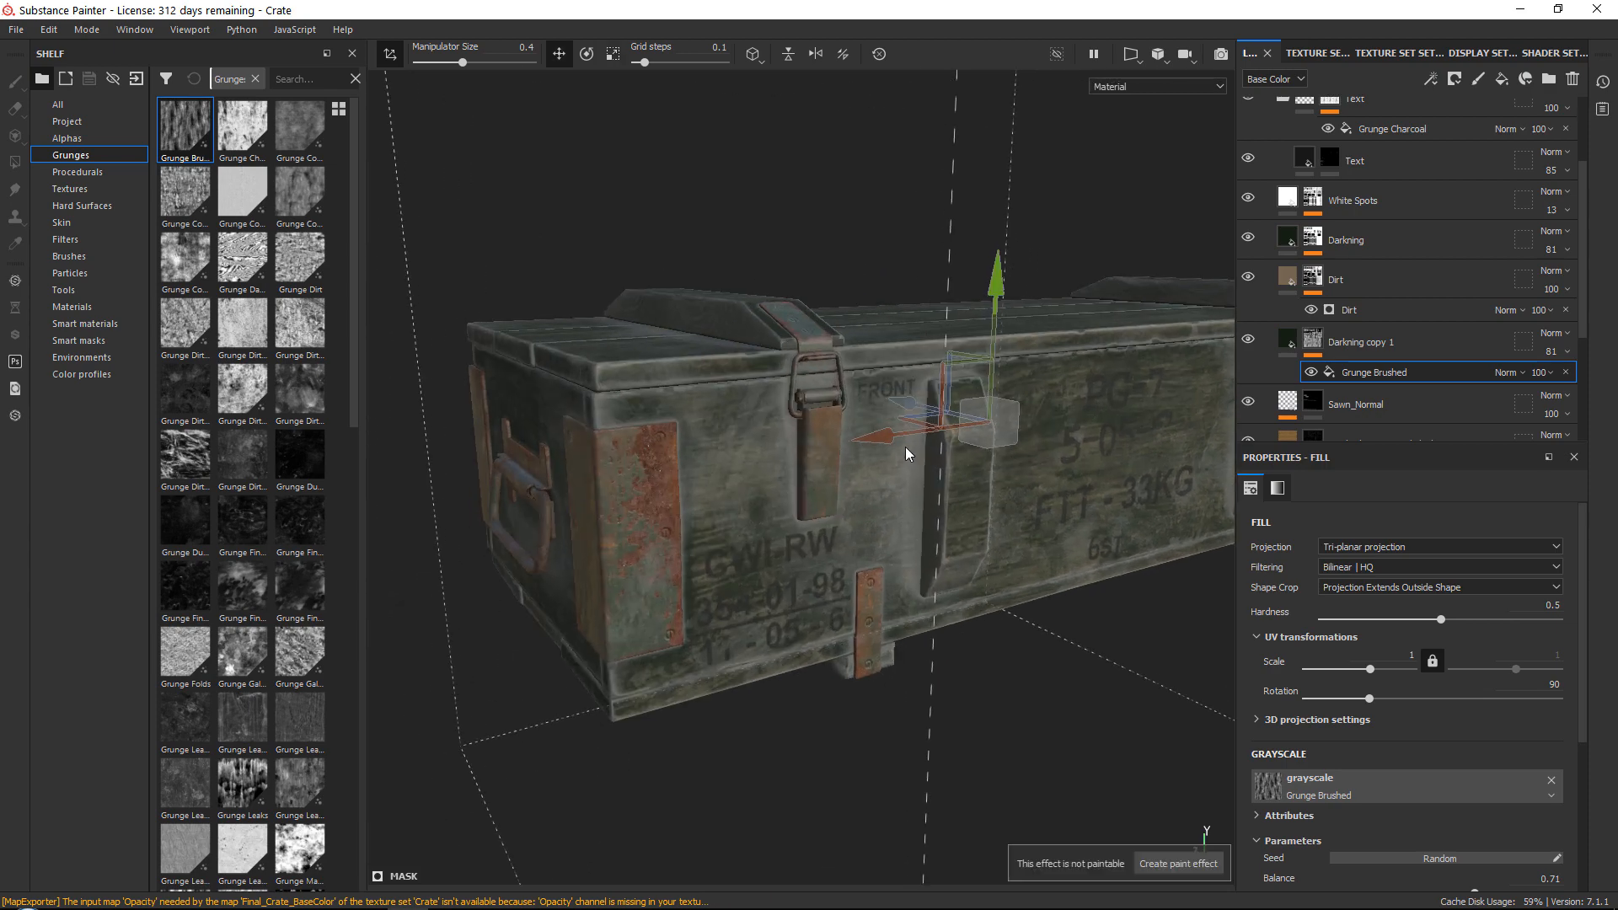
alt+middle_drag(905, 449, 836, 472)
click(1555, 351)
drag(1598, 382, 1587, 382)
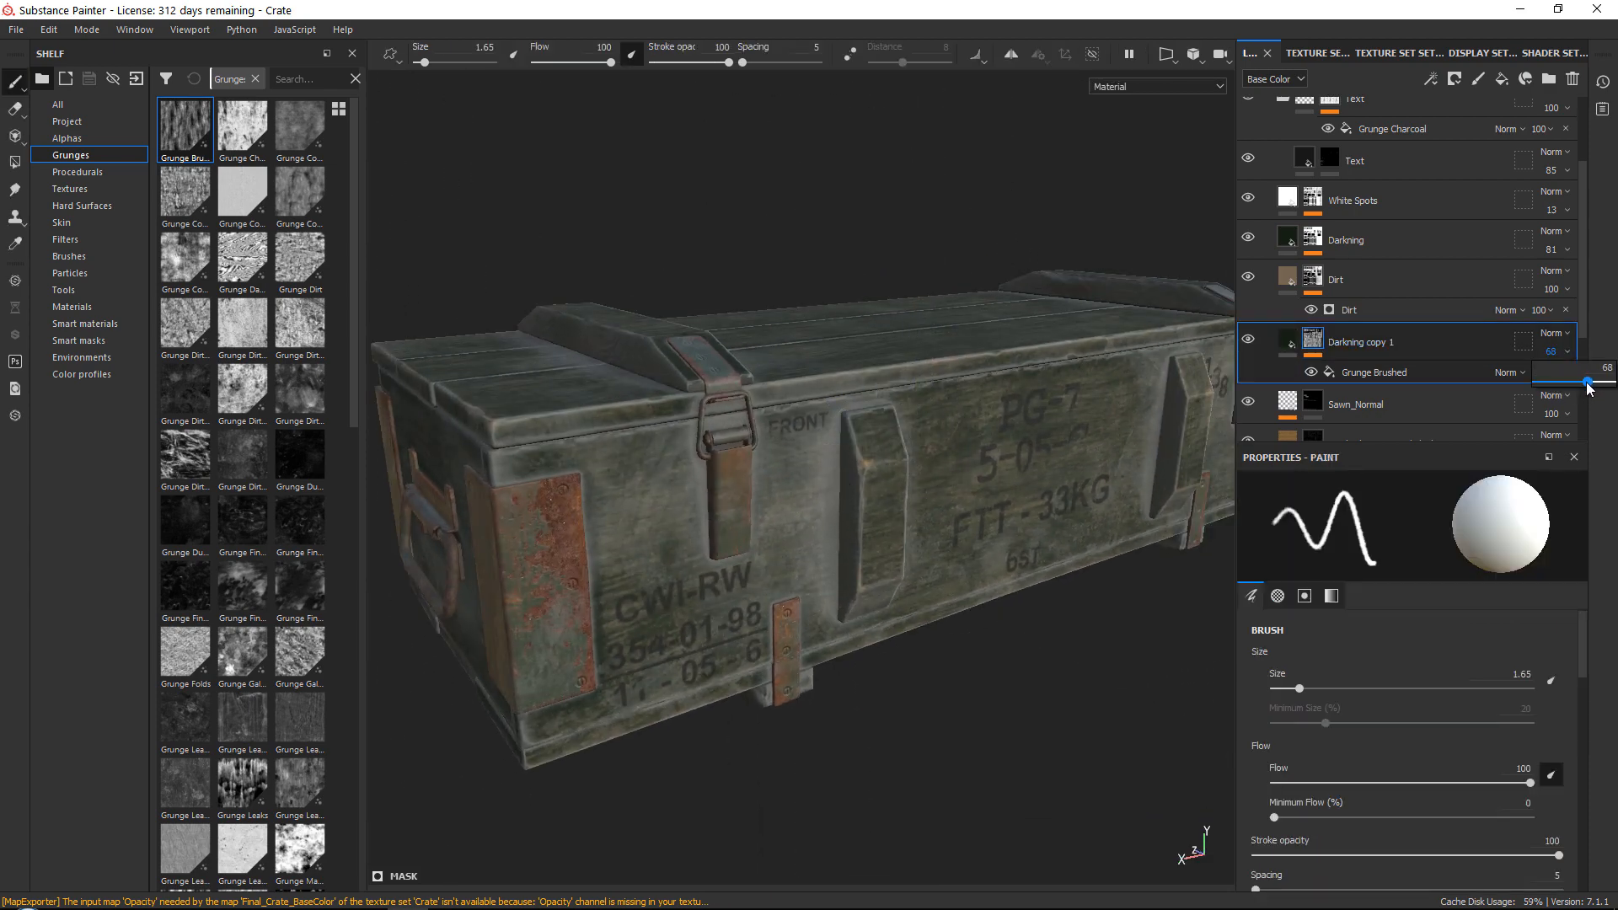
Switch to Windows Photo Viewer and examine the reference photos of weathered wooden crates
key(alt+Tab)
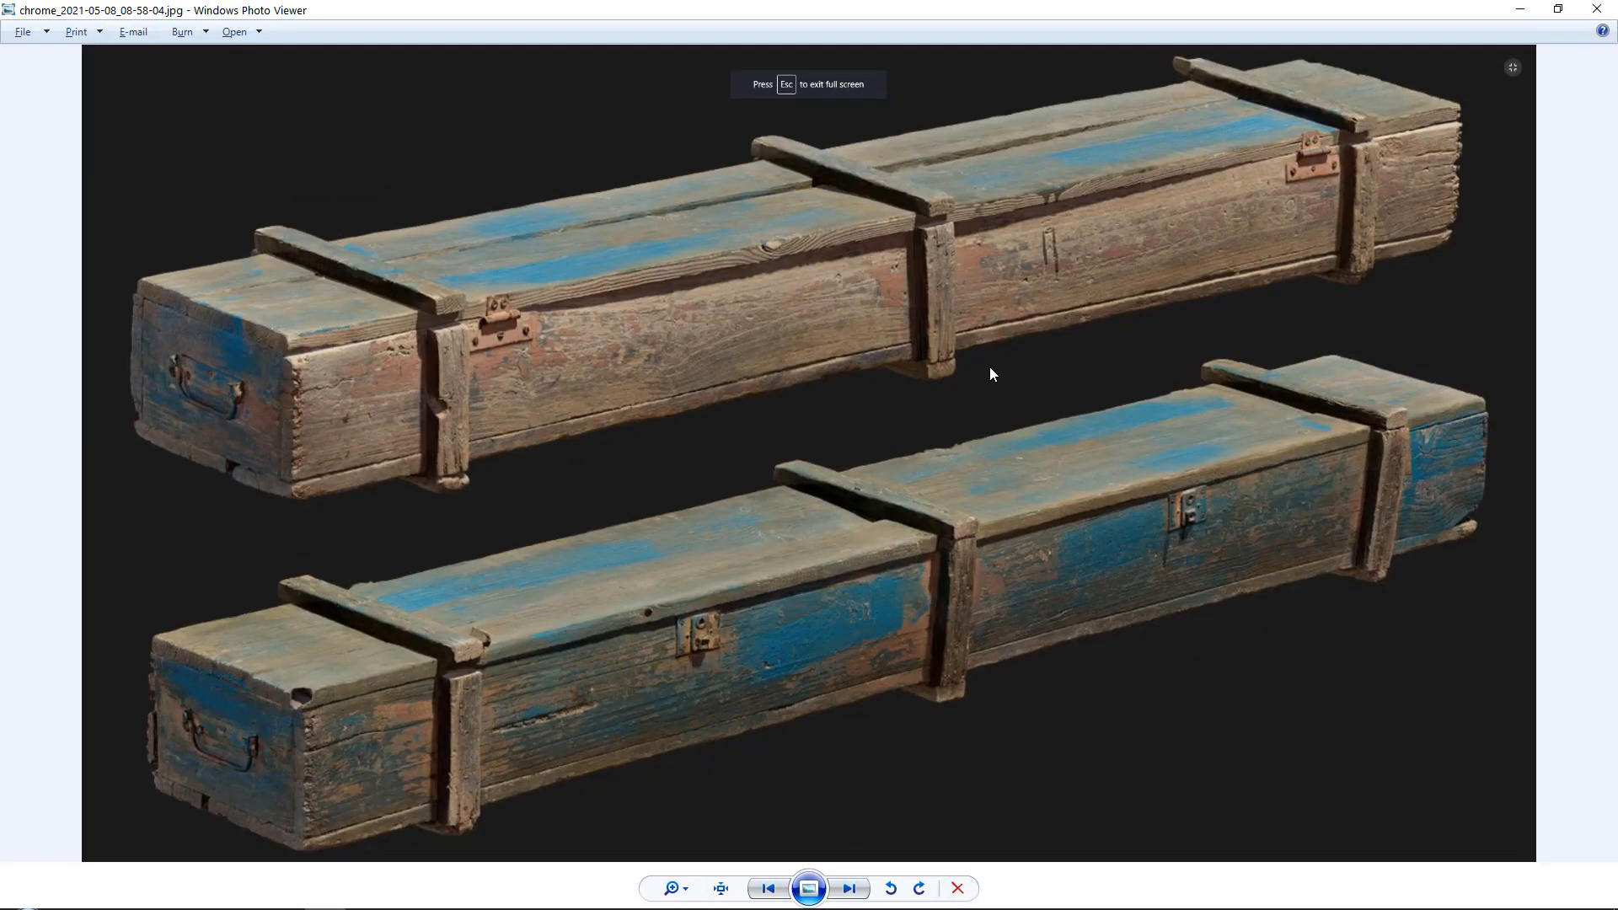
key(Right)
key(Right)
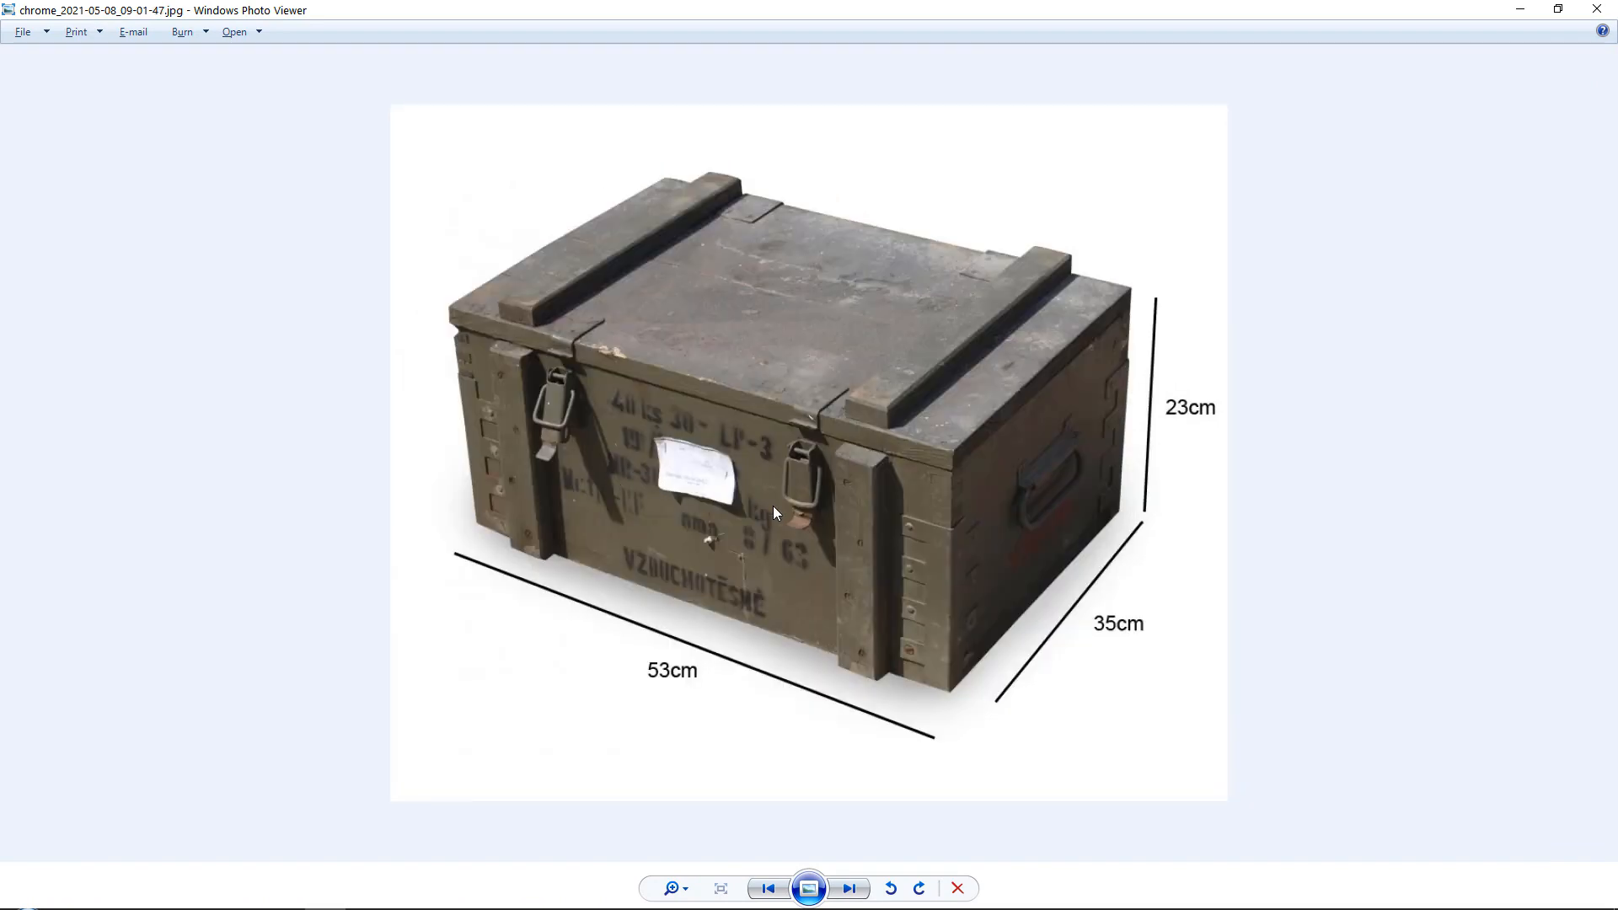
key(alt+Tab)
Duplicate the White Spots layer and give the copy an empty black mask
scroll(1403, 271, up, 2)
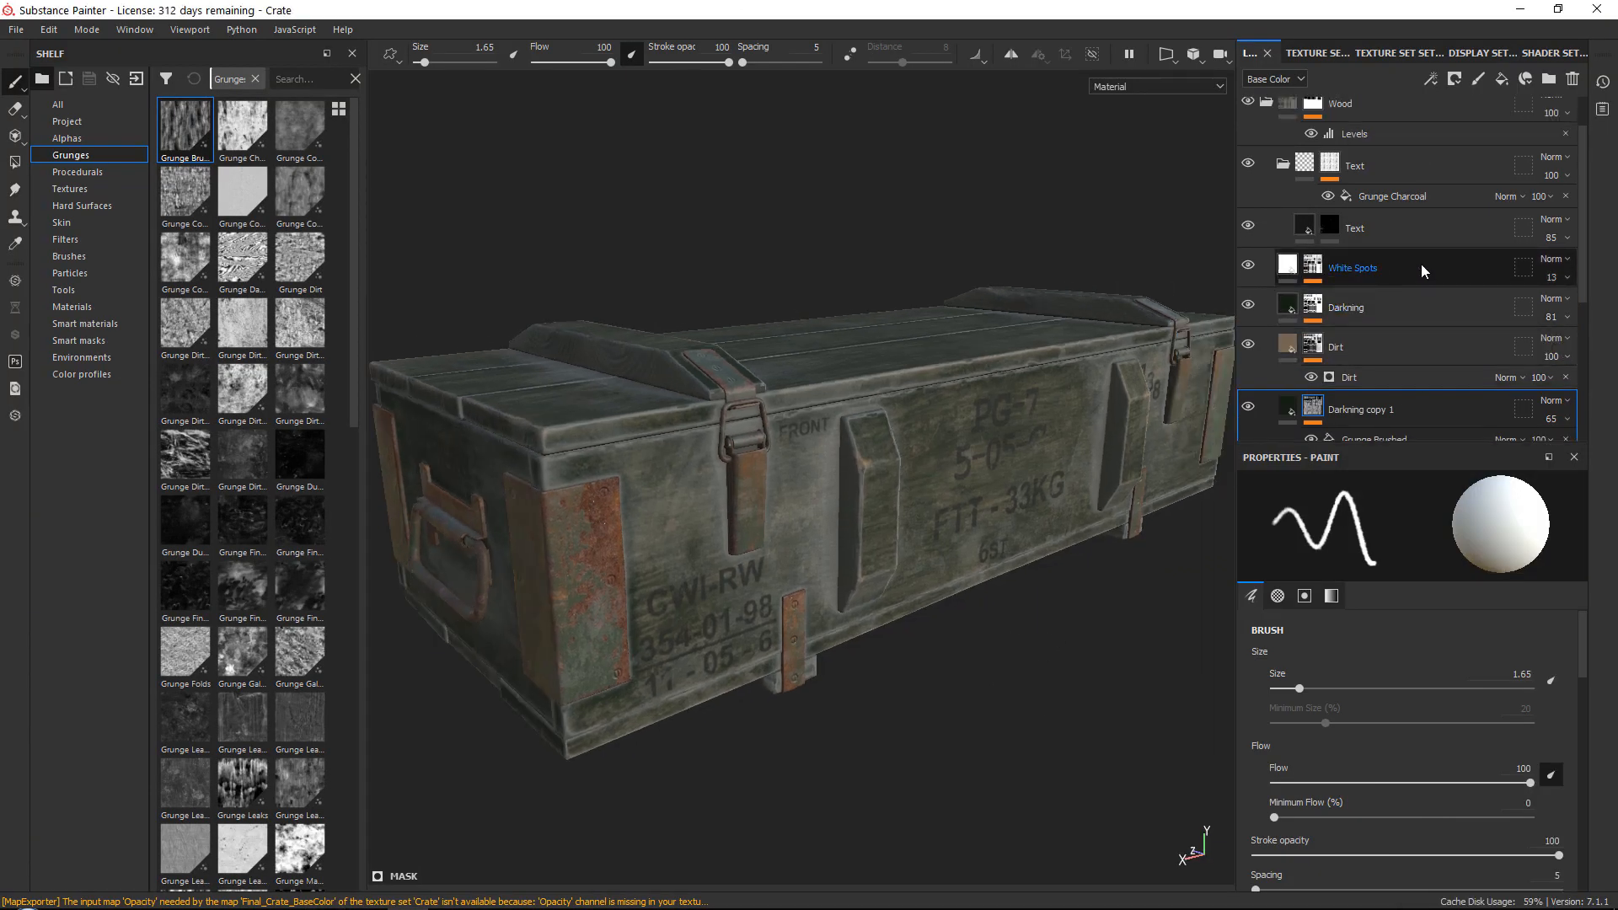
right_click(1421, 265)
click(1439, 374)
key(1)
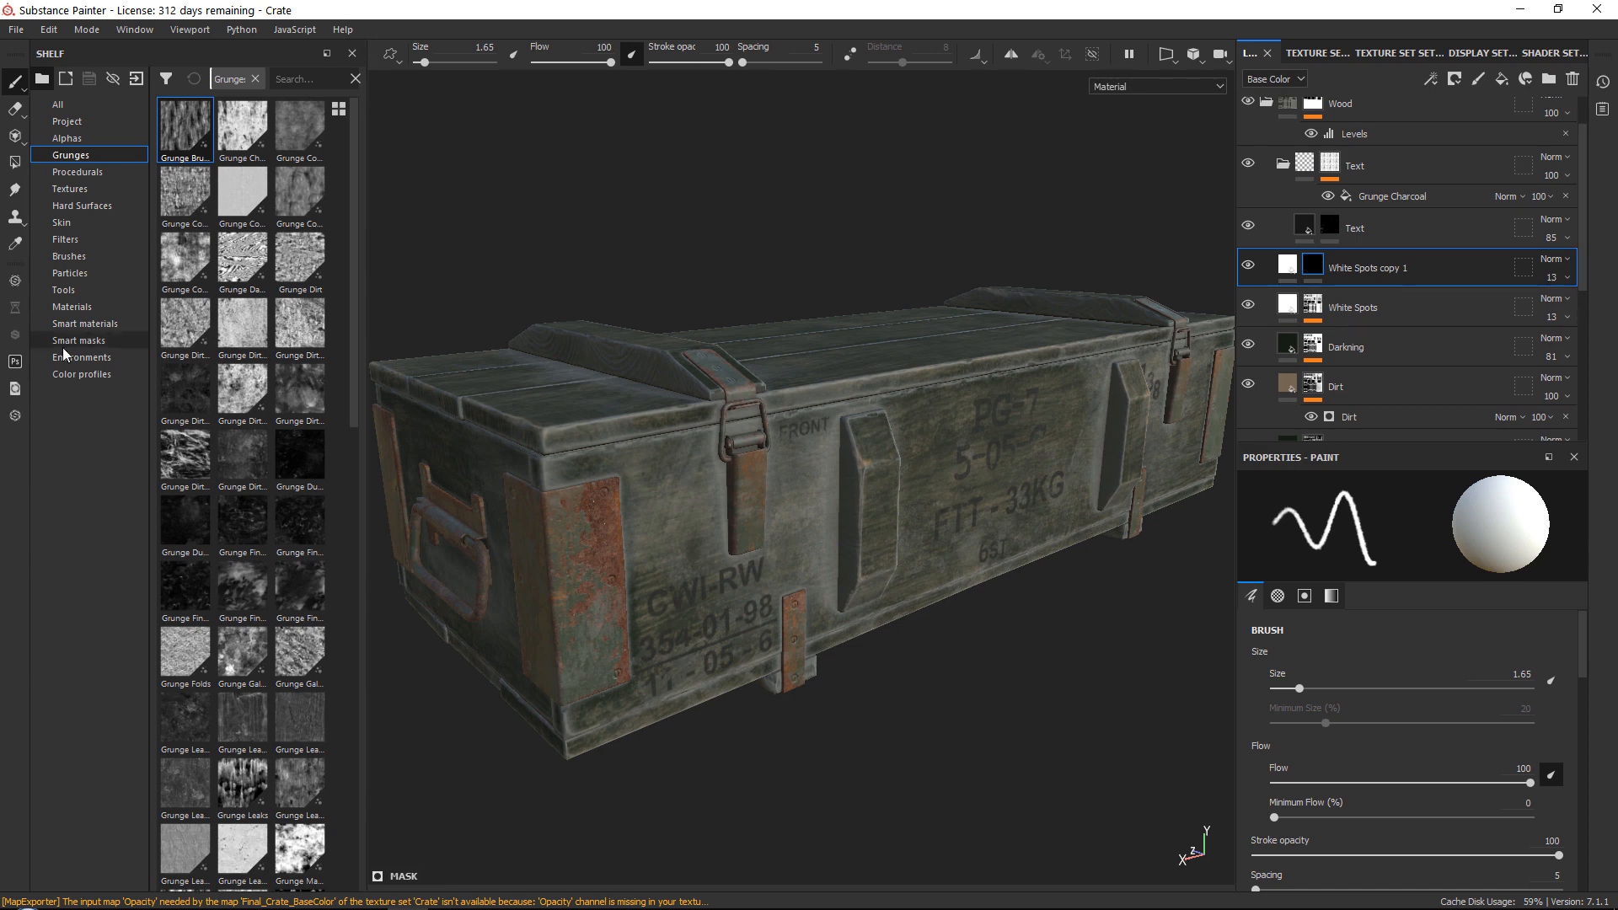
Apply the Ground Dirt smart mask to White Spots copy 1 and remove its grunge map fill
click(65, 342)
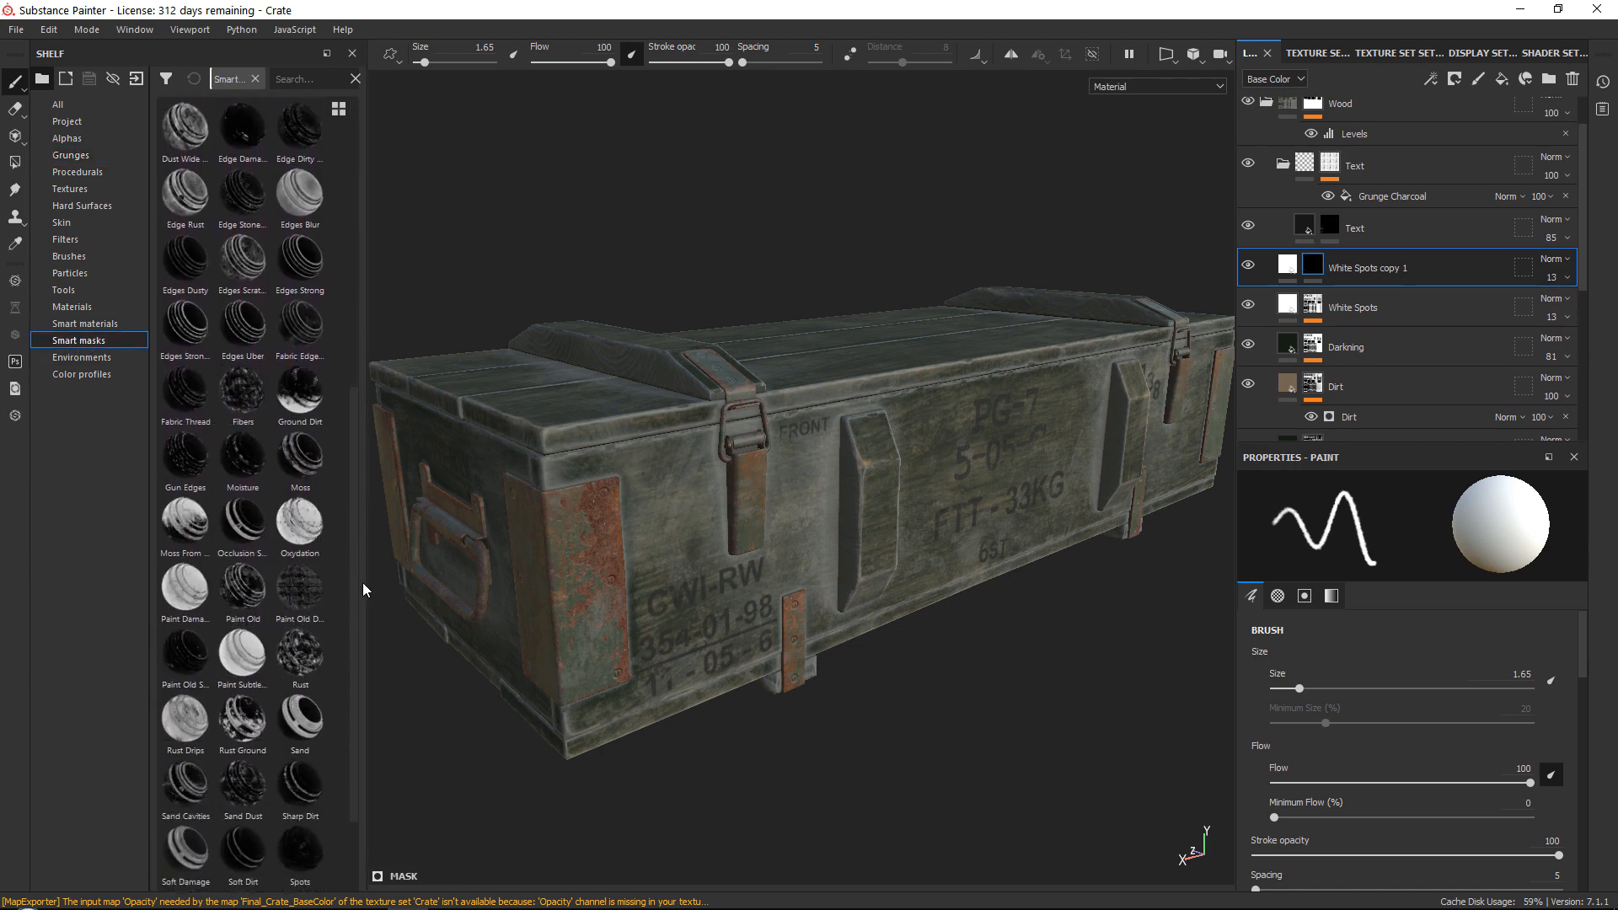
scroll(364, 590, down, 1)
drag(300, 371, 1391, 270)
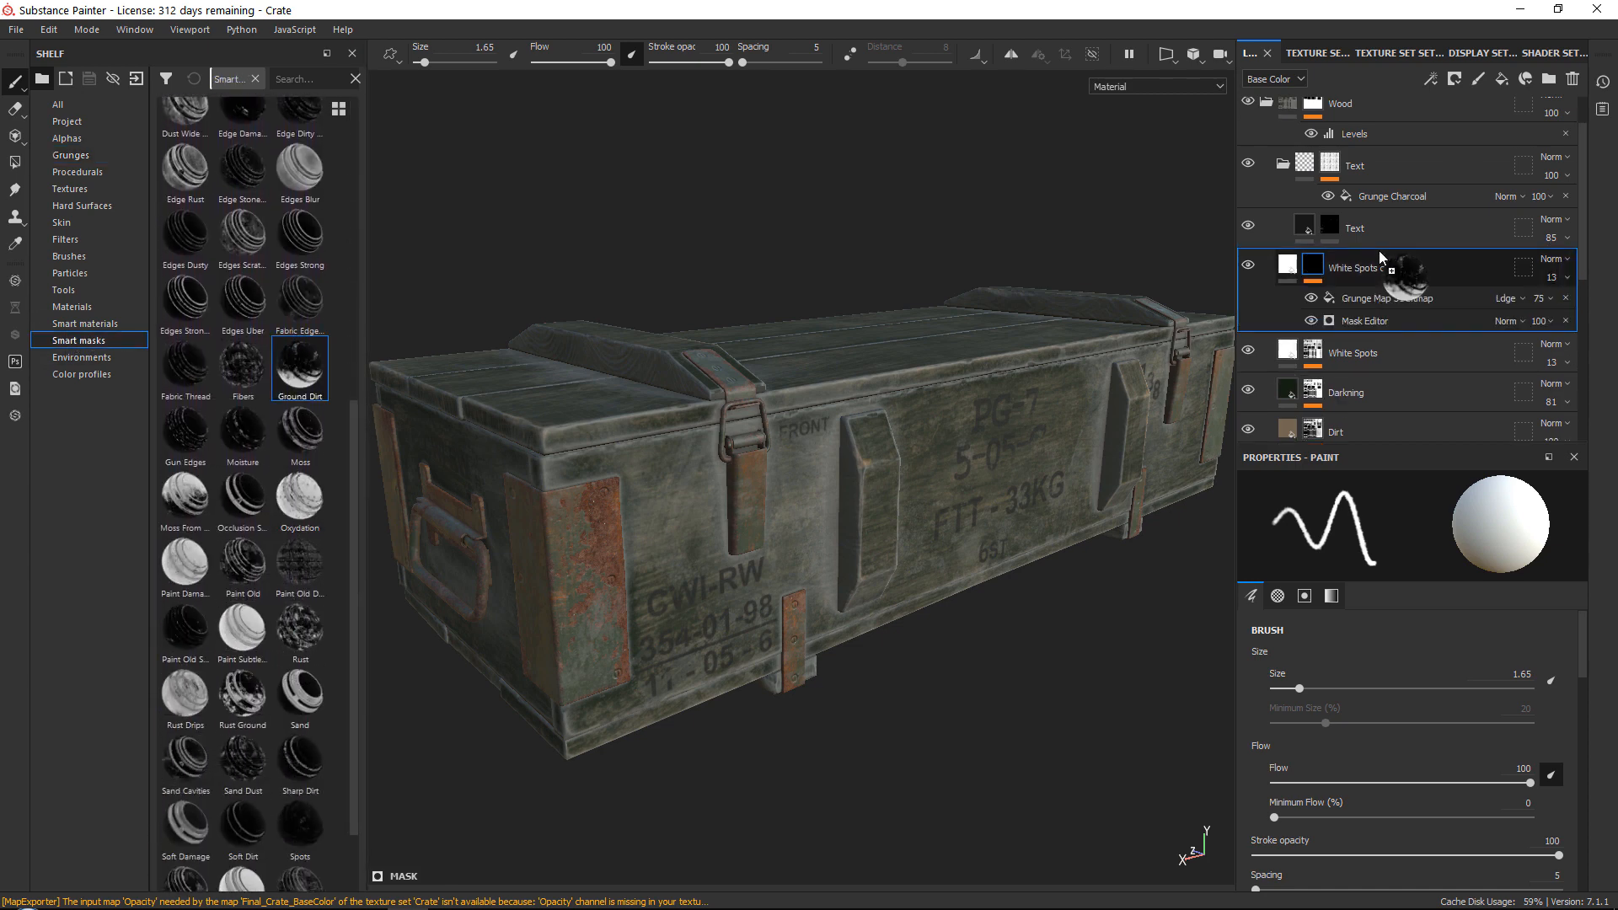
click(1566, 299)
Set the global balance of White Spots copy 1's Mask Editor to 0.99 and its position gradient to 0.68
drag(1563, 660, 1568, 659)
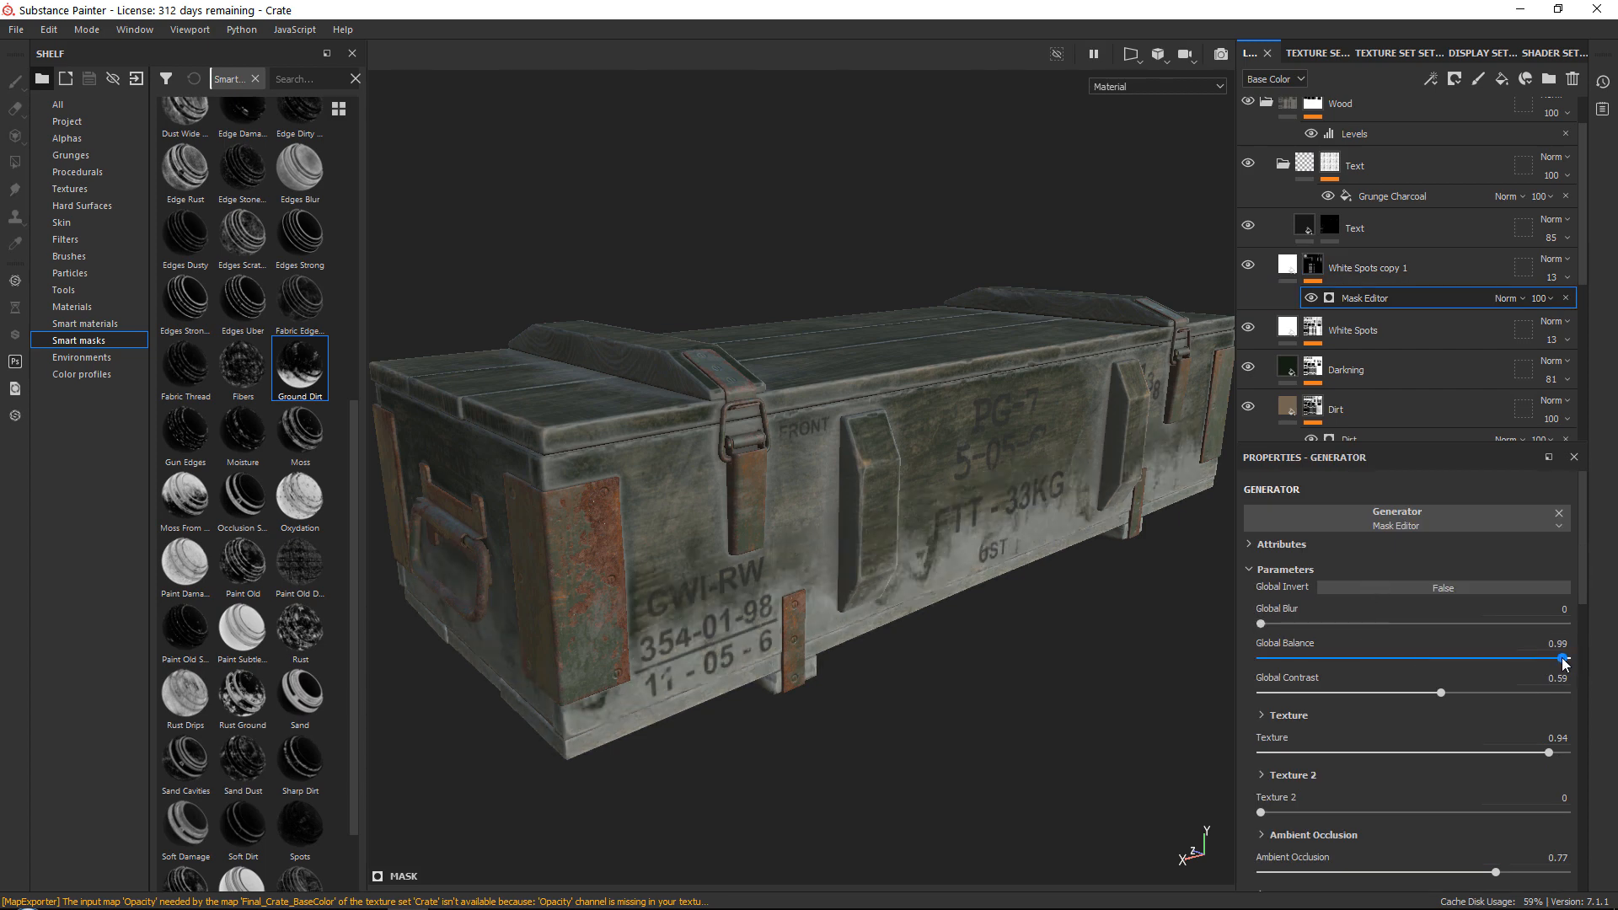
scroll(1311, 712, down, 2)
scroll(1311, 712, down, 1)
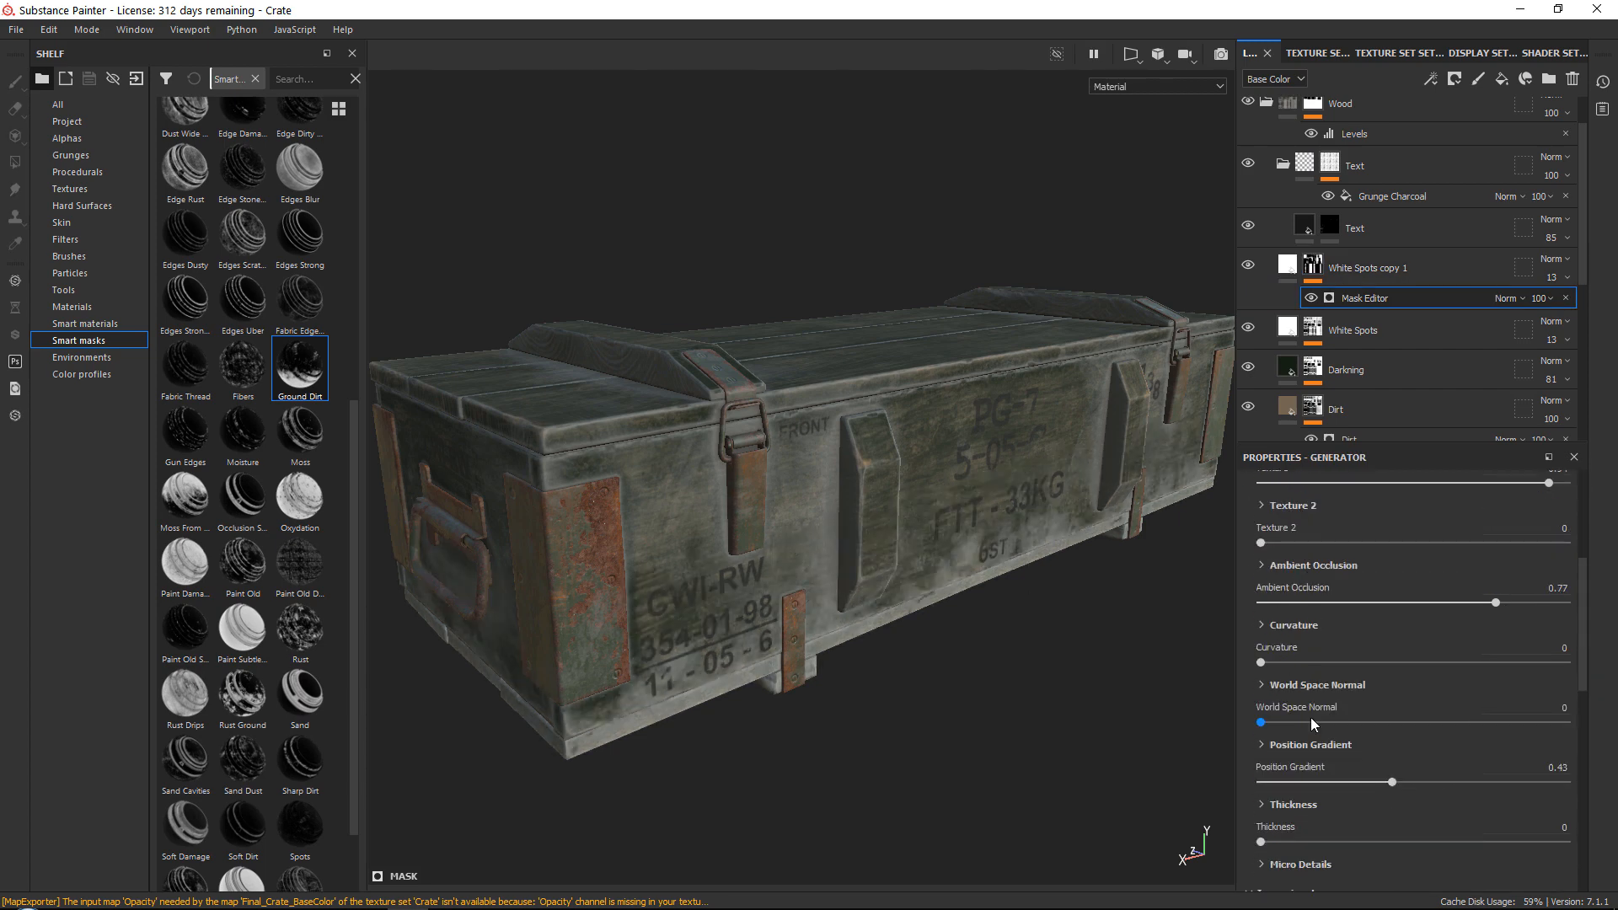
drag(1391, 782, 1468, 782)
Set the opacity of White Spots copy 1 to 2
click(1550, 277)
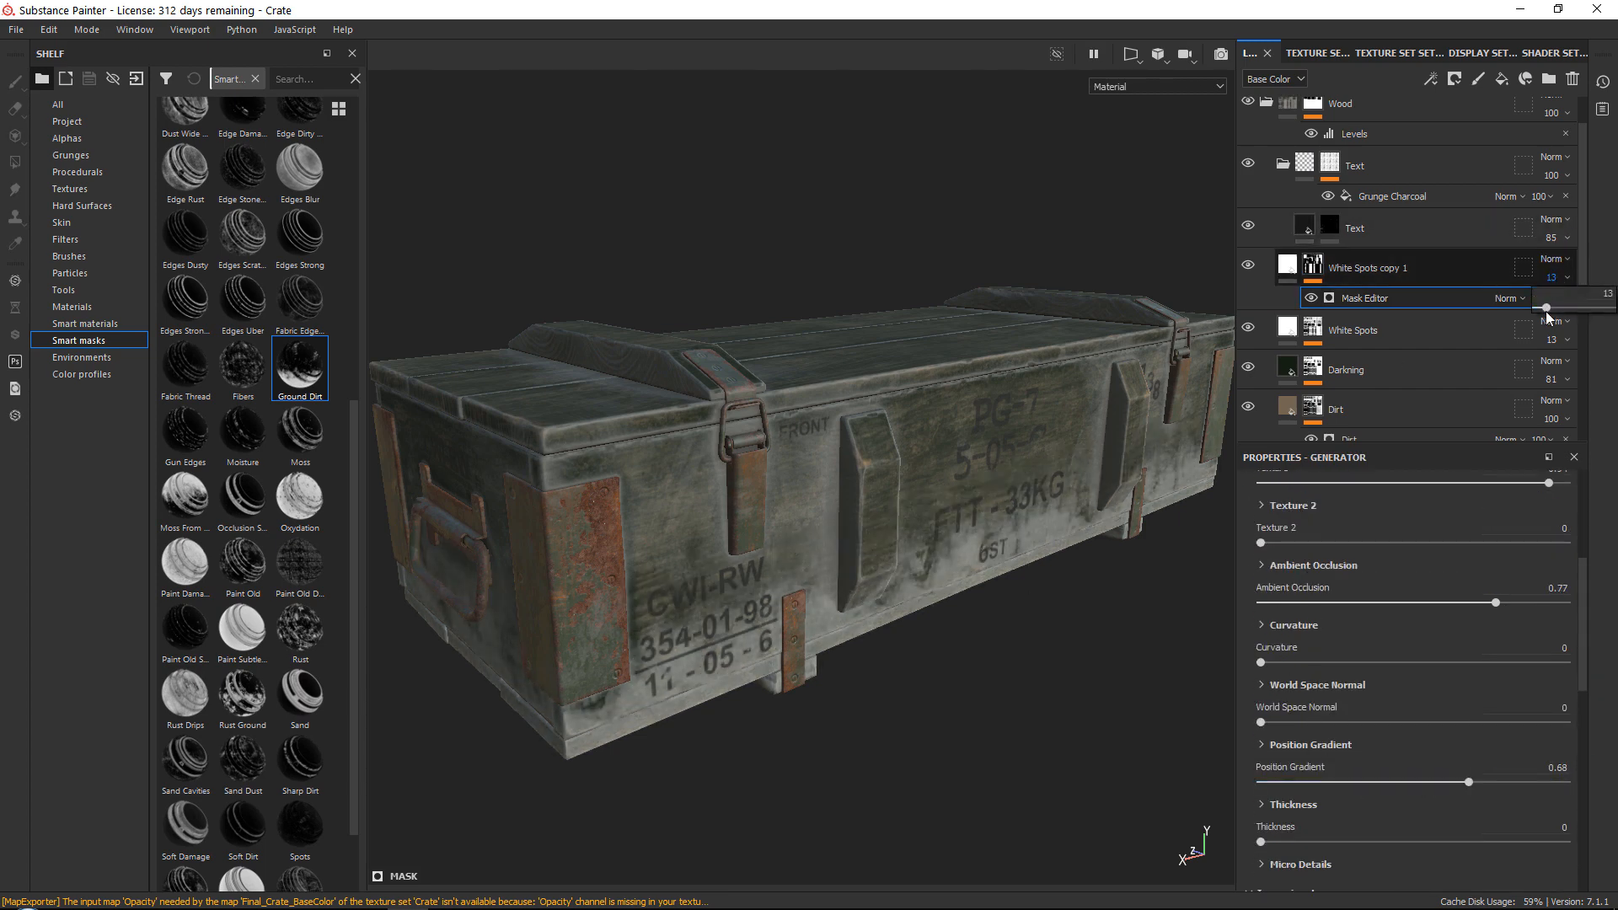
click(1535, 308)
drag(1536, 306, 1537, 306)
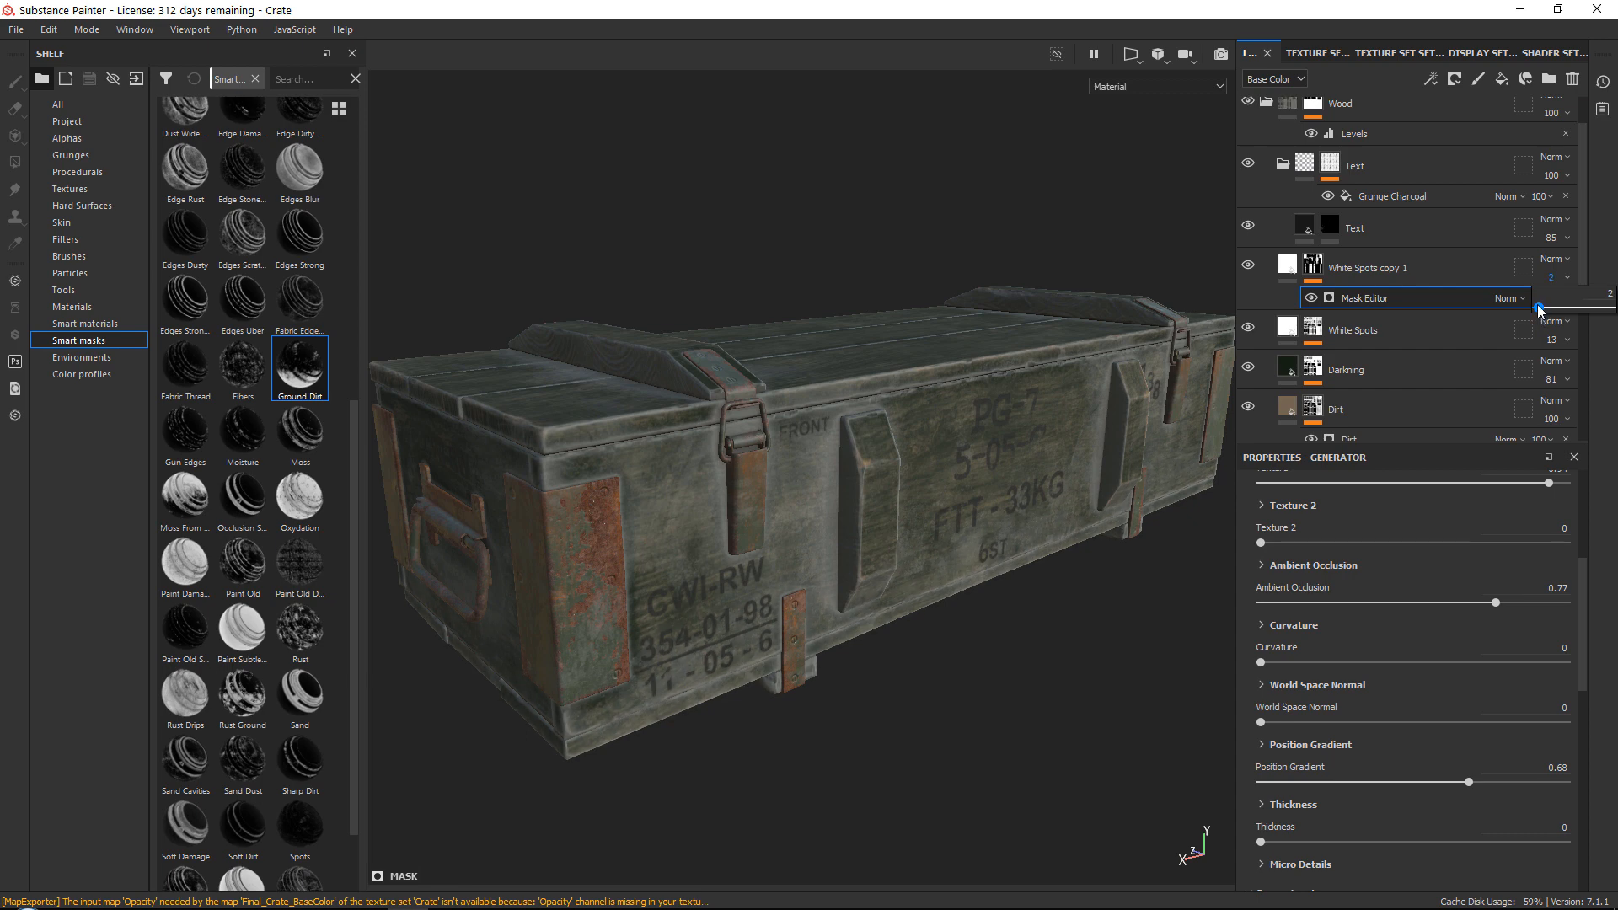
alt+drag(843, 253, 816, 294)
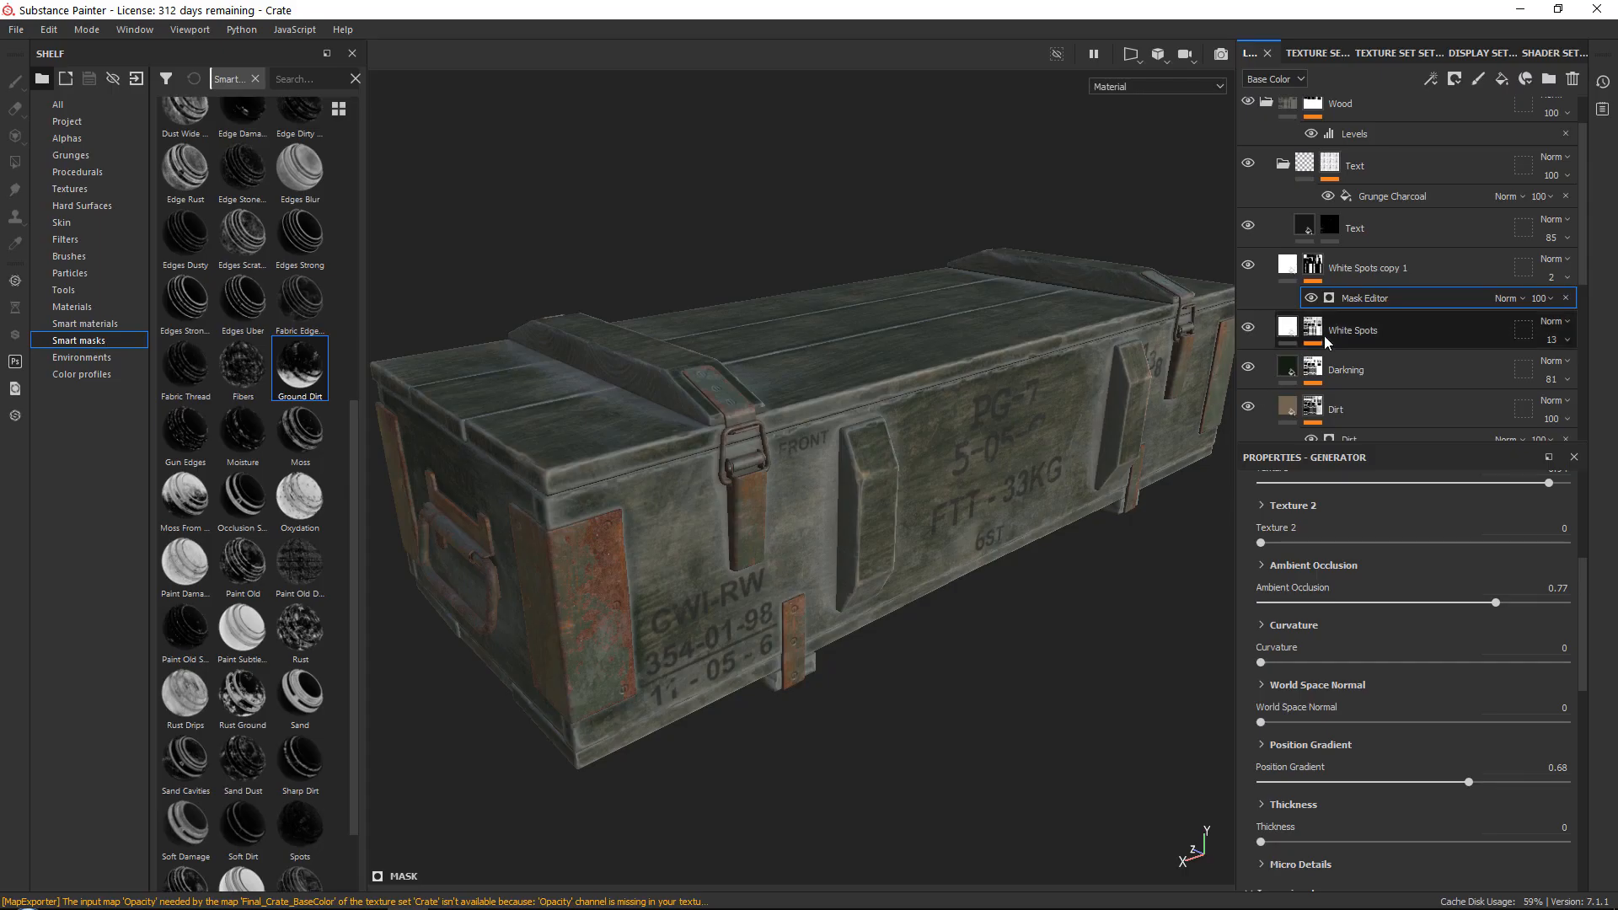
Inspect the Shiny Paint colour and the Worn Paint layer's effect, and compare the crate with its Marmoset Toolbag render
scroll(1285, 250, up, 5)
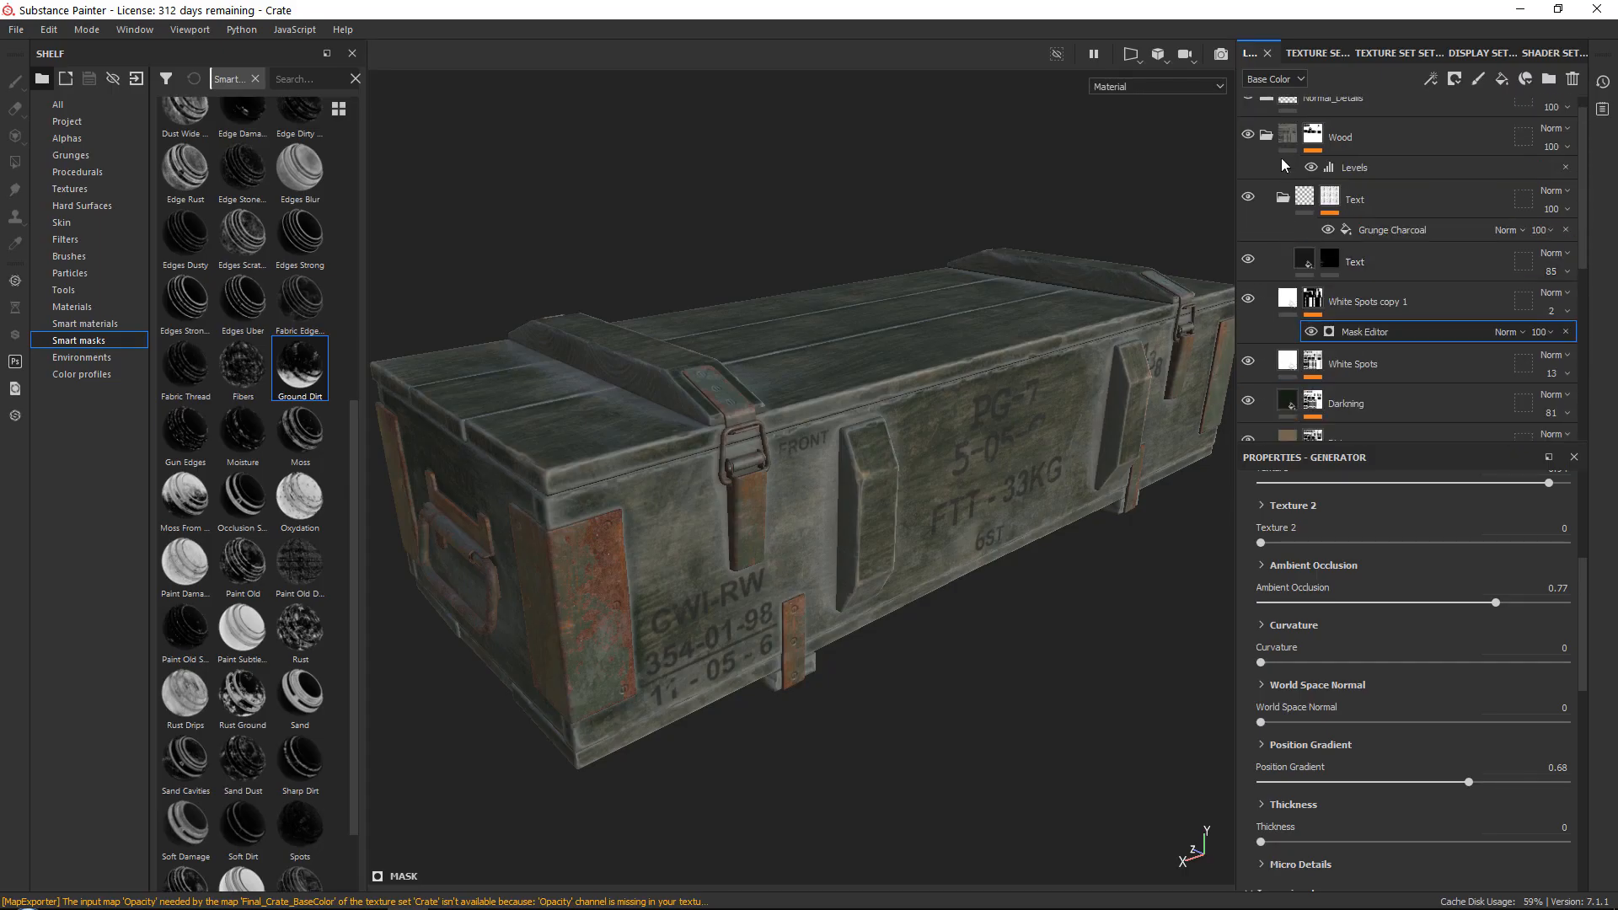
scroll(1352, 351, down, 5)
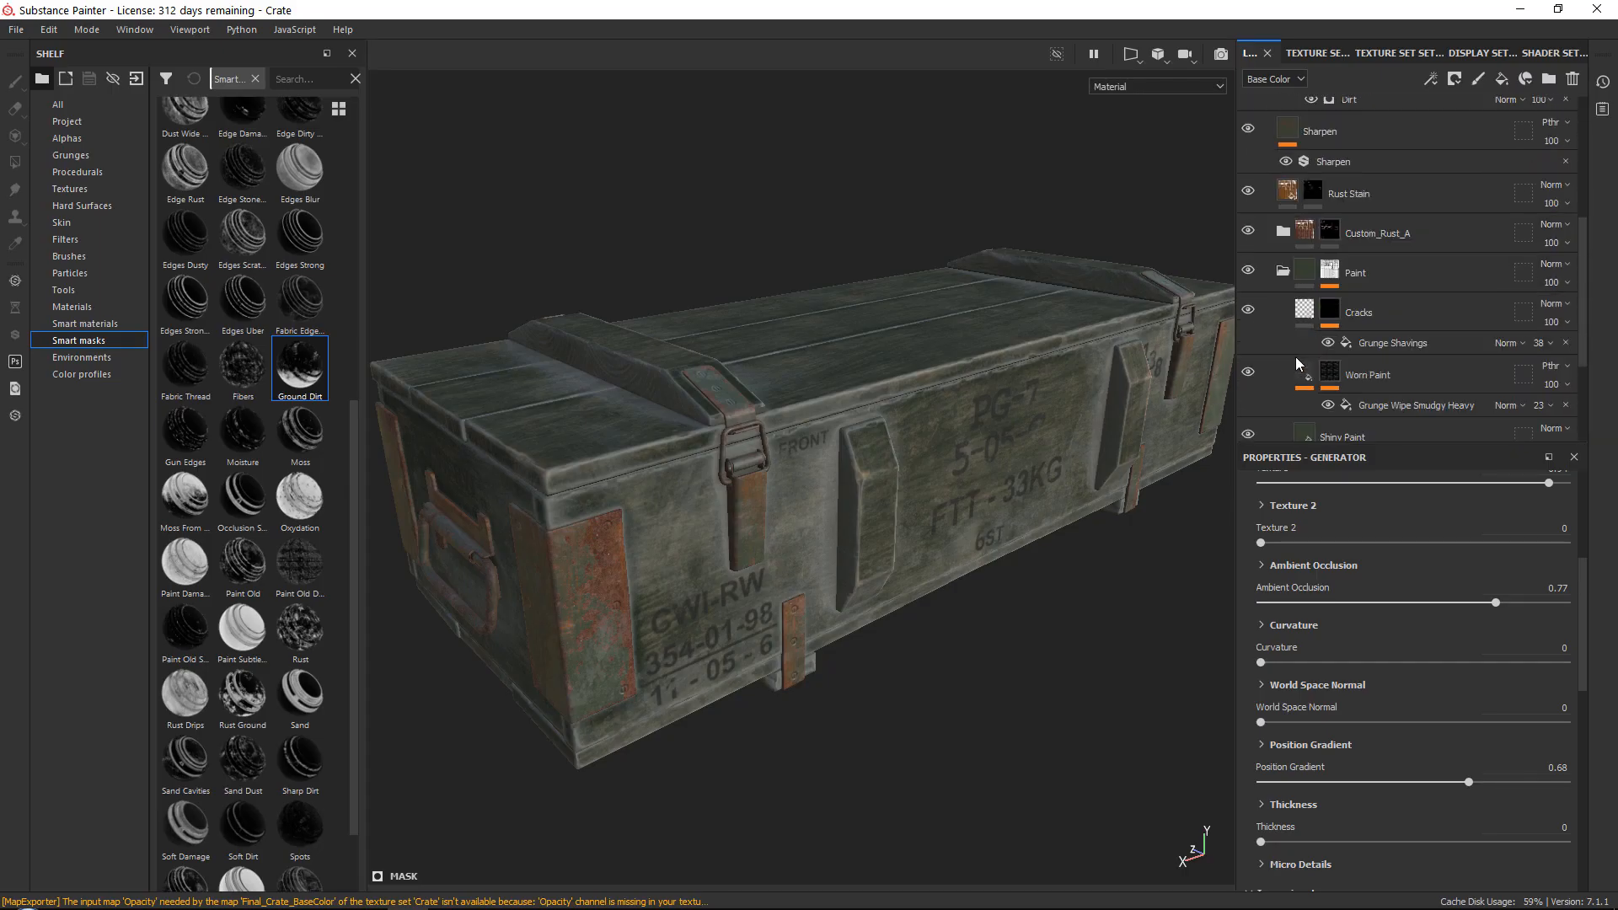
click(1398, 373)
click(1349, 876)
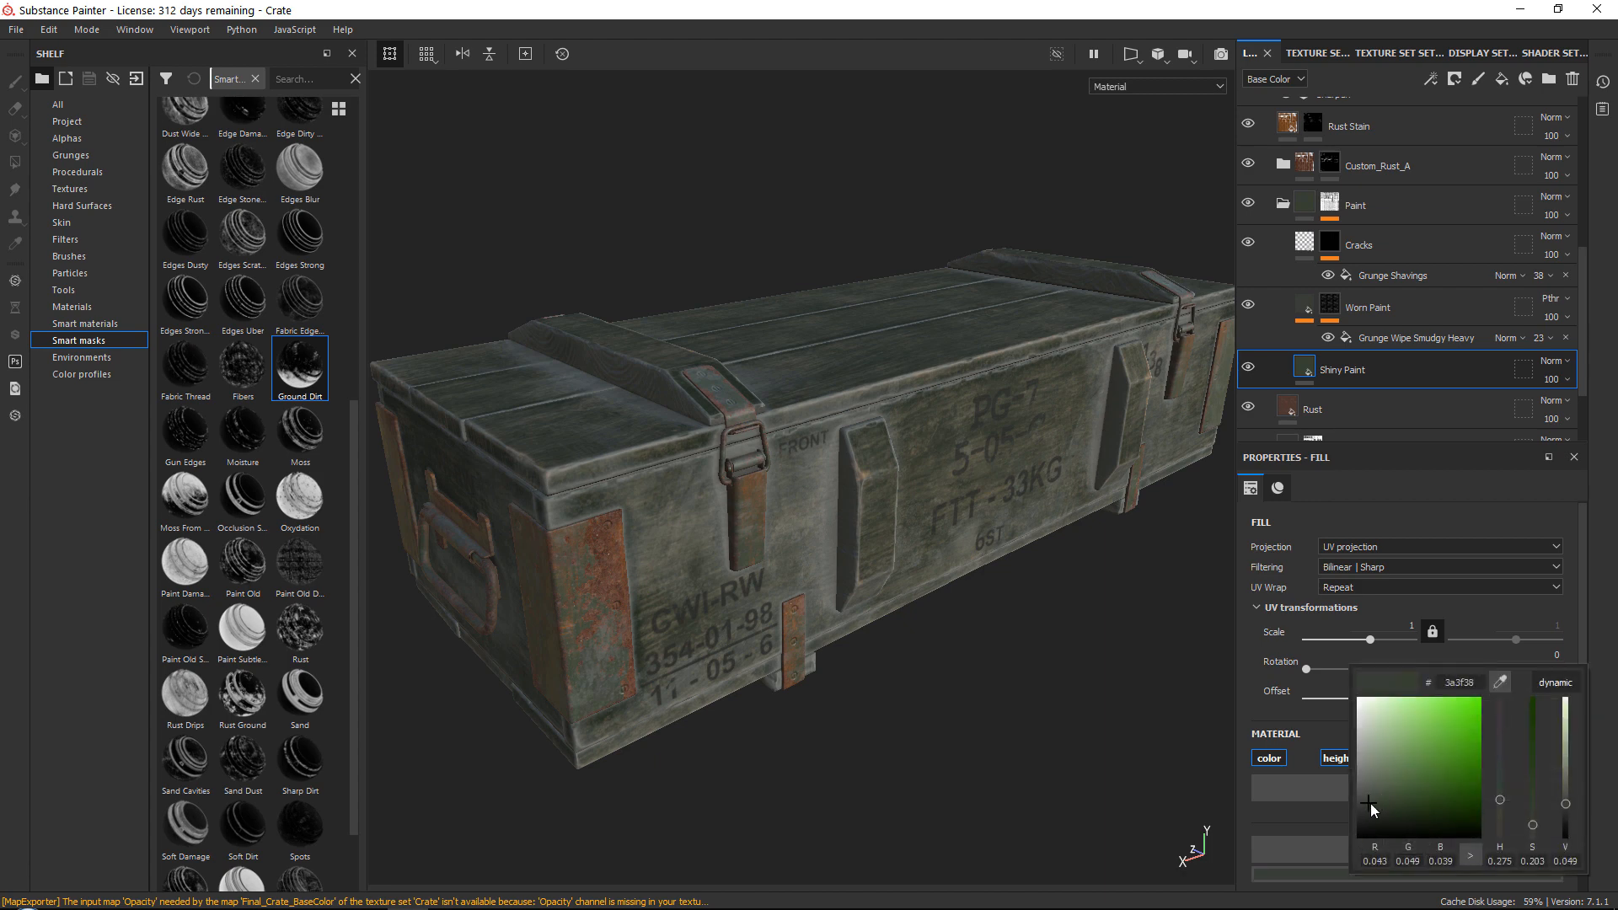
click(1328, 308)
click(1249, 308)
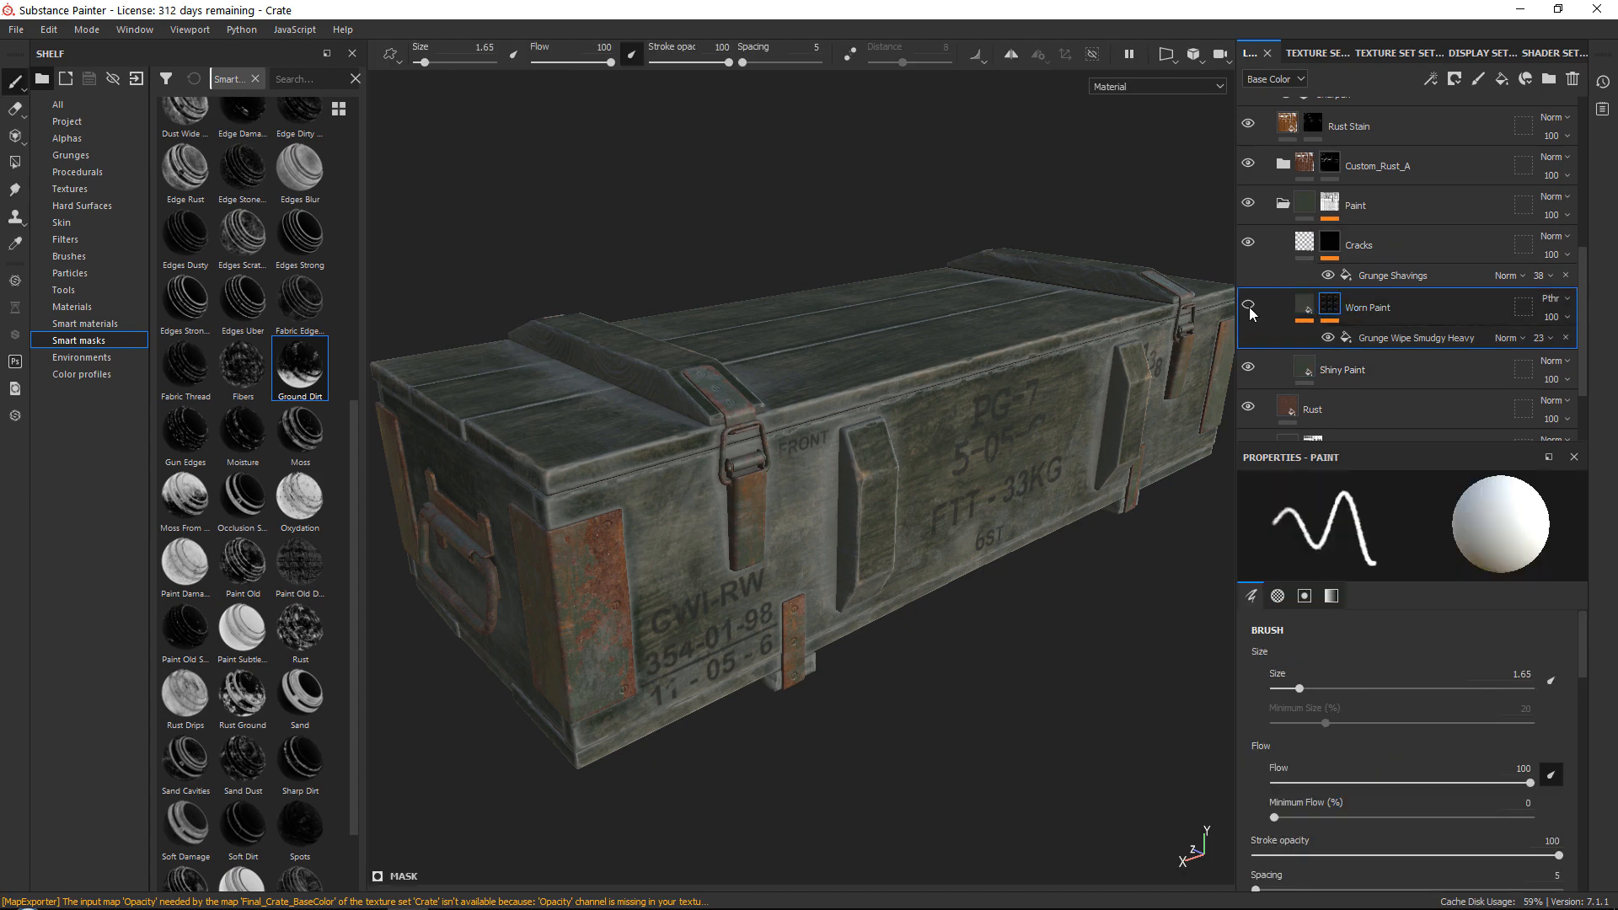
alt+drag(766, 557, 746, 488)
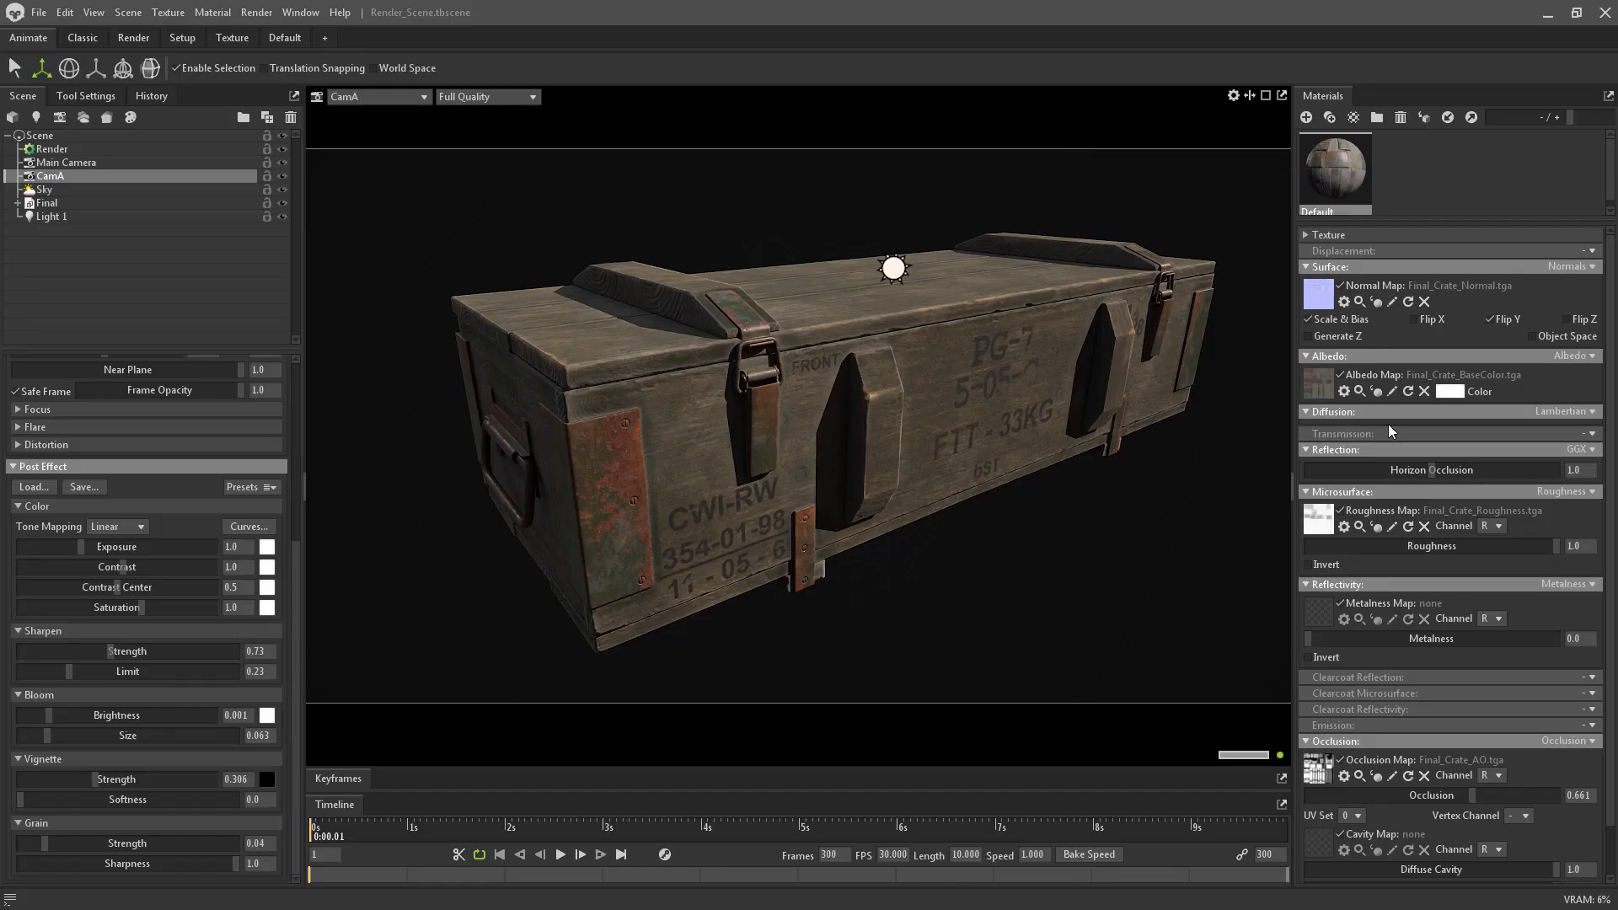
Set the Grunge Charcoal fill in the Text folder's mask to balance 0.26 and contrast 0.42
scroll(1317, 270, up, 5)
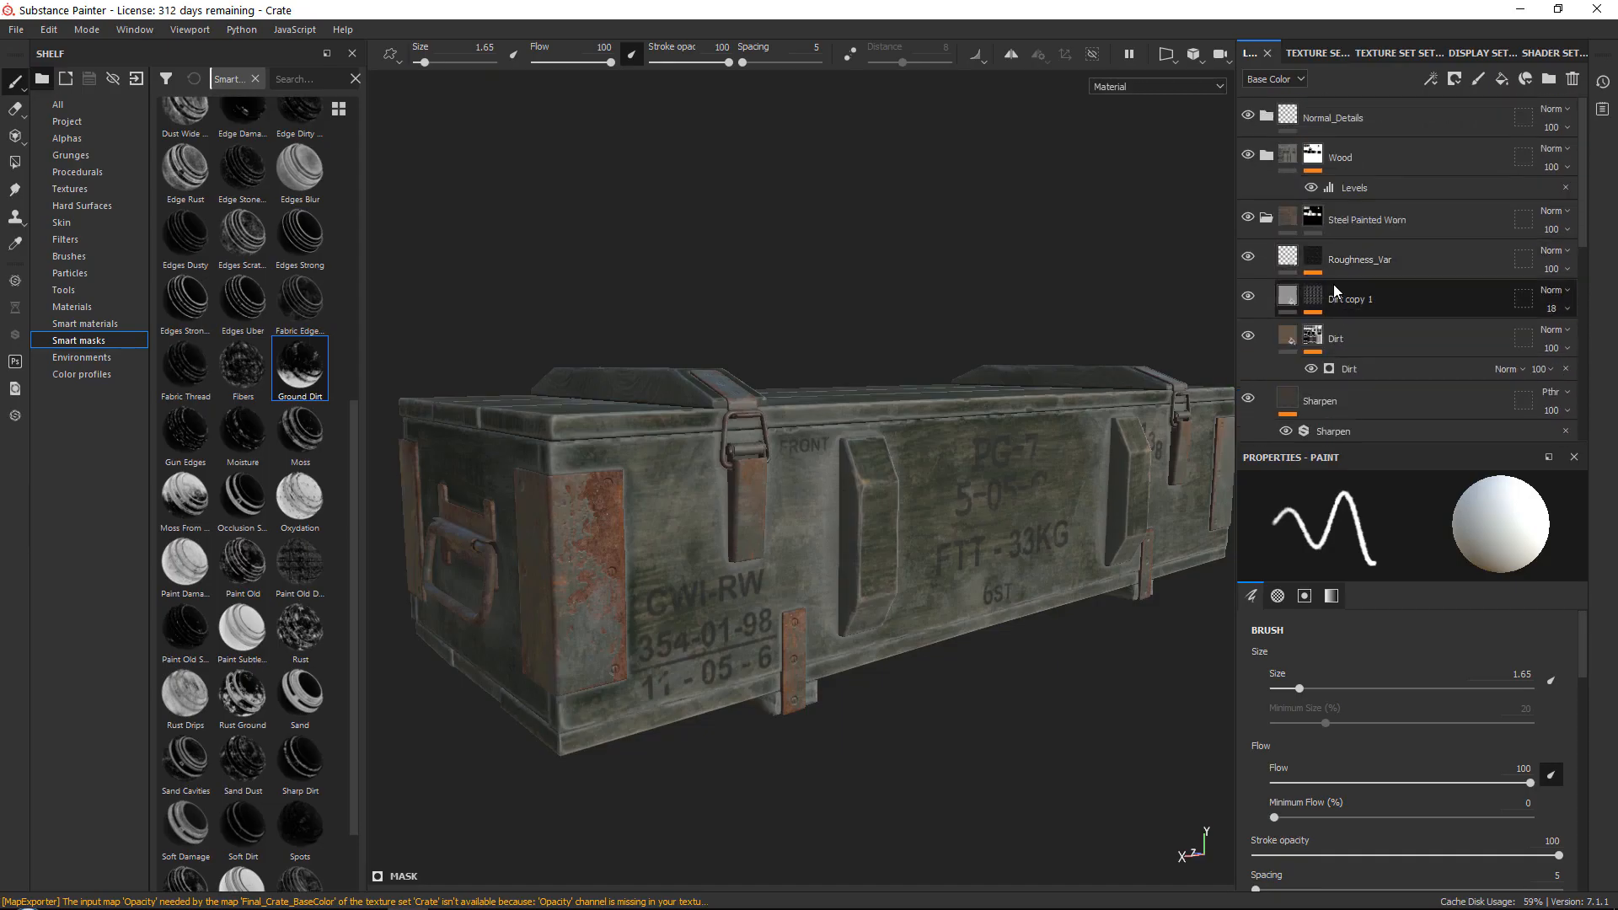
click(1280, 218)
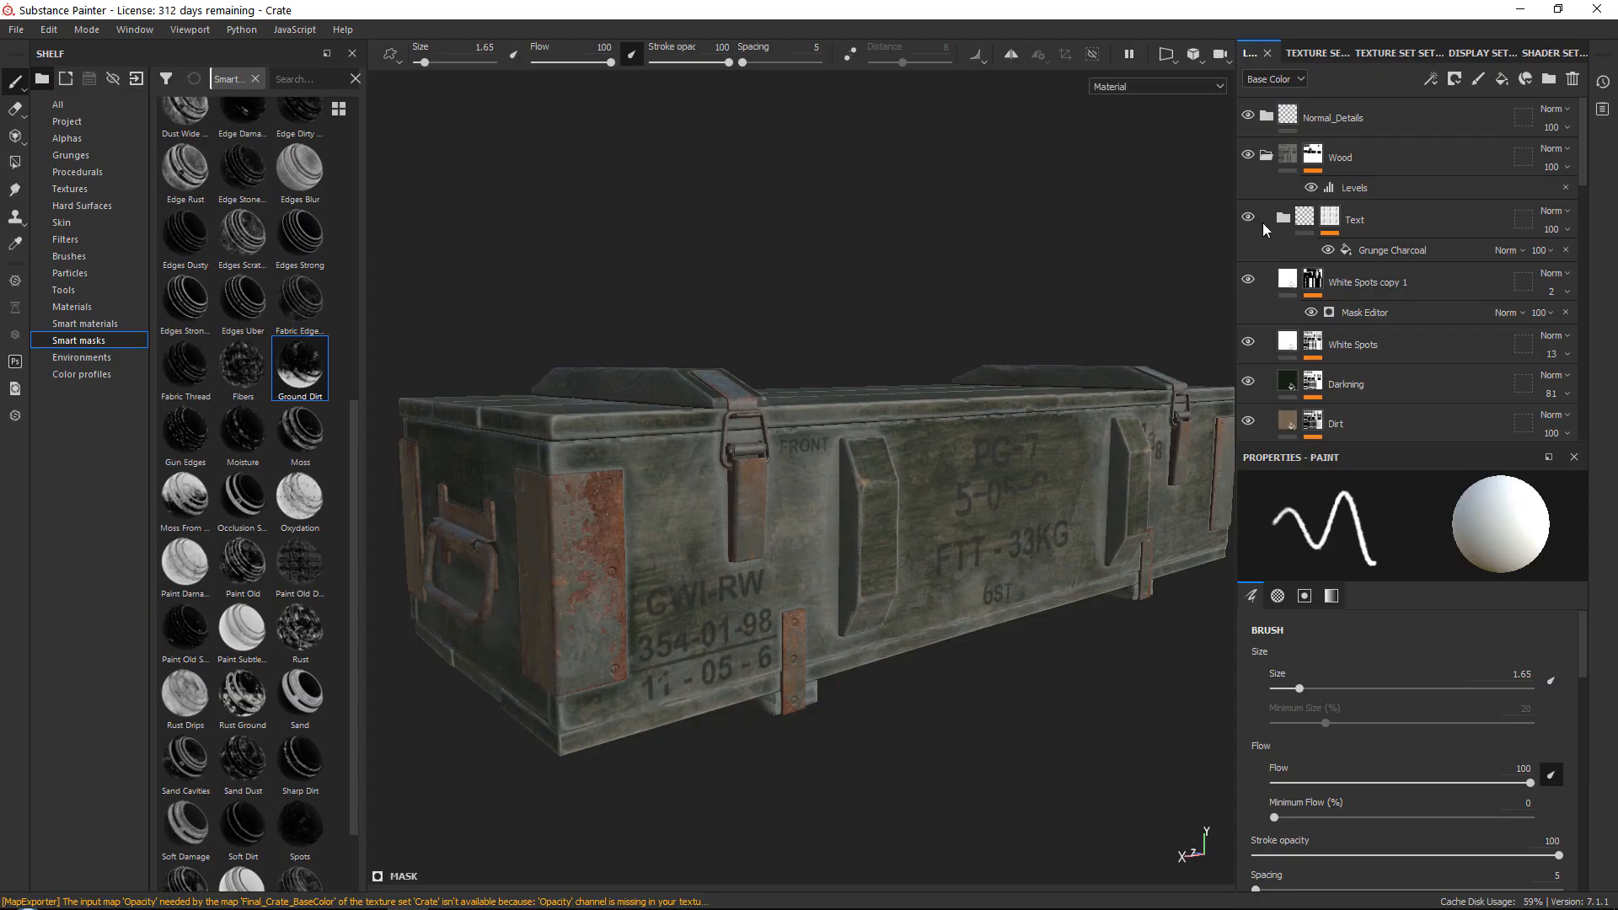
click(1392, 249)
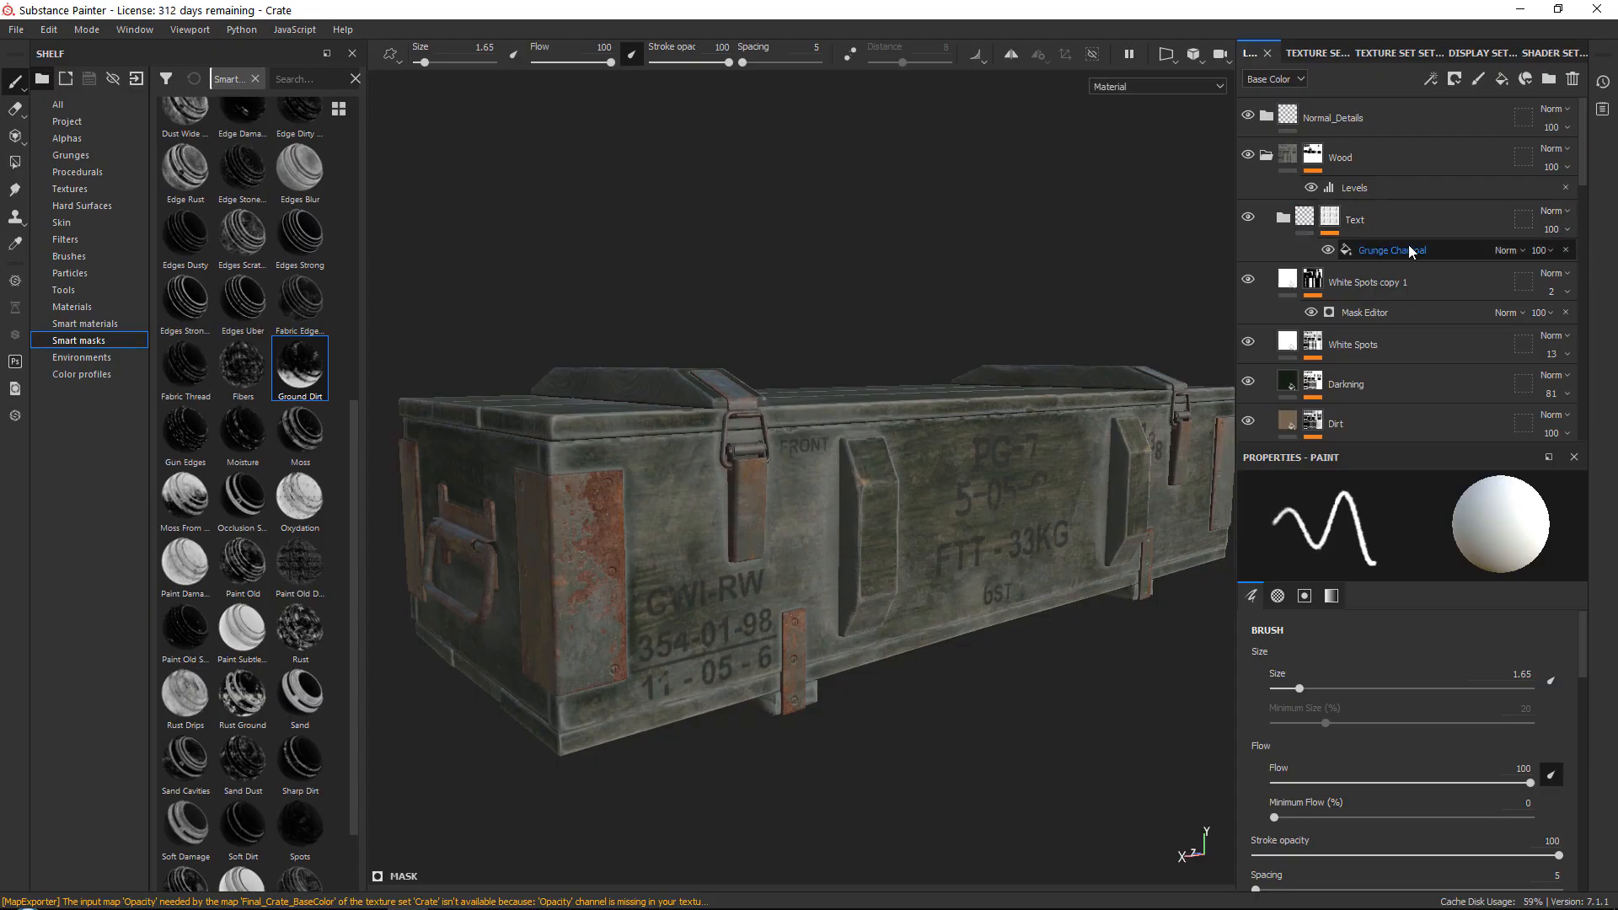
scroll(1396, 794, down, 3)
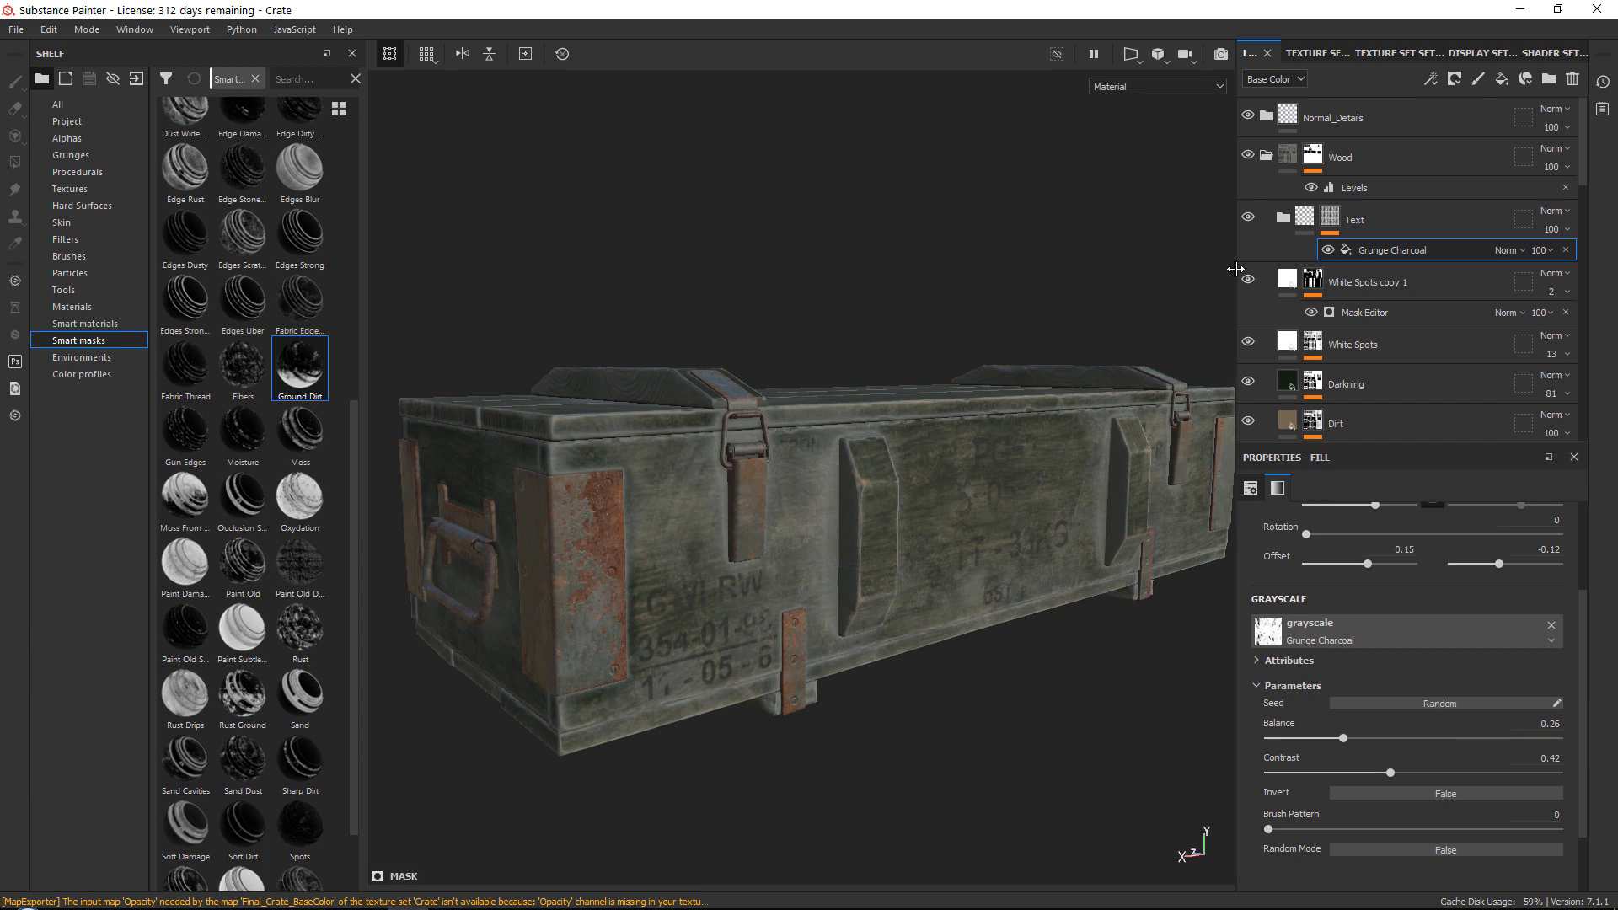
Compare the crate's wood with the Darkning layer hidden and shown
scroll(1254, 283, down, 4)
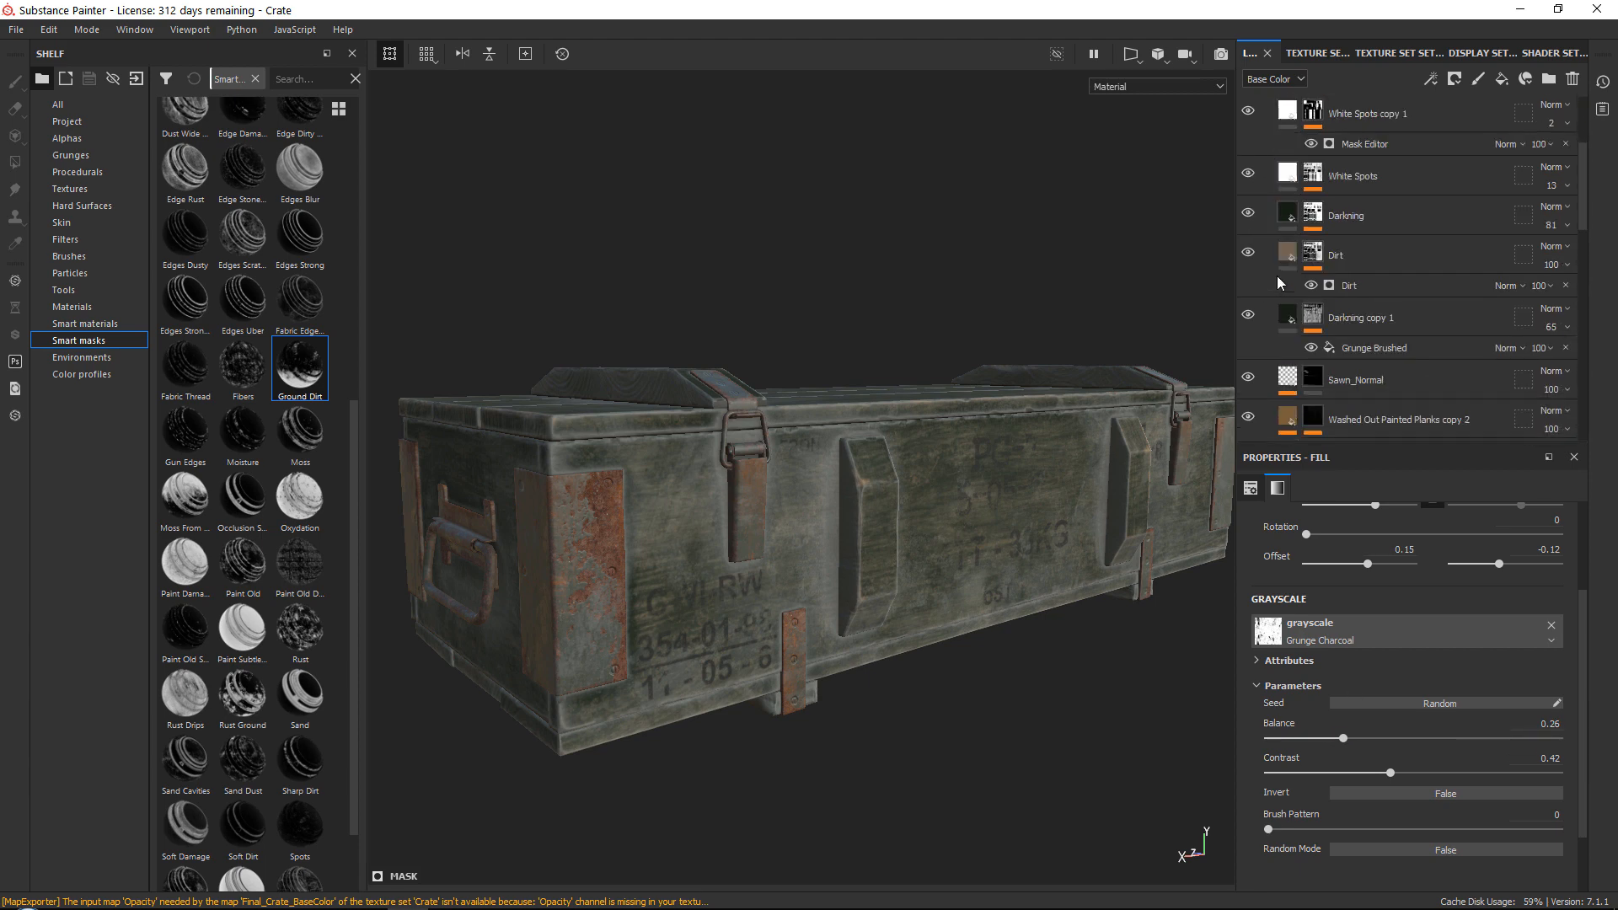
click(1251, 208)
click(1251, 209)
click(1251, 208)
click(1250, 208)
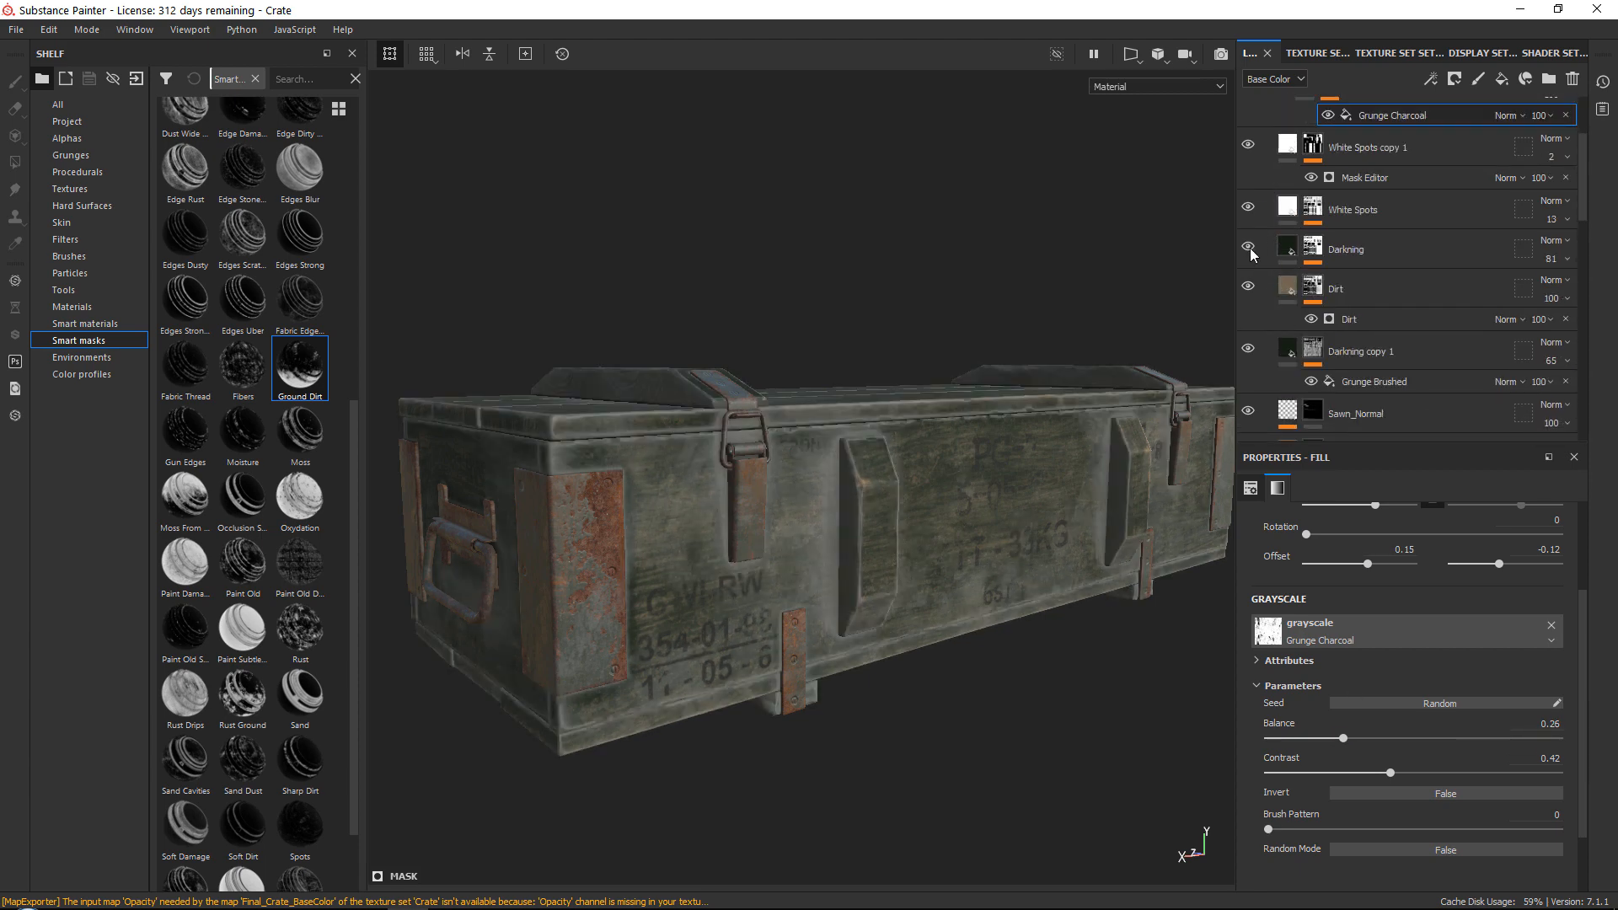
click(1252, 247)
click(1251, 247)
Move the Dirt layer above White Spots and check the effect of White Spots by toggling its visibility
mouse_move(1340, 288)
mouse_down()
mouse_move(1370, 264)
mouse_move(1378, 195)
mouse_move(1356, 202)
mouse_up()
click(1249, 269)
click(1249, 270)
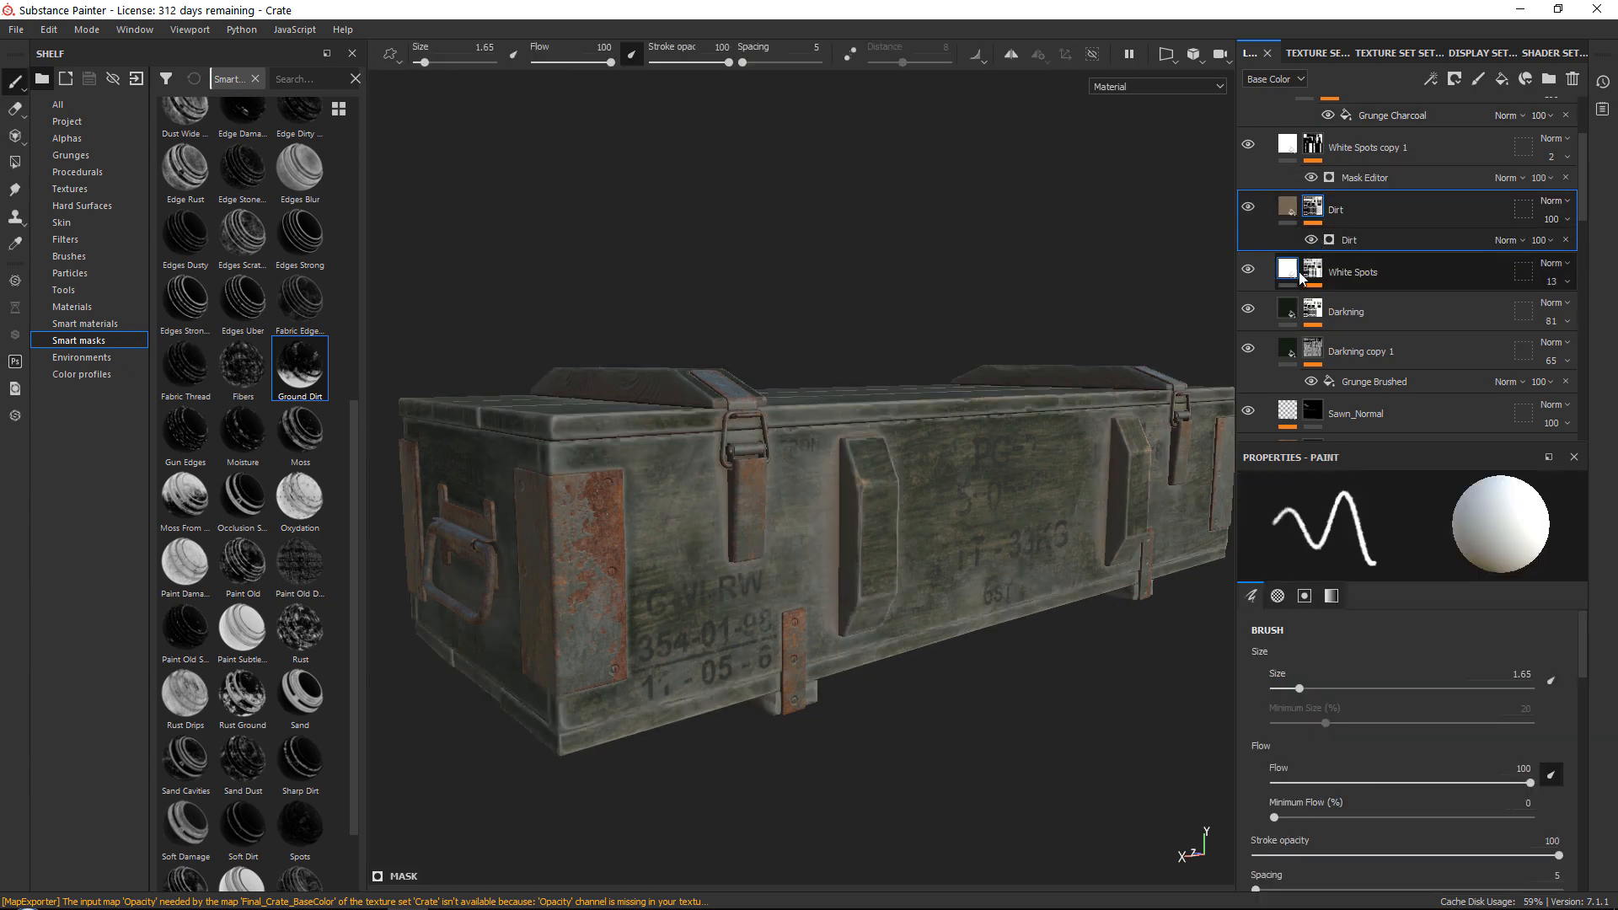
Set the contrast of the Mask Builder - Legacy generator in White Spots' mask to 0.31
click(1312, 274)
click(1385, 305)
scroll(1422, 765, down, 3)
scroll(1374, 632, up, 3)
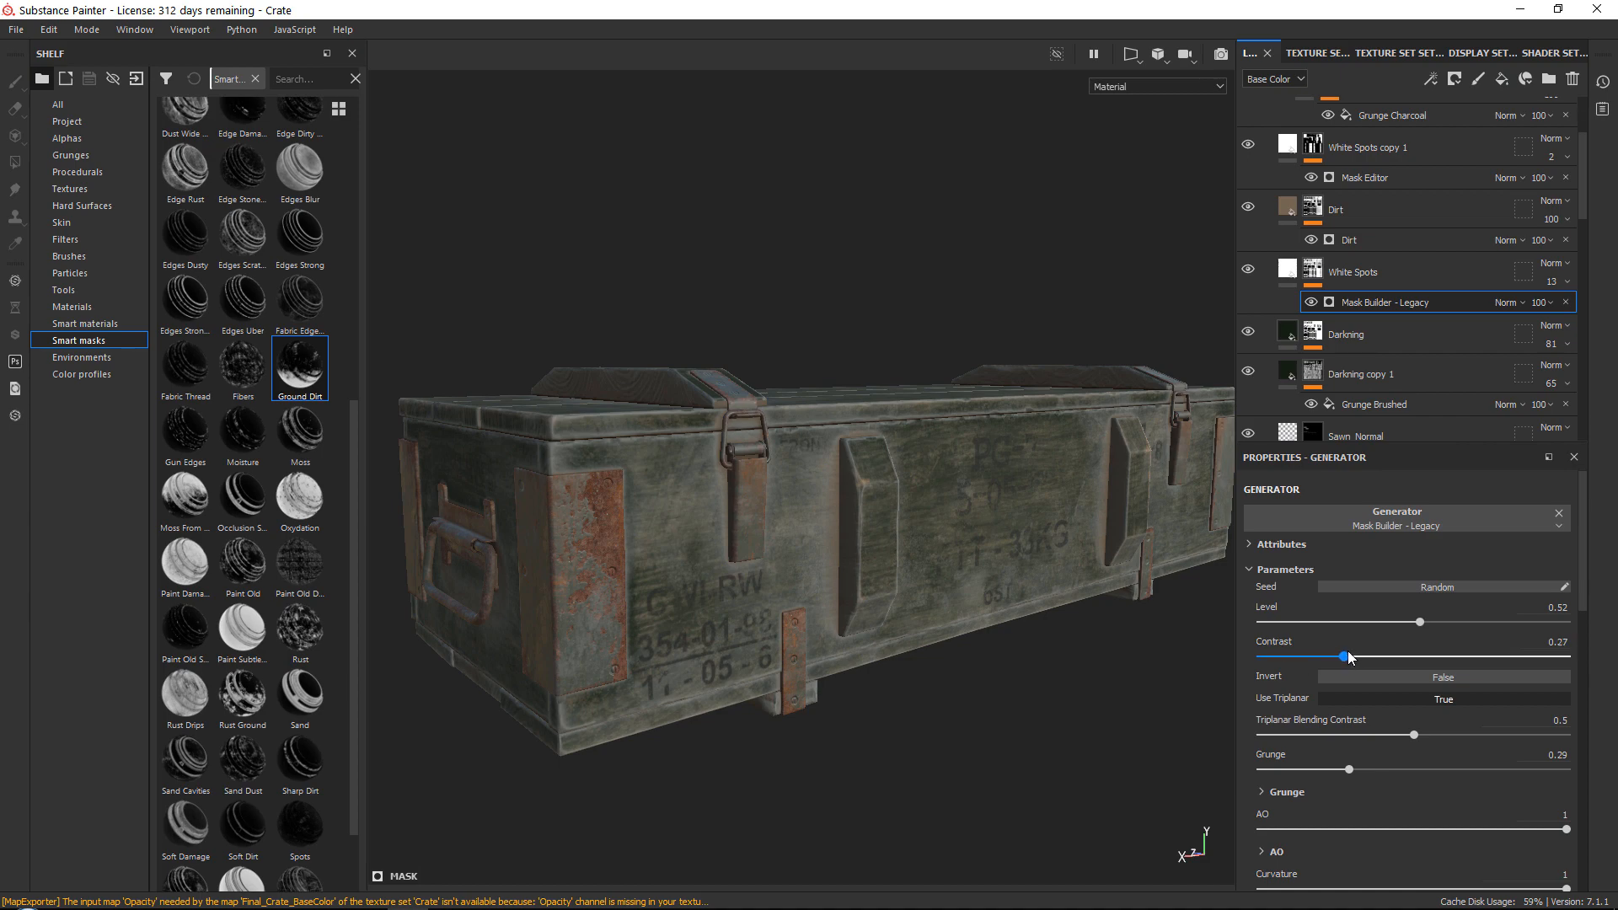
In Sawn_Normal's mask, polygon-fill the left side faces of the first front batten using quad fill mode
scroll(1371, 360, down, 3)
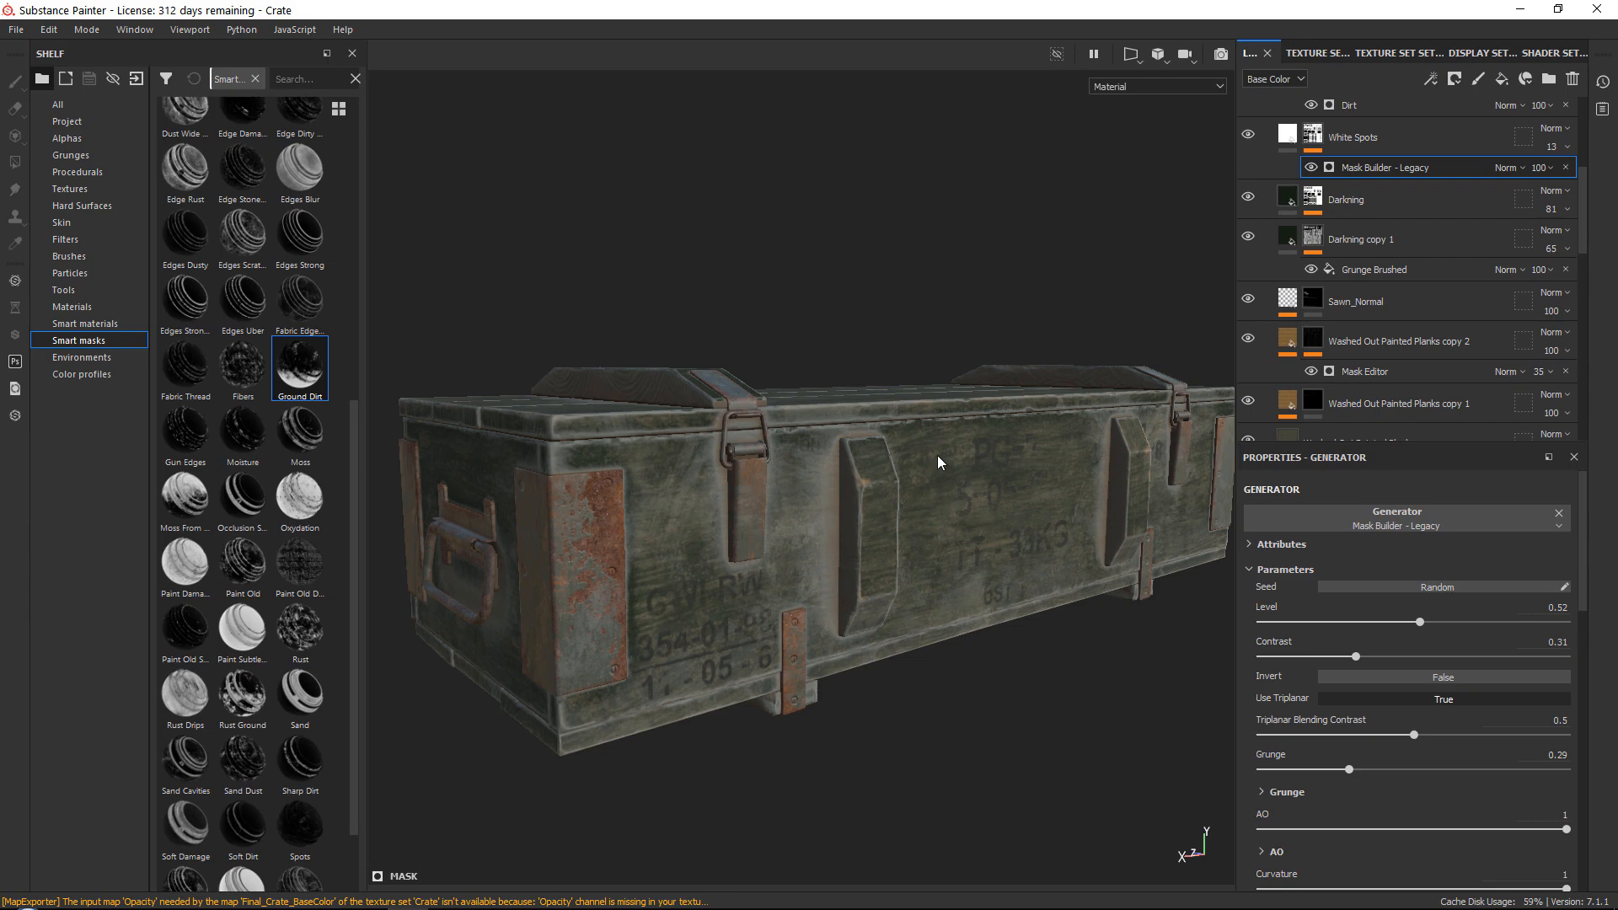
click(1313, 301)
scroll(775, 455, up, 4)
alt+drag(691, 472, 851, 463)
click(15, 164)
alt+right_drag(688, 338, 1294, 549)
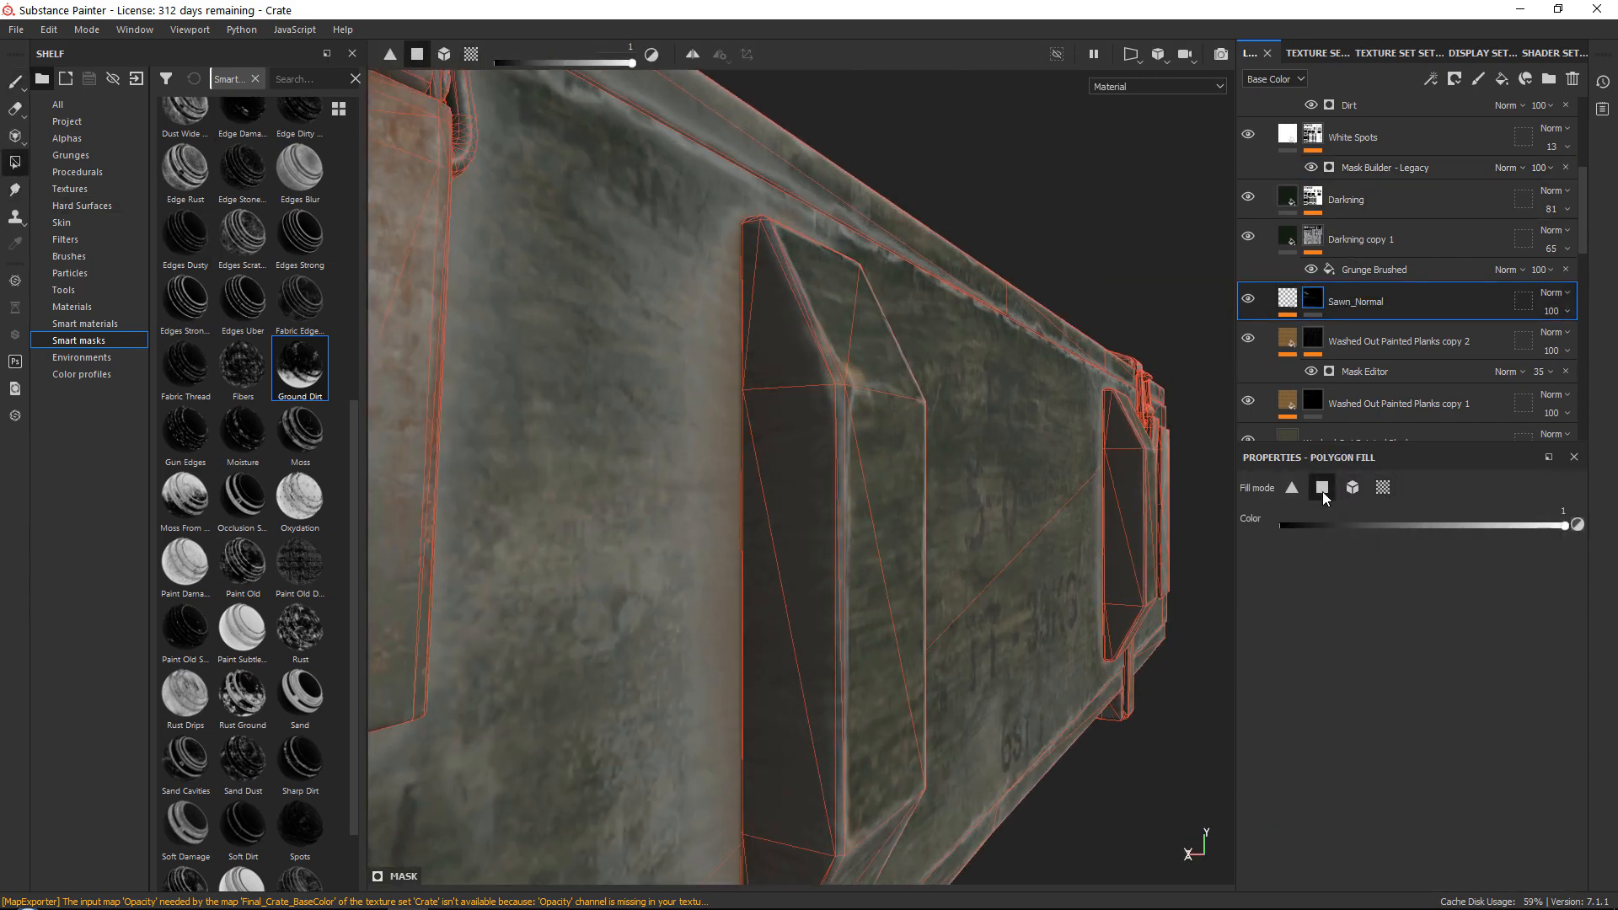
alt+drag(757, 552, 683, 642)
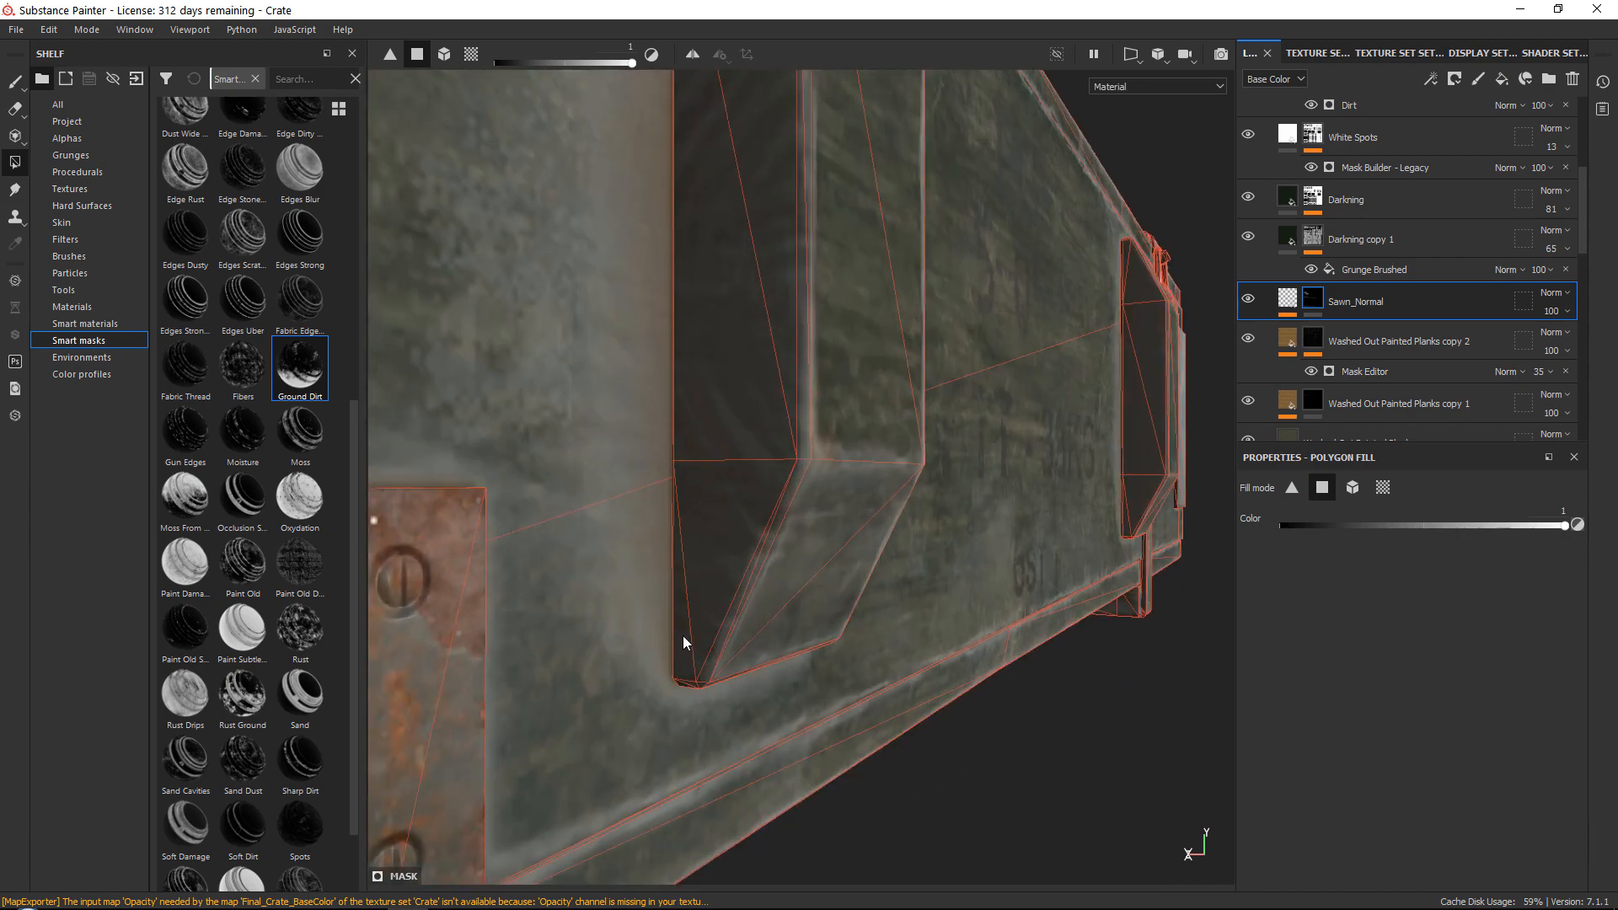
Fill the right side faces of the first front batten in the Sawn_Normal mask
alt+drag(1035, 521, 705, 559)
scroll(693, 449, up, 5)
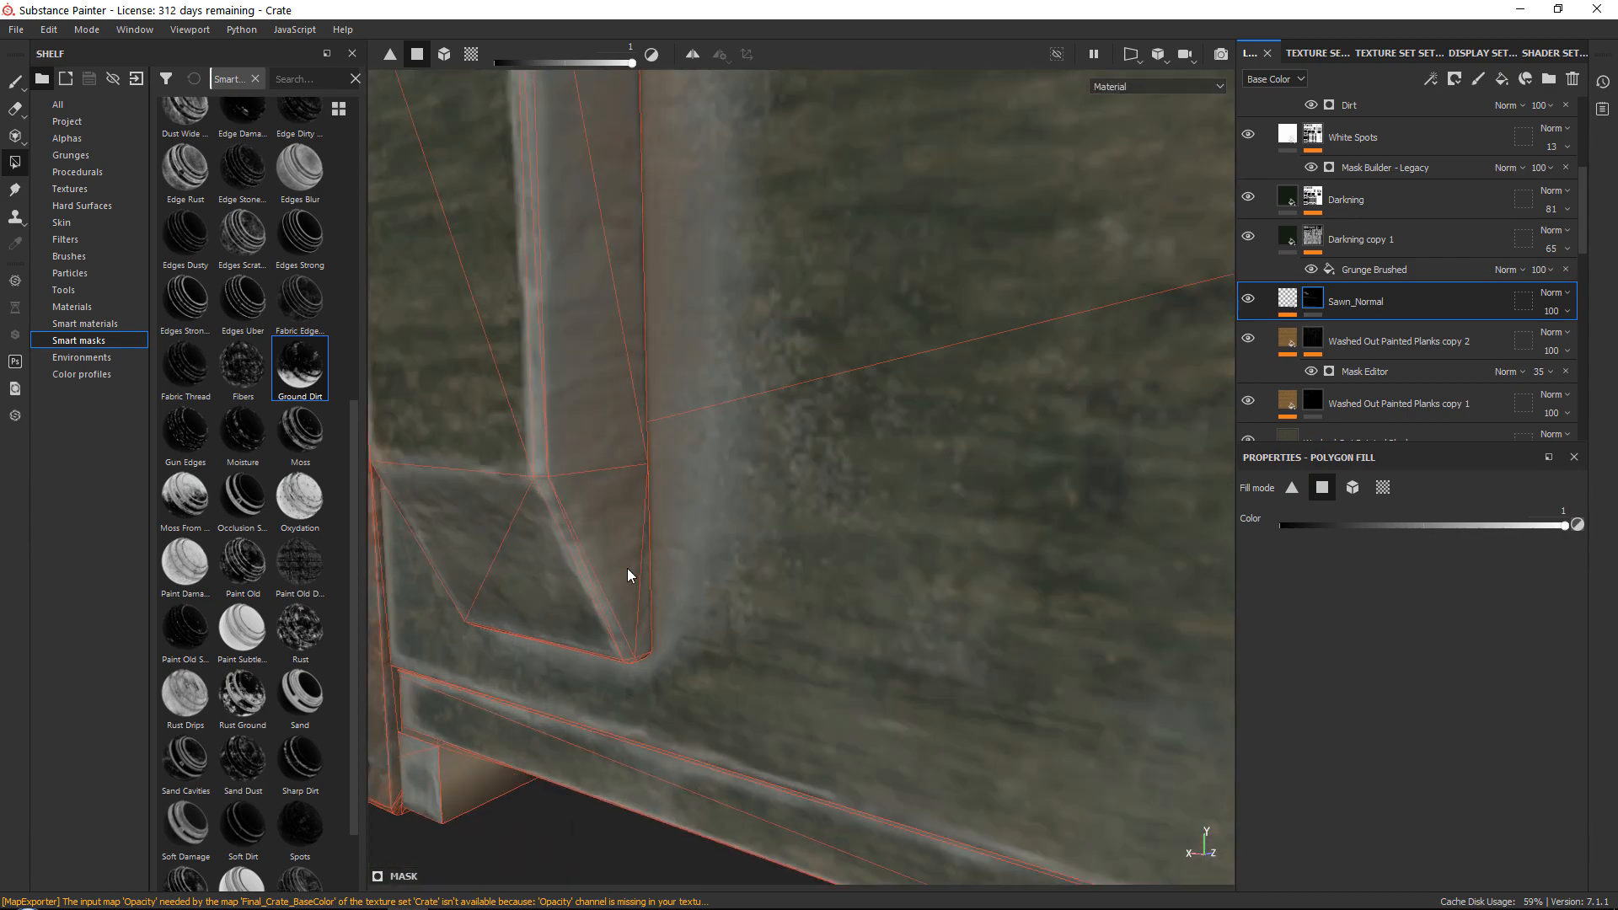
alt+middle_drag(653, 253, 619, 645)
click(628, 279)
scroll(628, 280, down, 5)
scroll(661, 419, up, 5)
Fill the side faces of the second front batten, next to the 33KG lettering, in the Sawn_Normal mask
alt+drag(821, 115, 641, 497)
alt+middle_drag(712, 384, 679, 128)
alt+middle_drag(770, 513, 754, 324)
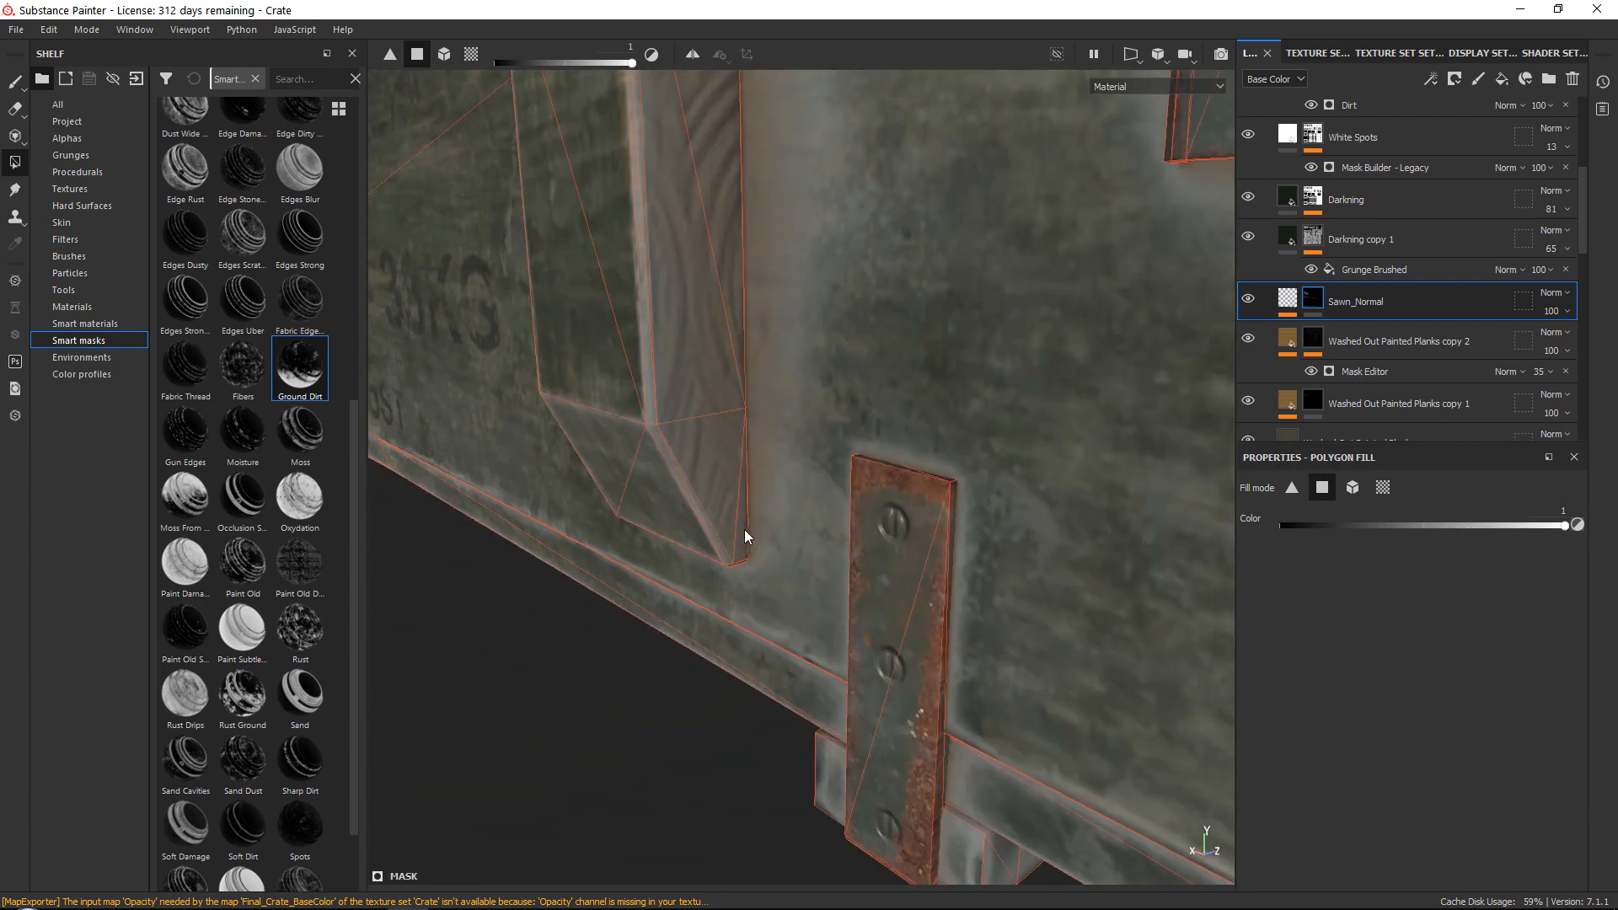
alt+drag(745, 529, 1116, 495)
alt+middle_drag(641, 276, 646, 556)
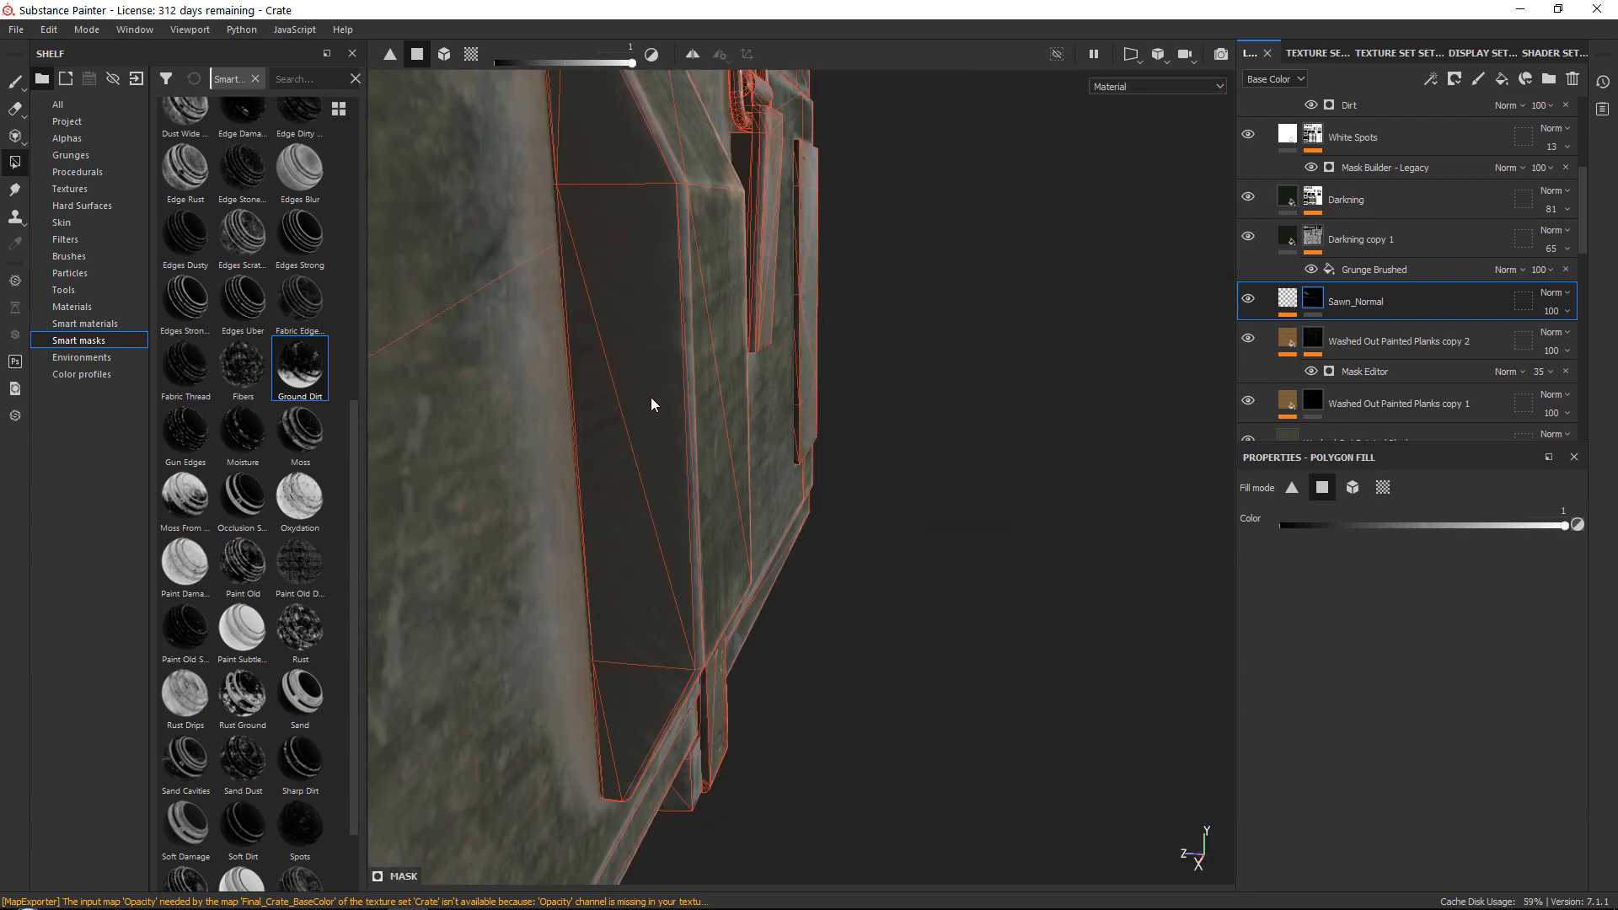
alt+middle_drag(649, 346, 630, 602)
Fill the side faces of the batten beside the clasp on the crate's opposite long side in the Sawn_Normal mask
scroll(678, 208, down, 4)
scroll(679, 209, down, 4)
alt+drag(679, 208, 823, 708)
scroll(823, 708, up, 4)
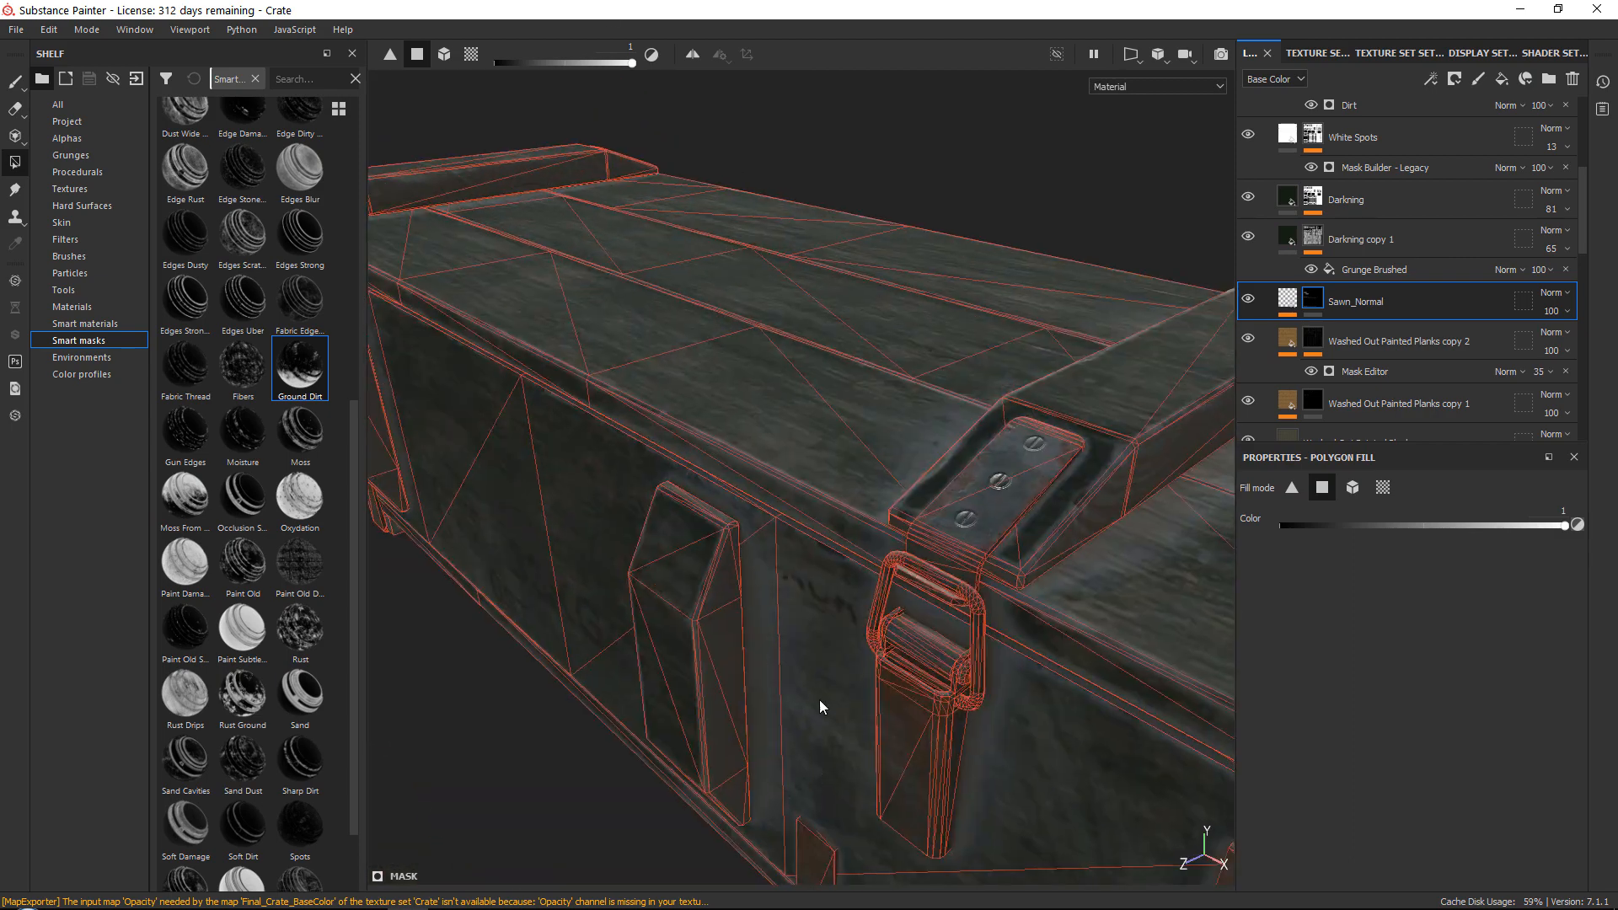
shift+right_drag(824, 708, 1195, 531)
scroll(1196, 531, up, 3)
alt+drag(1195, 531, 800, 570)
alt+drag(807, 721, 986, 557)
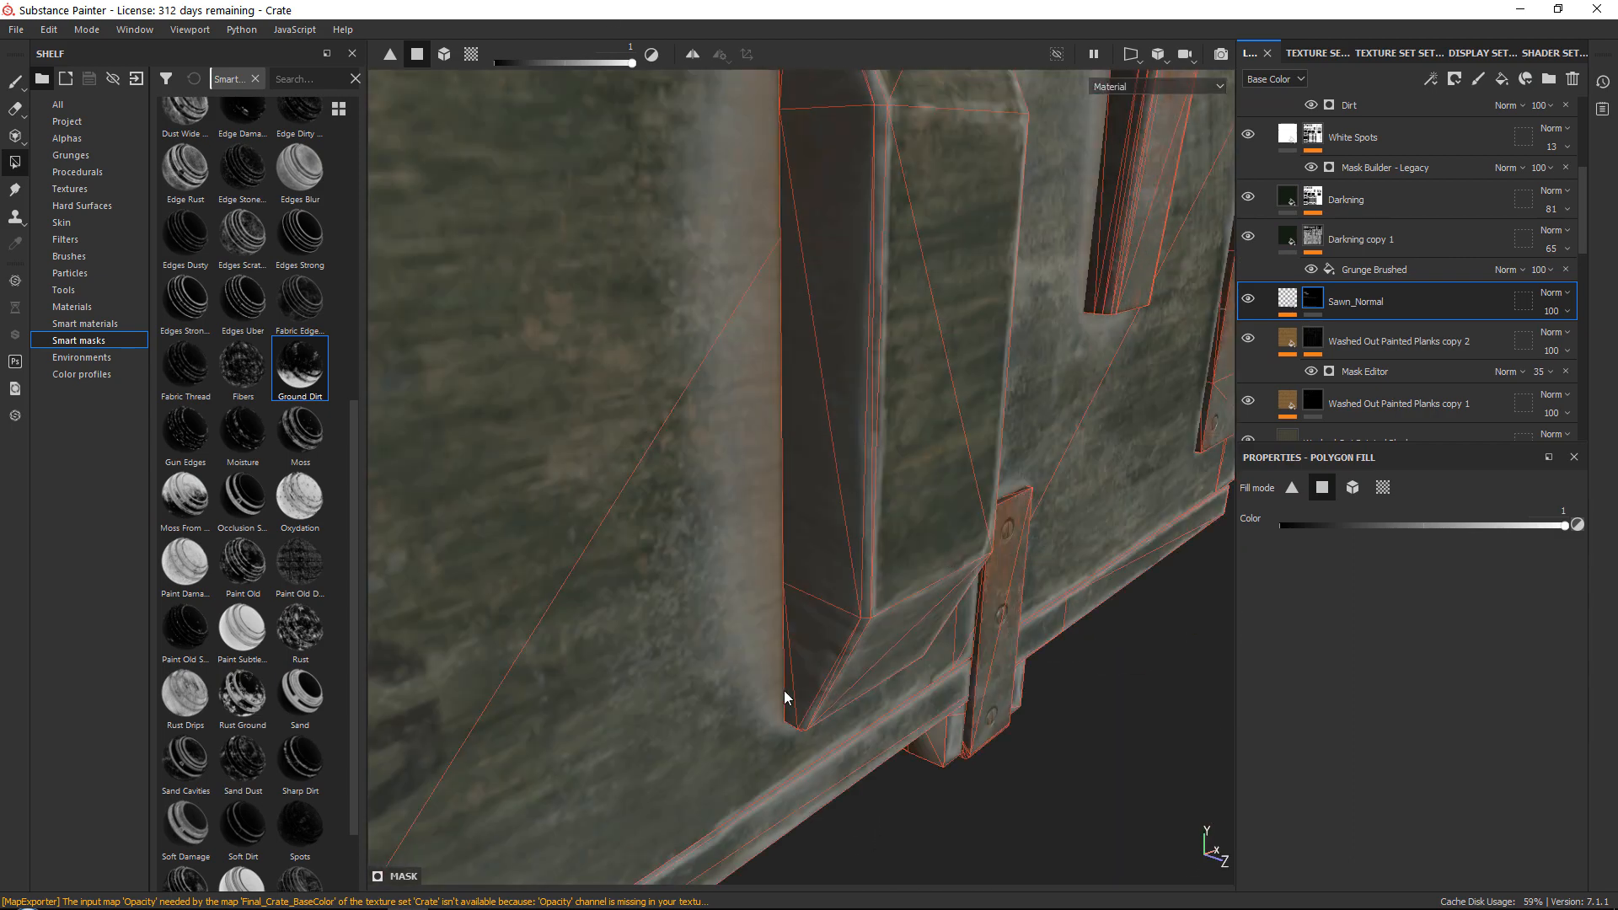
alt+middle_drag(821, 362, 814, 536)
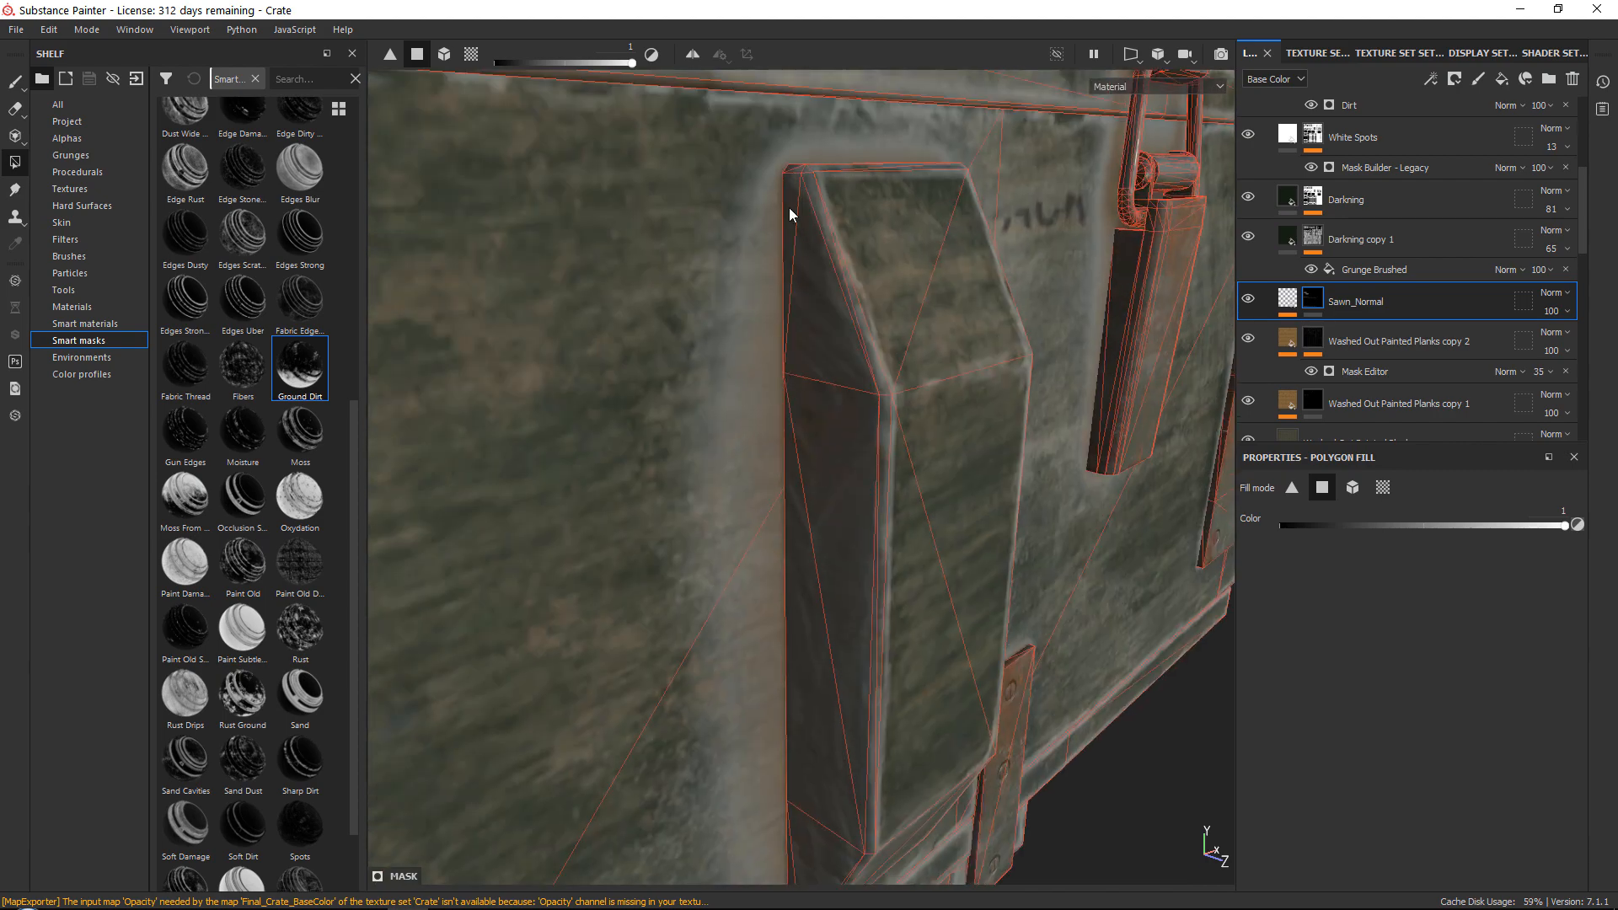
Fill the side faces of the remaining batten, between the PACK and 33KG lettering, in the Sawn_Normal mask
scroll(789, 207, down, 5)
alt+middle_drag(789, 252, 1180, 253)
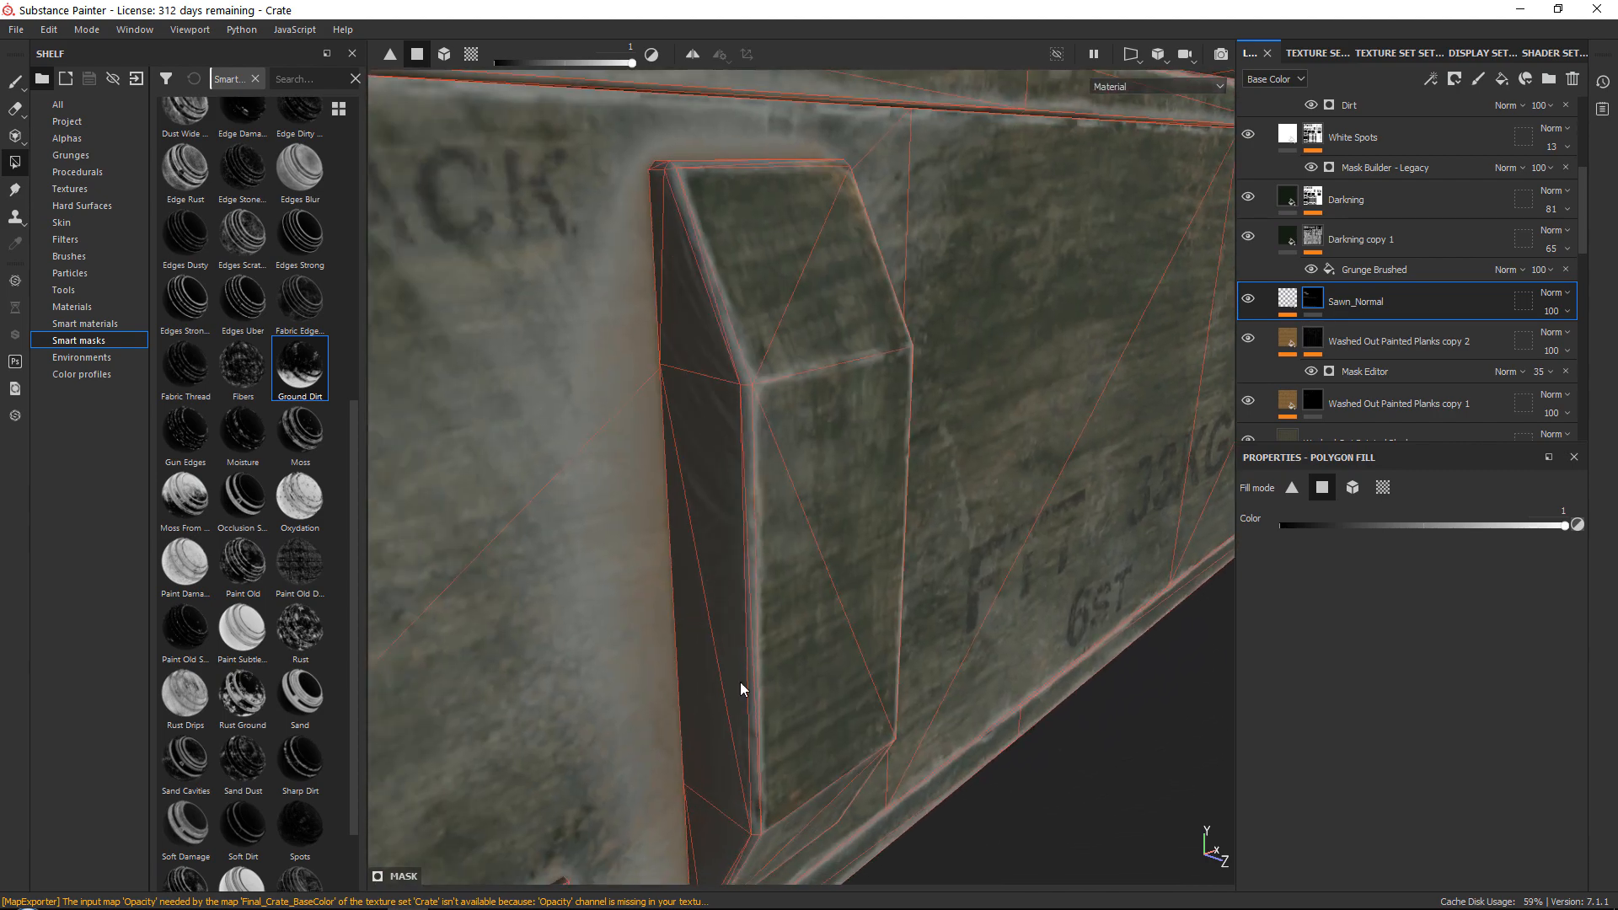
alt+drag(740, 687, 779, 484)
alt+drag(742, 700, 887, 502)
alt+right_drag(966, 246, 621, 7)
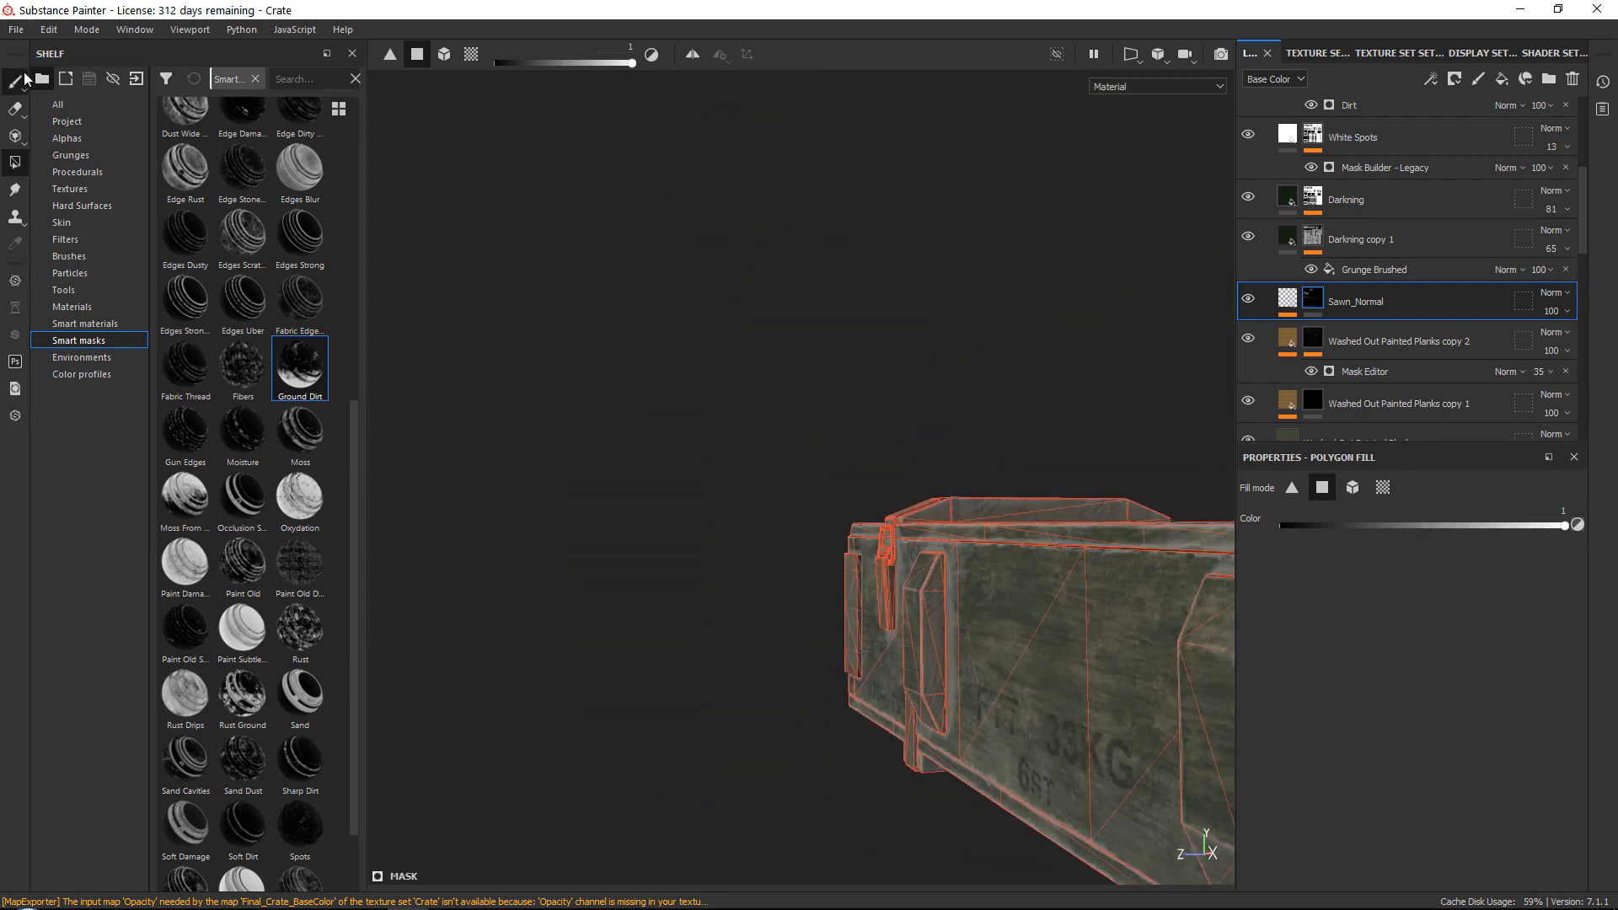
Export the crate's updated textures, then switch to Marmoset Toolbag and inspect the sawn-wood detail under different light and view angles
click(15, 82)
mouse_move(413, 337)
alt+mouse_down()
mouse_move(509, 441)
mouse_move(818, 580)
mouse_move(1145, 515)
alt+mouse_up()
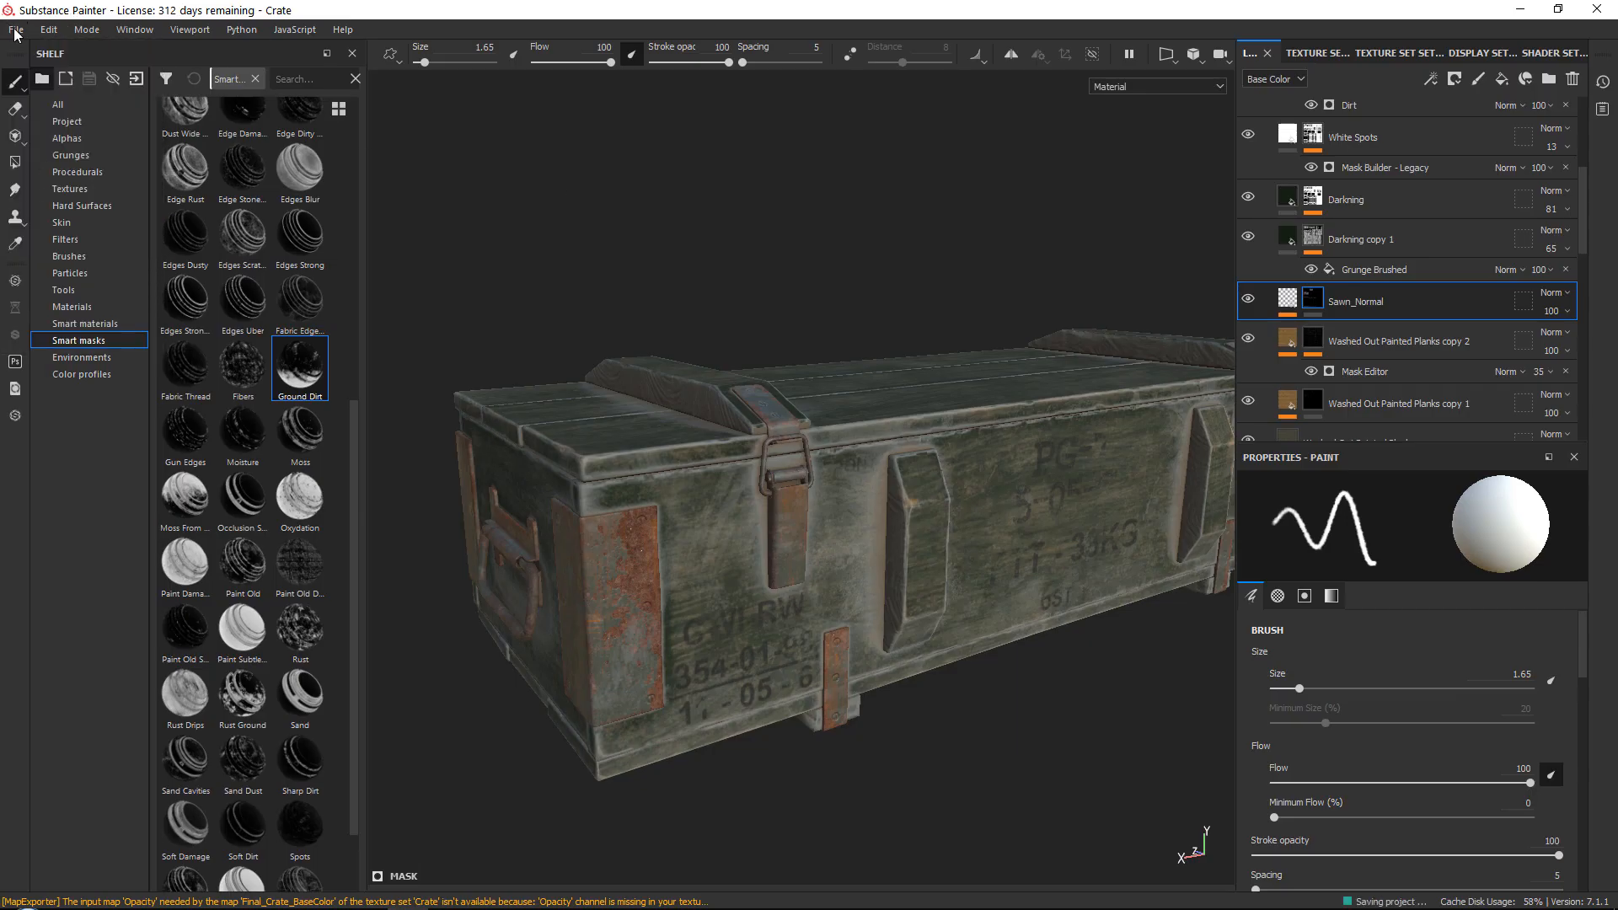
click(17, 30)
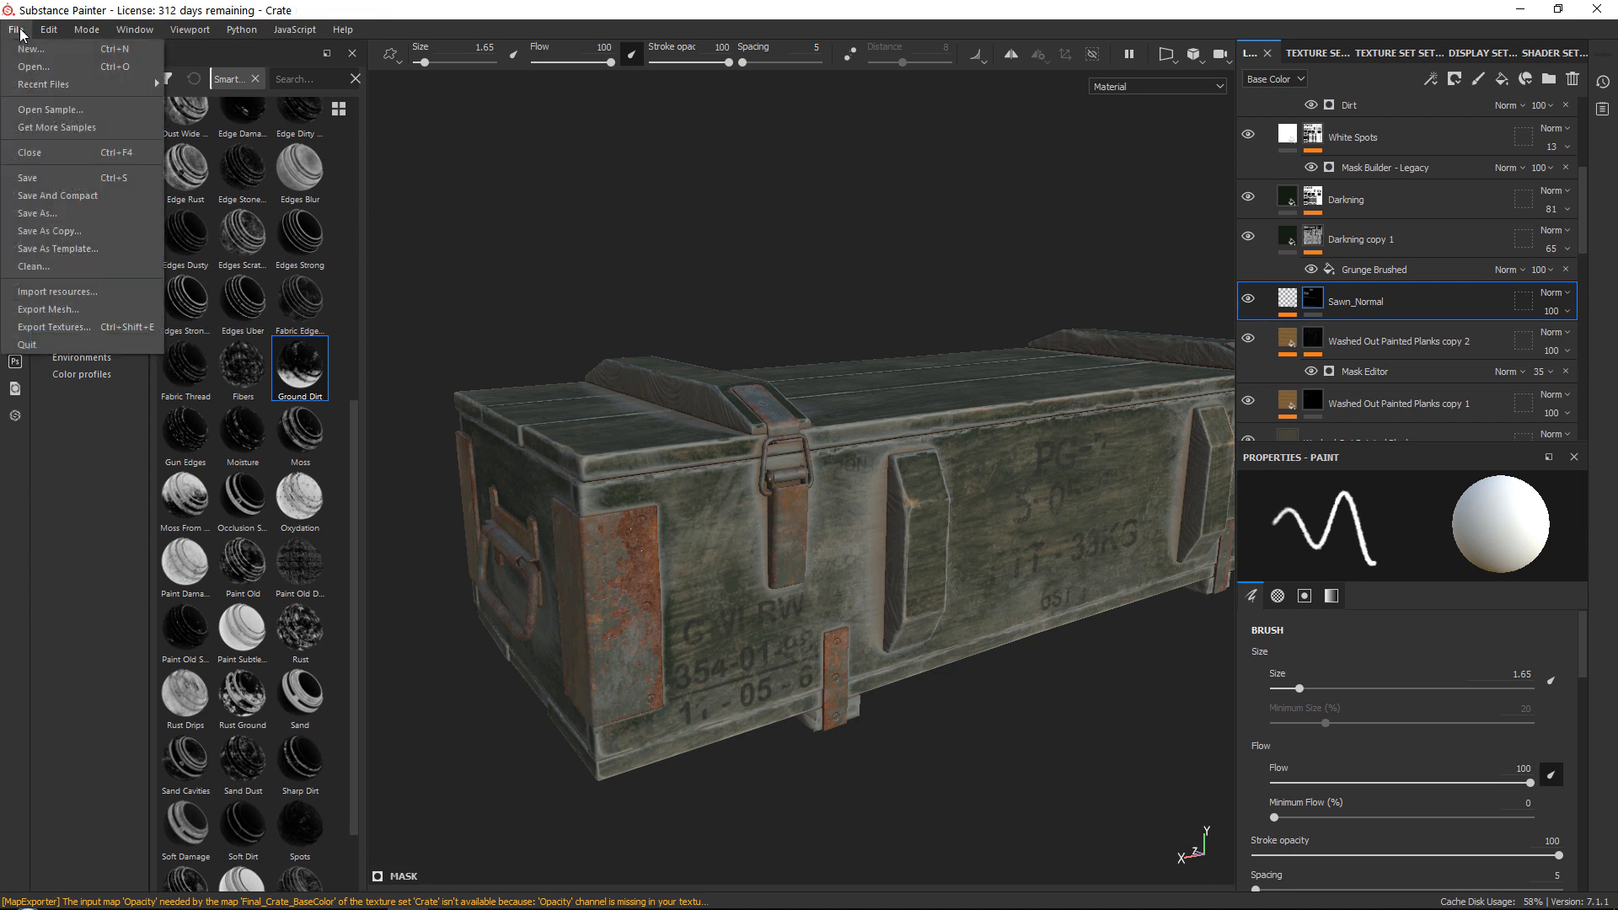
click(51, 328)
click(1214, 756)
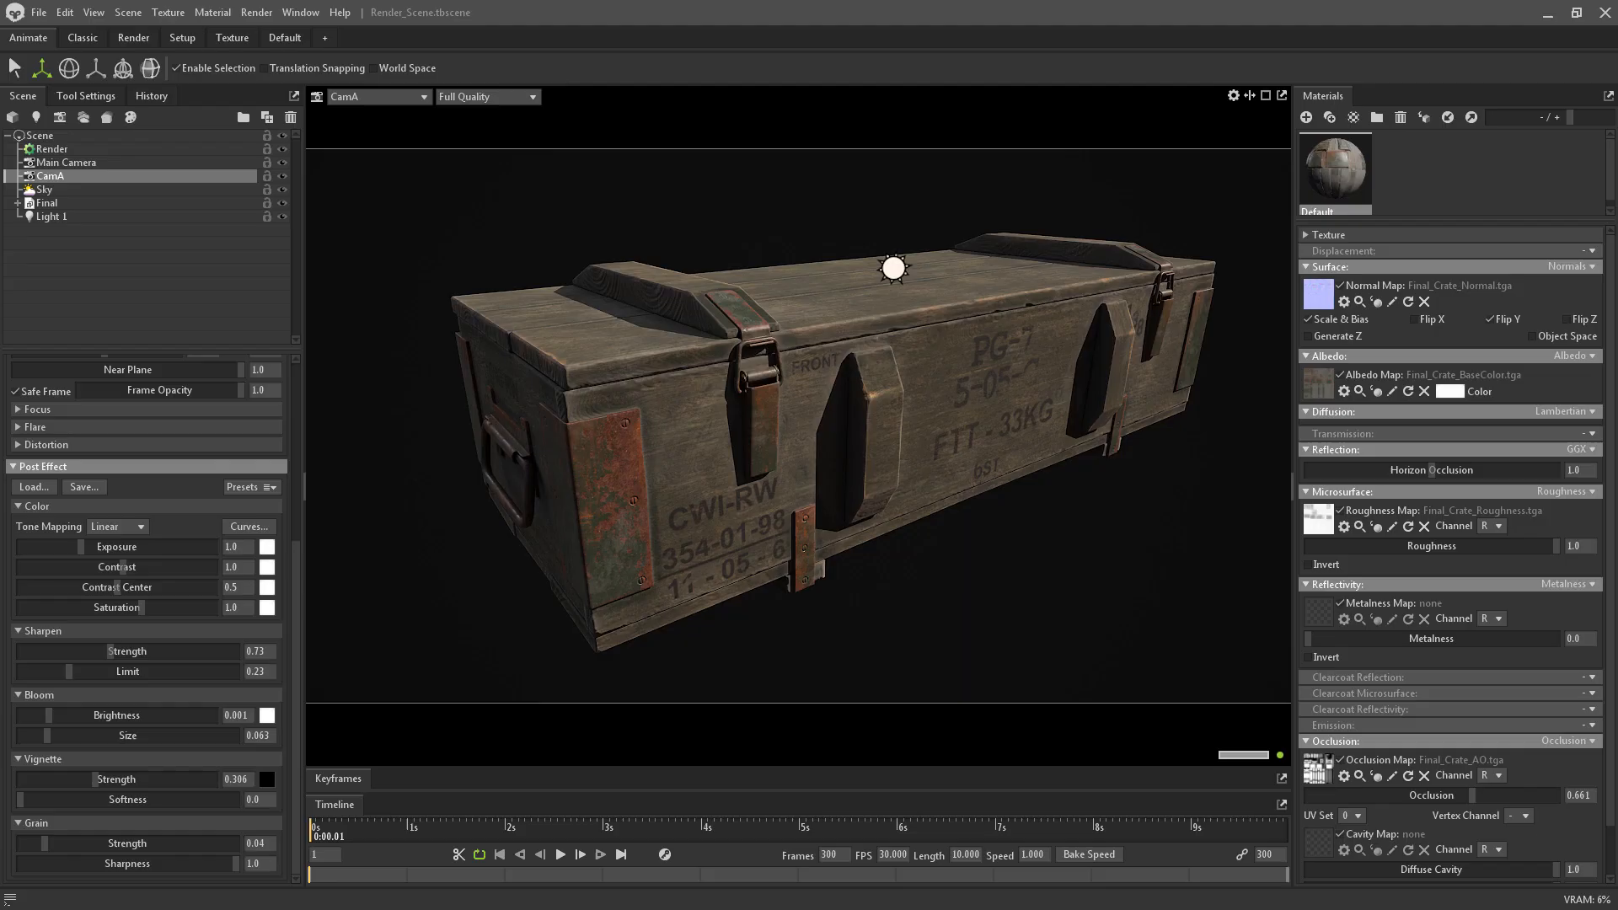
drag(1007, 528, 920, 434)
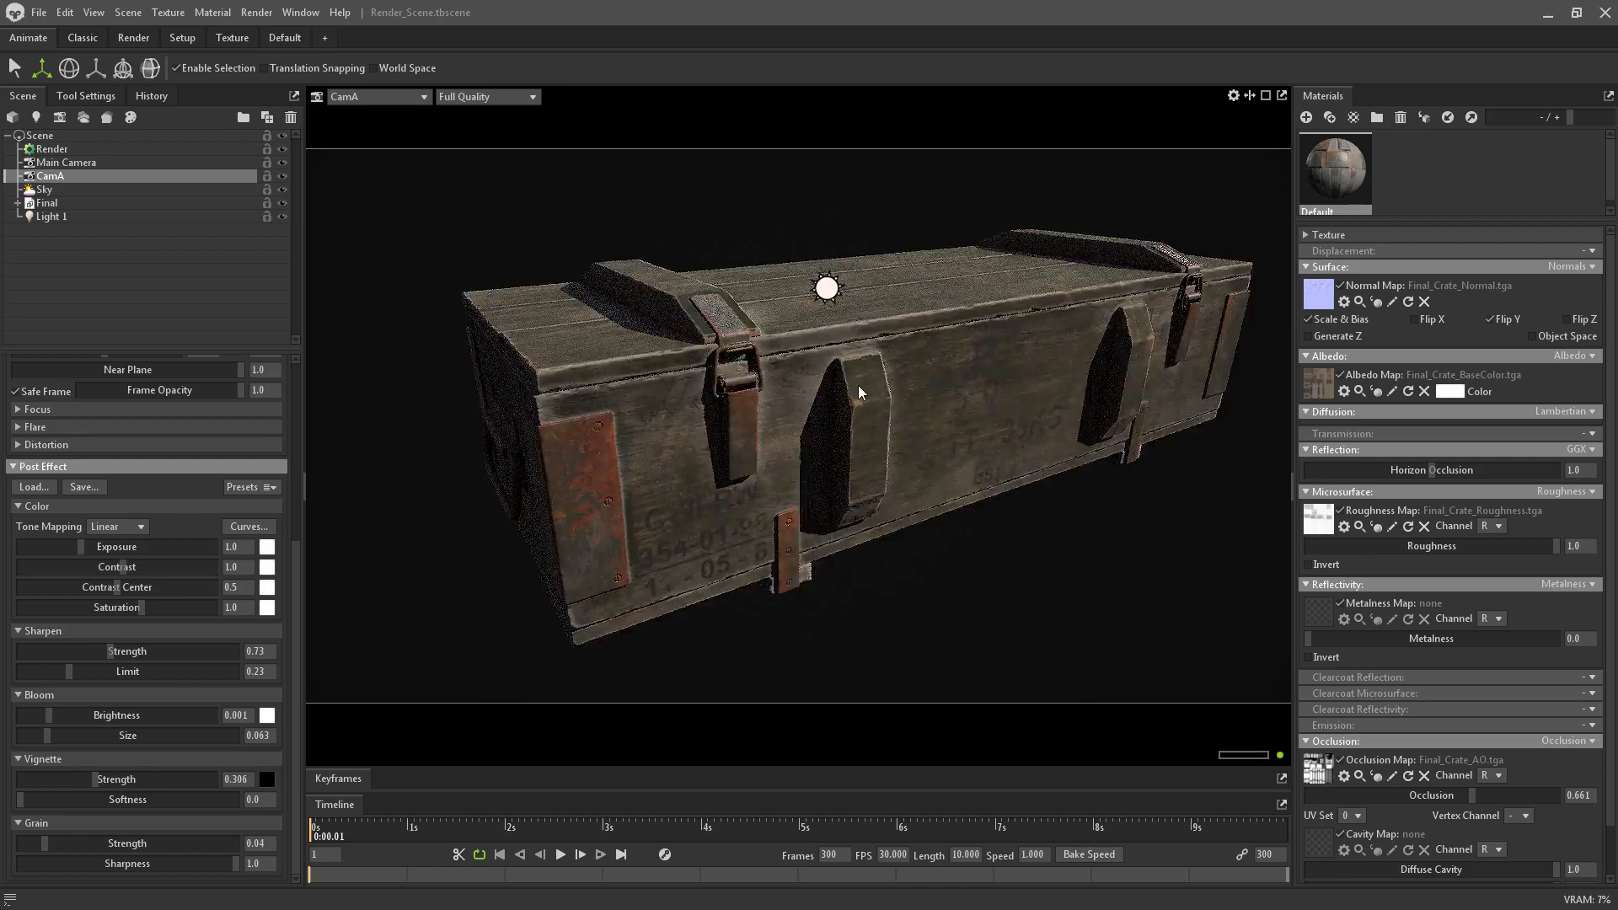
drag(842, 383, 1084, 509)
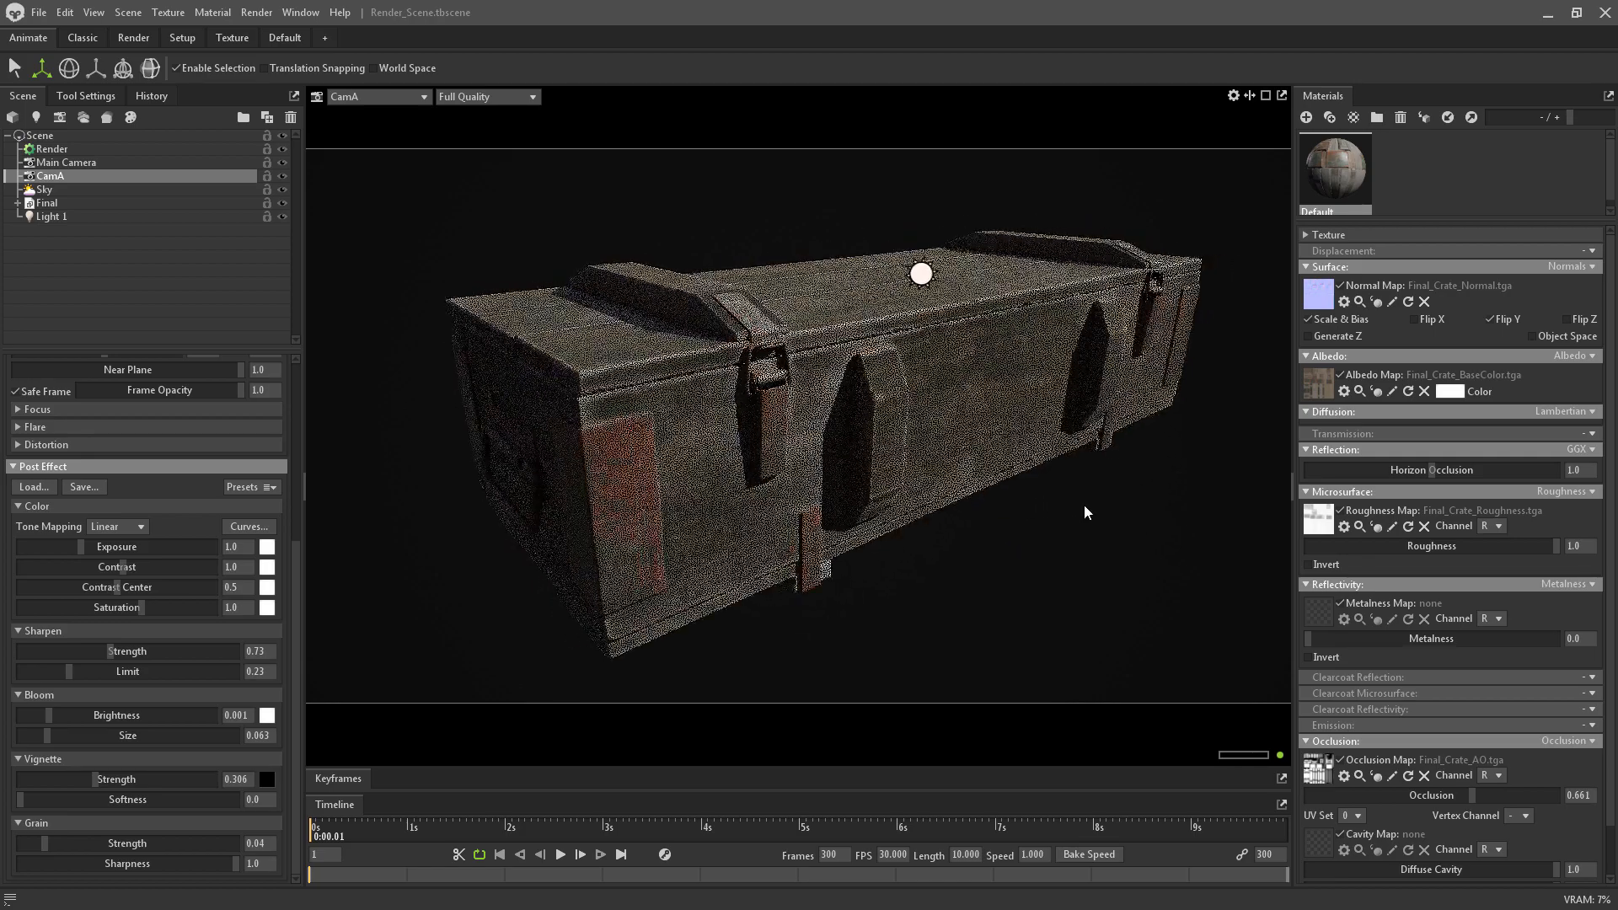
drag(871, 473, 891, 235)
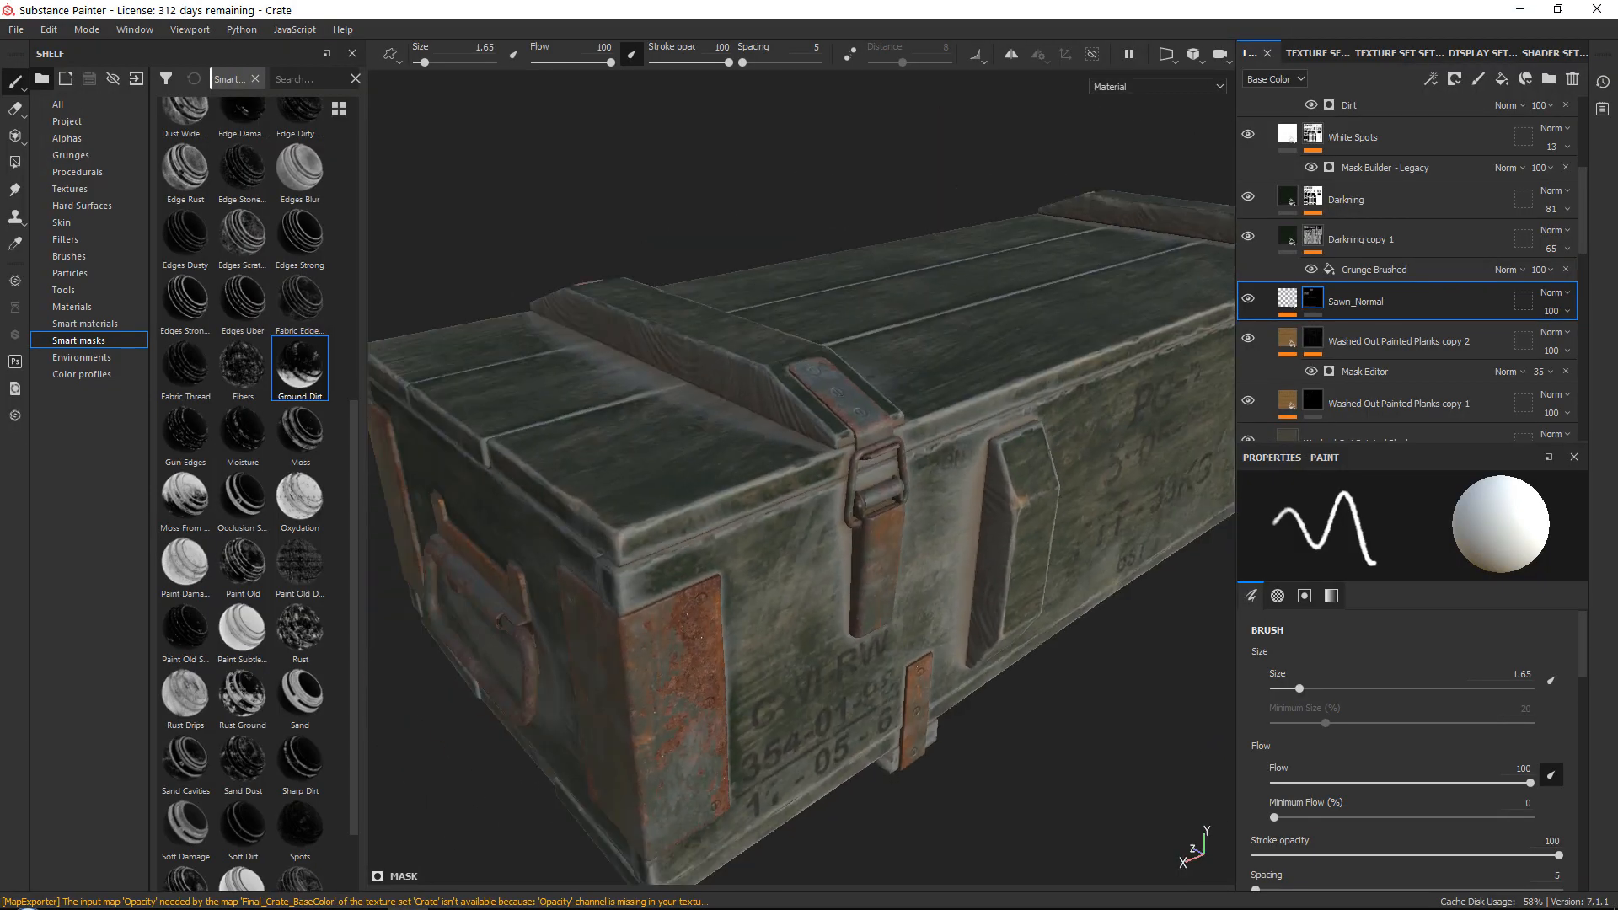
Switch to Substance Painter and compare the White Spots layers by toggling their visibility, checking their effect on the crate's edges
scroll(1262, 242, up, 1)
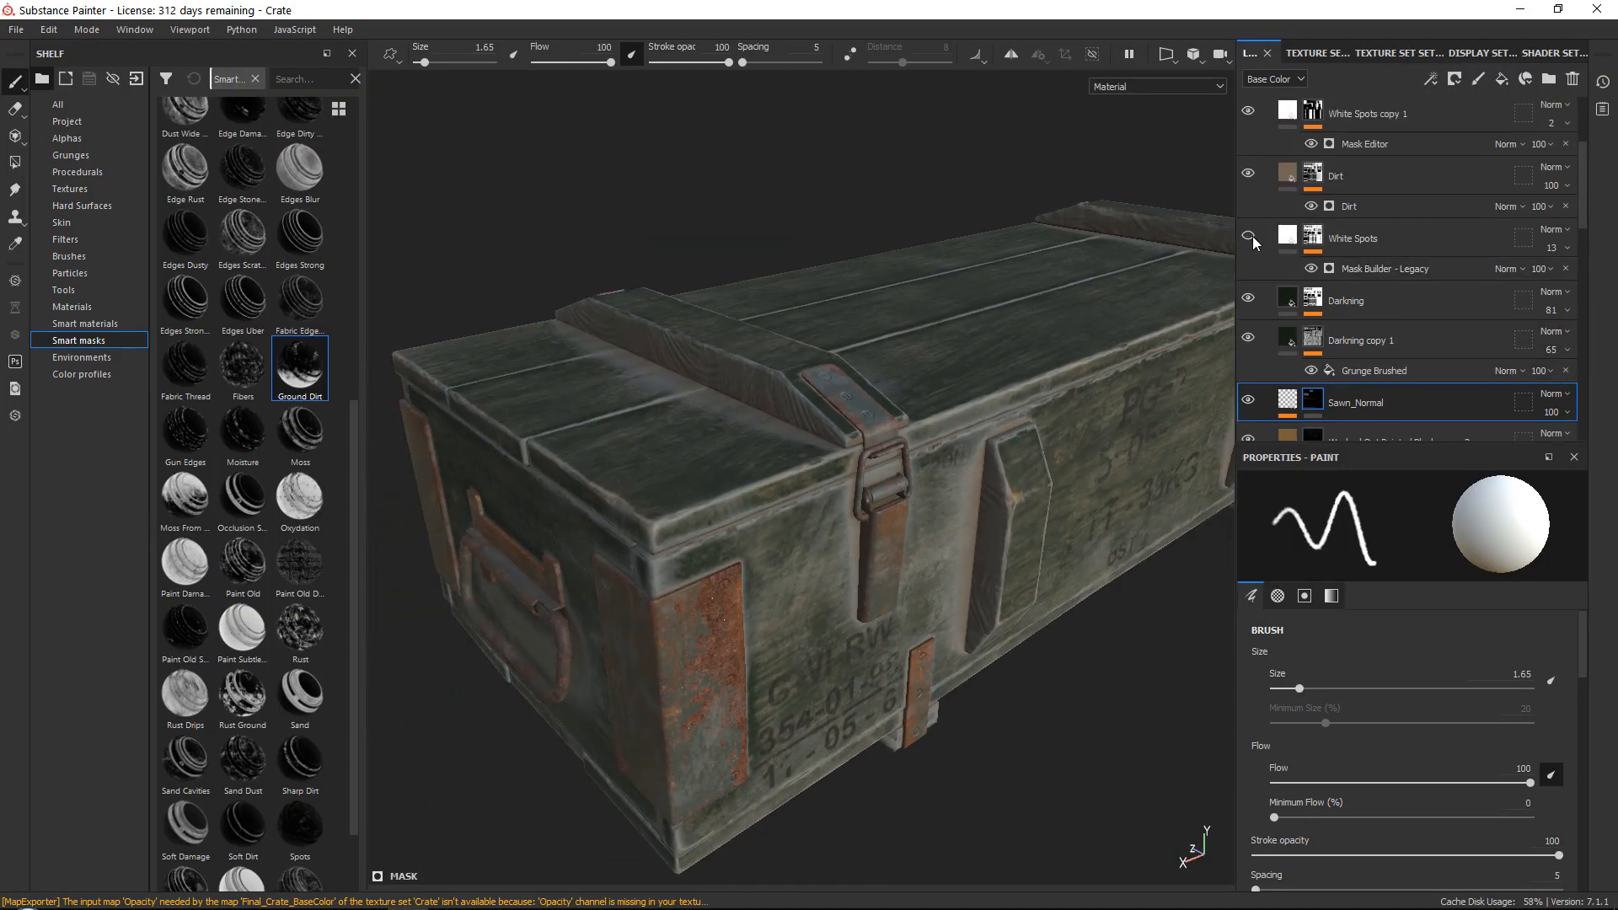
click(1253, 239)
scroll(1267, 333, down, 1)
scroll(1258, 295, up, 2)
scroll(1255, 299, up, 1)
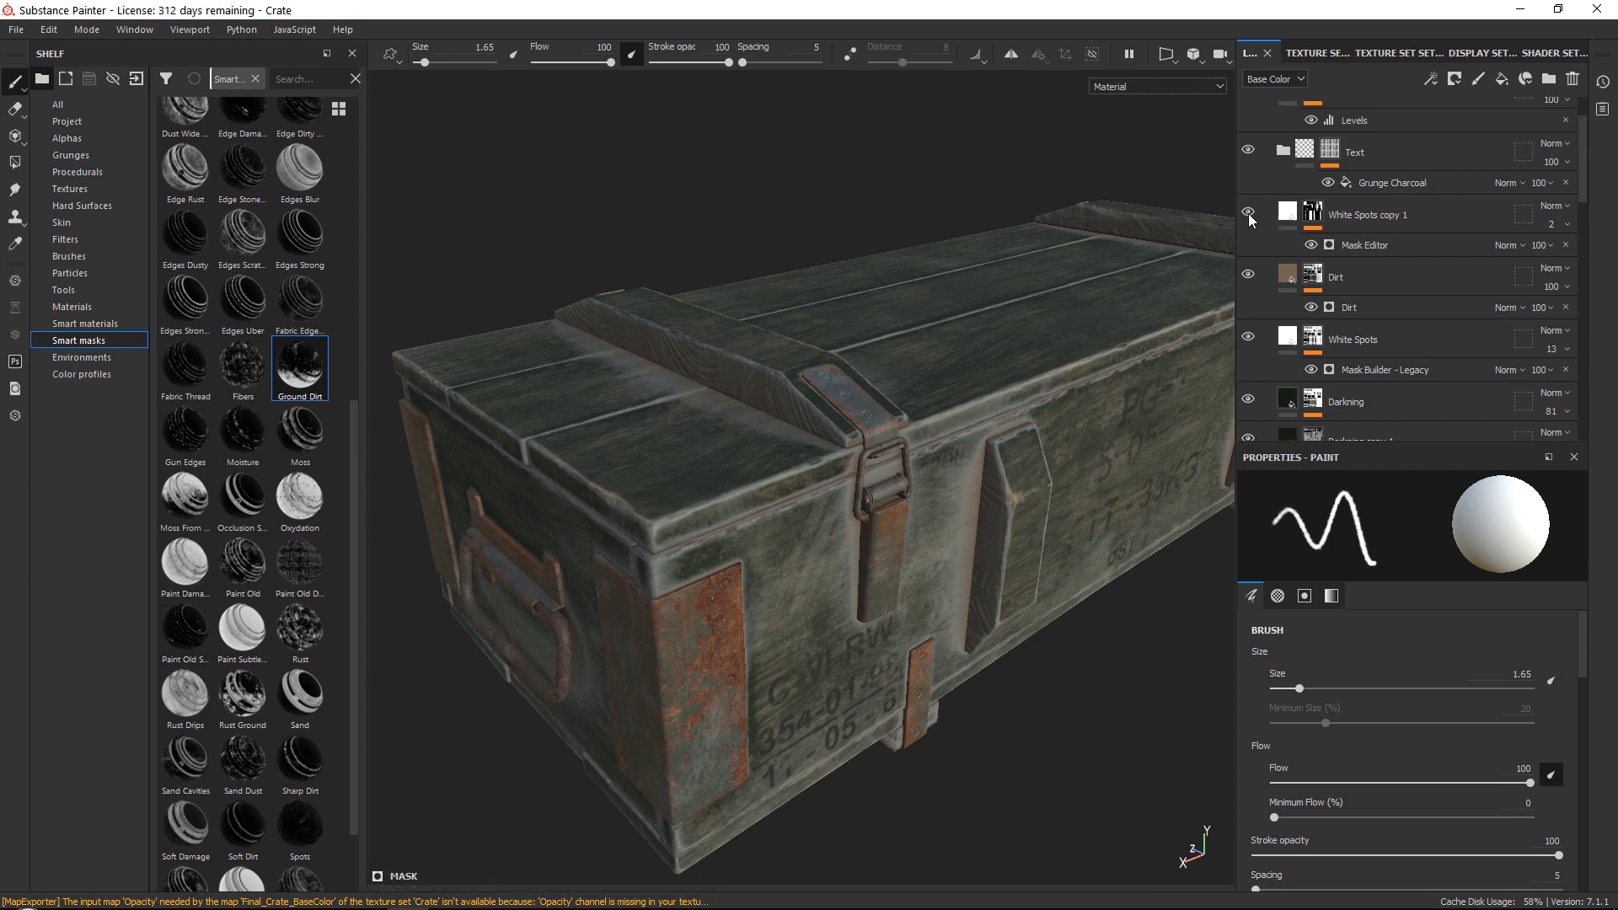
click(1382, 369)
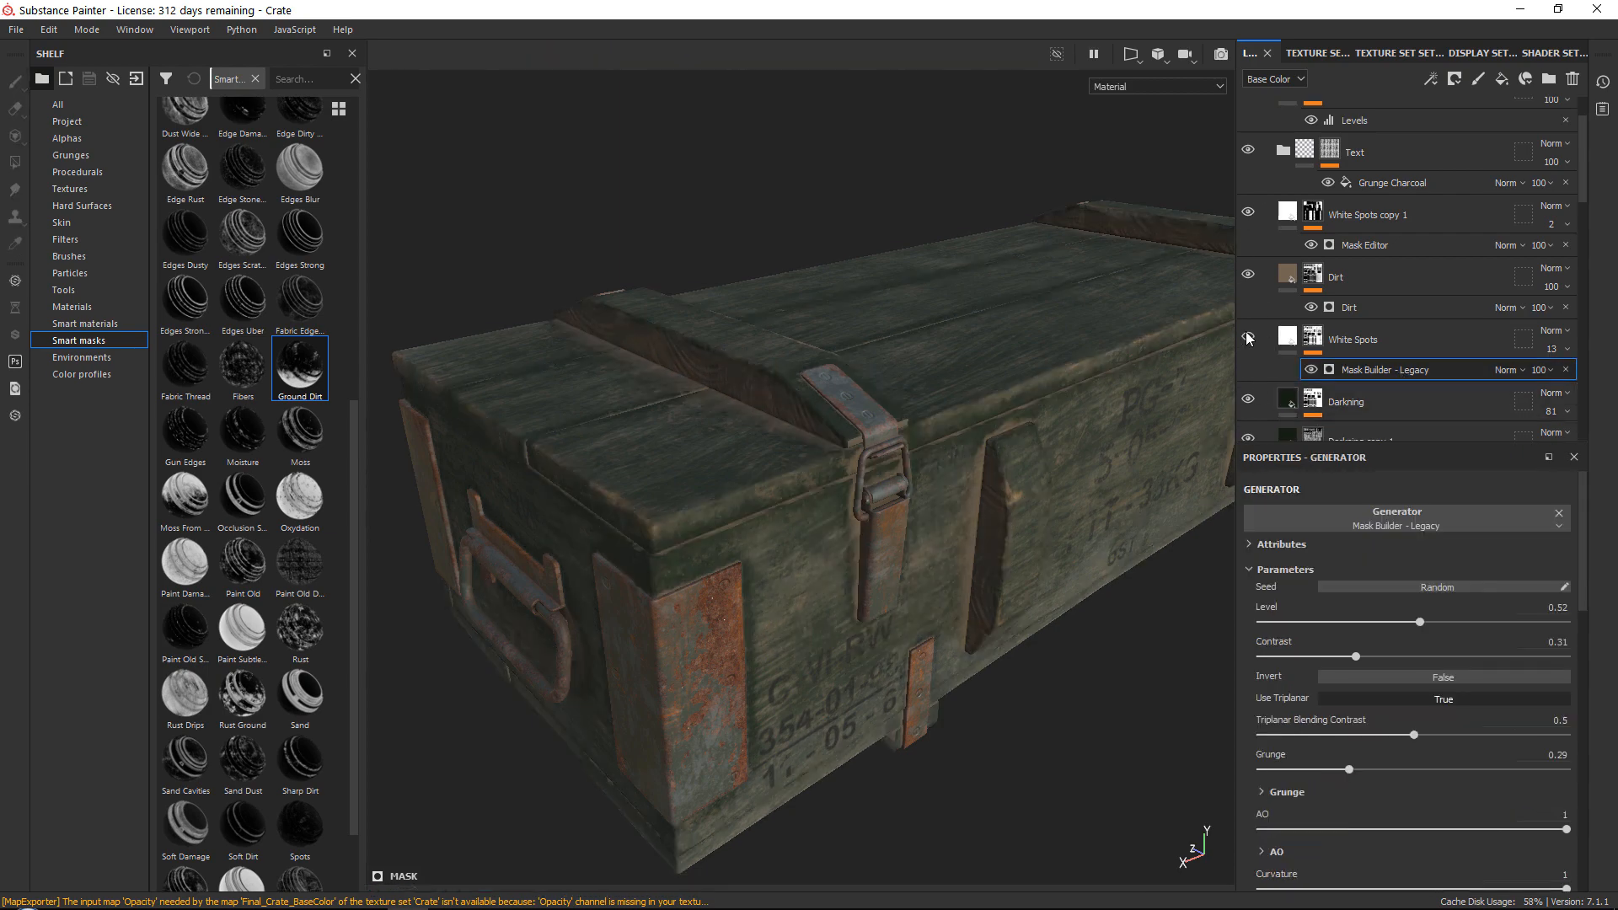
click(1436, 338)
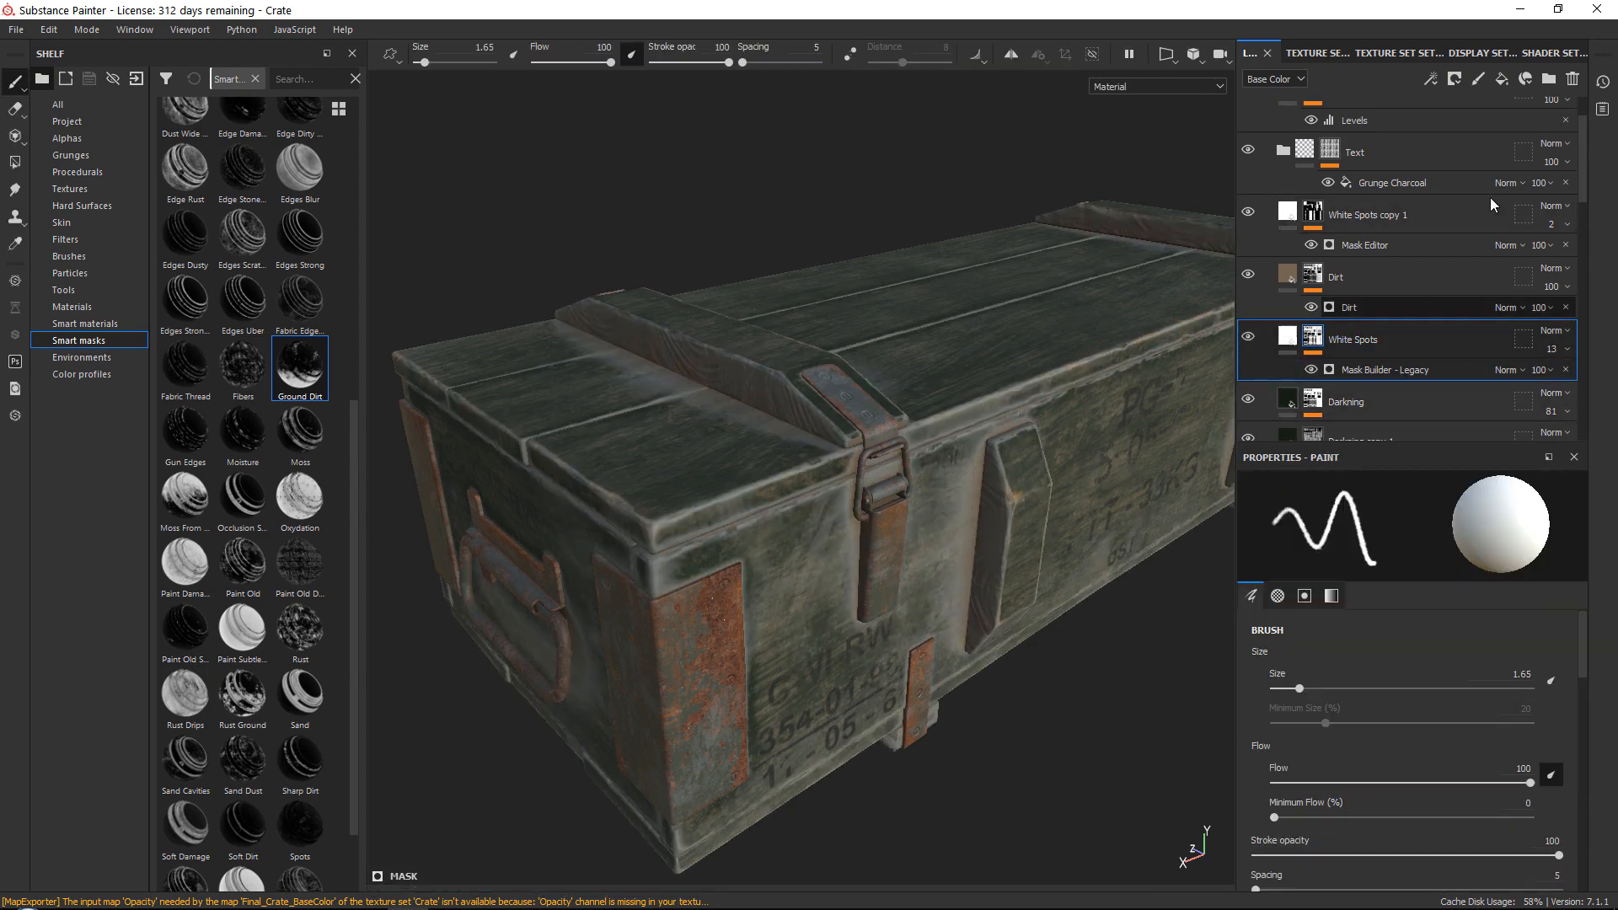
alt+middle_drag(1129, 312, 1146, 262)
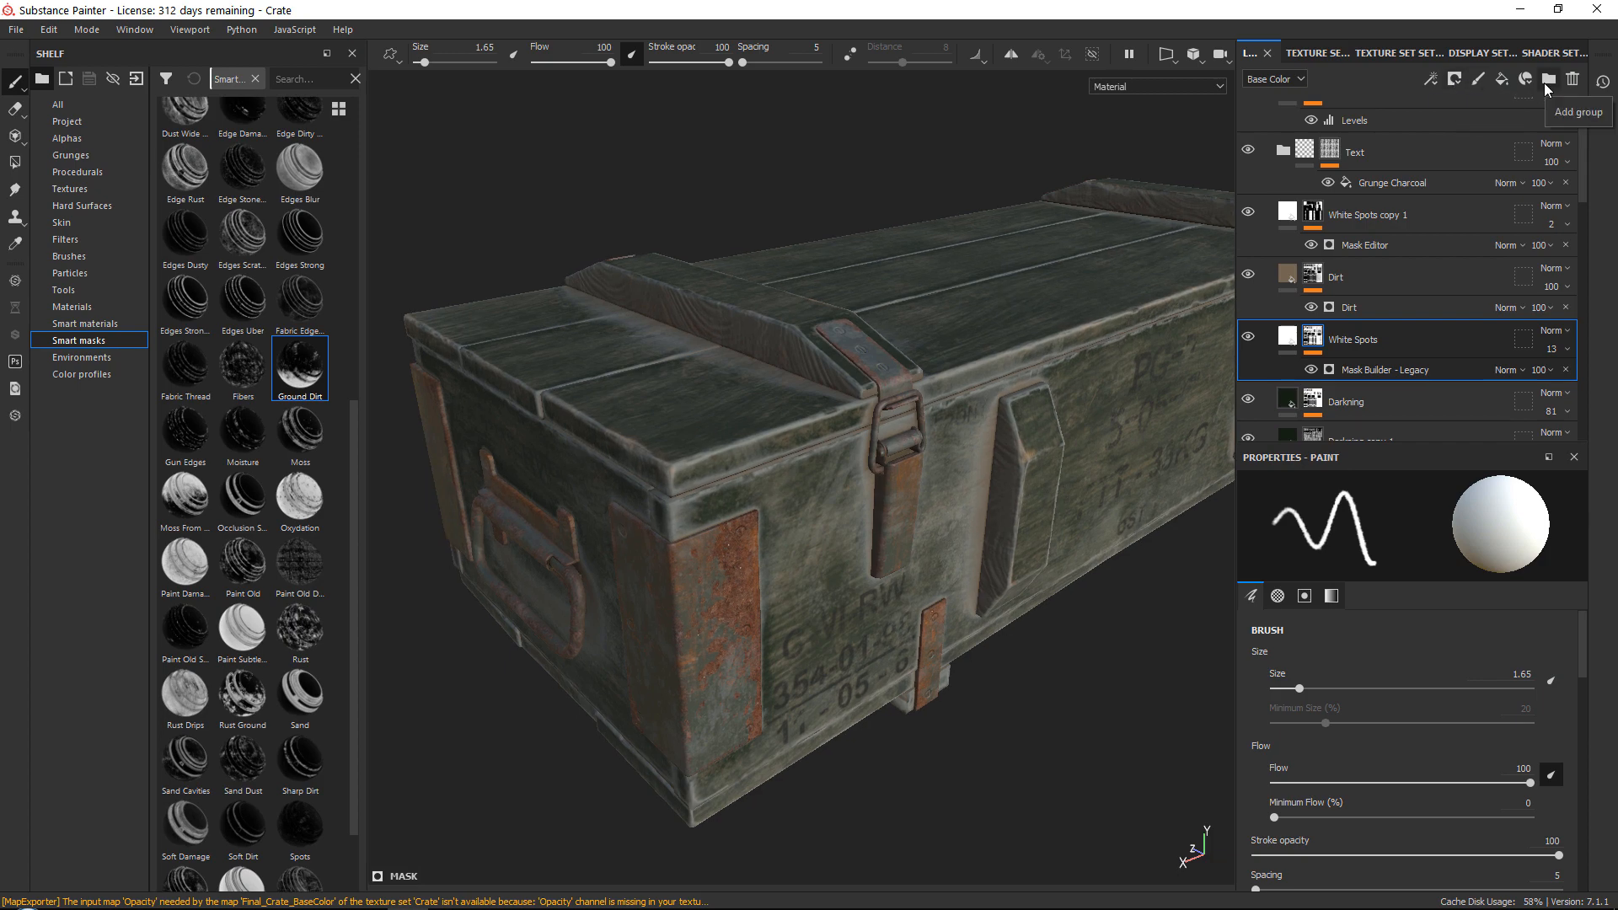
Add a layer group named Edge_Masking and move the White Spots layer into it
click(1547, 81)
click(1336, 336)
text(Edge_Masking)
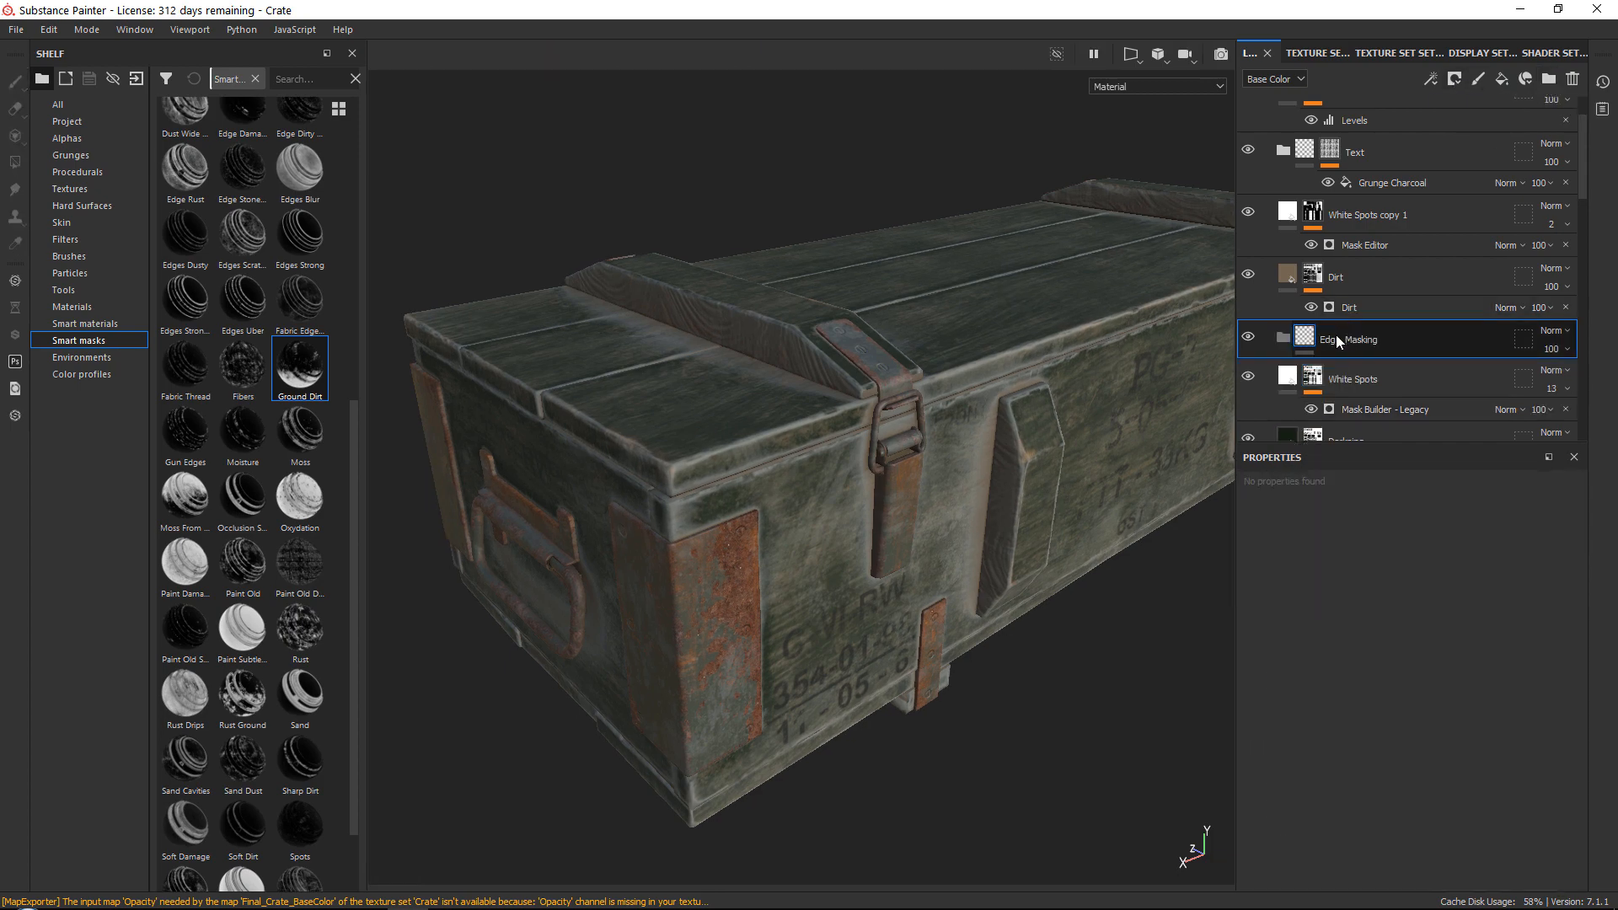
key(Return)
mouse_move(1438, 369)
mouse_down()
mouse_move(1398, 331)
mouse_move(1380, 337)
mouse_up()
Mask the Edge_Masking group with the Edges Strong smart mask and remove its Sharpen filter
click(1399, 333)
click(1453, 79)
click(1479, 100)
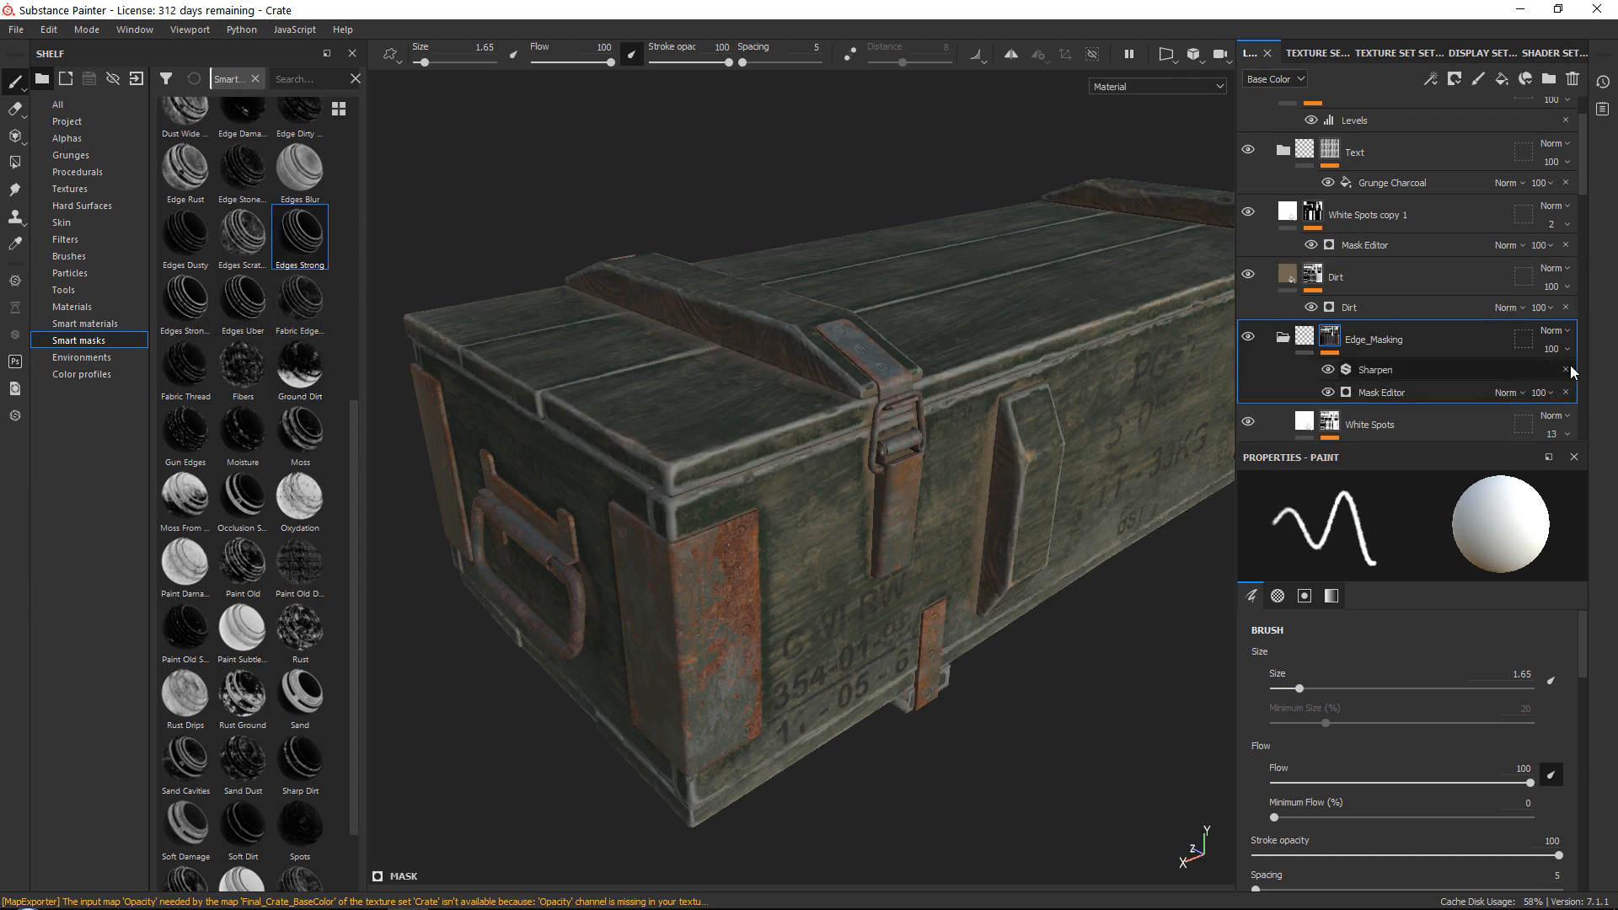
click(1565, 369)
Invert the Edge_Masking group's Mask Editor globally and set Global Balance to 0.16 and Global Contrast to 0
click(1399, 369)
click(1394, 587)
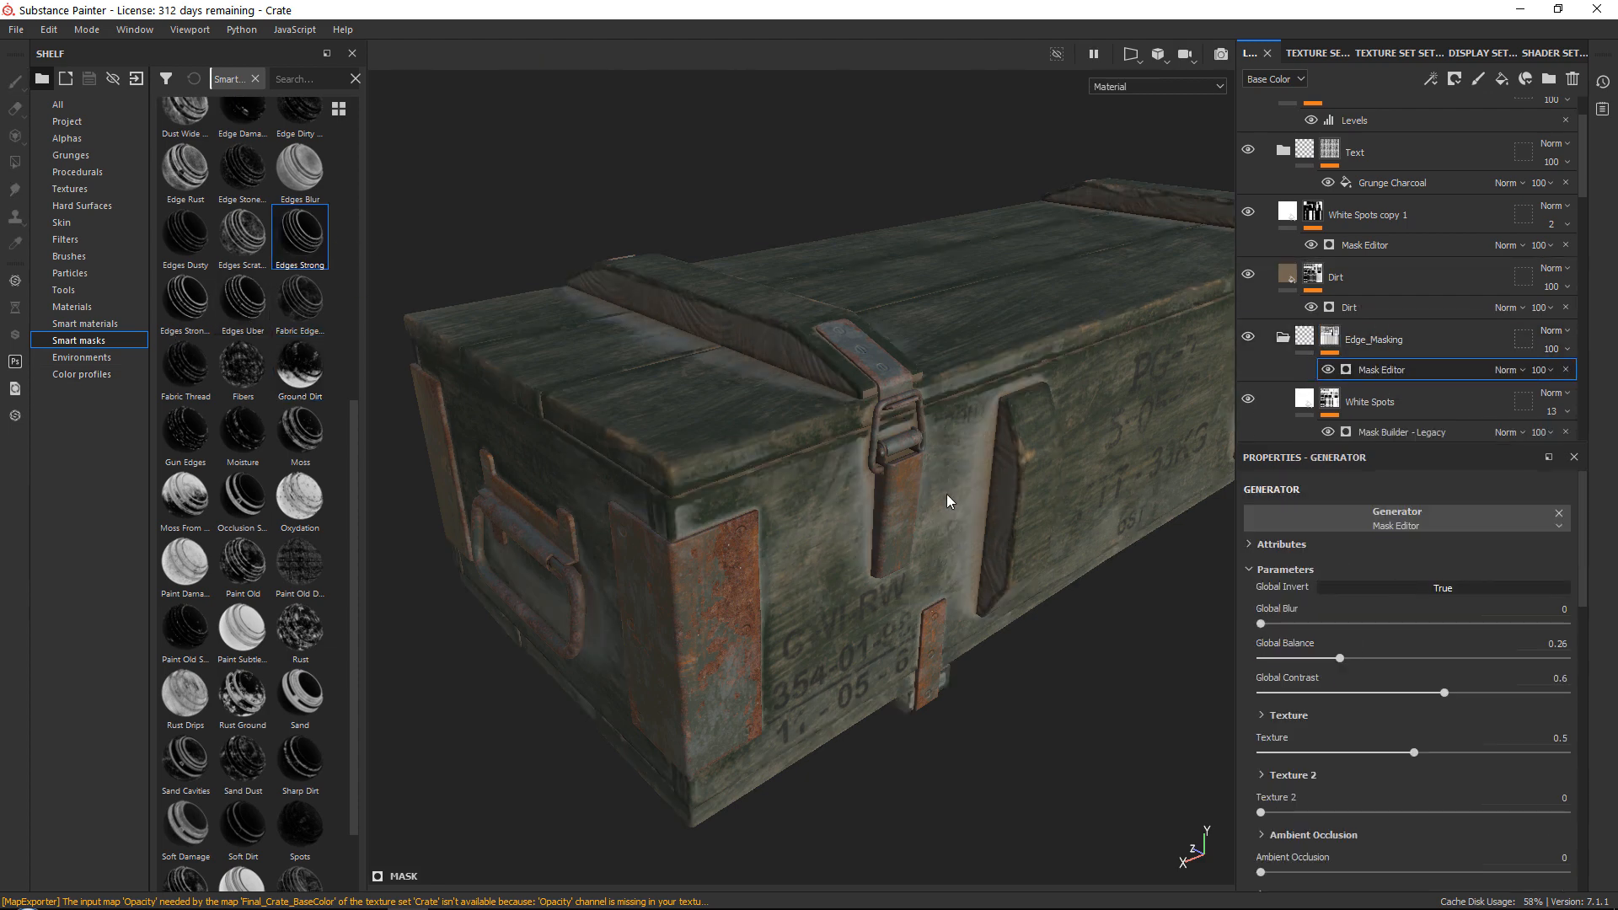
mouse_move(1339, 658)
mouse_down()
mouse_move(1277, 656)
mouse_move(1308, 657)
mouse_up()
drag(1399, 691, 1251, 691)
mouse_move(877, 497)
alt+mouse_down()
mouse_move(902, 485)
mouse_move(890, 510)
alt+mouse_up()
Add a Sharpen filter to the Washed Out Painted Planks layer and adjust its intensity
scroll(1289, 369, up, 1)
scroll(1285, 353, down, 5)
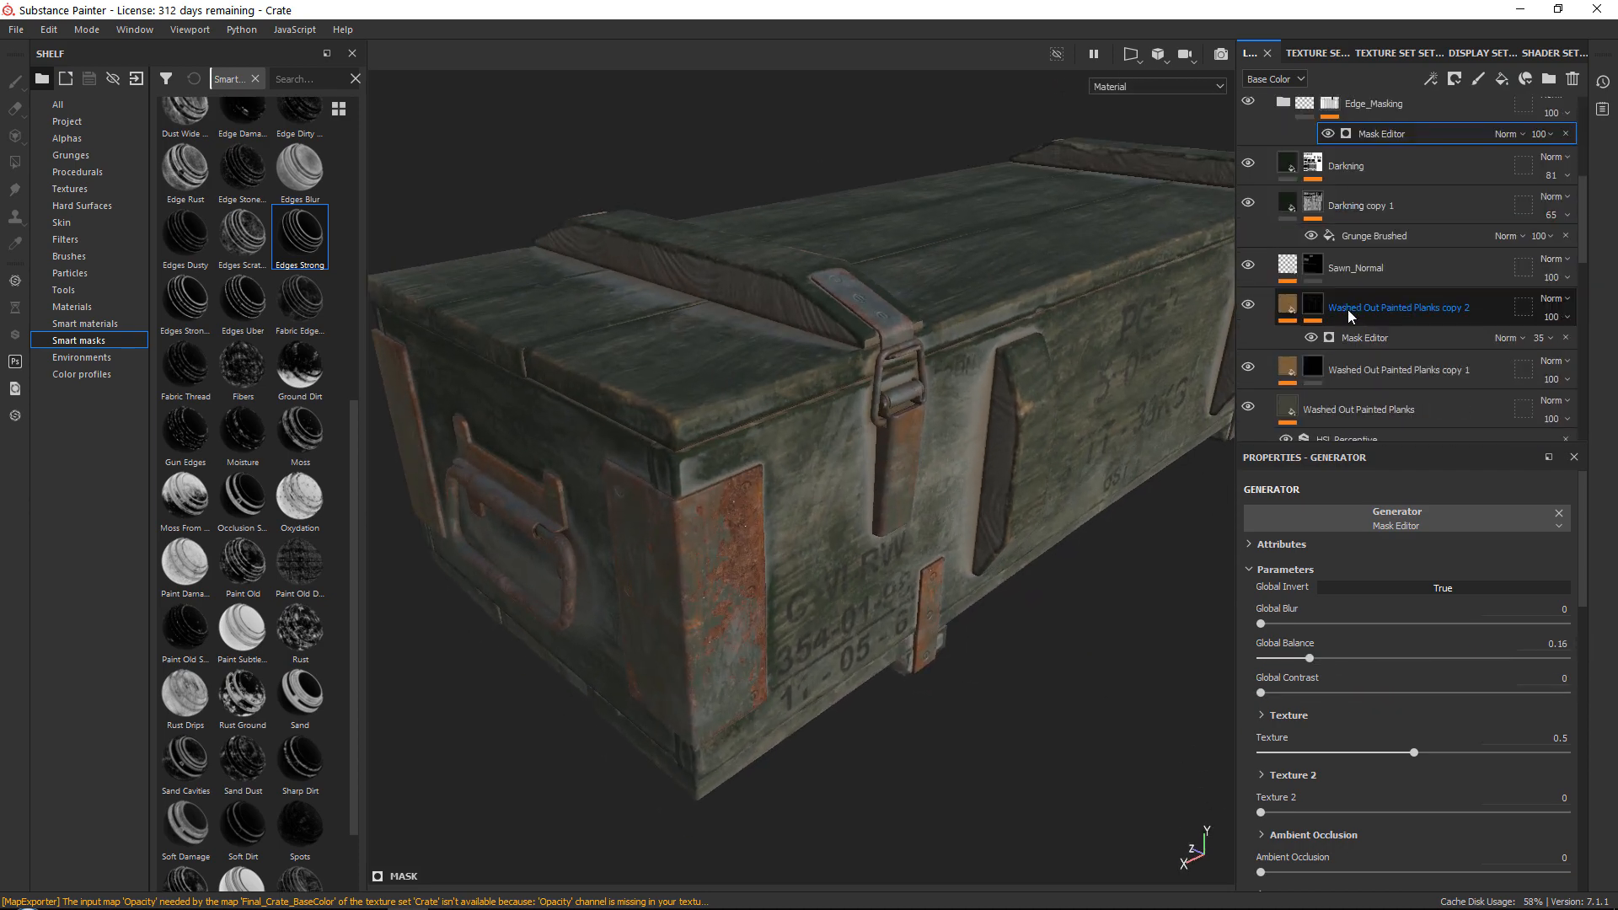
click(1280, 316)
click(1248, 306)
click(1248, 306)
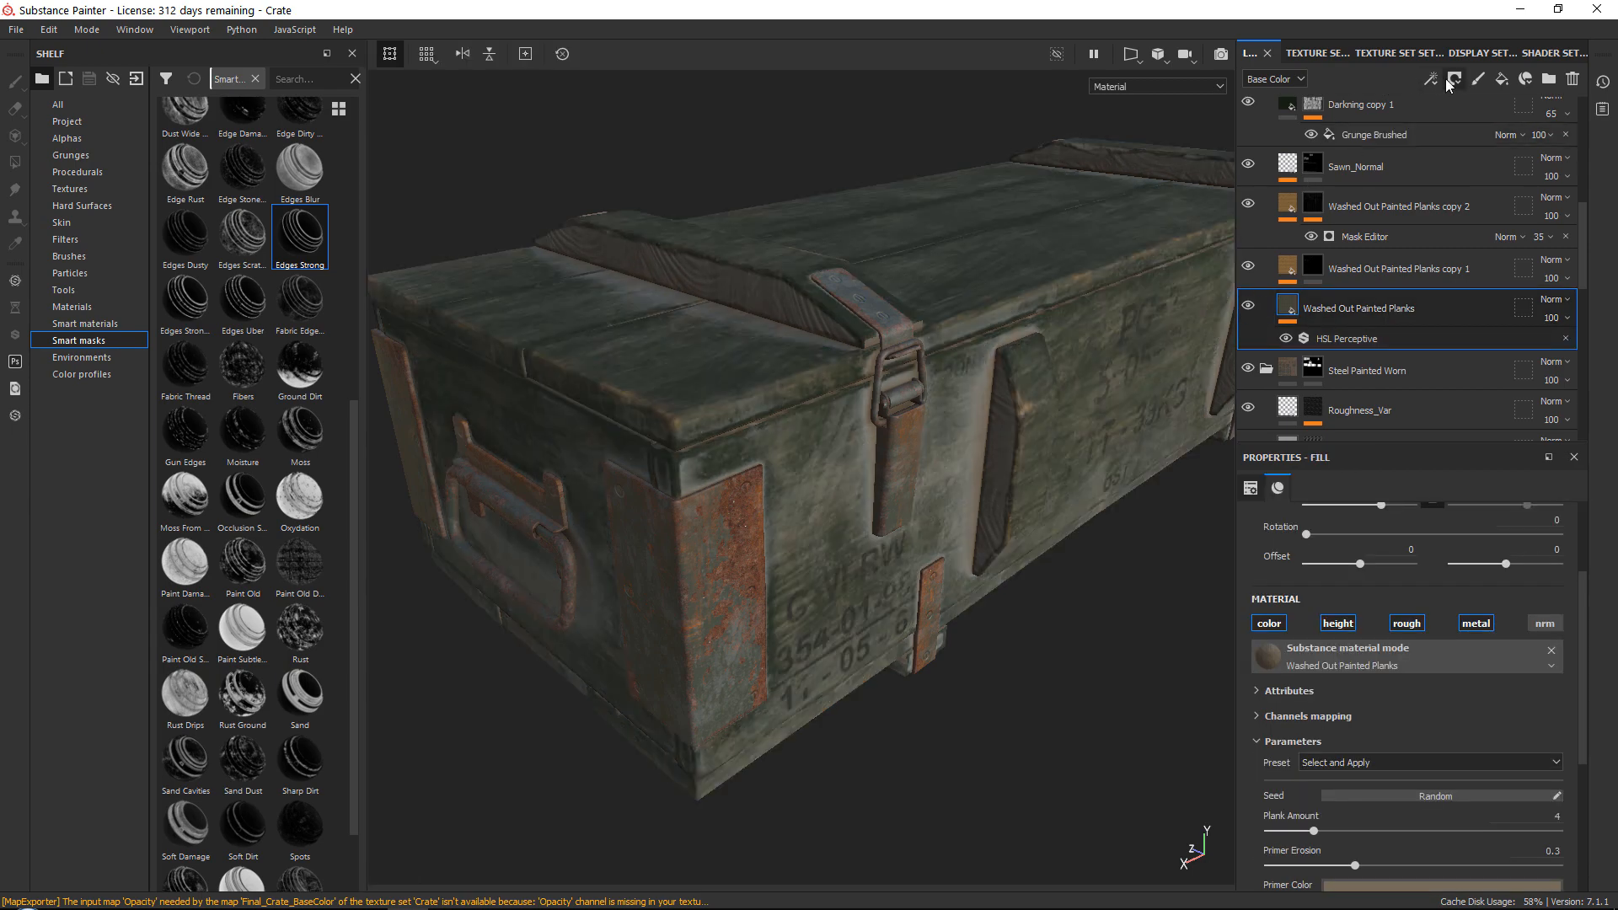
click(1431, 80)
click(1471, 203)
click(1419, 546)
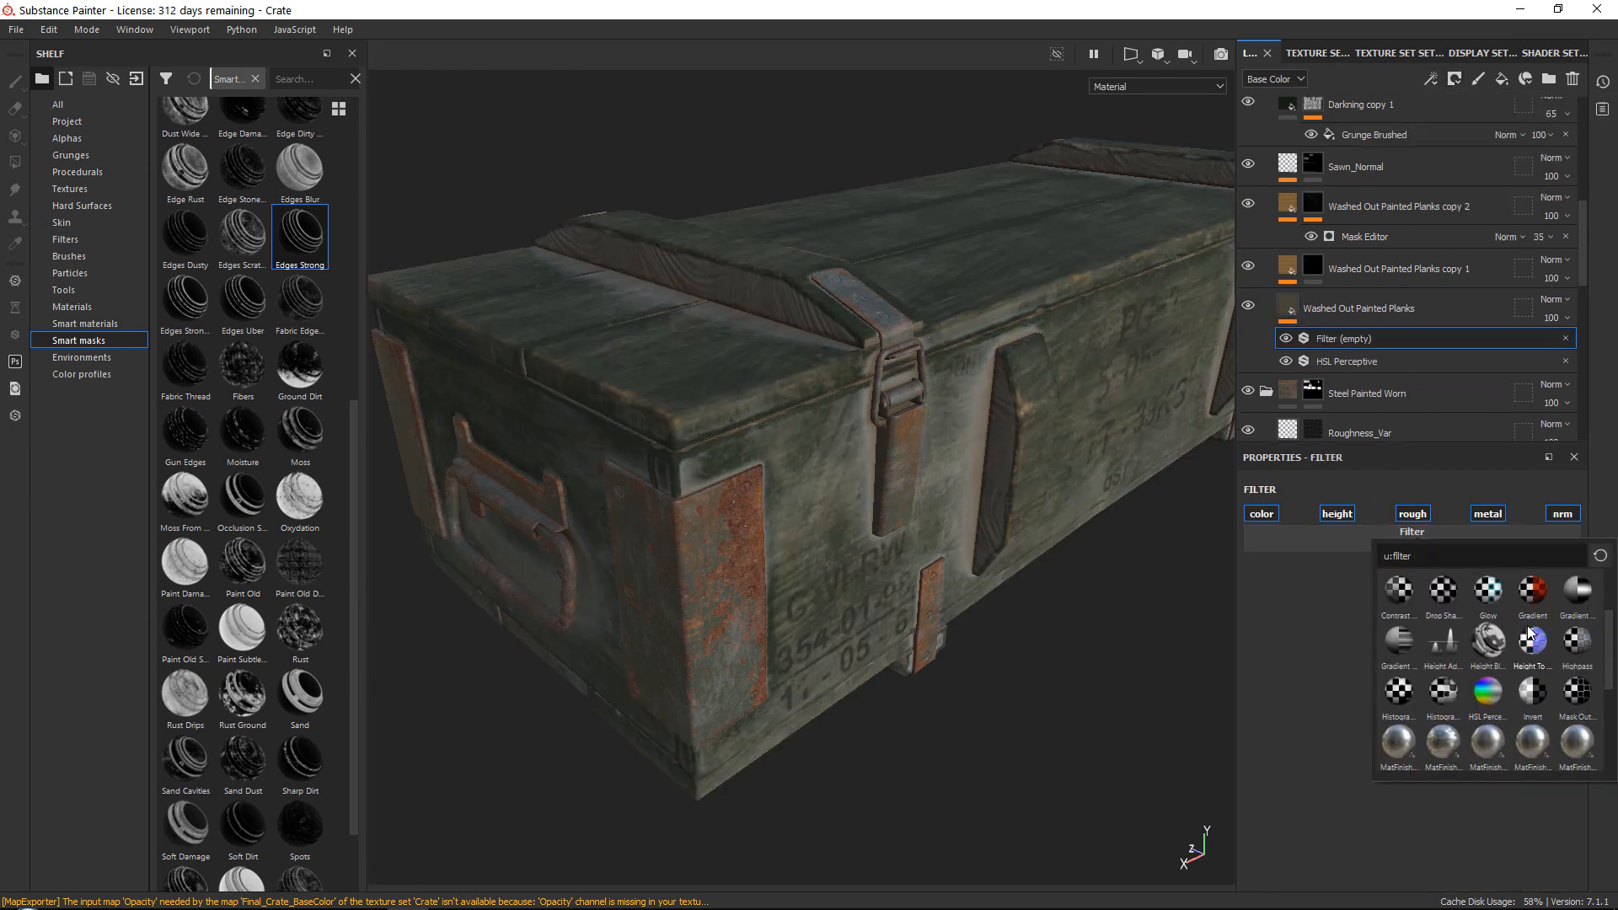
scroll(1530, 640, down, 3)
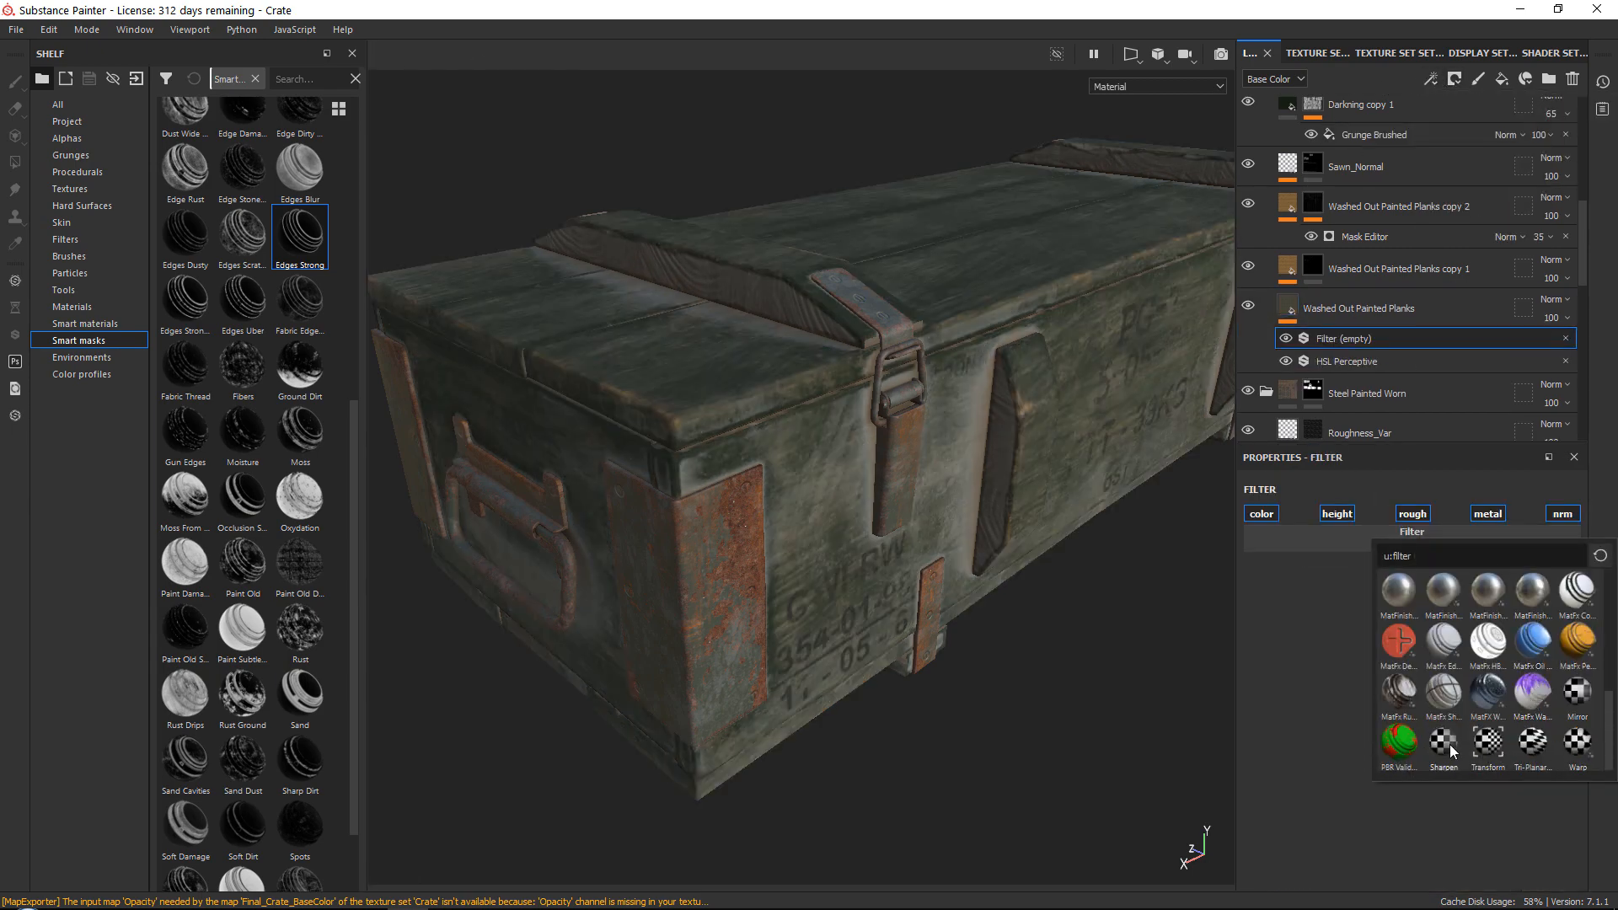
click(1442, 743)
drag(1281, 610, 1290, 606)
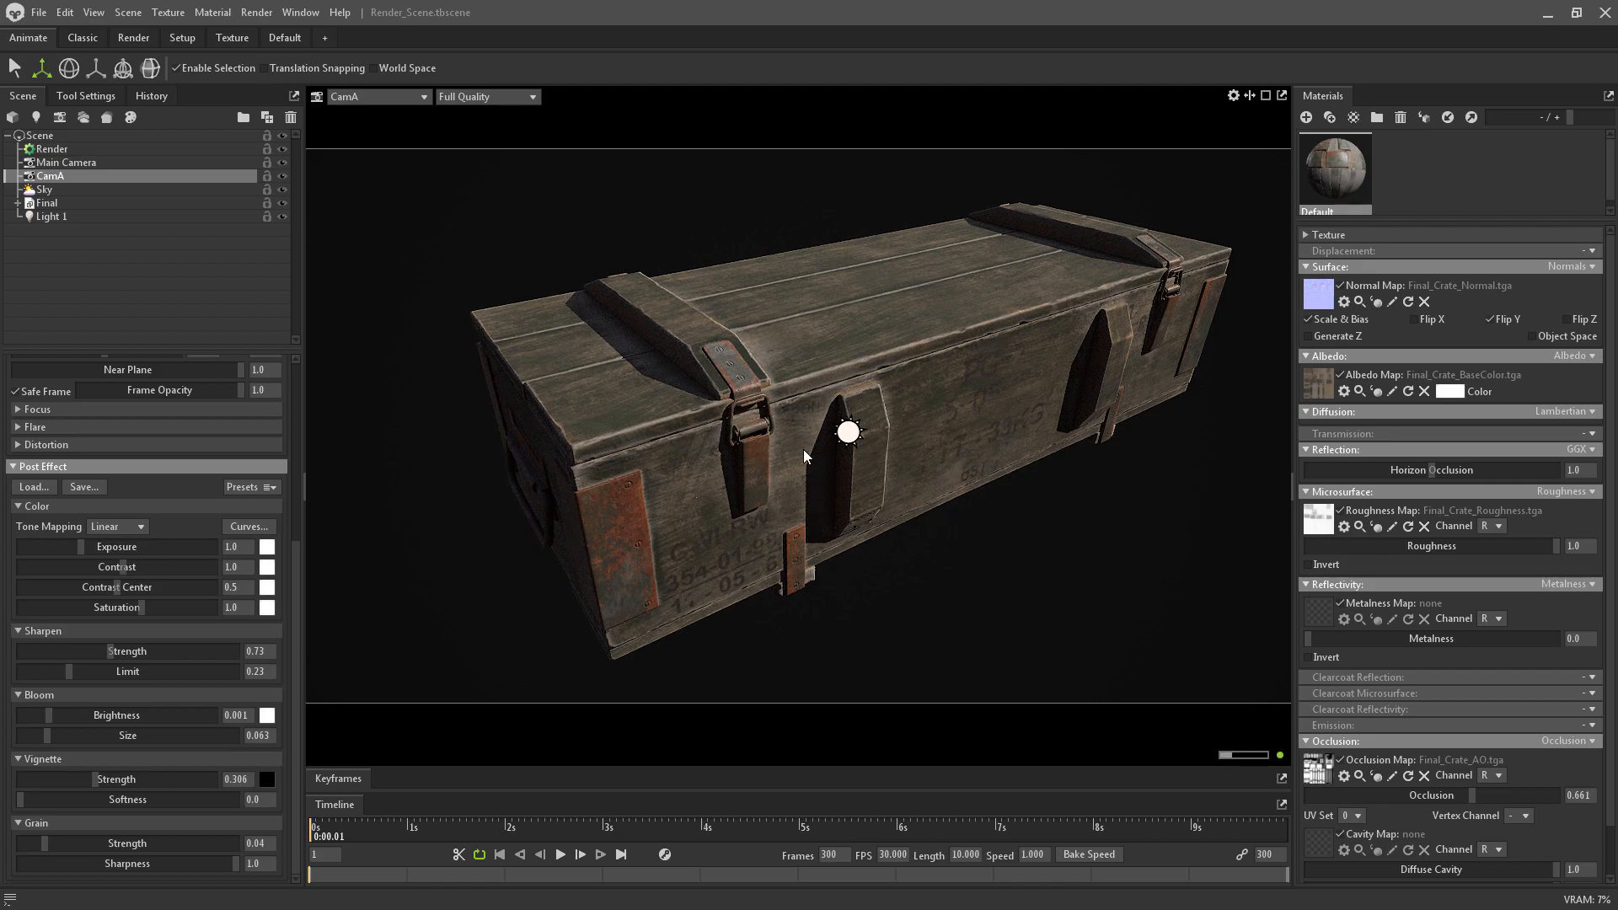
In Marmoset Toolbag, enable depth of field on CamA, adjust its blur and set the focus distance to 8.332
mouse_move(810, 446)
alt+mouse_down()
mouse_move(967, 415)
mouse_move(797, 427)
alt+mouse_up()
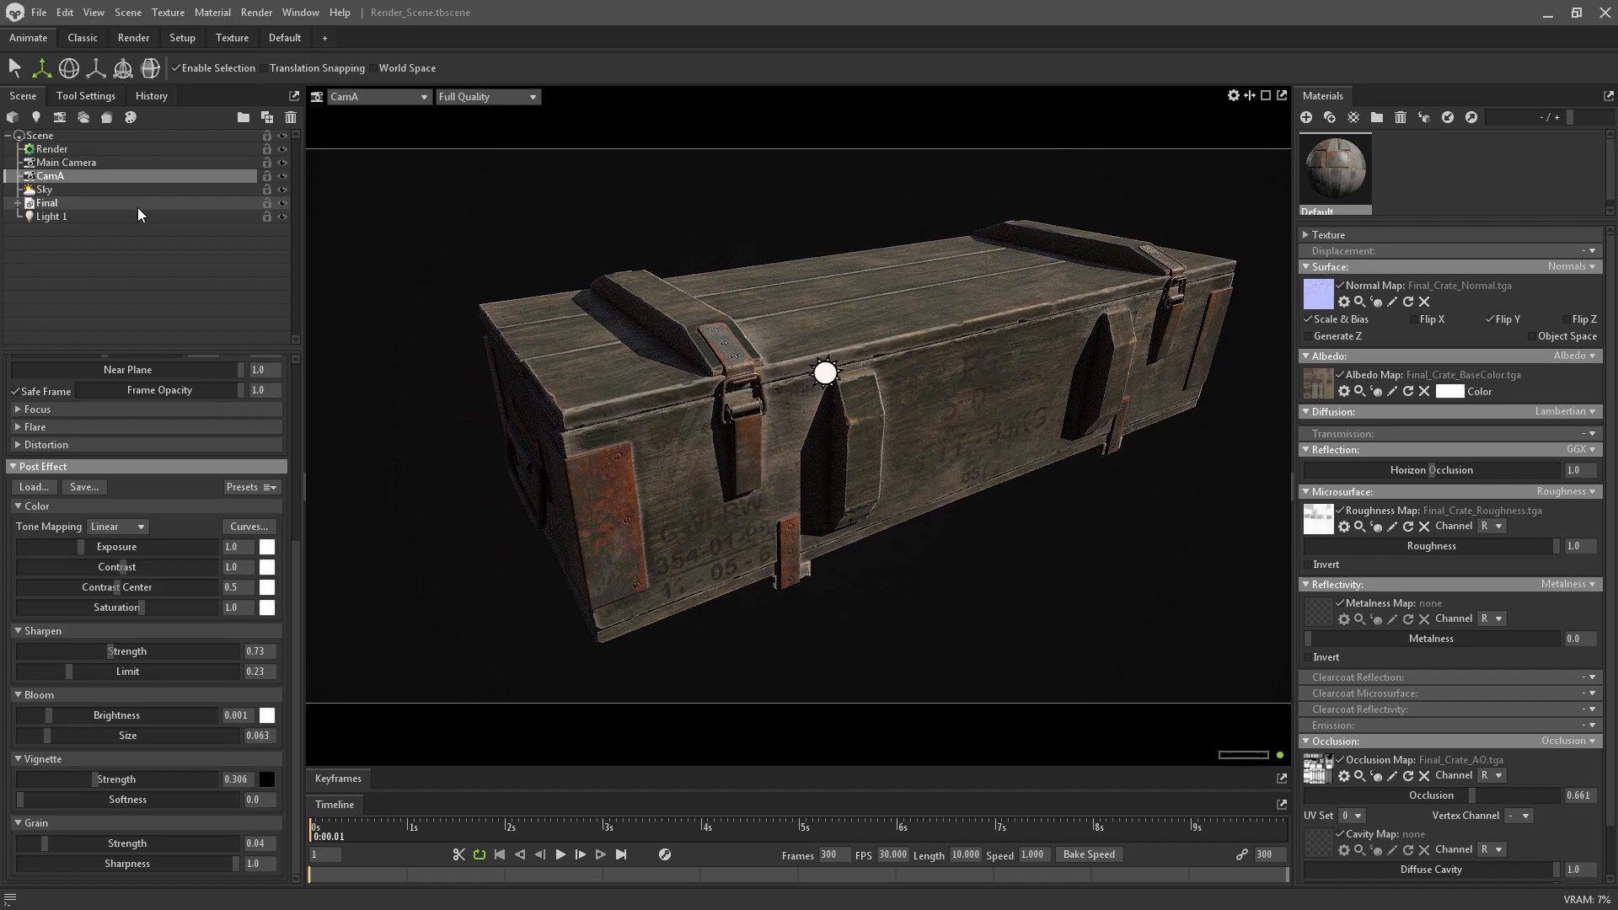
click(59, 150)
scroll(143, 542, down, 10)
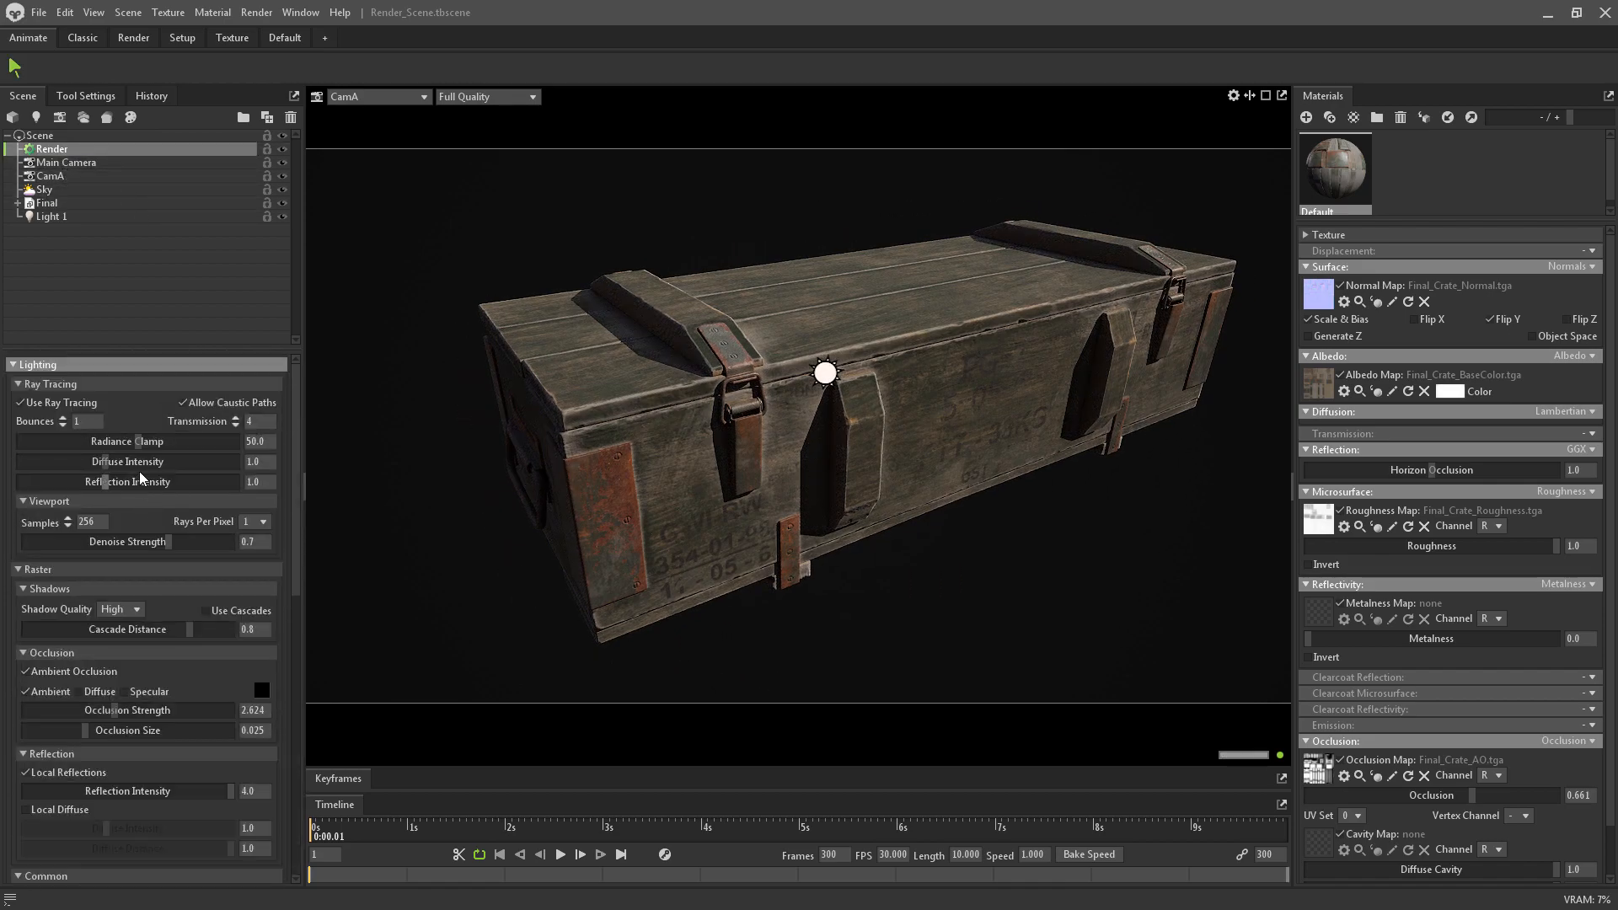
click(64, 163)
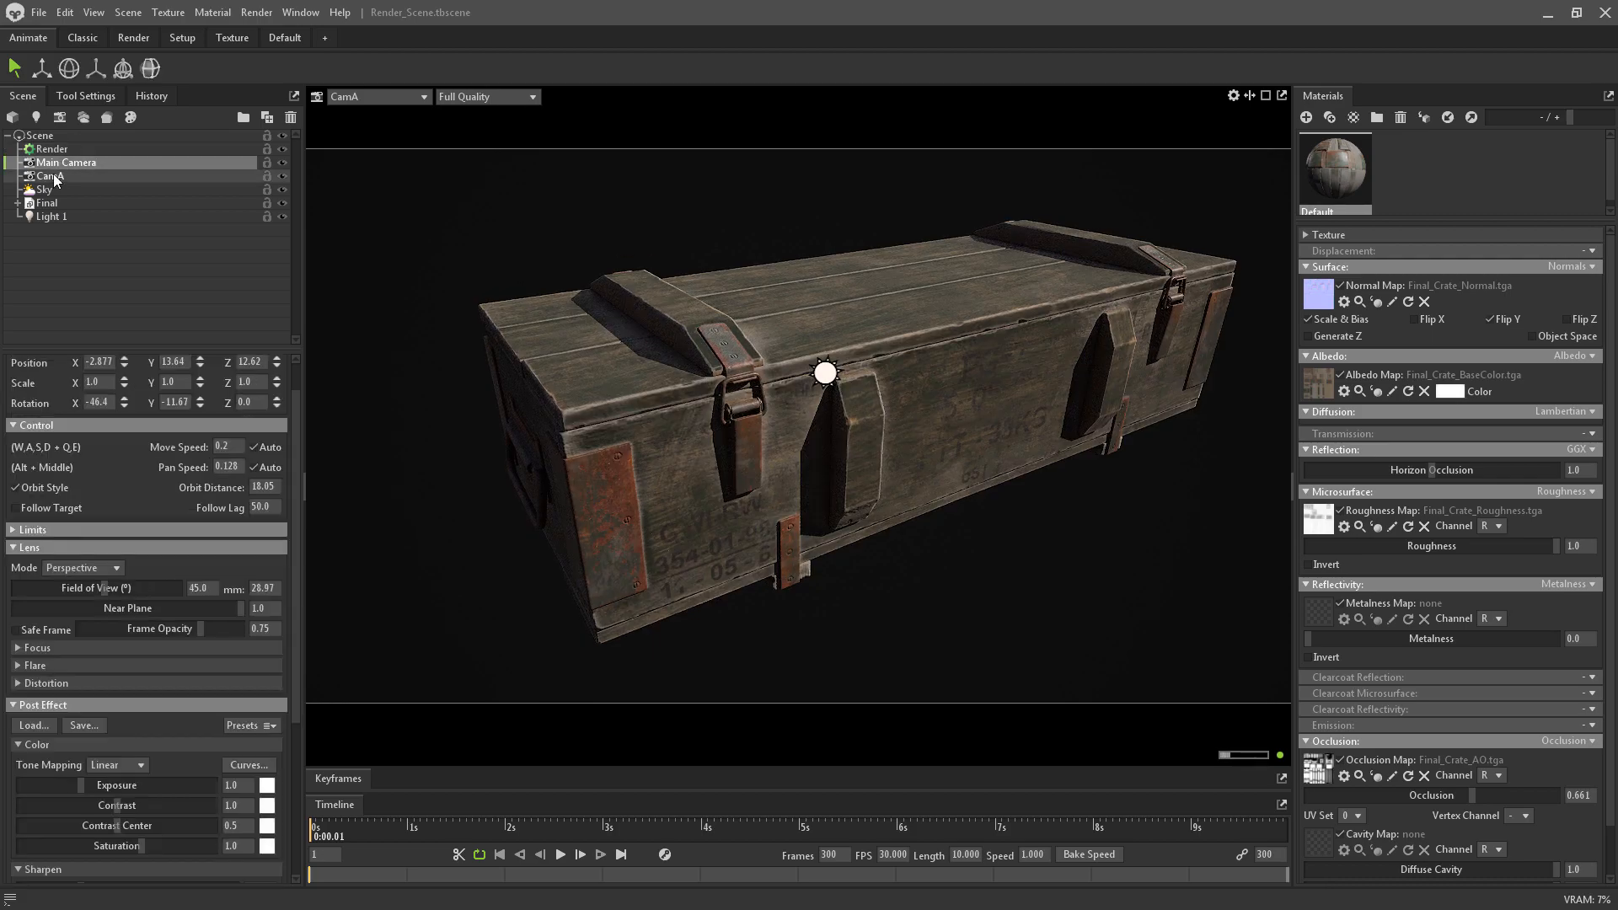
scroll(101, 557, down, 4)
click(27, 486)
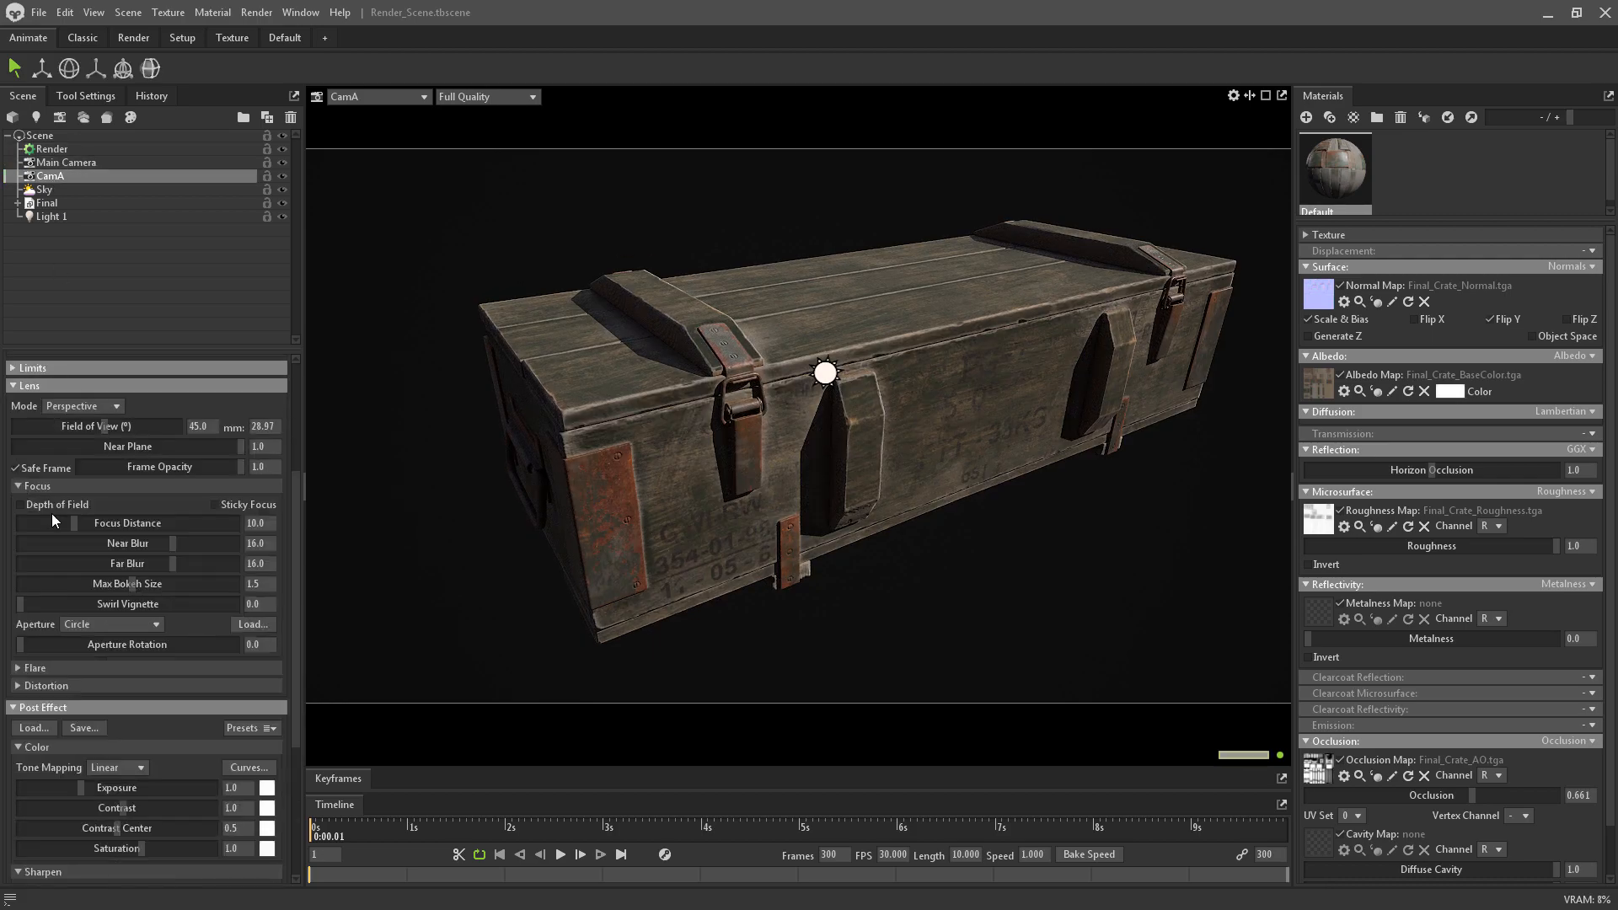
click(43, 504)
drag(173, 543, 214, 564)
mouse_move(74, 524)
mouse_down()
mouse_move(165, 510)
mouse_move(71, 529)
mouse_up()
click(909, 421)
drag(909, 421, 579, 394)
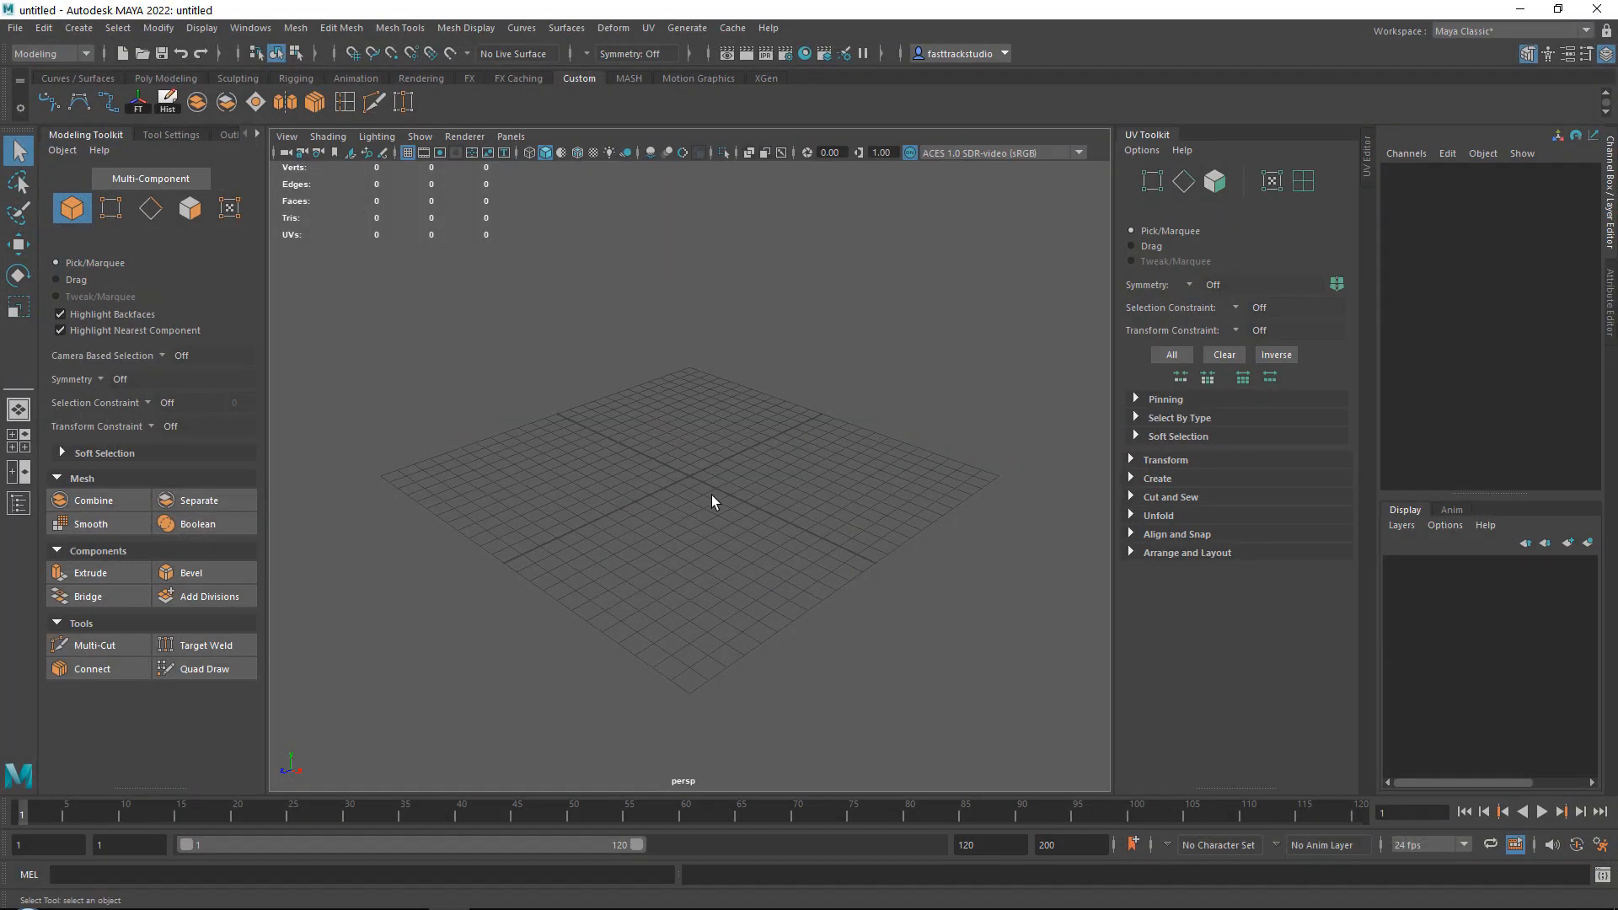
Switch to Maya and create a square polygon plane scaled to about 23.56 on the grid
shift+right_drag(675, 453, 685, 492)
drag(686, 482, 987, 310)
key(w)
Export the selected plane as an FBX file named Plane into the project's Exports folder
click(15, 28)
click(86, 266)
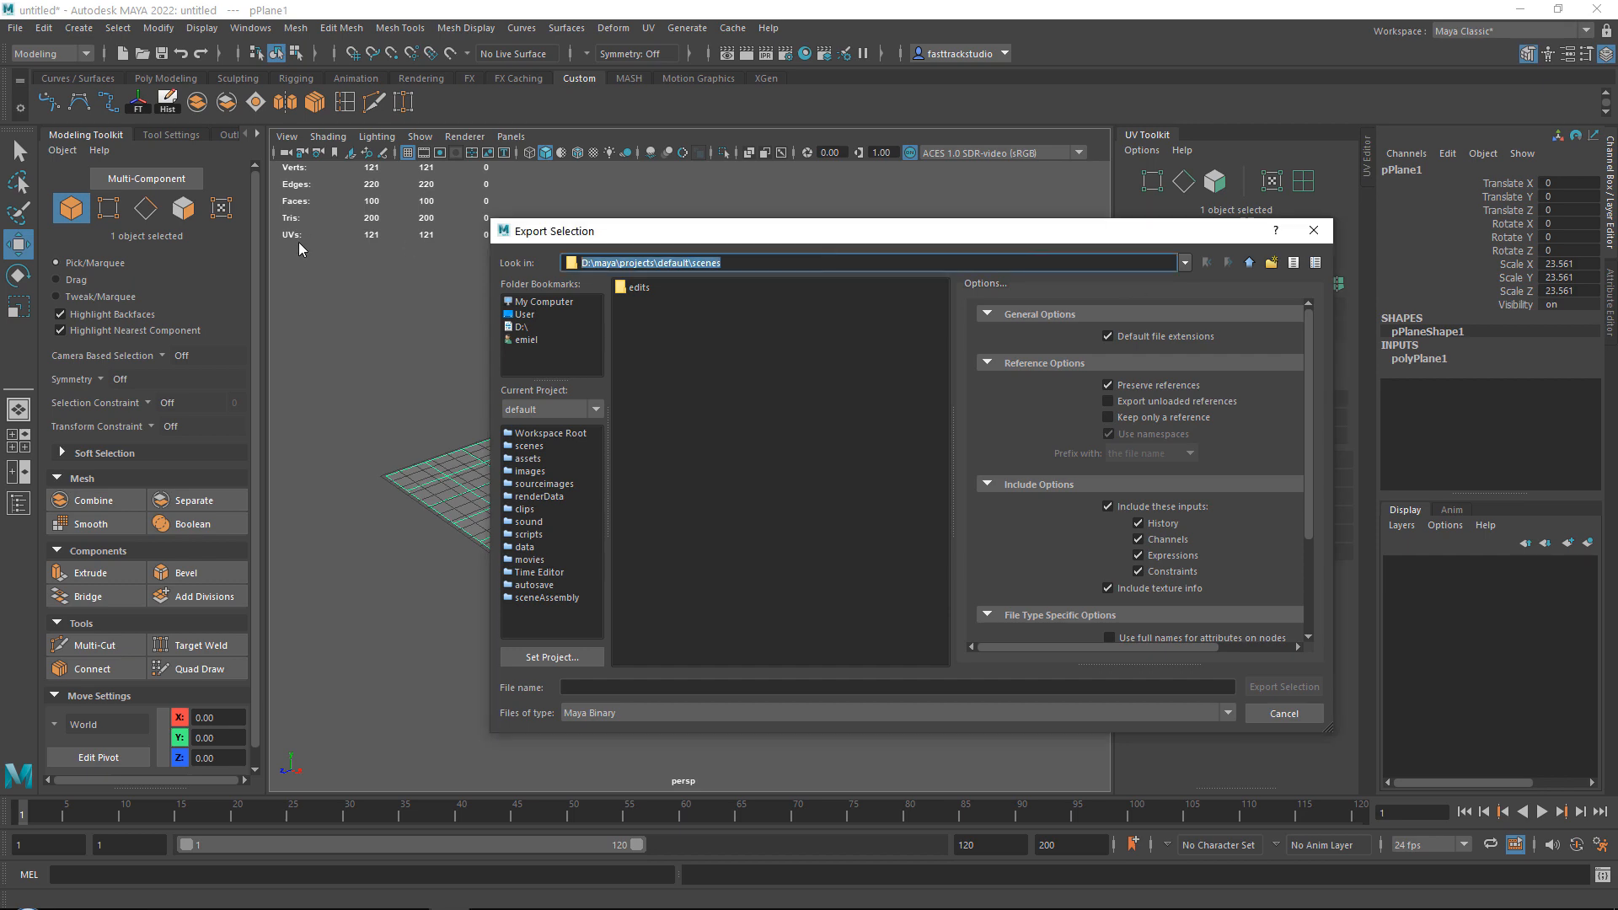
click(648, 722)
click(648, 802)
click(658, 687)
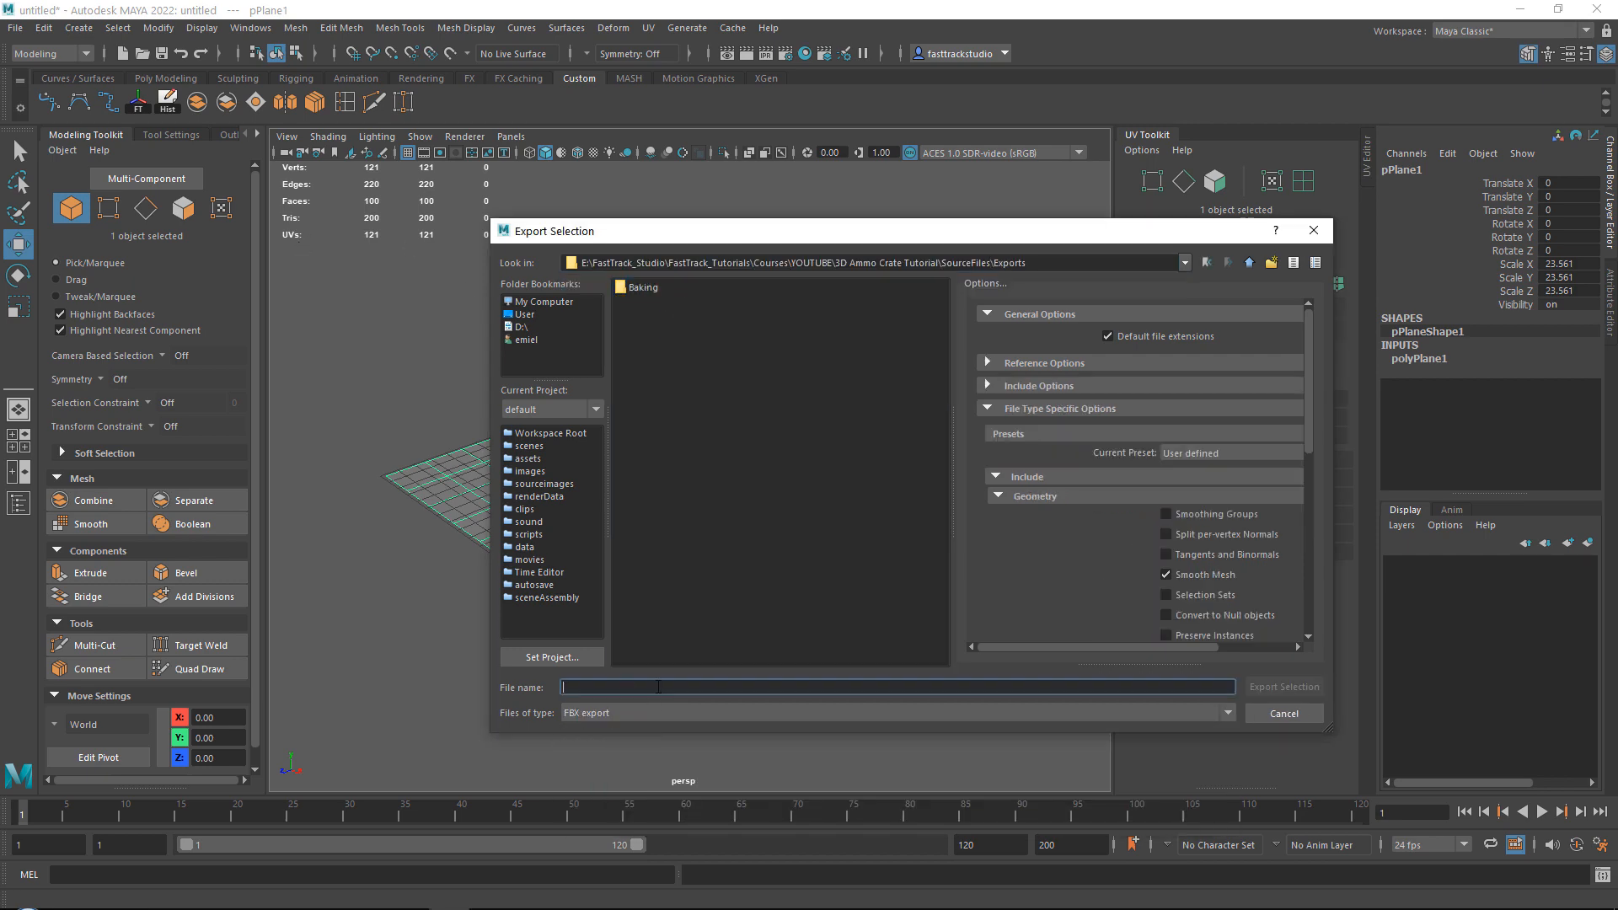
text(Plane)
key(Return)
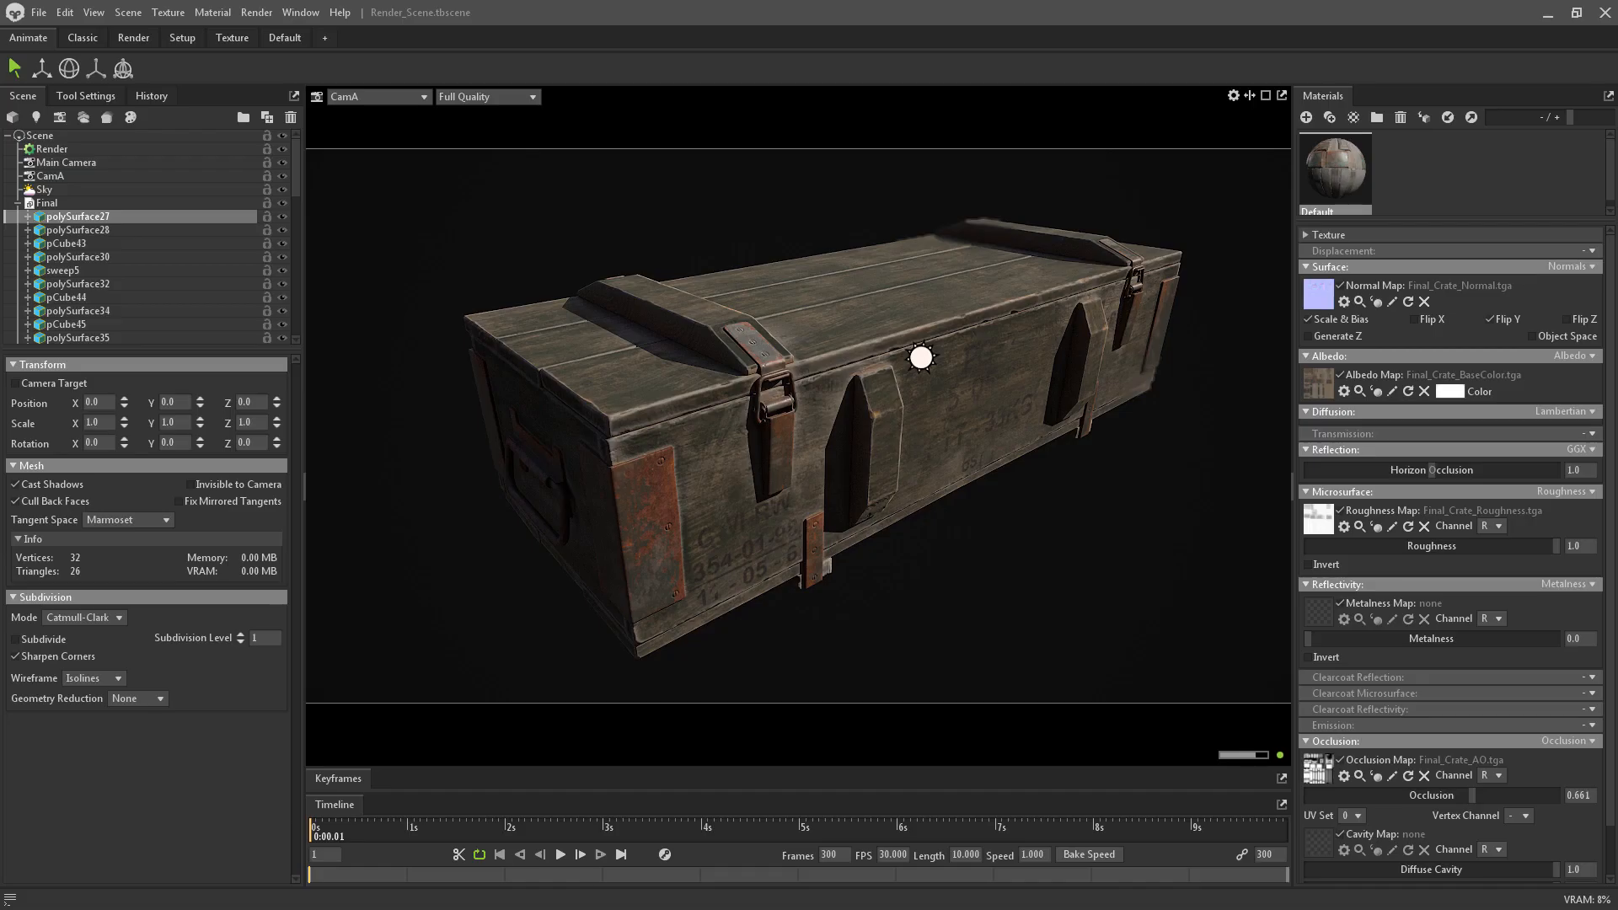
Import Plane.fbx into the Marmoset Toolbag scene and place it as ground under the crate at Y position 0.01
drag(1091, 312, 1076, 197)
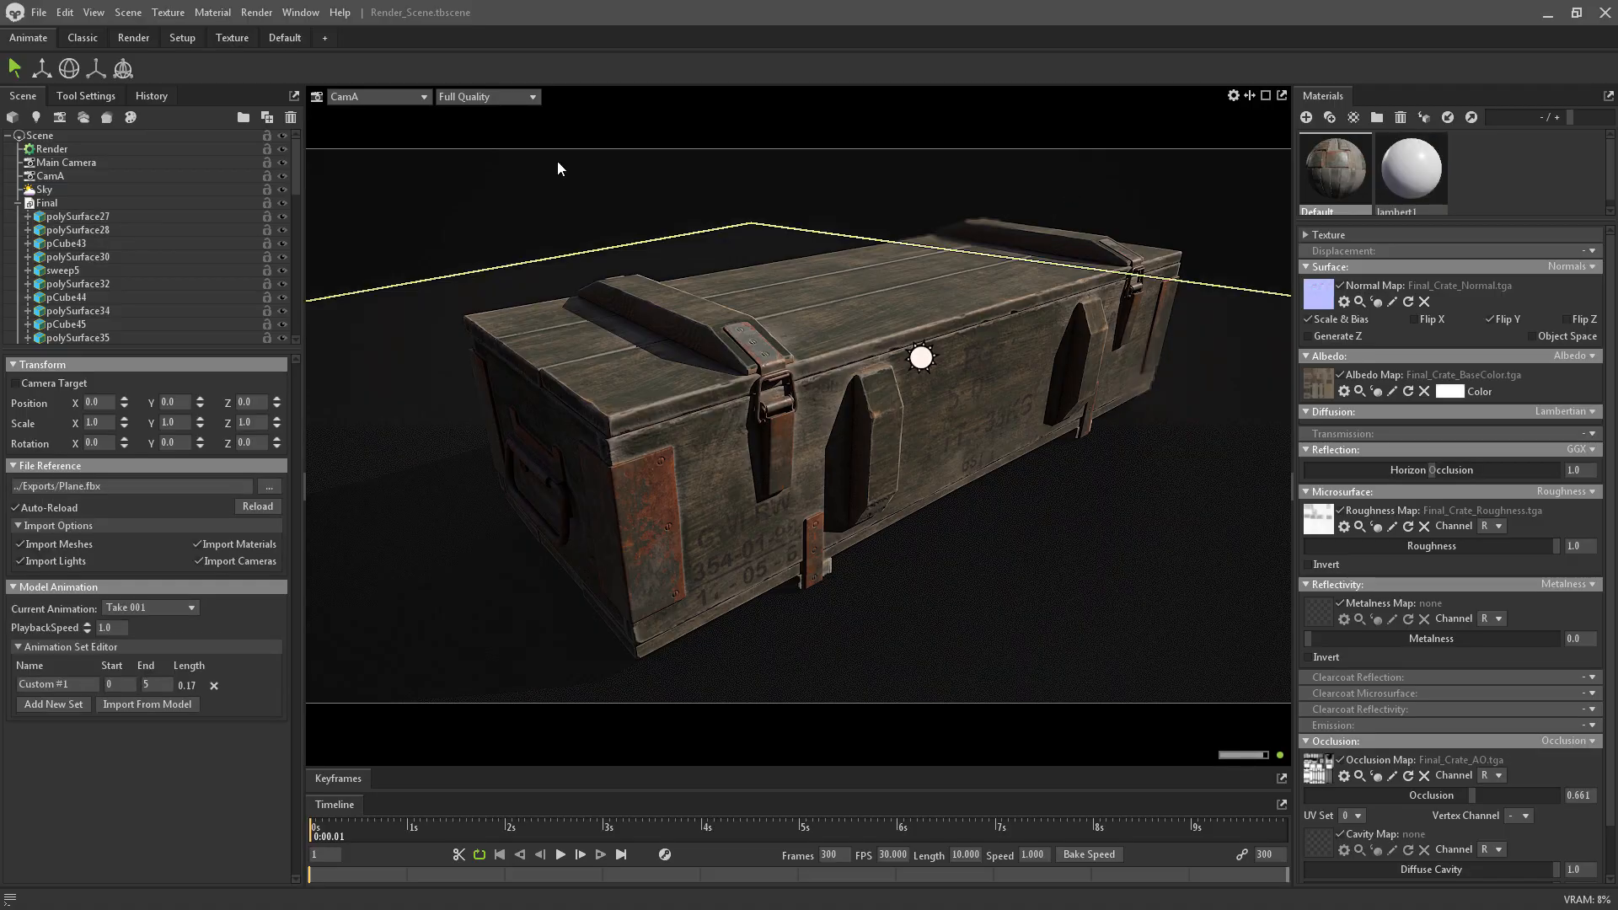
click(17, 204)
drag(798, 330, 771, 252)
scroll(790, 337, up, 5)
drag(790, 440, 801, 420)
scroll(802, 419, down, 5)
mouse_move(802, 420)
alt+mouse_down()
mouse_move(826, 455)
mouse_move(863, 398)
mouse_move(844, 445)
mouse_move(810, 401)
alt+mouse_up()
Scale the ground plane up horizontally so it fills the camera frame around the crate
key(r)
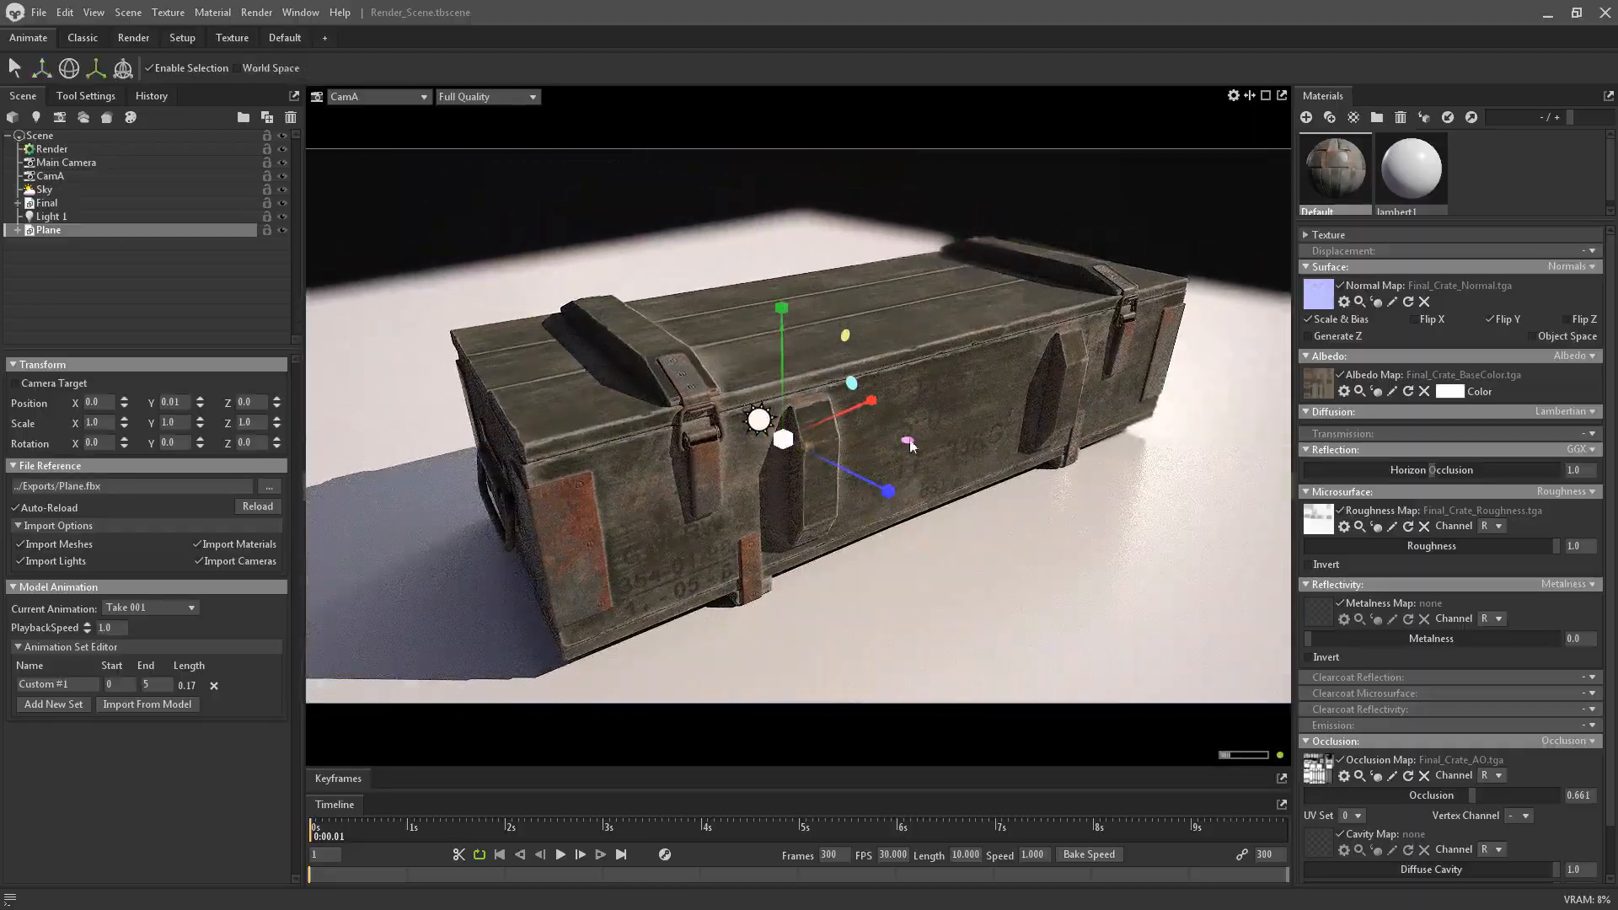
drag(906, 440, 1253, 343)
alt+drag(1167, 328, 978, 340)
Select the Final crate model and frame it closely in the CamA view, collapsing the expanded scene objects
click(974, 342)
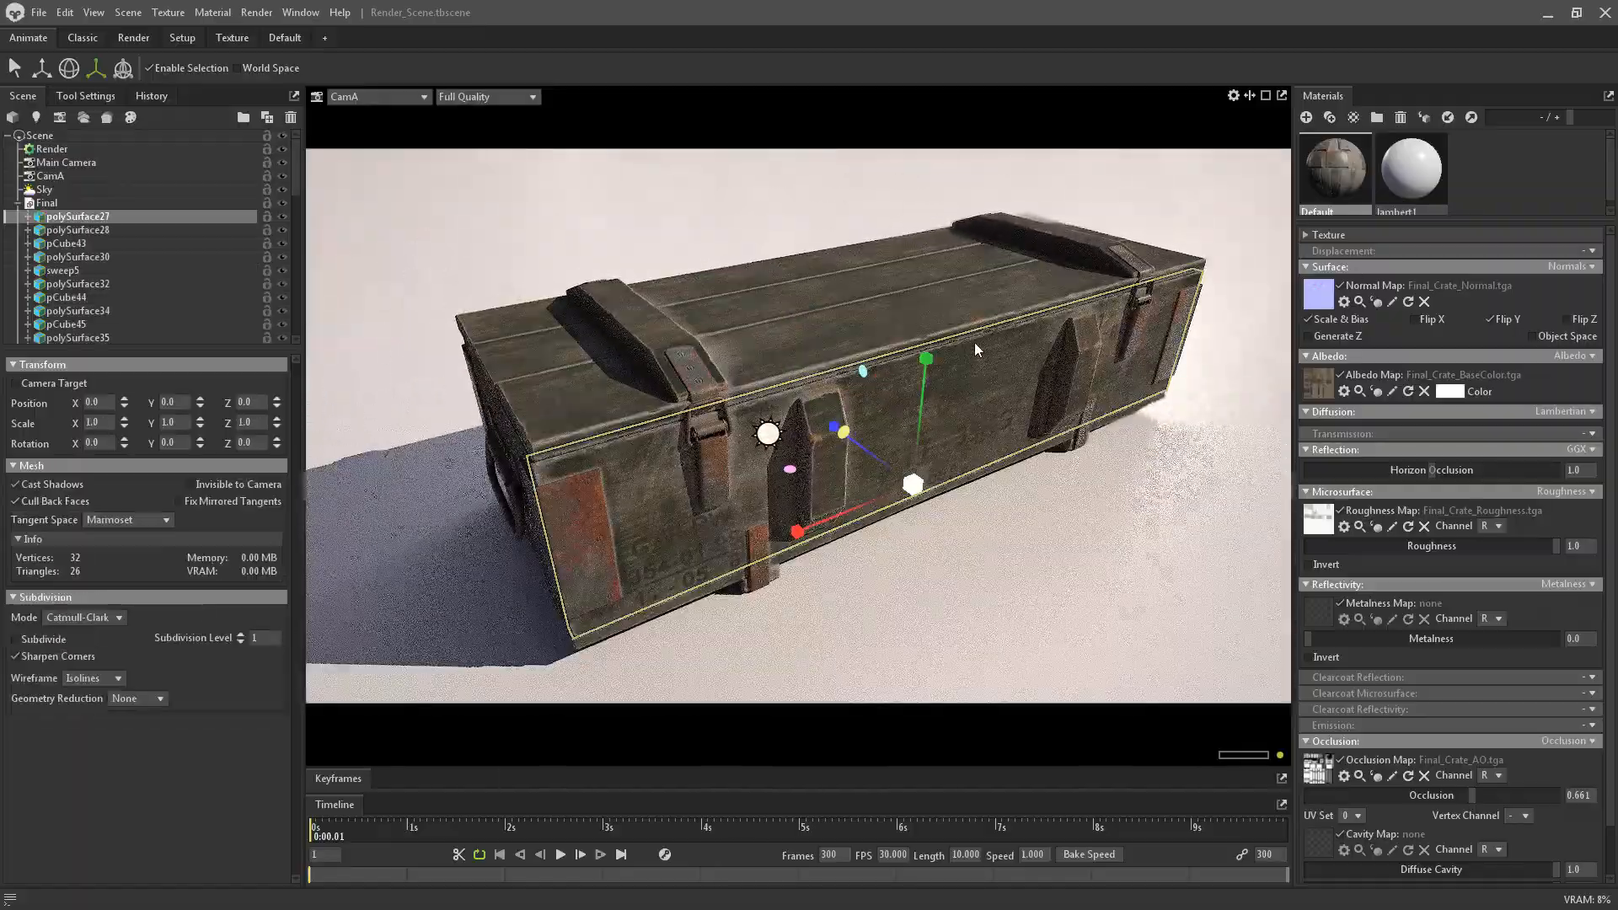
scroll(974, 342, down, 4)
click(1044, 341)
drag(835, 430, 741, 438)
click(642, 442)
key(f)
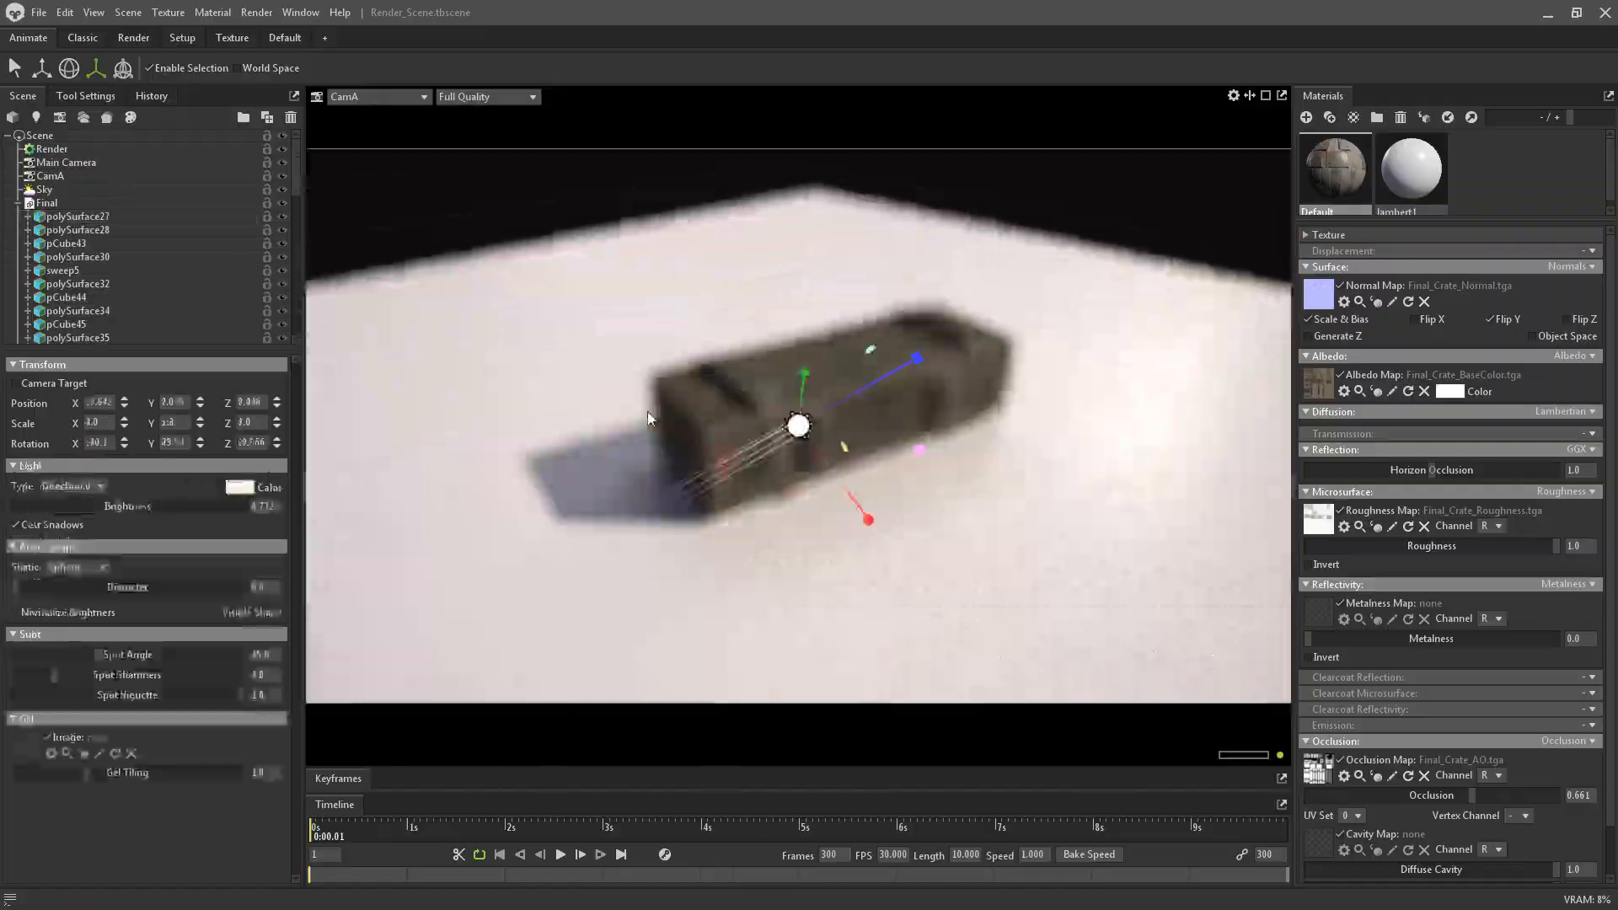
click(45, 204)
click(16, 204)
key(f)
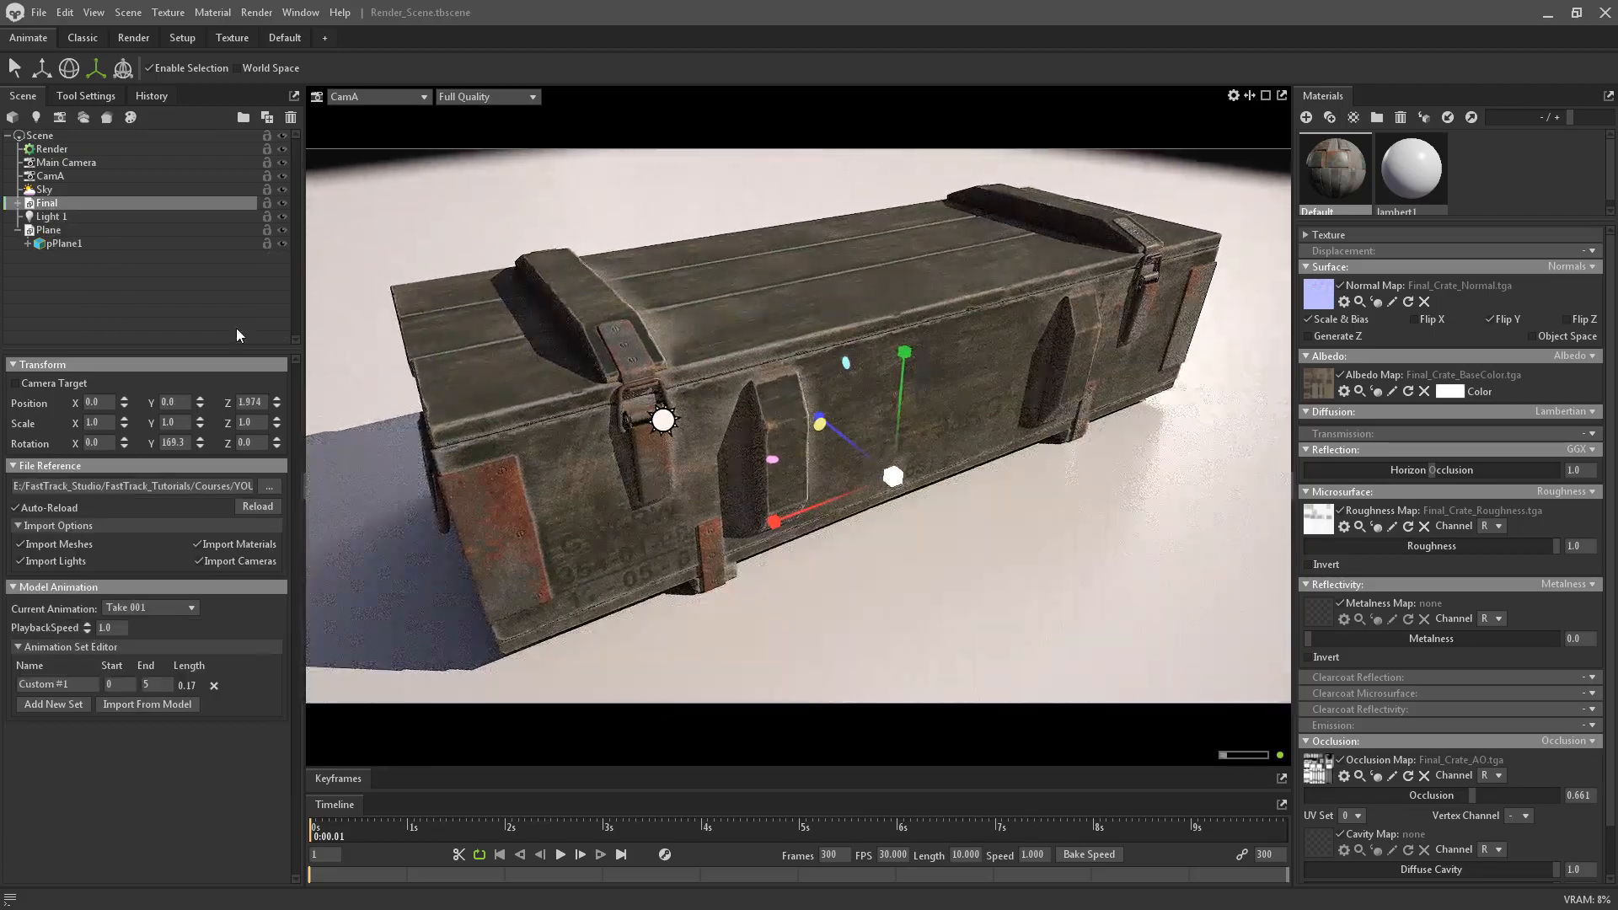
click(18, 229)
Set CamA's depth of field to focus distance 17.6, near blur 0 and far blur 10.41
click(46, 189)
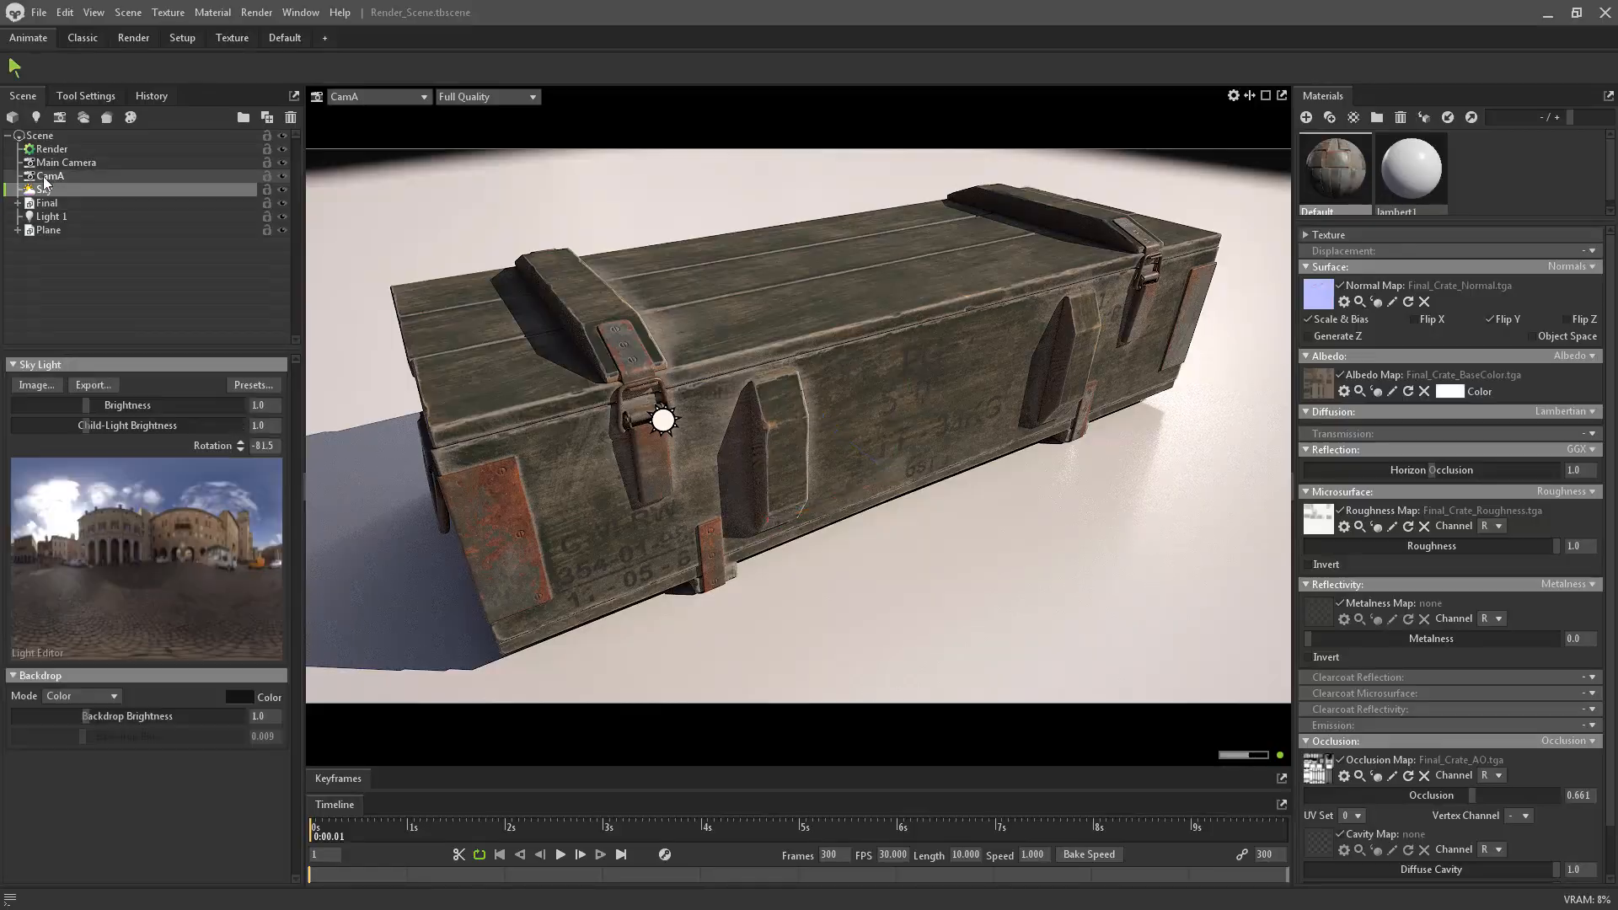
click(49, 175)
scroll(179, 734, down, 3)
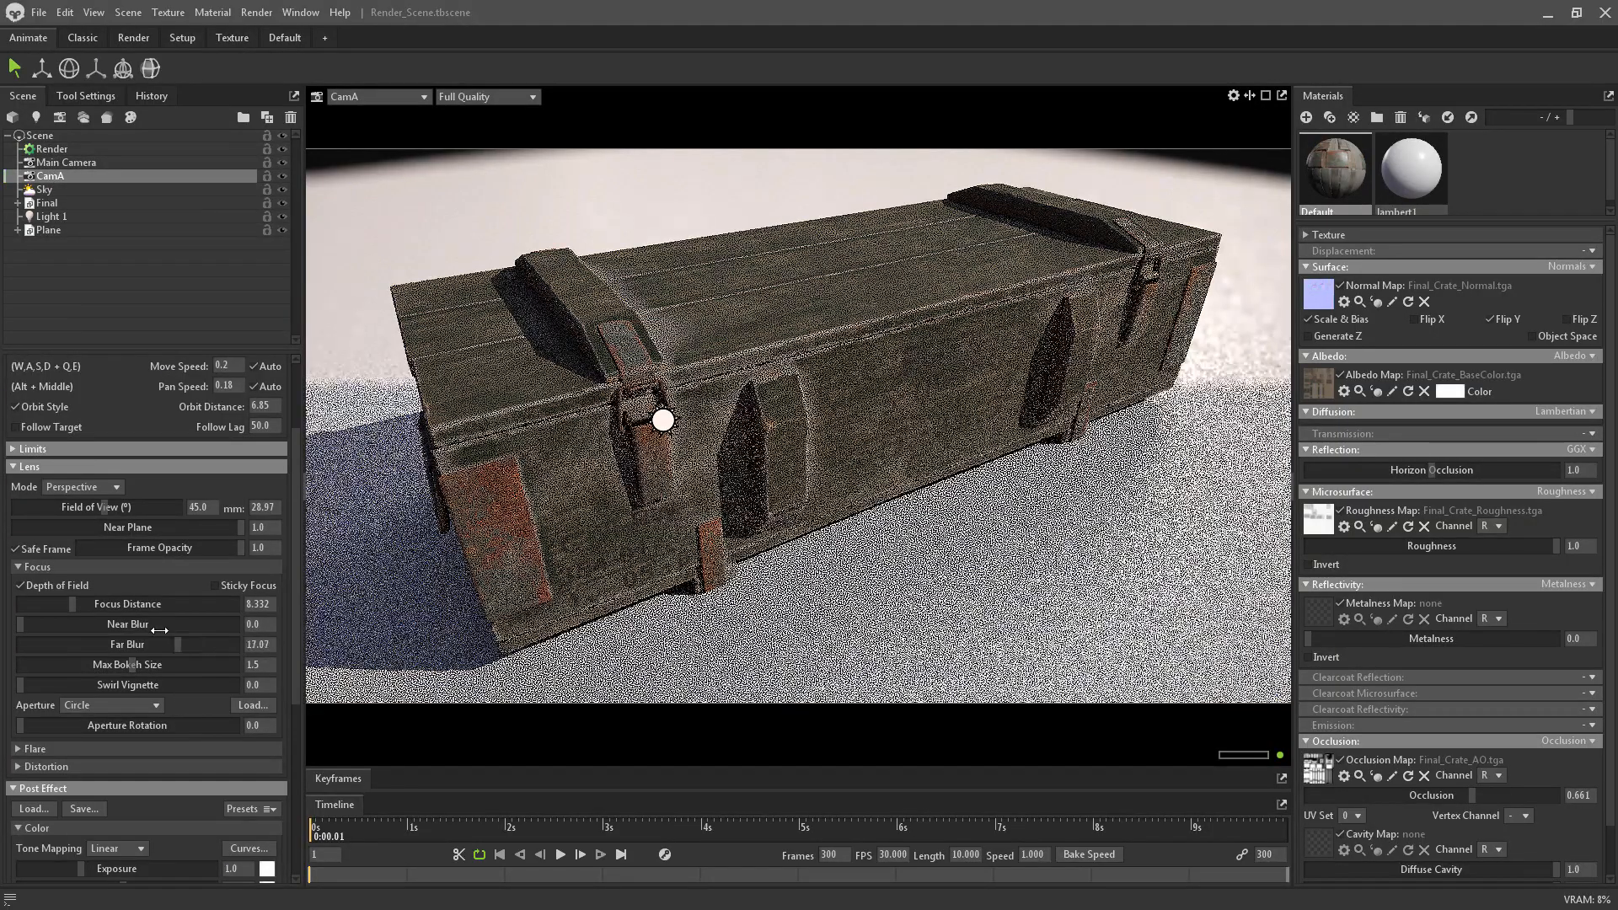
drag(98, 614, 82, 599)
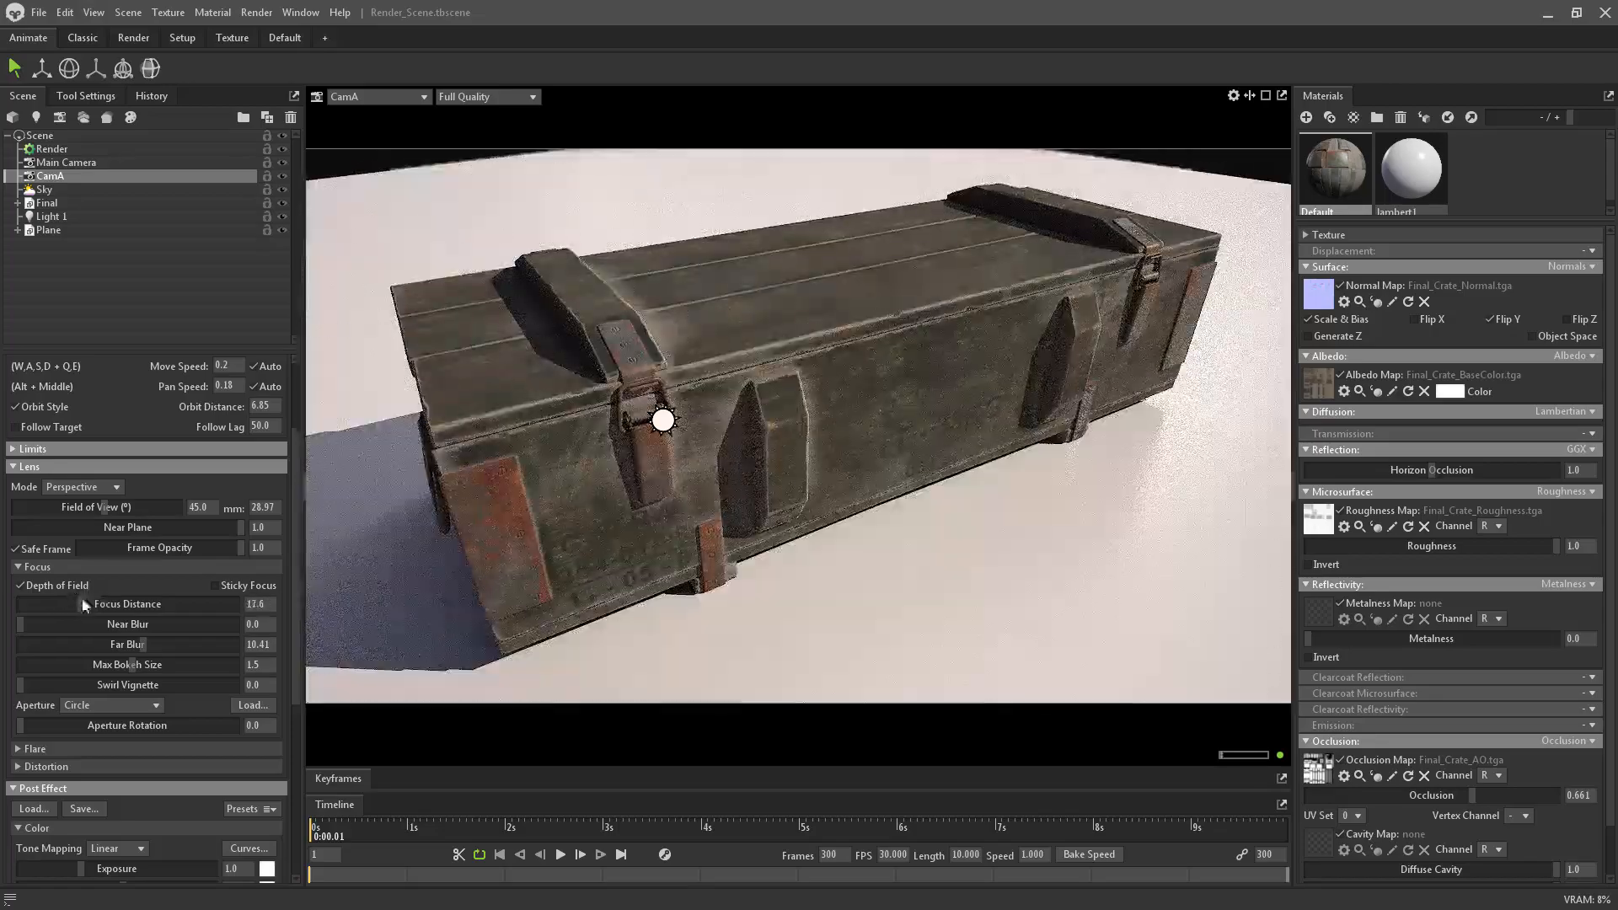
Set CamA's far blur to about 6.235
drag(144, 642, 116, 636)
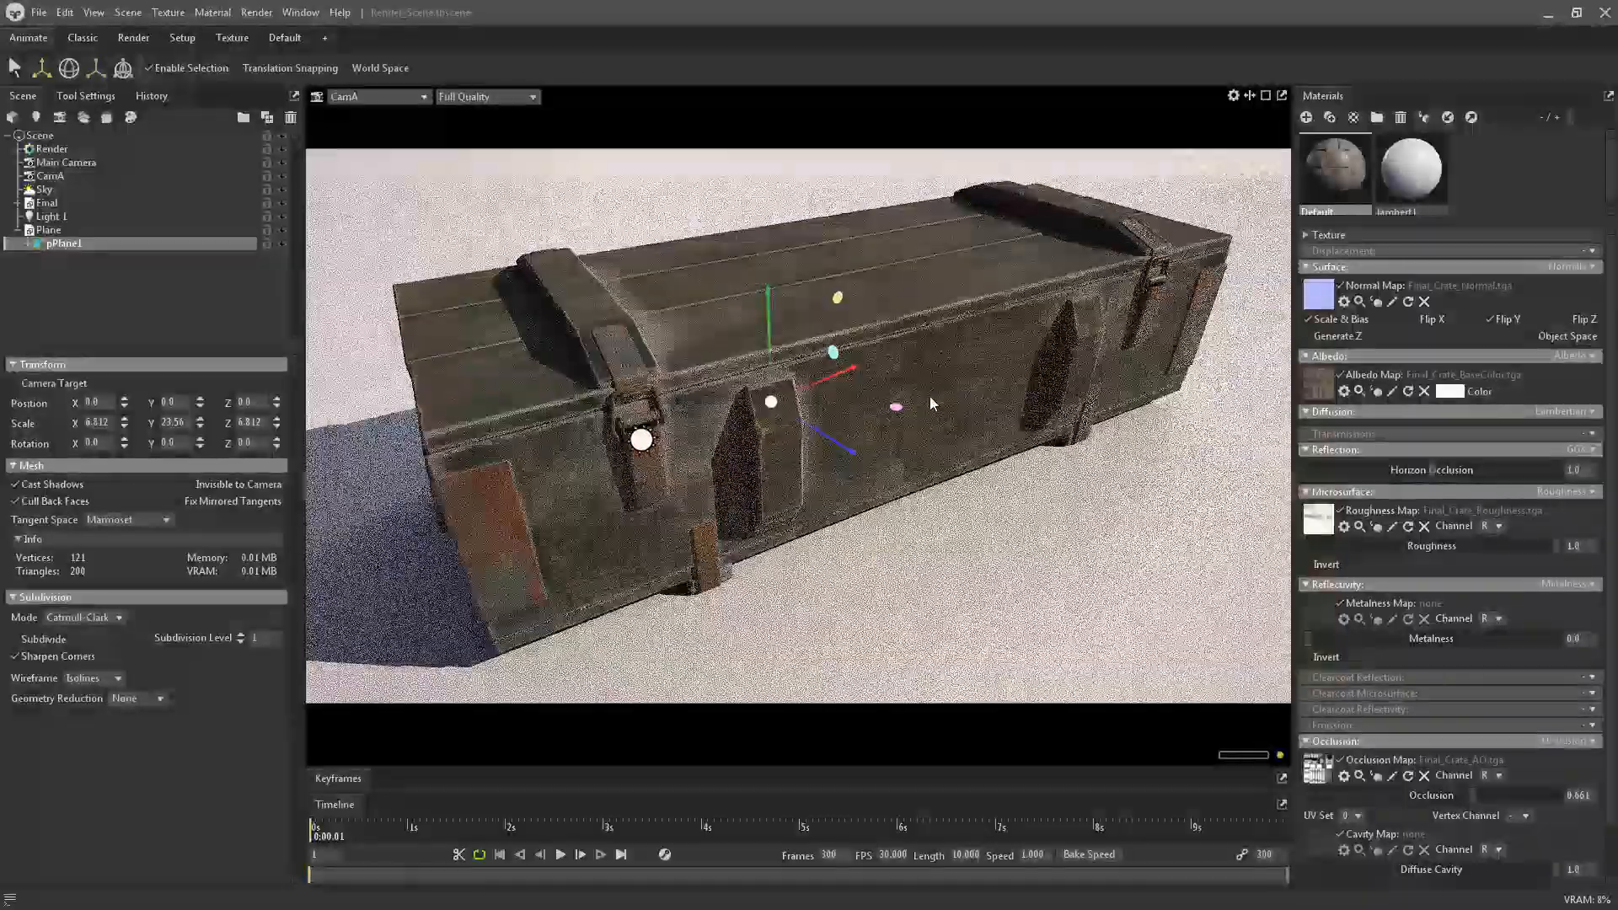
Create a new material, assign it to the ground plane and set its roughness to 0
drag(1448, 221, 1448, 257)
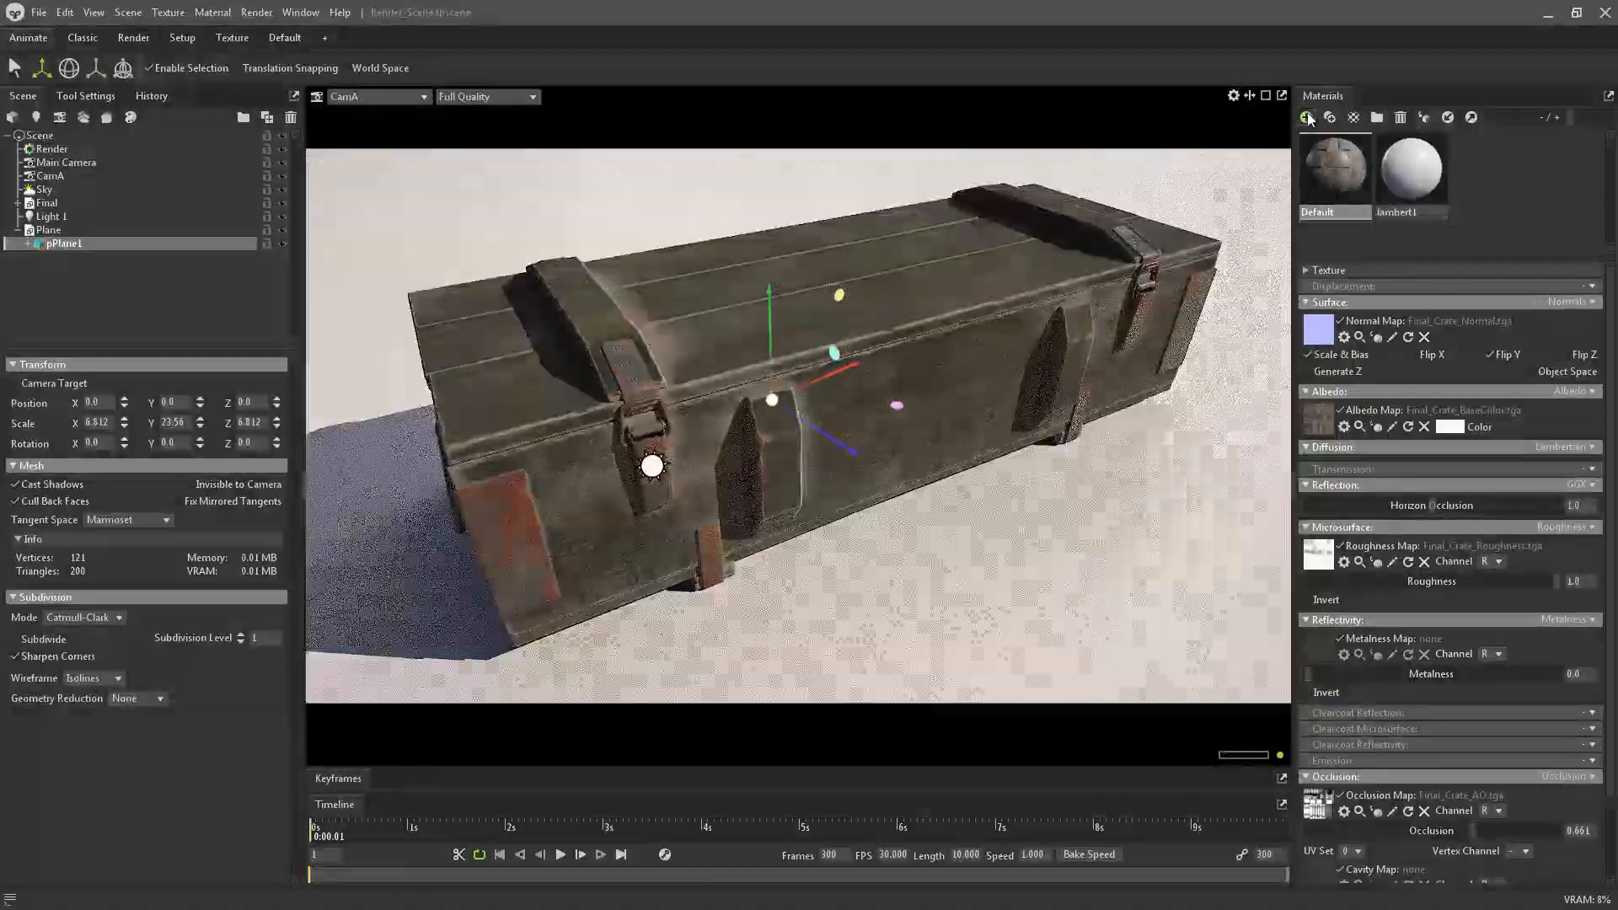
click(1306, 117)
drag(1475, 160, 1171, 570)
drag(1382, 582, 1307, 582)
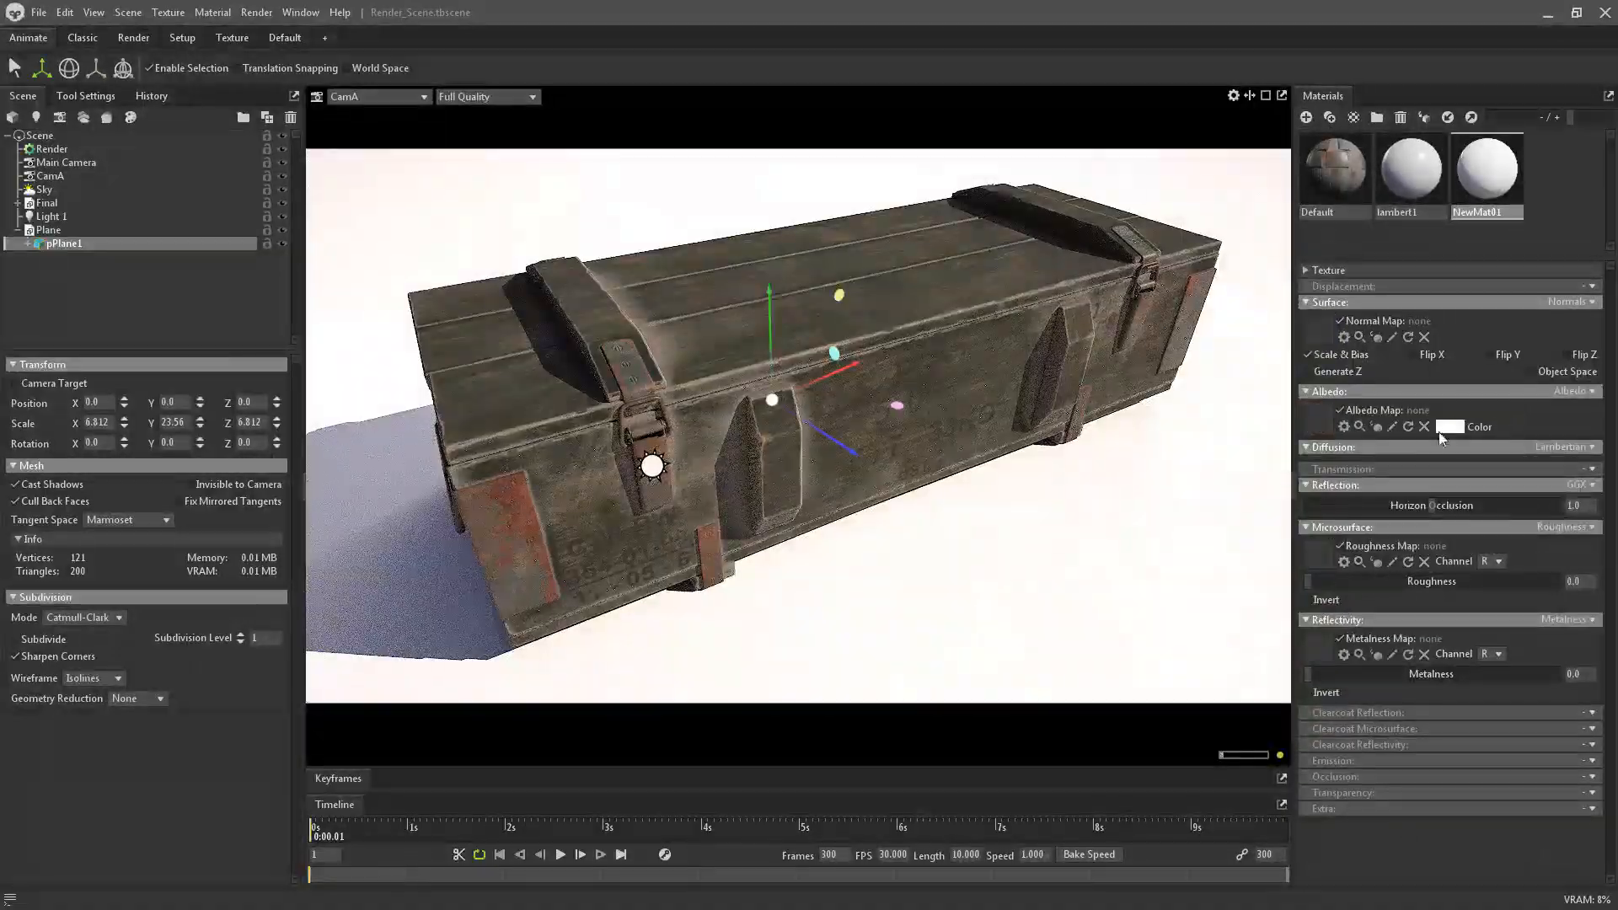
Set the ground material's albedo color to light gray bfbfbf and its roughness to 0.085
click(1449, 426)
drag(882, 406, 887, 422)
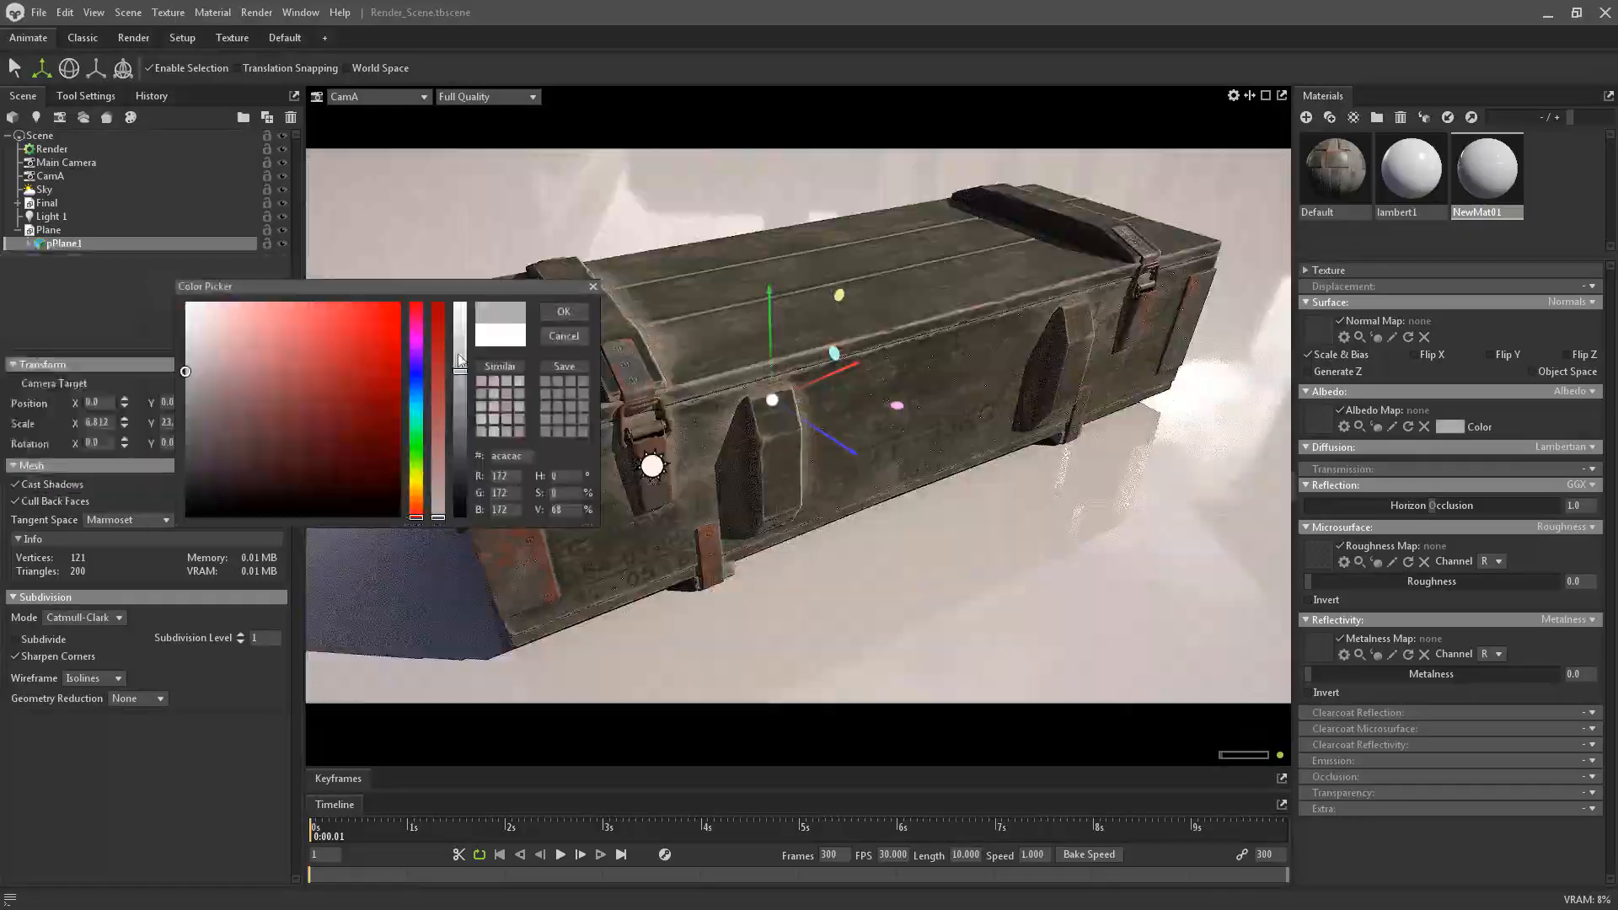
drag(337, 290, 174, 268)
drag(311, 349, 305, 346)
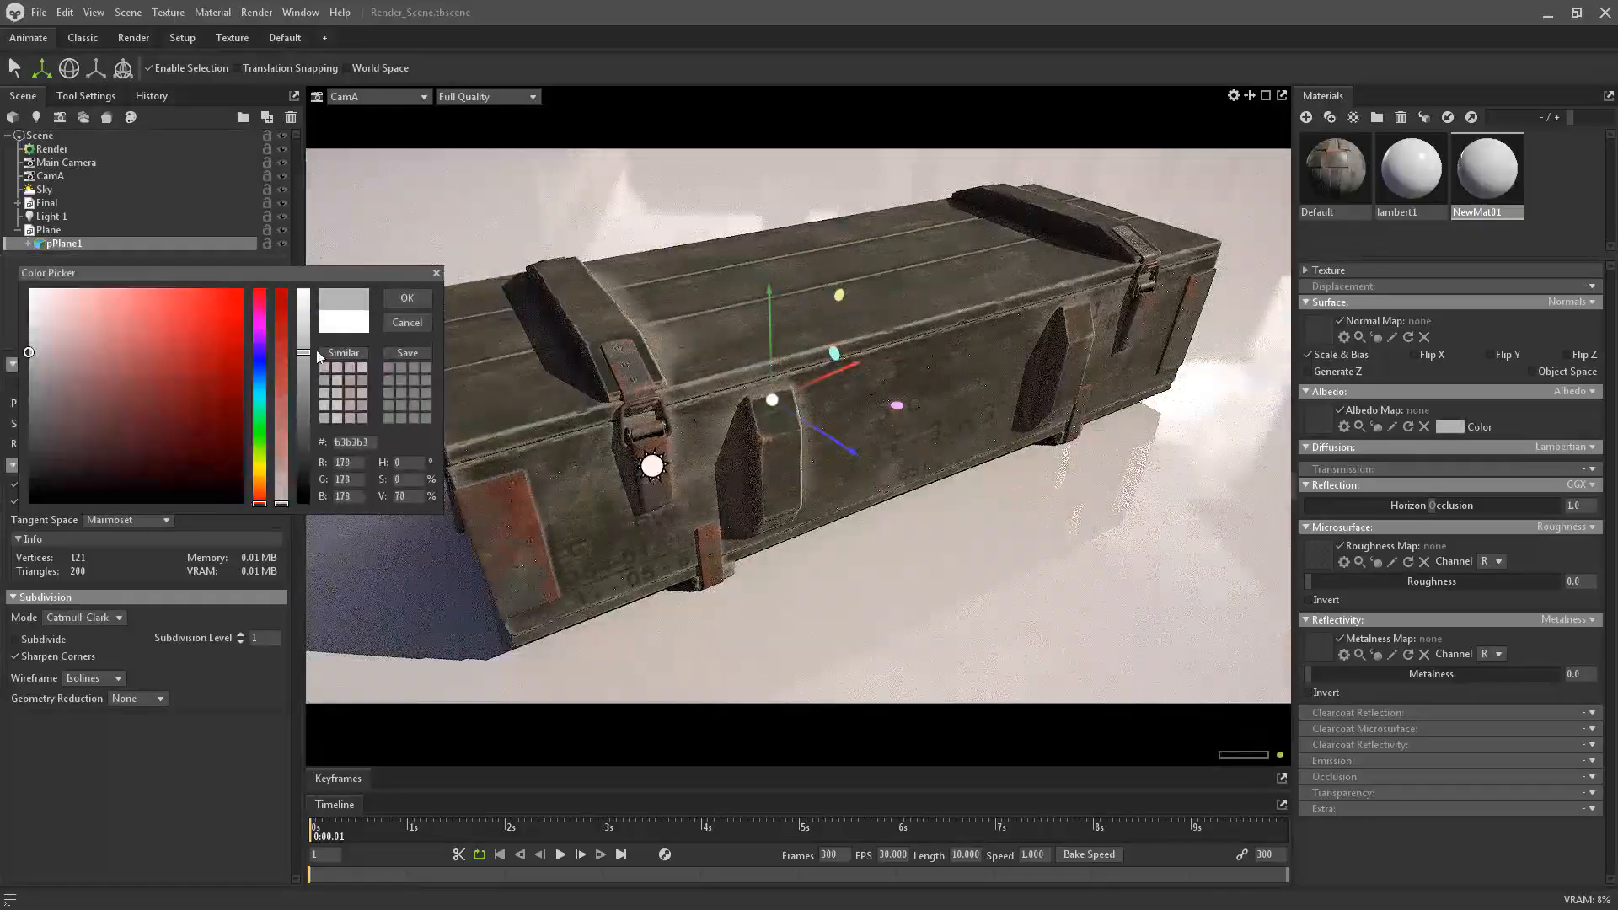
click(417, 296)
drag(1309, 581, 1328, 582)
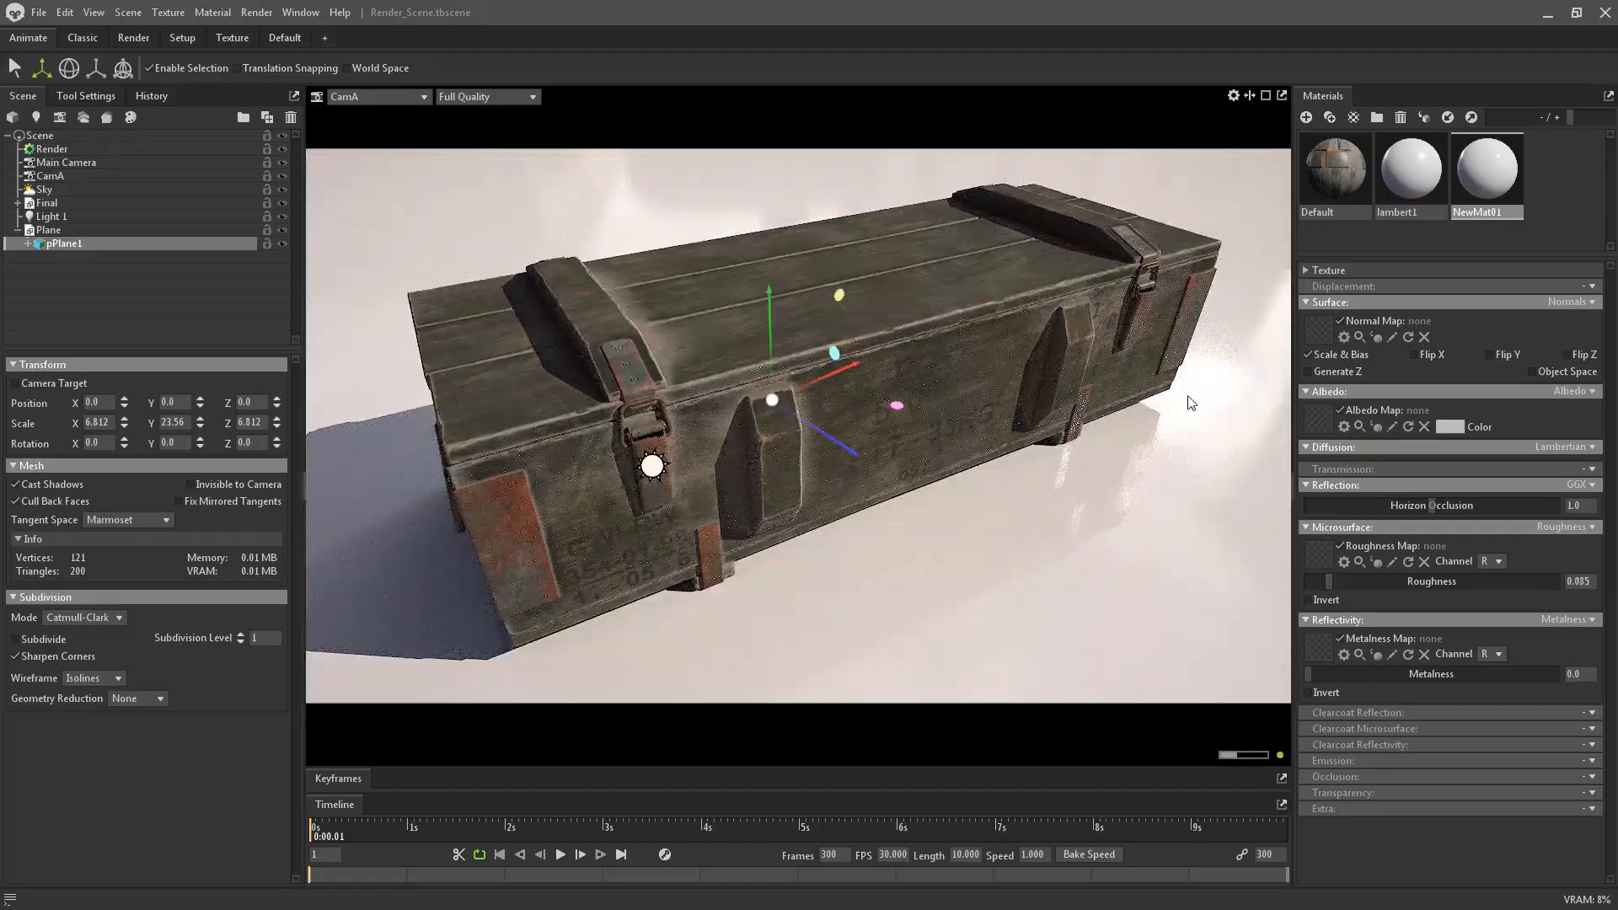
Tint the ground material's albedo color to a pale bluish gray, about c7ced6
click(1449, 426)
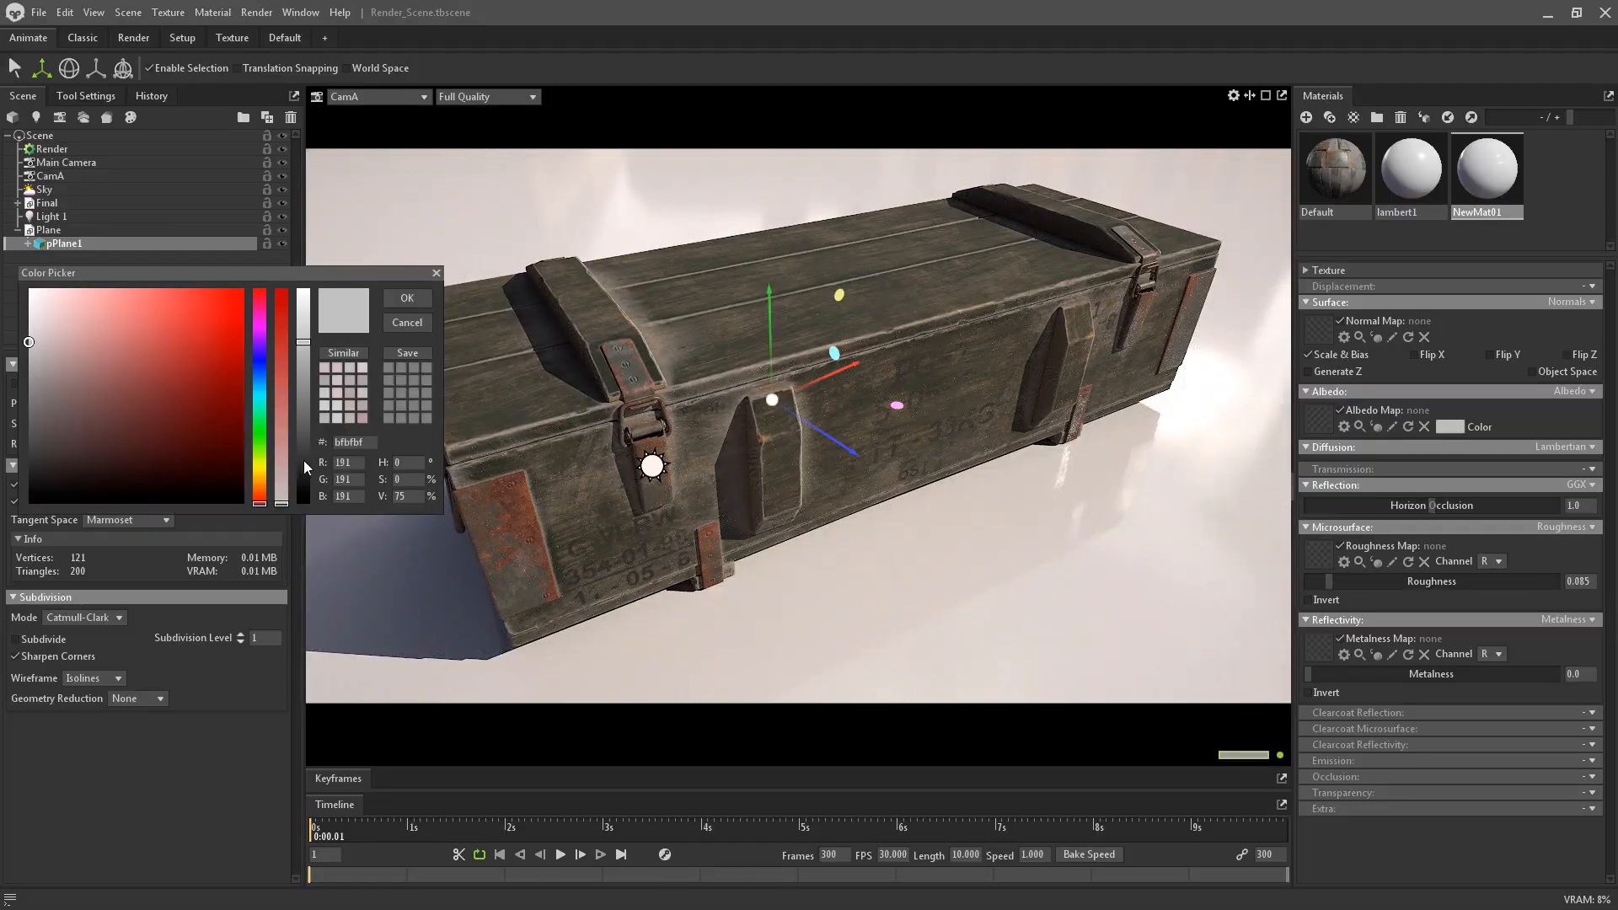
drag(304, 461, 302, 334)
click(259, 382)
drag(42, 339, 46, 332)
drag(260, 381, 303, 319)
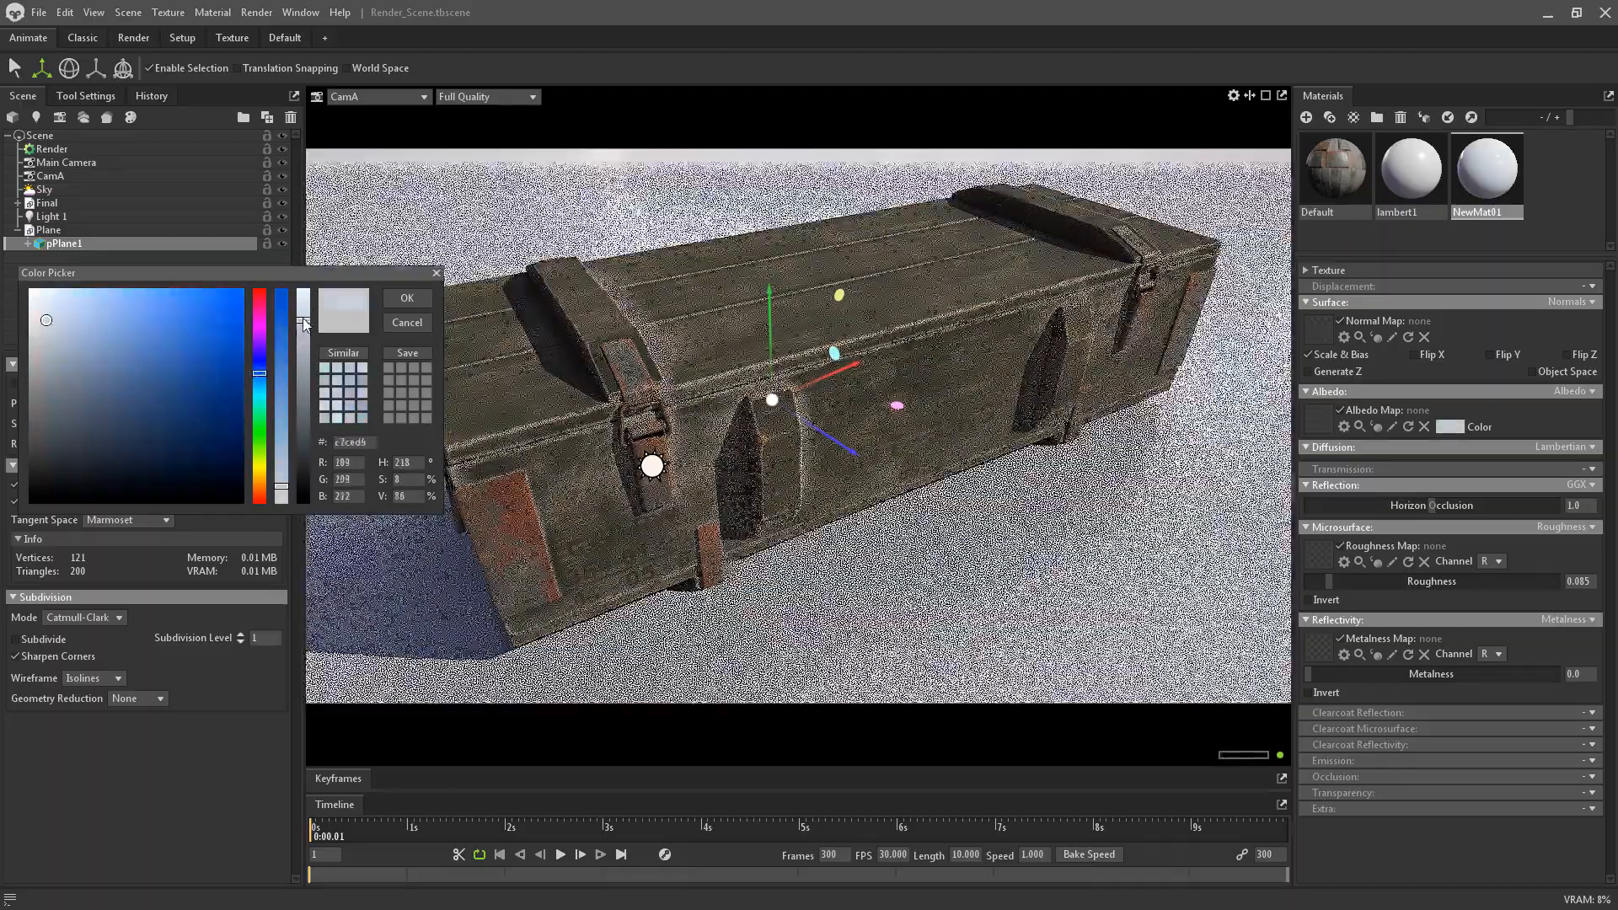
click(407, 298)
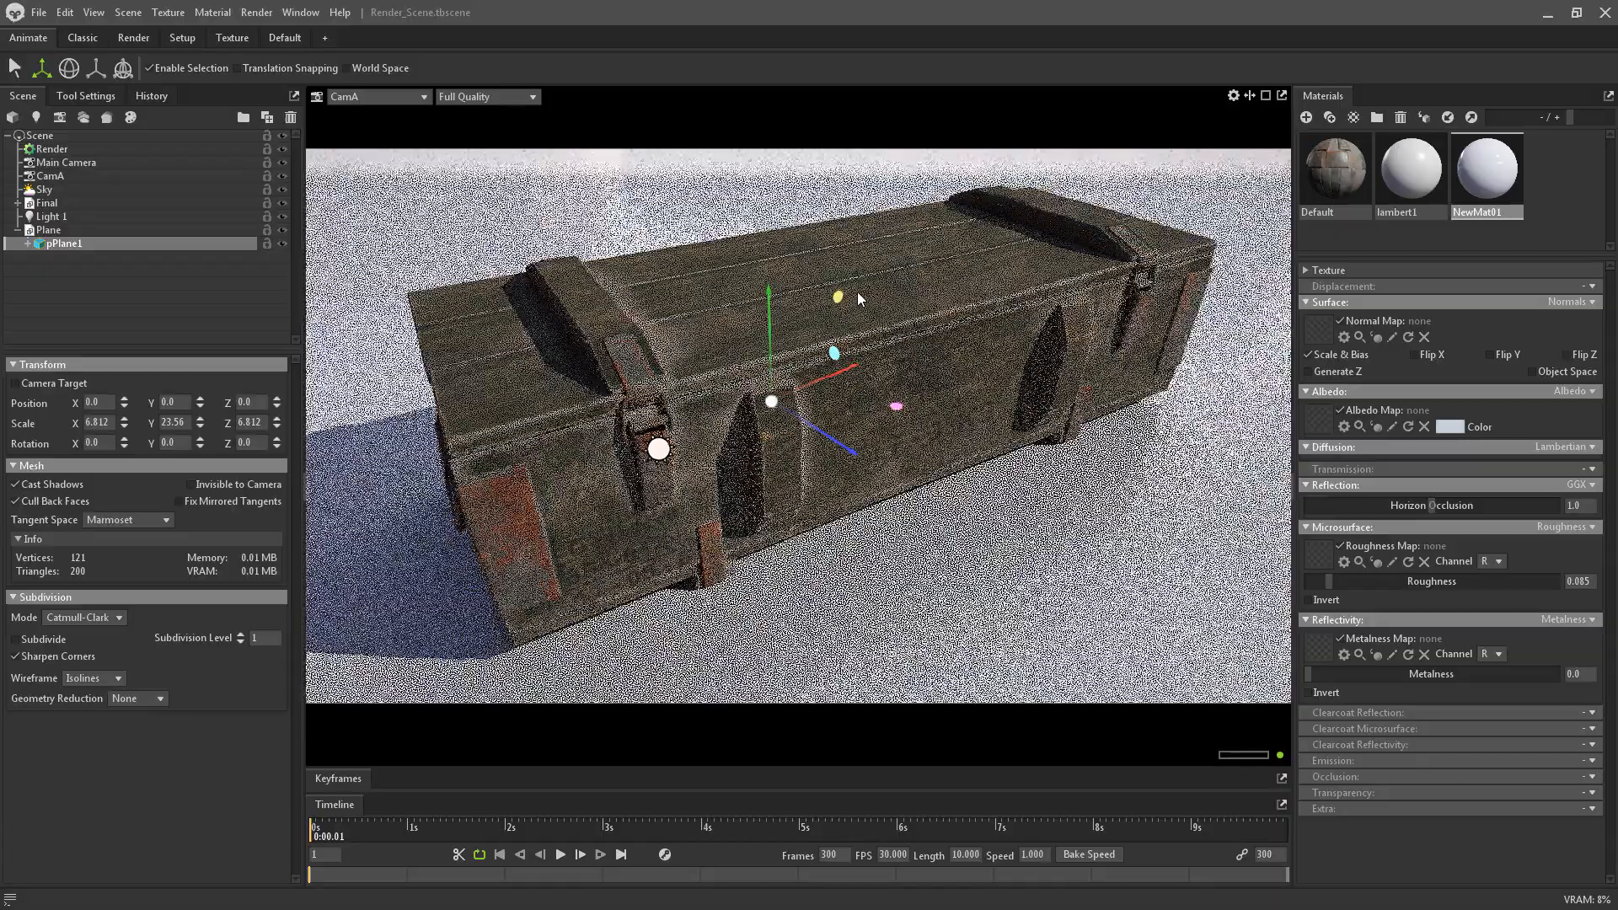
middle_drag(857, 293, 859, 301)
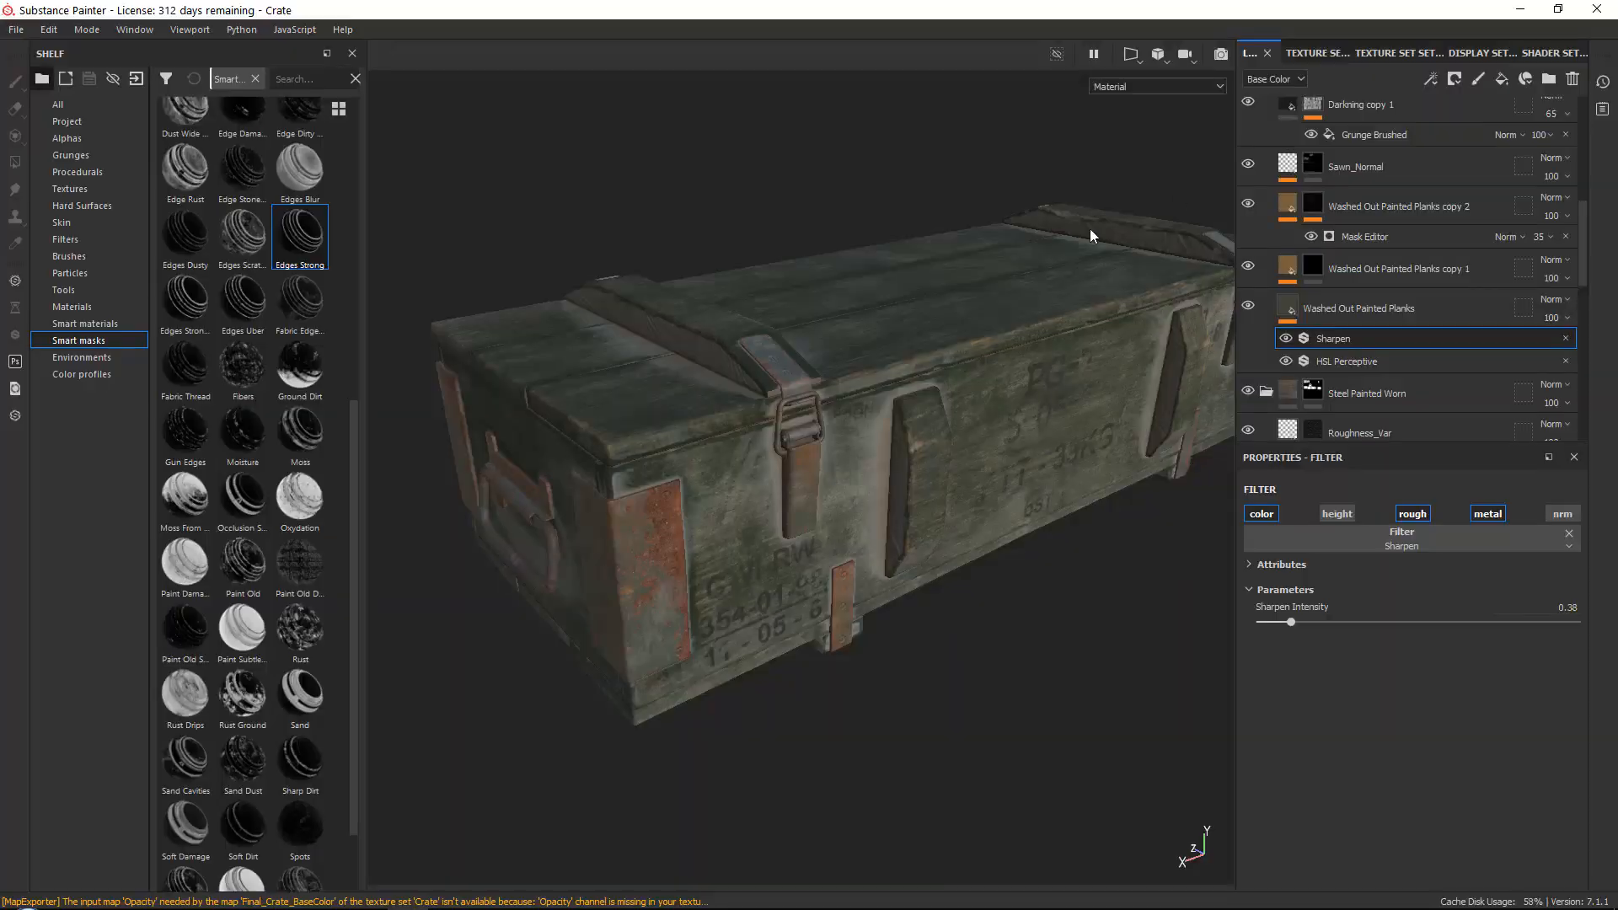
Switch to Substance Painter, set the Text fill layer's opacity to 100 and darken its base color to near-black
scroll(1297, 253, up, 3)
click(1405, 240)
click(1566, 257)
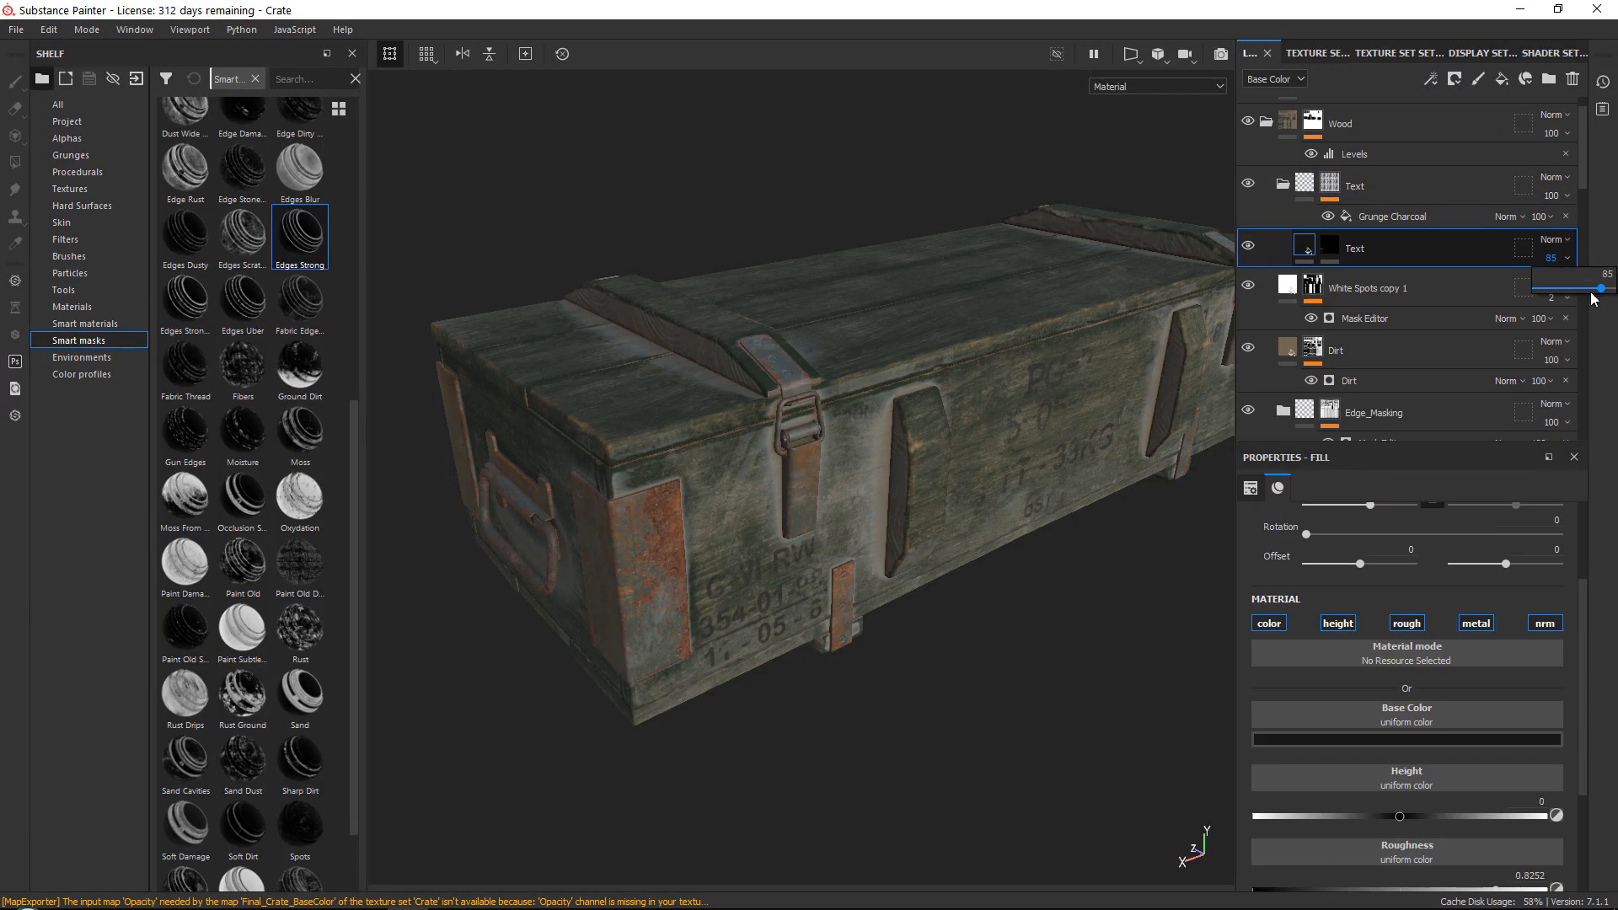
click(1323, 741)
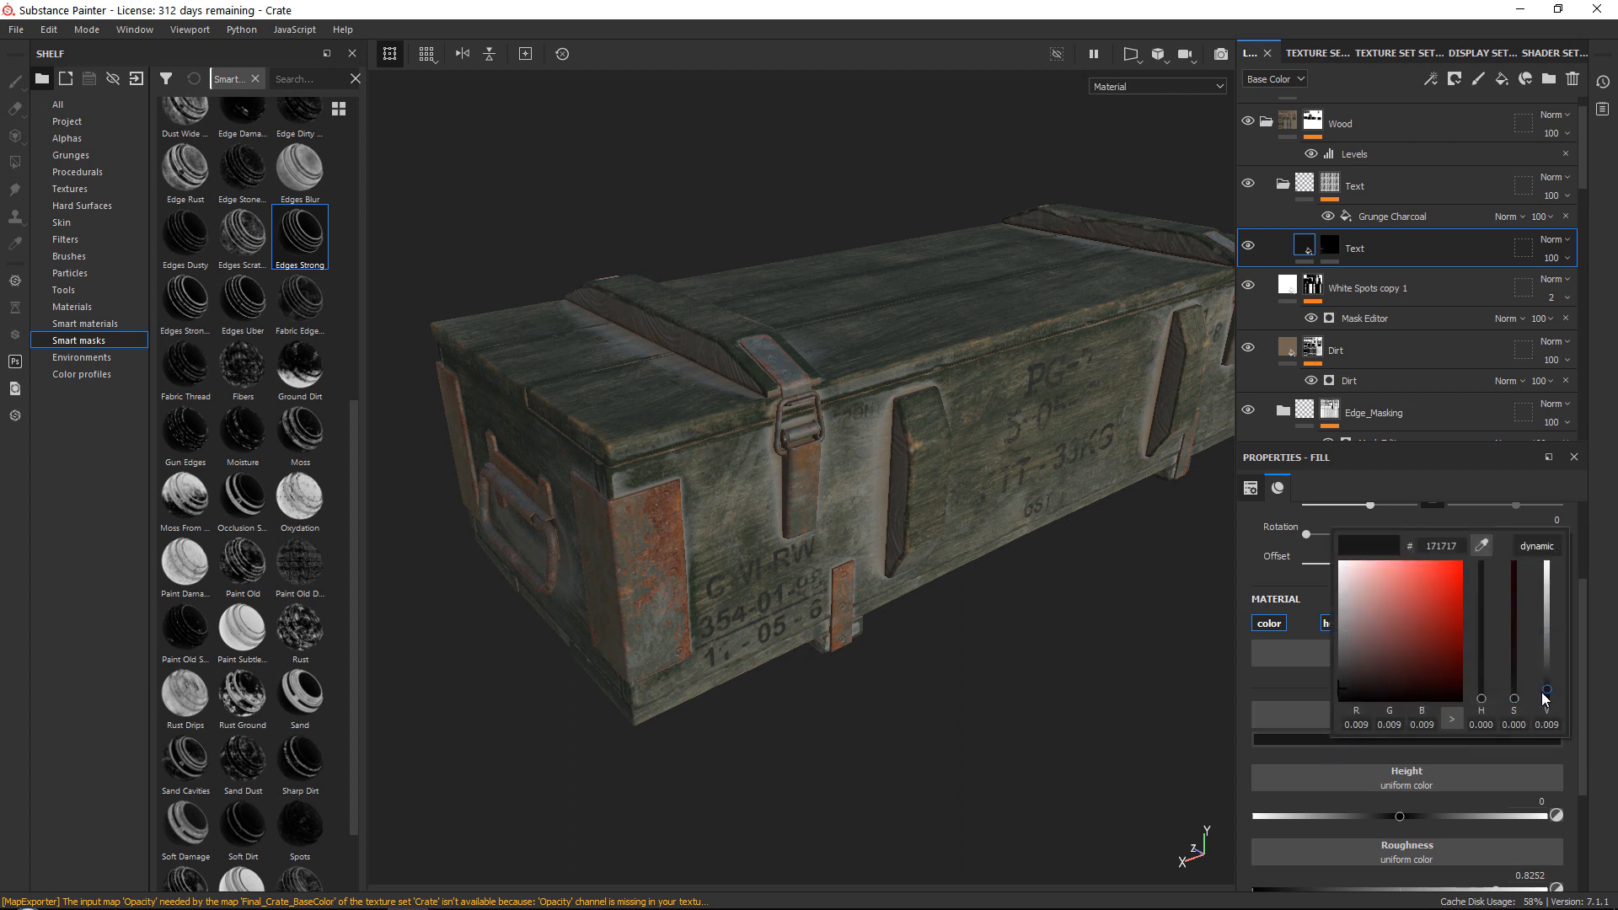
click(1074, 653)
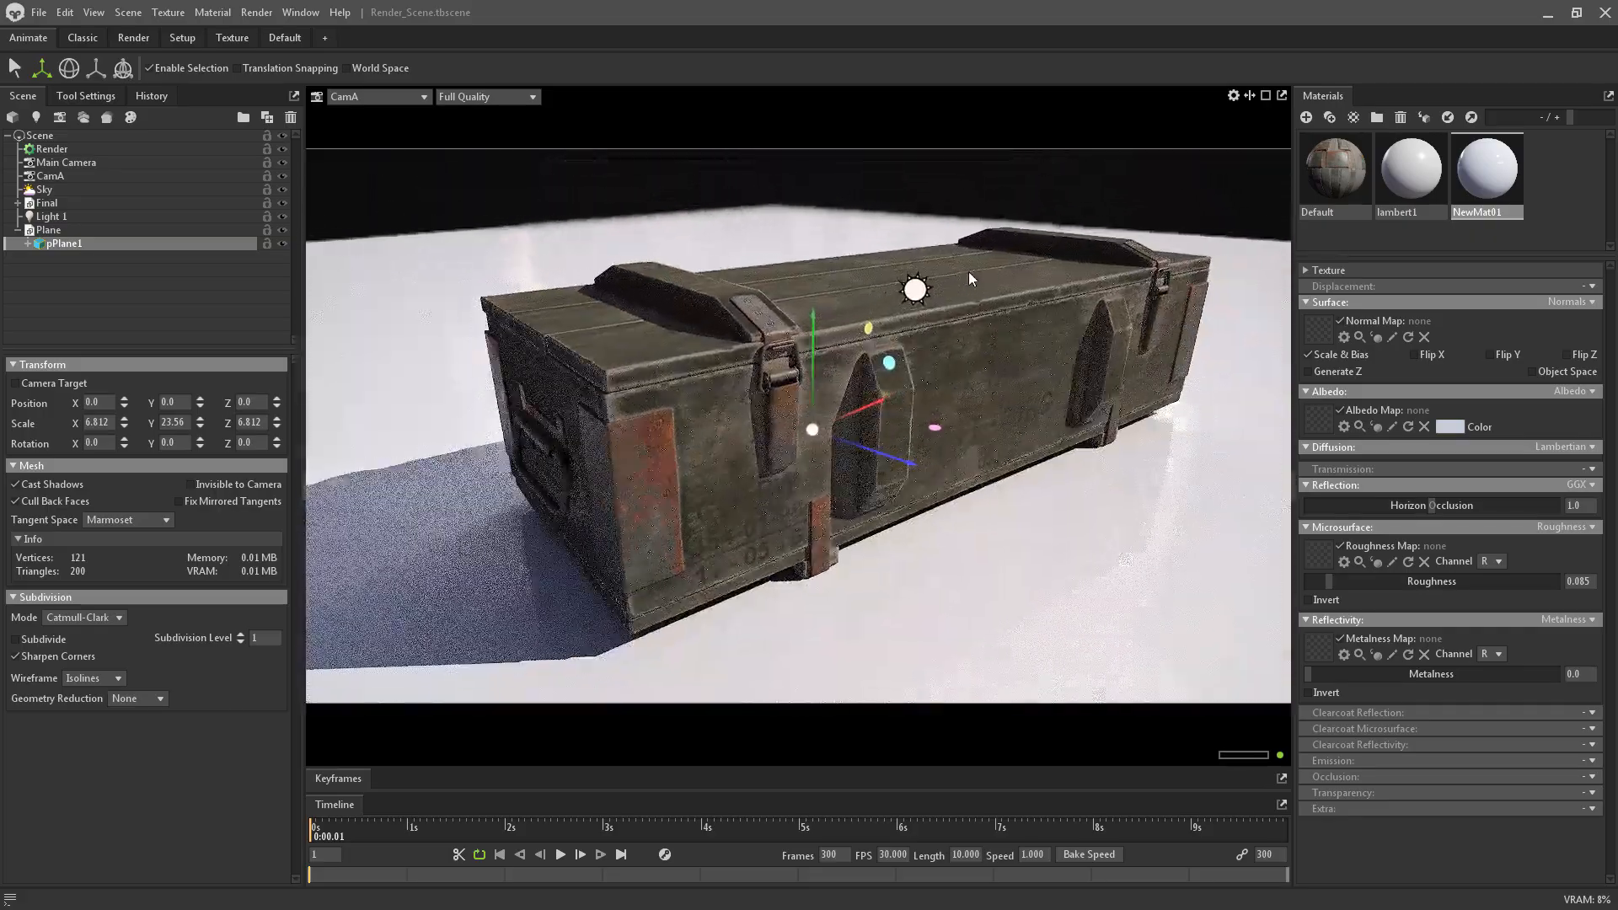
Switch to Marmoset Toolbag and lighten the Sky's backdrop color, matching it to the NewMat01 ground material's albedo color
click(43, 189)
click(239, 696)
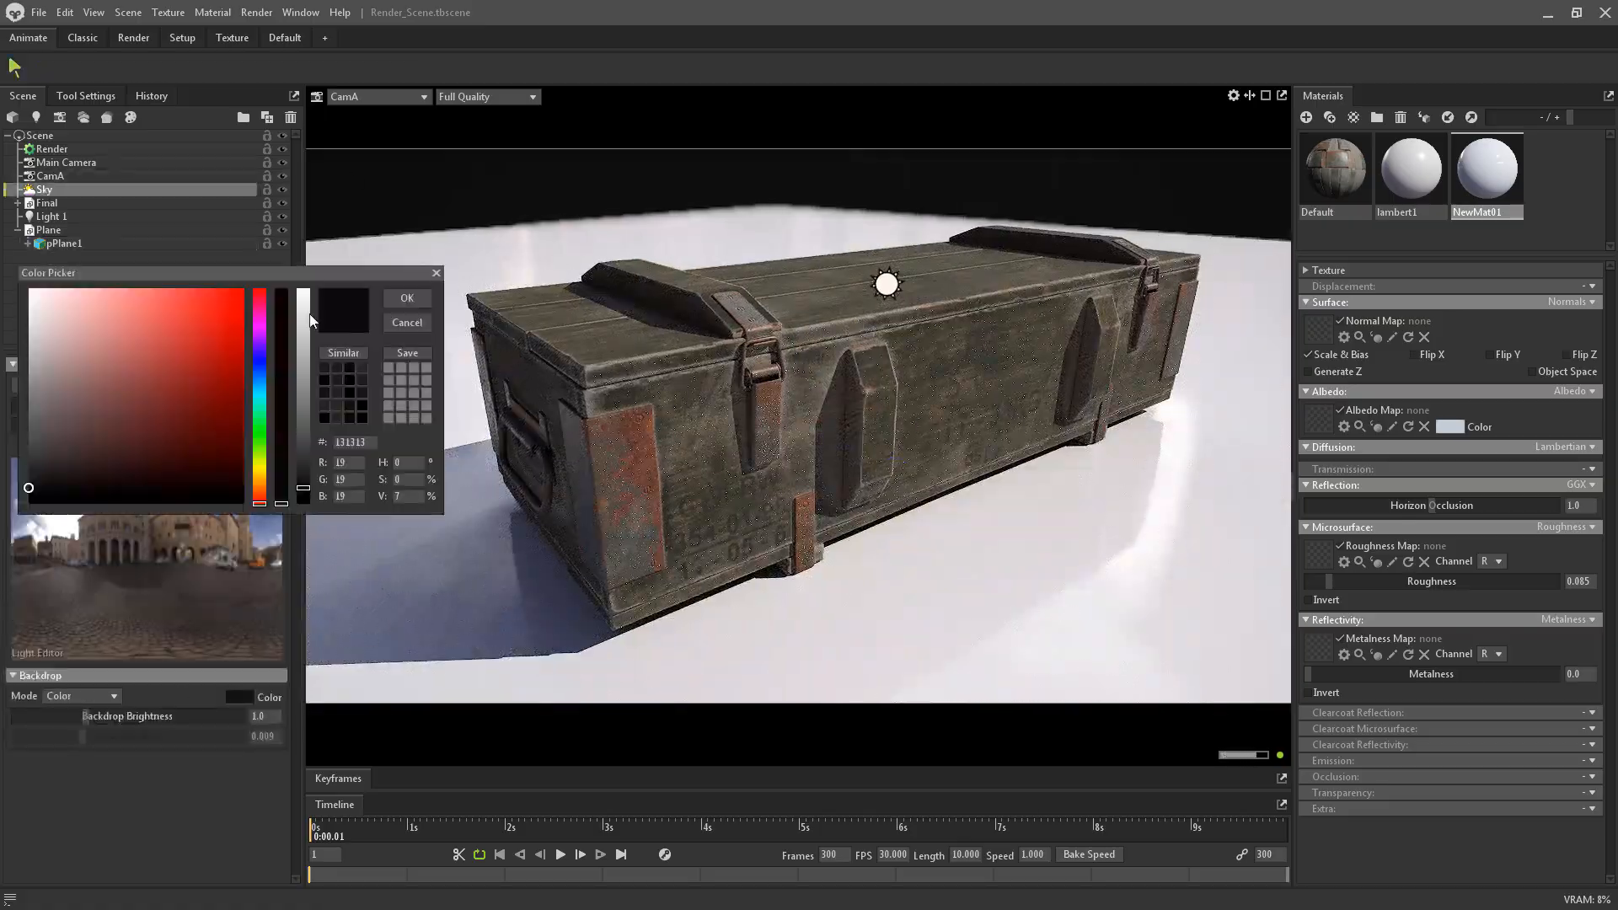
drag(302, 320, 293, 226)
drag(310, 302, 305, 322)
click(62, 234)
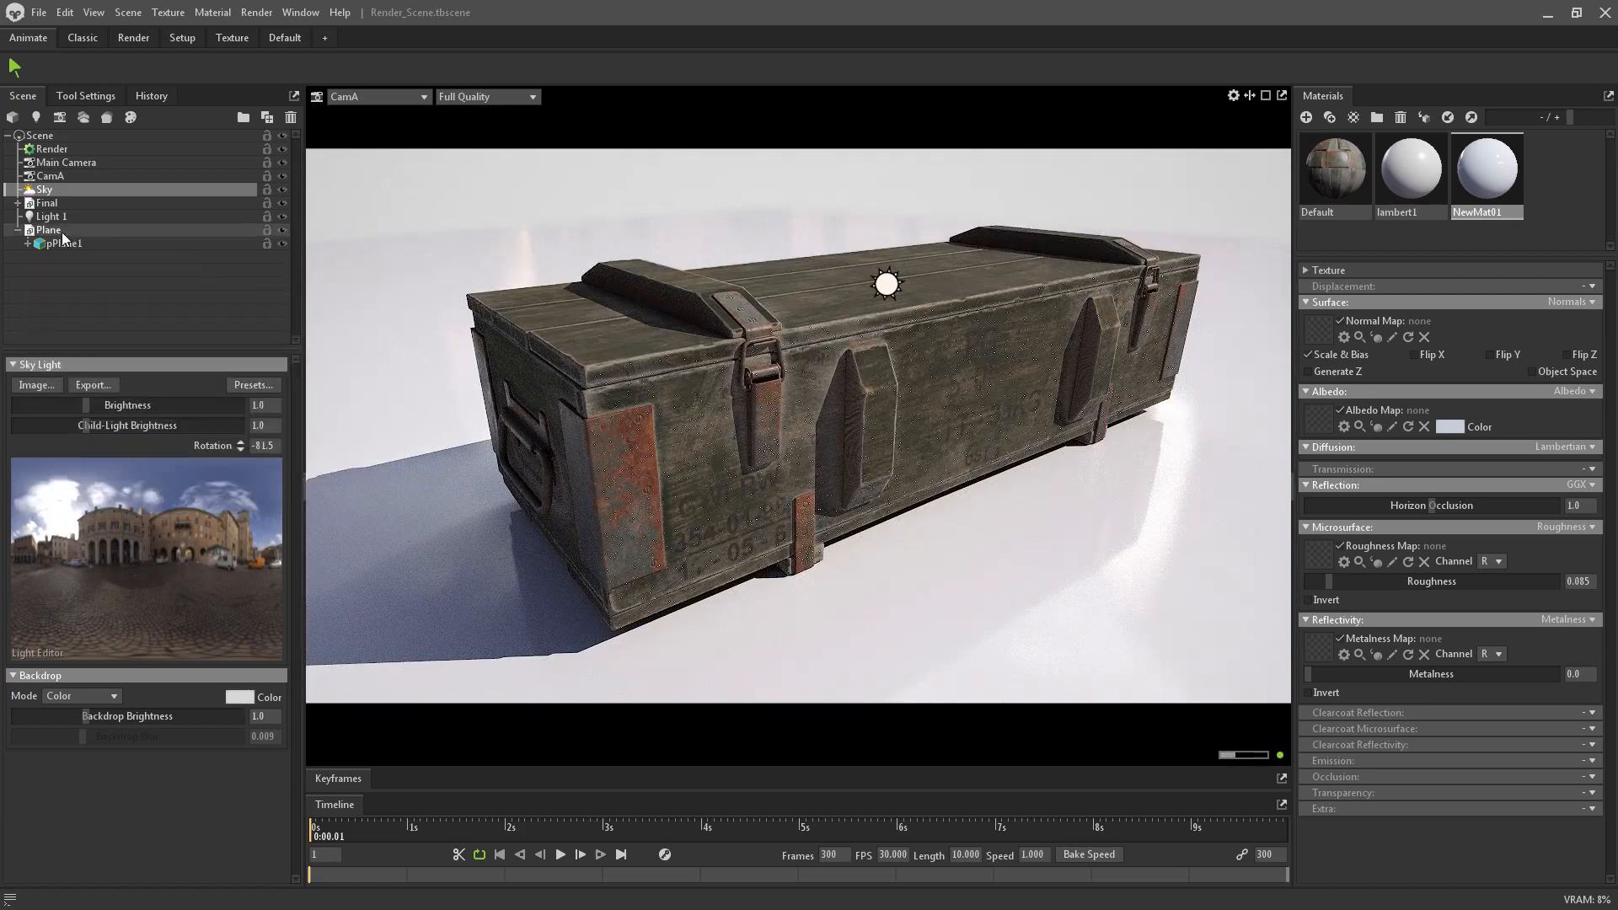
click(1450, 427)
click(407, 298)
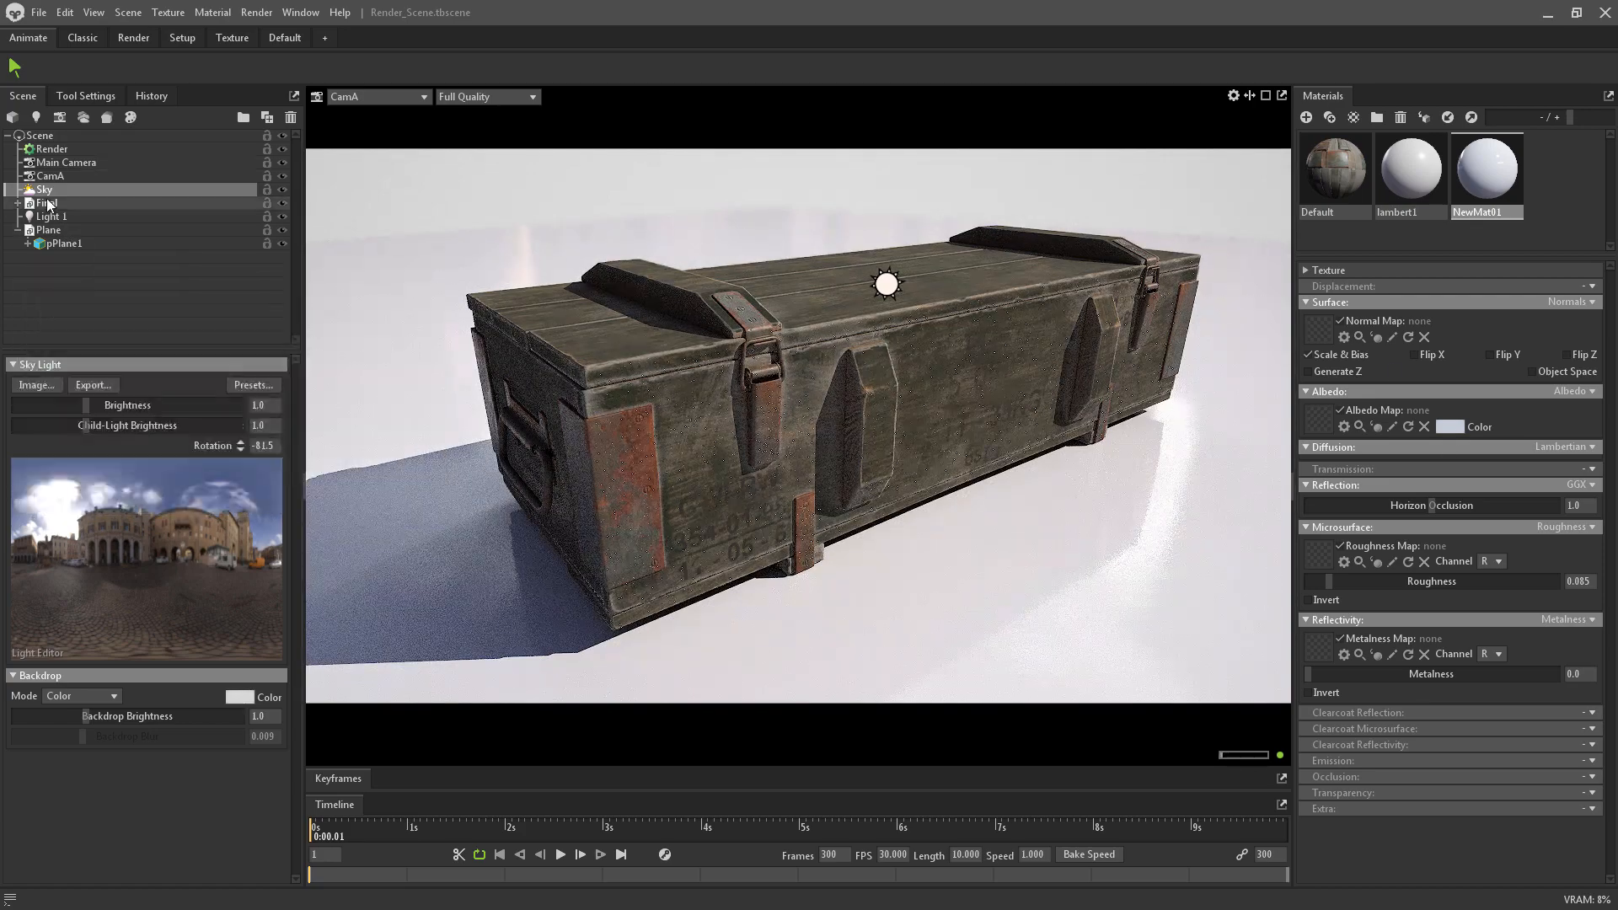
click(239, 696)
click(393, 292)
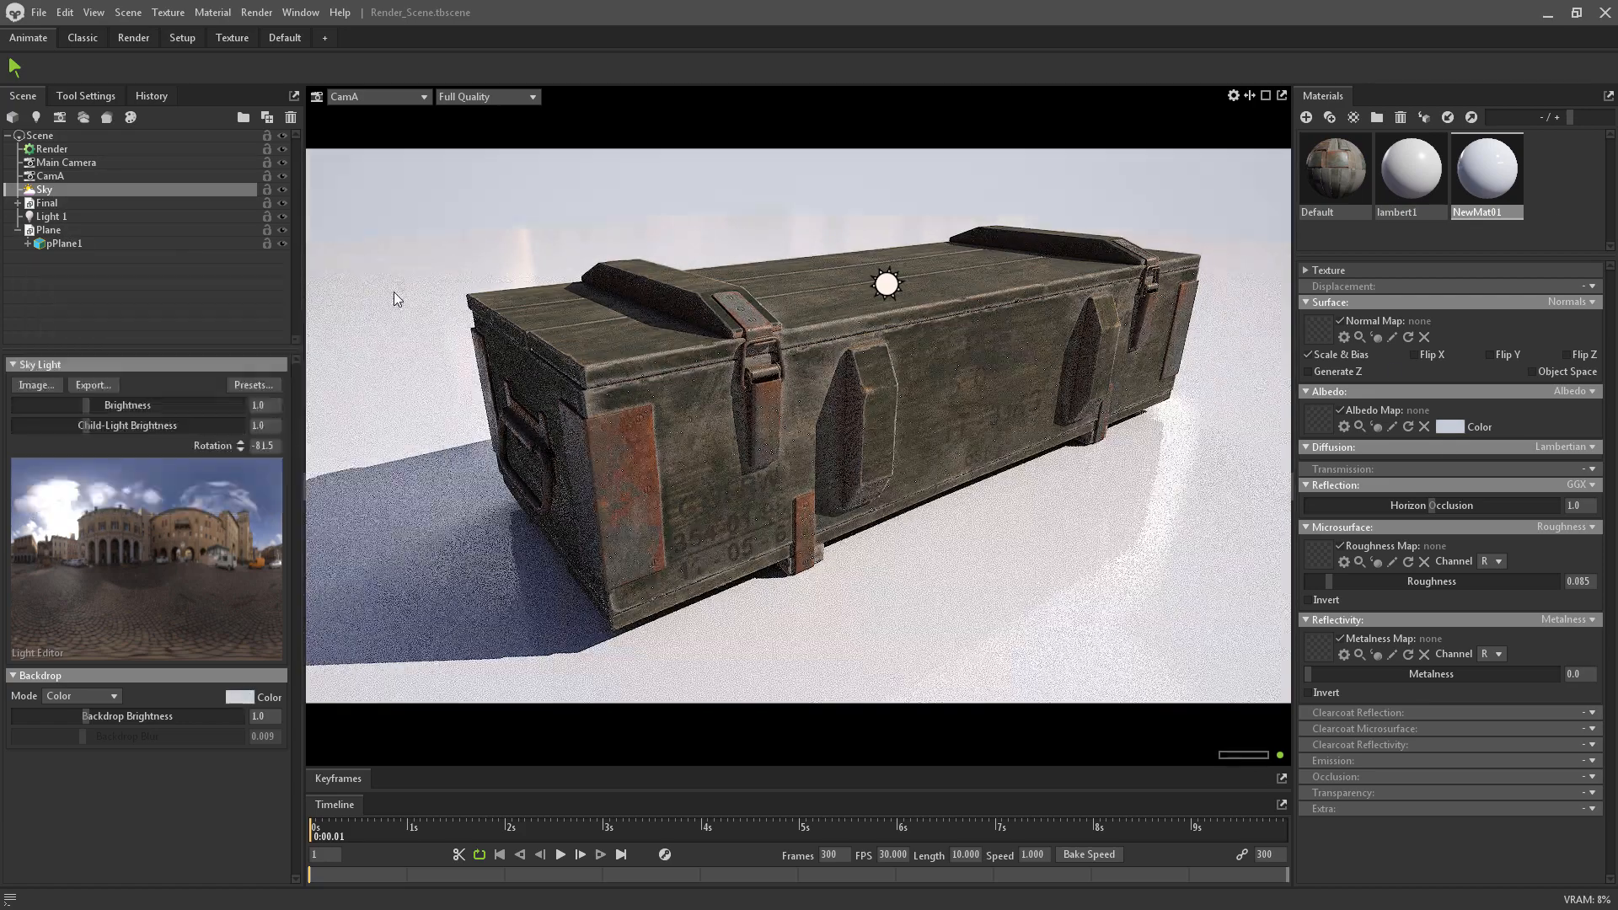
Desaturate and slightly darken the sky backdrop color to cbcdcf
click(239, 696)
drag(279, 489, 280, 502)
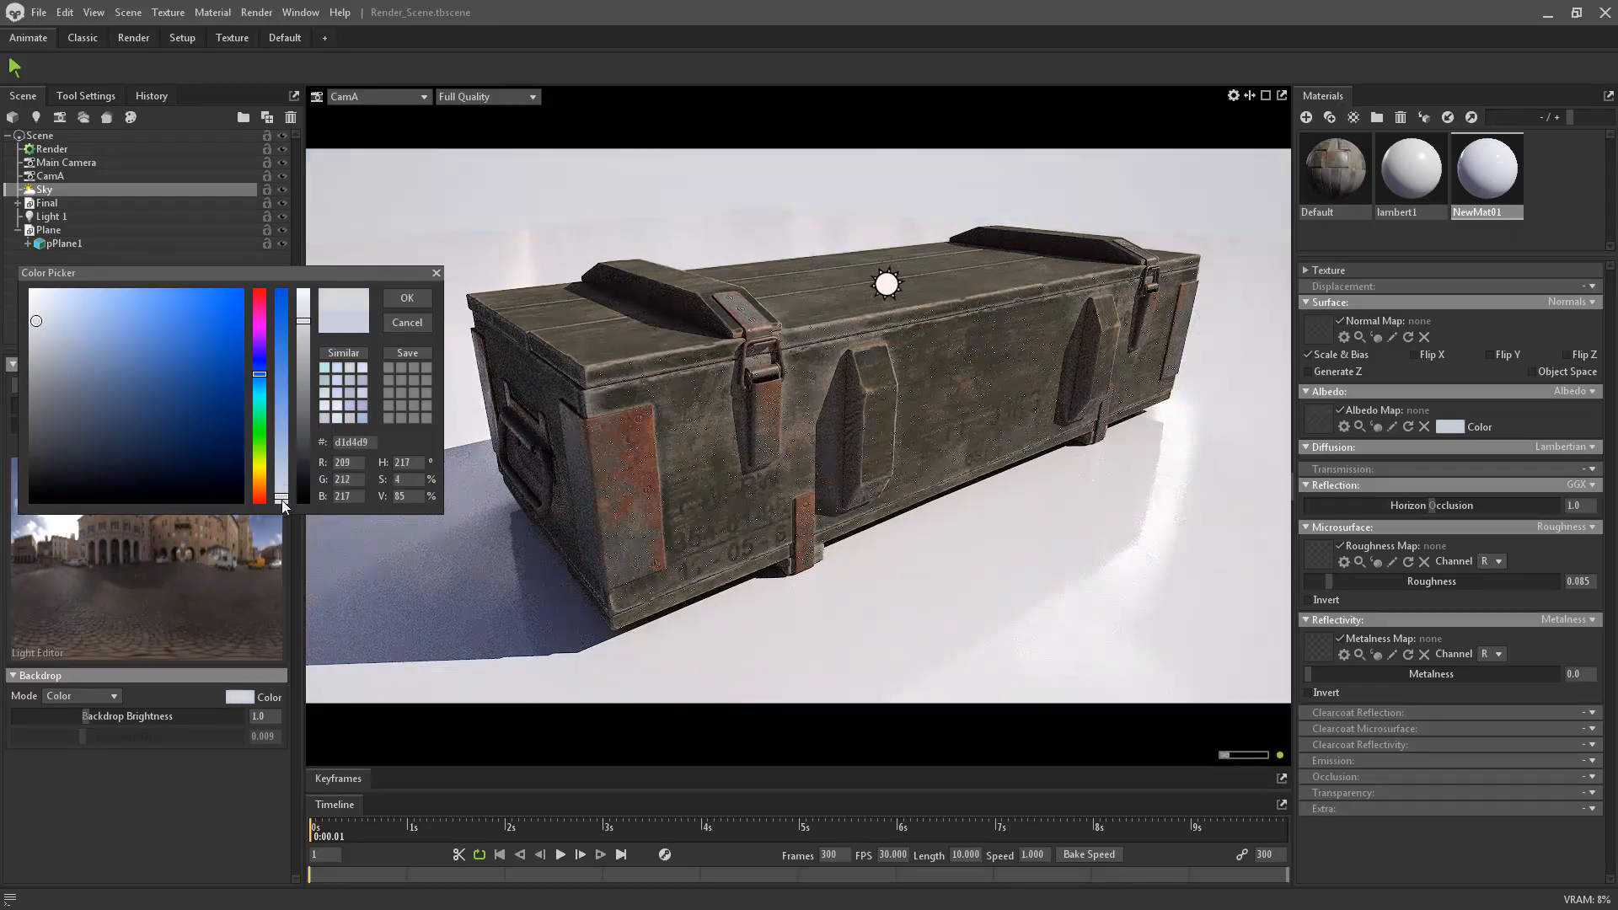
drag(305, 324, 304, 336)
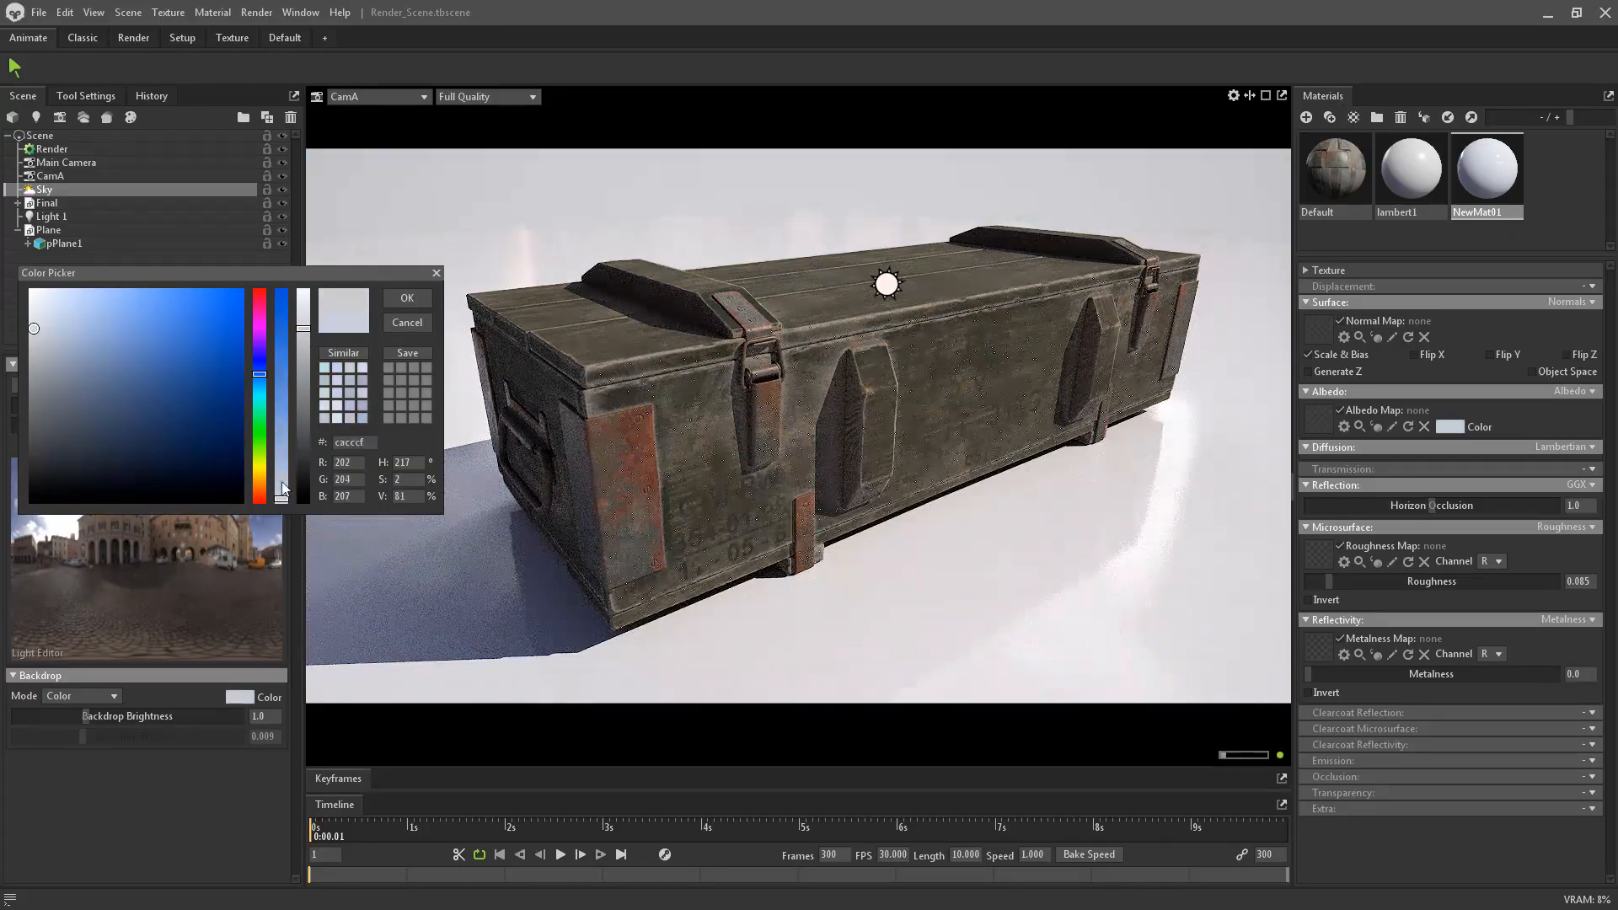
drag(282, 486, 282, 499)
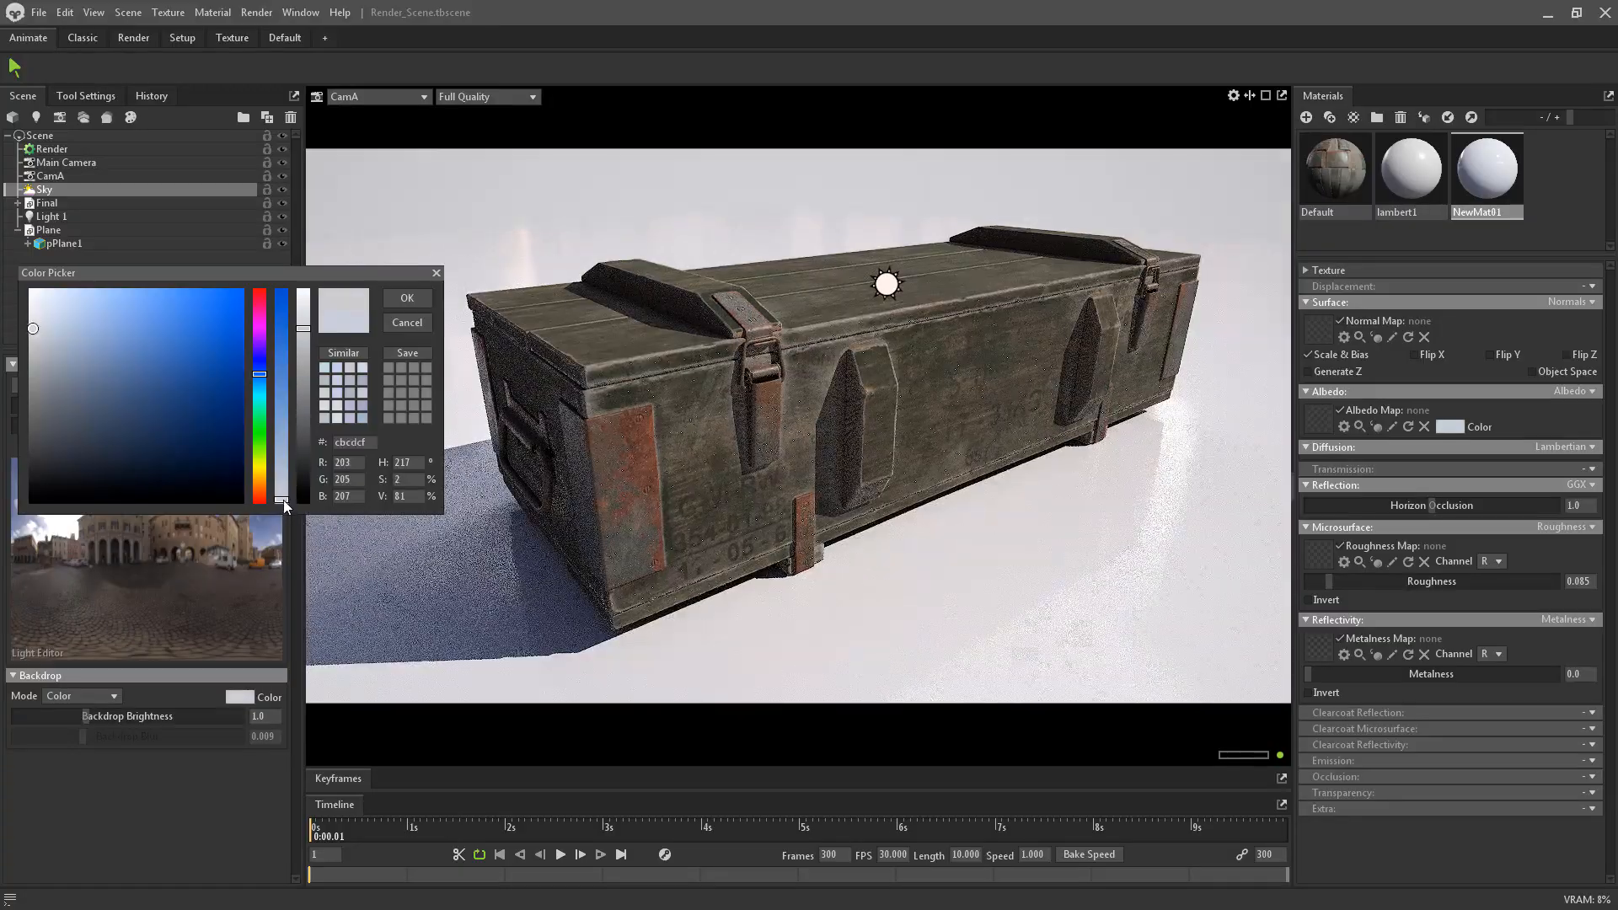
click(400, 299)
Scale the ground plane up horizontally to about 7.266 in X and Z
drag(704, 354, 750, 337)
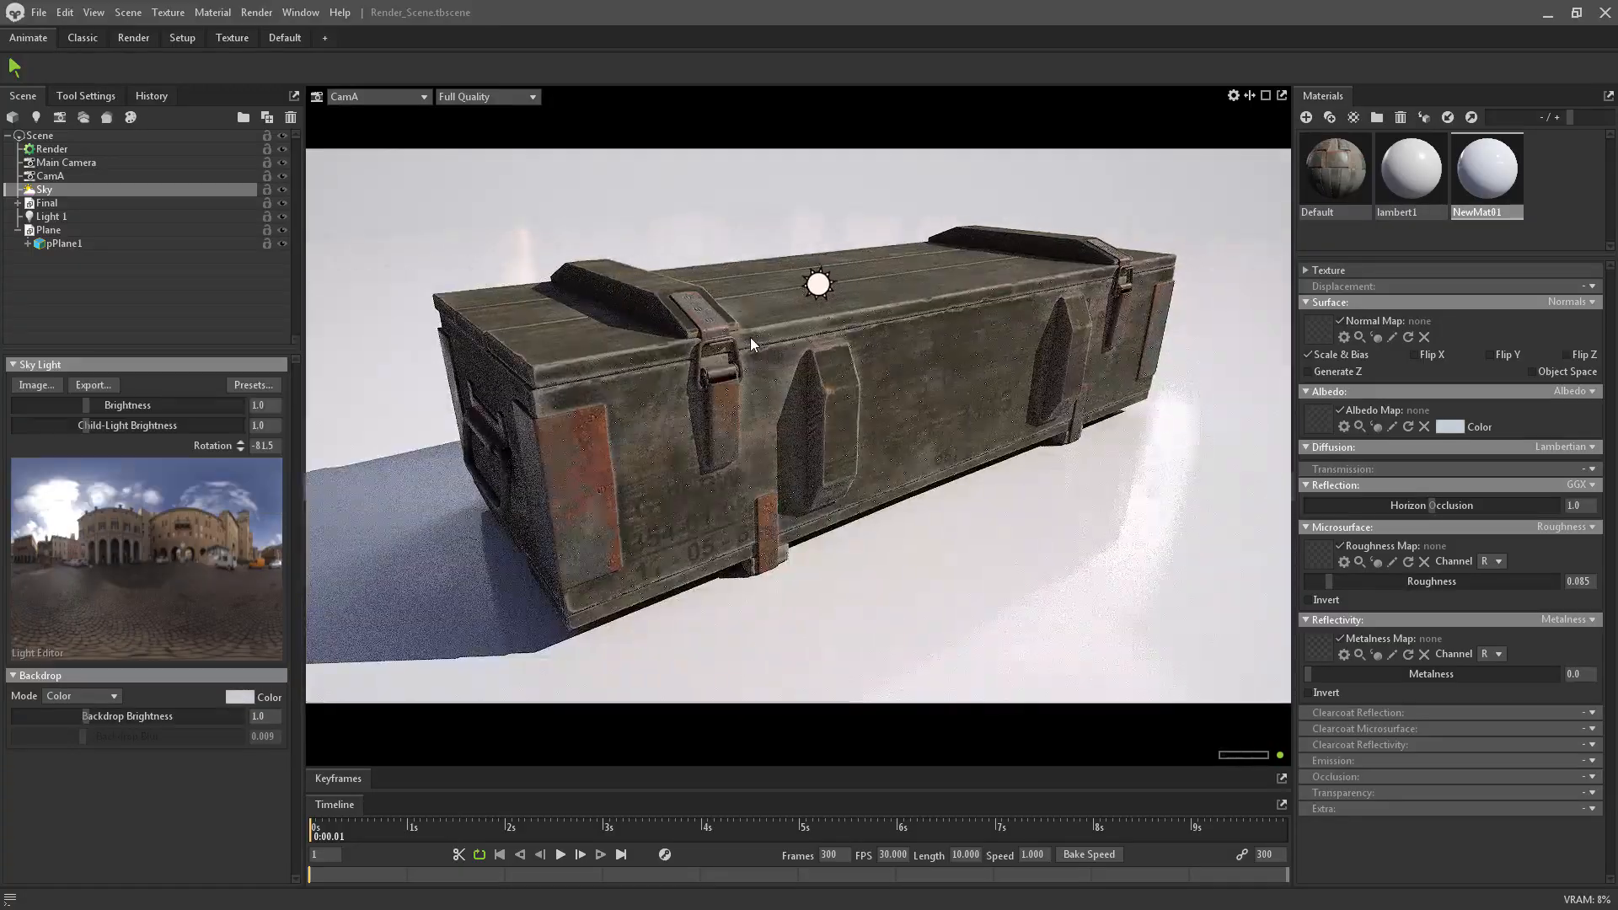
click(929, 497)
drag(901, 426, 911, 428)
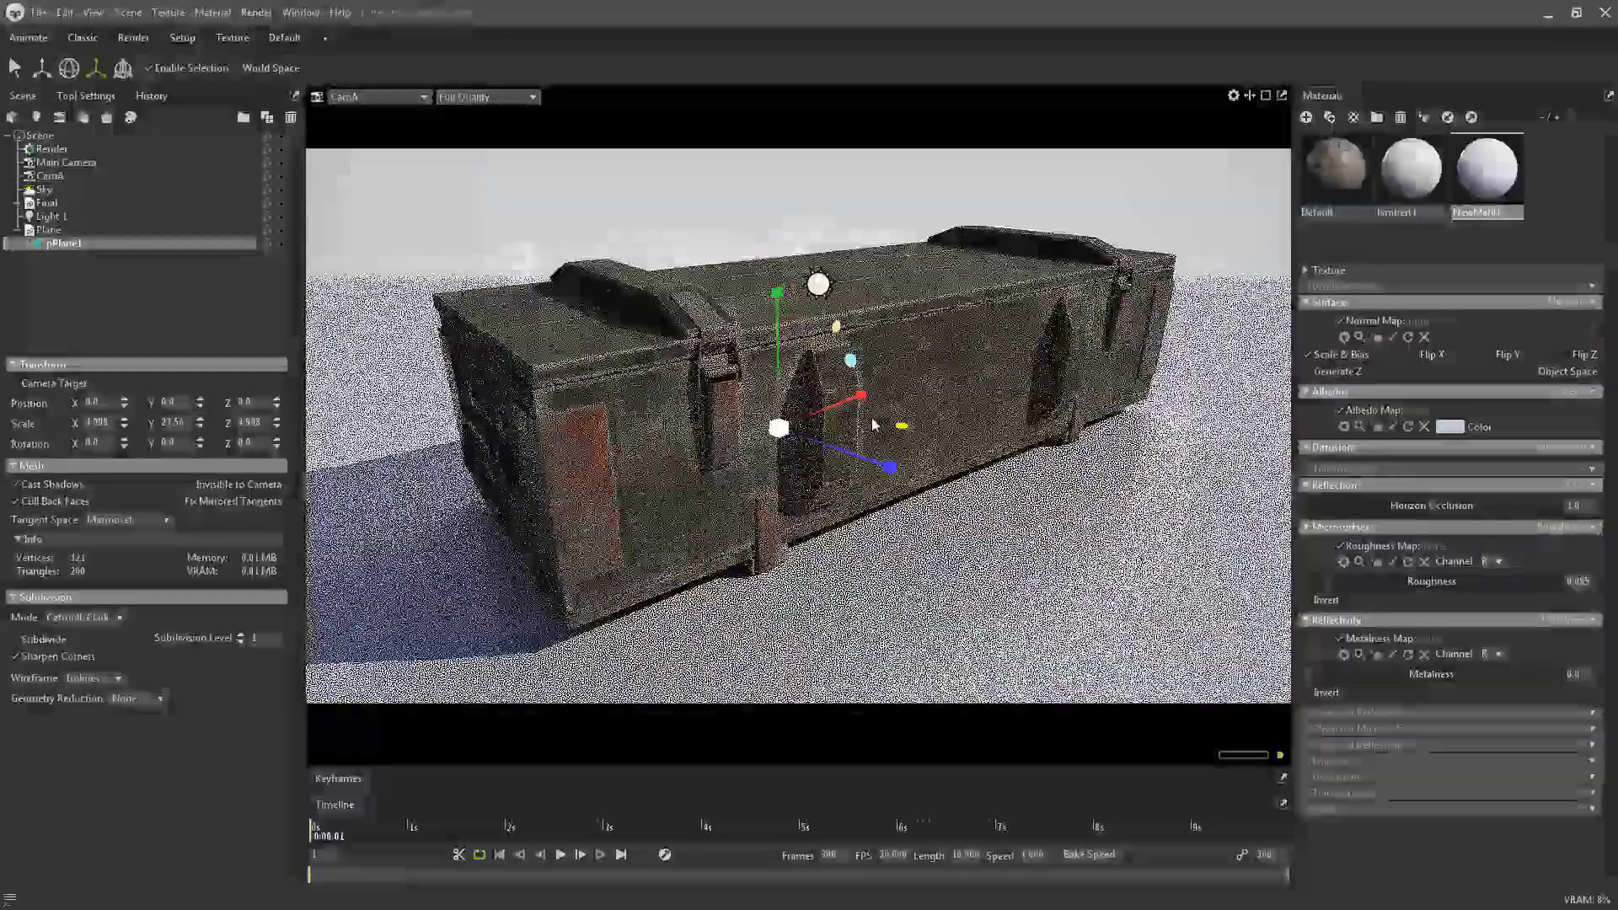
key(w)
drag(1073, 396, 1014, 386)
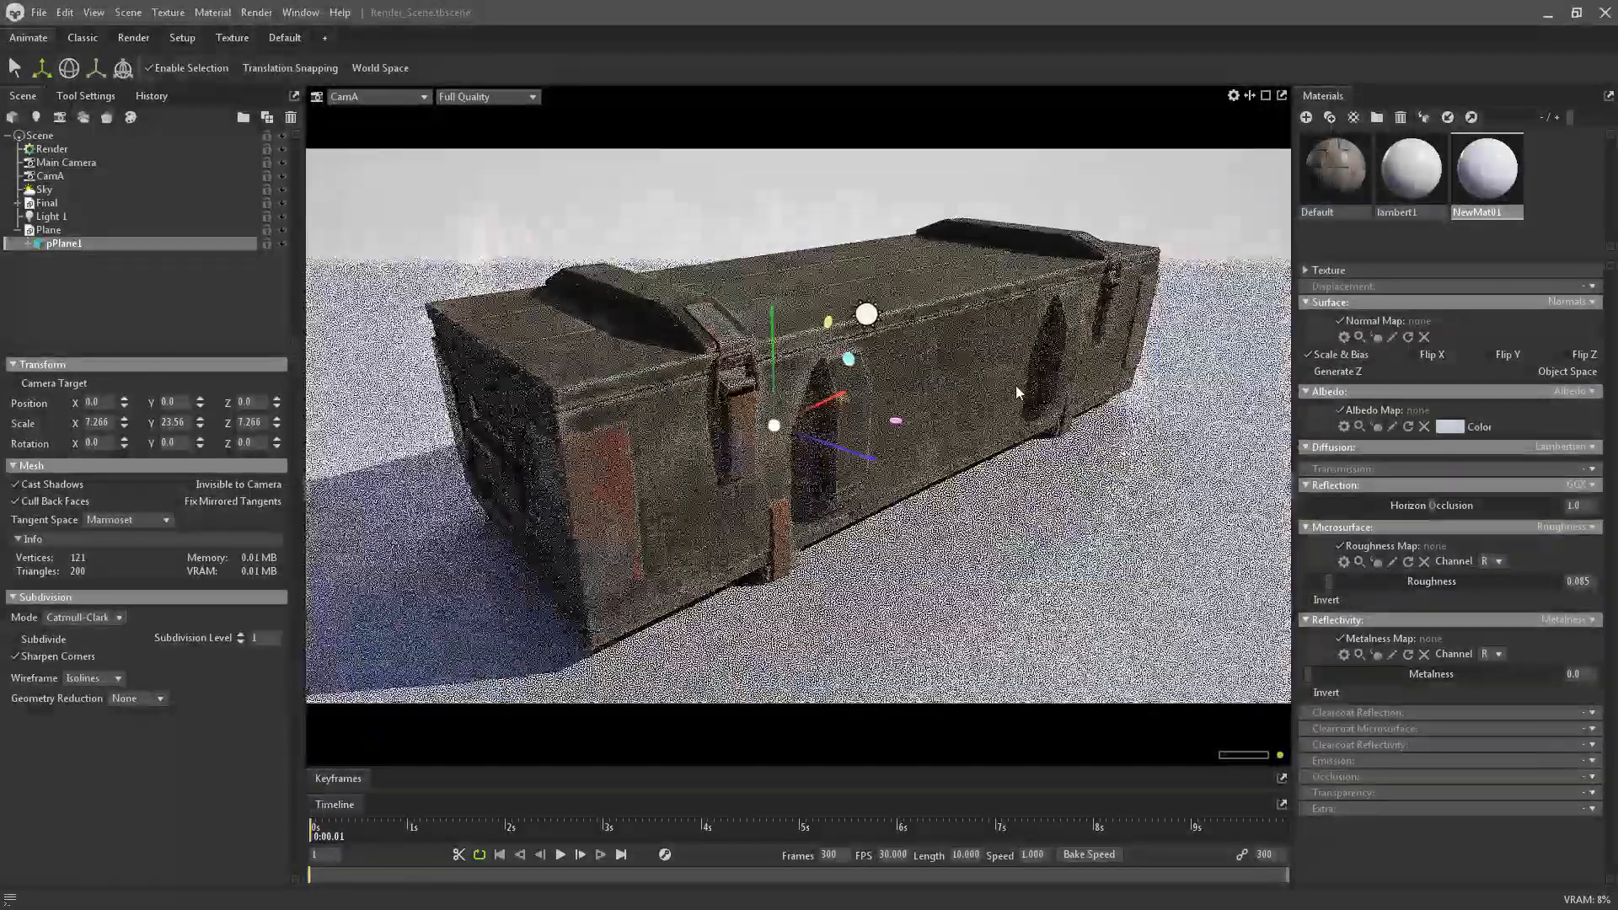
Rotate the directional Light 1 to about -55.6, 34.6 and -81.3 degrees so it lights the crate's front
click(50, 217)
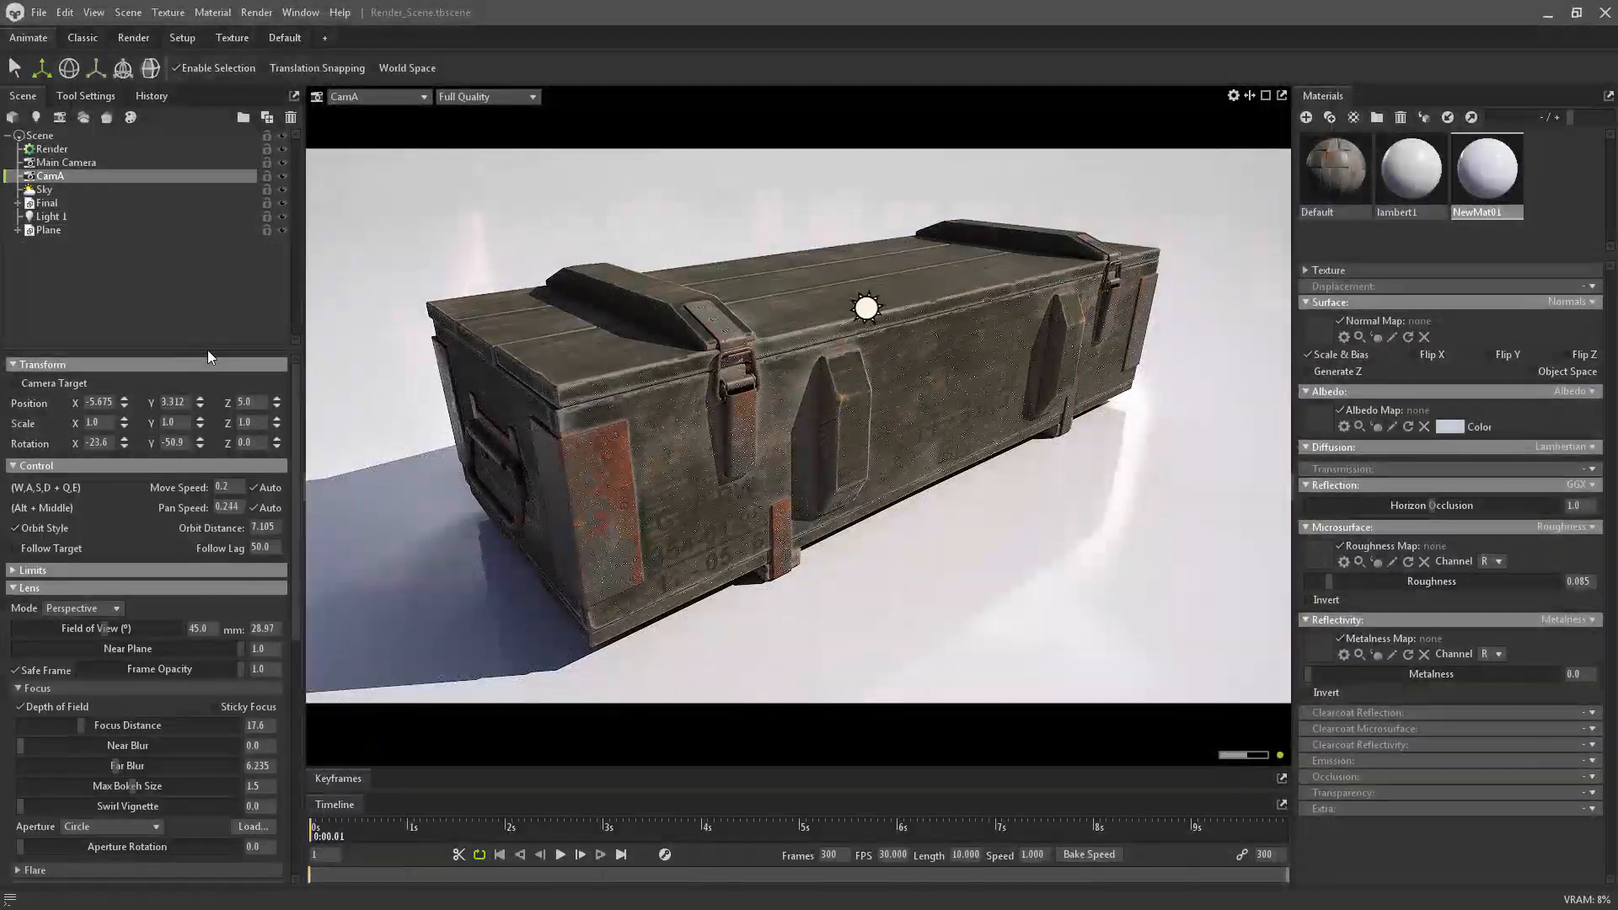
key(e)
mouse_move(874, 236)
mouse_down()
mouse_move(835, 262)
mouse_move(893, 252)
mouse_up()
drag(911, 341, 938, 402)
Set Light 1's diameter to 1.212 and brightness to about 6.996, and adjust its color
drag(19, 550, 46, 546)
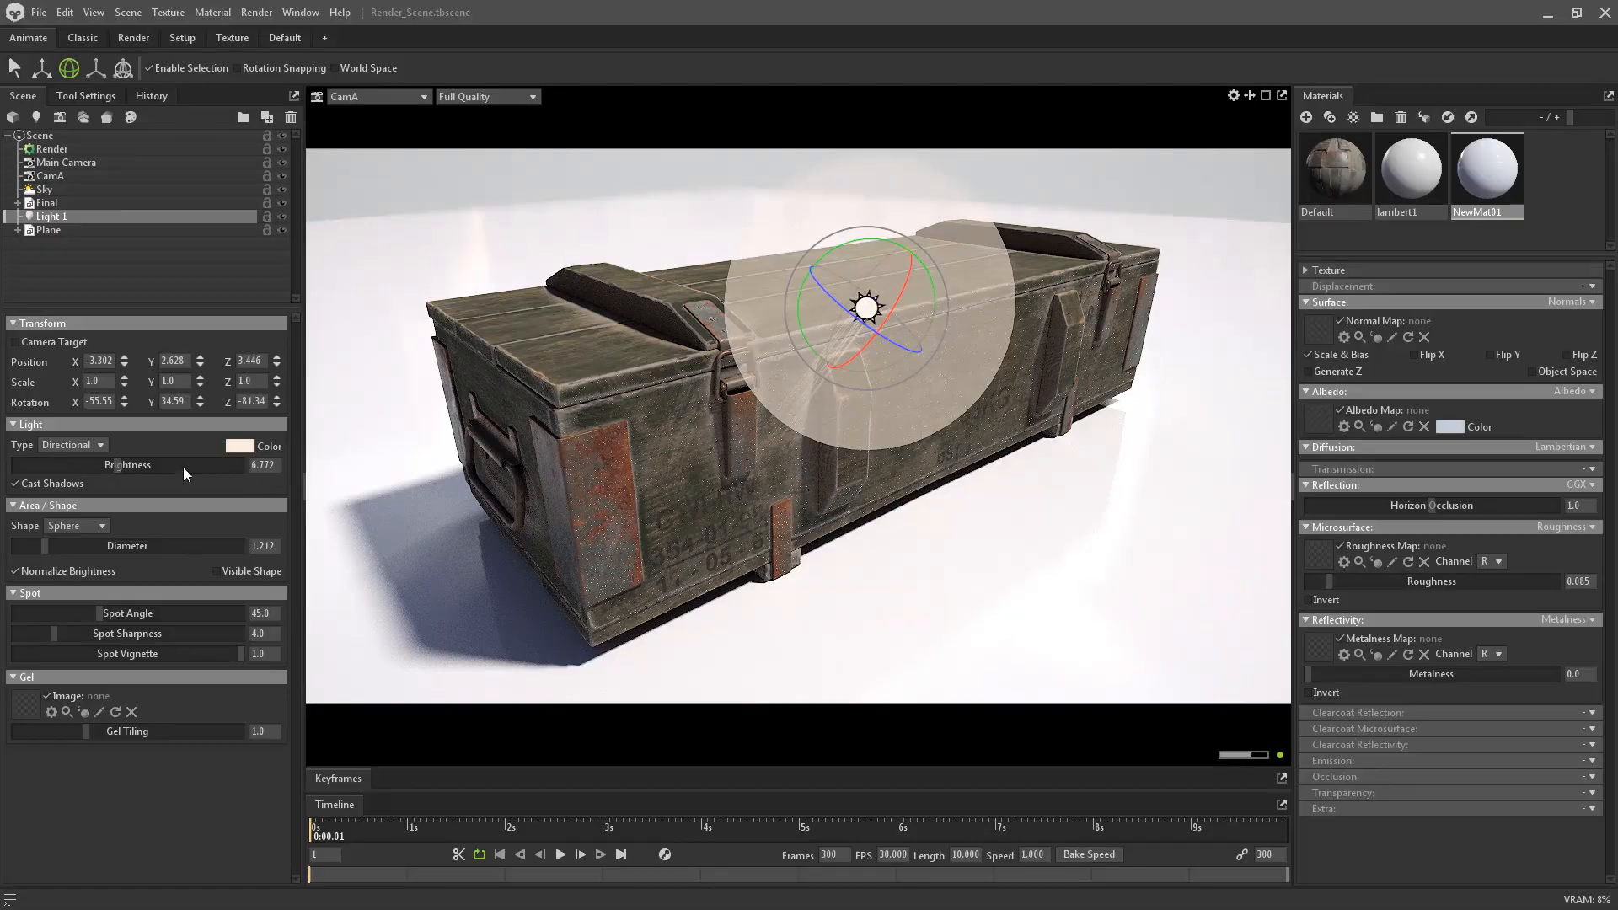
drag(123, 464, 128, 465)
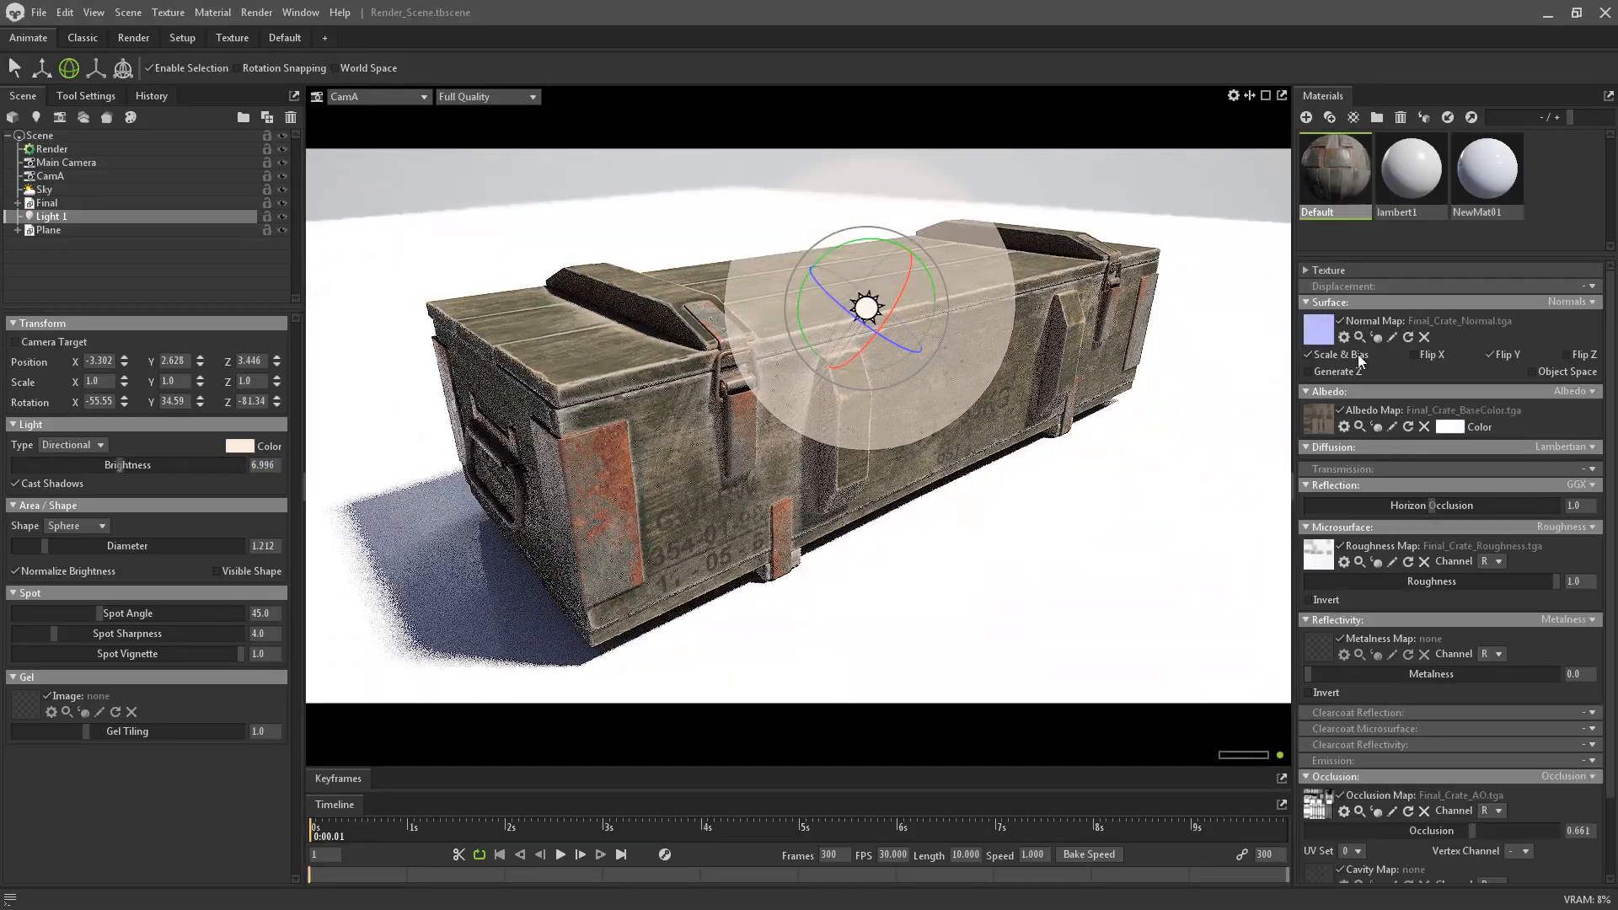
click(239, 445)
click(407, 297)
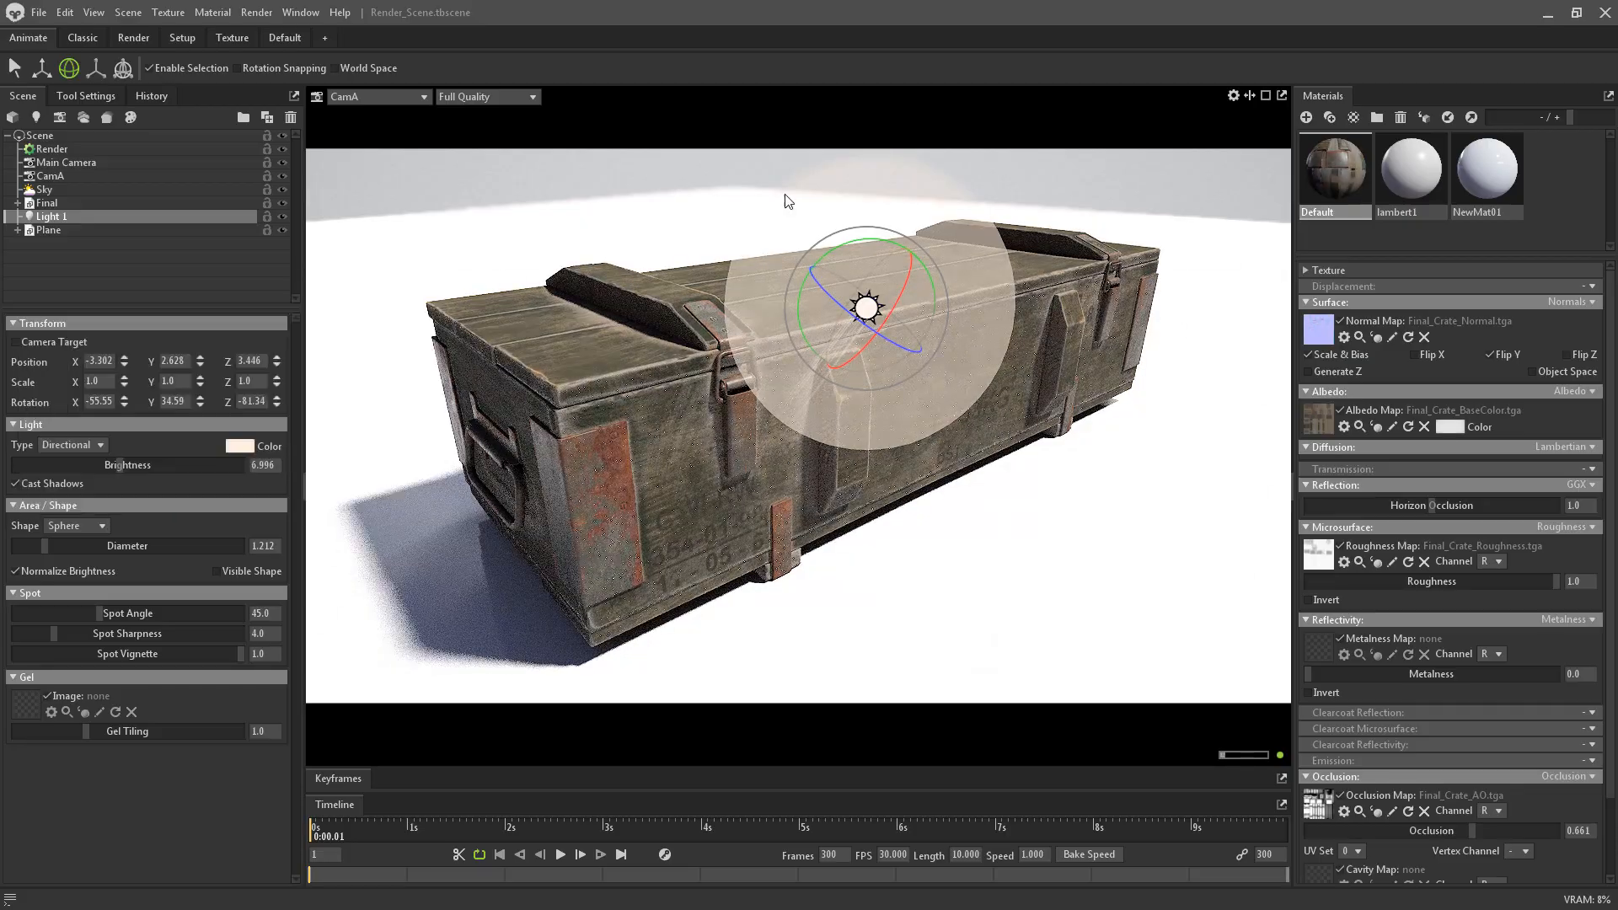
Set the saturation in CamA's post effects to 1.03
click(50, 175)
scroll(94, 554, down, 3)
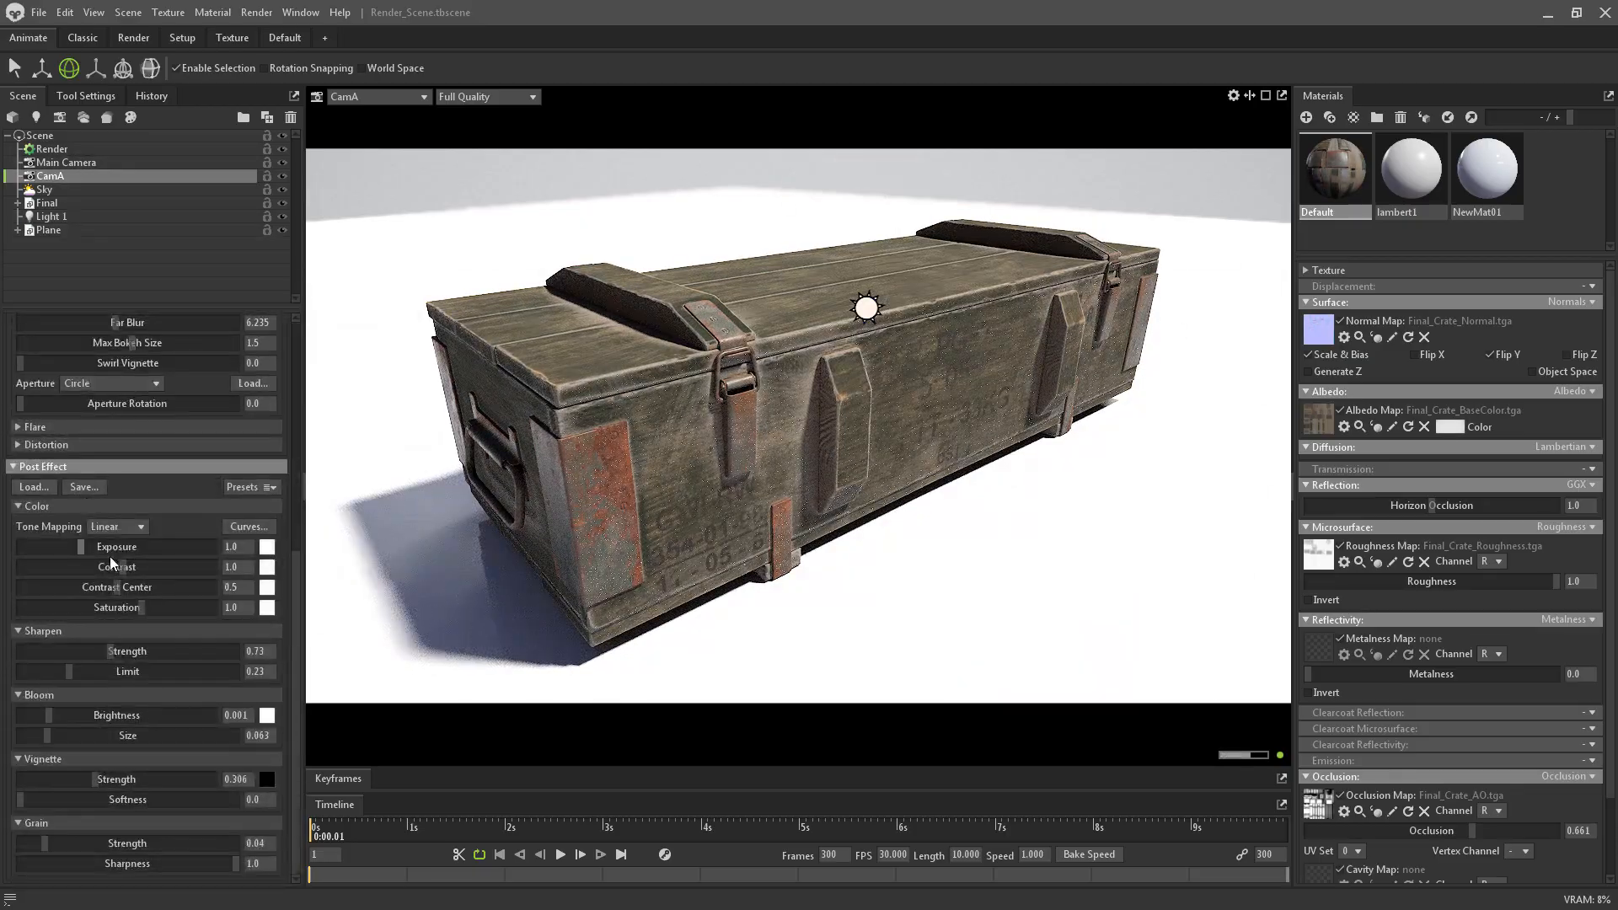
drag(133, 608, 144, 606)
drag(252, 609, 238, 608)
text(3)
Raise CamA's bloom brightness to about 0.008 and its vignette strength to about 0.699
mouse_move(48, 715)
mouse_down()
mouse_move(95, 715)
mouse_move(67, 715)
mouse_up()
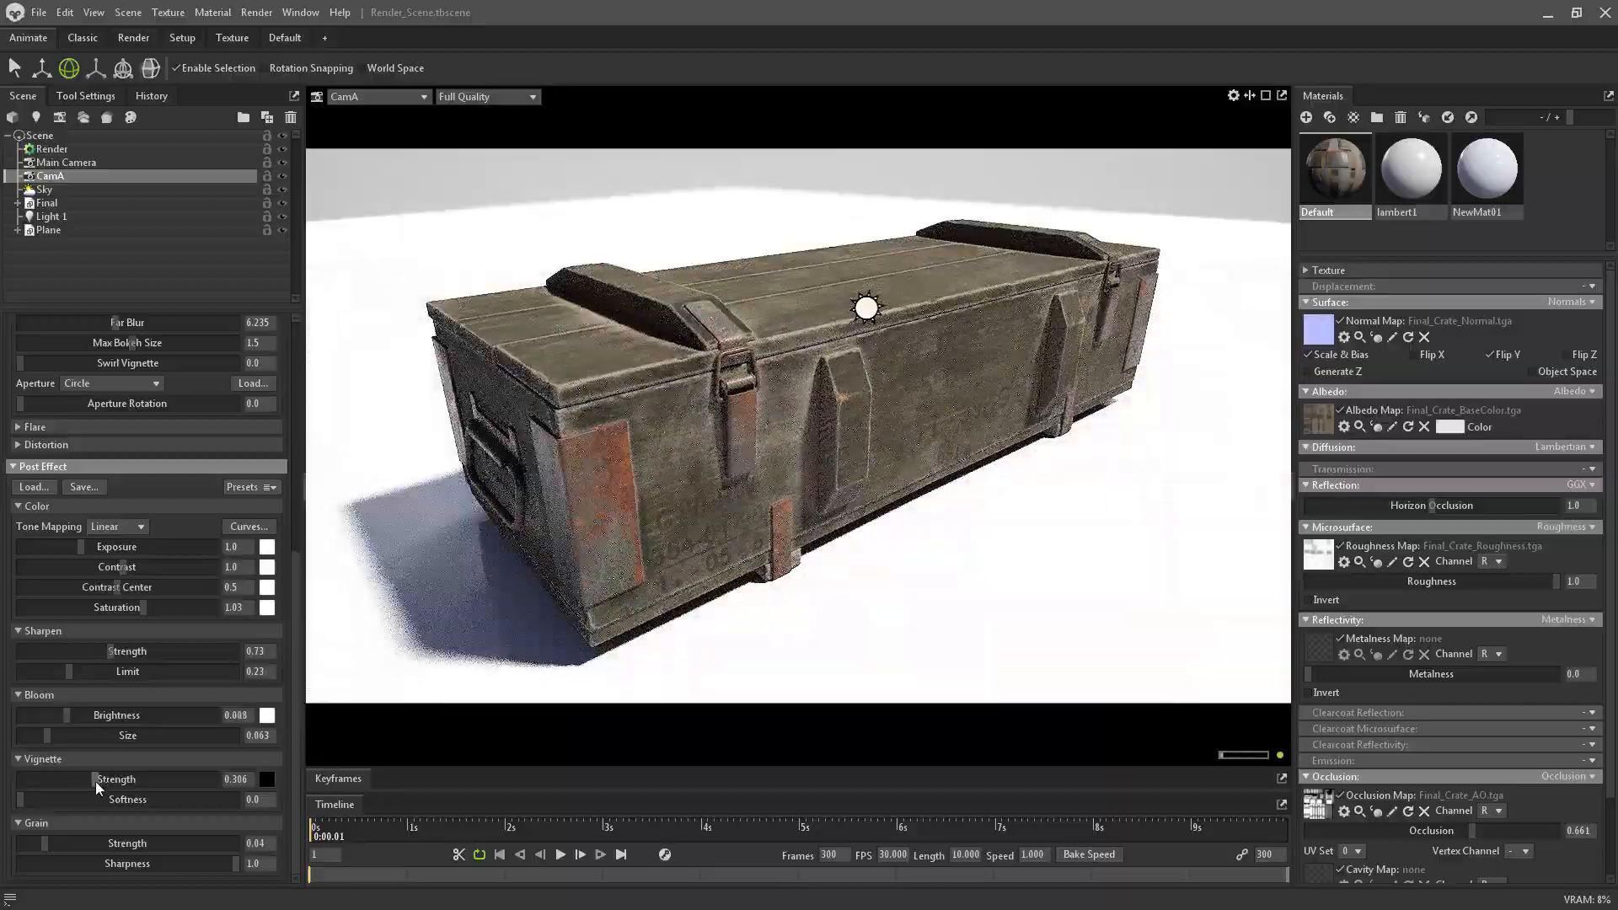
drag(96, 786, 135, 779)
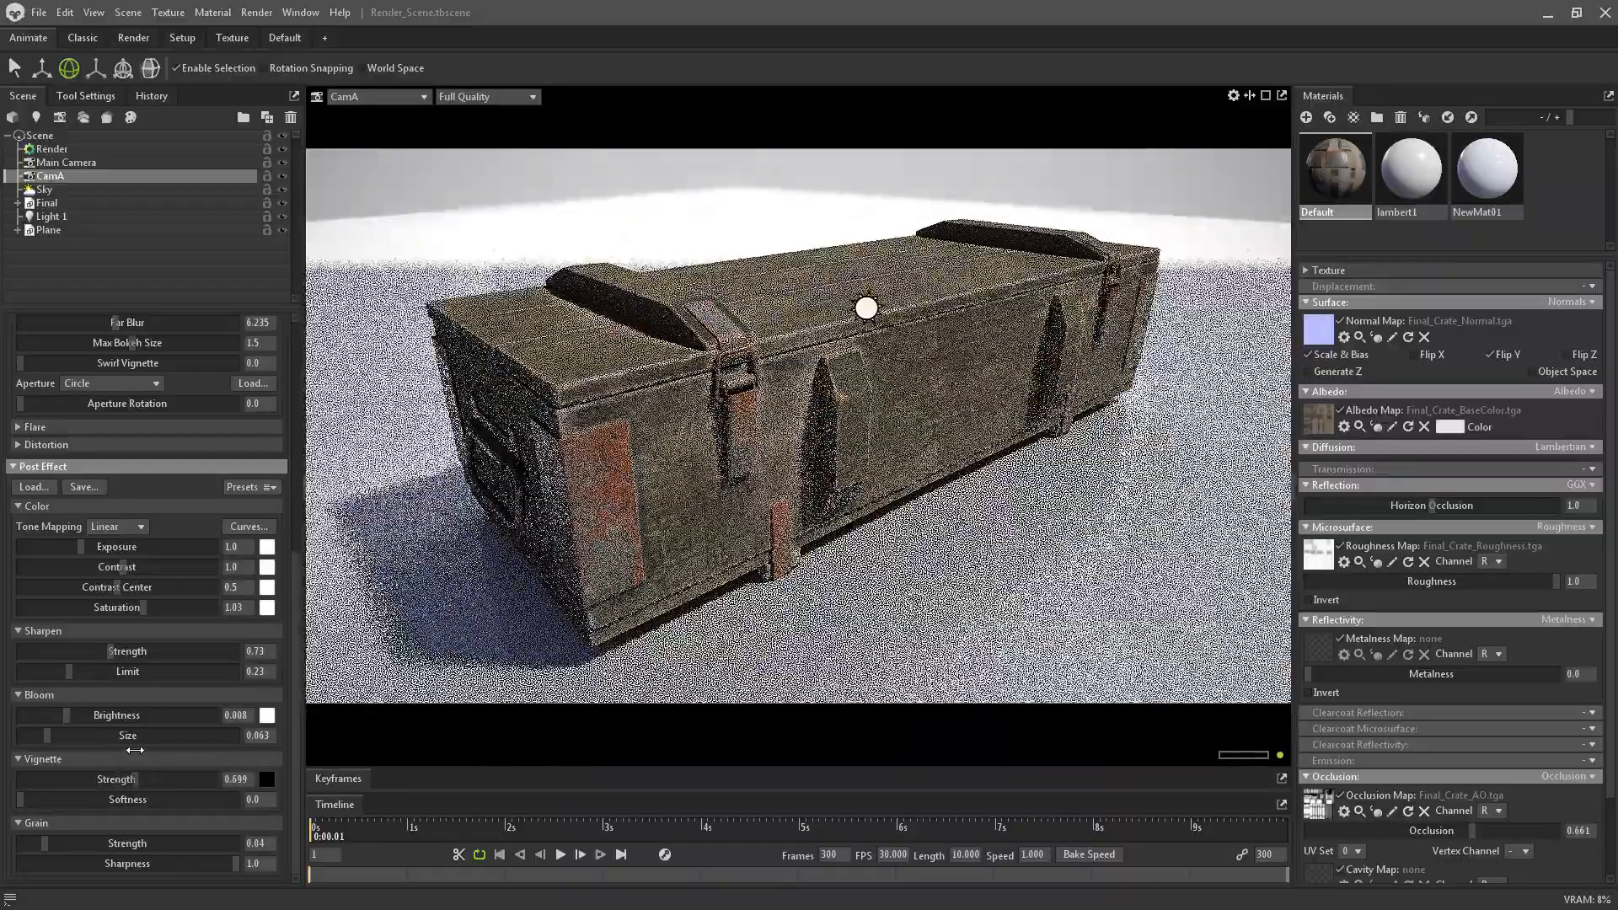
click(51, 148)
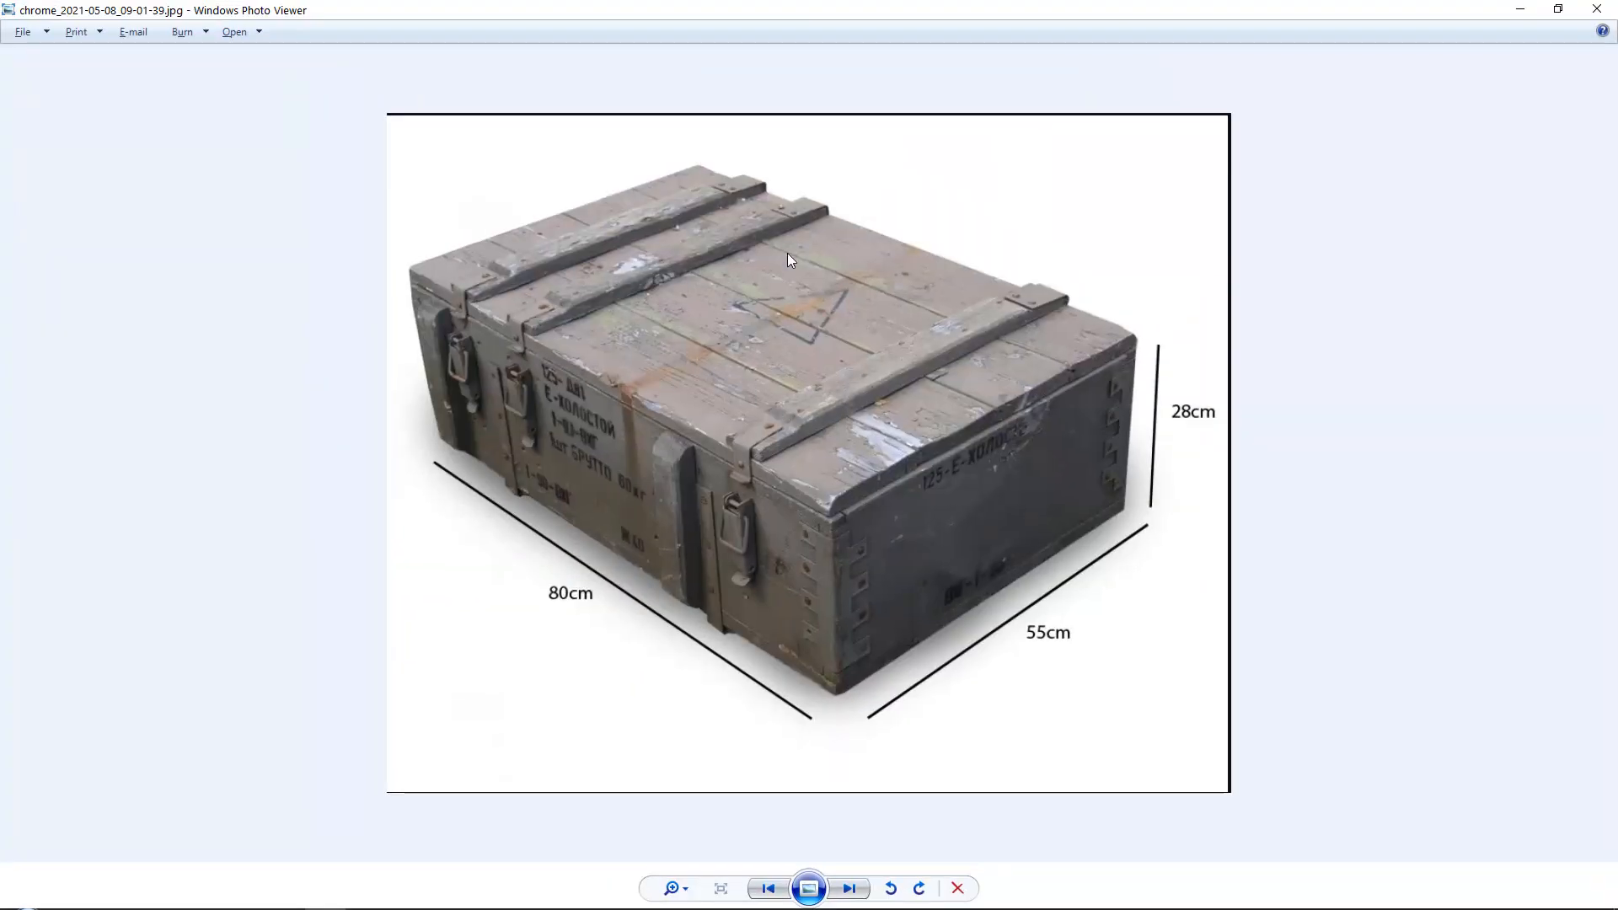
Browse the military crate reference photos in Windows Photo Viewer to compare wood color, wear and stenciled text
key(Right)
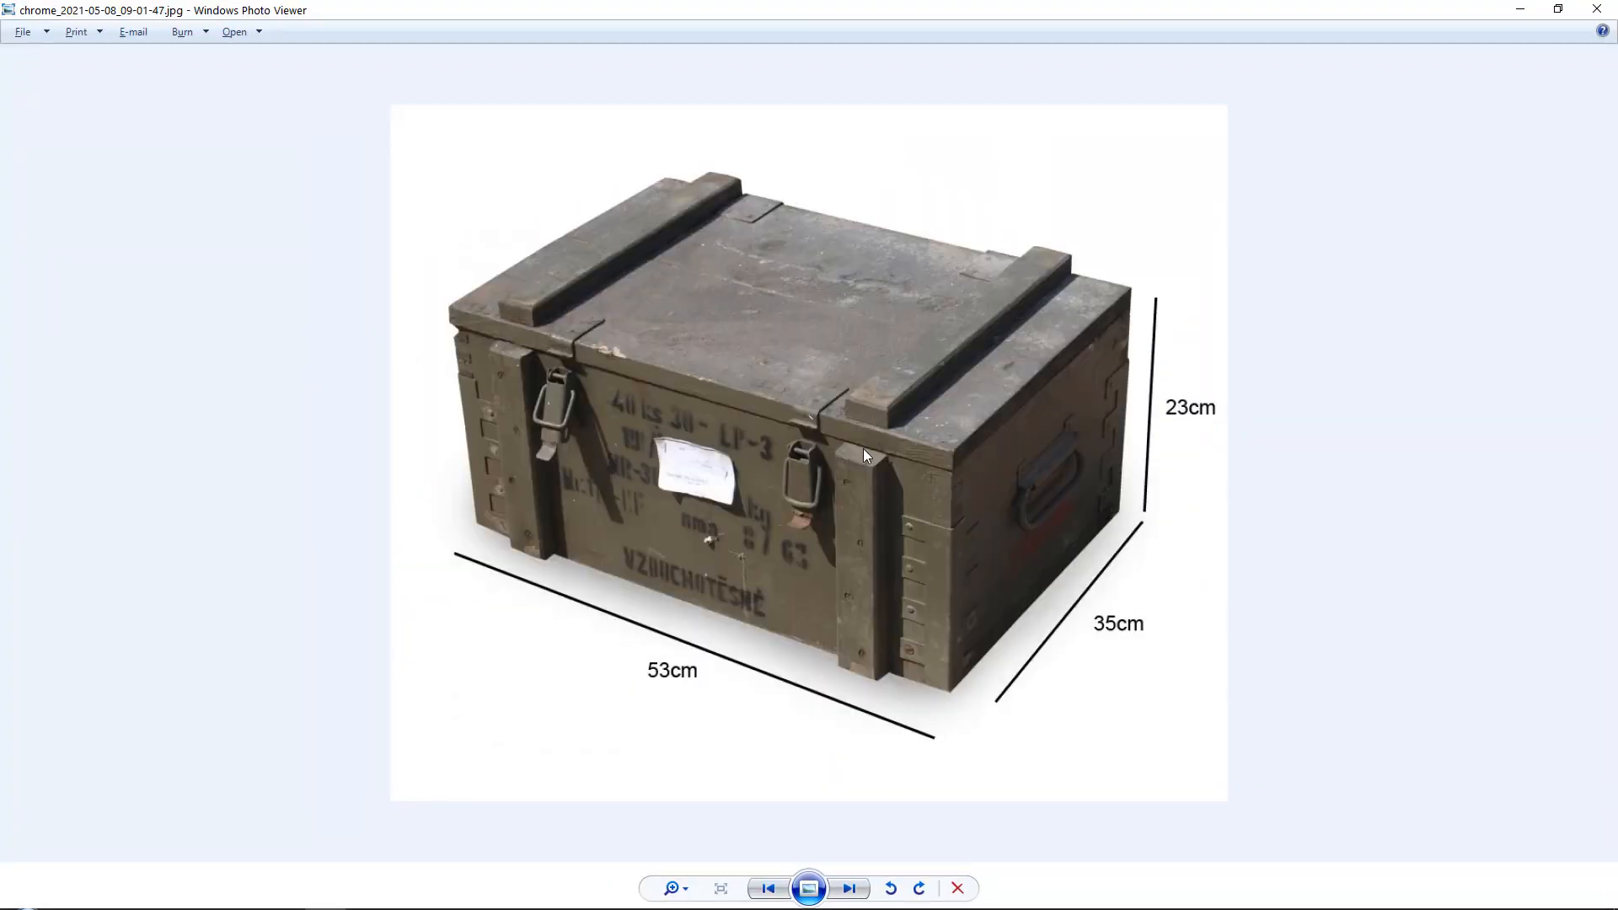
key(Right)
key(Left)
key(Right)
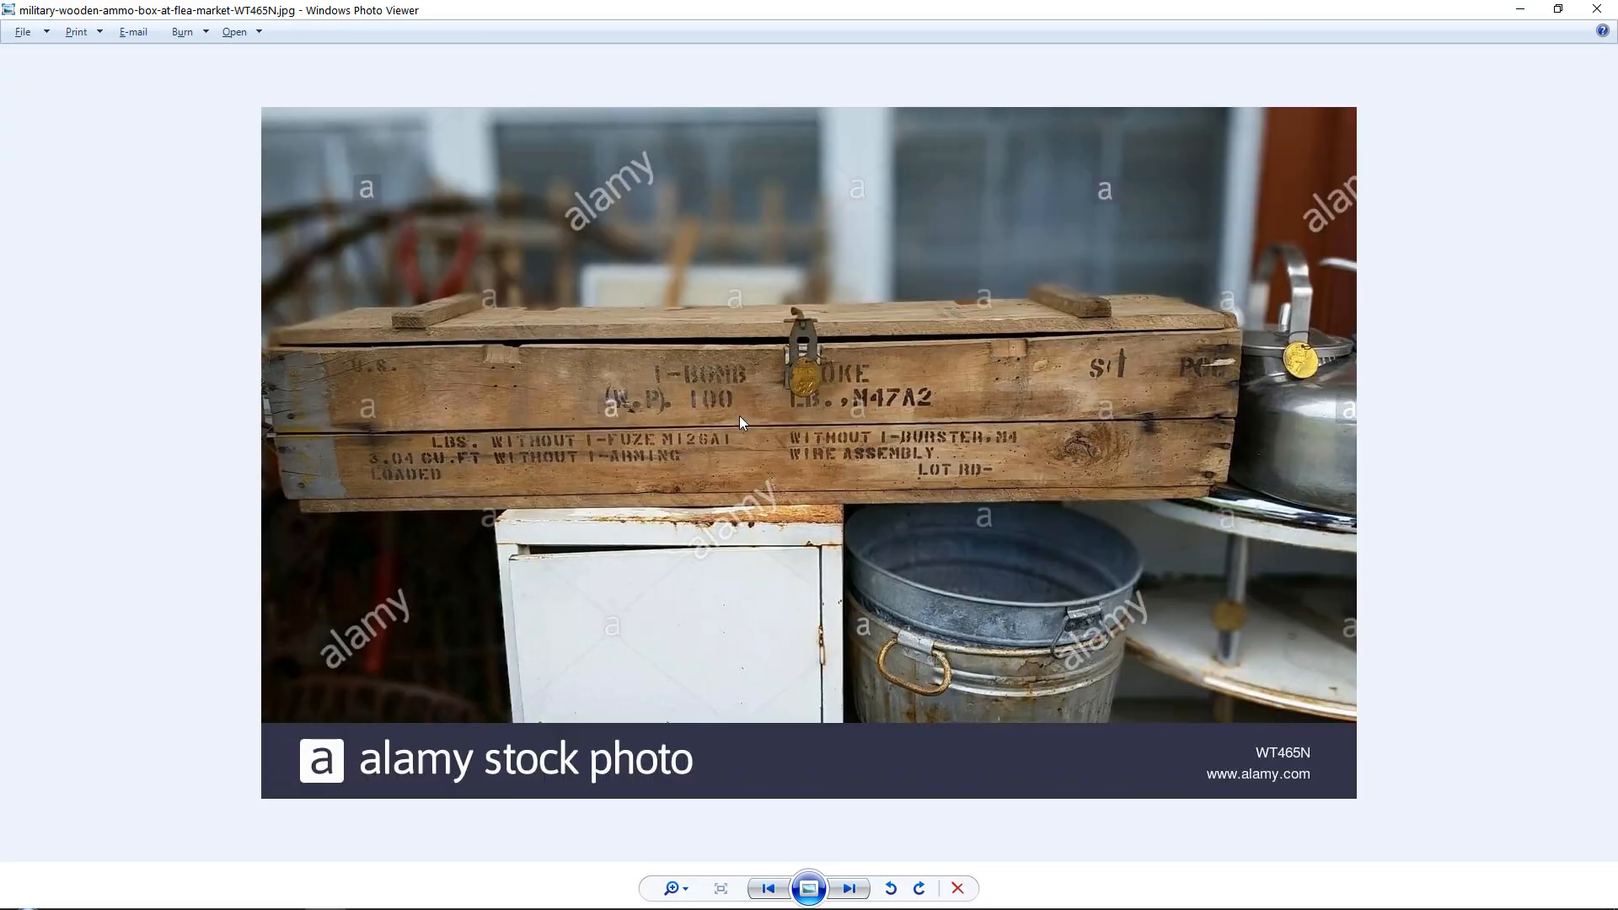
key(Right)
key(Right)
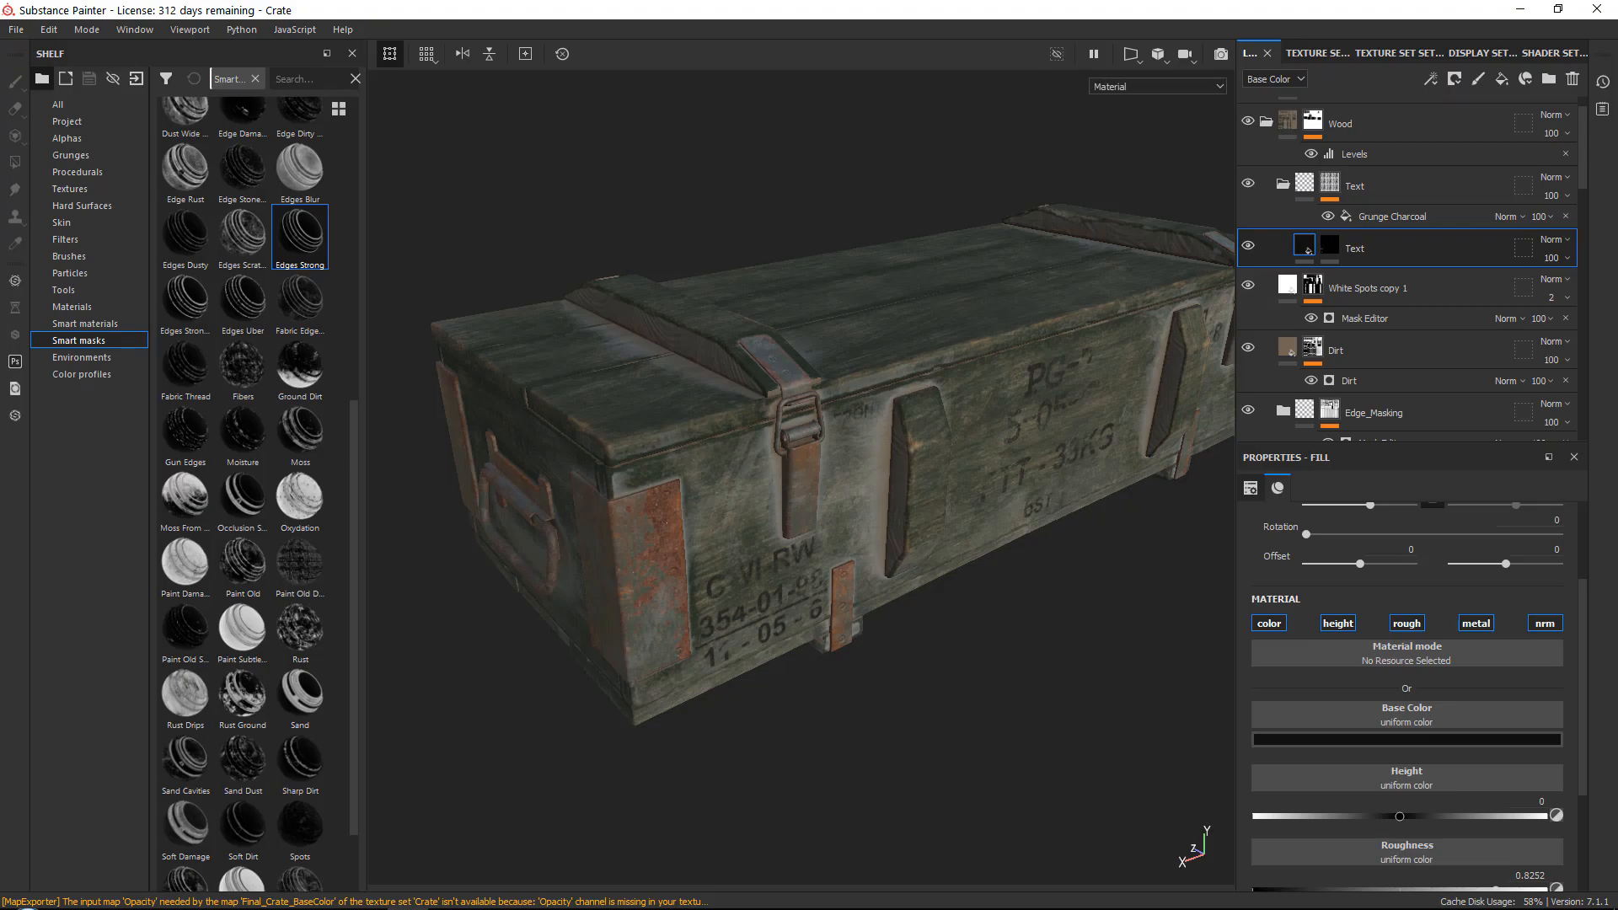
Add a Sharpen filter with an intensity of 0.19 to the mask of the White Spots layer in the Edge_Masking folder
alt+drag(834, 451, 1061, 463)
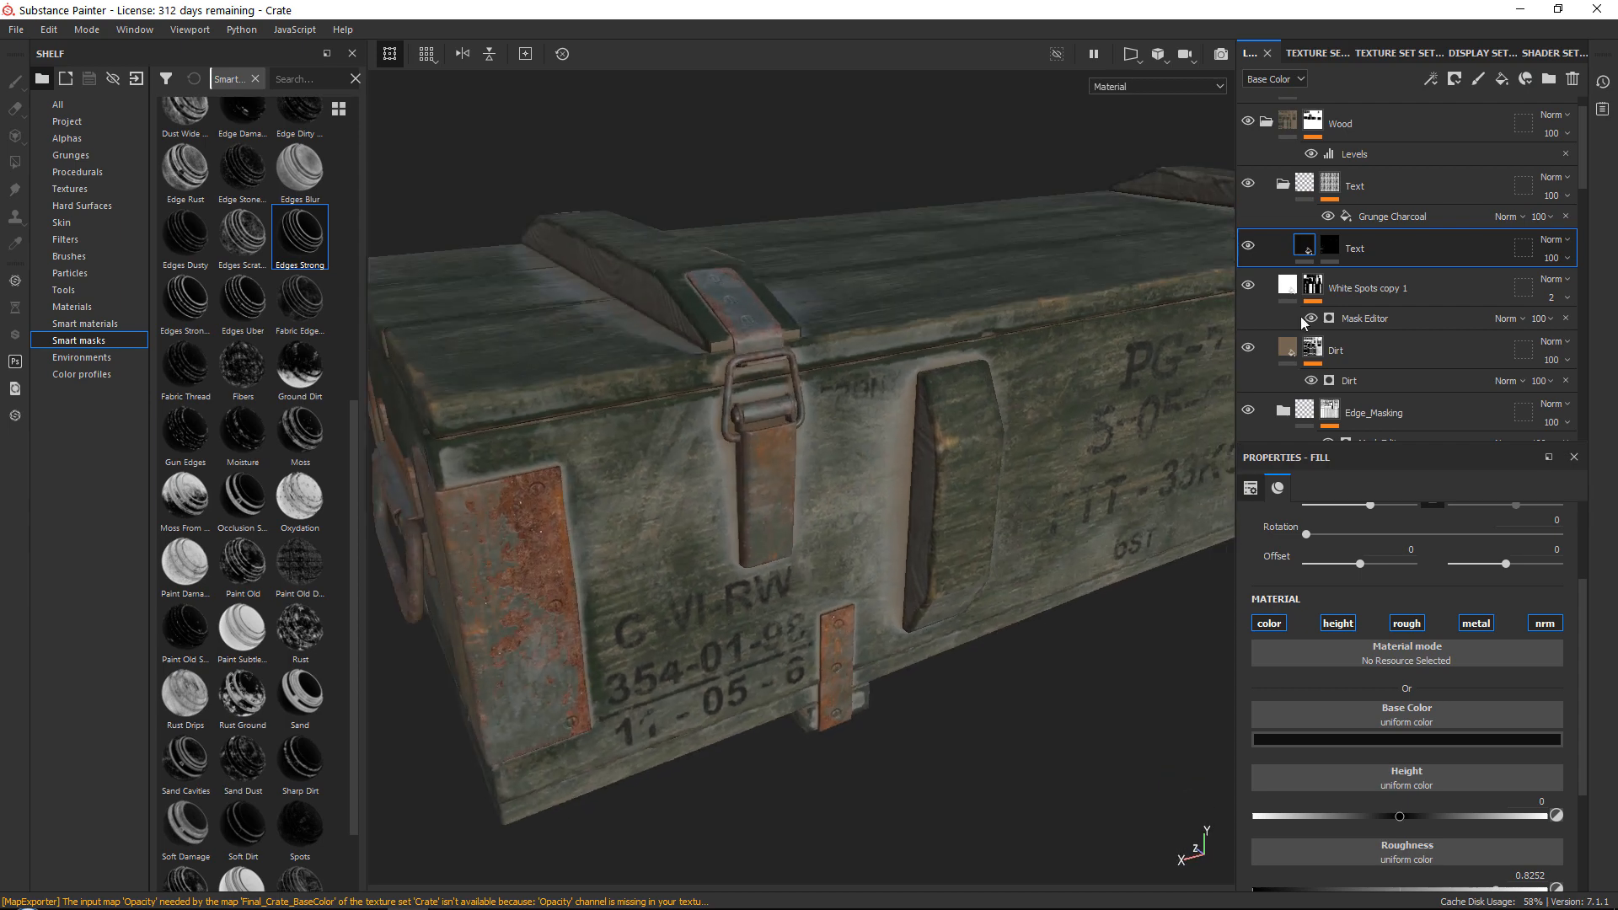
click(1252, 215)
click(1252, 217)
scroll(1258, 231, down, 3)
click(1282, 240)
scroll(1276, 253, down, 2)
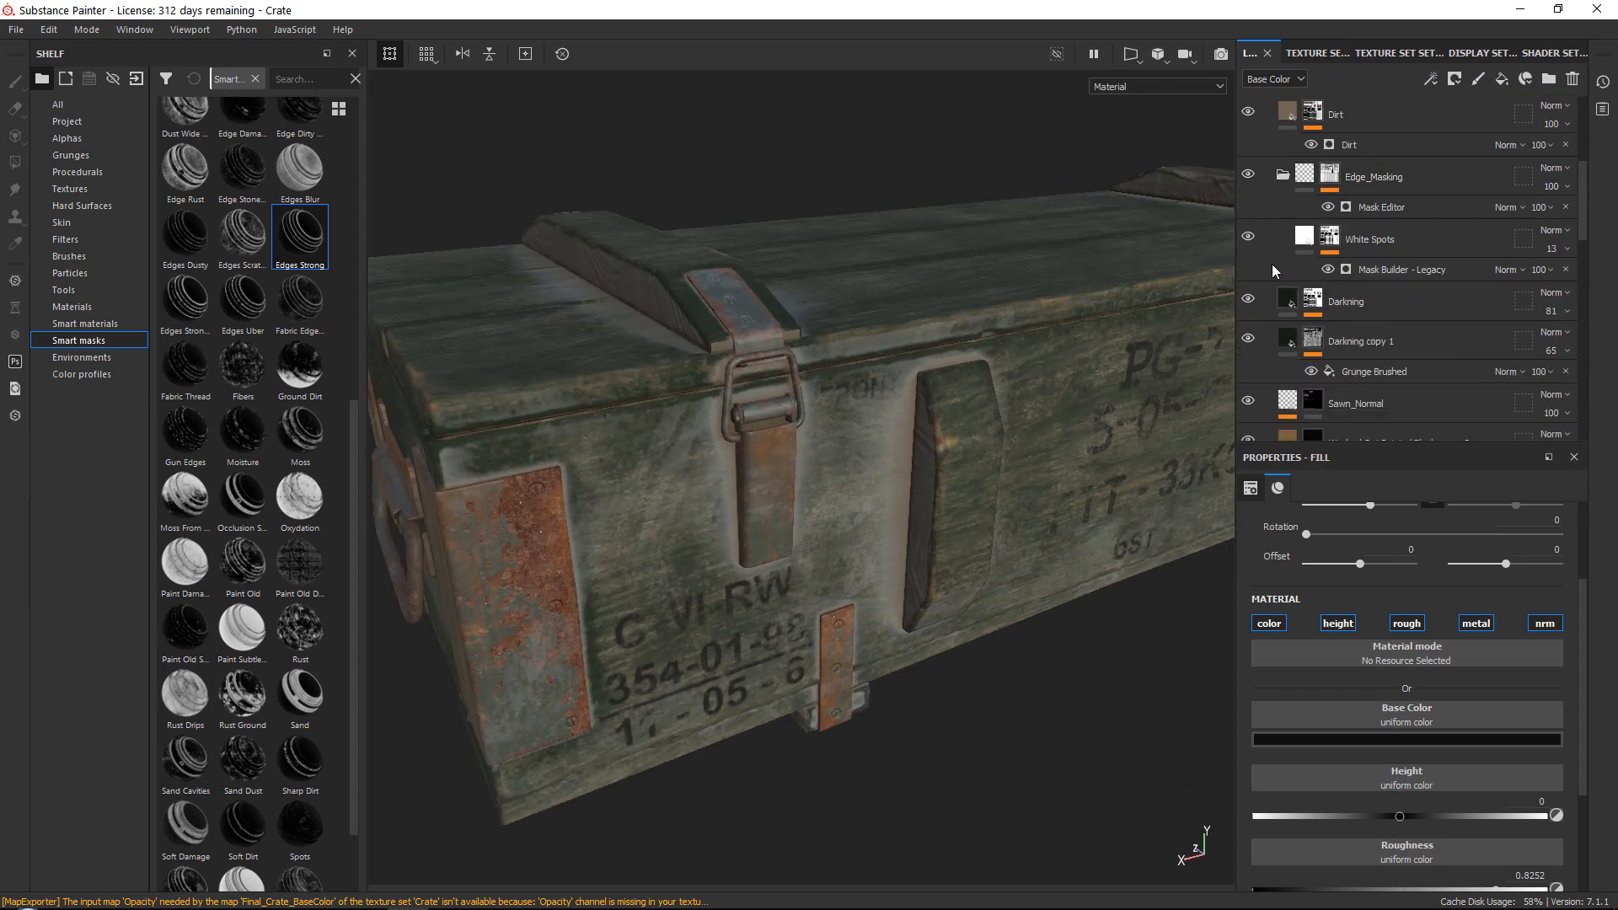
click(1329, 237)
click(1431, 79)
click(1470, 200)
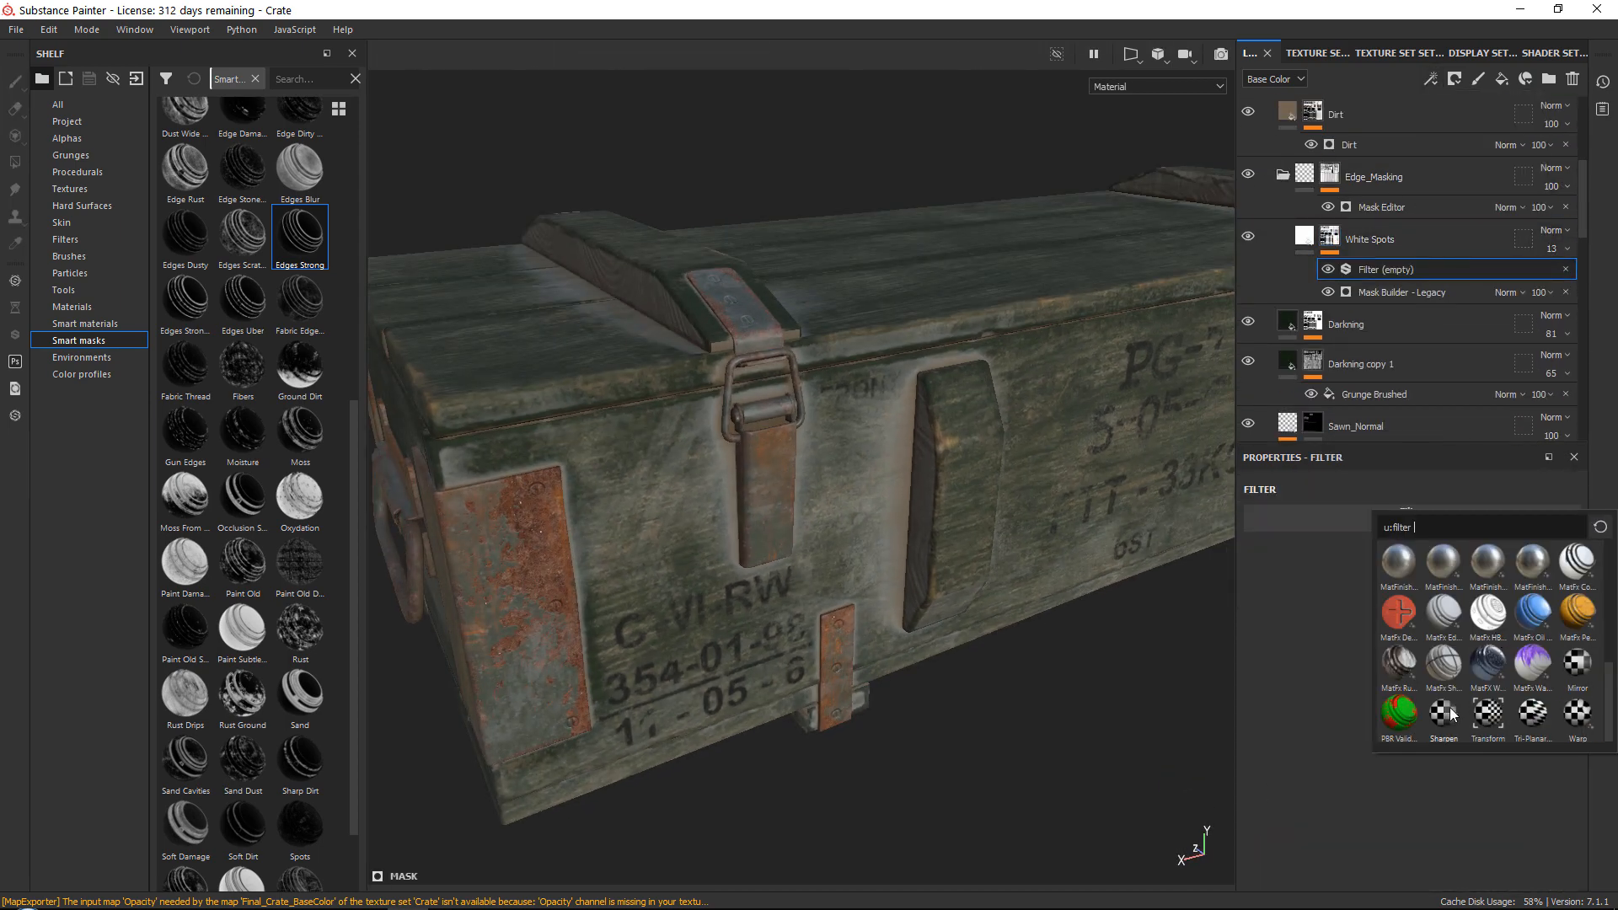
click(1376, 549)
drag(1340, 602, 1275, 602)
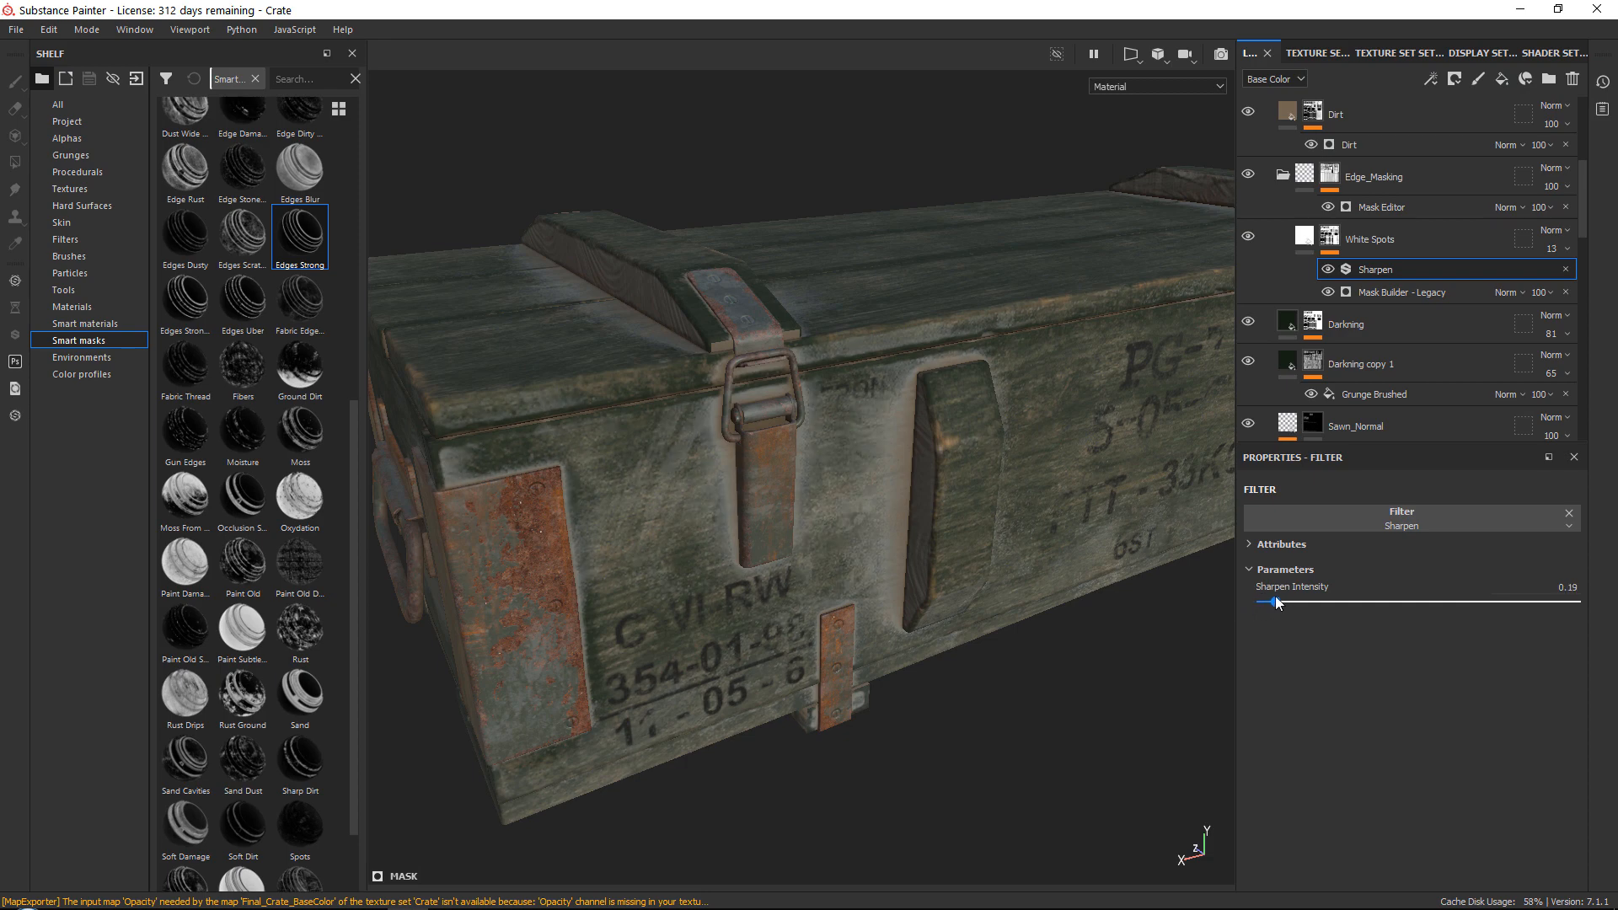
Export the Crate textures as 8-bit targa files at 4096 using the PBR MetalRough_WithAO template
mouse_move(792, 278)
alt+mouse_down()
mouse_move(753, 262)
mouse_move(641, 269)
mouse_move(780, 269)
alt+mouse_up()
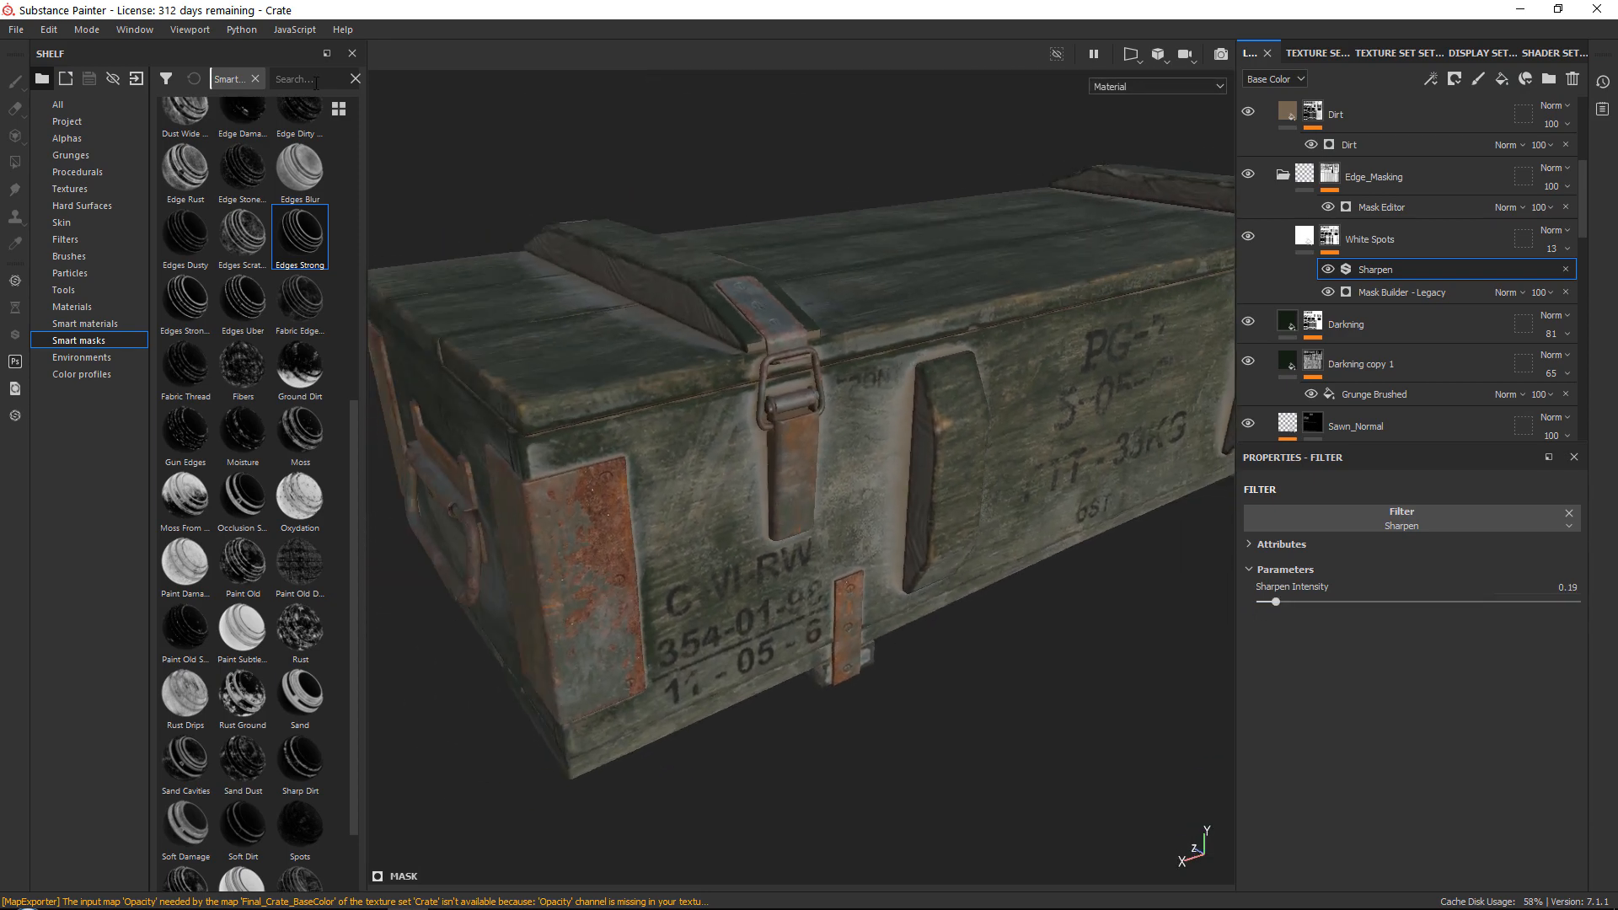
click(15, 32)
click(53, 327)
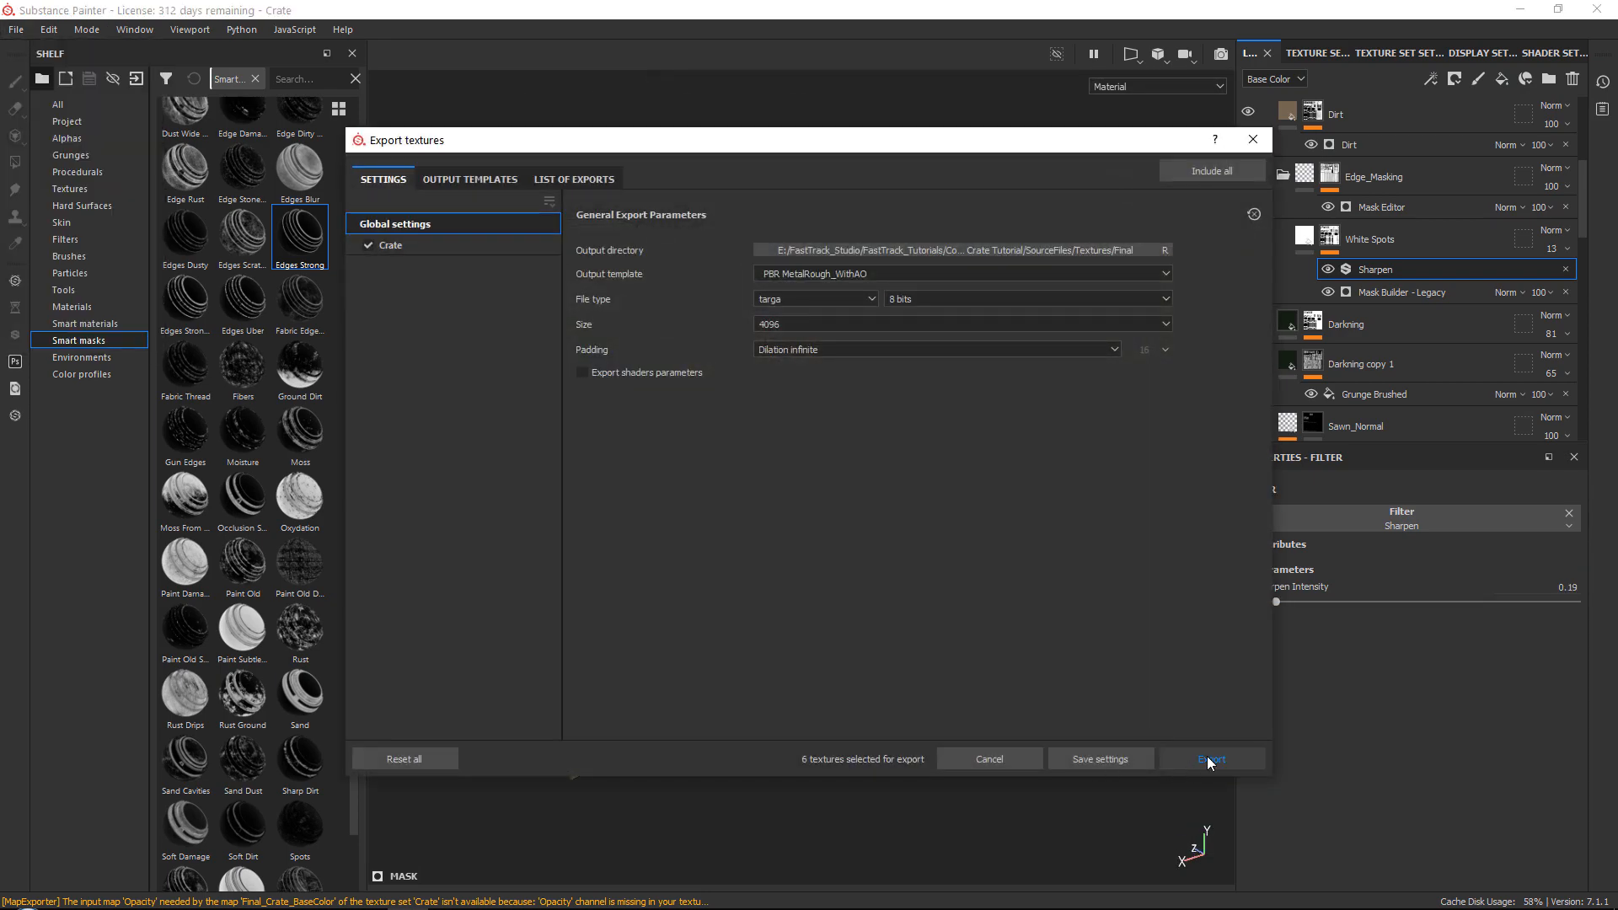
click(1210, 759)
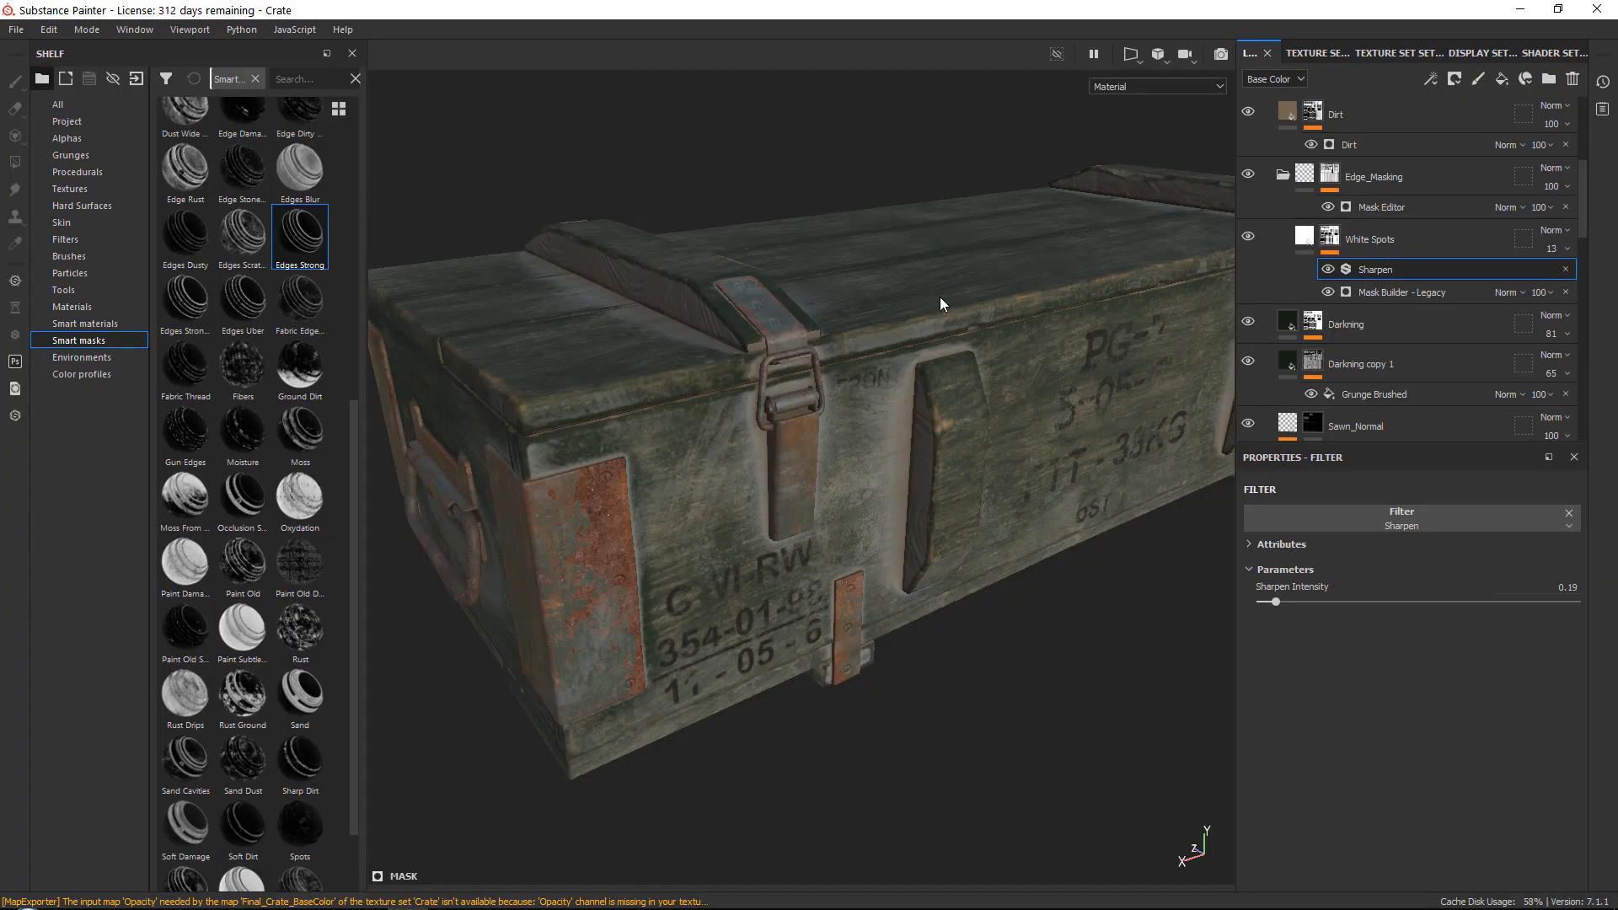
Examine the Sawn_Normal mask's coverage on the crate's wooden edges and battens with the polygon fill wireframe
scroll(1293, 301, down, 5)
click(1313, 204)
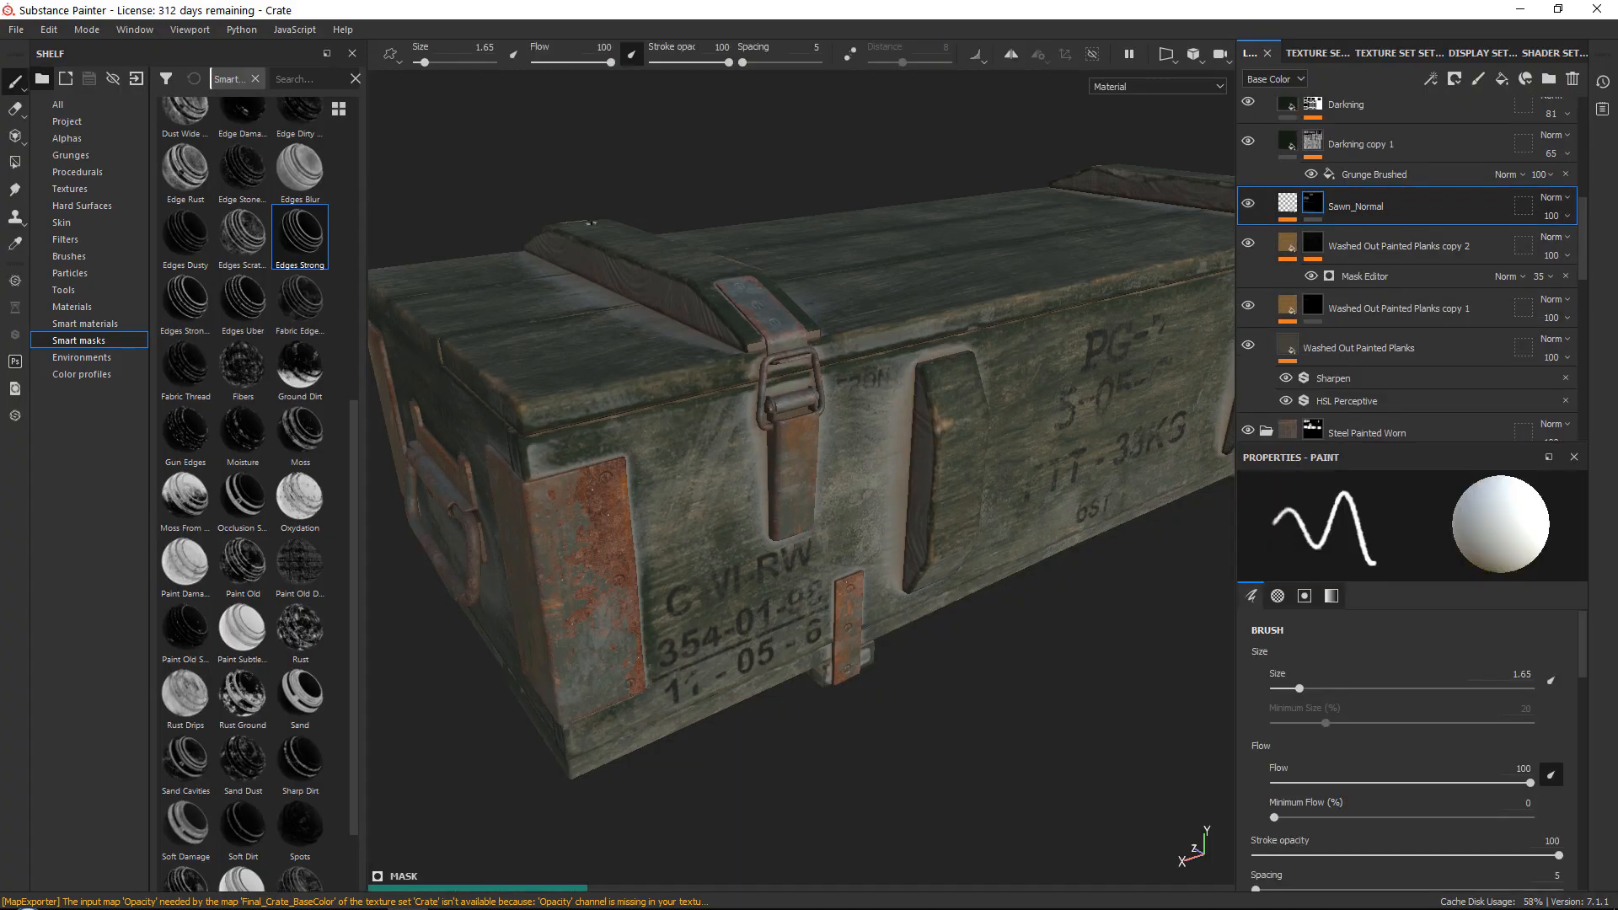
click(16, 163)
scroll(711, 610, up, 5)
alt+drag(711, 610, 862, 366)
scroll(621, 337, up, 5)
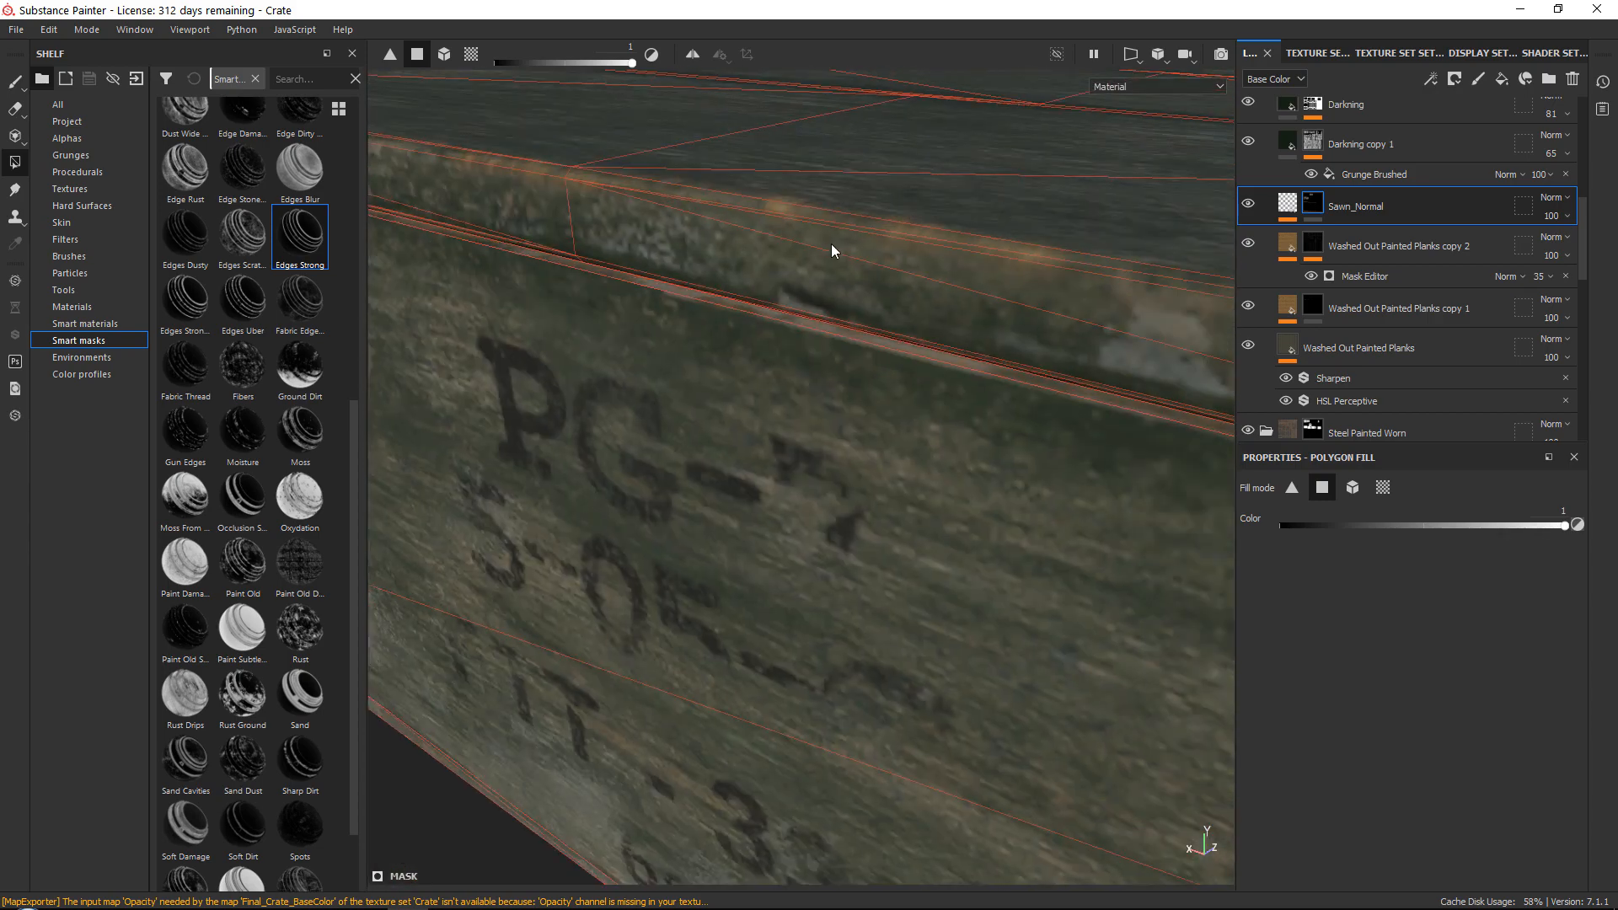
alt+right_drag(937, 389, 660, 11)
alt+middle_drag(1054, 337, 759, 295)
alt+right_drag(758, 295, 1019, 422)
alt+middle_drag(1018, 422, 769, 340)
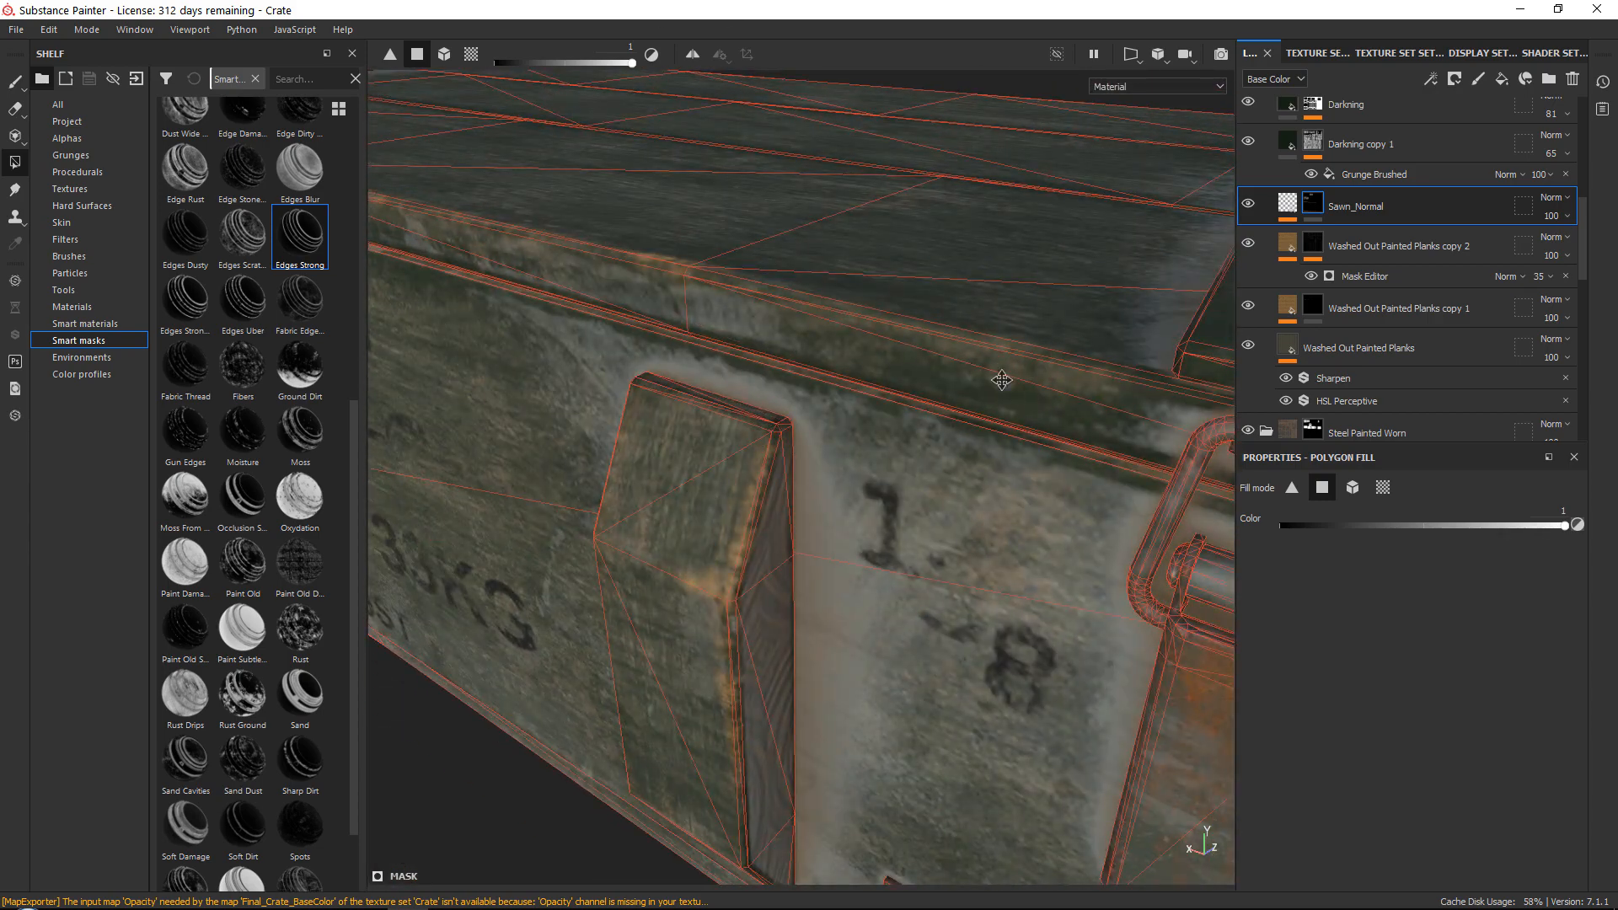
scroll(1001, 380, down, 5)
alt+drag(1001, 380, 730, 397)
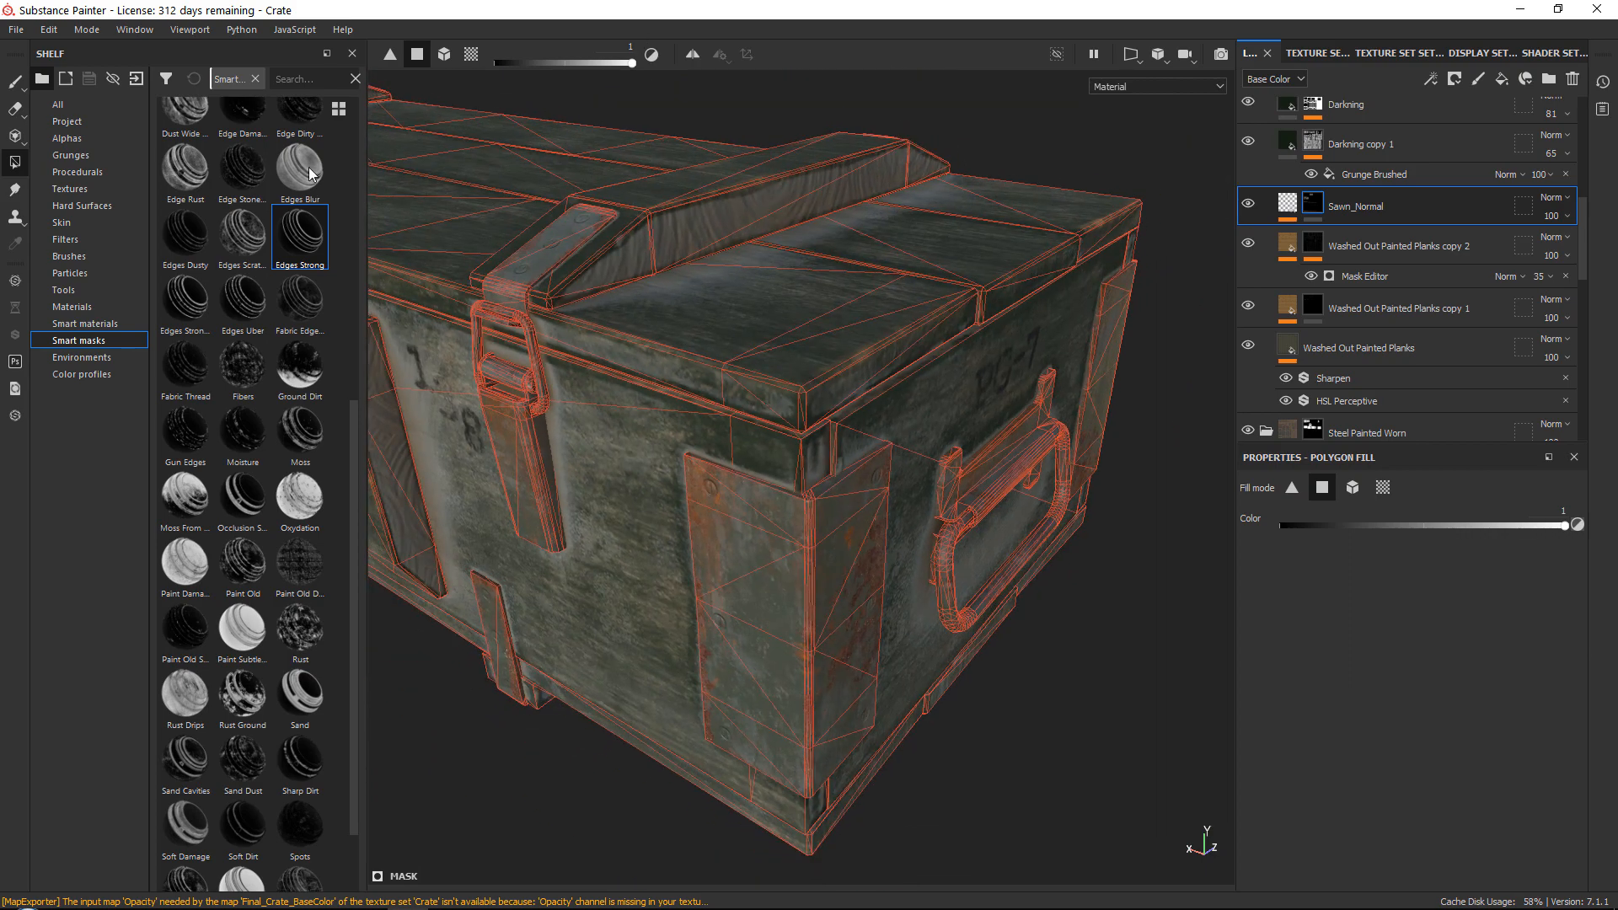
key(1)
alt+drag(843, 464, 919, 540)
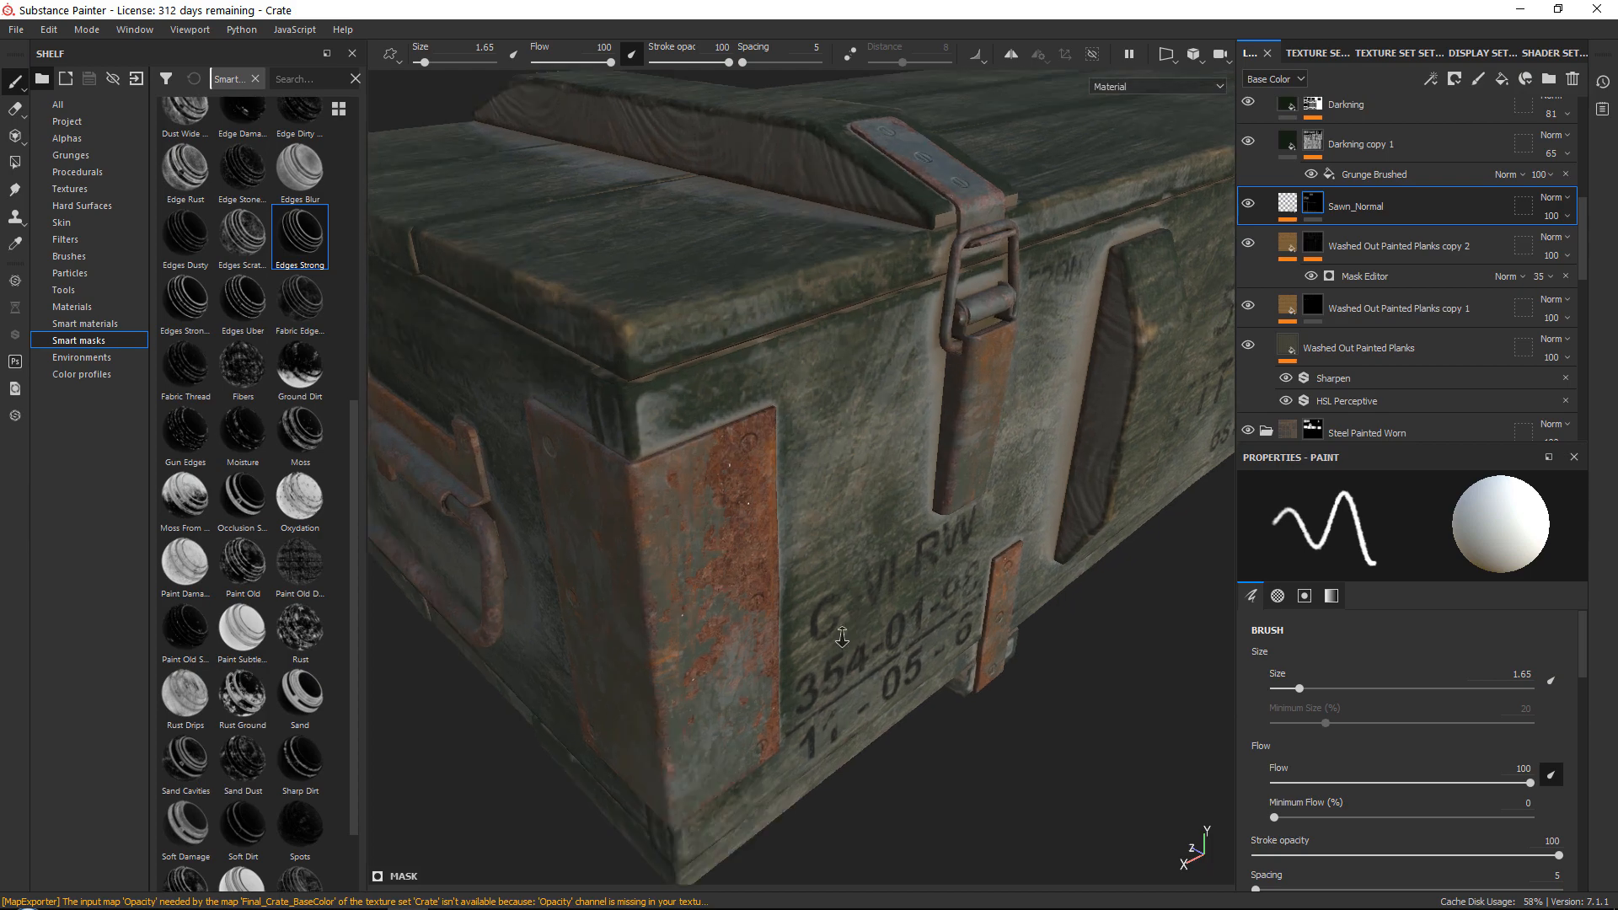
Set the height of the NormalBumps layer in the Custom_Rust_A folder to -0.1289 and collapse the folders
mouse_move(826, 506)
alt+mouse_down()
mouse_move(877, 553)
mouse_move(893, 539)
alt+mouse_up()
click(1266, 157)
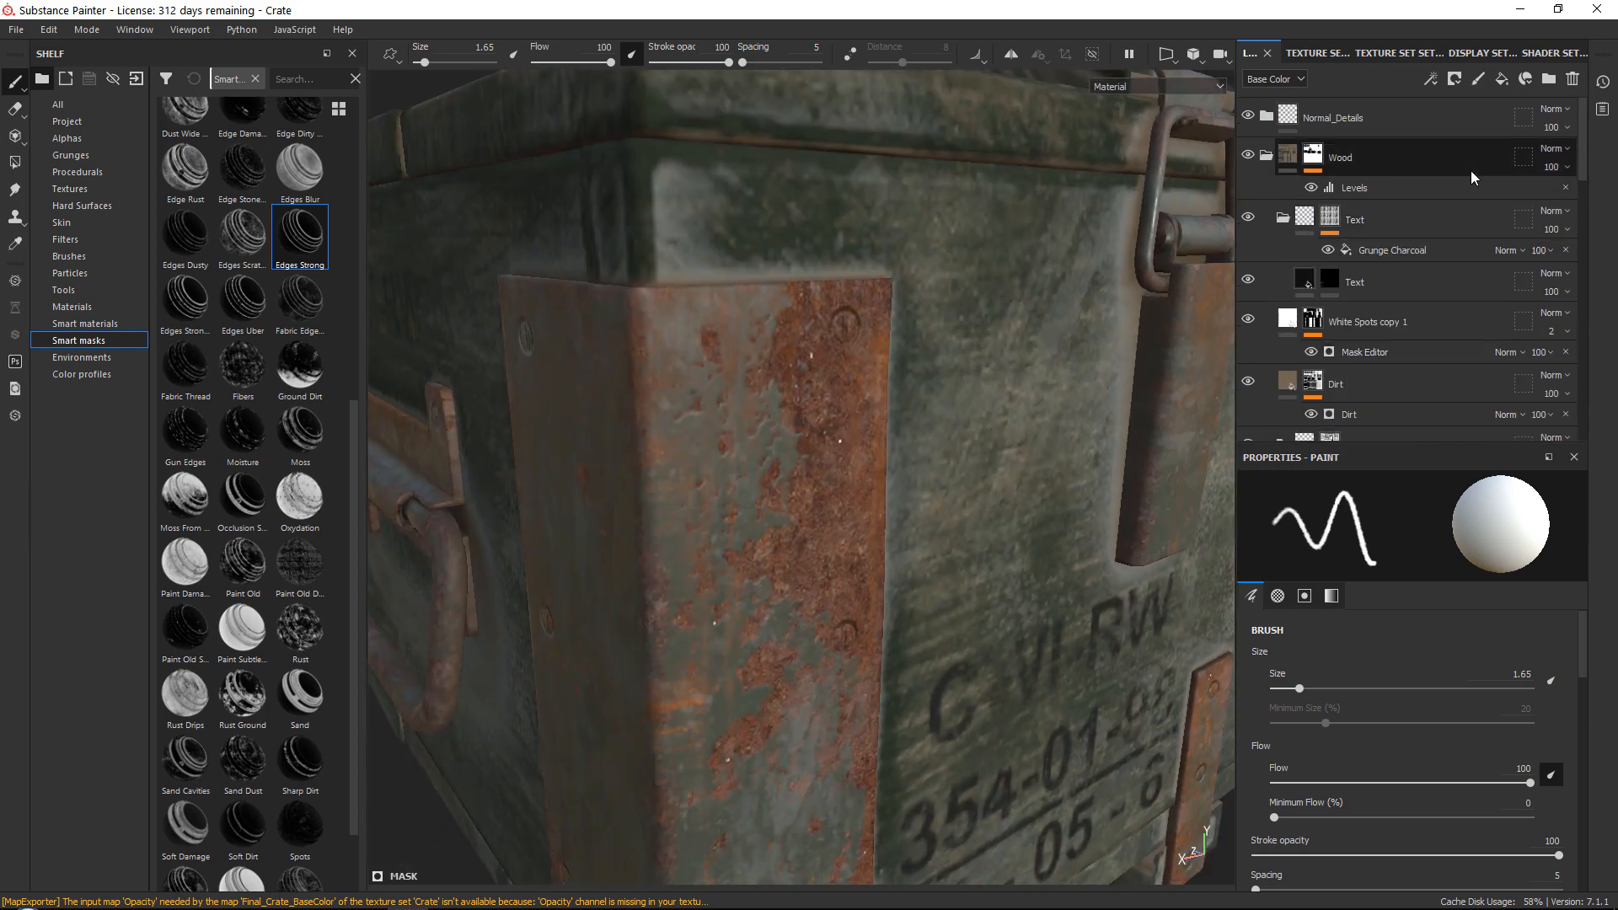
scroll(1281, 236, down, 6)
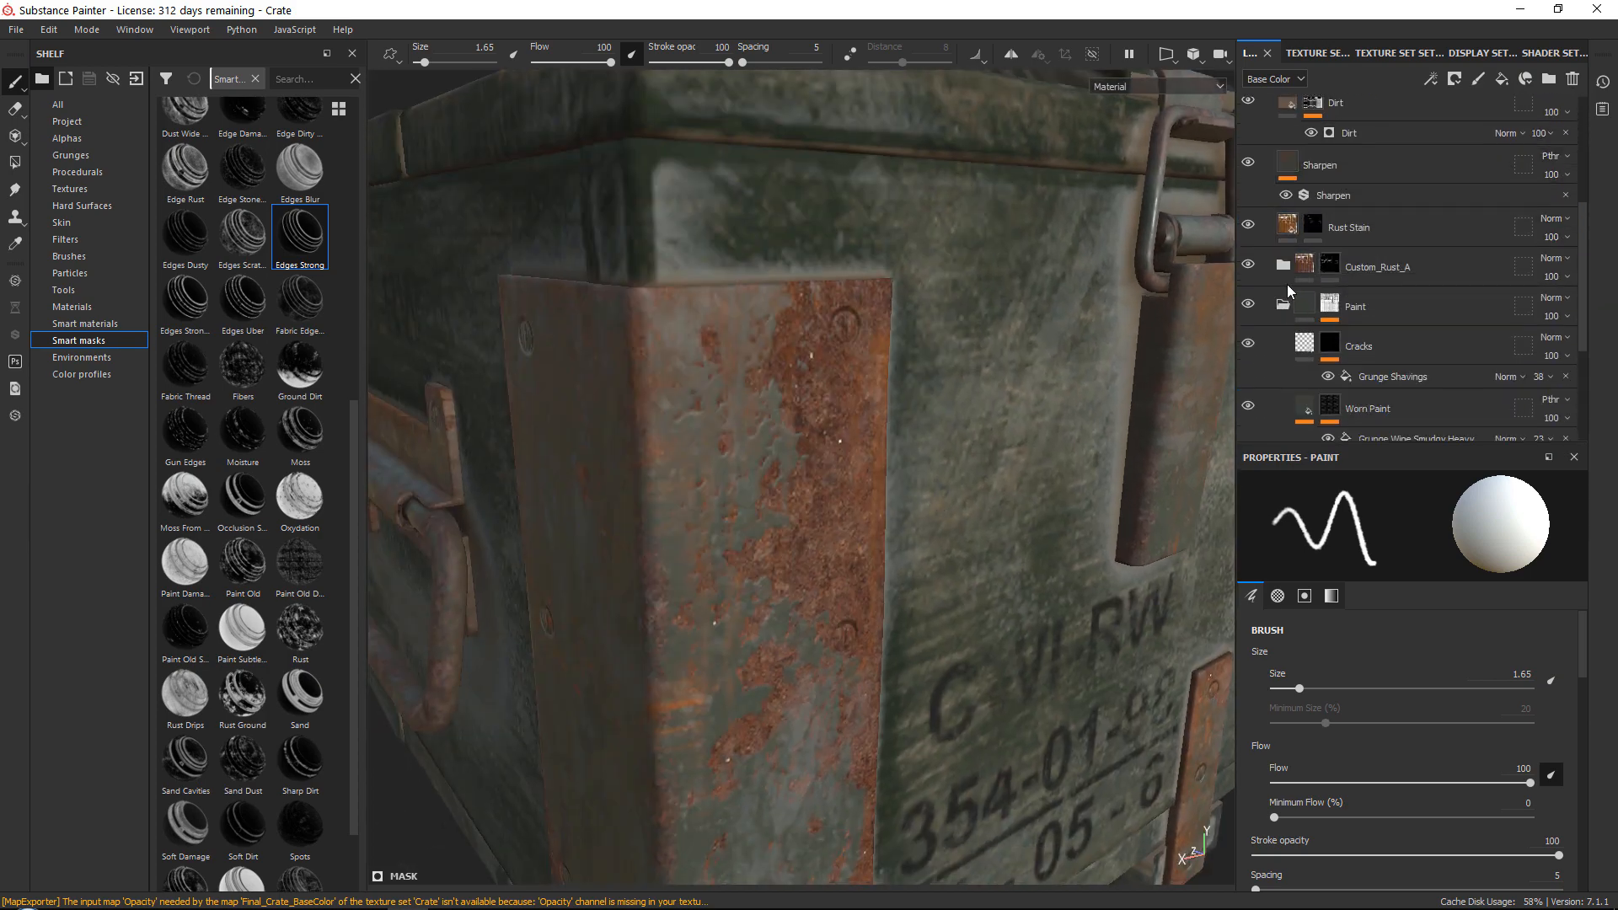
click(1282, 230)
scroll(1348, 236, down, 1)
click(1357, 203)
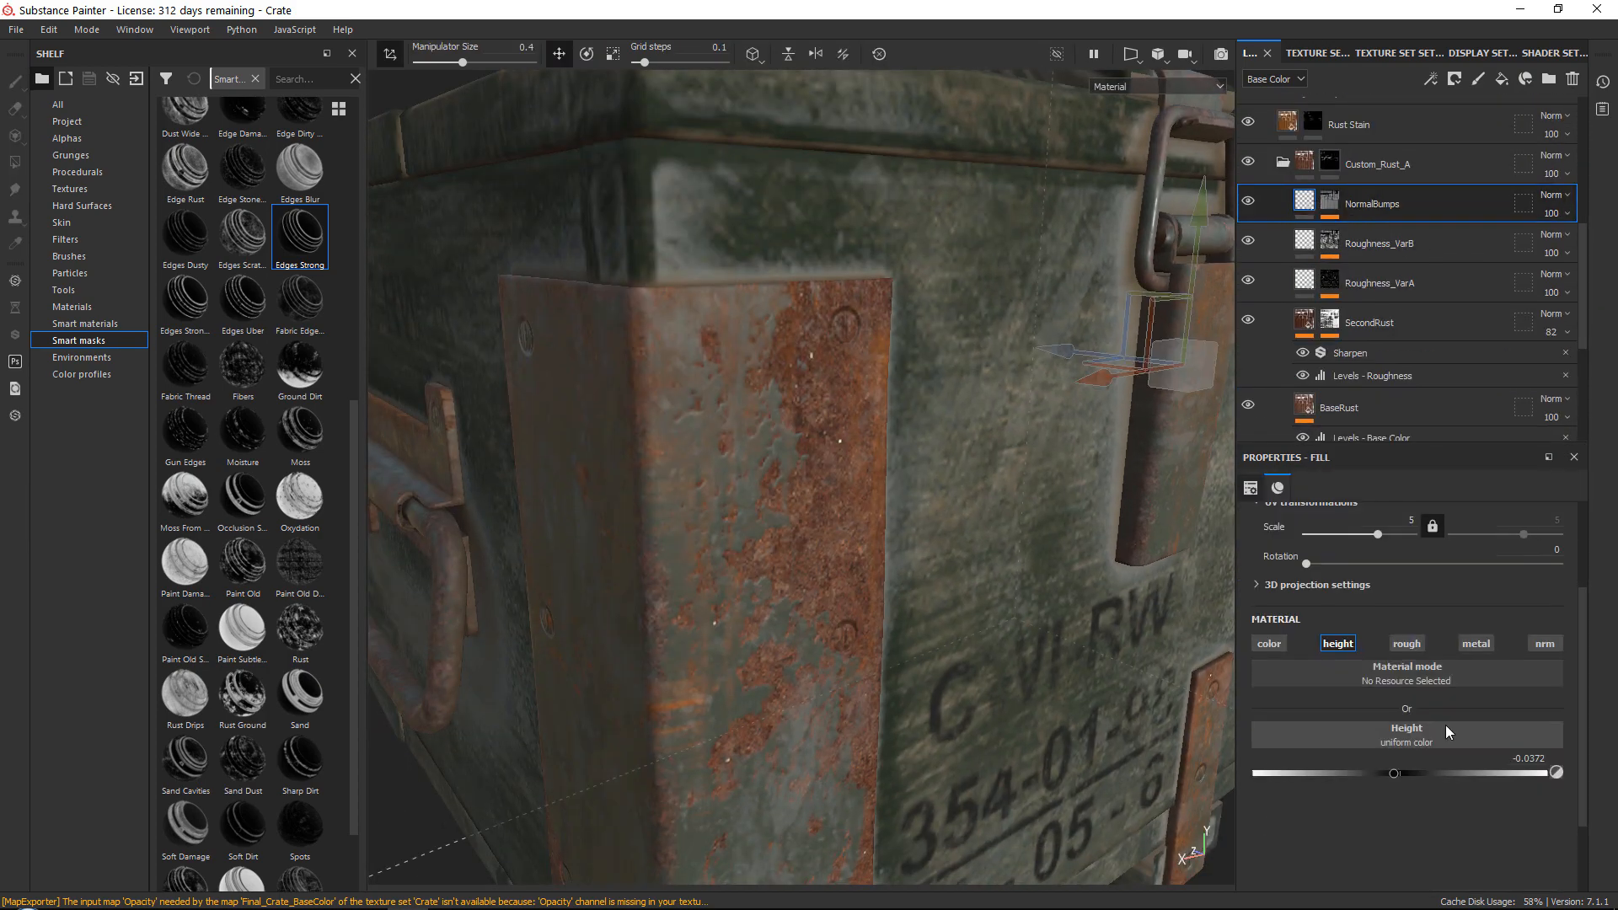
drag(1373, 781, 1382, 779)
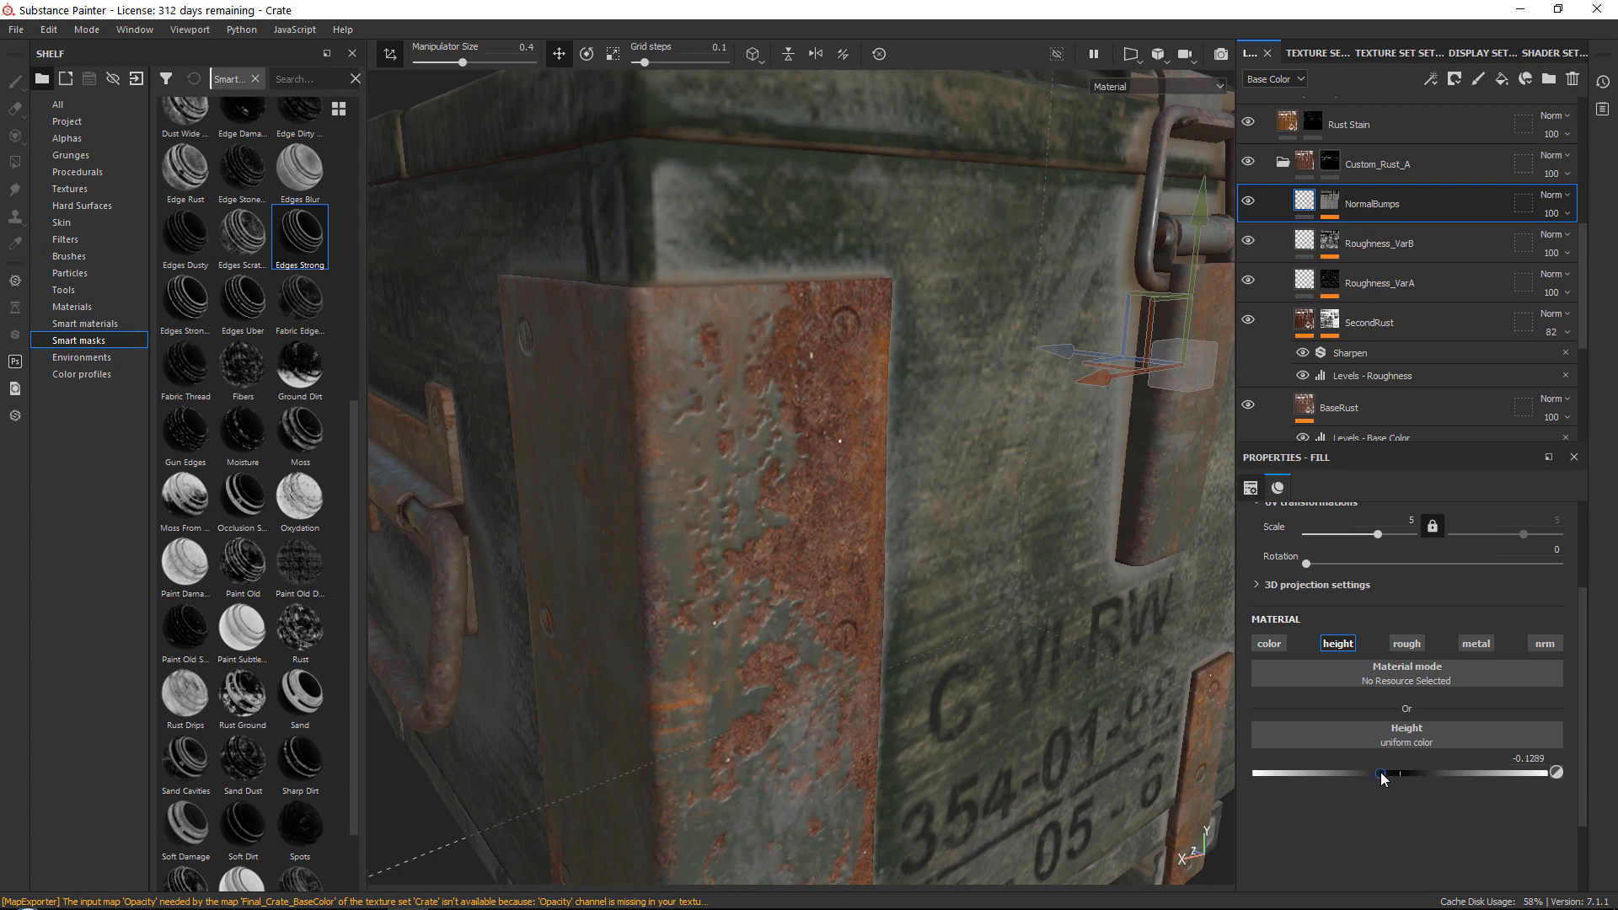
scroll(1253, 266, down, 2)
scroll(1253, 263, up, 3)
click(1282, 198)
Examine the rust relief and screws on the corner plate and the lid's latch plate
right_click(855, 348)
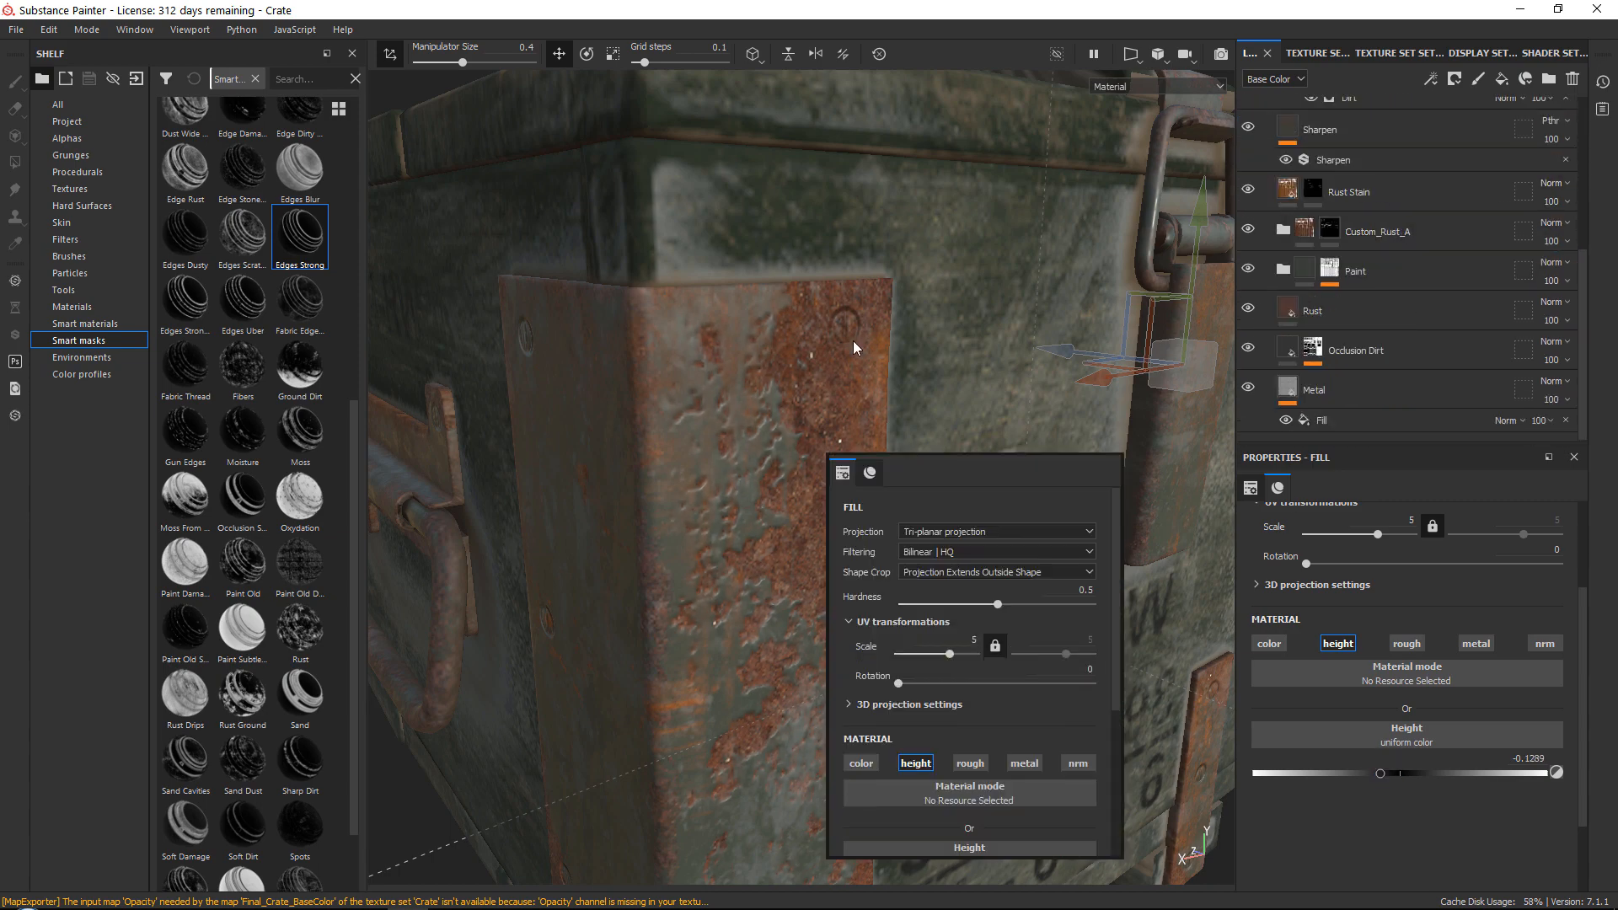
alt+drag(856, 347, 893, 253)
alt+right_drag(893, 253, 1011, 336)
alt+drag(1011, 336, 856, 270)
alt+right_drag(856, 271, 884, 211)
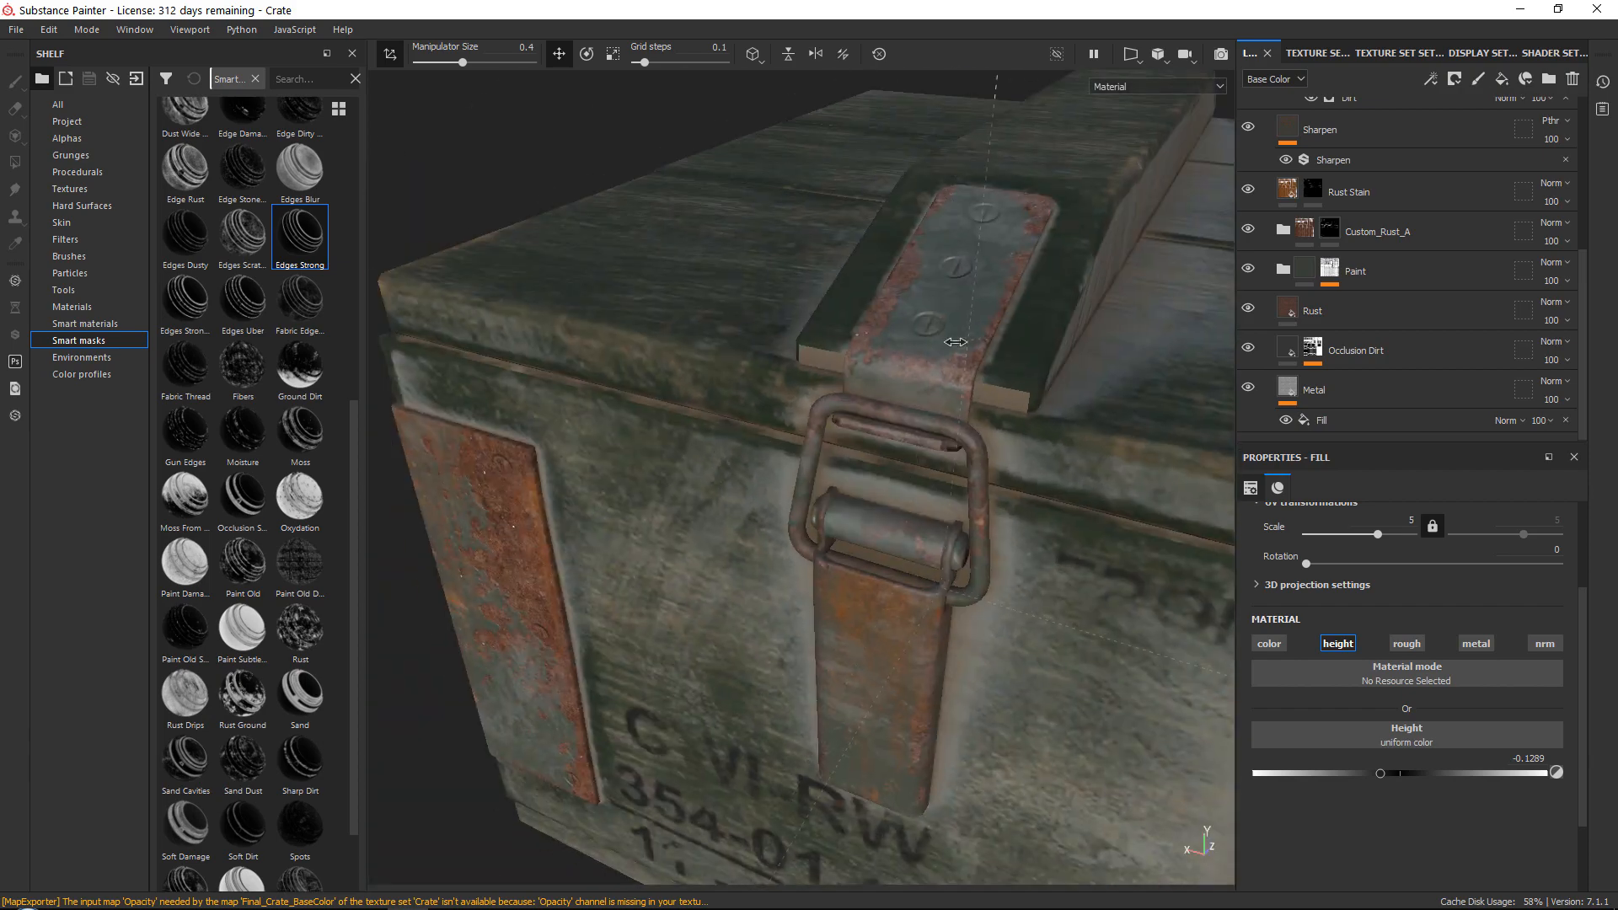
alt+drag(885, 210, 843, 169)
alt+right_drag(843, 169, 825, 84)
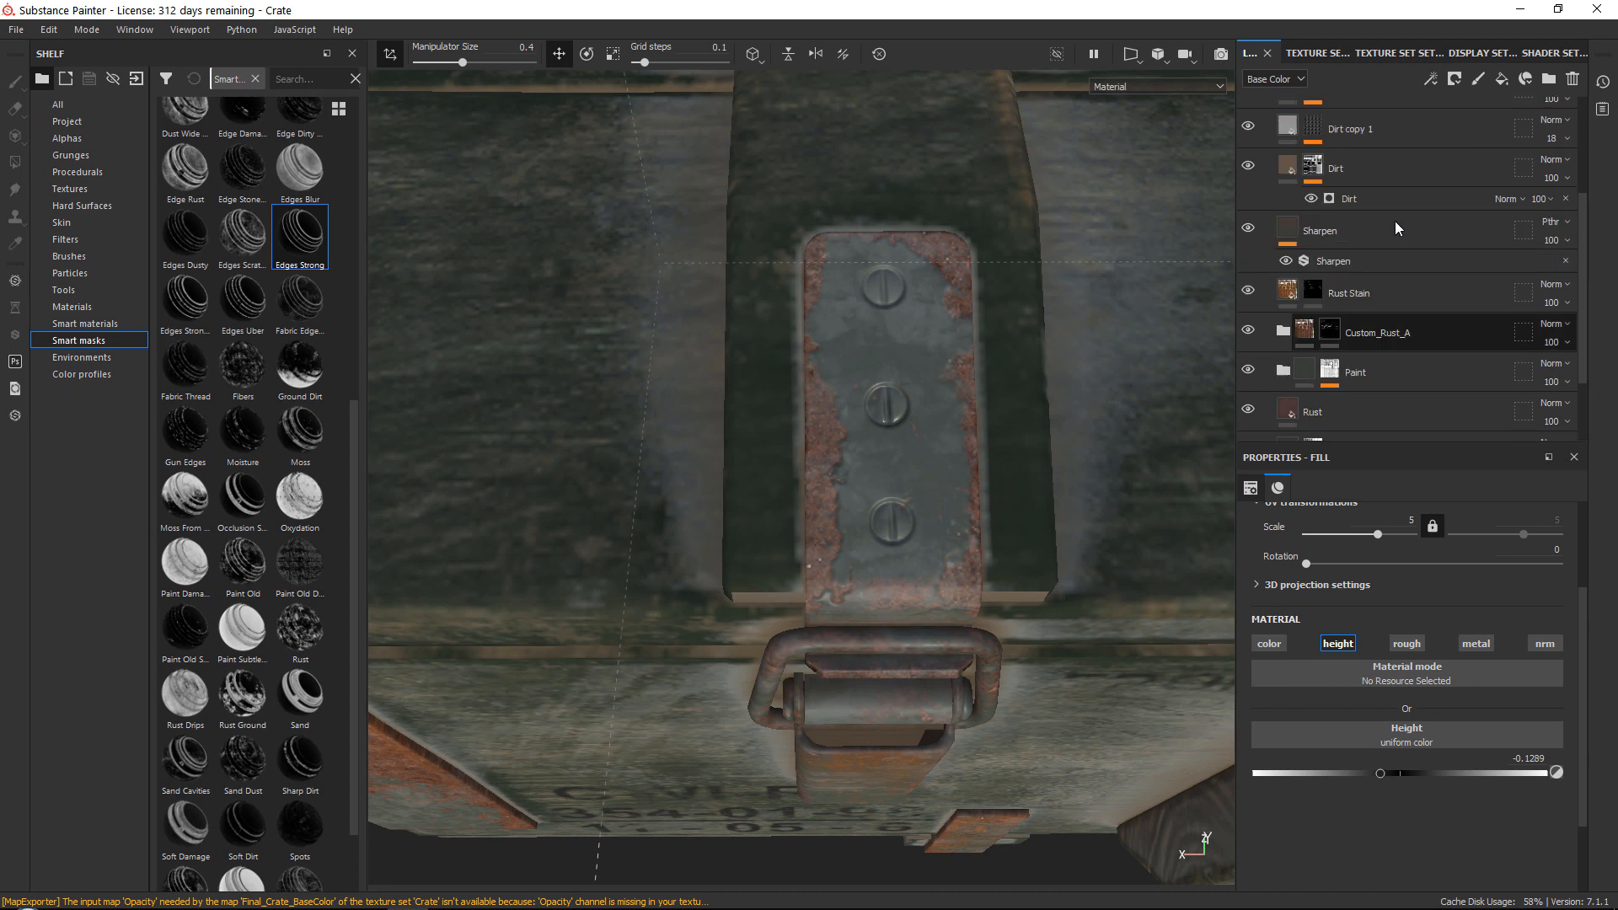
Add a fill layer named Darkning directly above the Custom_Rust_A folder in Steel Painted Worn
scroll(1382, 227, down, 2)
click(1466, 257)
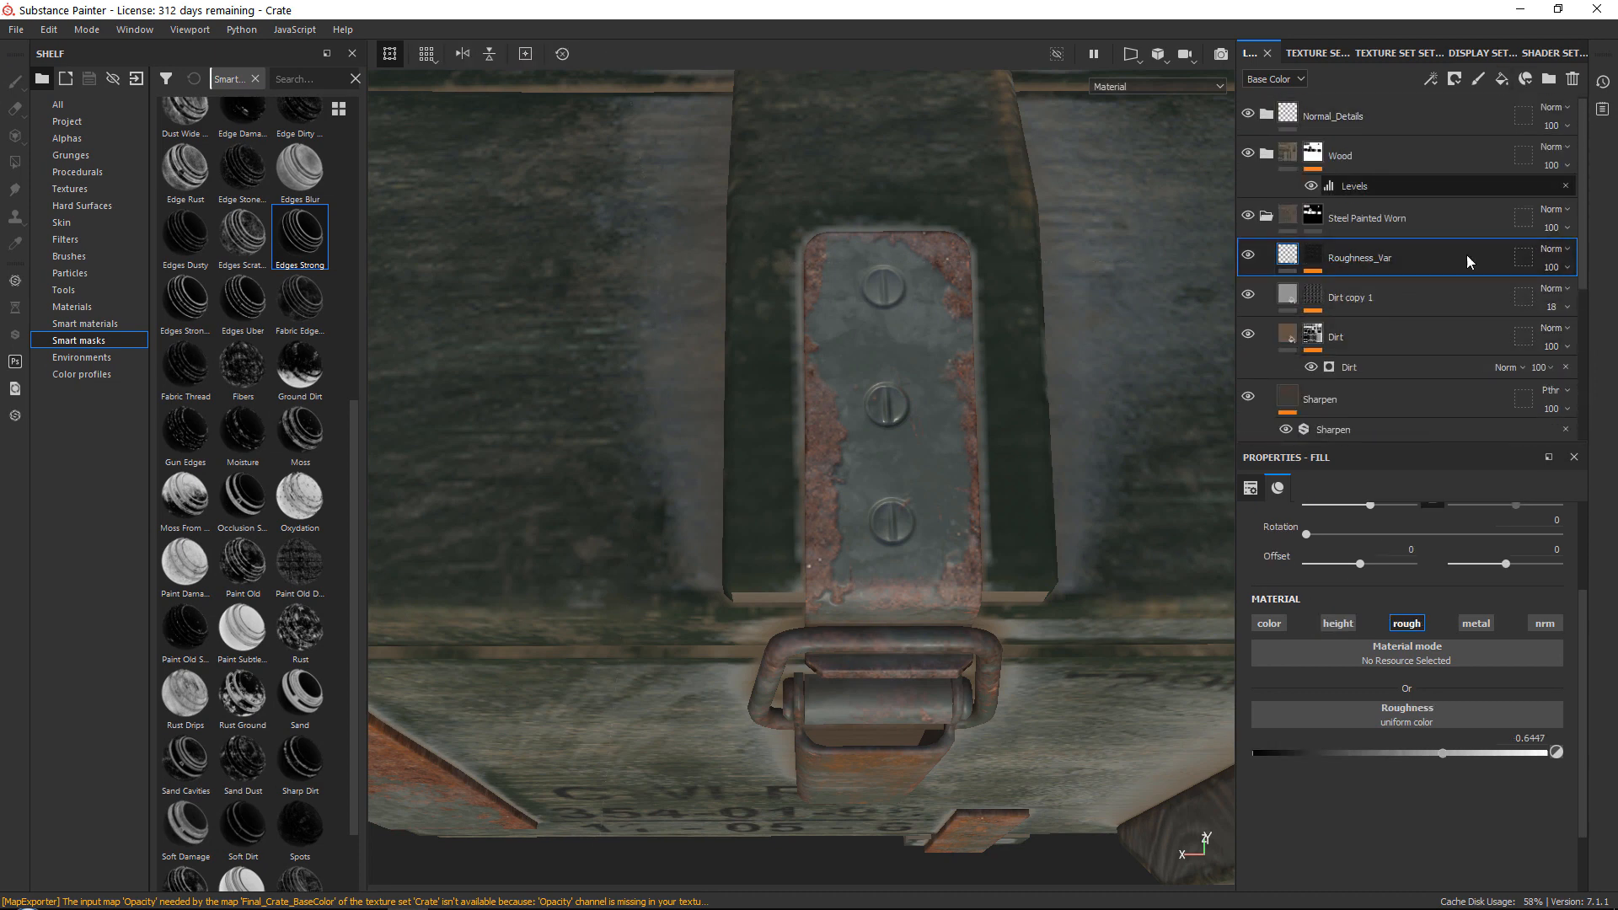
scroll(1465, 259, down, 2)
click(1389, 354)
scroll(1396, 345, down, 2)
click(1407, 301)
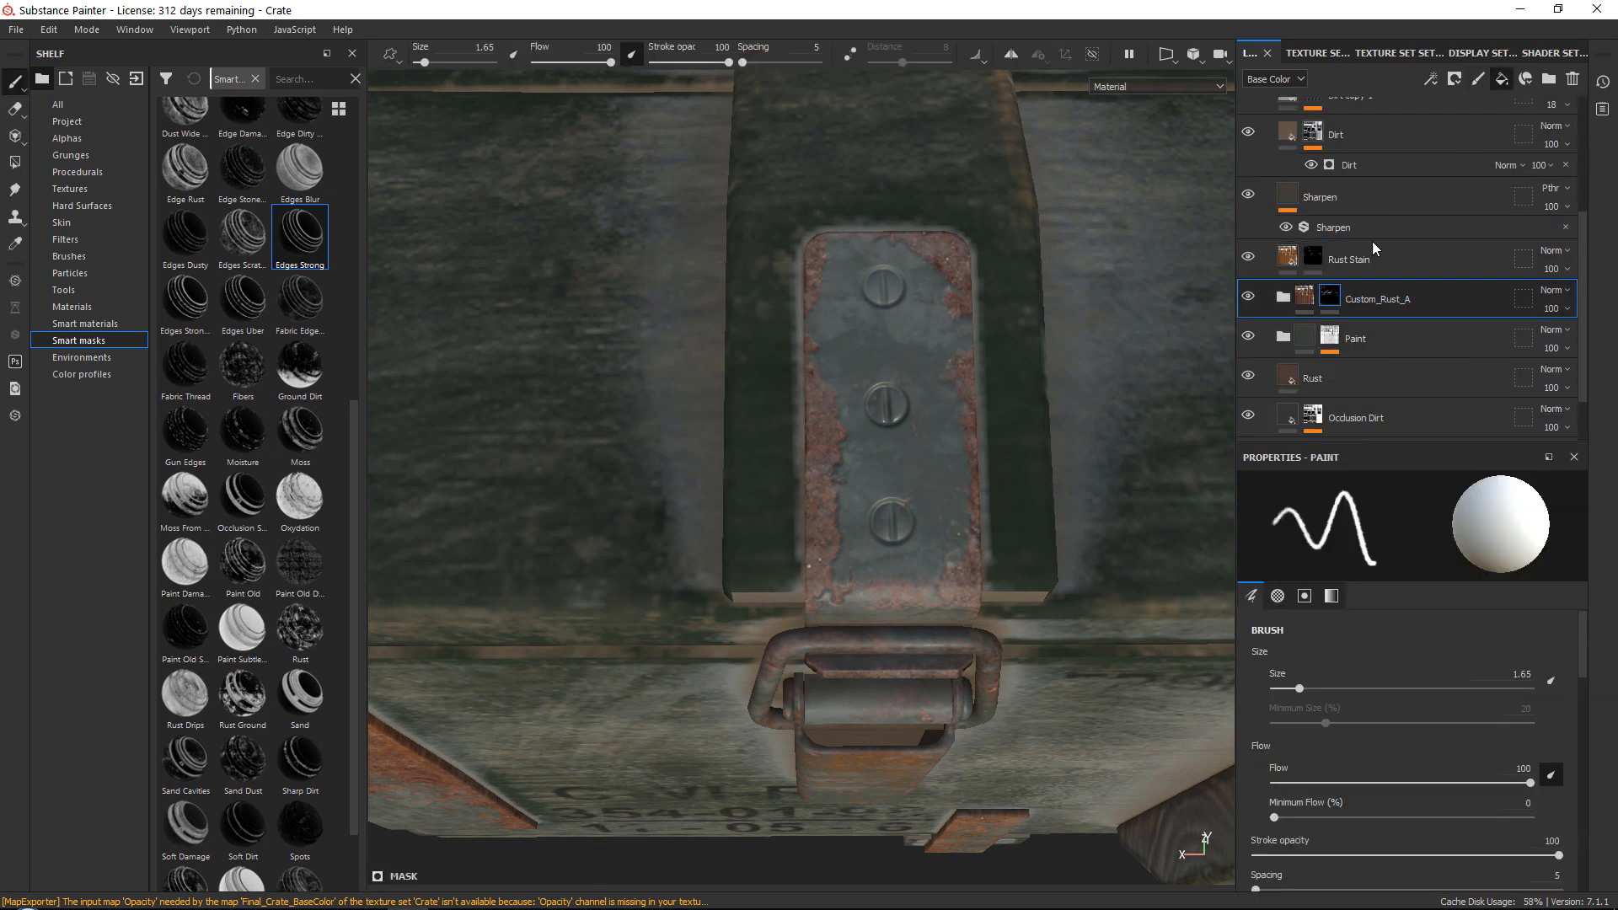
double_click(1344, 300)
text(Darkning)
key(Return)
scroll(1342, 770, down, 2)
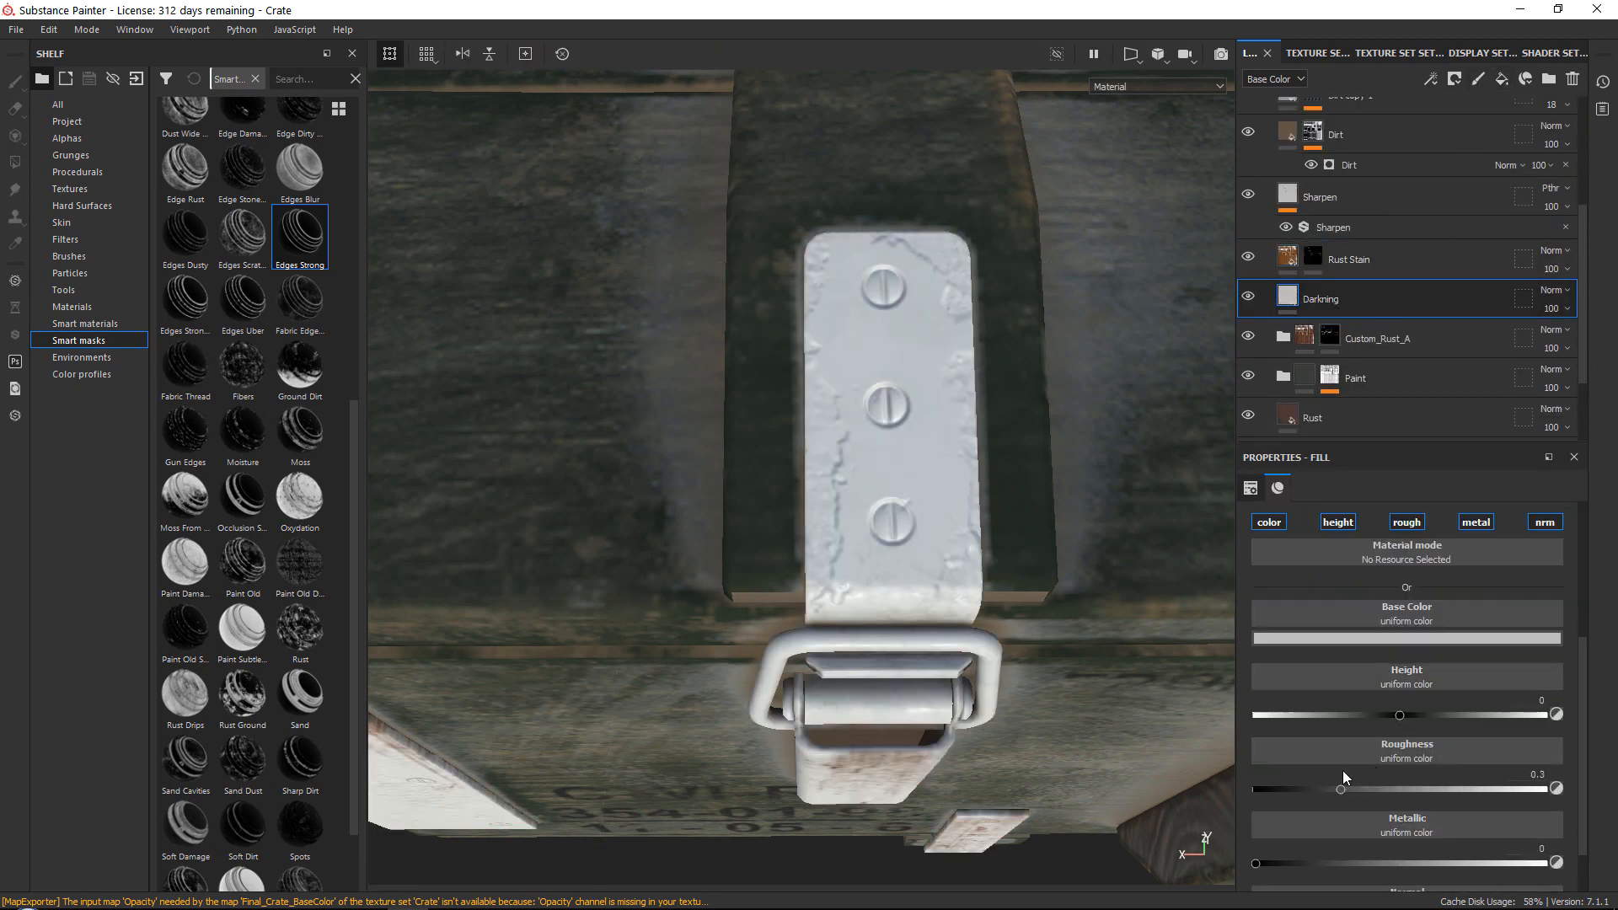
Limit the Darkning layer to the color channel, set its base color to 000000 and its opacity to 39
scroll(1356, 573, up, 1)
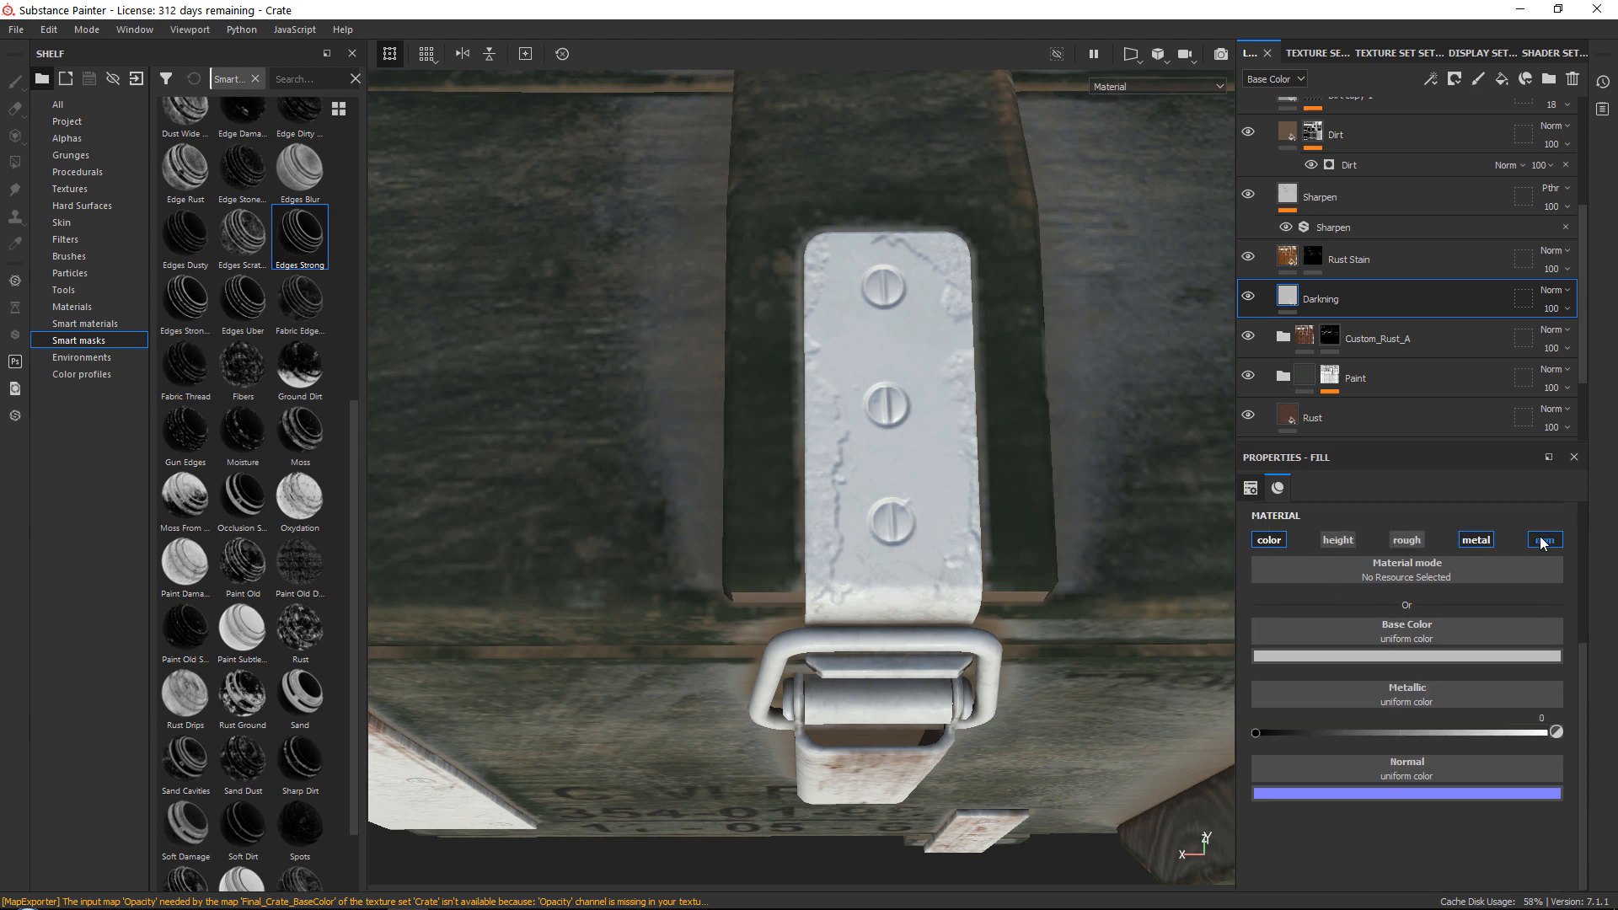
click(1455, 657)
drag(1594, 726, 1607, 874)
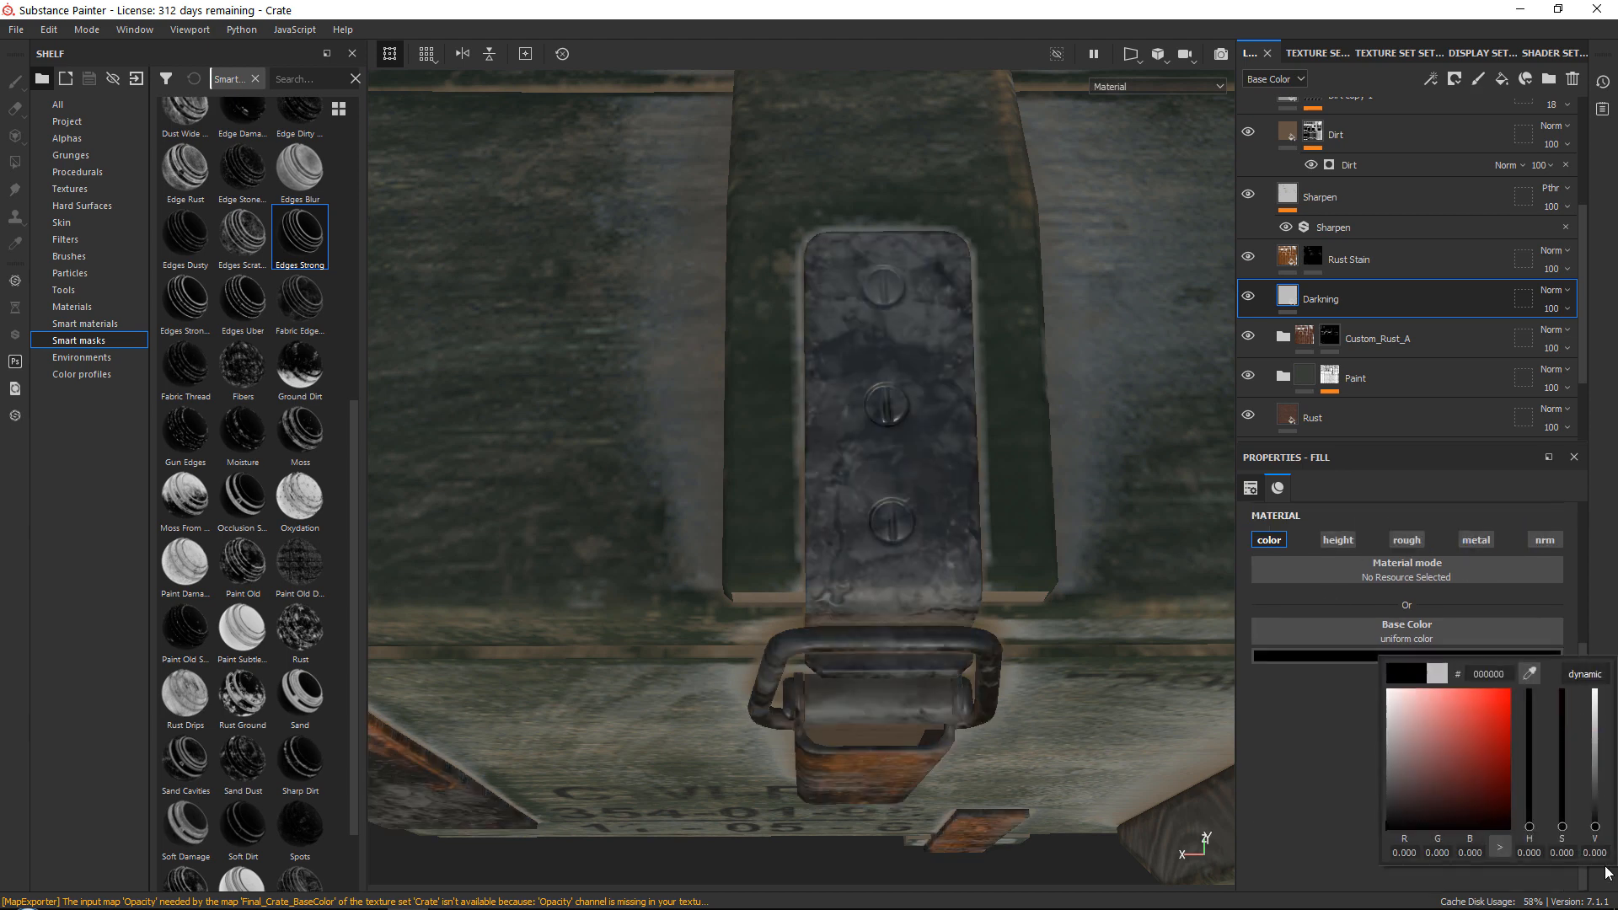
click(1566, 308)
mouse_move(1578, 337)
mouse_down()
mouse_move(1543, 340)
mouse_move(1565, 337)
mouse_up()
Add a black mask to the Darkning layer and choose the Basic Hard brush at size 1.31
click(1333, 295)
click(1454, 80)
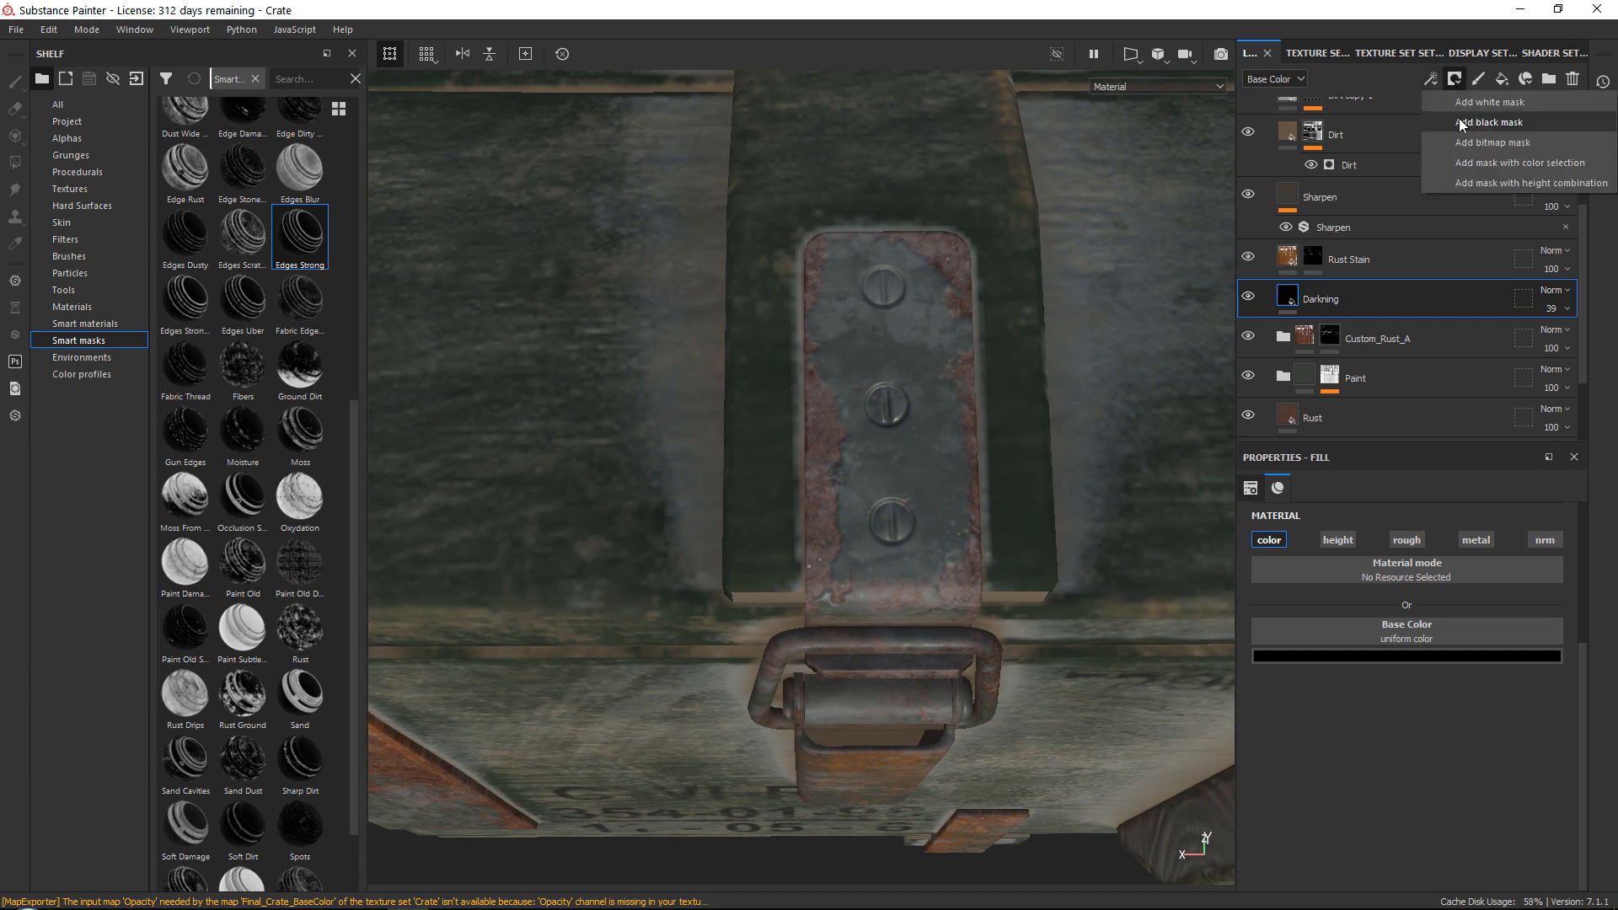
click(1489, 122)
click(69, 256)
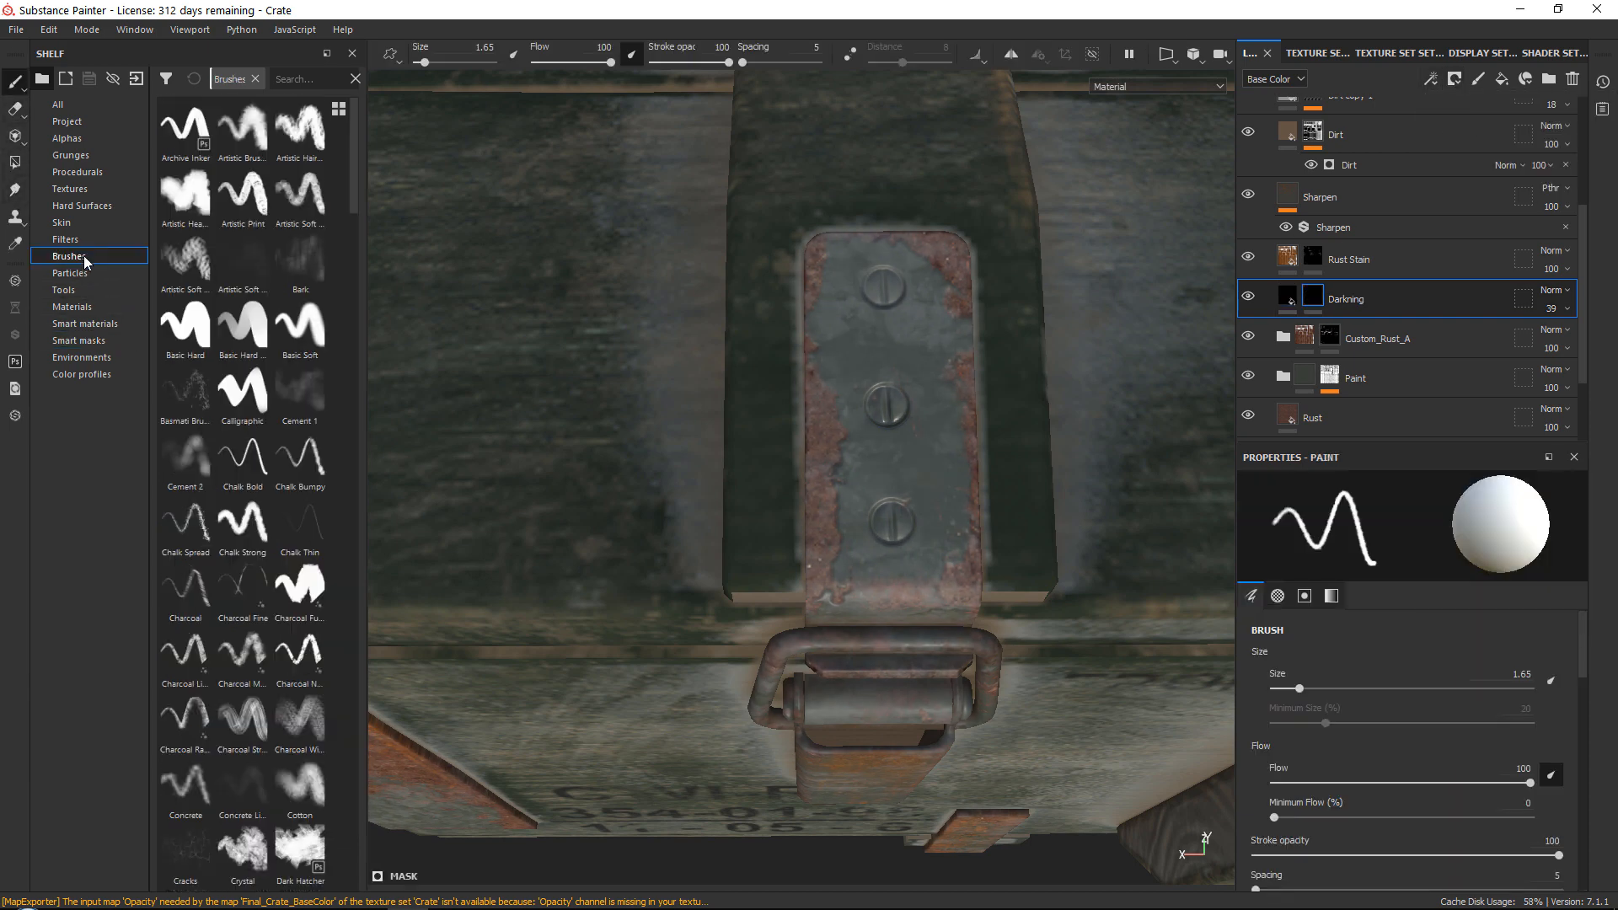
click(181, 326)
click(1292, 688)
alt+drag(875, 311, 893, 413)
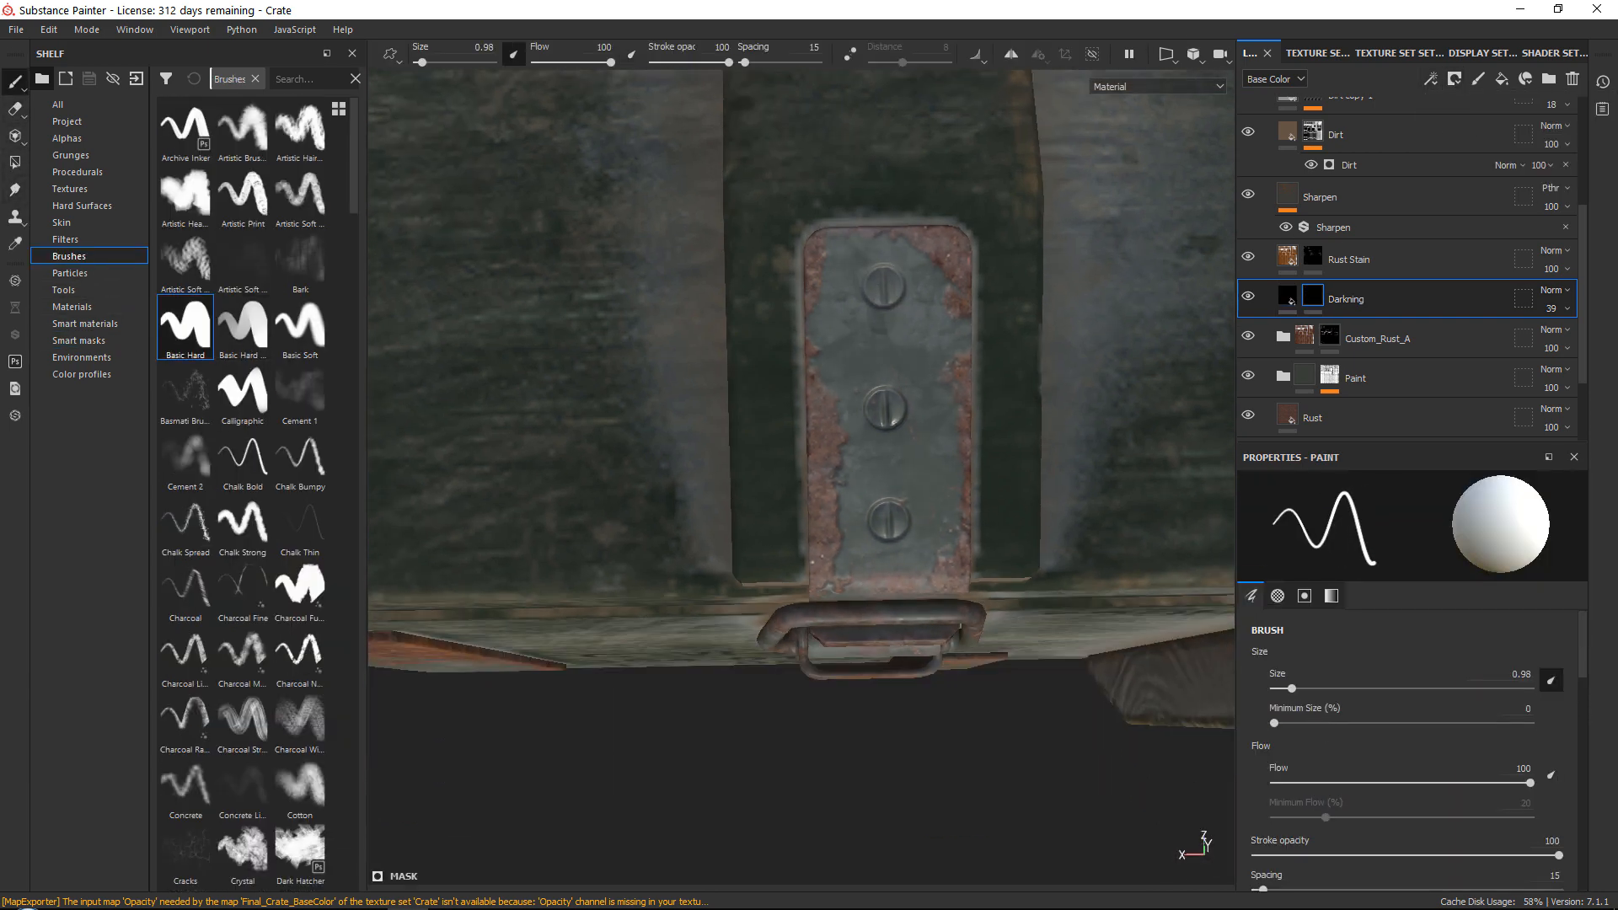
click(1296, 688)
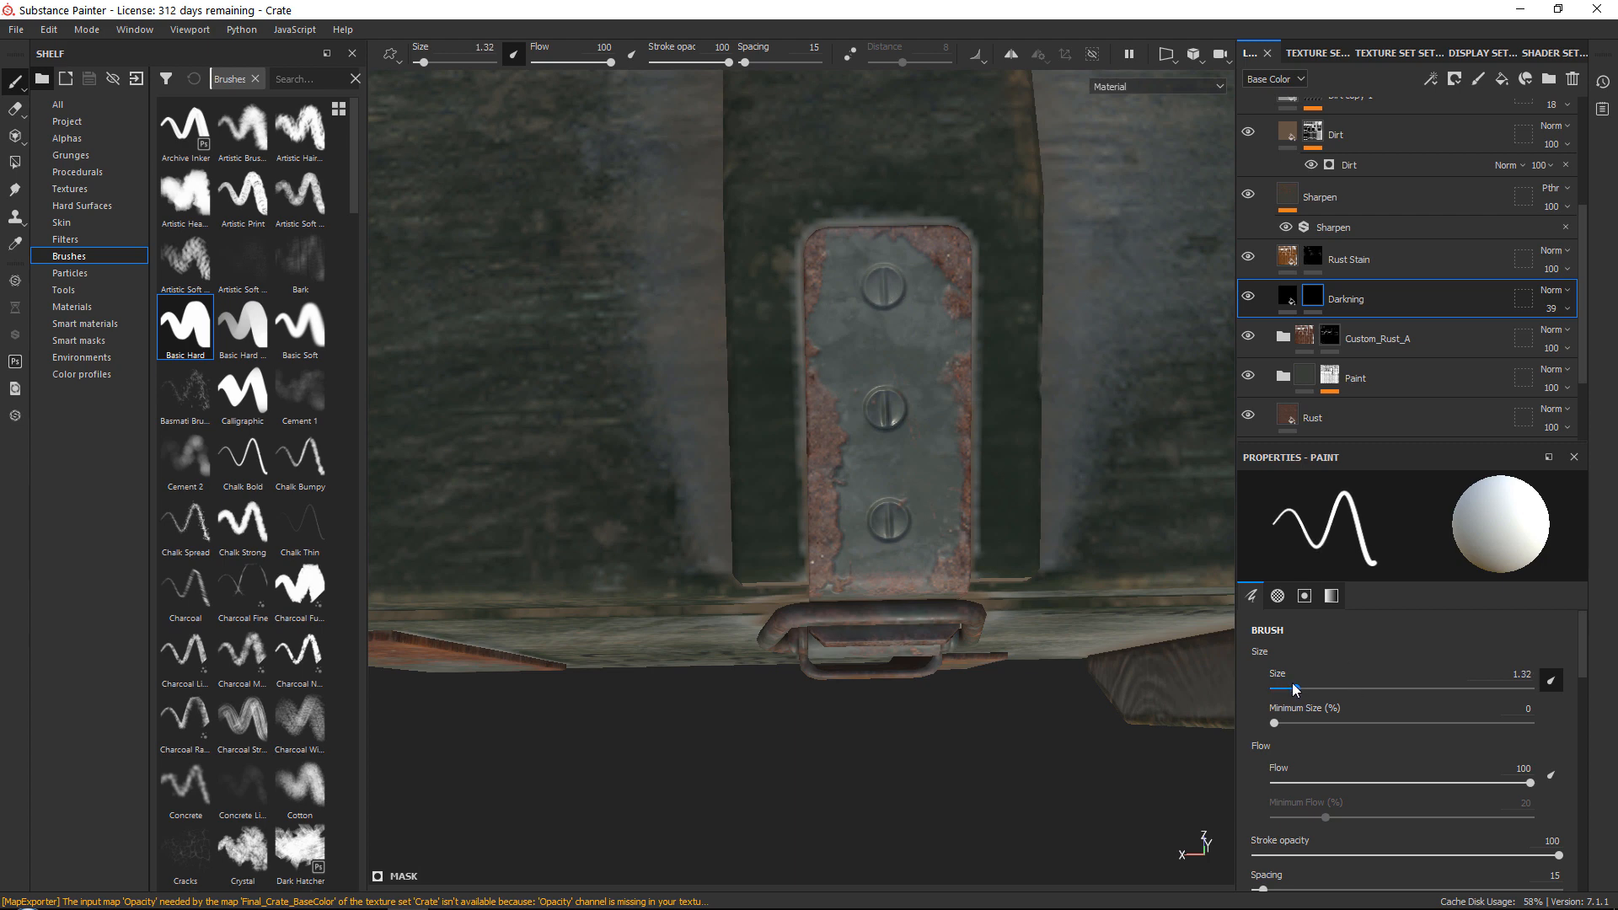
click(1293, 687)
click(1297, 689)
Paint the Darkning mask over the screw heads on the front corner plate and around its corner
alt+drag(889, 522, 881, 312)
mouse_move(522, 717)
alt+middle_down()
mouse_move(777, 682)
mouse_move(882, 372)
alt+middle_up()
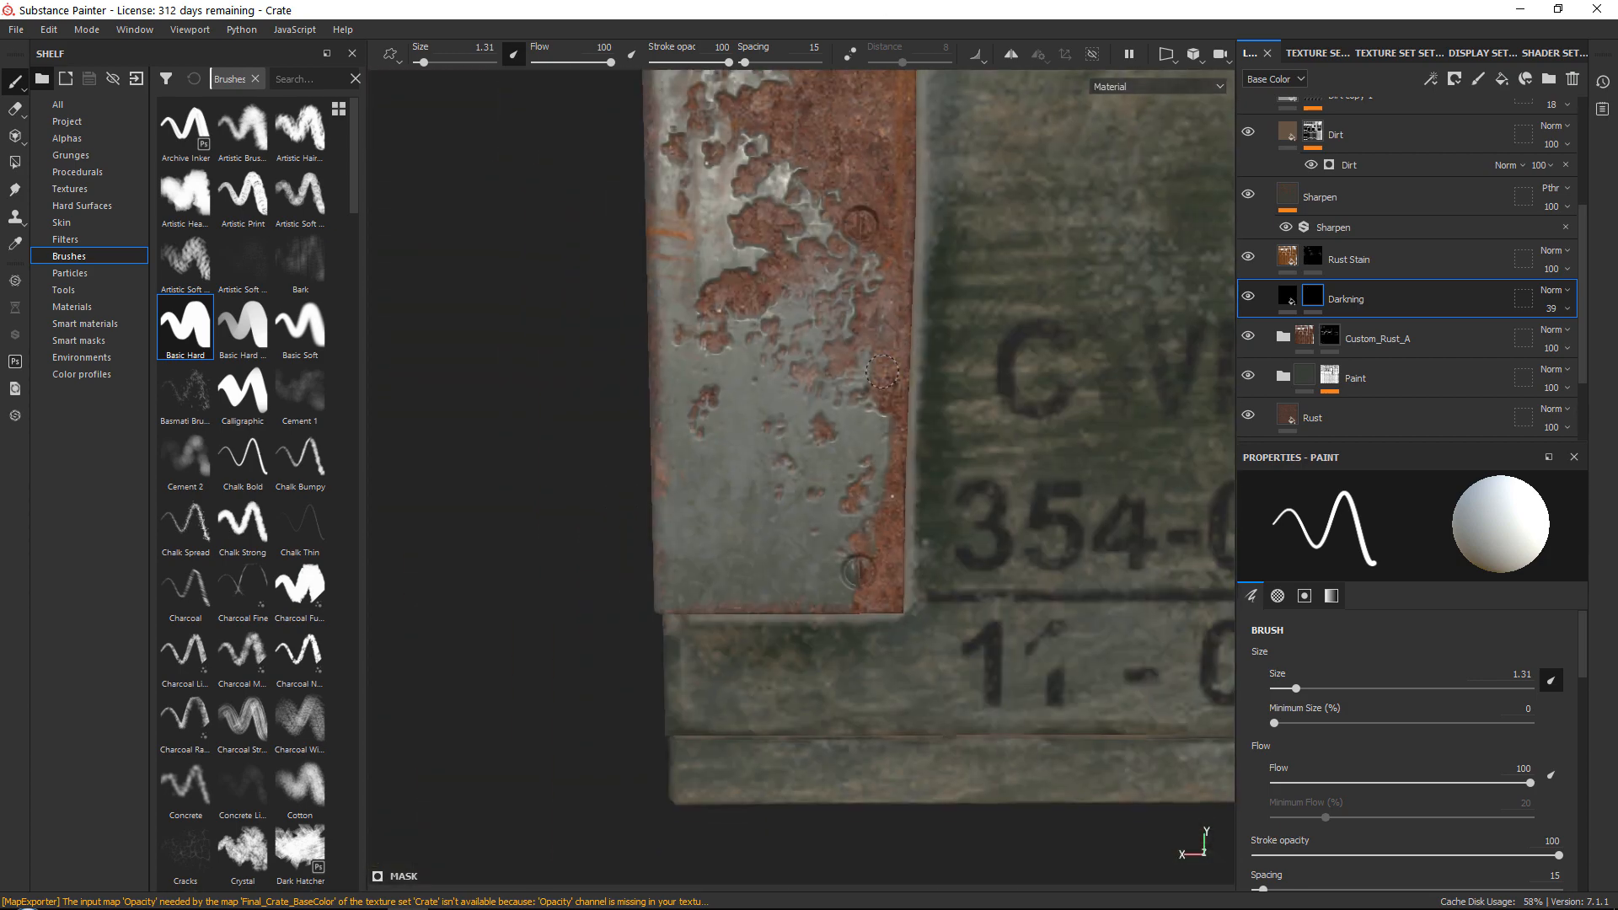
click(858, 571)
alt+drag(860, 572, 1070, 560)
alt+middle_drag(576, 397, 679, 645)
alt+middle_drag(674, 460, 773, 841)
click(780, 426)
Paint the Darkning mask over the screw heads on the side handle's mounting bracket
alt+right_drag(780, 427, 686, 415)
alt+middle_drag(590, 505, 973, 421)
alt+right_drag(910, 455, 969, 472)
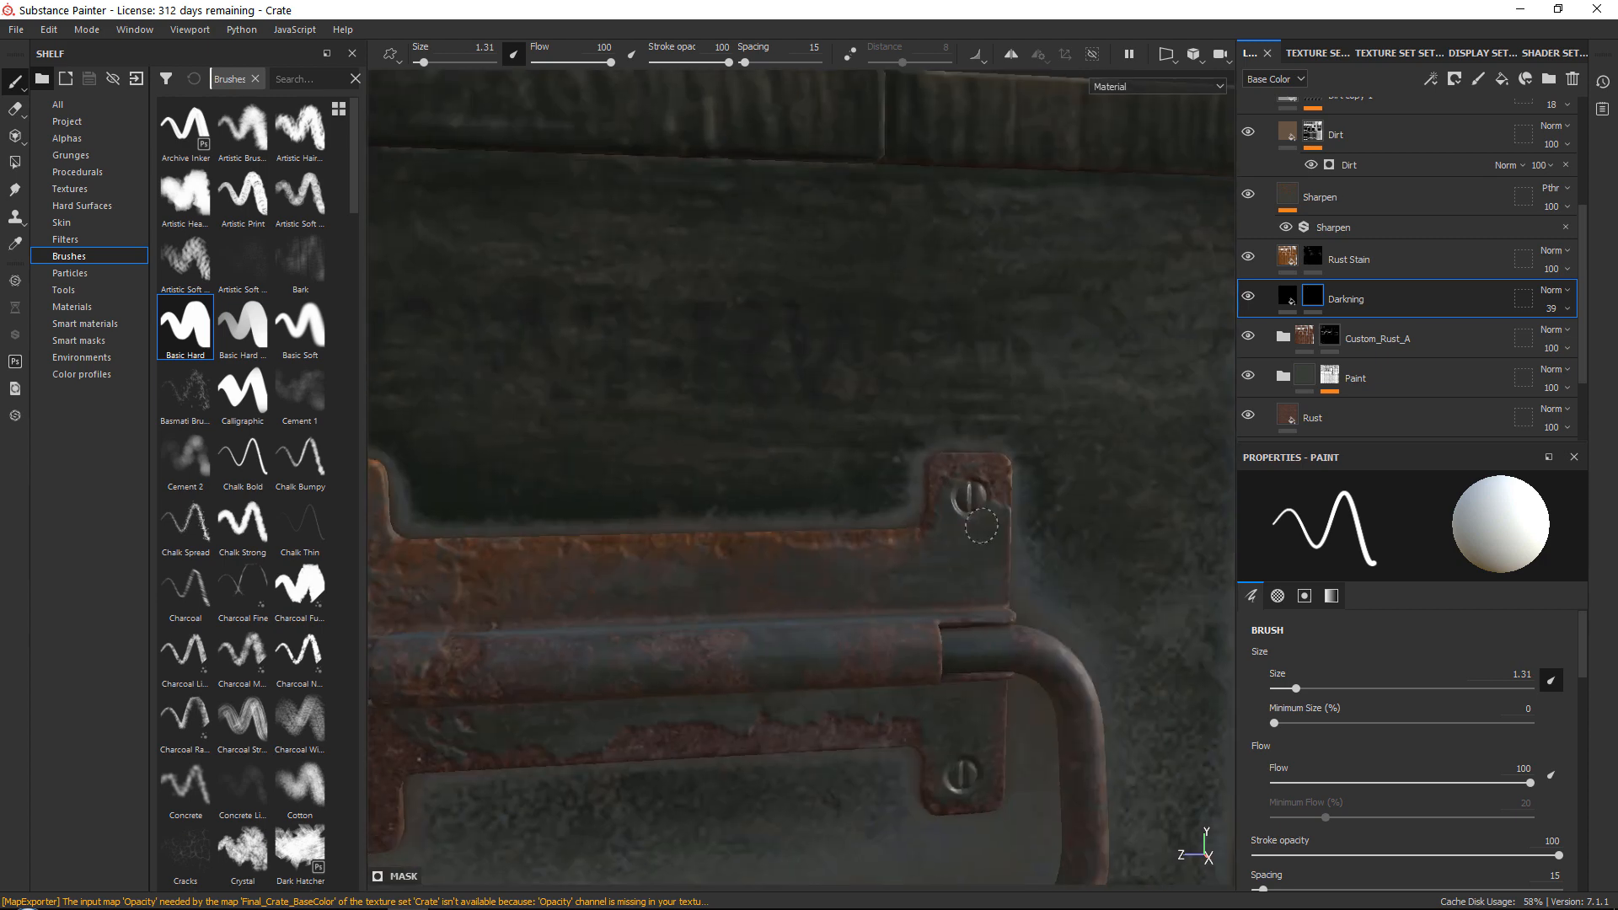
click(969, 498)
mouse_move(964, 488)
alt+middle_down()
mouse_move(945, 351)
mouse_move(952, 178)
alt+middle_up()
click(961, 496)
alt+middle_drag(374, 425, 771, 469)
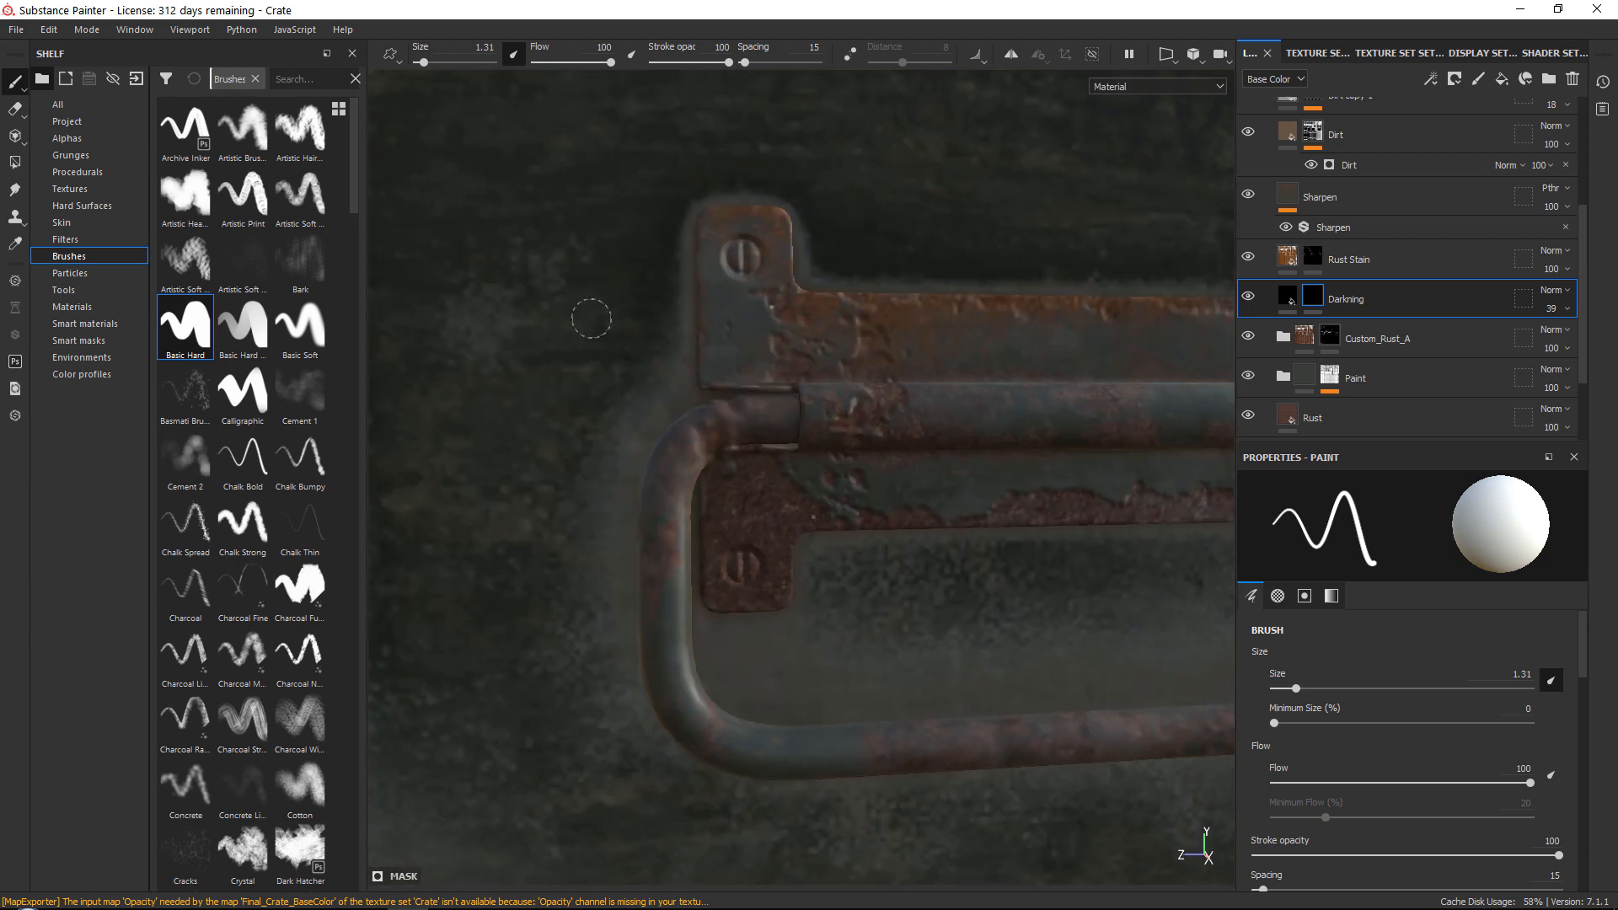
Paint the Darkning mask over the screw heads on the metal plates around the crate's rear corner
alt+middle_drag(539, 328, 1138, 397)
click(1000, 452)
alt+middle_drag(999, 455, 913, 243)
alt+drag(909, 514, 1179, 522)
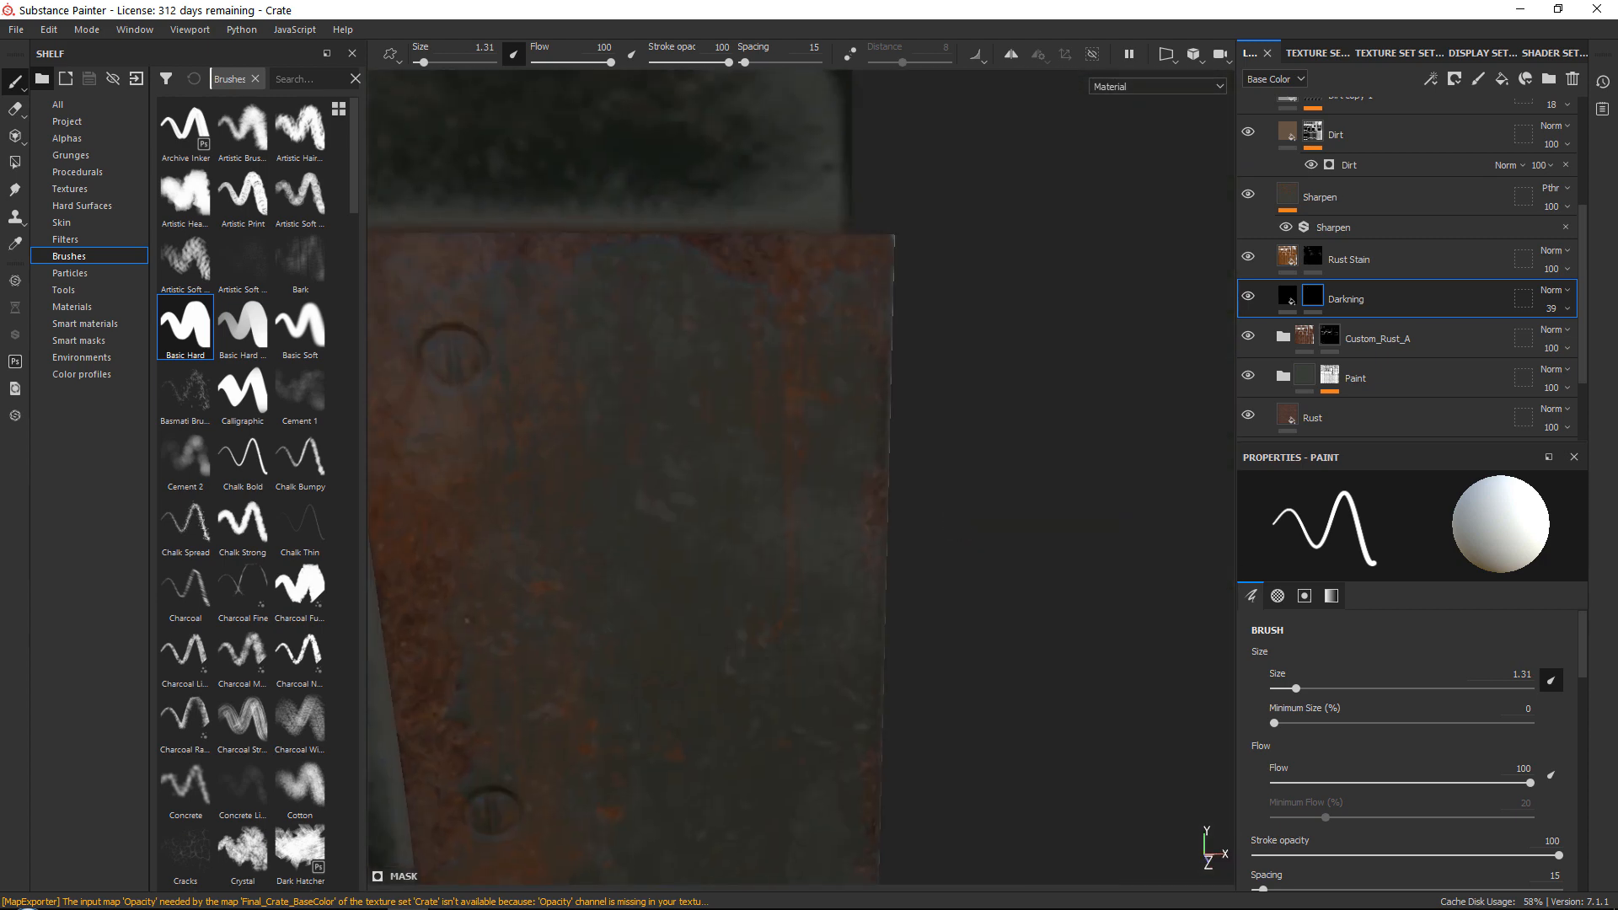
alt+middle_drag(510, 827, 854, 241)
Paint the Darkning mask over the screw heads on the two lower metal brackets along the crate's rear side
alt+right_drag(899, 508, 641, 472)
alt+middle_drag(640, 472, 967, 491)
alt+middle_drag(472, 211, 851, 292)
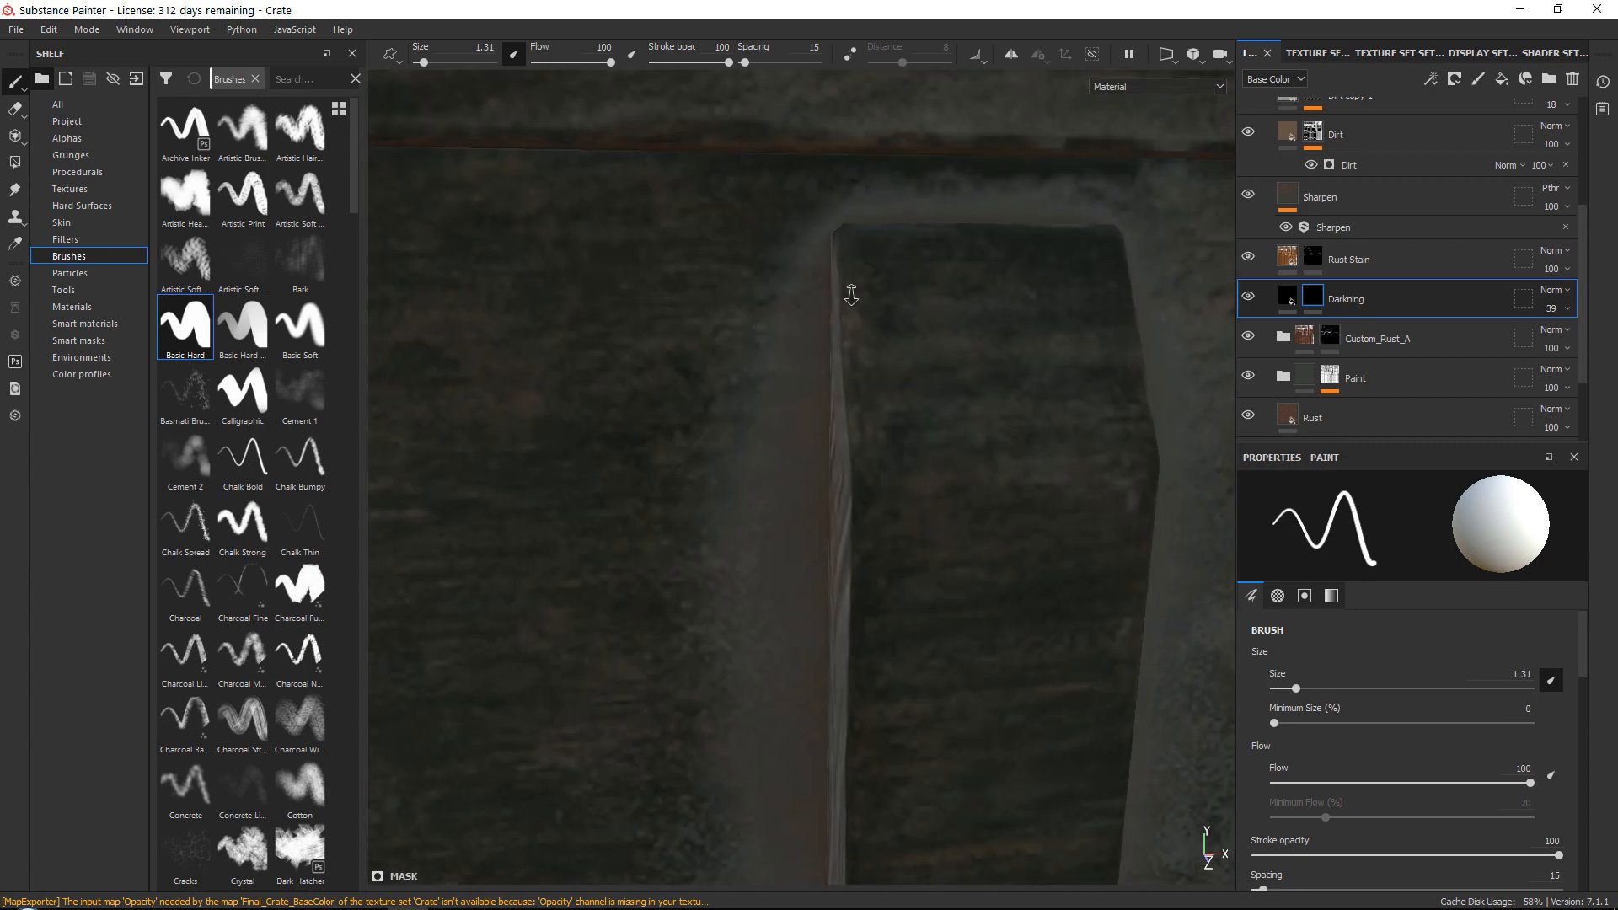
alt+right_drag(852, 292, 842, 252)
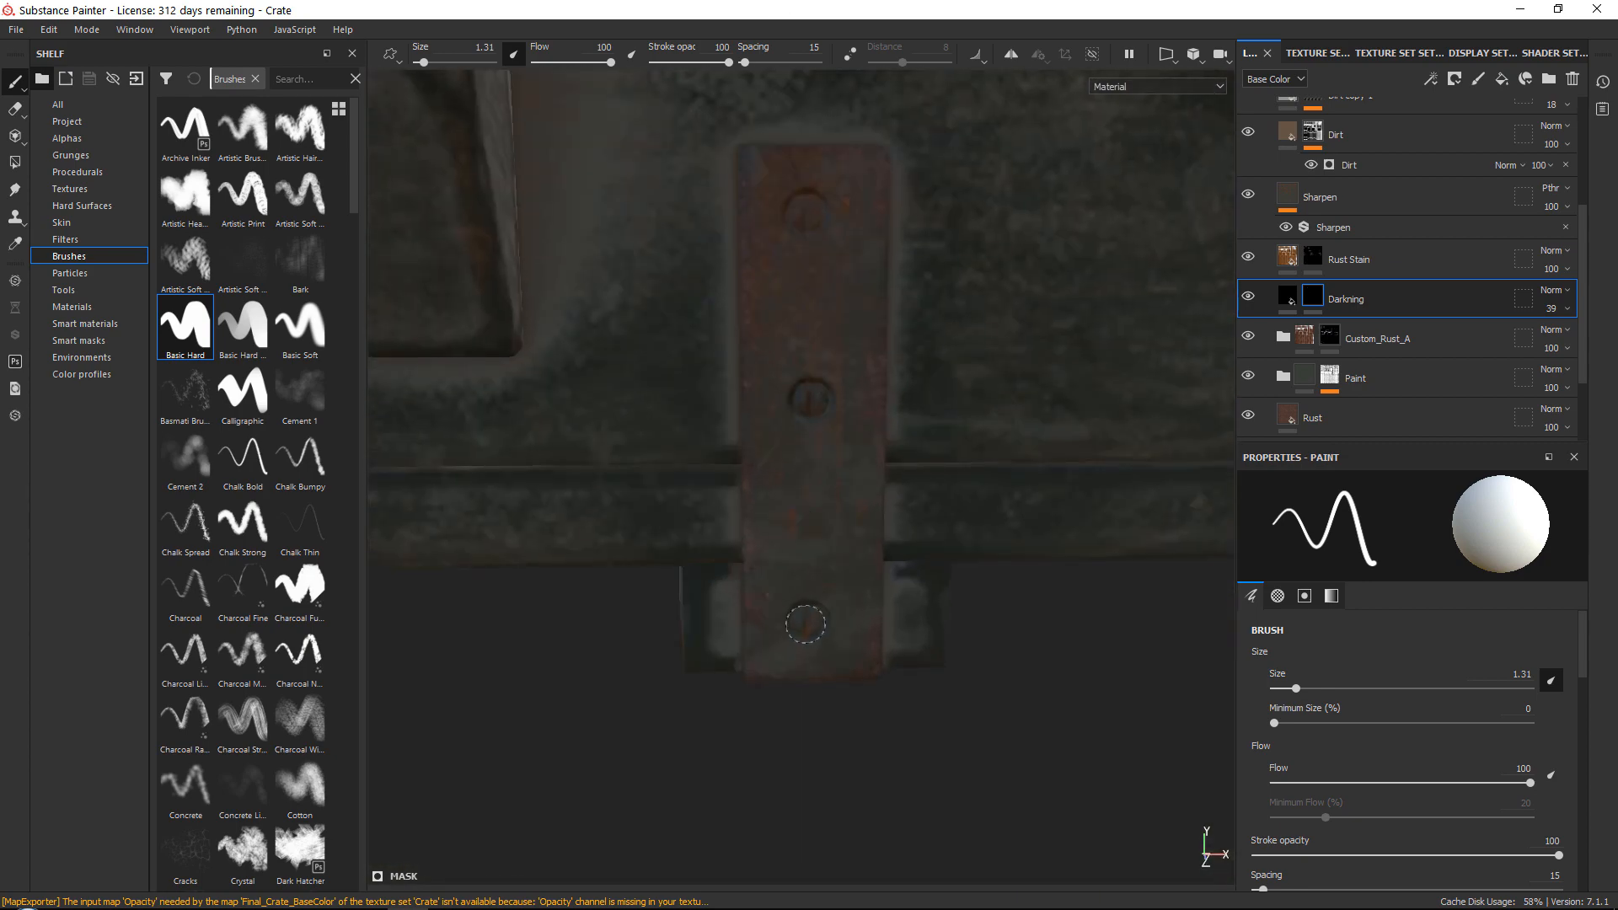
alt+middle_drag(506, 354, 1087, 505)
alt+middle_drag(563, 364, 1087, 388)
shift+right_drag(849, 564, 906, 539)
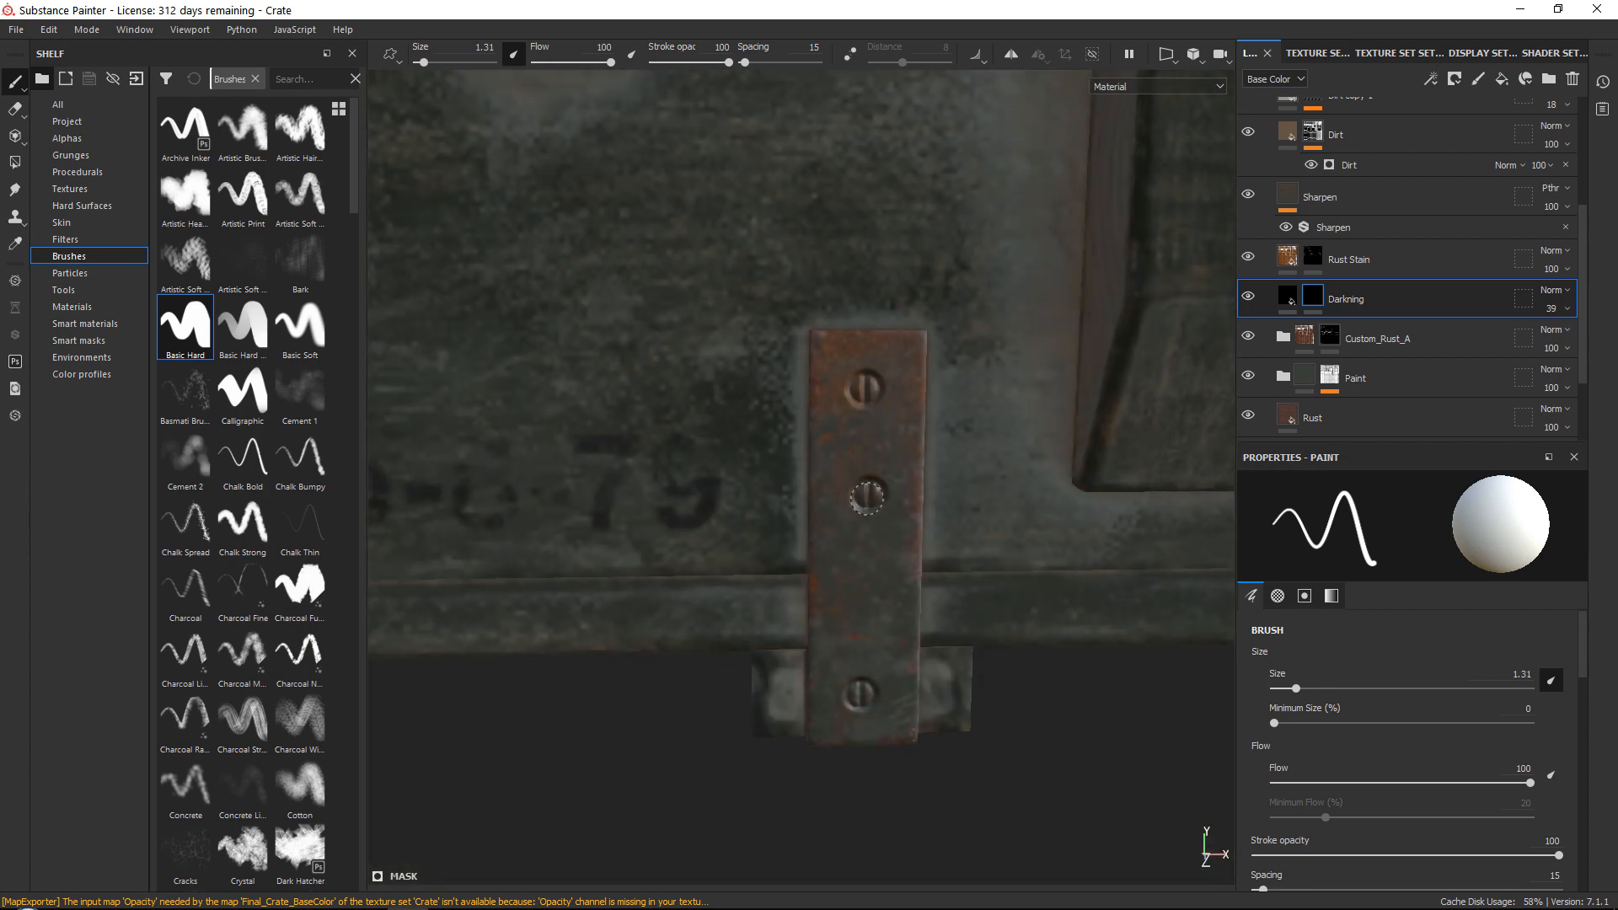
Paint the Darkning mask over the screw heads on the rear side's corner plate beside the 370 marking
alt+right_drag(860, 695, 640, 168)
alt+middle_drag(640, 168, 1042, 215)
alt+right_drag(623, 371, 801, 446)
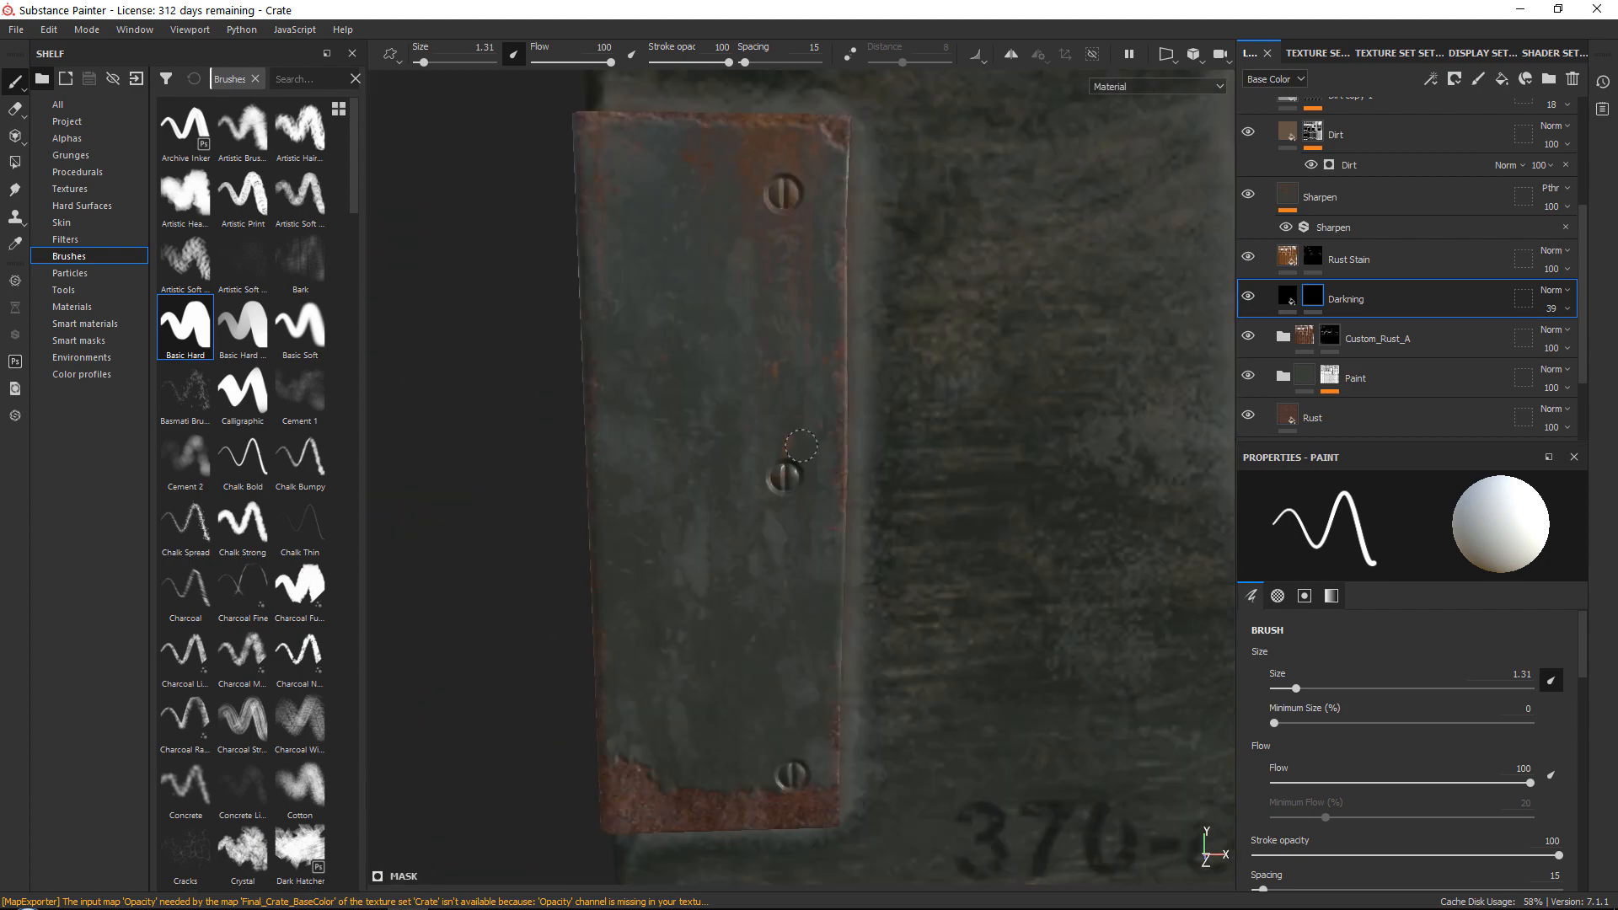
alt+middle_drag(794, 566, 750, 430)
Paint the Darkning mask over the screw heads on the end handle's mounting bracket below the PG-7 marking
alt+middle_drag(975, 332, 809, 604)
alt+drag(809, 604, 796, 775)
alt+drag(867, 275, 865, 281)
alt+right_drag(866, 175, 716, 203)
alt+drag(716, 203, 994, 134)
alt+right_drag(759, 405, 961, 472)
alt+drag(913, 310, 873, 364)
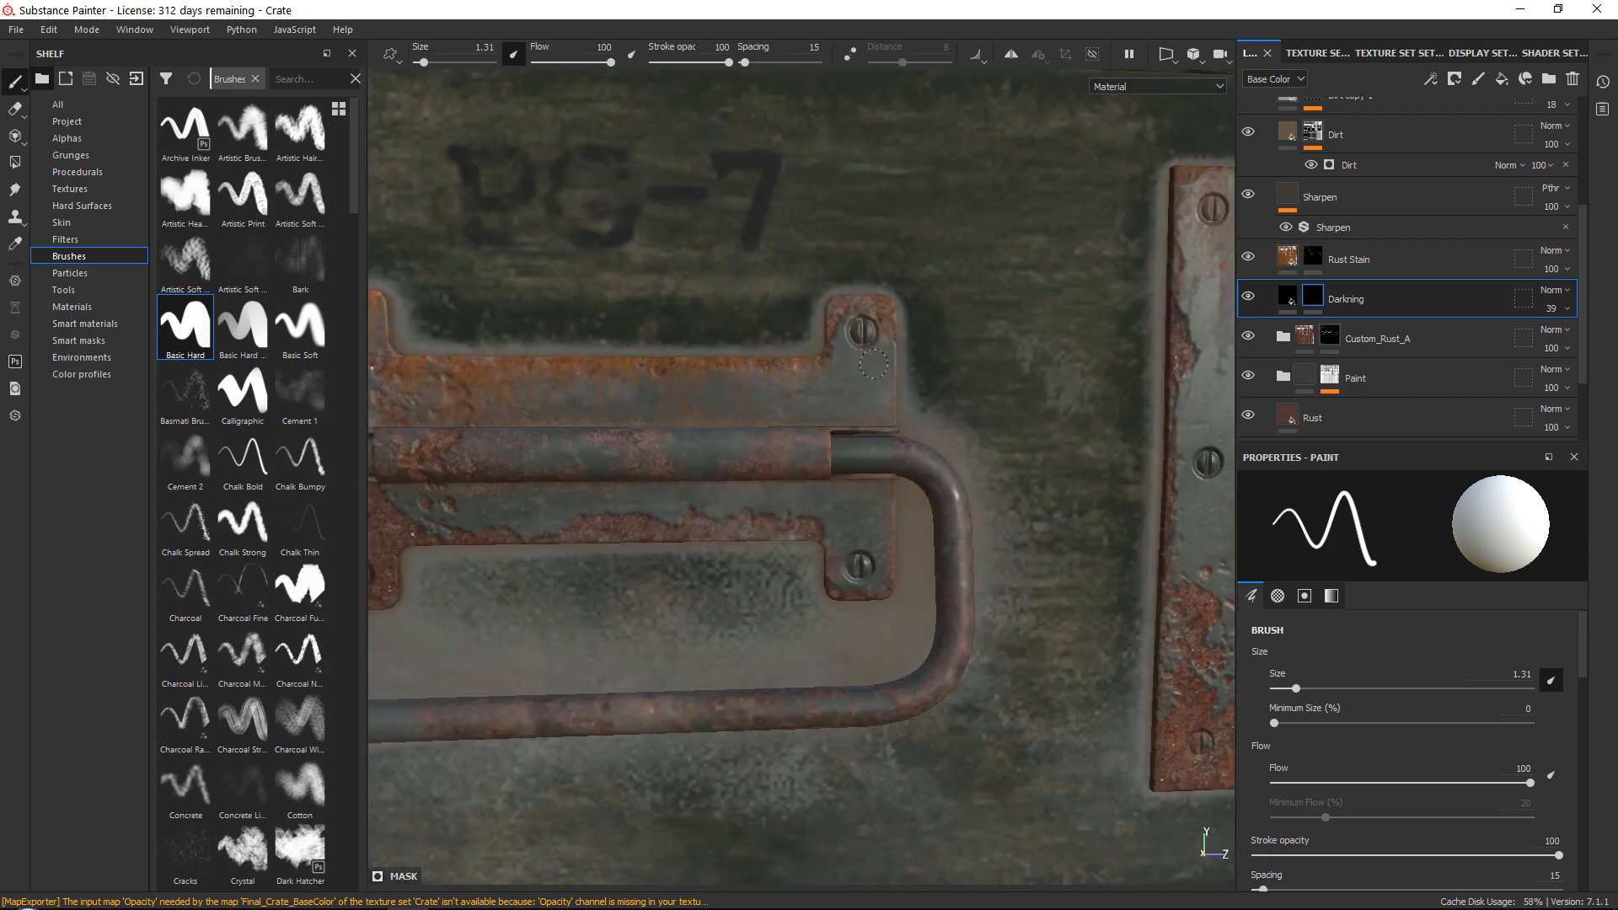
alt+middle_drag(460, 524, 764, 512)
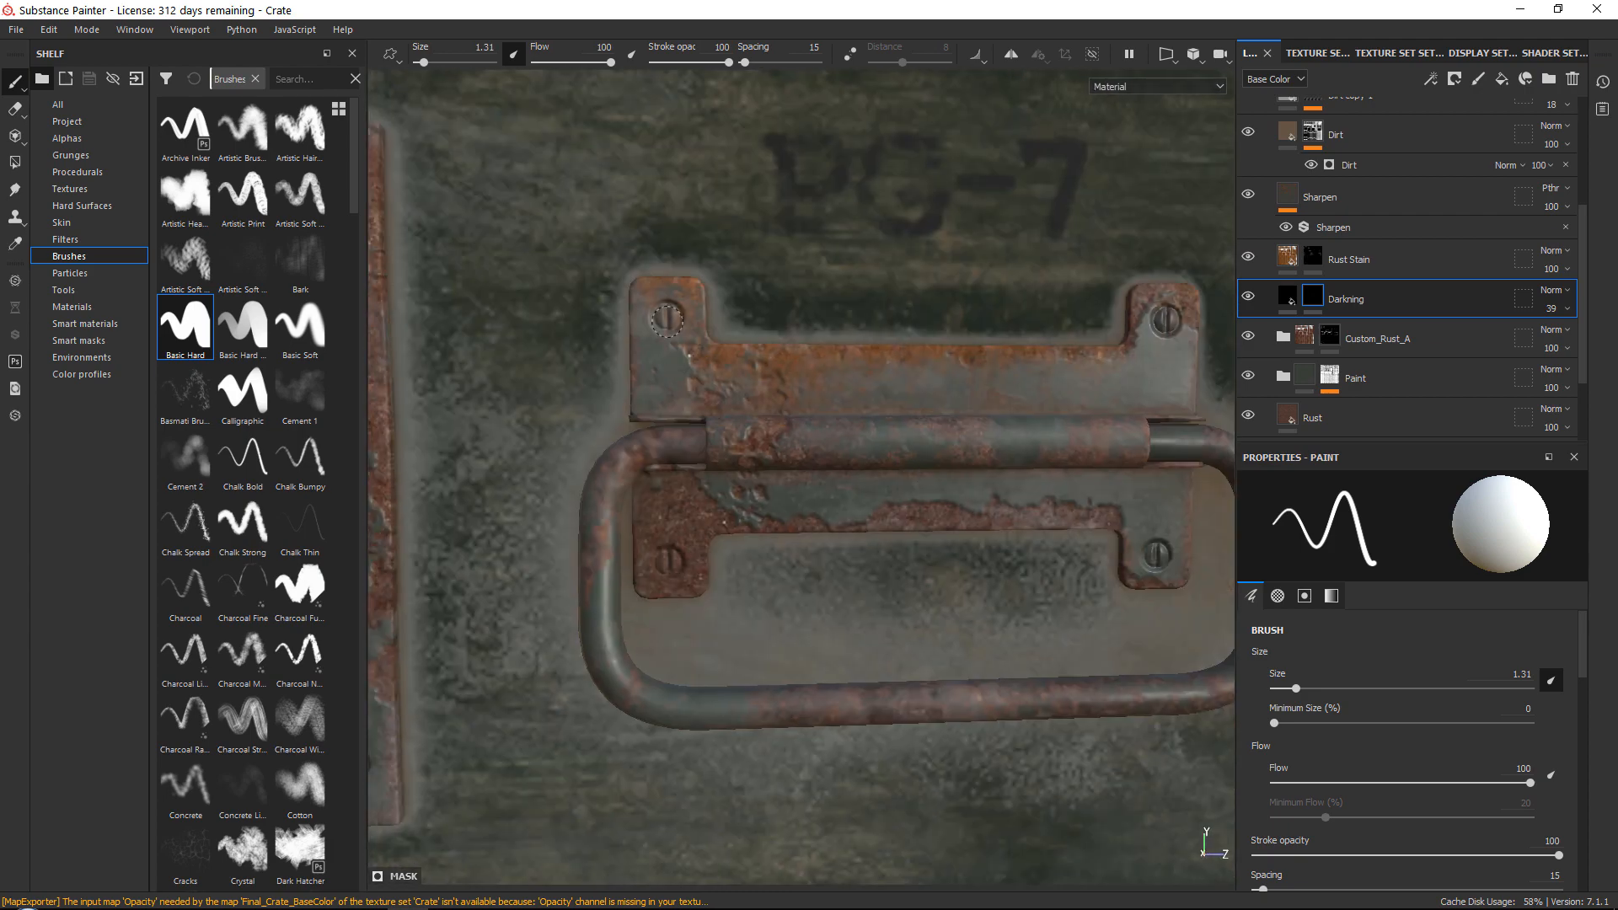
alt+middle_drag(667, 321, 1178, 247)
Paint the Darkning mask over the screw heads on the corner plate beside that handle and around its corner
alt+middle_drag(864, 396, 855, 563)
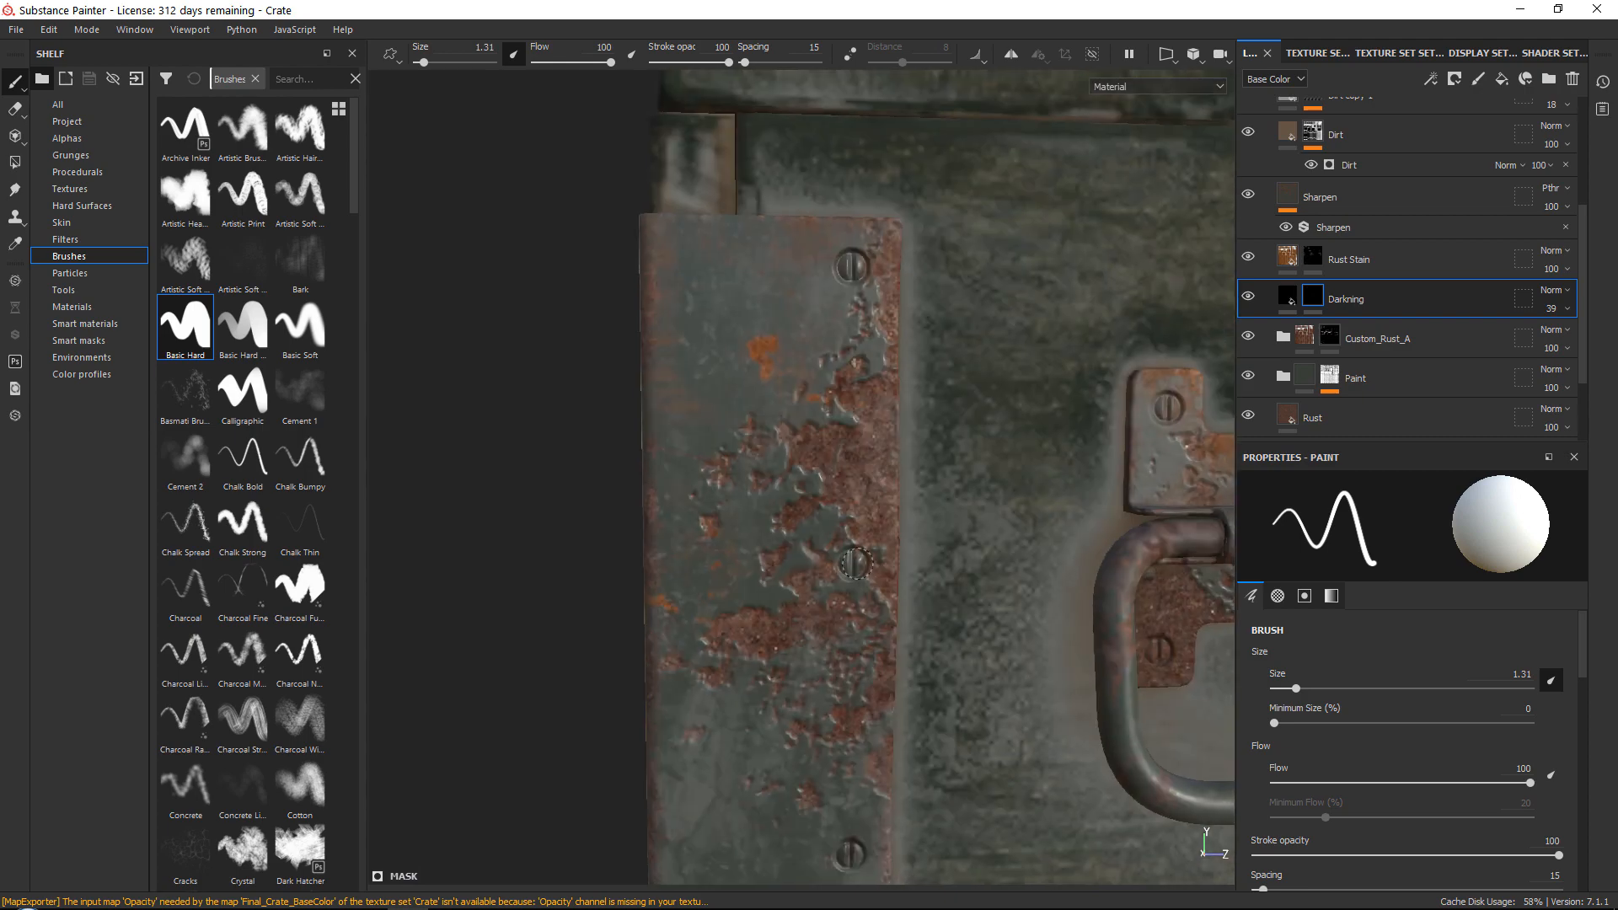
alt+drag(852, 268, 1087, 278)
shift+right_drag(1011, 320, 674, 438)
alt+middle_drag(590, 590, 926, 360)
click(887, 381)
alt+middle_drag(877, 742, 870, 592)
click(872, 599)
Paint the Darkning mask over the screw heads on the clasp plate at the end of the lid strap
scroll(872, 599, down, 5)
alt+drag(742, 337, 809, 489)
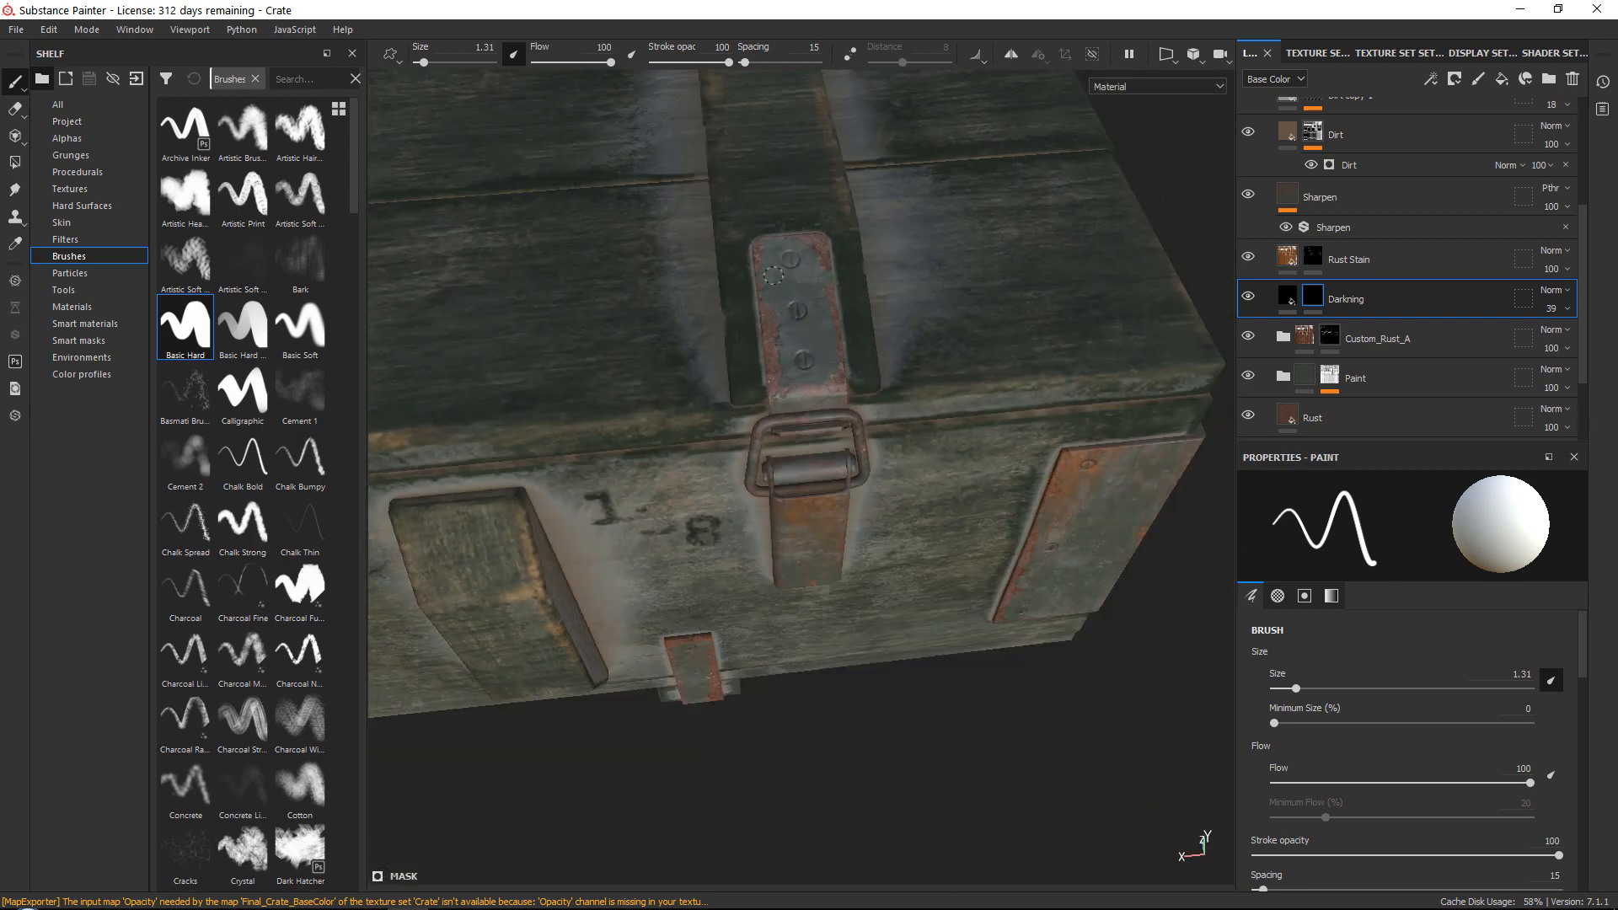
scroll(801, 324, up, 5)
alt+drag(800, 337, 805, 396)
Paint the Darkning mask over the screw heads on the two lower metal brackets along the crate's front side
alt+drag(792, 306, 783, 151)
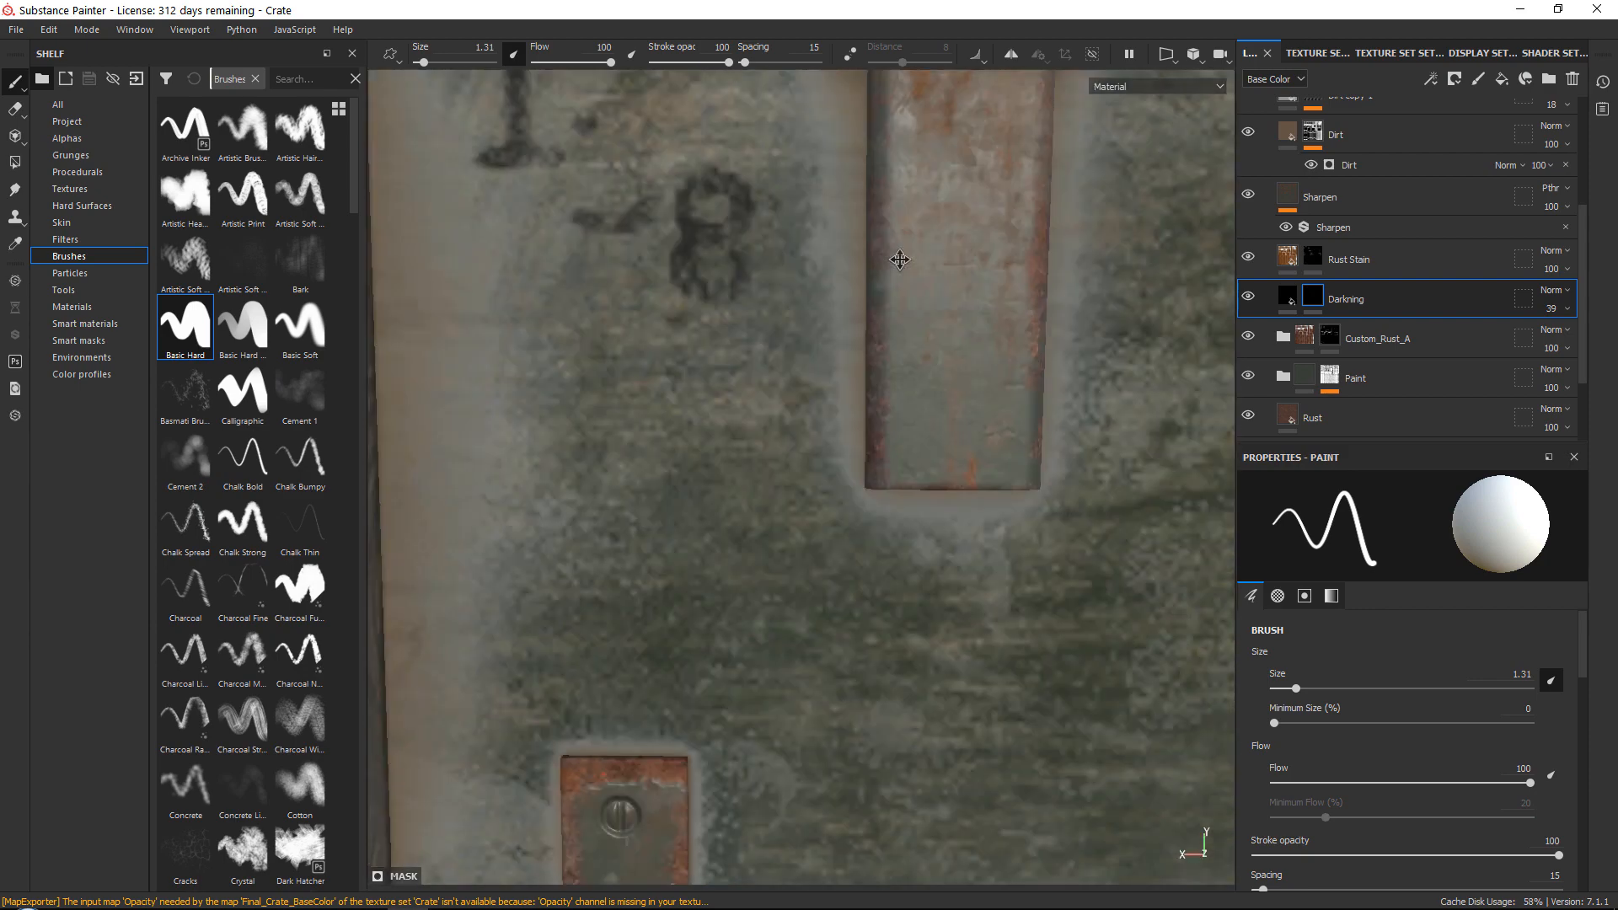
alt+middle_drag(614, 812, 860, 276)
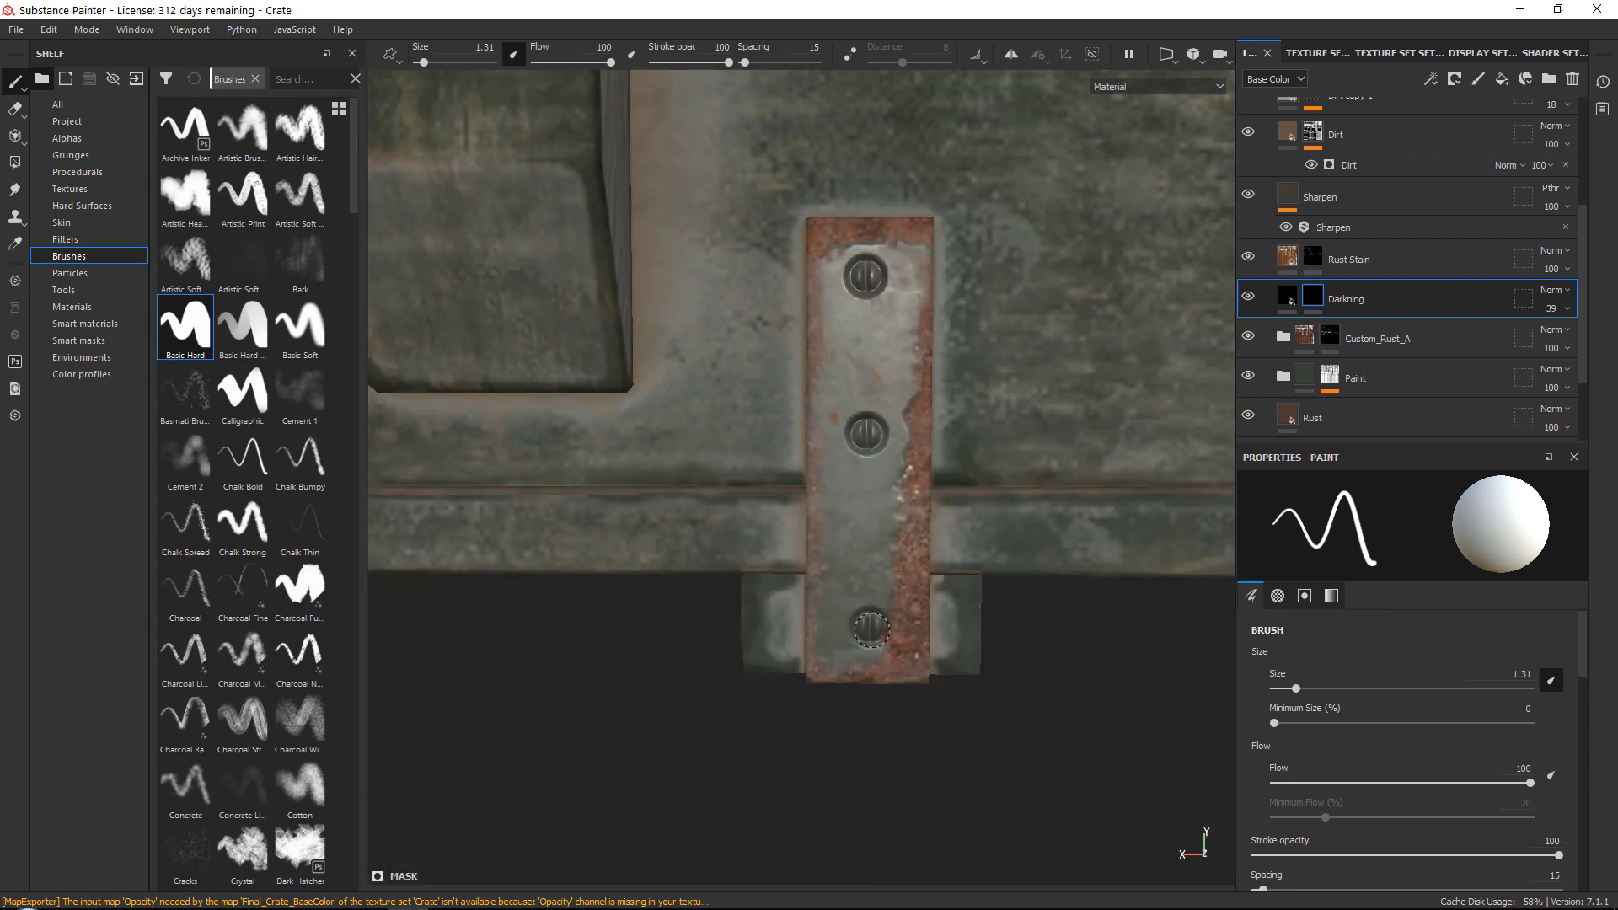
alt+middle_drag(640, 640, 1163, 699)
alt+middle_drag(388, 752, 751, 744)
scroll(753, 733, up, 1)
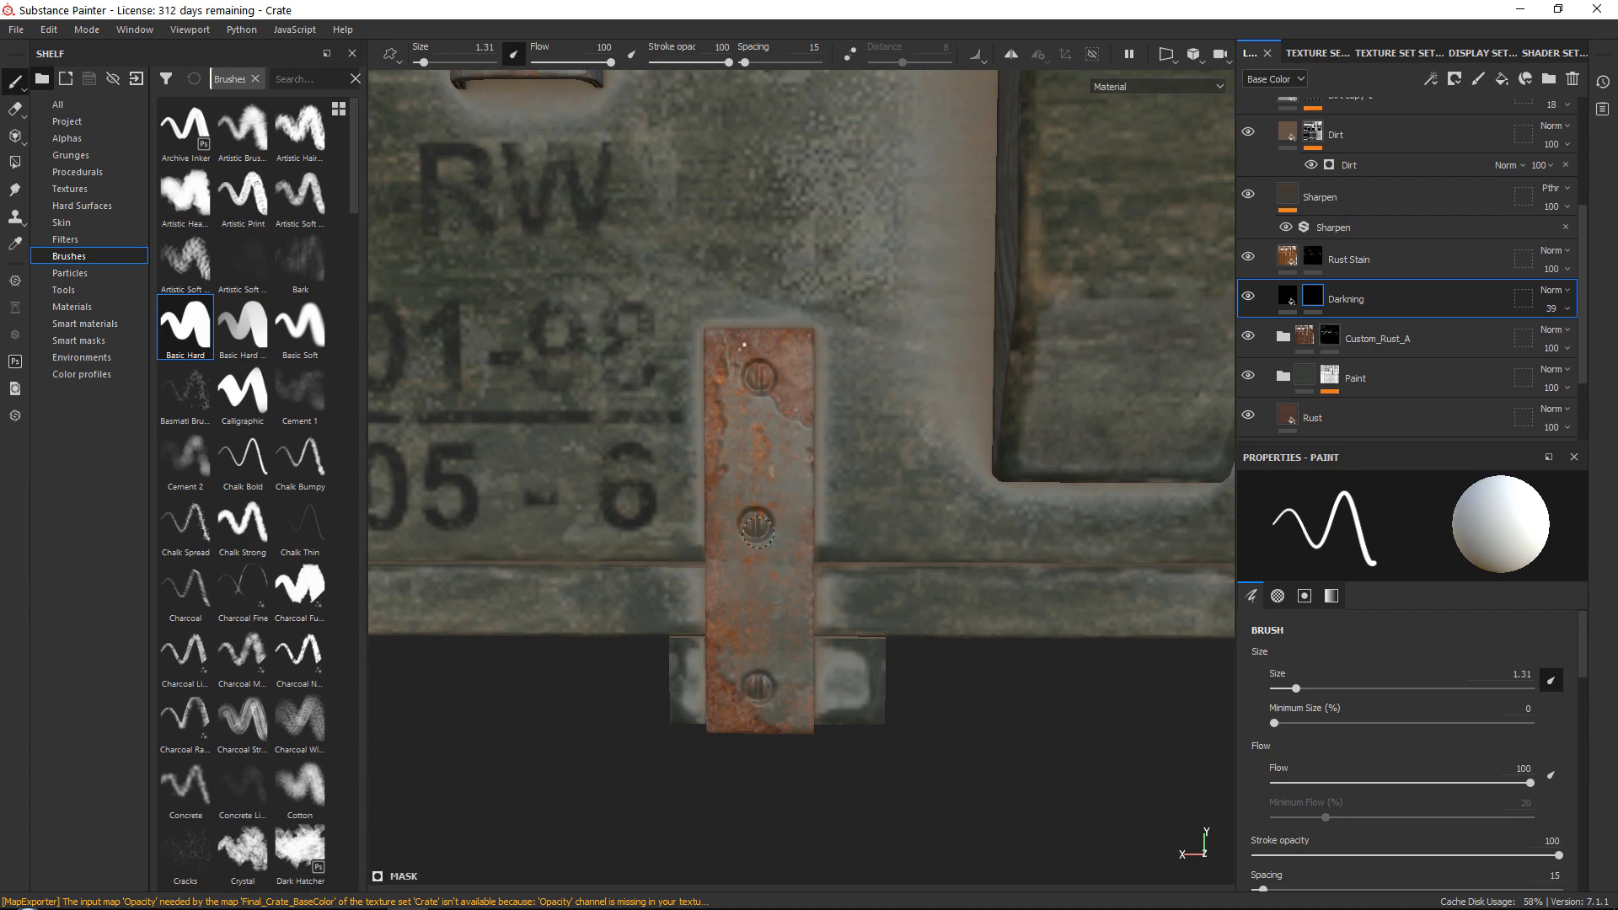
scroll(759, 531, down, 5)
alt+drag(758, 531, 821, 598)
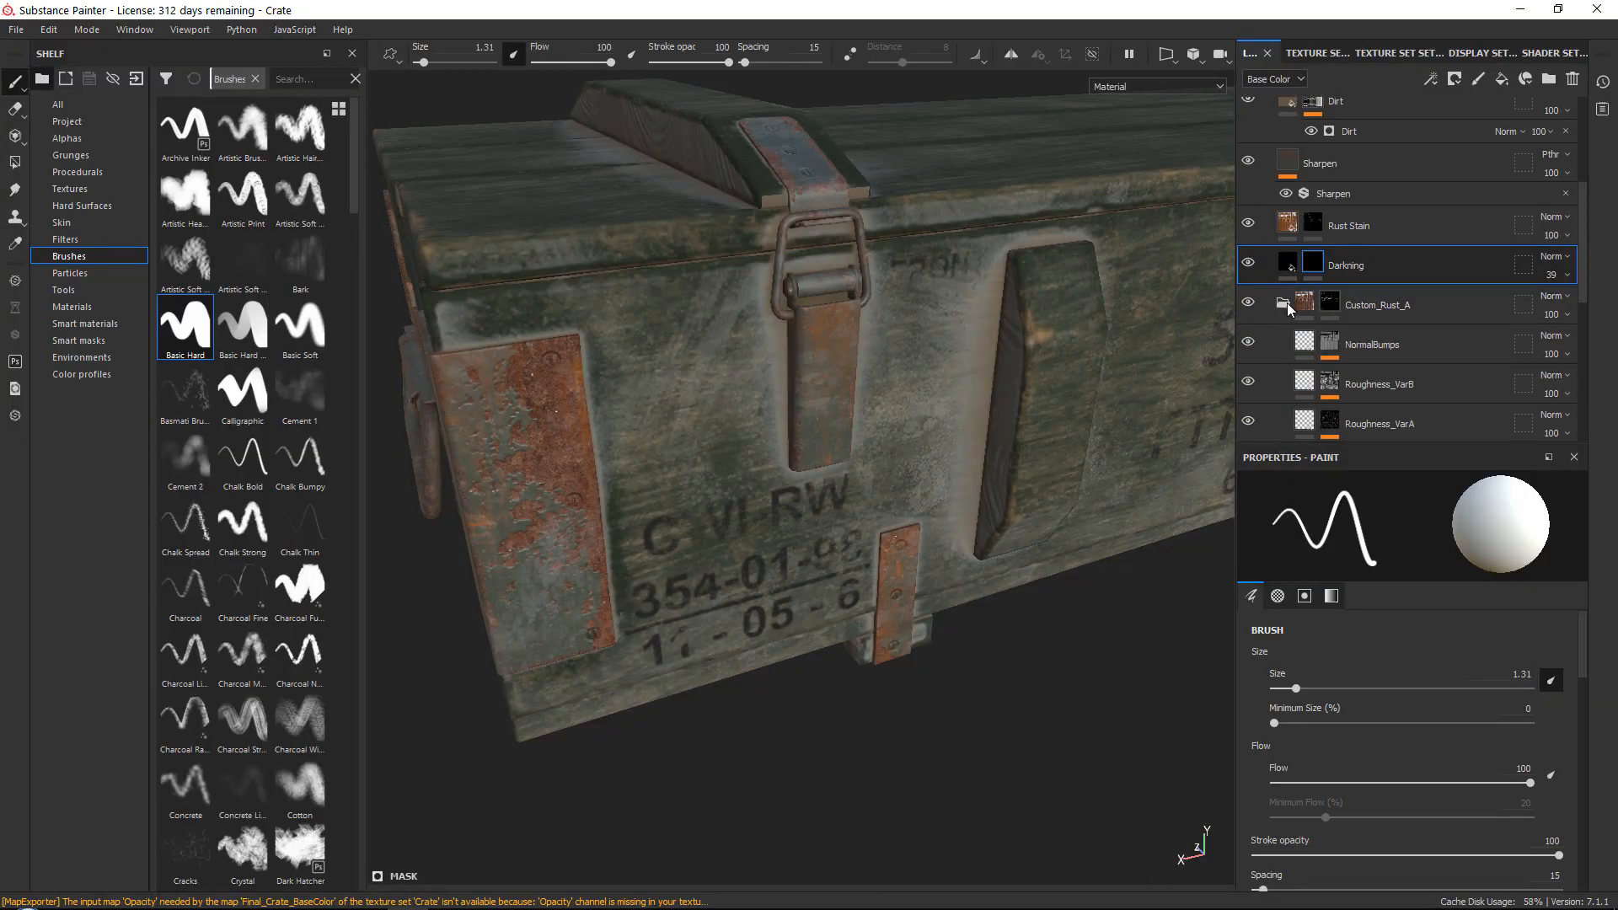
Raise the Sharpen intensity on the SecondRust layer inside Custom_Rust_A to 1.24 and open the BaseRust layer's Sharpen filter
scroll(1401, 314, down, 2)
click(1401, 314)
click(1399, 325)
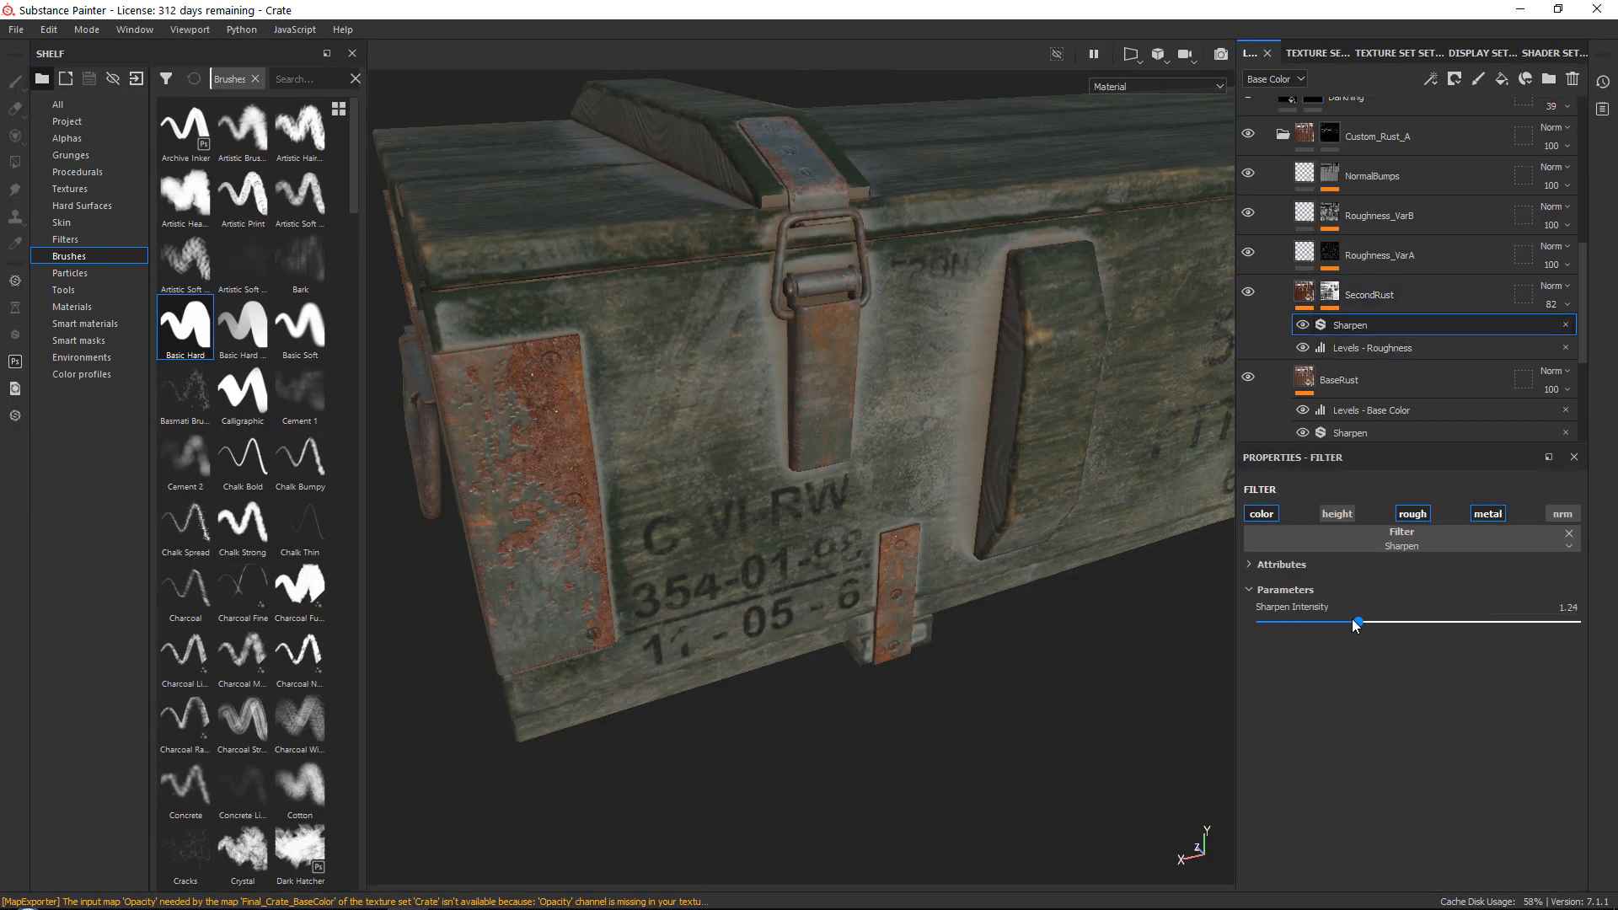
click(1350, 432)
drag(1305, 622, 1353, 626)
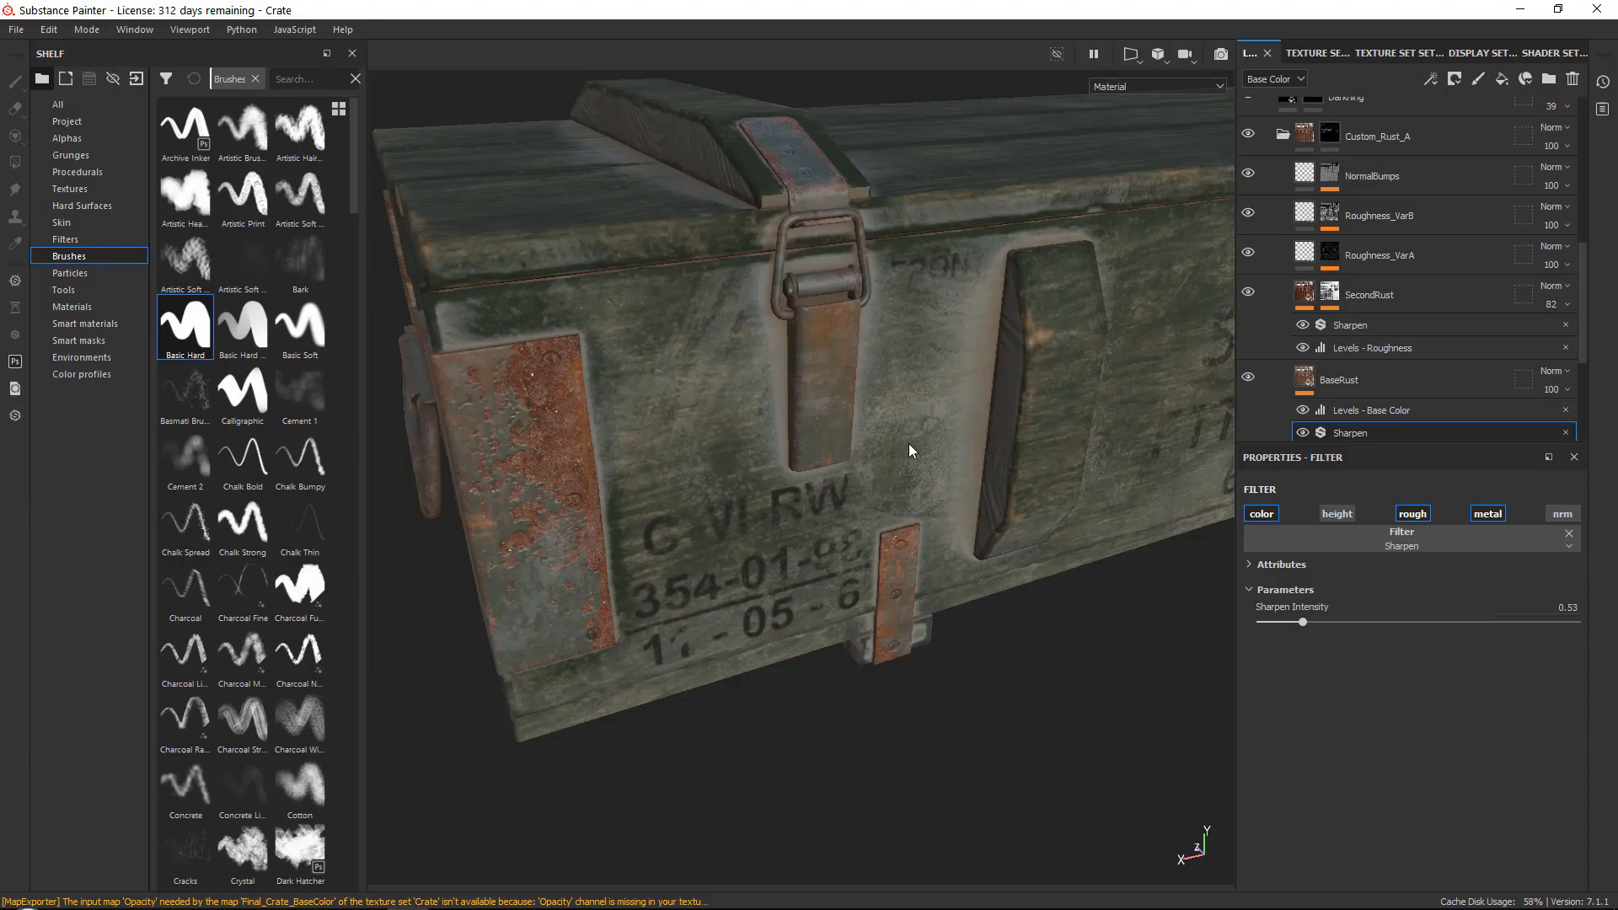
Add a fill layer named Washout directly above the Darkning layer in the Wood folder
mouse_move(910, 447)
alt+mouse_down()
mouse_move(838, 357)
mouse_move(983, 458)
mouse_move(631, 450)
alt+mouse_up()
shift+right_drag(630, 450, 581, 450)
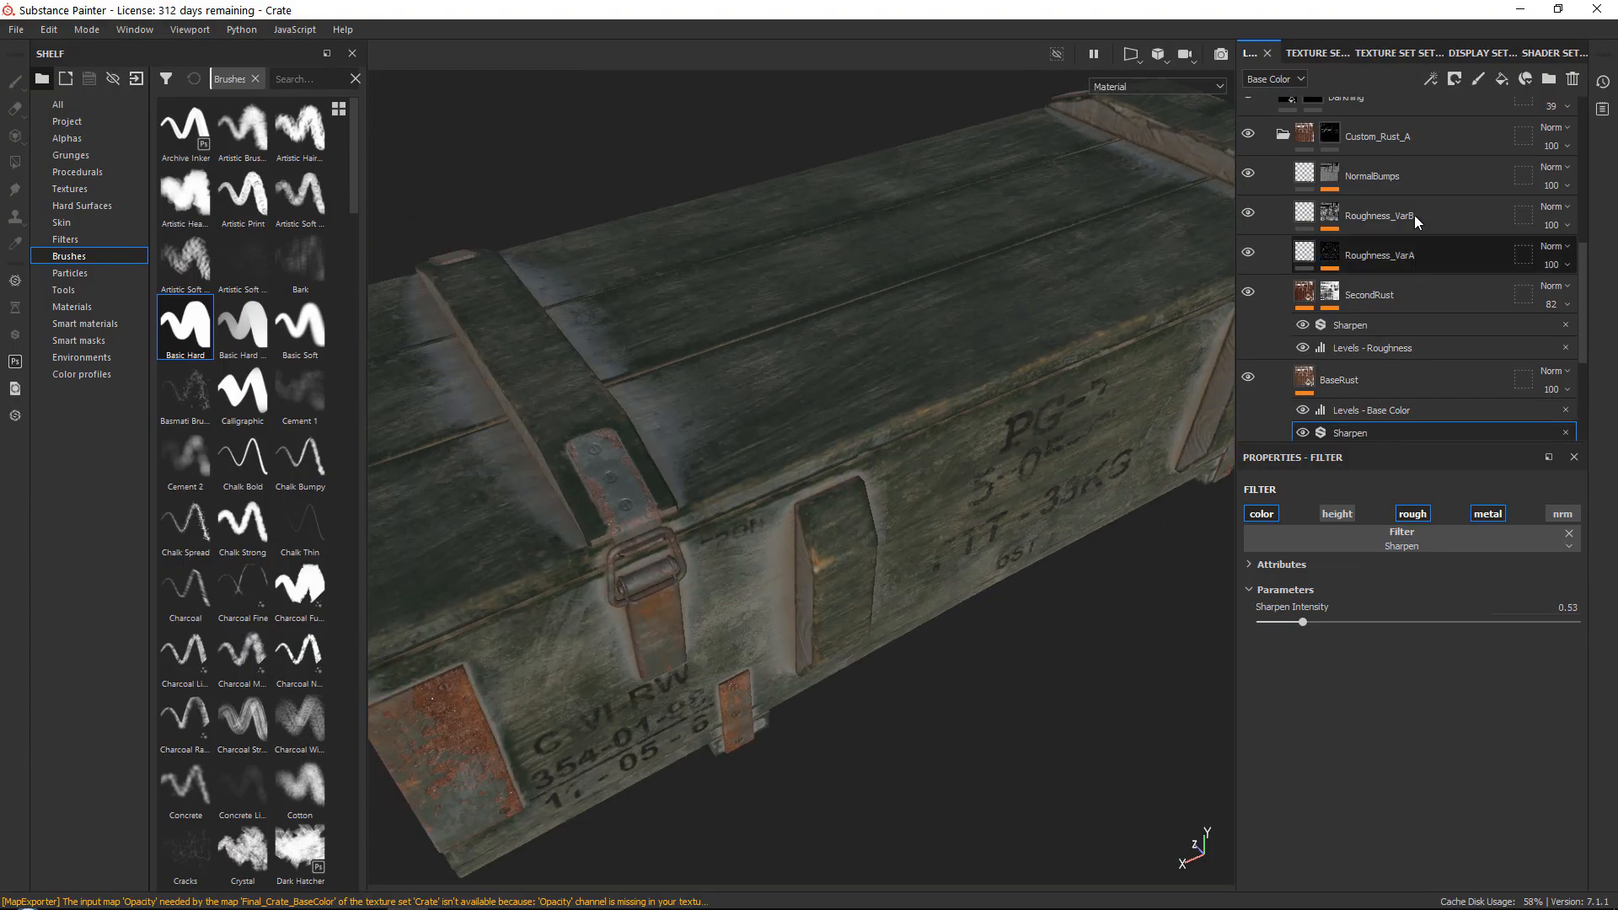
scroll(1382, 227, up, 3)
click(1283, 372)
scroll(1287, 333, up, 3)
click(1268, 217)
click(1268, 216)
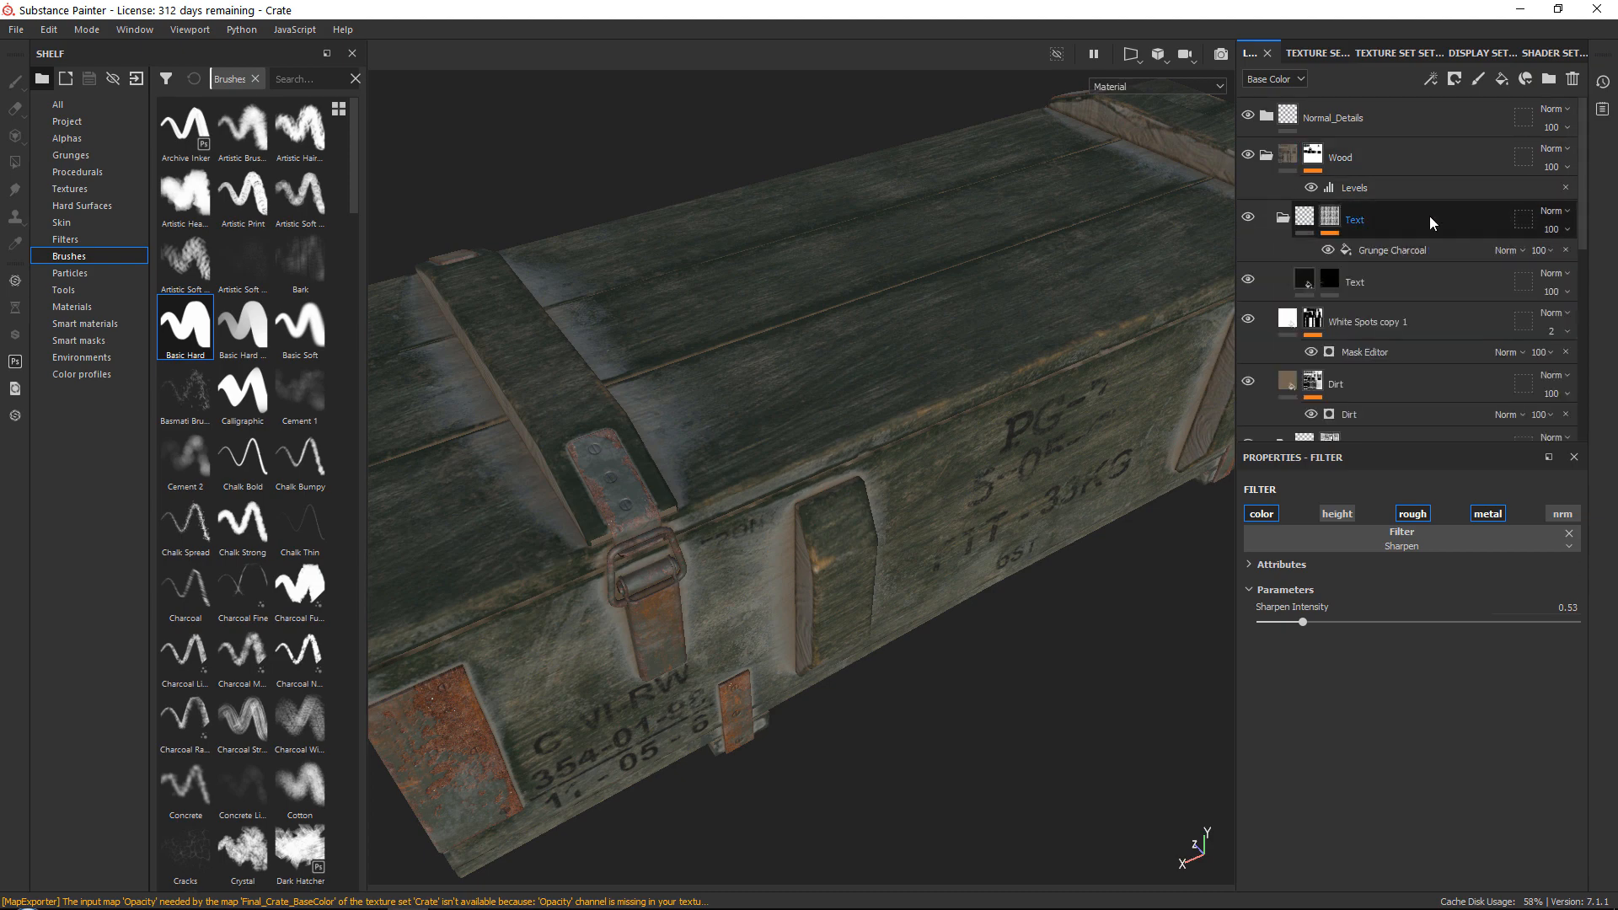
scroll(1424, 278, down, 3)
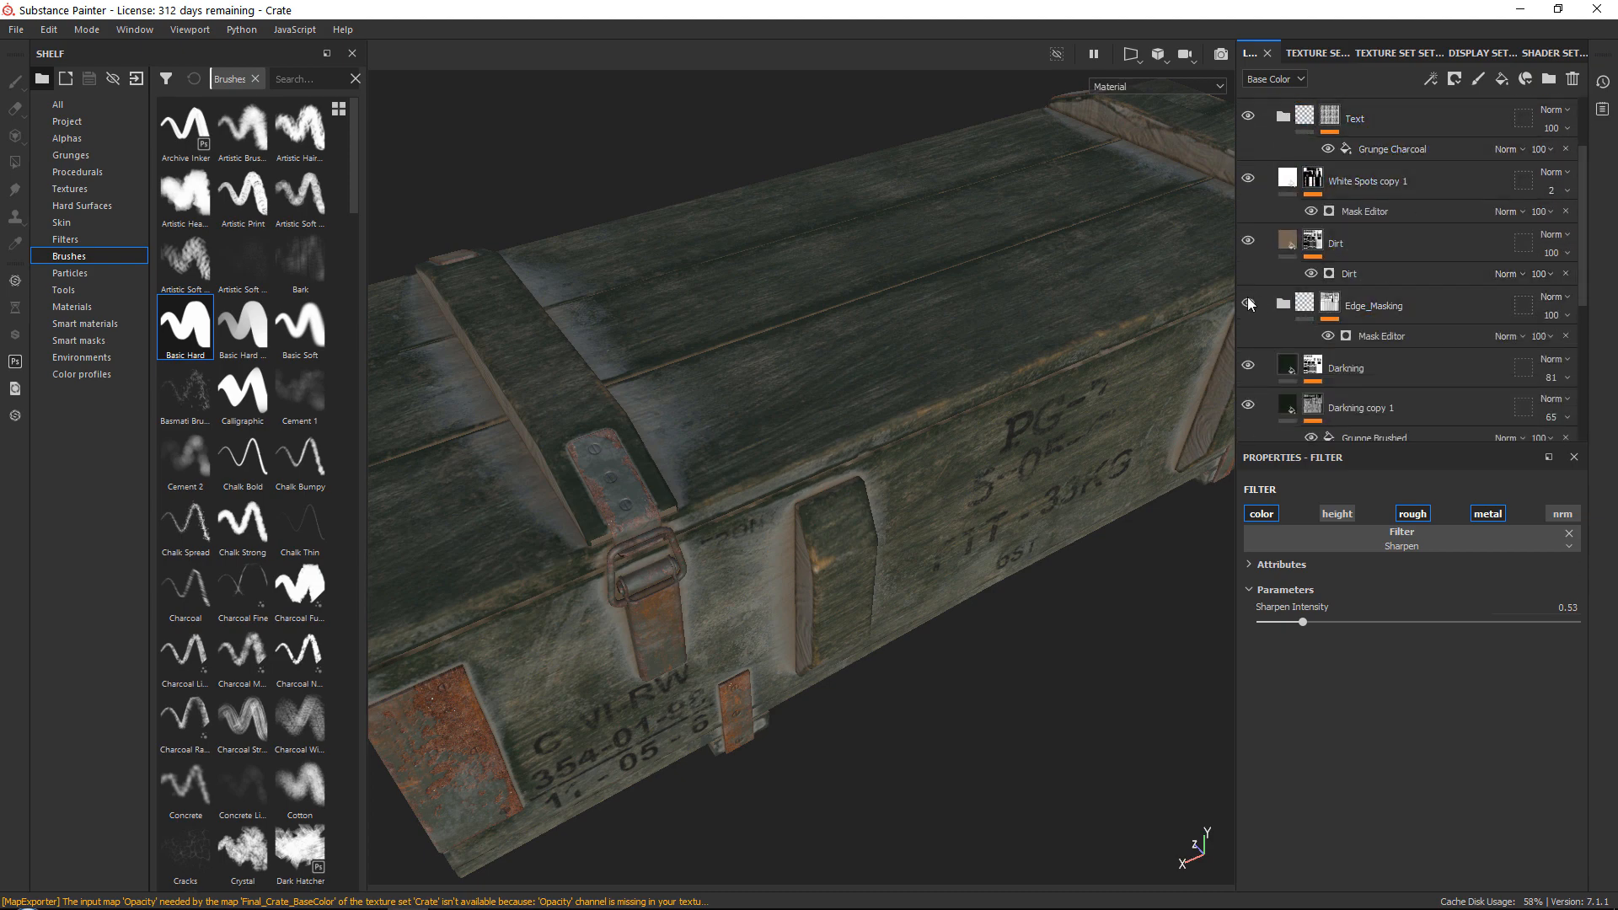
scroll(1429, 274, down, 2)
click(1424, 266)
click(1502, 79)
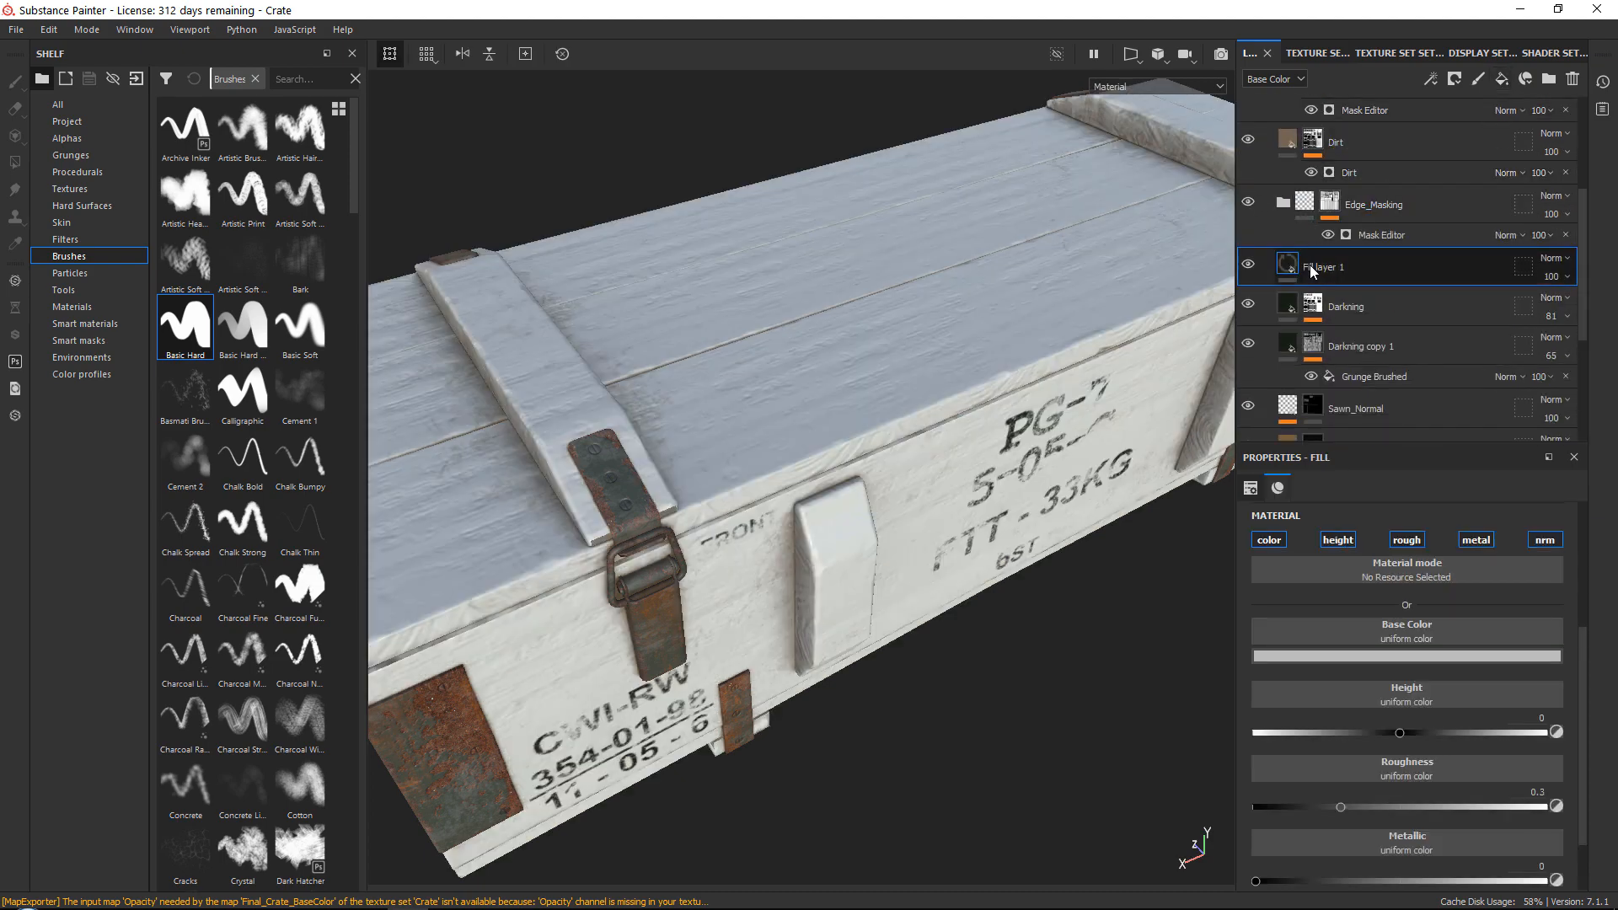
Limit the Washout layer to the color and roughness channels and set its roughness to 0.7393
click(1337, 539)
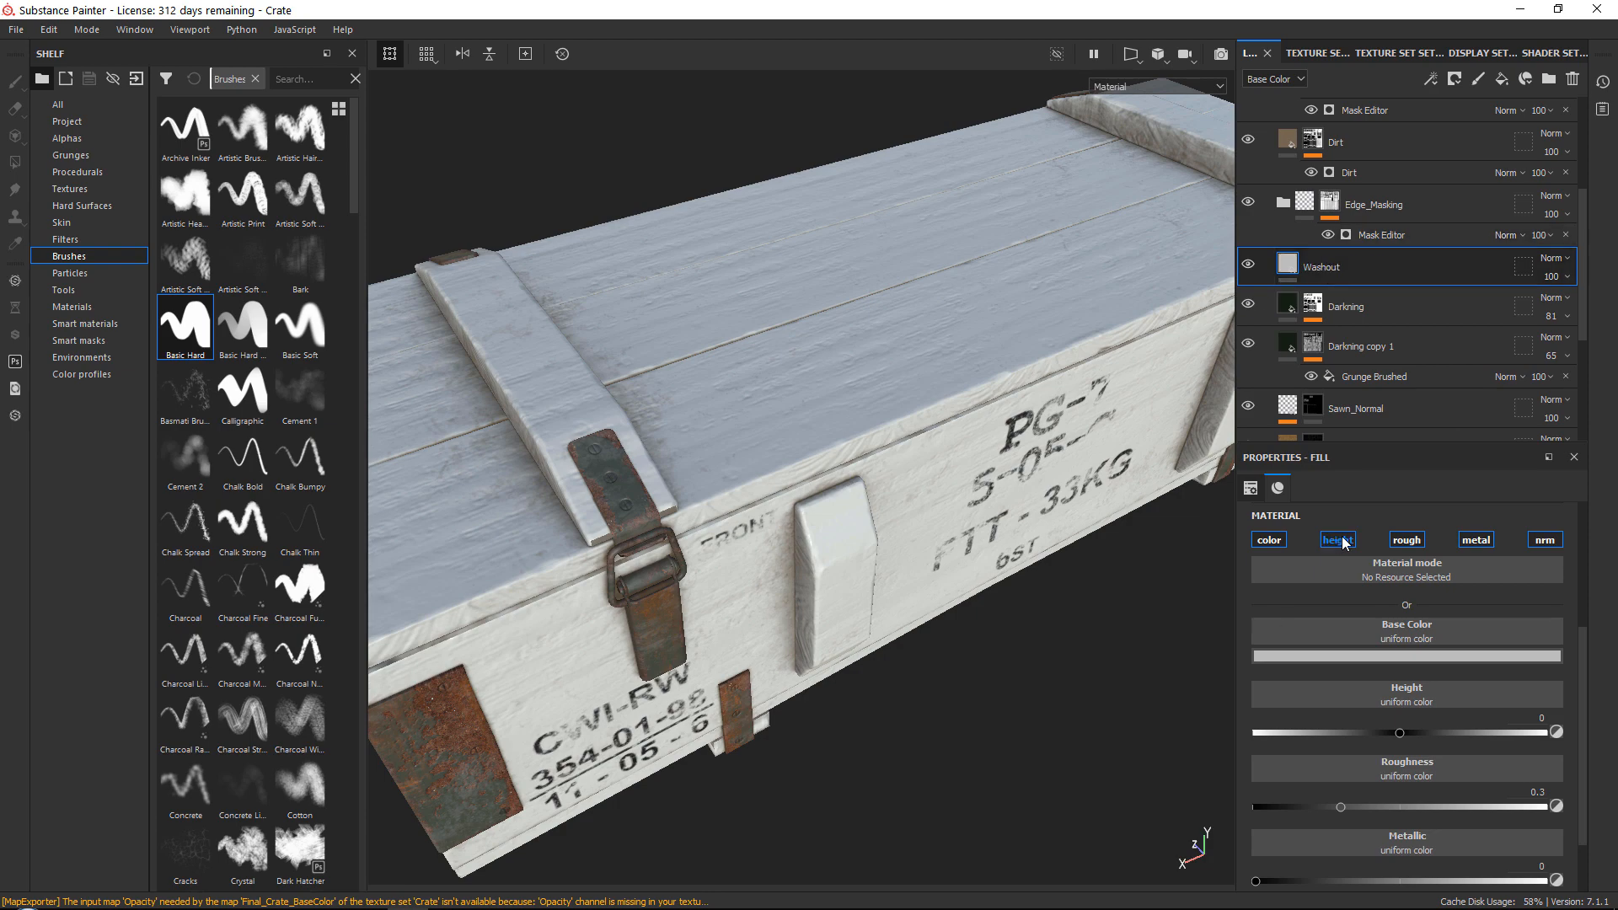
click(1471, 733)
click(1476, 539)
click(1544, 539)
Add a black mask to the Washout layer and apply the Surface Worn smart mask to it
click(1455, 79)
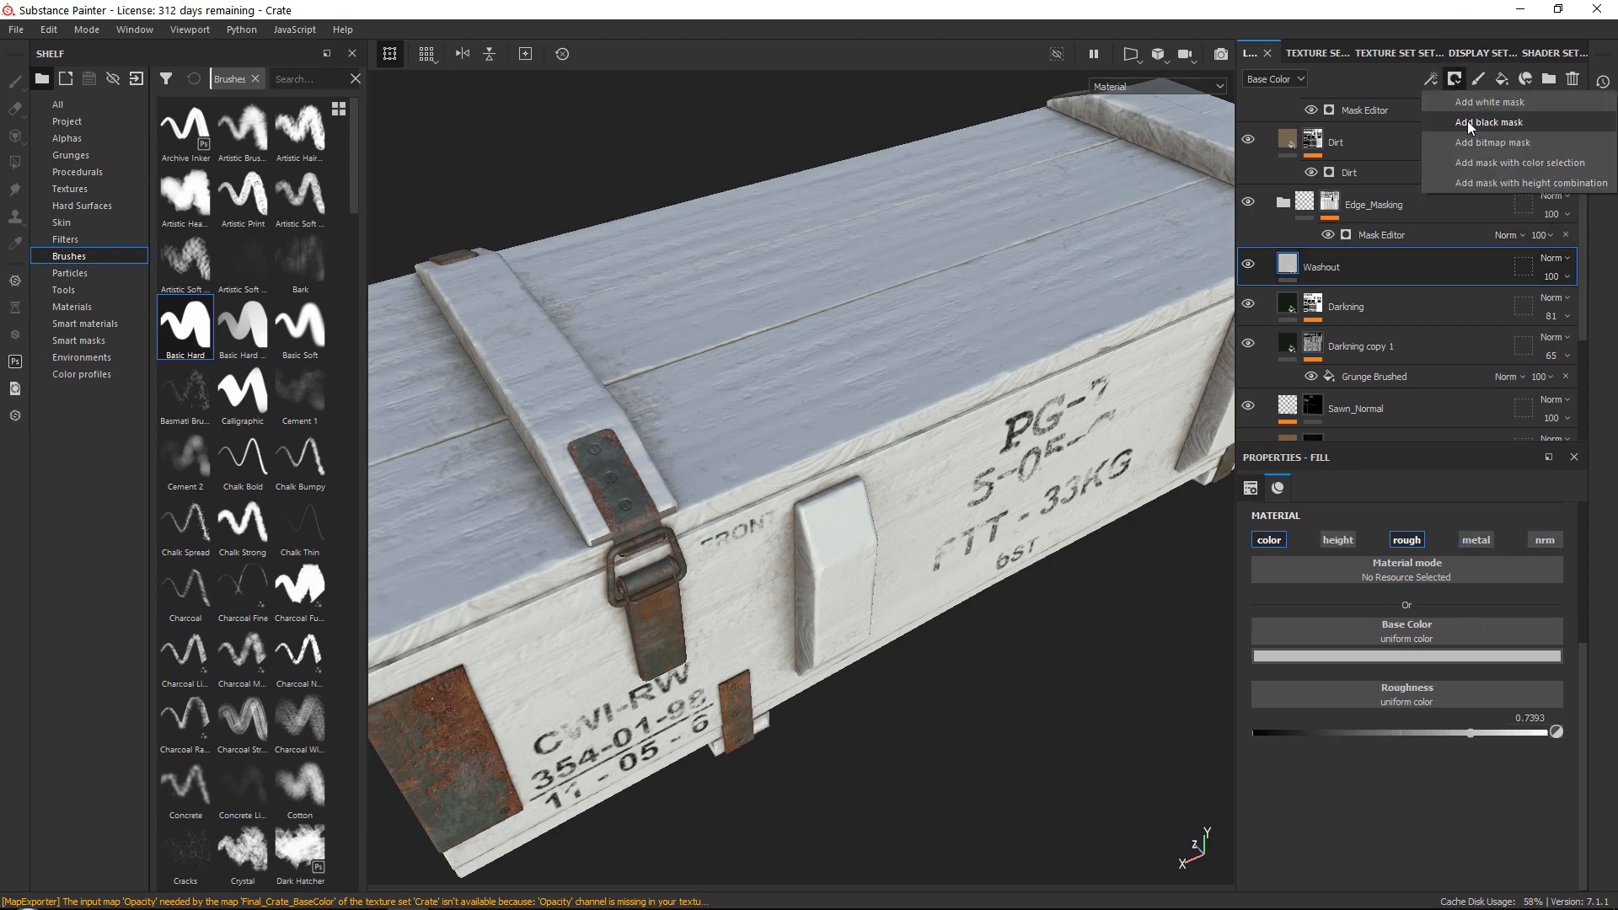
click(1483, 133)
click(78, 340)
drag(352, 226, 360, 666)
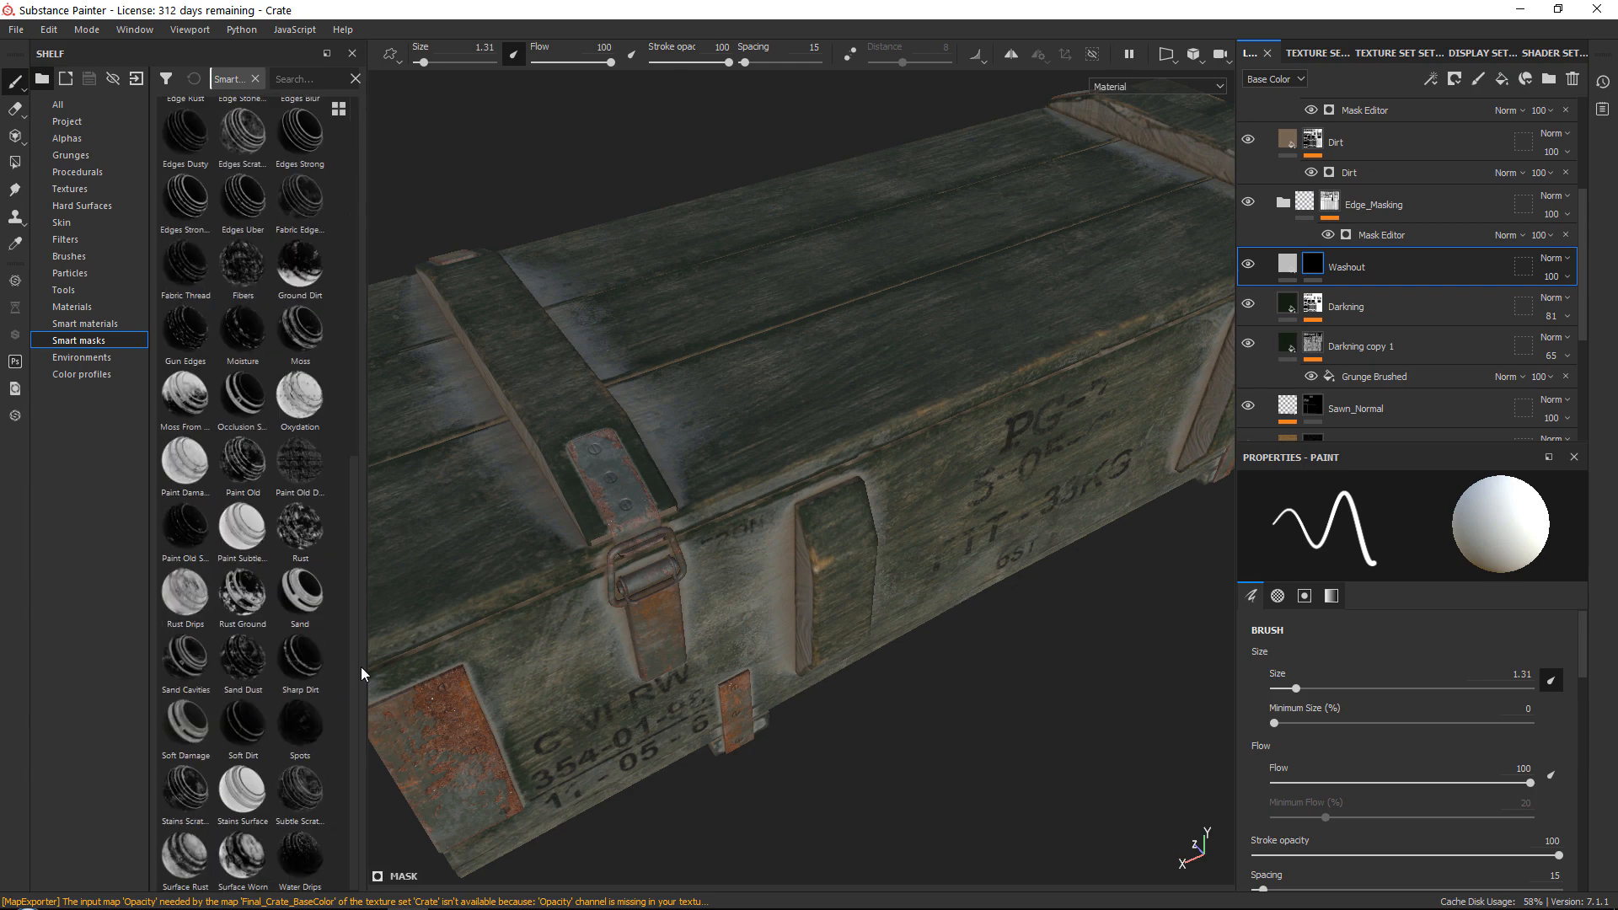
drag(243, 855, 1404, 276)
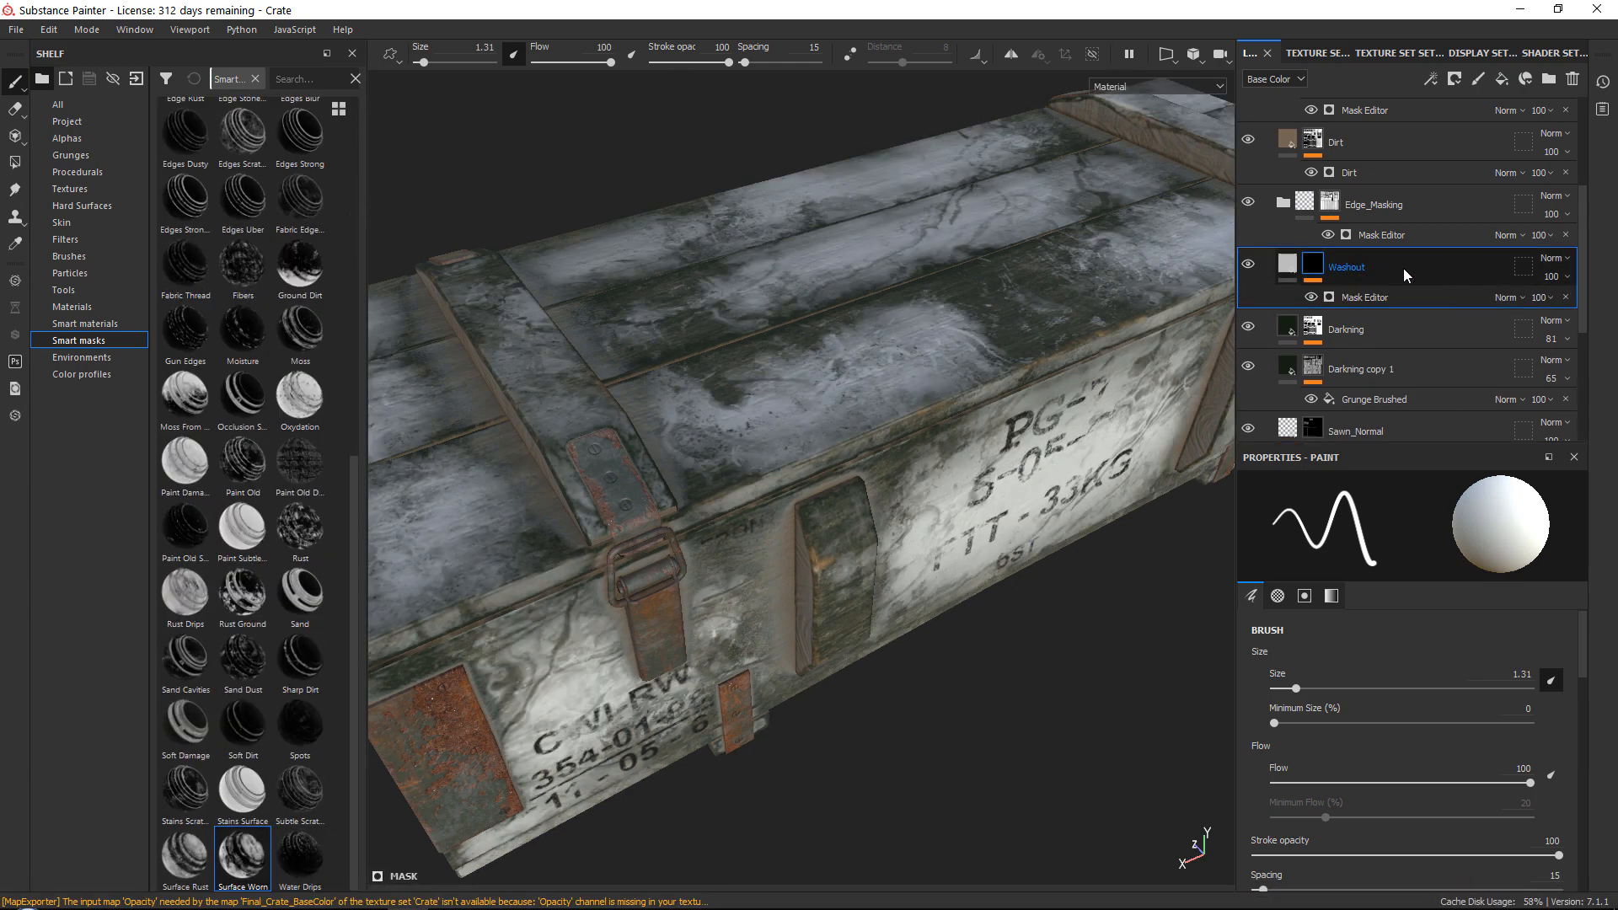
Try stacking the Surface Rust smart mask on the Washout layer and remove it
click(1361, 300)
drag(185, 855, 1343, 265)
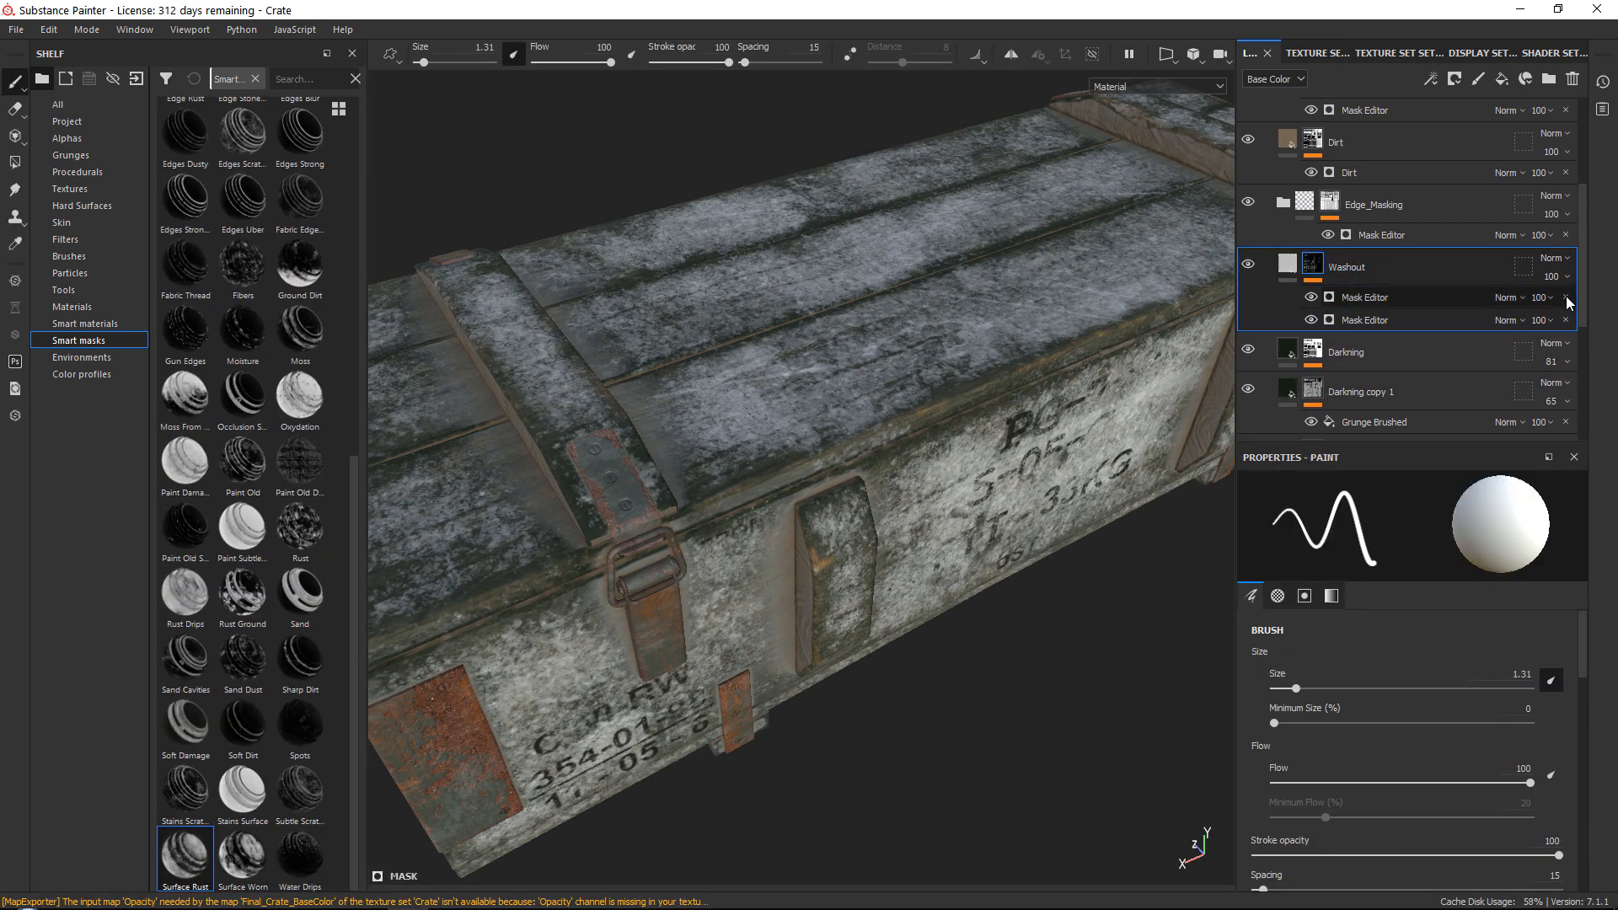
Set the Washout Mask Editor's Global Balance to 0.41 and Global Contrast to 0.55
click(1367, 298)
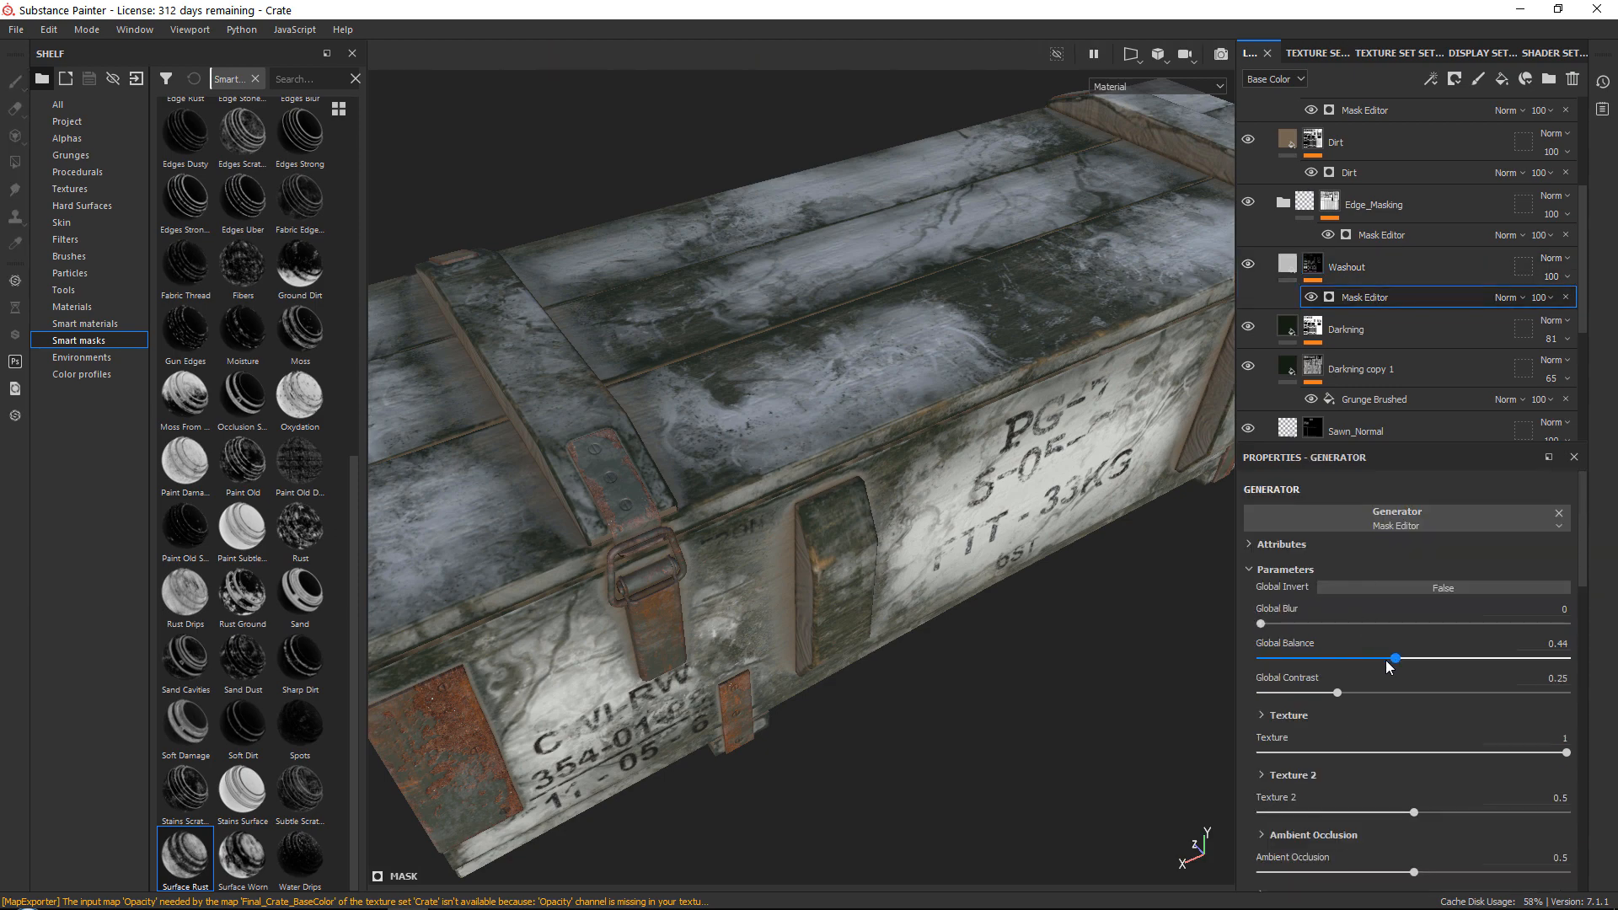
mouse_move(1391, 660)
mouse_down()
mouse_move(1365, 661)
mouse_move(1434, 692)
mouse_move(1386, 662)
mouse_up()
alt+drag(1050, 381, 787, 289)
alt+right_drag(787, 289, 798, 538)
alt+drag(798, 539, 995, 530)
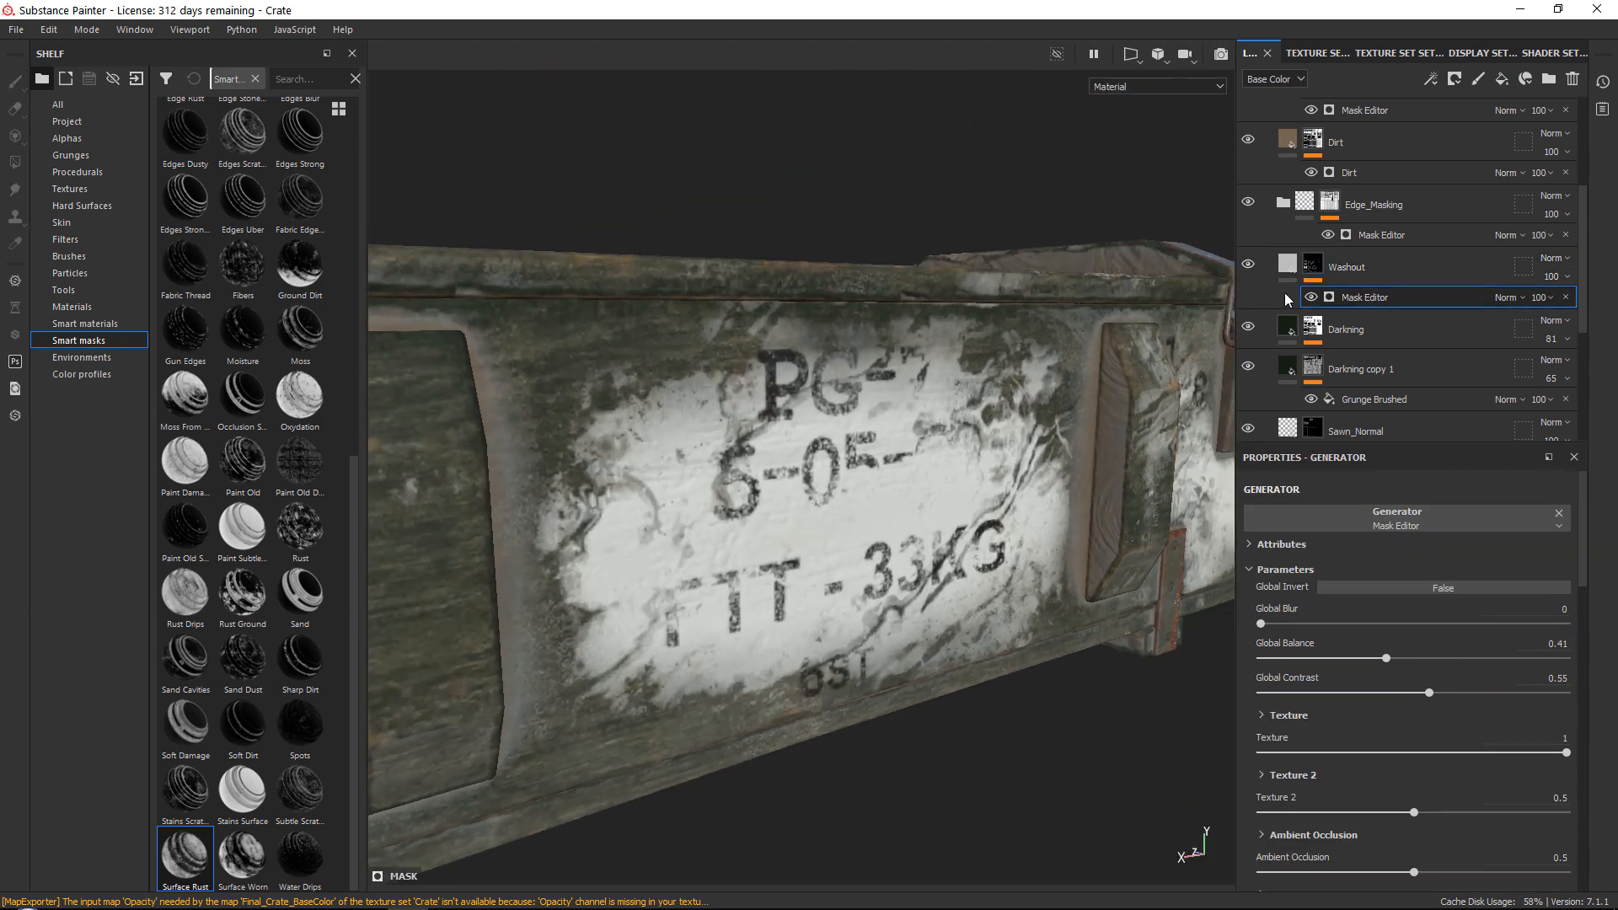
Set the Washout layer's roughness to 0.4470 and its base color to dark olive green 2b3115
click(1287, 268)
drag(1468, 734, 1382, 732)
click(1379, 655)
drag(1528, 824, 1529, 807)
drag(1432, 799, 1444, 798)
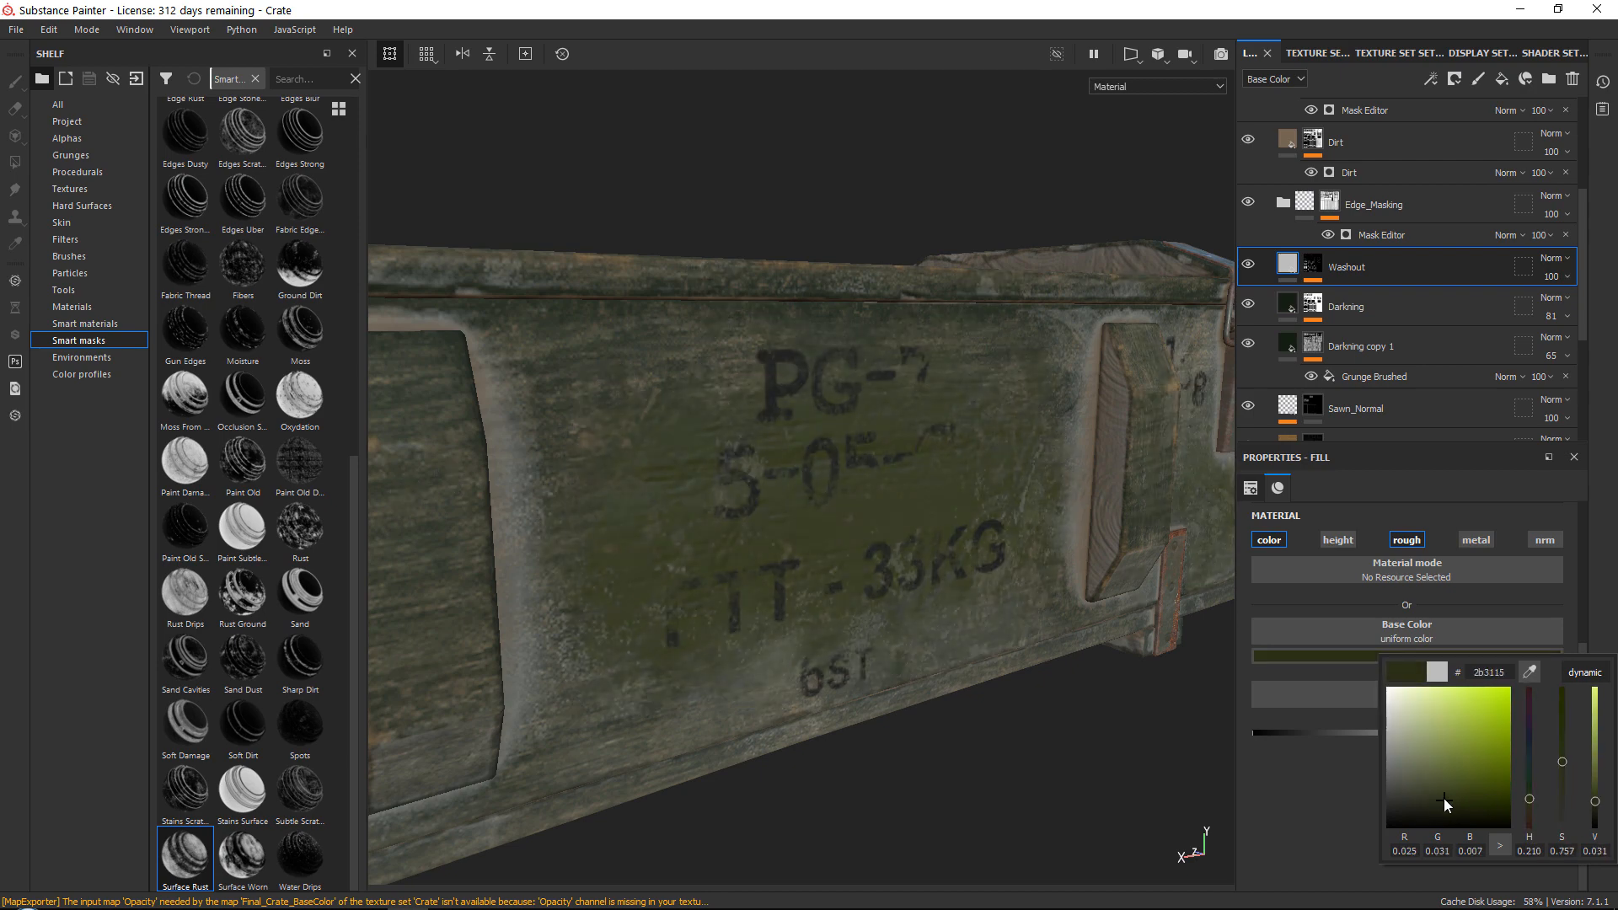
Set the Washout layer's roughness to 0.7994 and check the front side's reflections from several angles
alt+right_drag(953, 509, 1043, 524)
alt+drag(1043, 523, 797, 408)
alt+right_drag(797, 408, 877, 472)
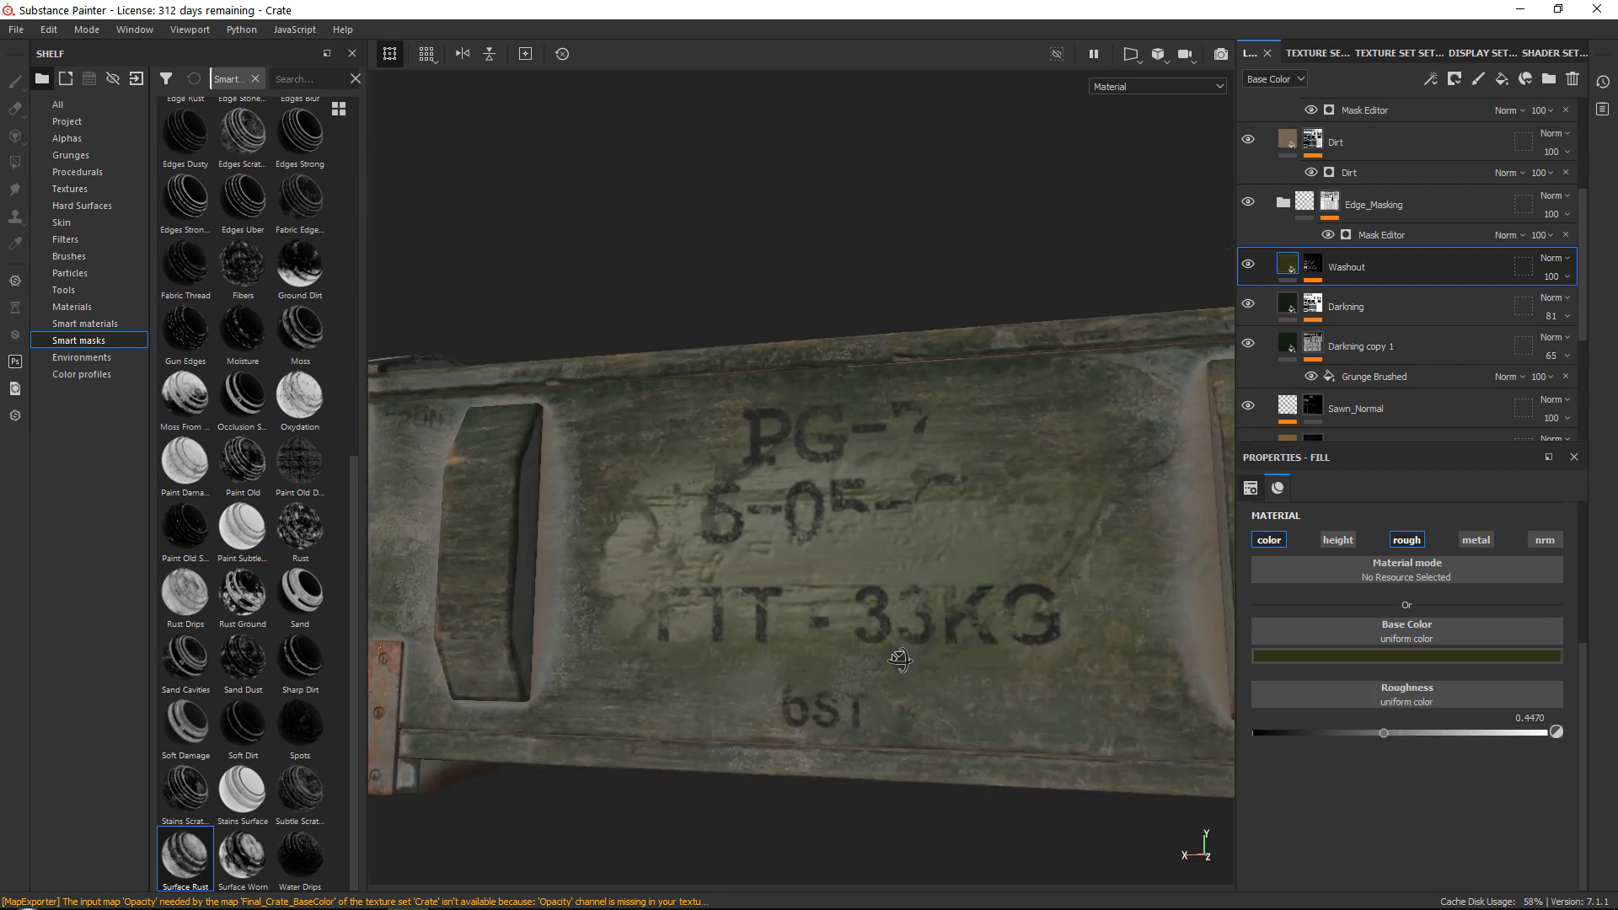
alt+drag(876, 471, 915, 497)
drag(1384, 733, 1489, 730)
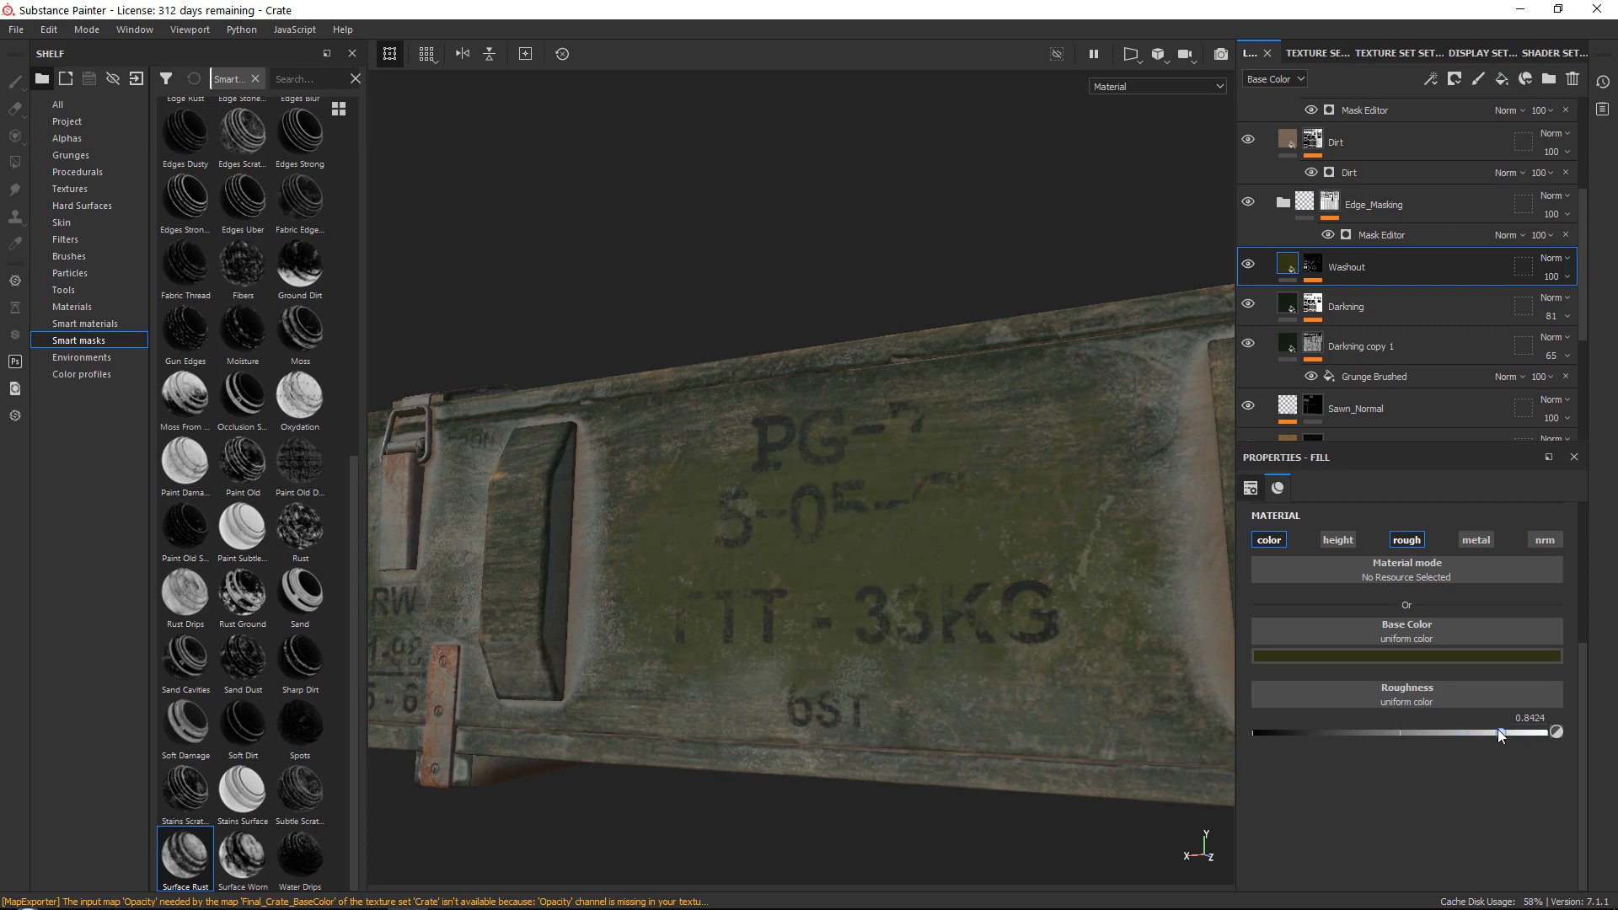
alt+drag(918, 447, 1036, 501)
alt+right_drag(1036, 501, 882, 466)
alt+drag(994, 656, 1015, 544)
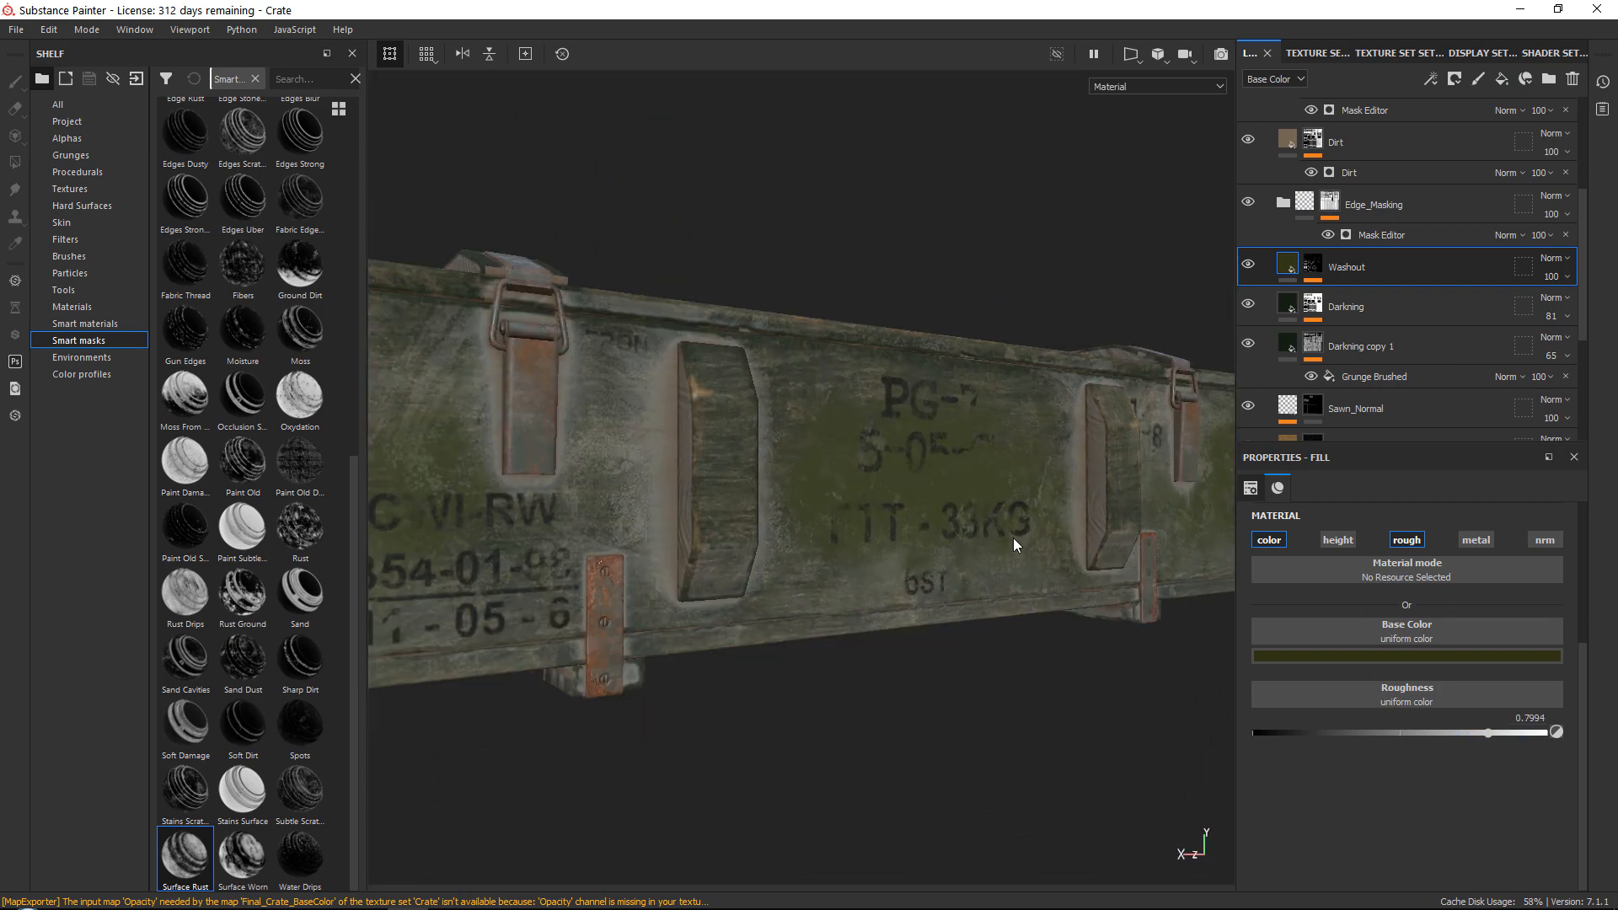
Slightly desaturate Washout's olive base color and set its Mask Editor's Global Balance to 0.59 and Global Contrast to 0.76
click(1408, 656)
drag(1435, 796, 1427, 797)
alt+drag(969, 497, 884, 505)
click(1311, 268)
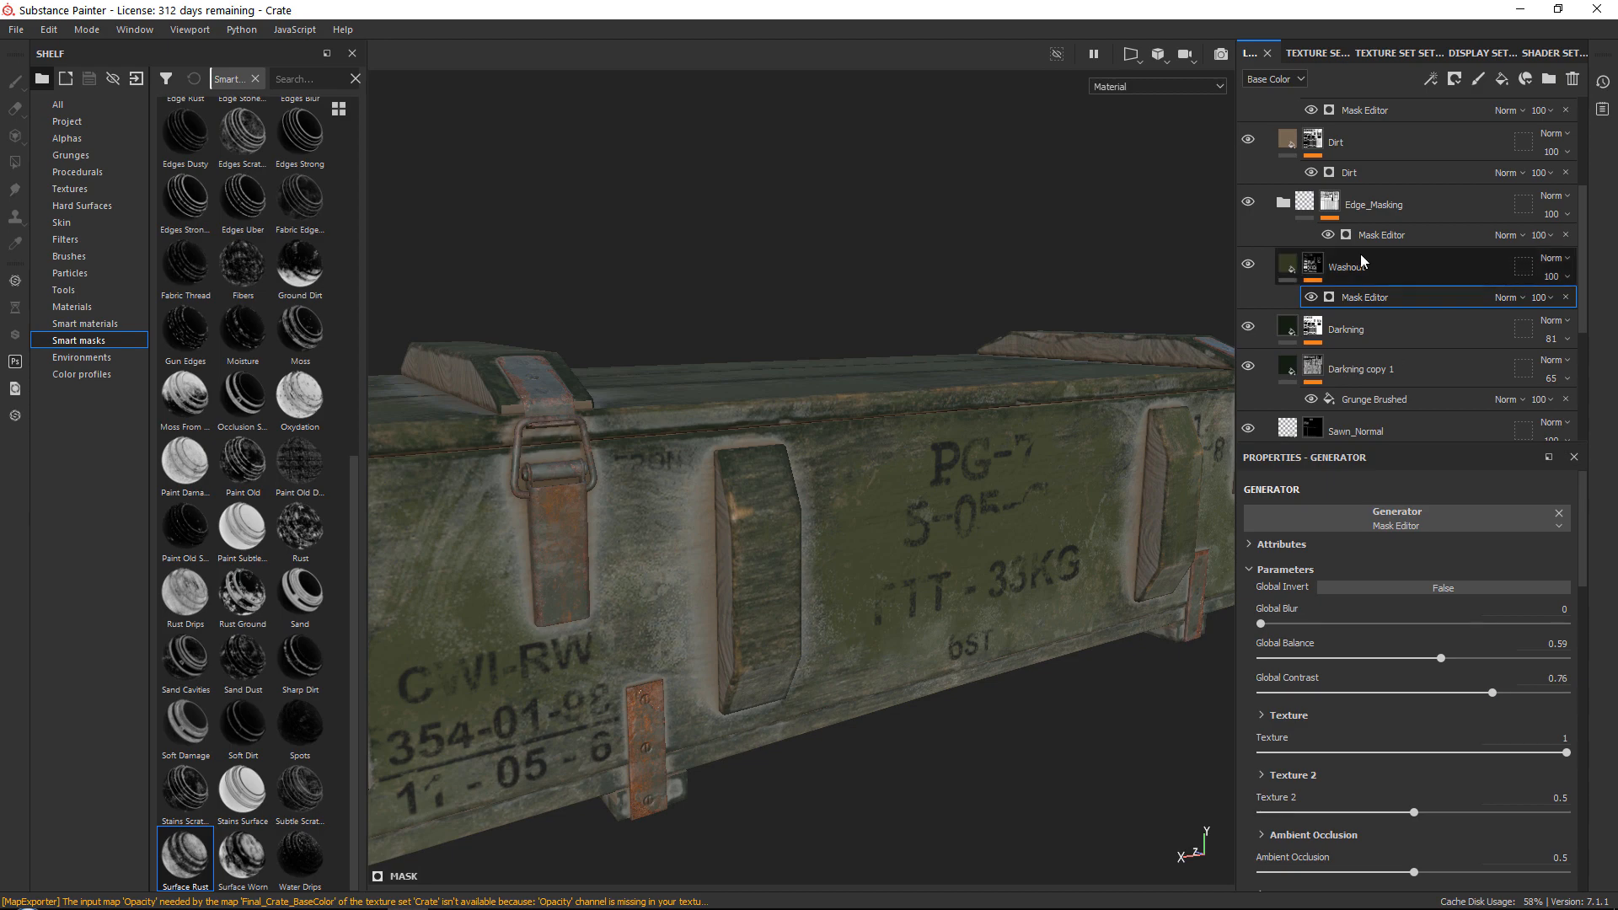
Lower the Washout layer's opacity to 81
click(1433, 268)
drag(1550, 276, 1557, 314)
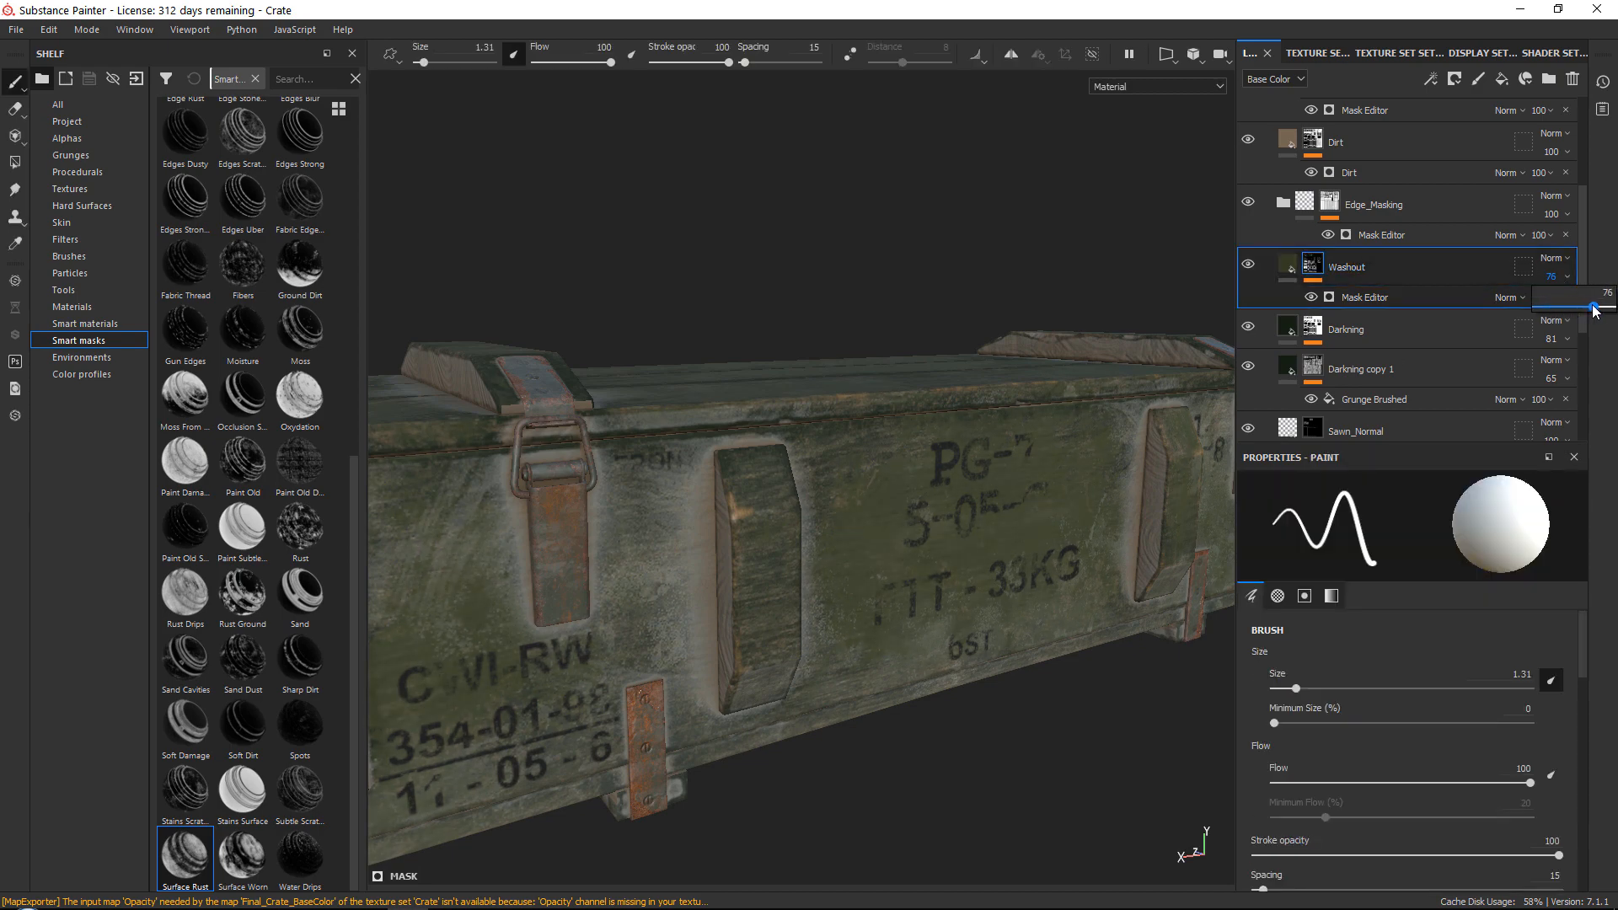
alt+drag(833, 579, 927, 392)
Export the Crate textures to the Final folder as 8-bit targa at 4096 with the PBR MetalRough_WithAO template
click(16, 30)
click(50, 316)
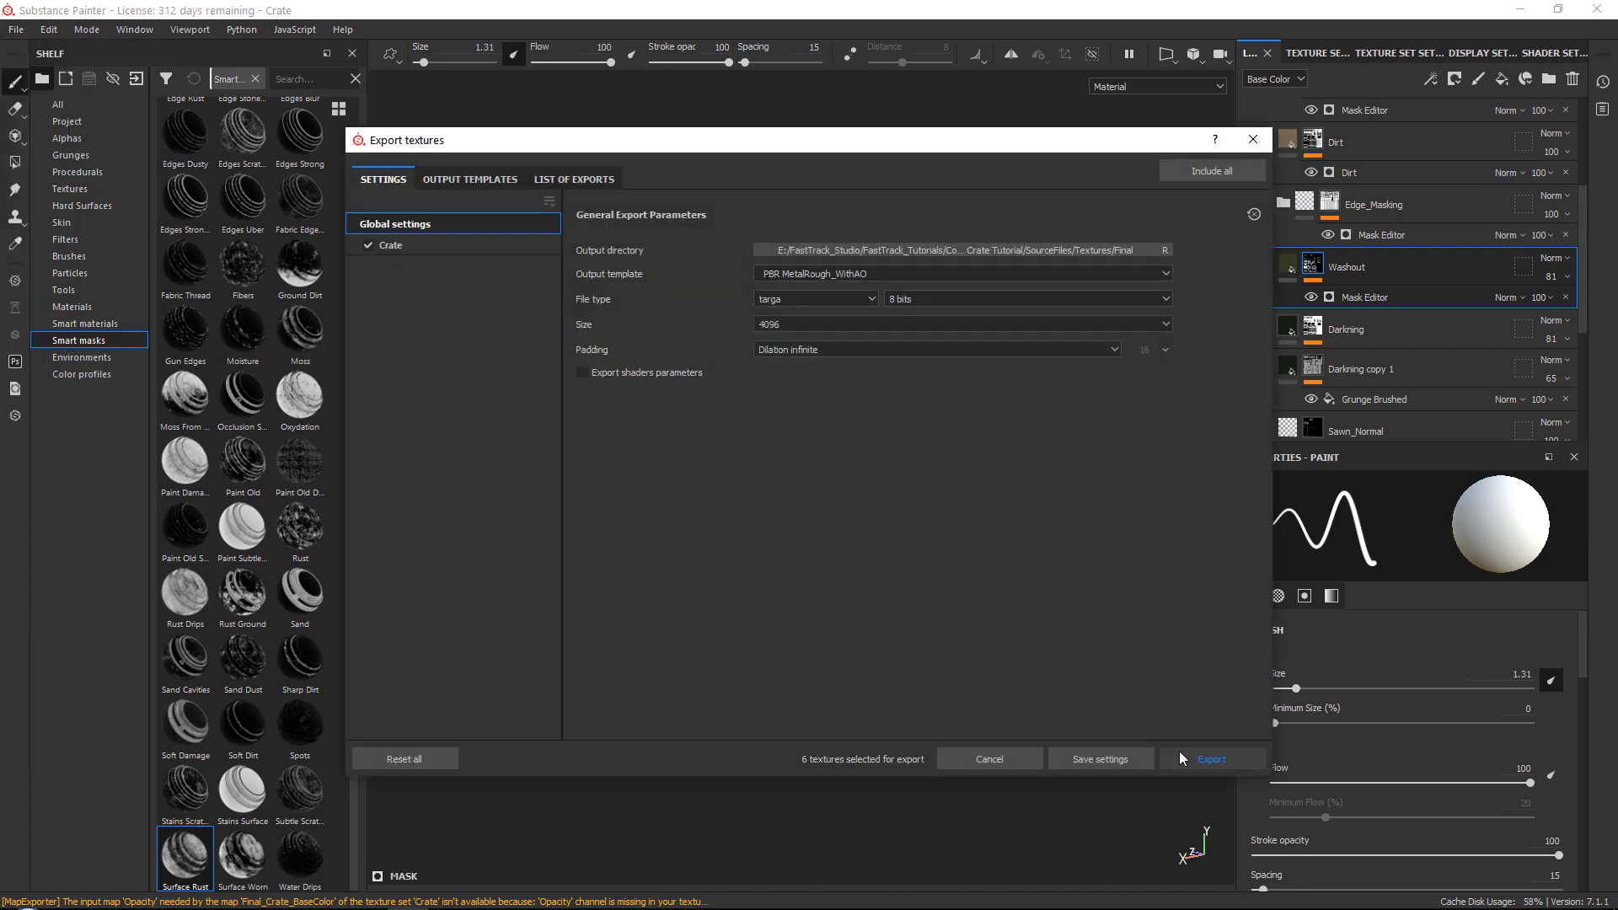
click(1203, 758)
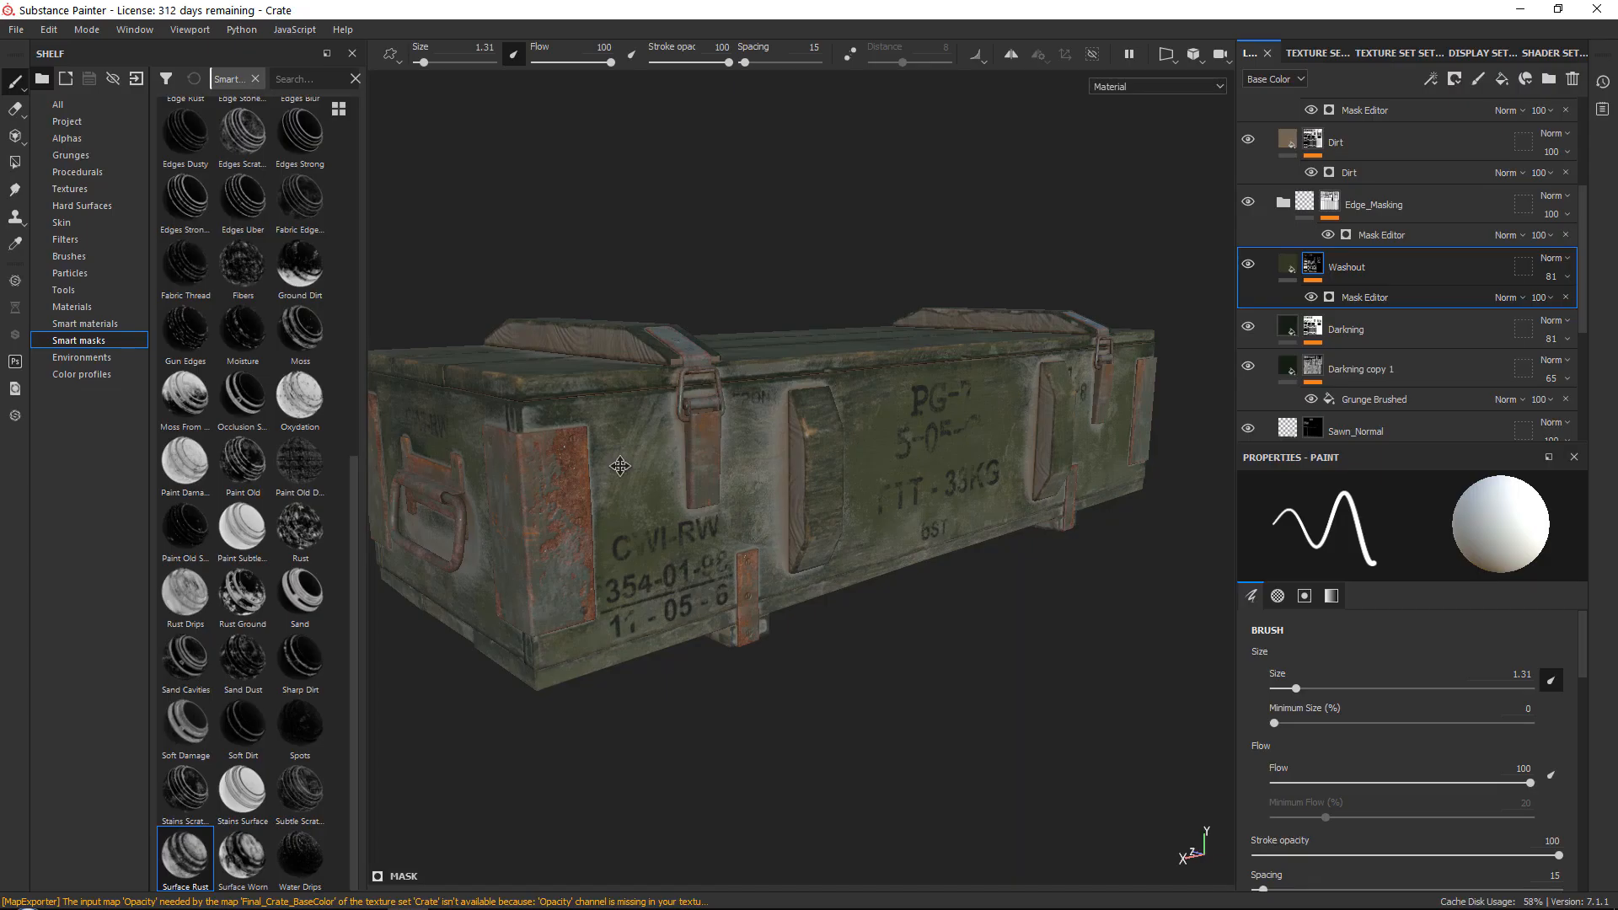
Darken the base color of the Shiny Paint layer in the metal's Paint folder to the green 2e3827
alt+drag(893, 488, 801, 505)
scroll(1319, 390, up, 3)
scroll(1319, 391, down, 5)
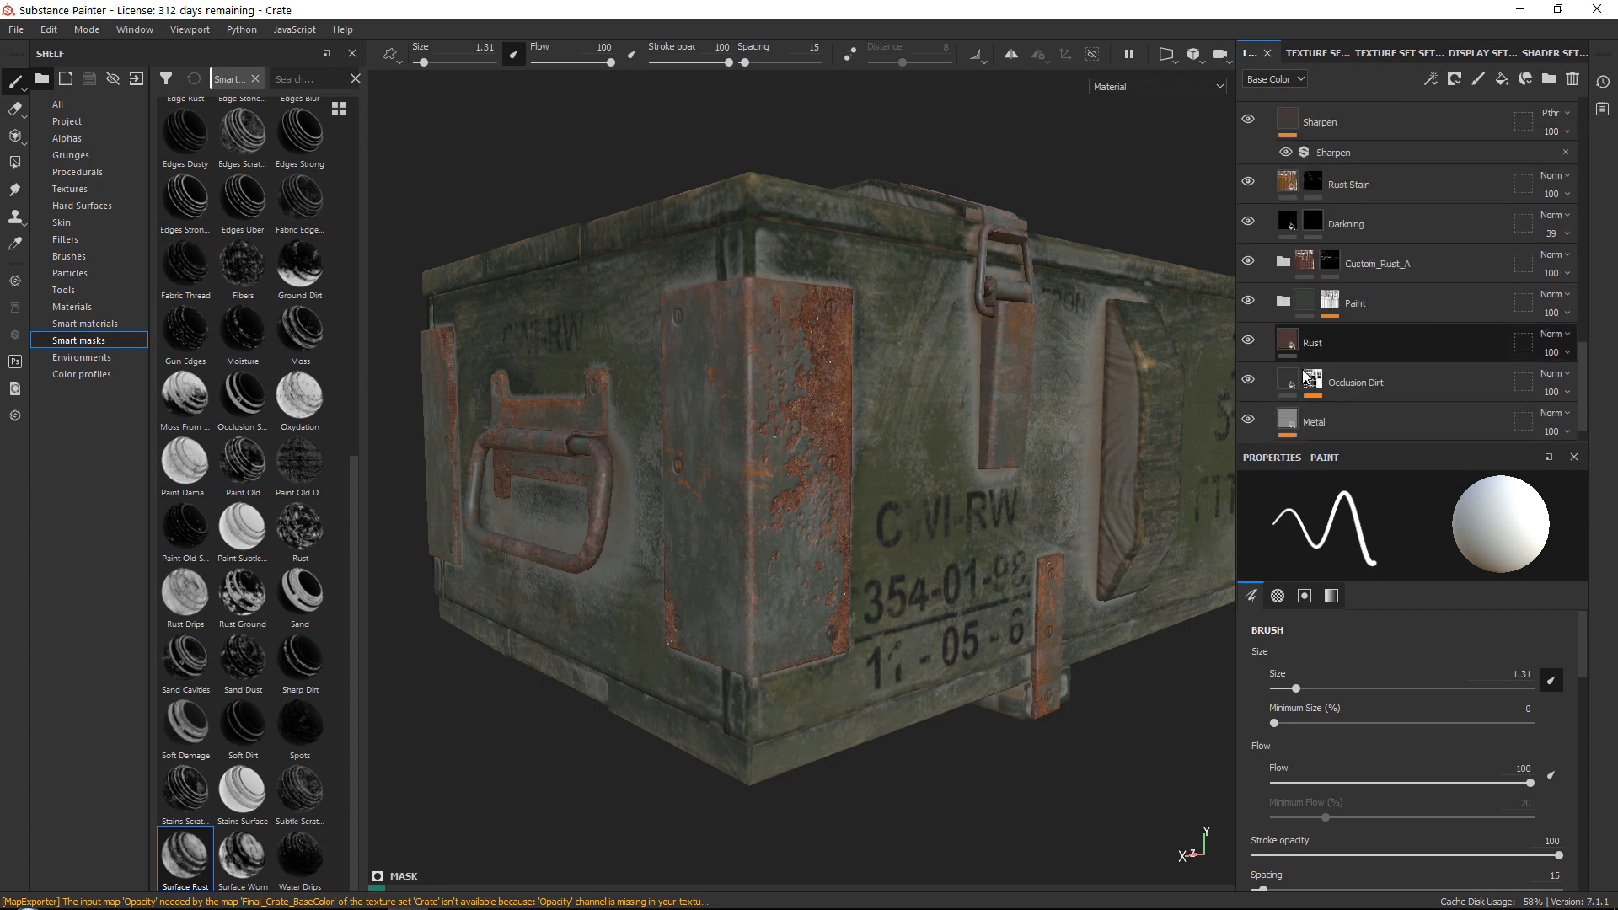
click(1348, 301)
click(1368, 655)
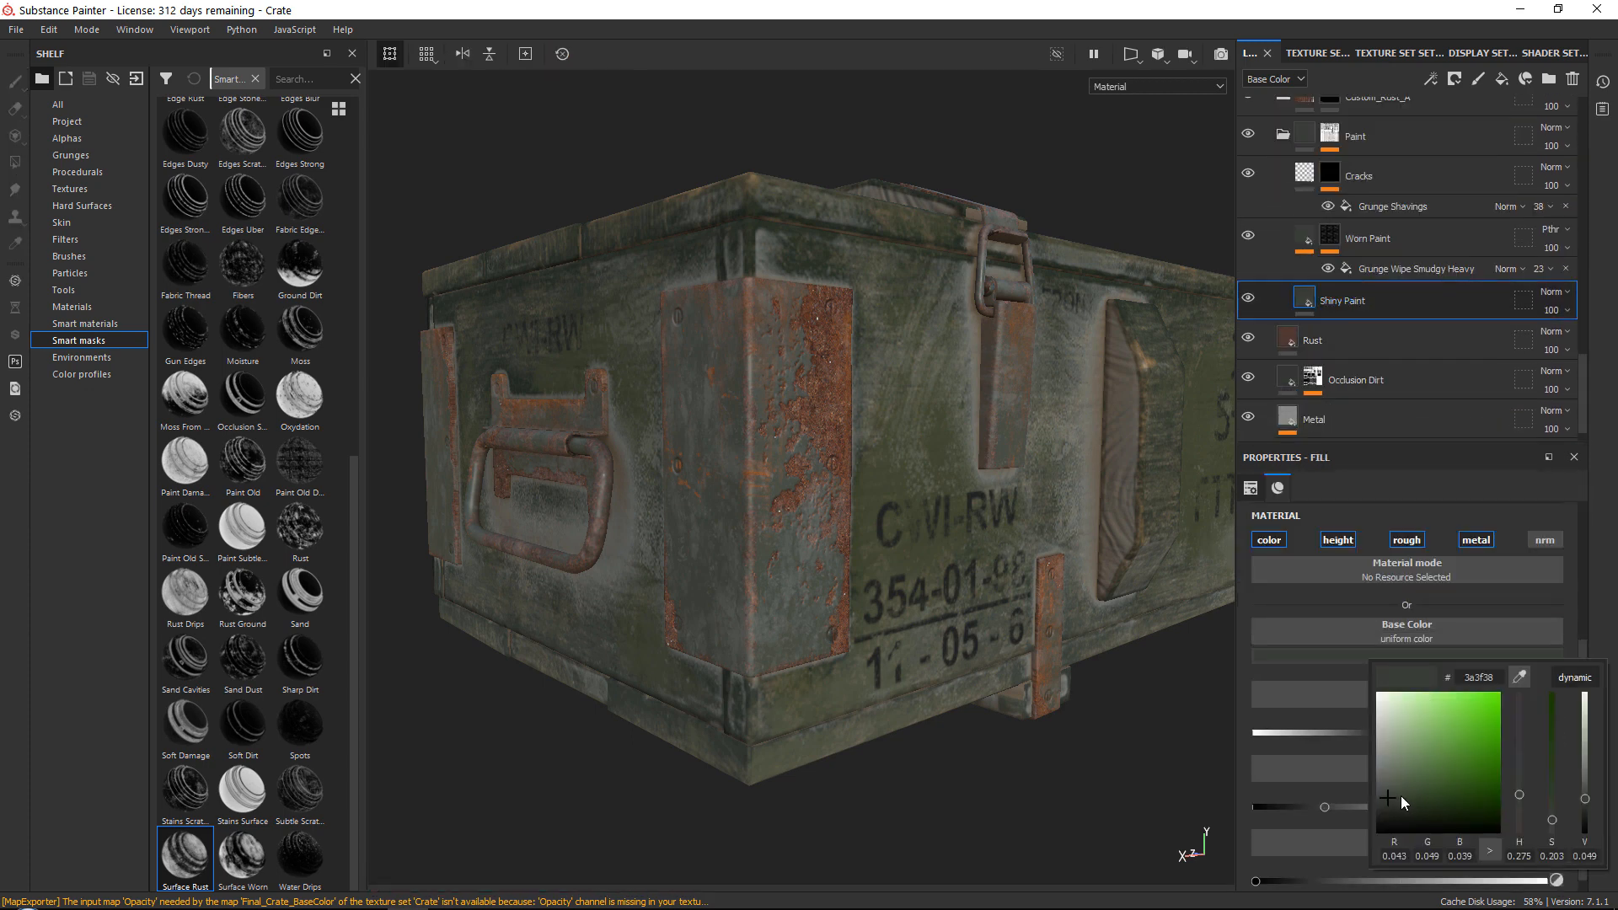
drag(1401, 795, 1413, 803)
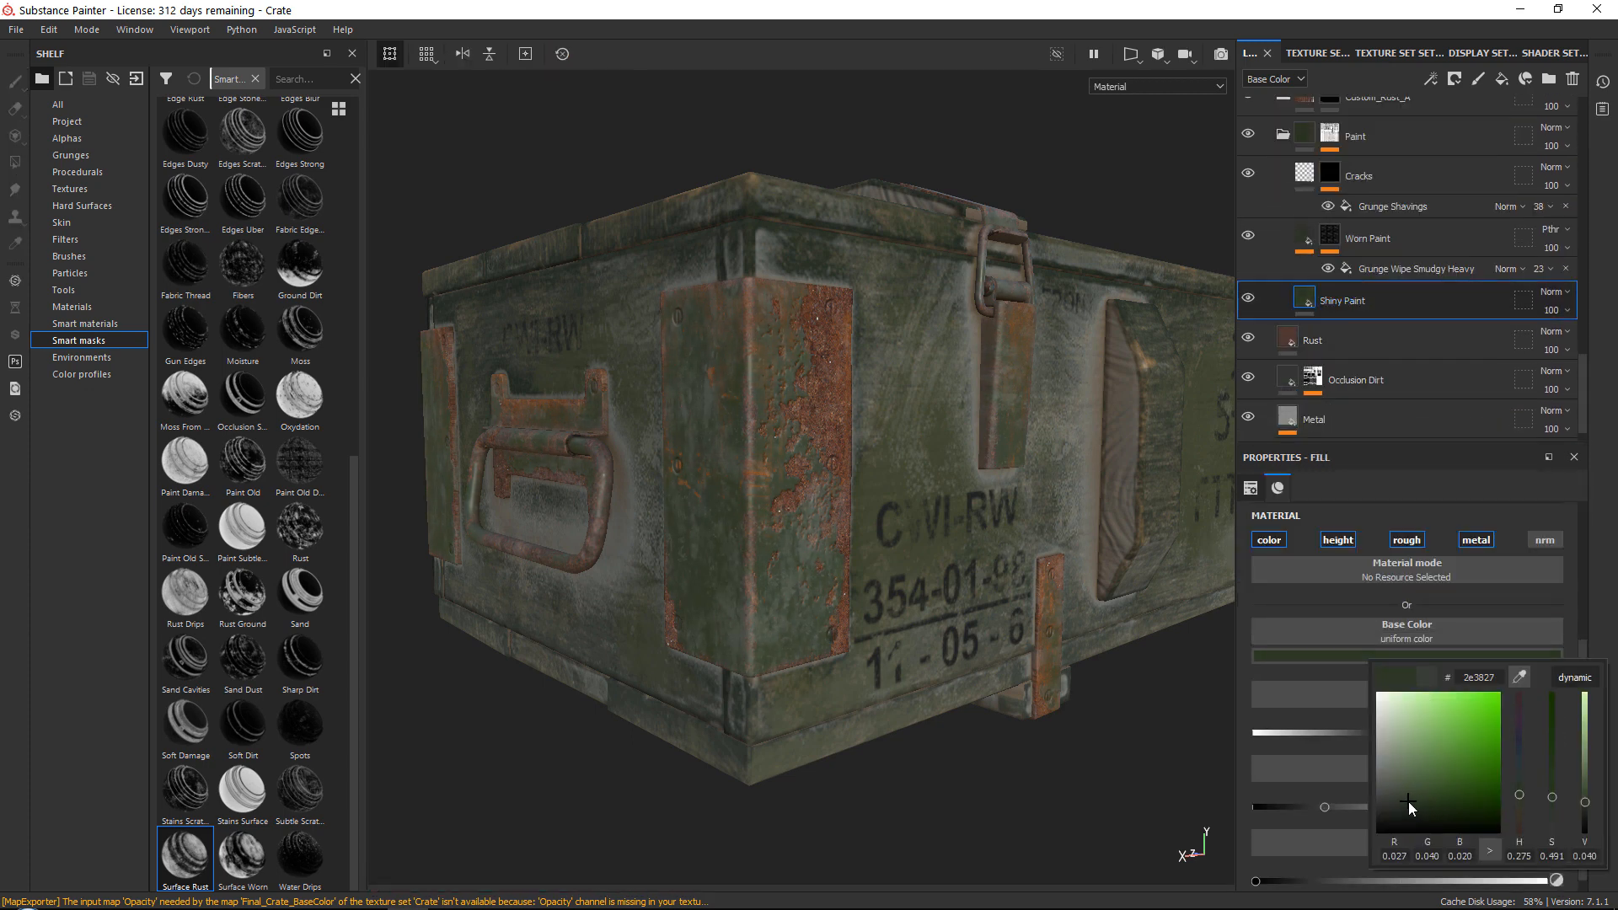
alt+drag(976, 458, 919, 471)
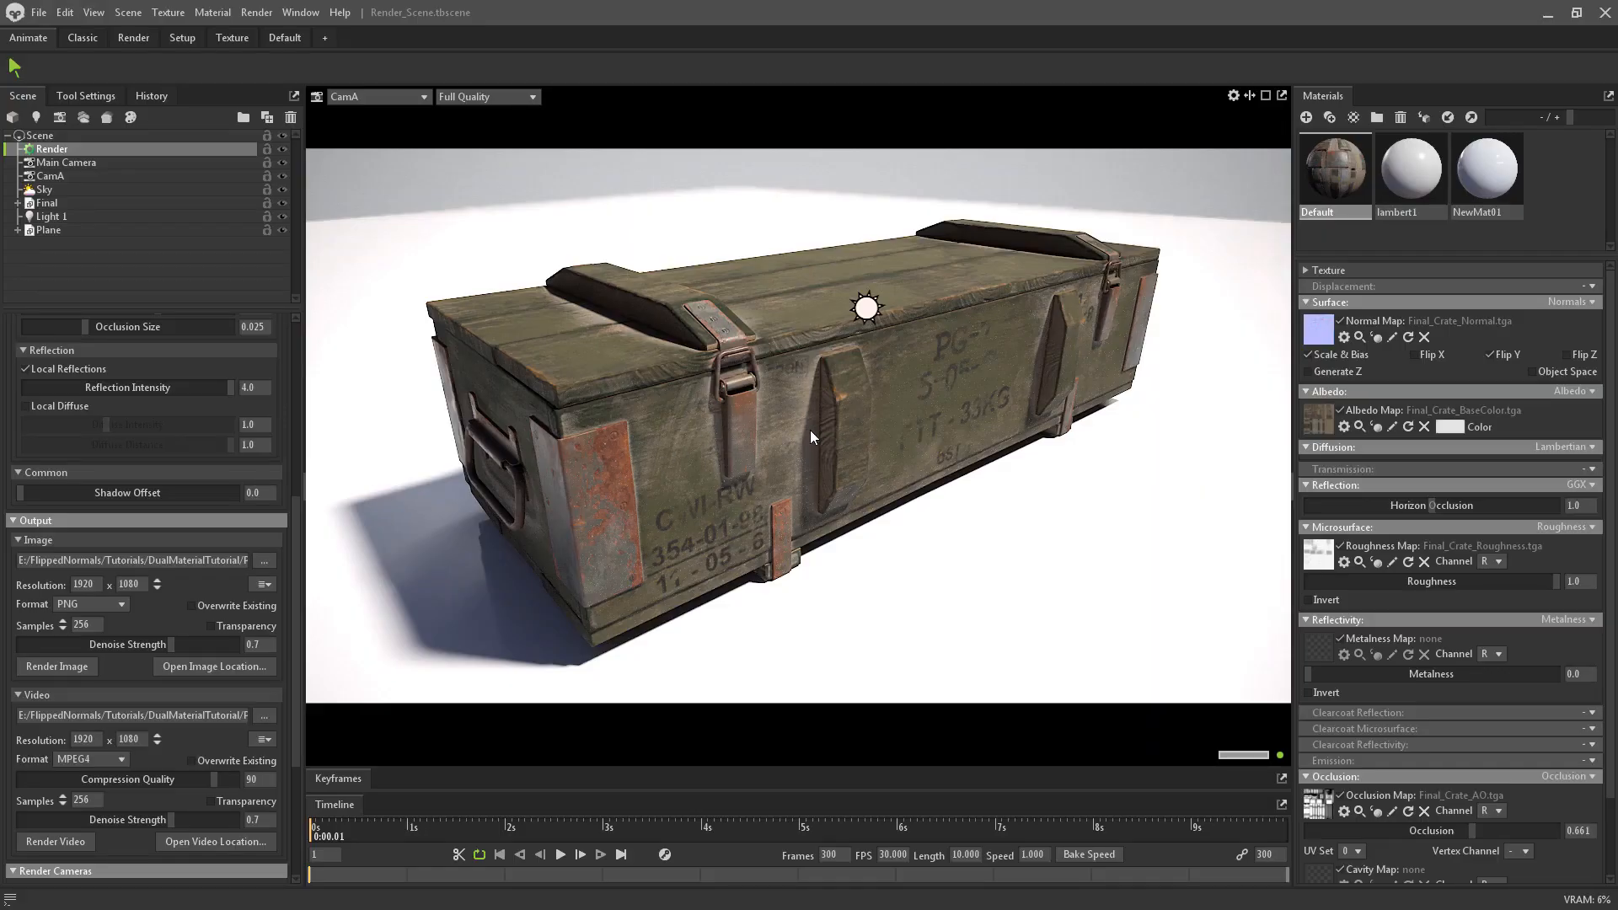
Switch to Marmoset Toolbag, duplicate Light 1 without cast shadows, and move and rotate the copy to the front right of the crate
click(123, 218)
key(ctrl+d)
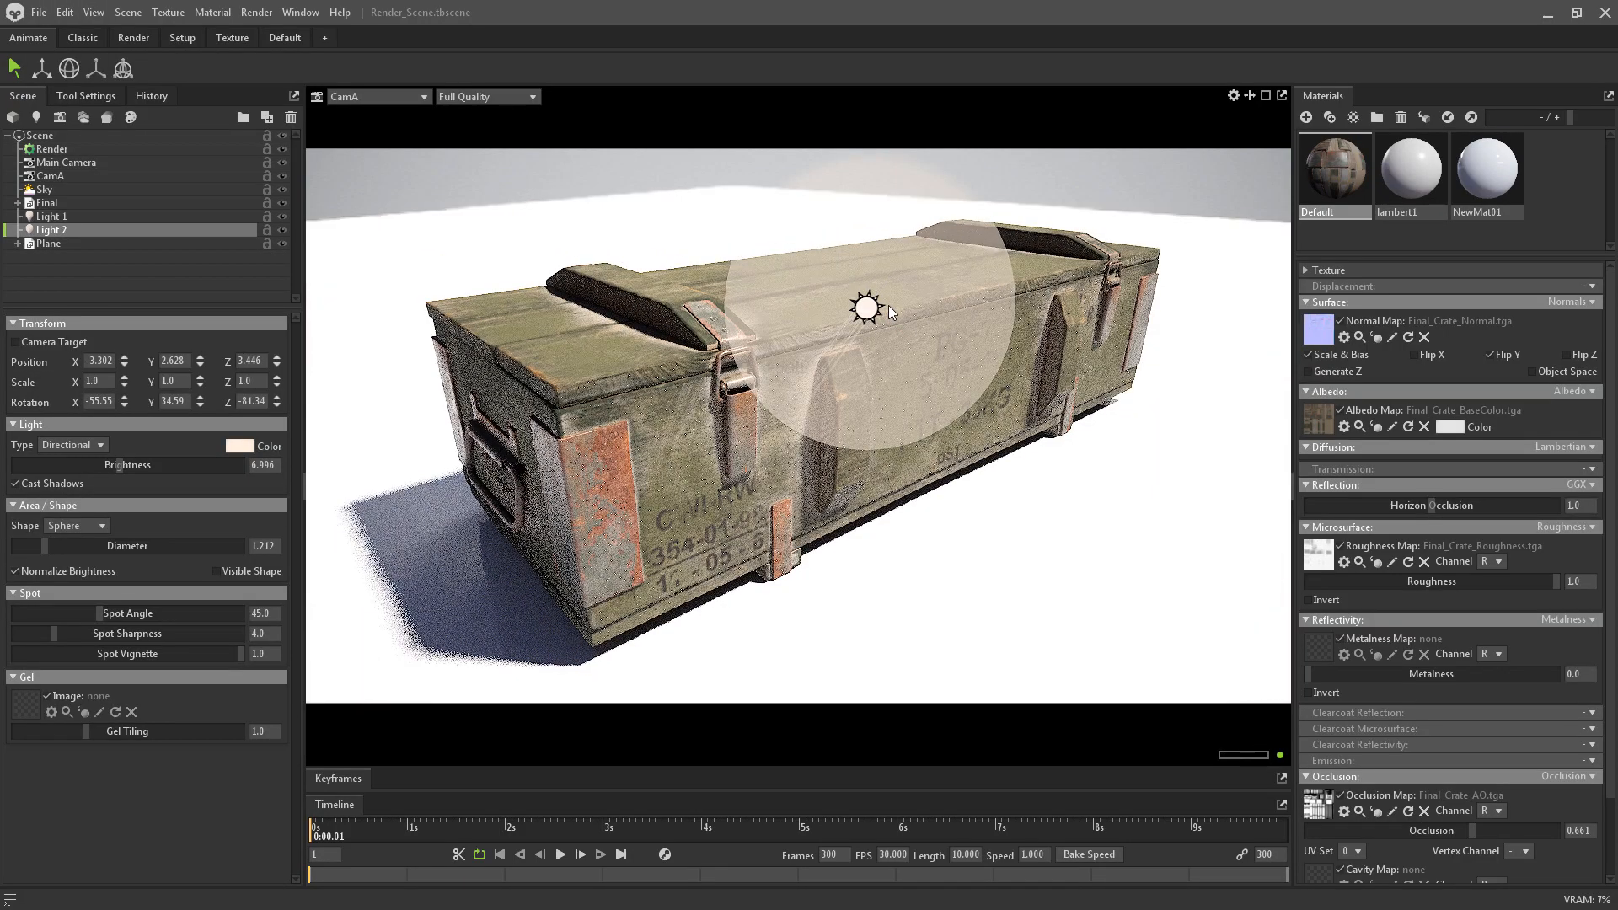
key(w)
click(13, 485)
key(e)
drag(941, 338, 1243, 555)
key(w)
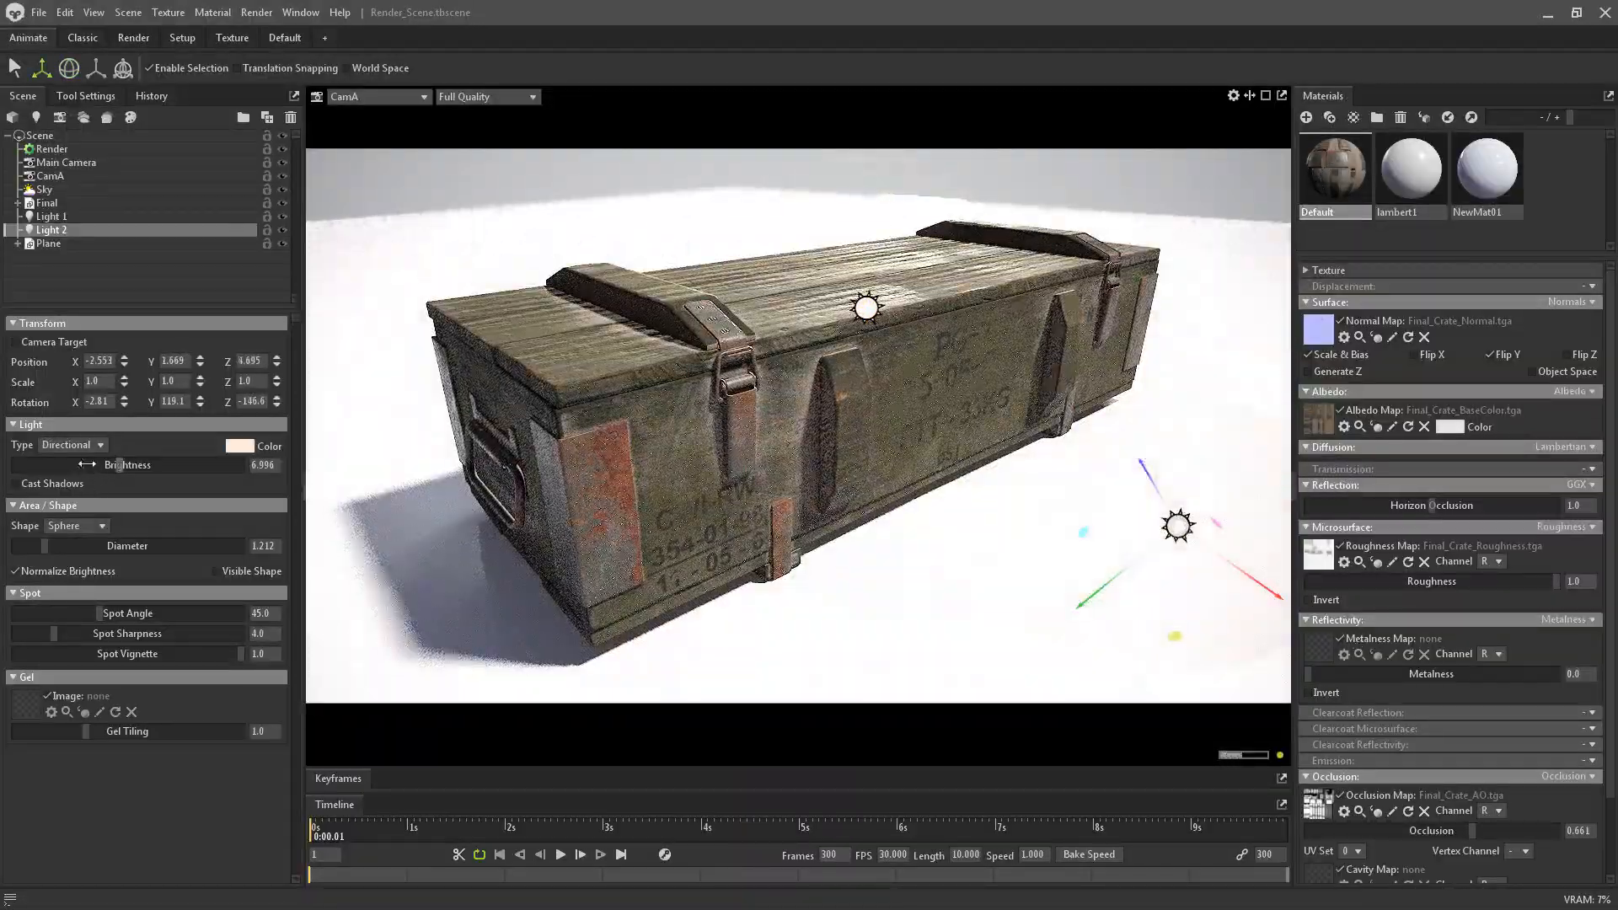
Set Light 2's brightness to 6.101, keep Cast Shadows off and fine-tune its rotation to about X -2.238, Y 119.5, Z -146.6
drag(86, 464, 88, 464)
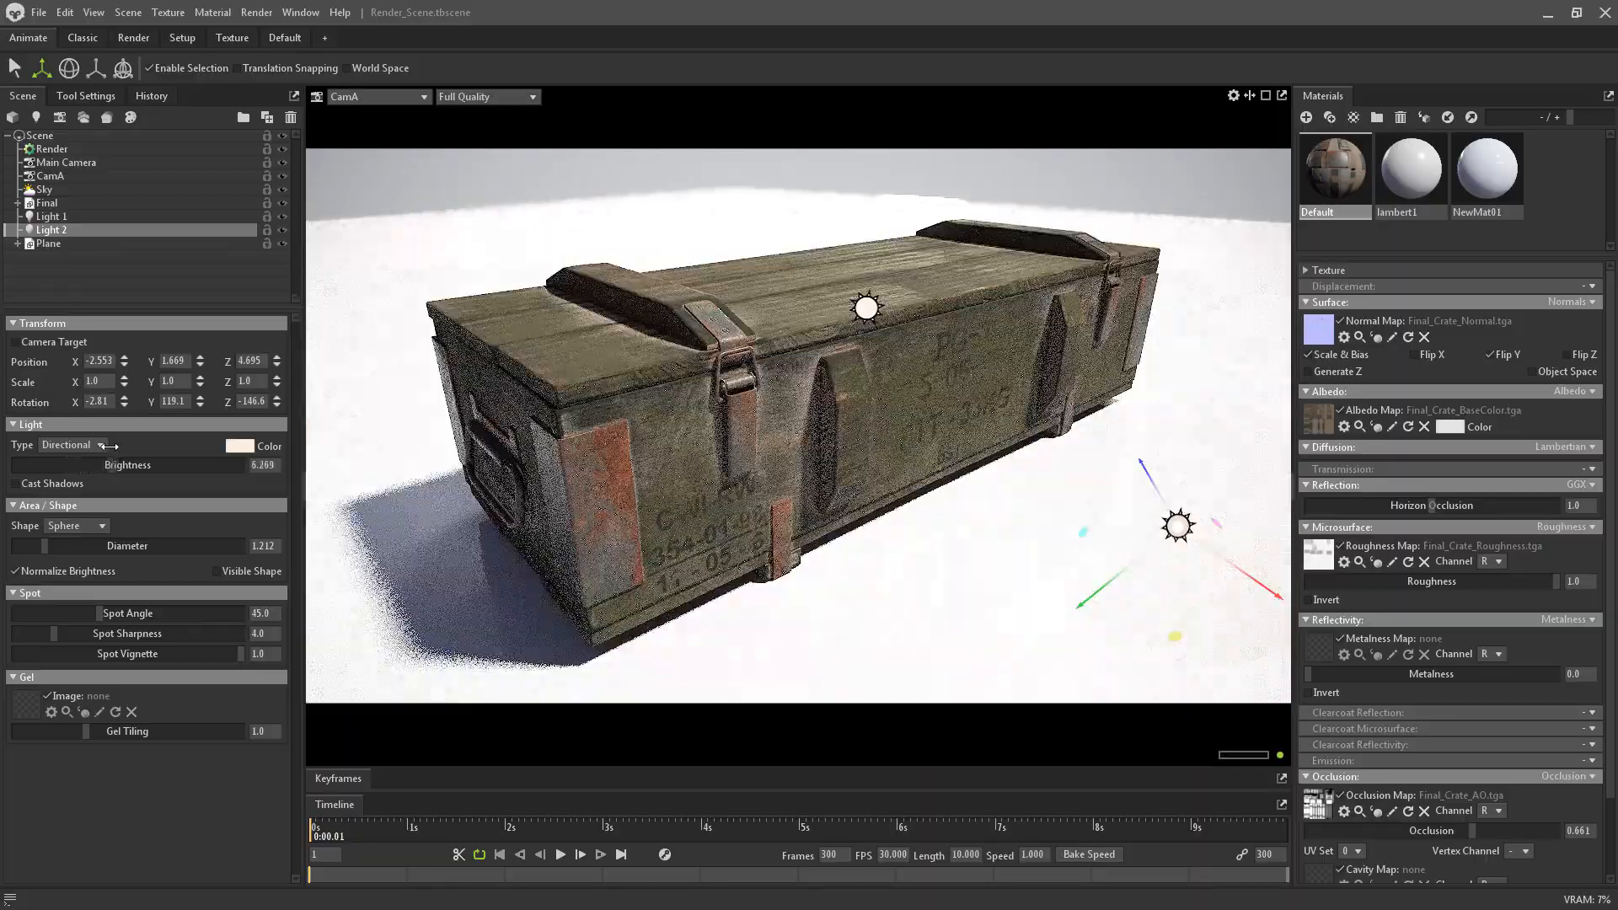
click(47, 484)
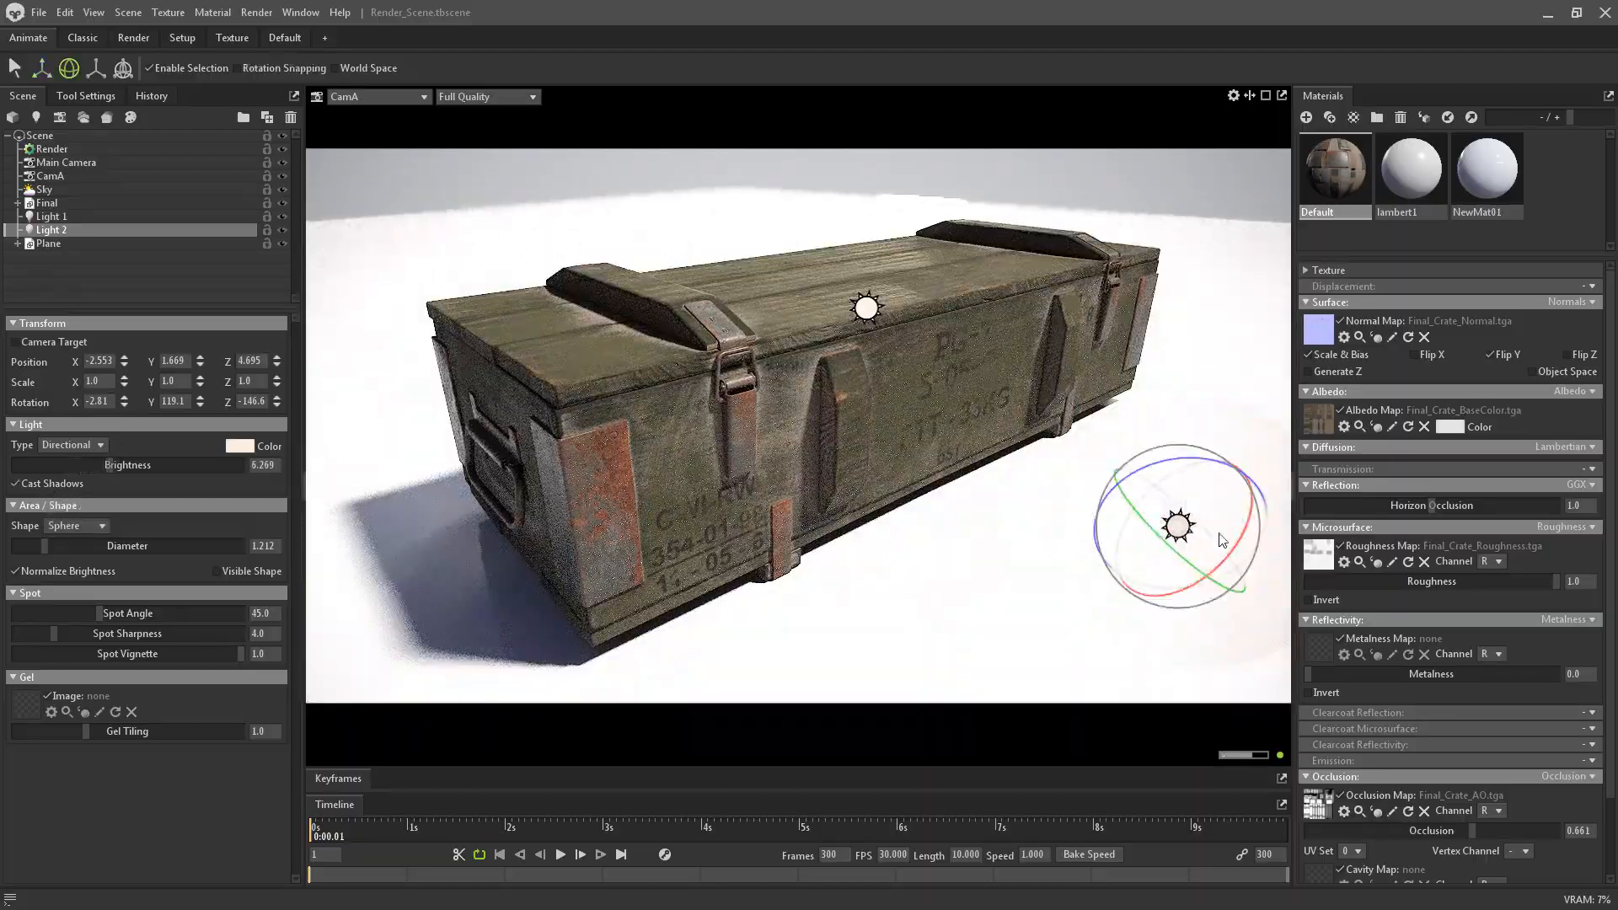
mouse_move(1222, 540)
mouse_down()
mouse_move(1176, 489)
mouse_move(1222, 544)
mouse_move(1191, 542)
mouse_move(1240, 536)
mouse_up()
click(124, 469)
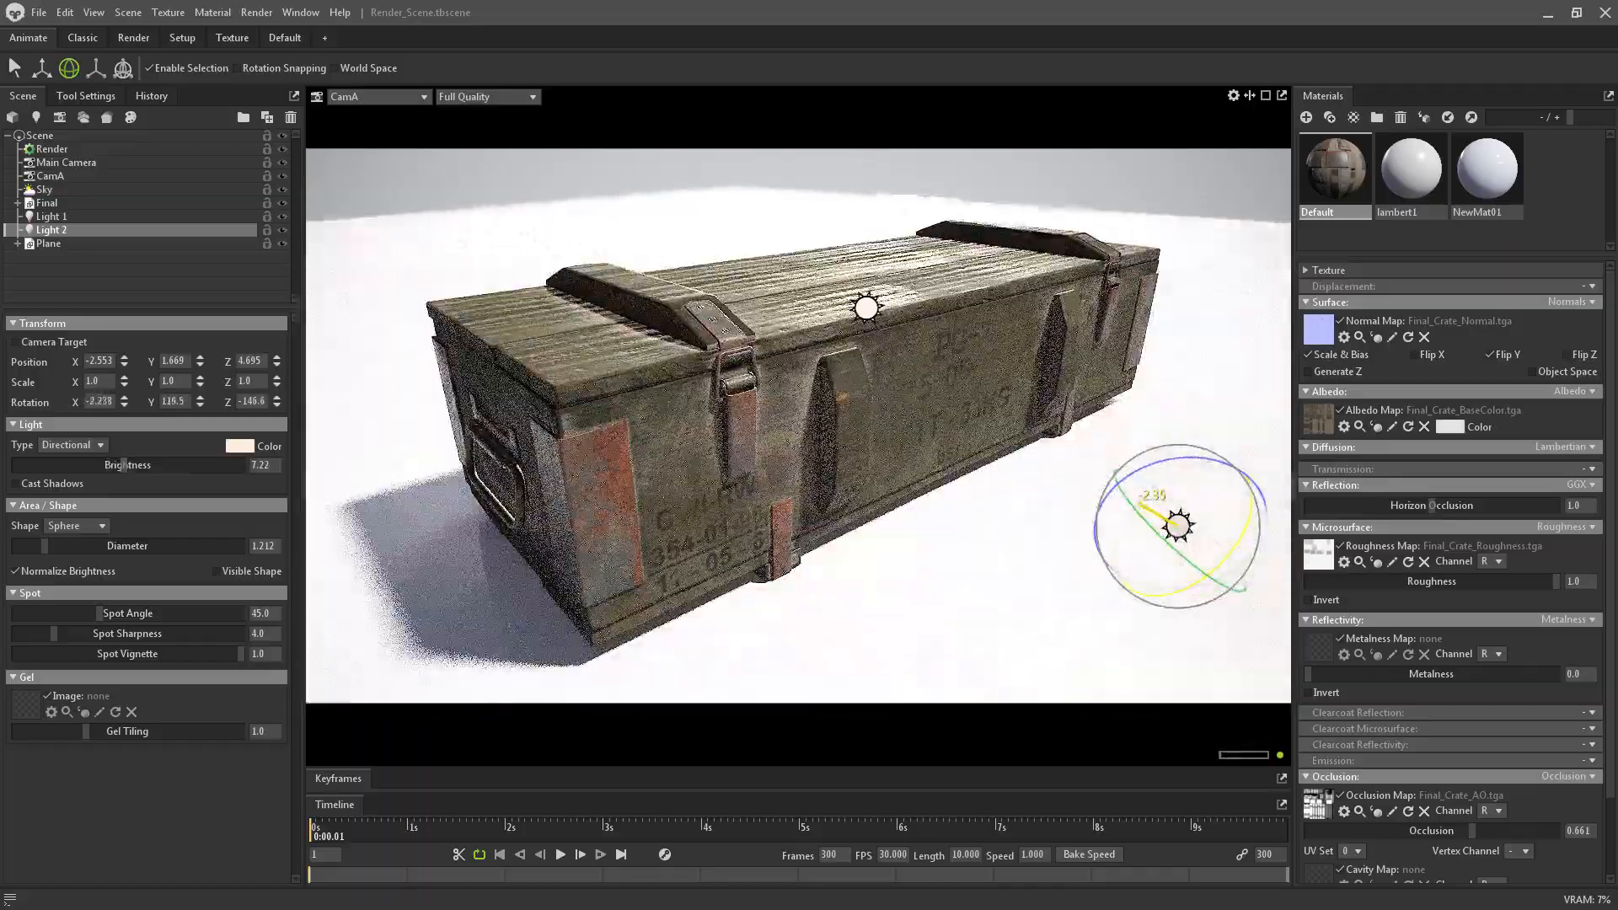
drag(124, 465, 106, 465)
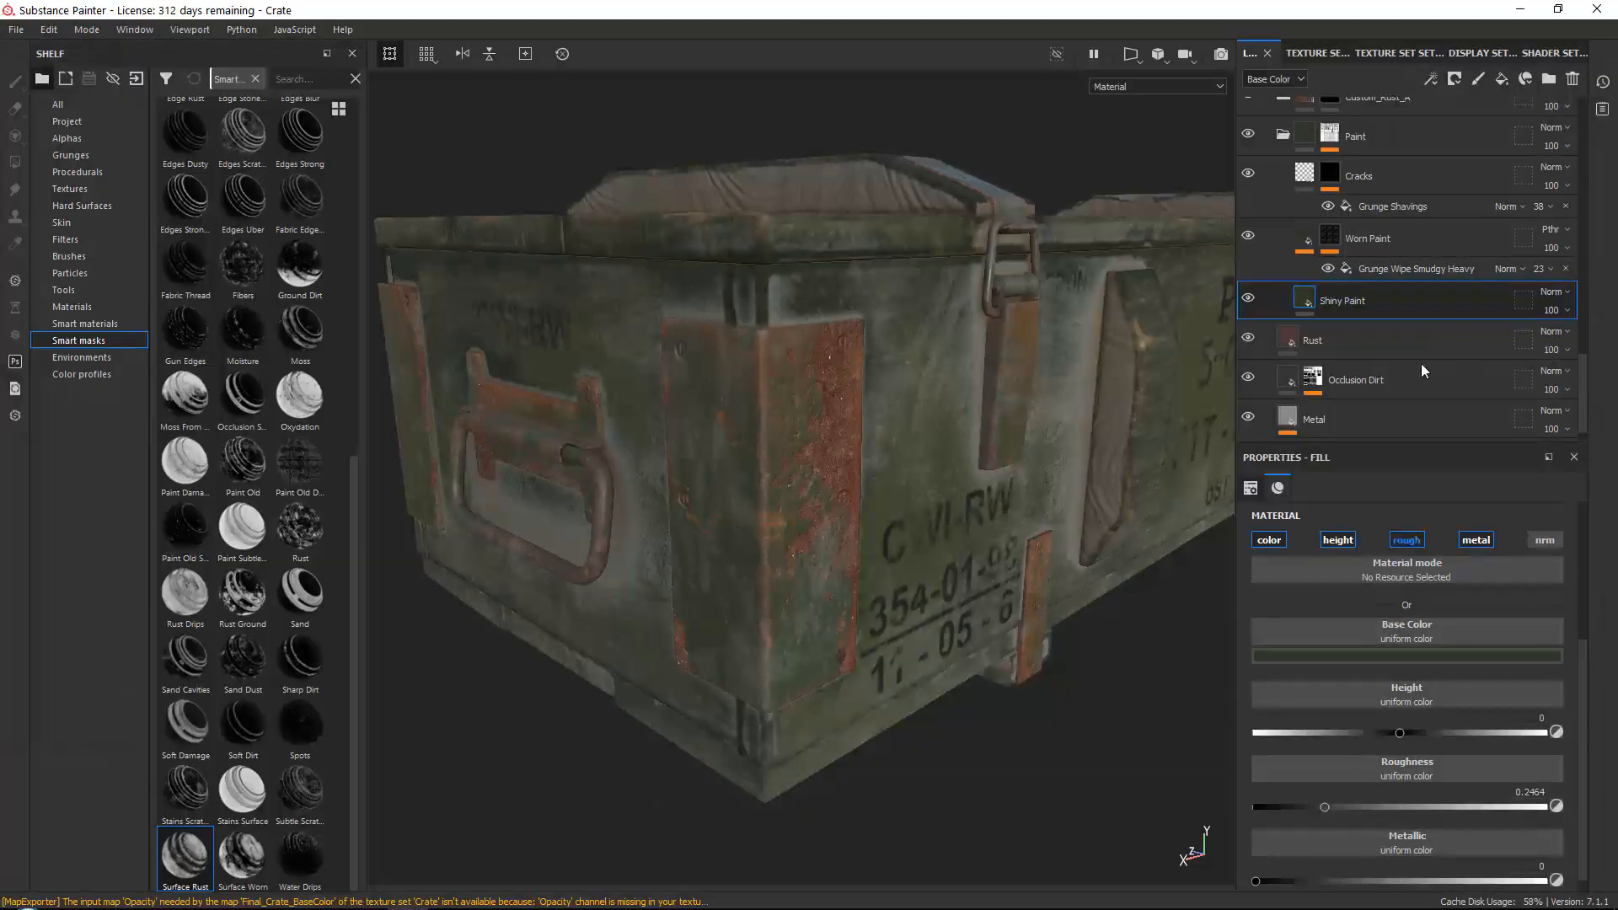
Switch back to Substance Painter and set the Washout layer's roughness to 0.9054
scroll(1355, 276, down, 3)
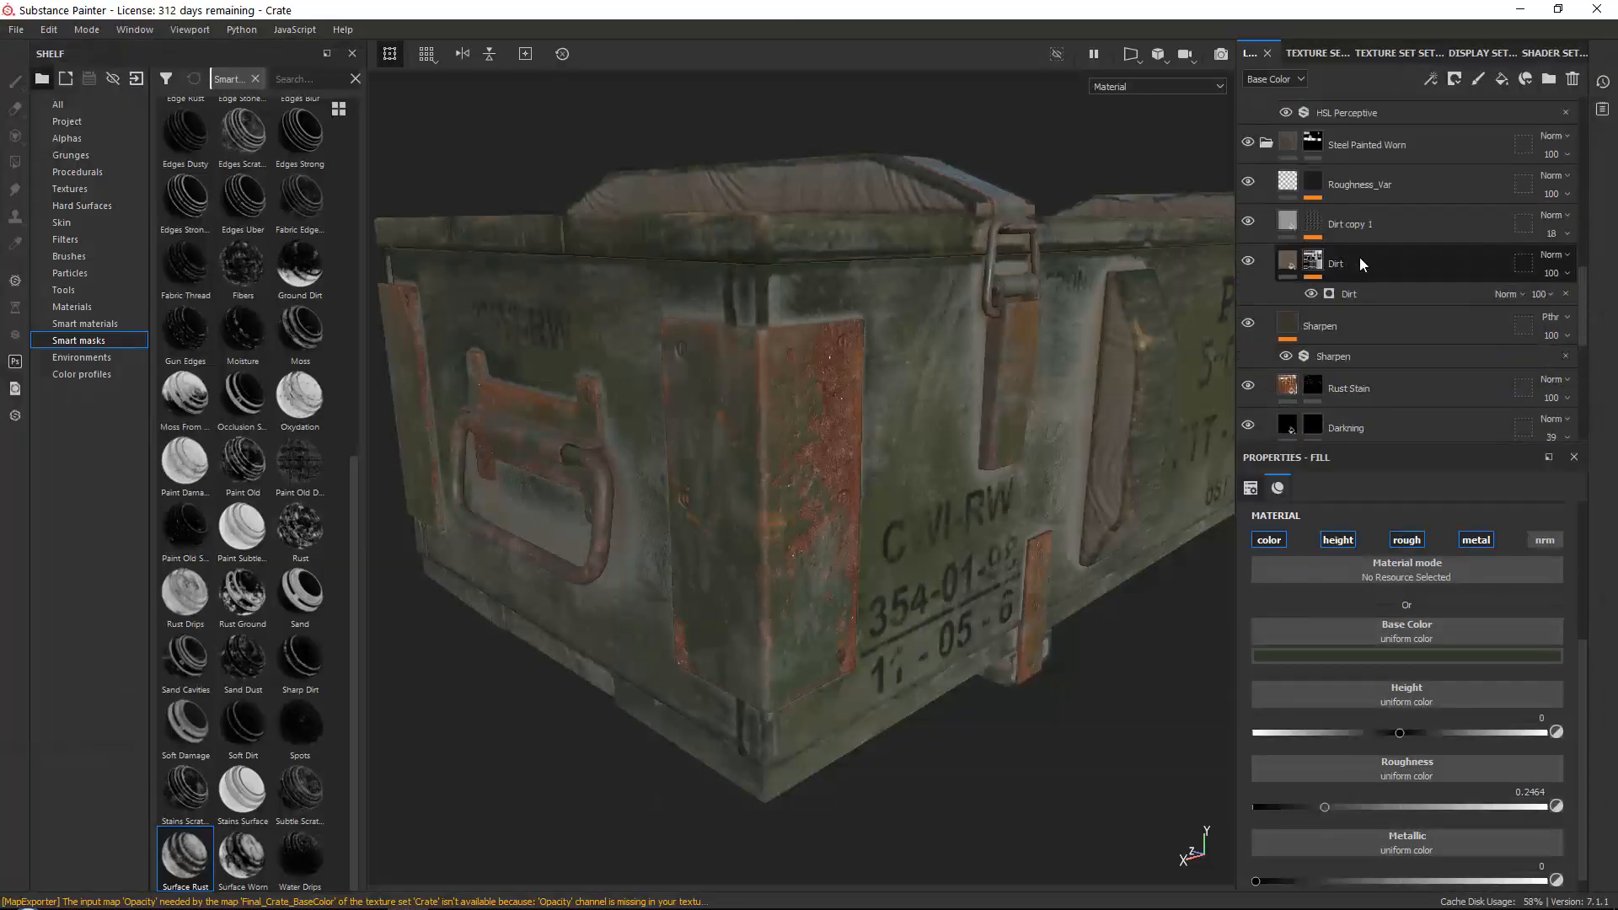
scroll(1363, 253, up, 3)
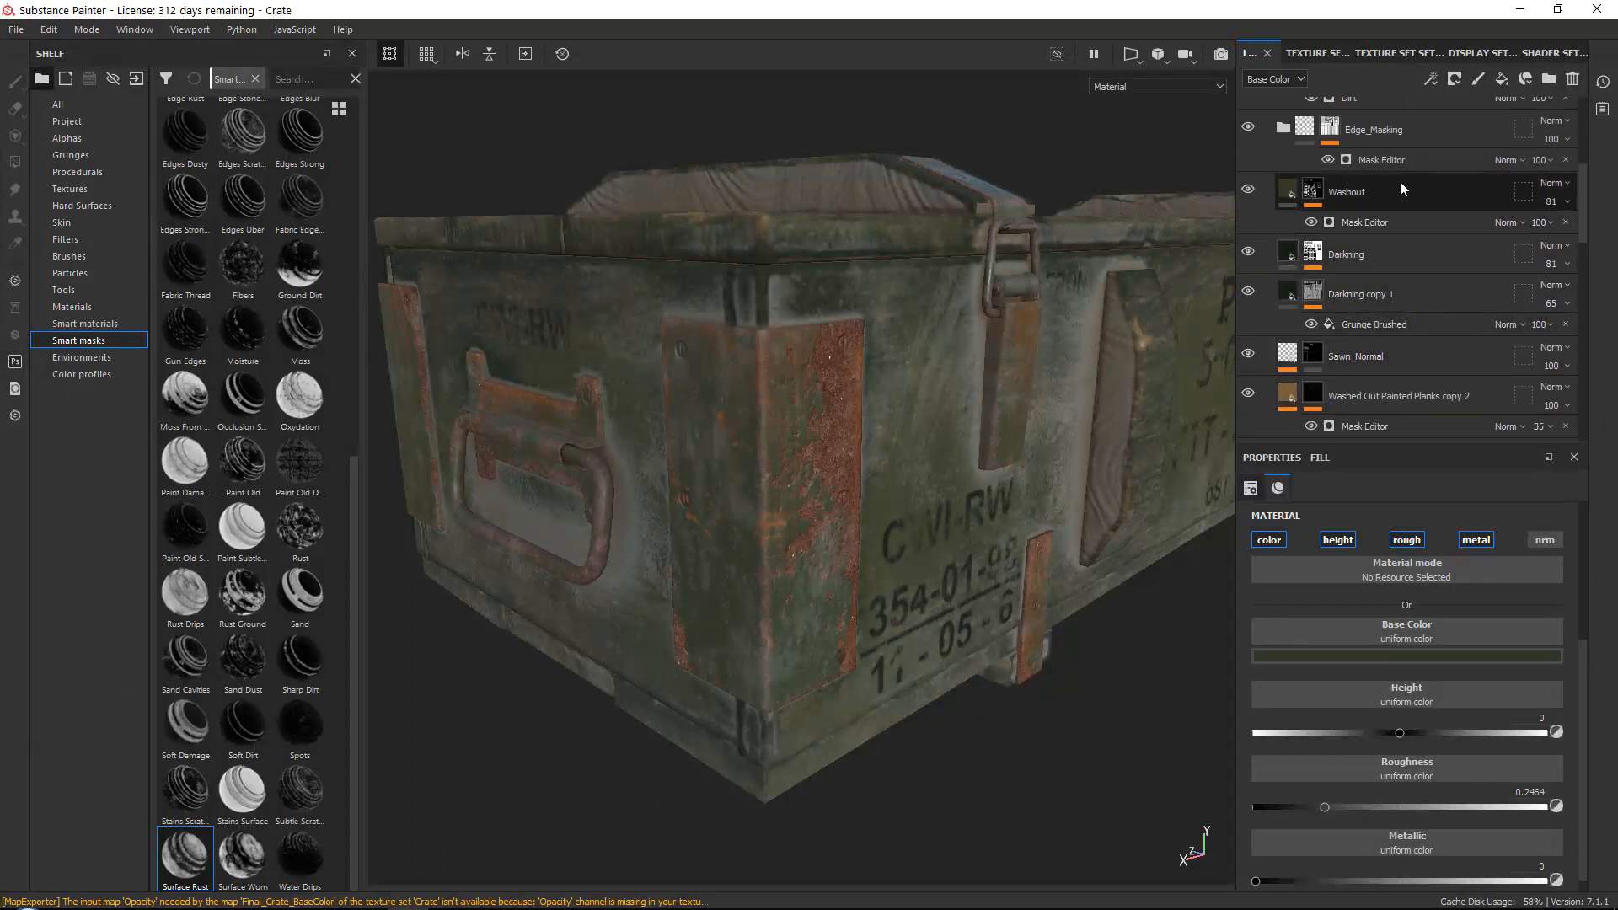
click(1399, 182)
click(1283, 189)
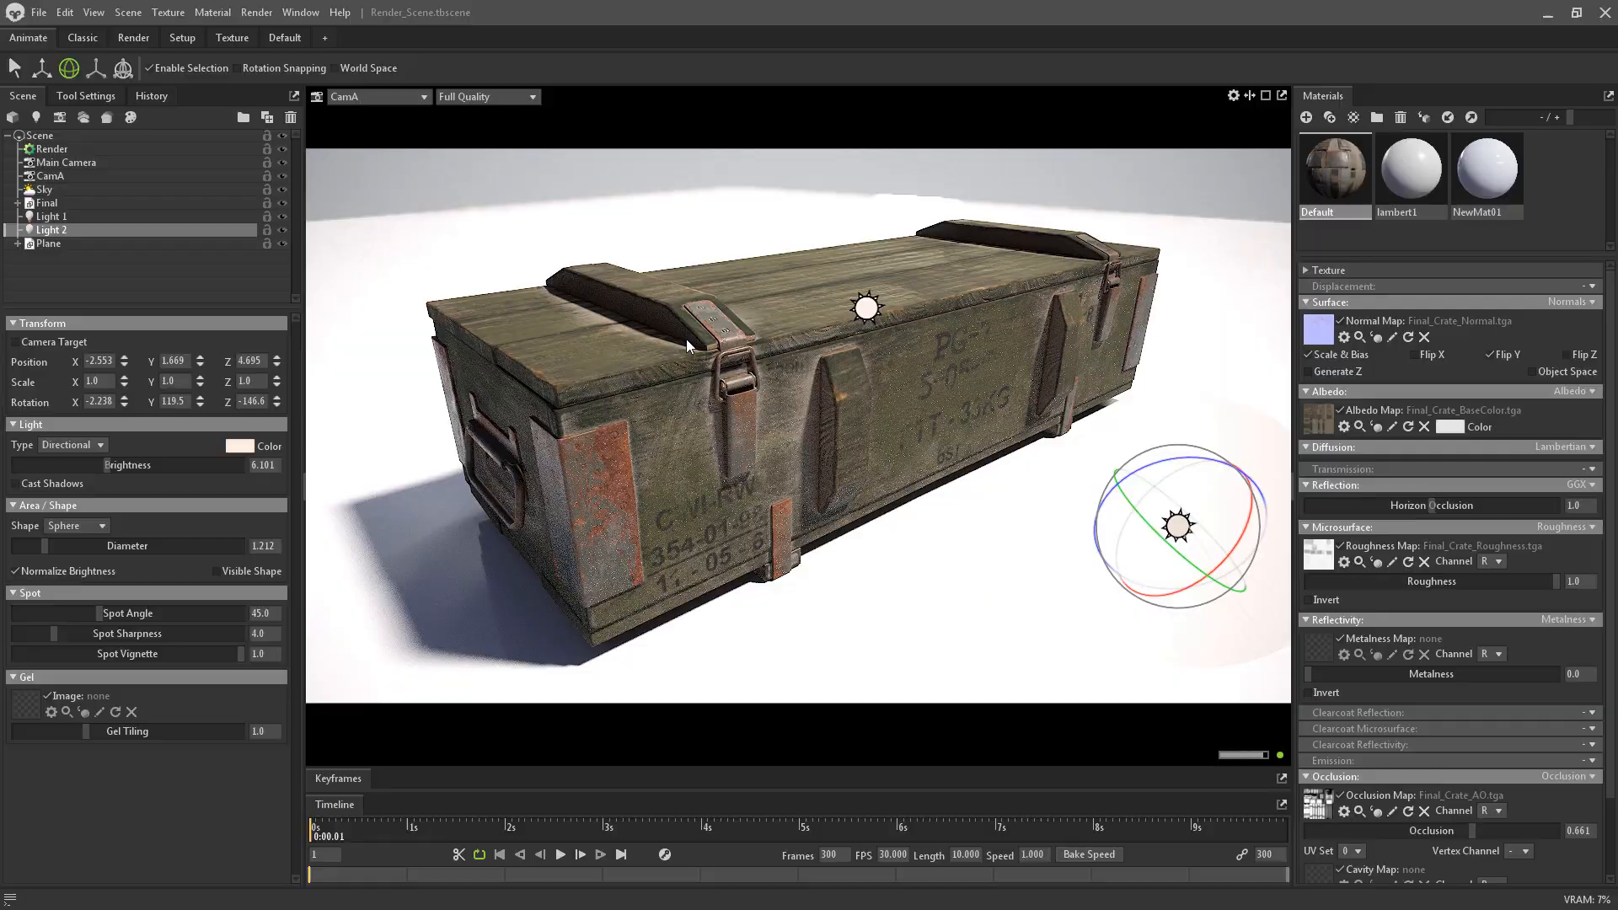
drag(685, 339, 708, 268)
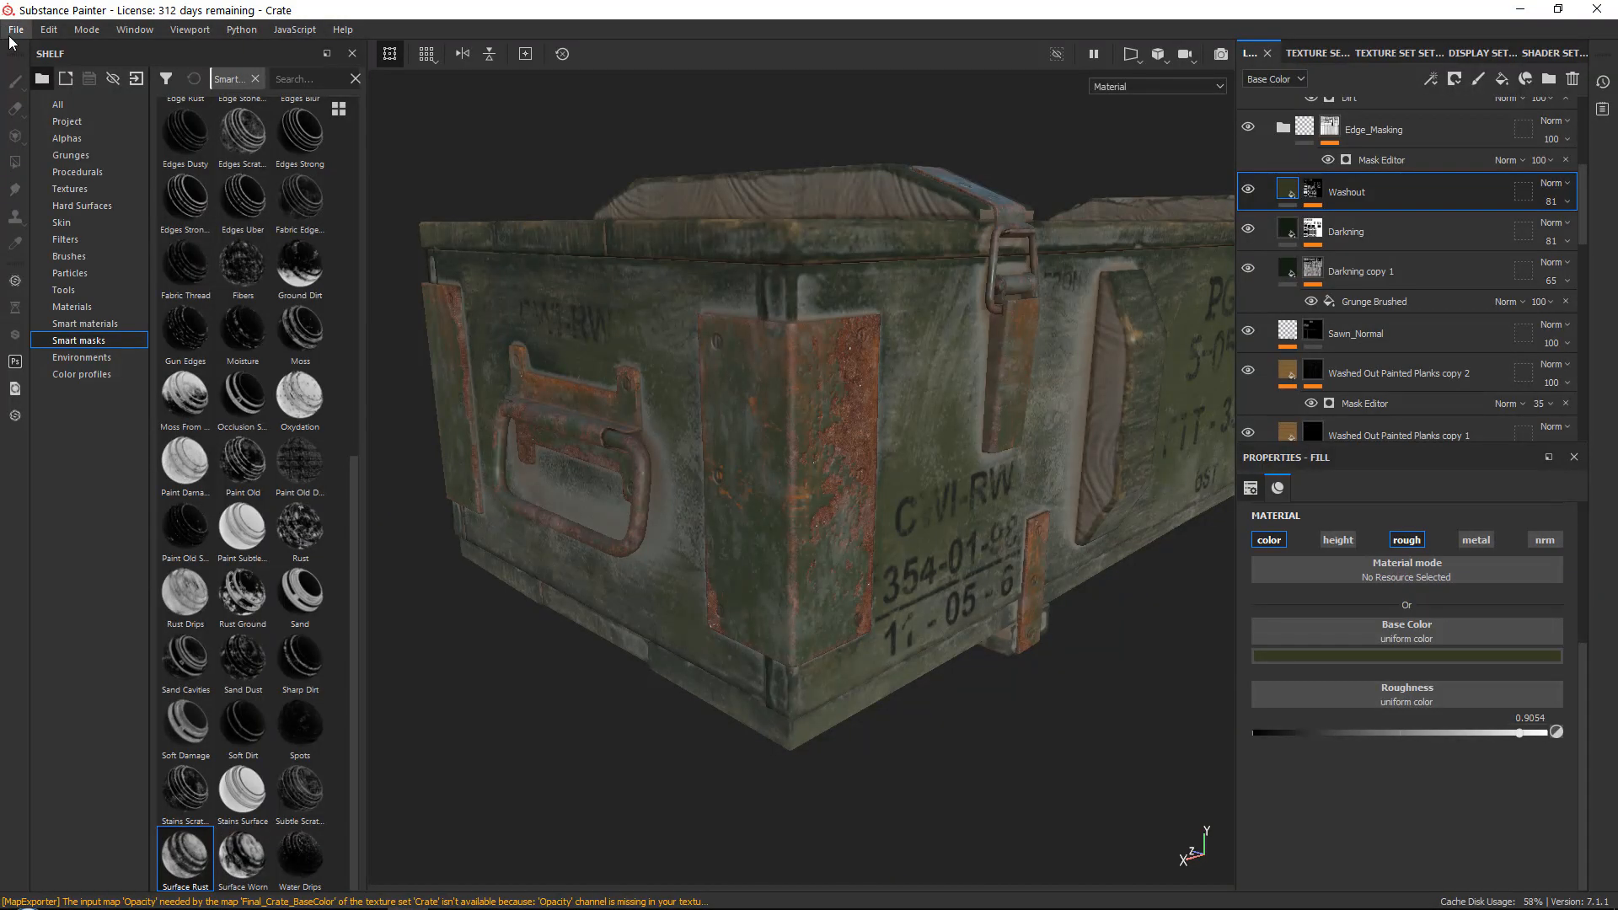
Export the Crate textures again to the Final folder as 8-bit targa at 4096 using the PBR MetalRough_WithAO template
click(19, 33)
click(59, 318)
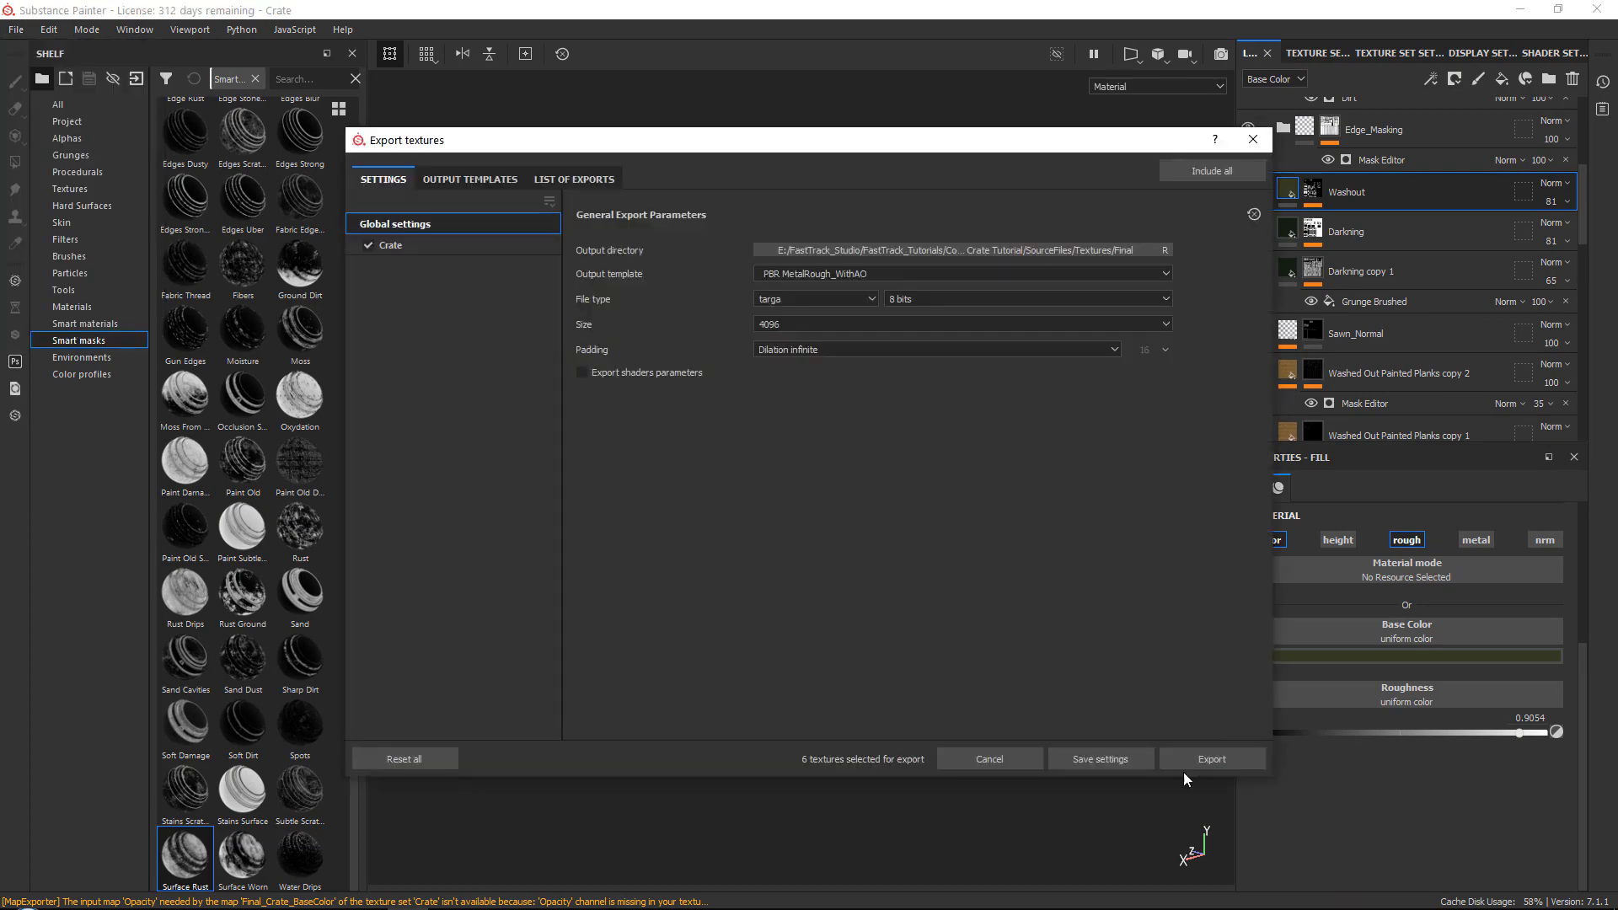
click(1196, 762)
click(1077, 759)
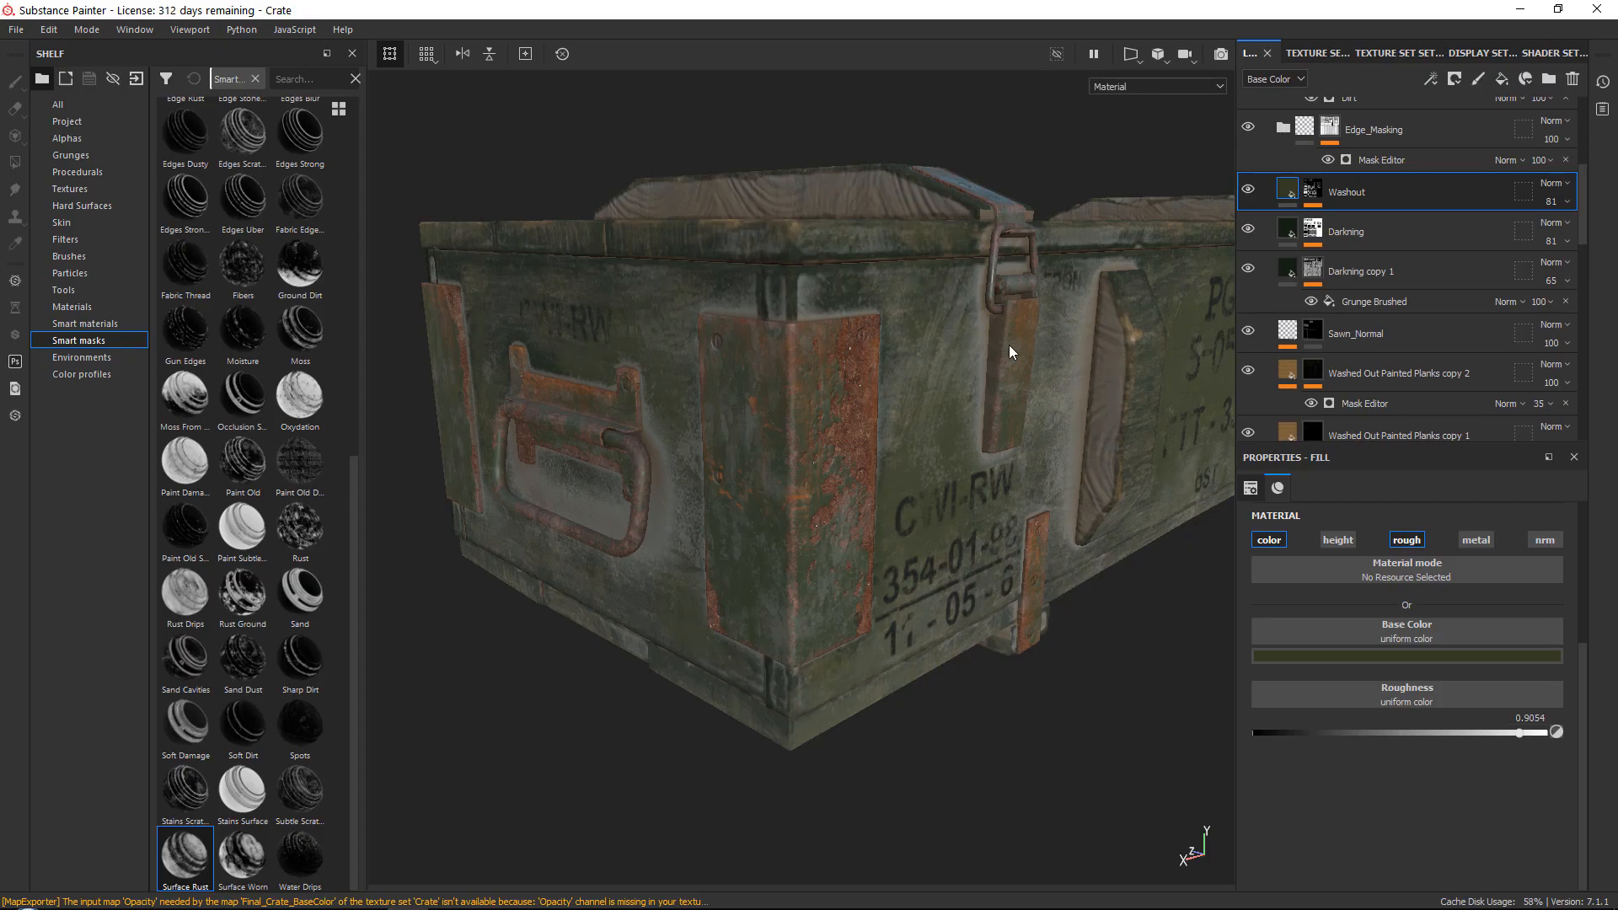
Set the Global Balance to 0.81 and Global Contrast to 0.54 in the Mask Editor of Washed Out Painted Planks copy 2
alt+drag(1010, 347, 885, 417)
scroll(1357, 261, down, 4)
click(1379, 268)
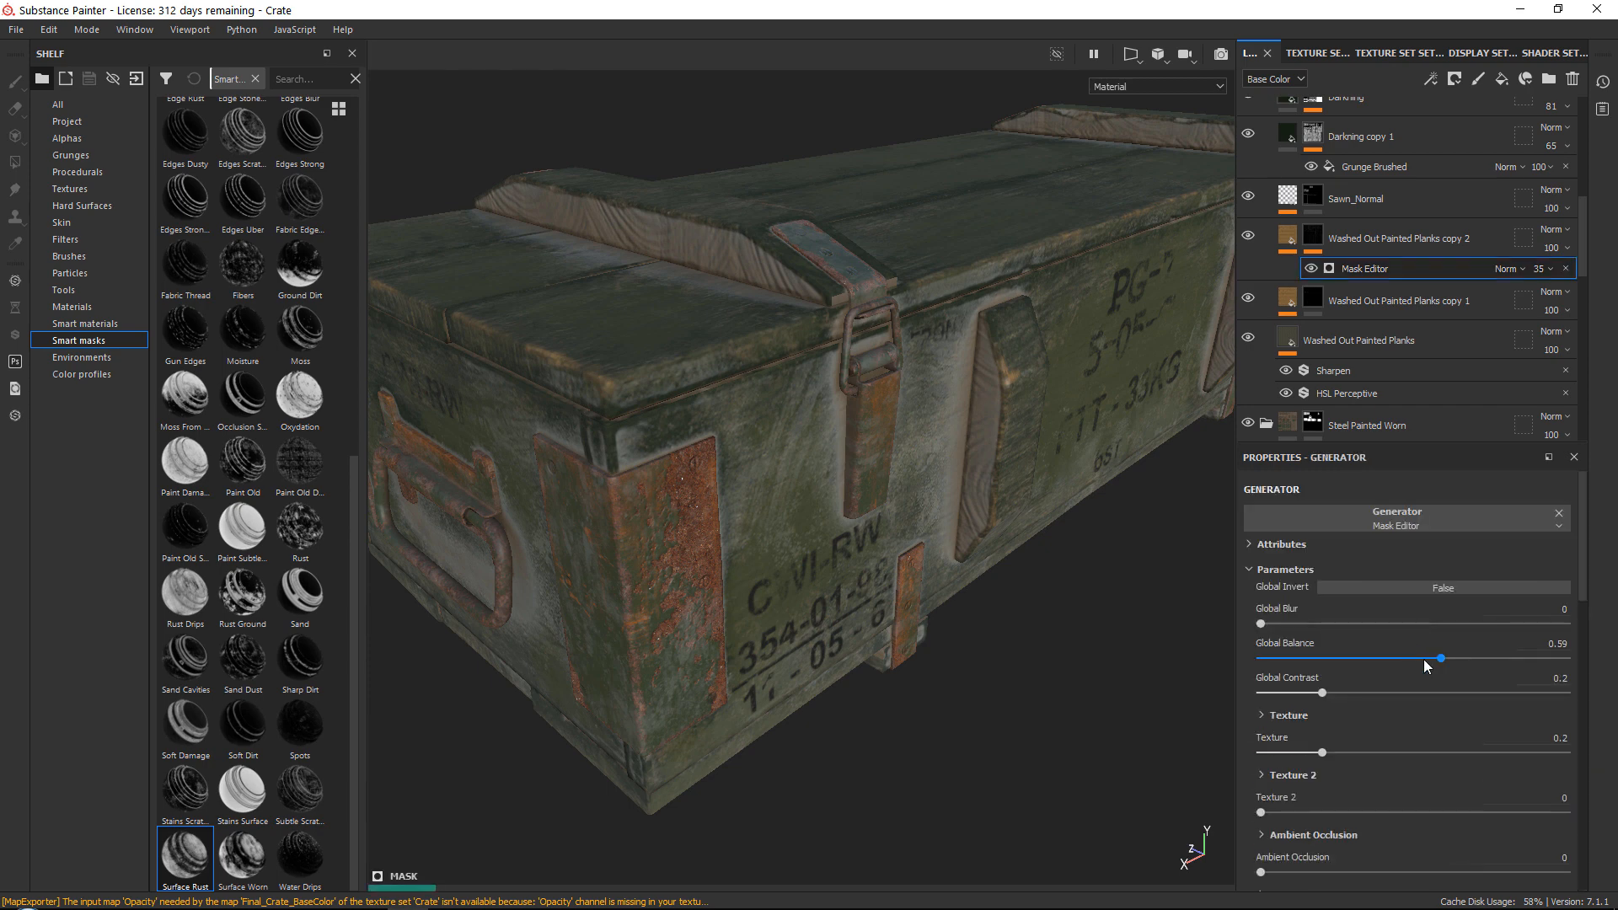
drag(1496, 658, 1492, 659)
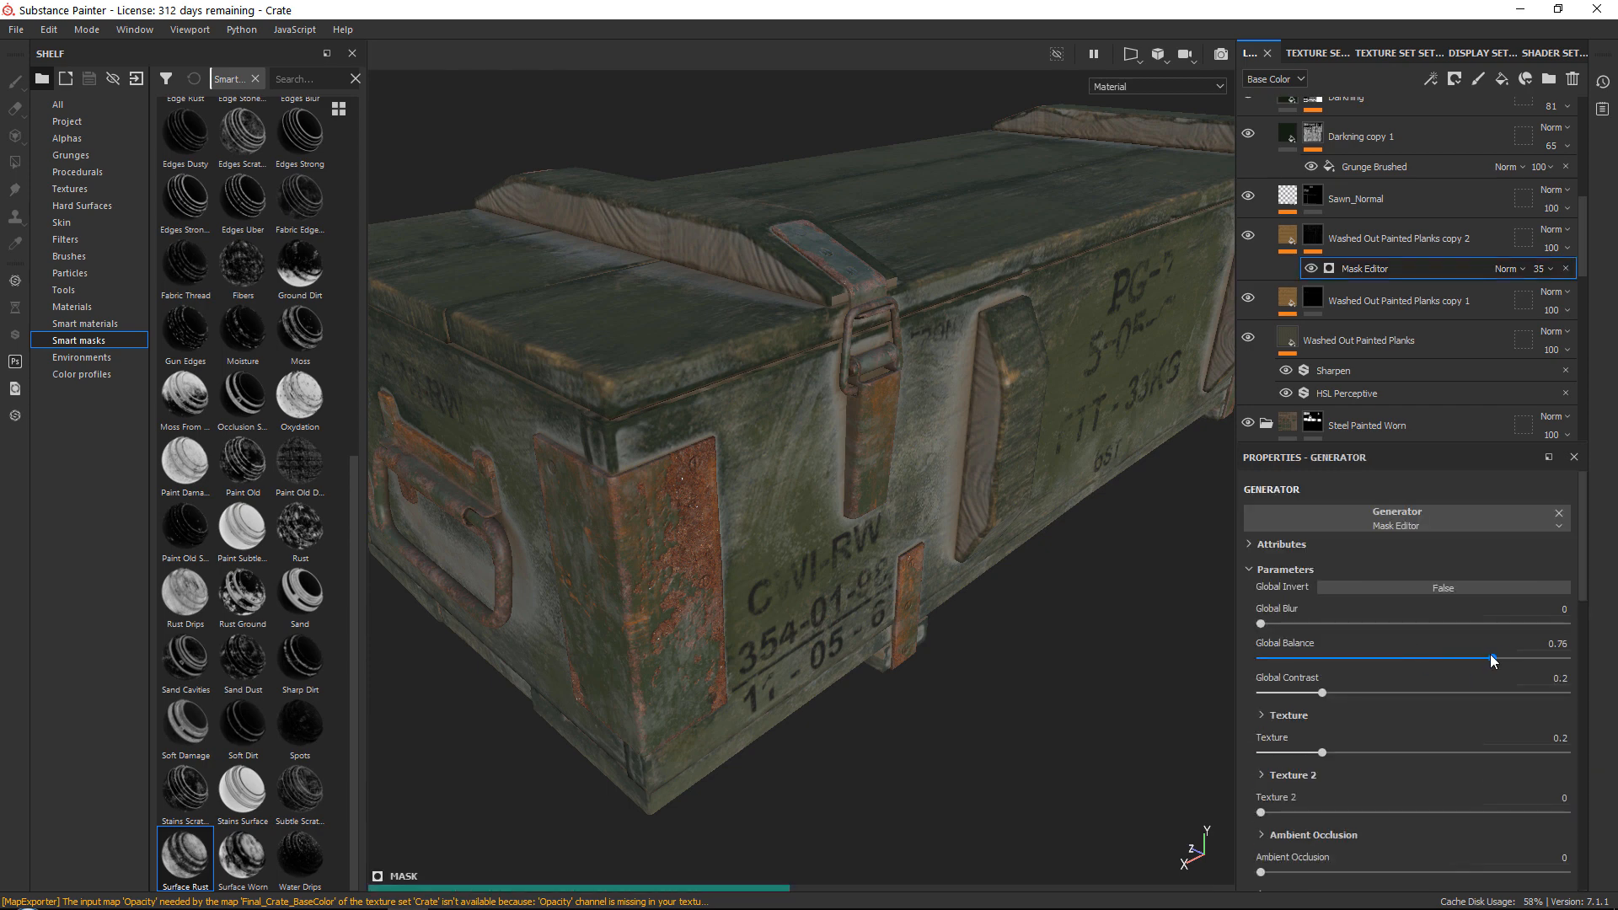
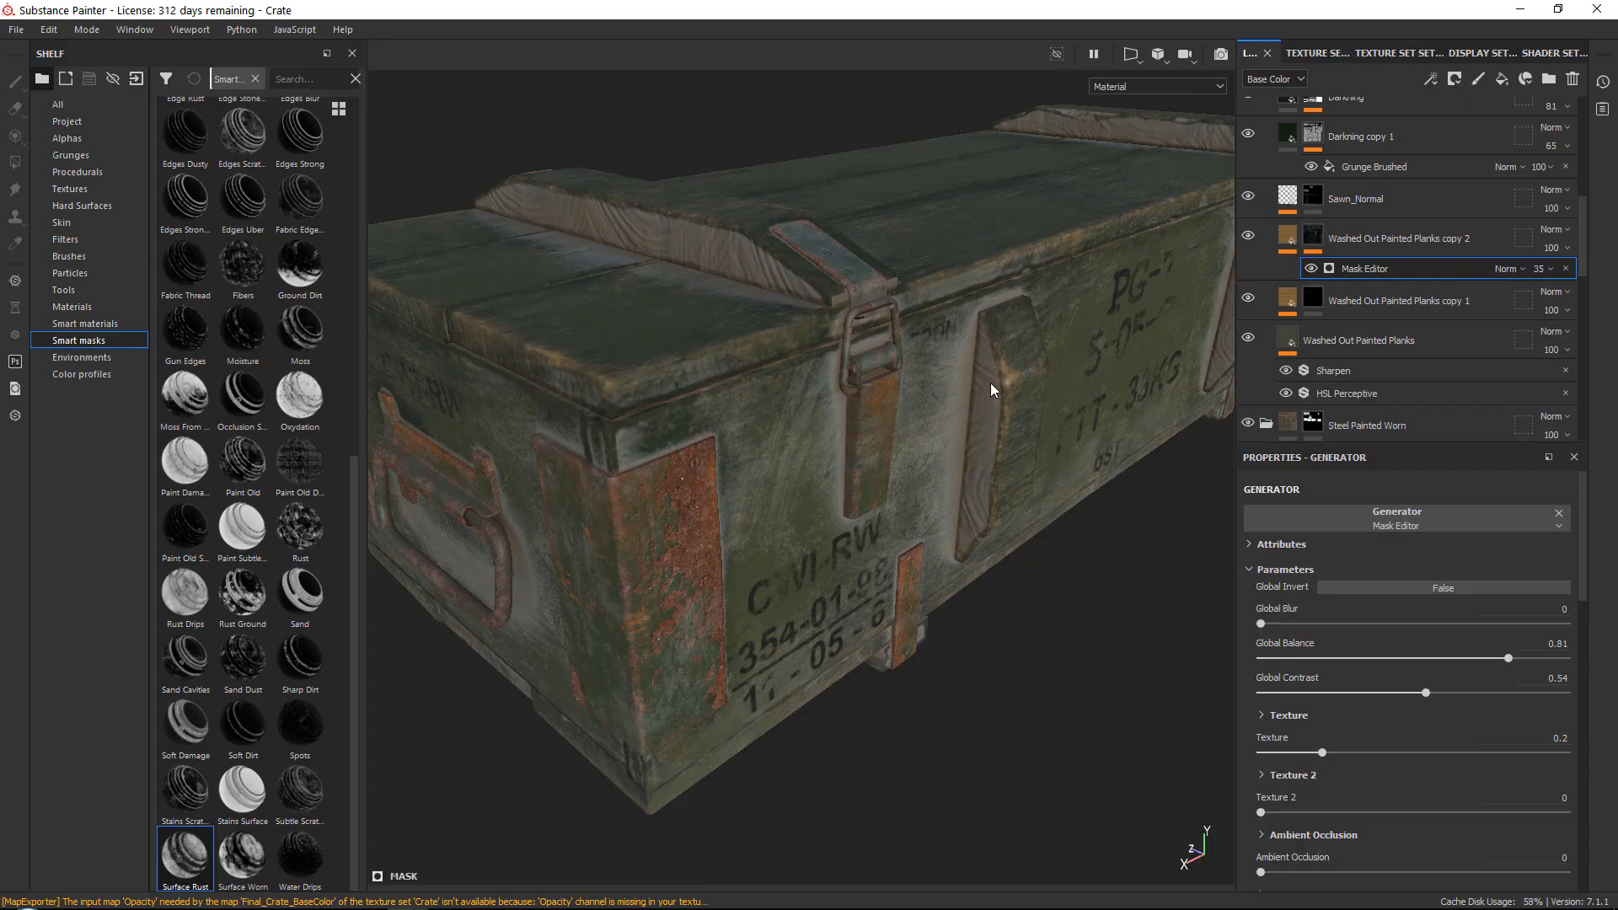
Switch to Windows Photo Viewer and compare the wood color and wear in the crate reference photos
mouse_move(997, 386)
alt+mouse_down()
mouse_move(1023, 314)
mouse_move(1032, 337)
alt+mouse_up()
scroll(1041, 367, up, 3)
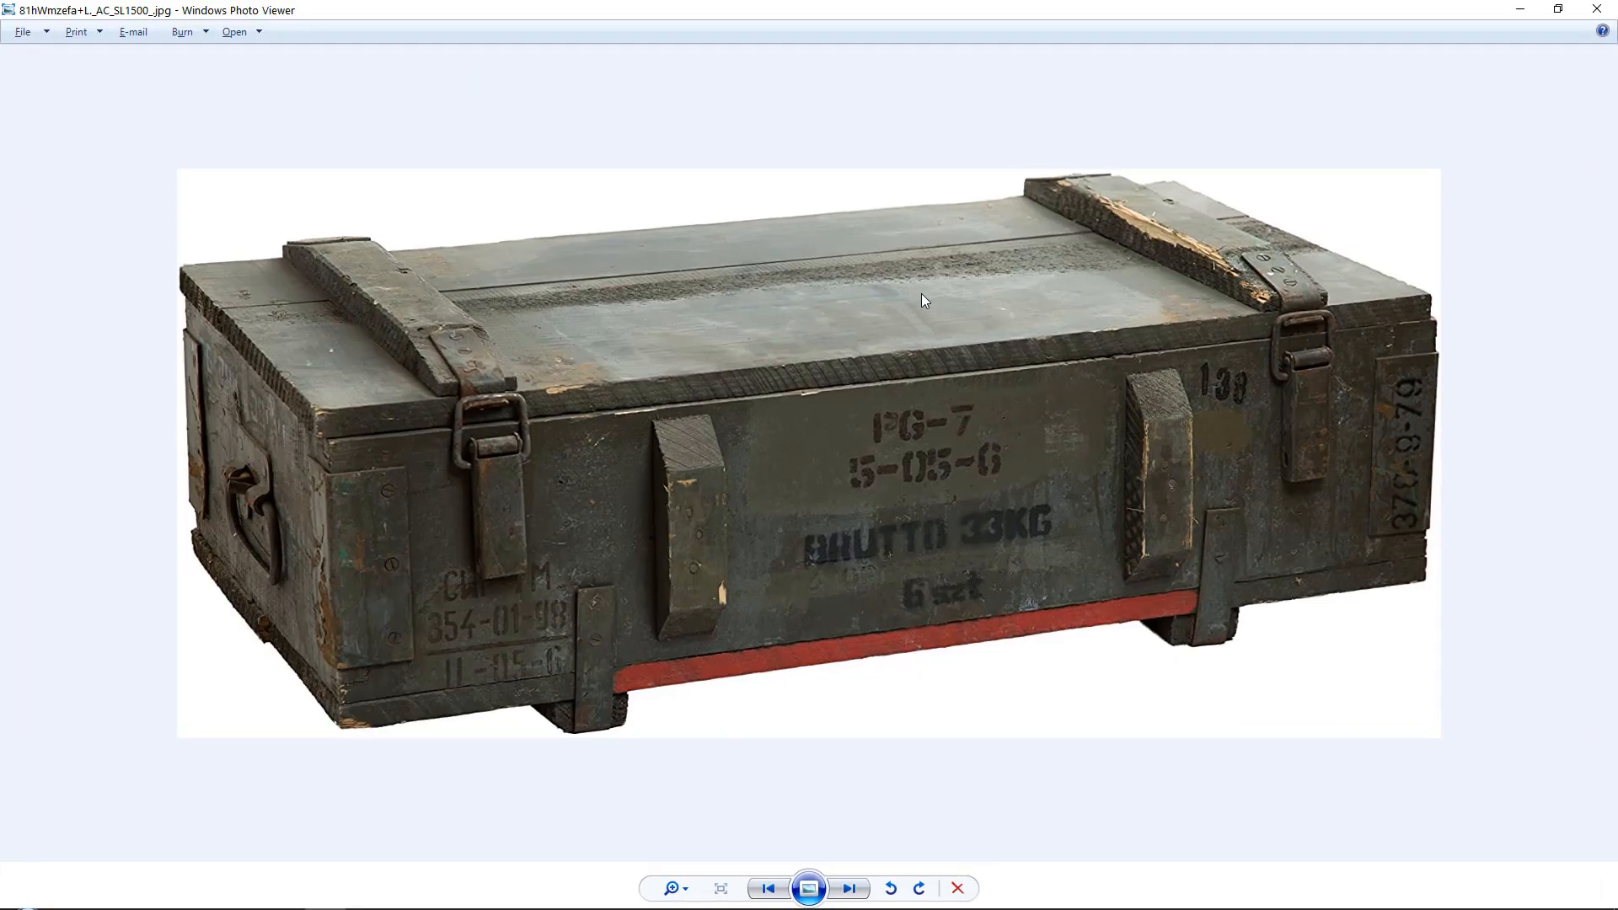
key(Right)
key(Right)
key(Left)
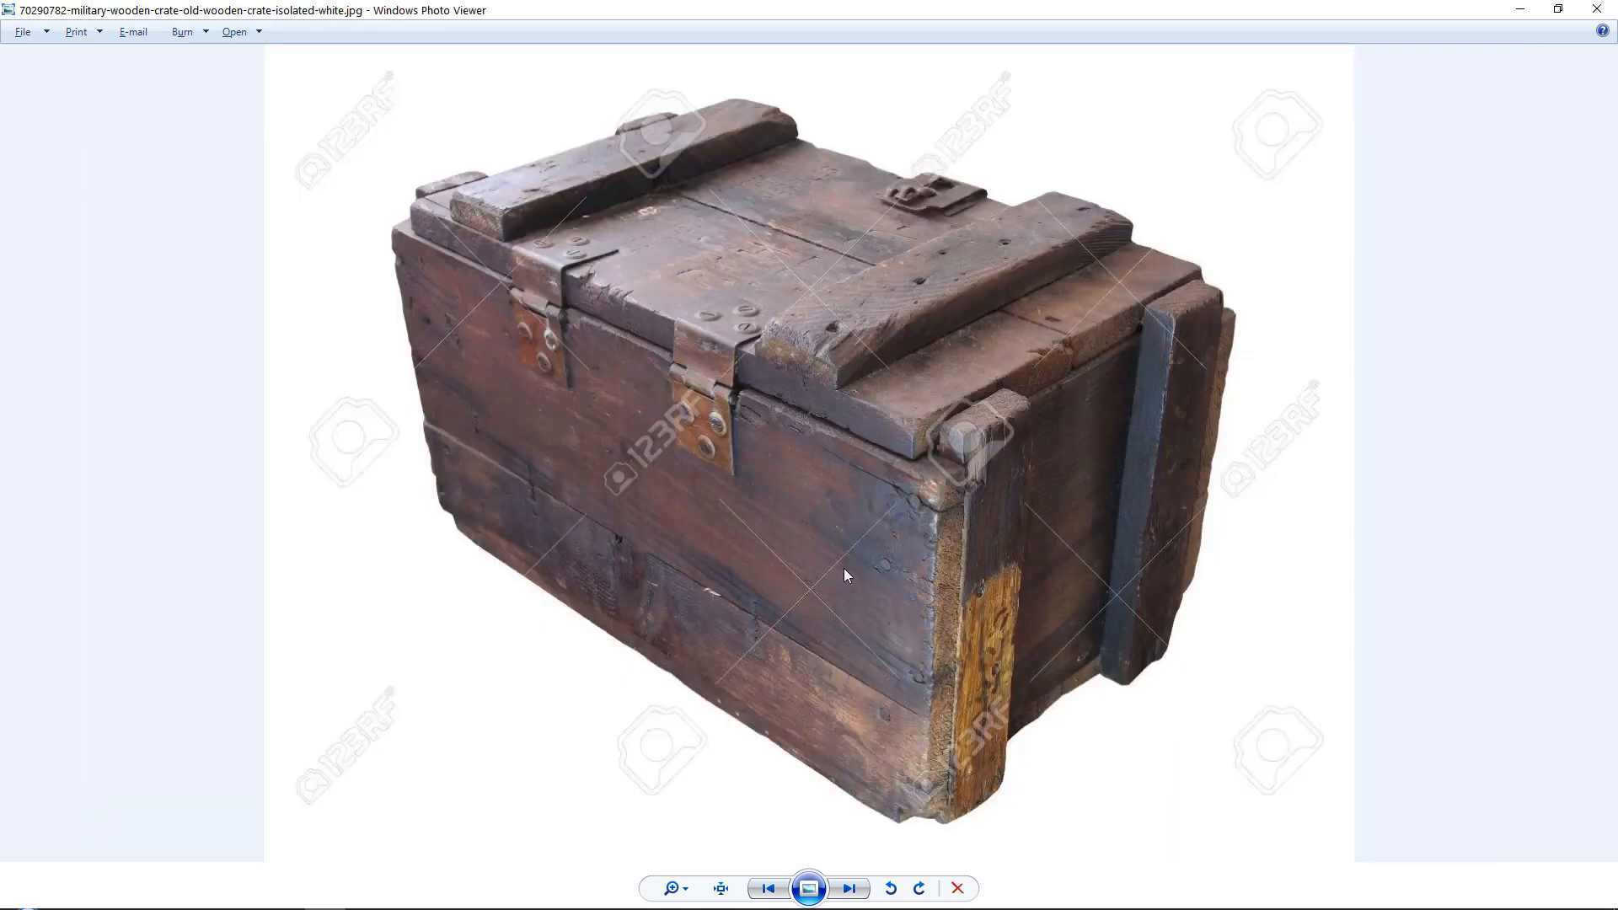
key(Right)
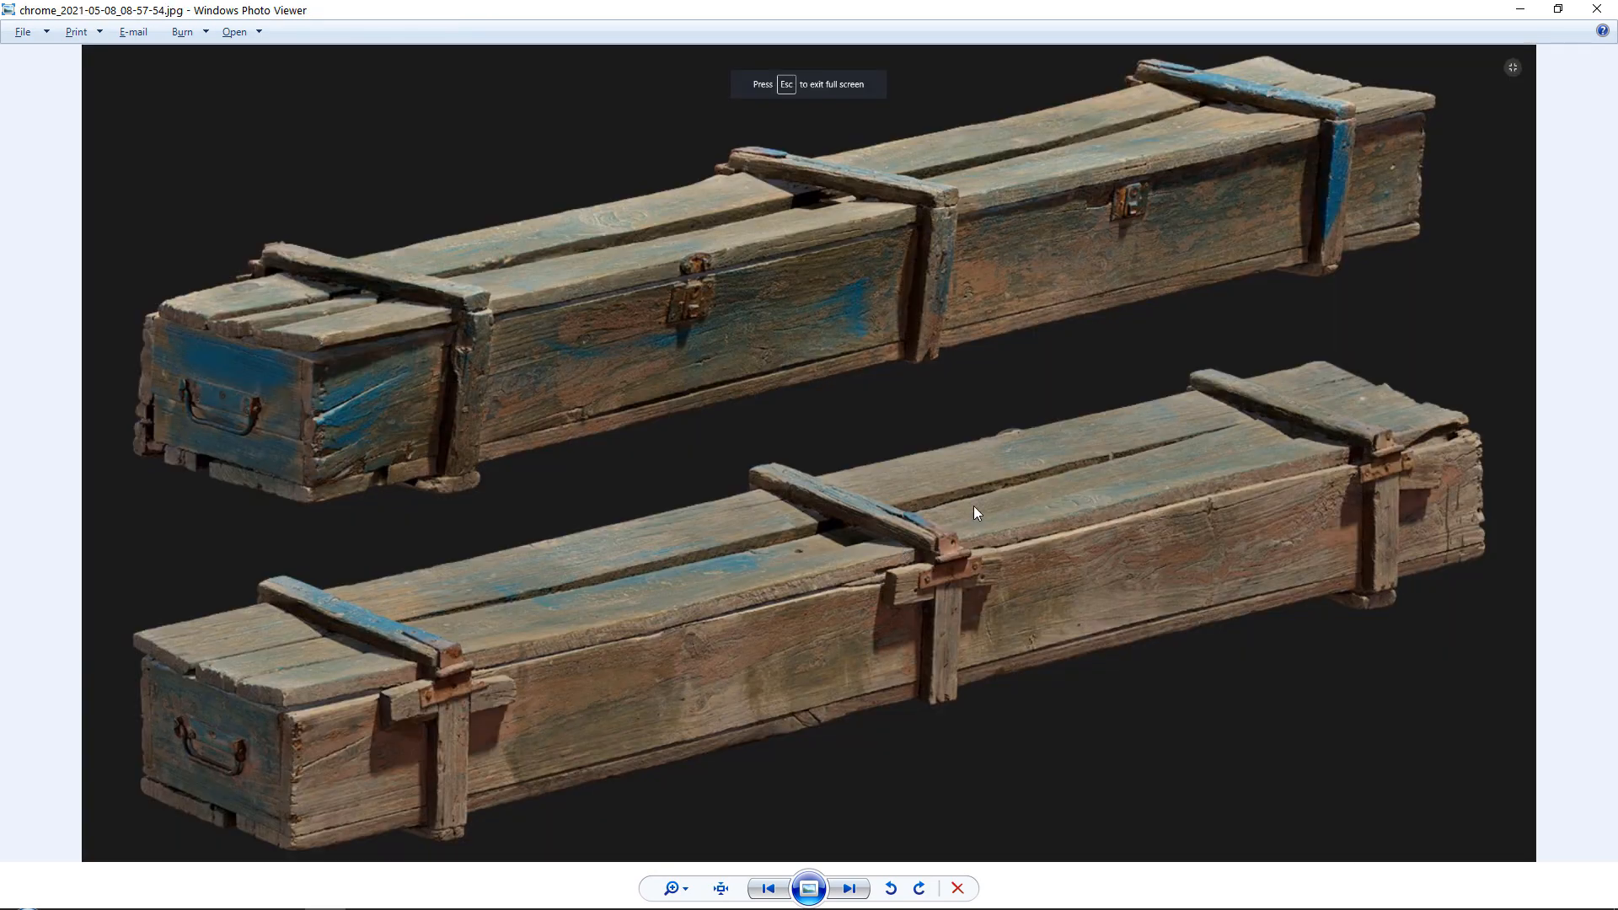
key(Right)
key(alt+Tab)
Add a paint effect to the Darkning layer's mask in Substance Painter
mouse_move(948, 300)
alt+mouse_down()
mouse_move(860, 295)
mouse_move(920, 322)
alt+mouse_up()
scroll(1373, 256, up, 5)
click(1355, 275)
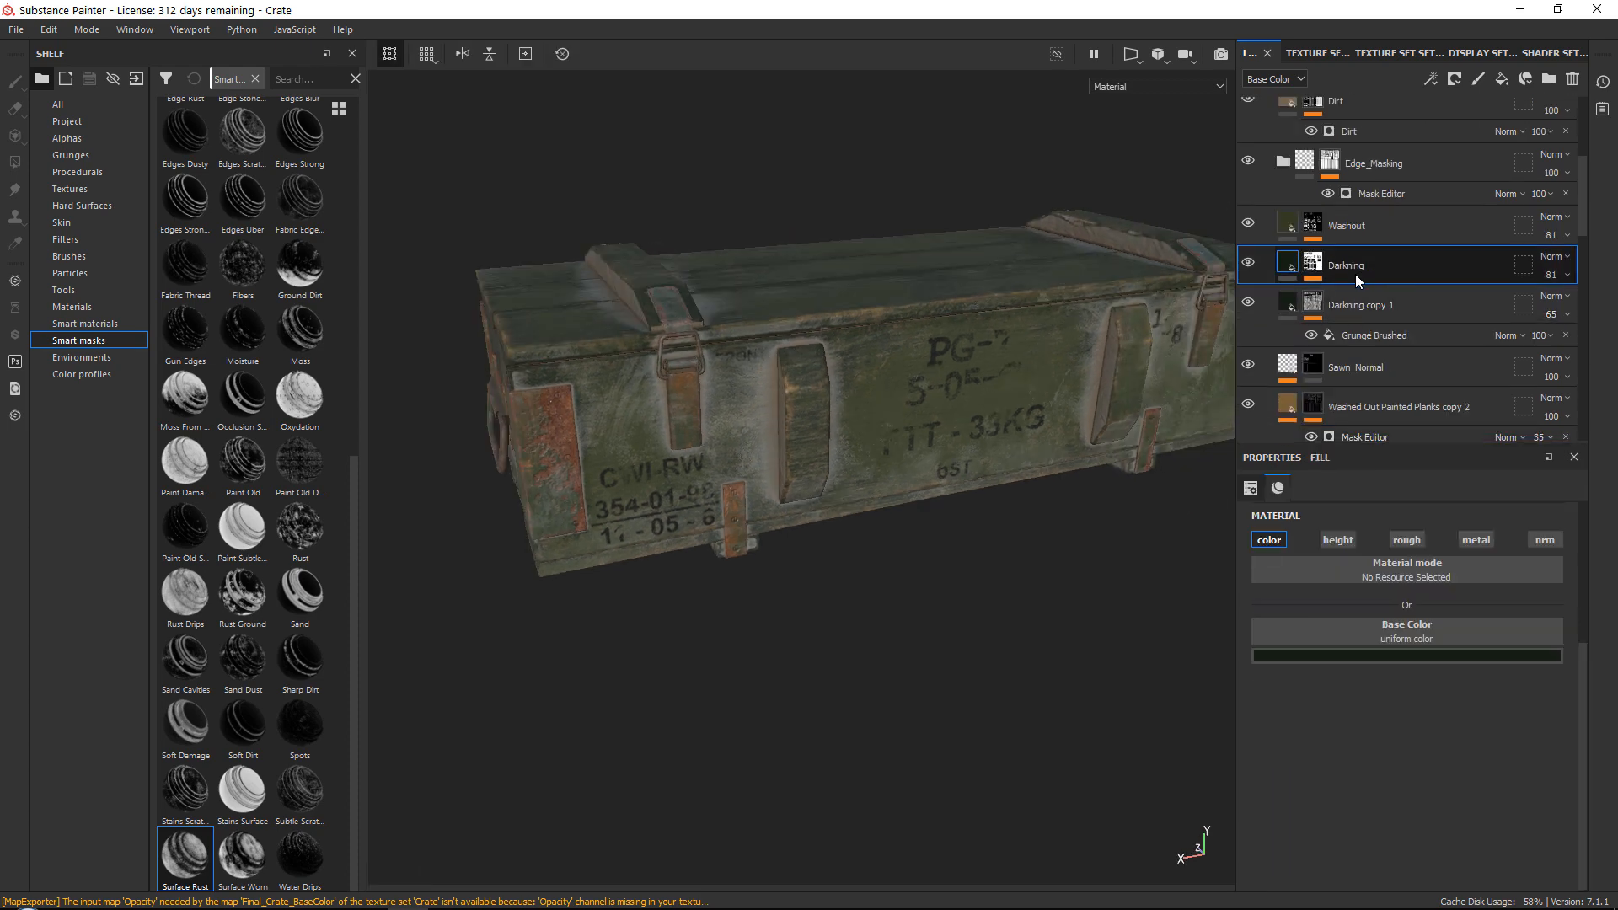
click(1313, 262)
click(1431, 79)
click(1455, 127)
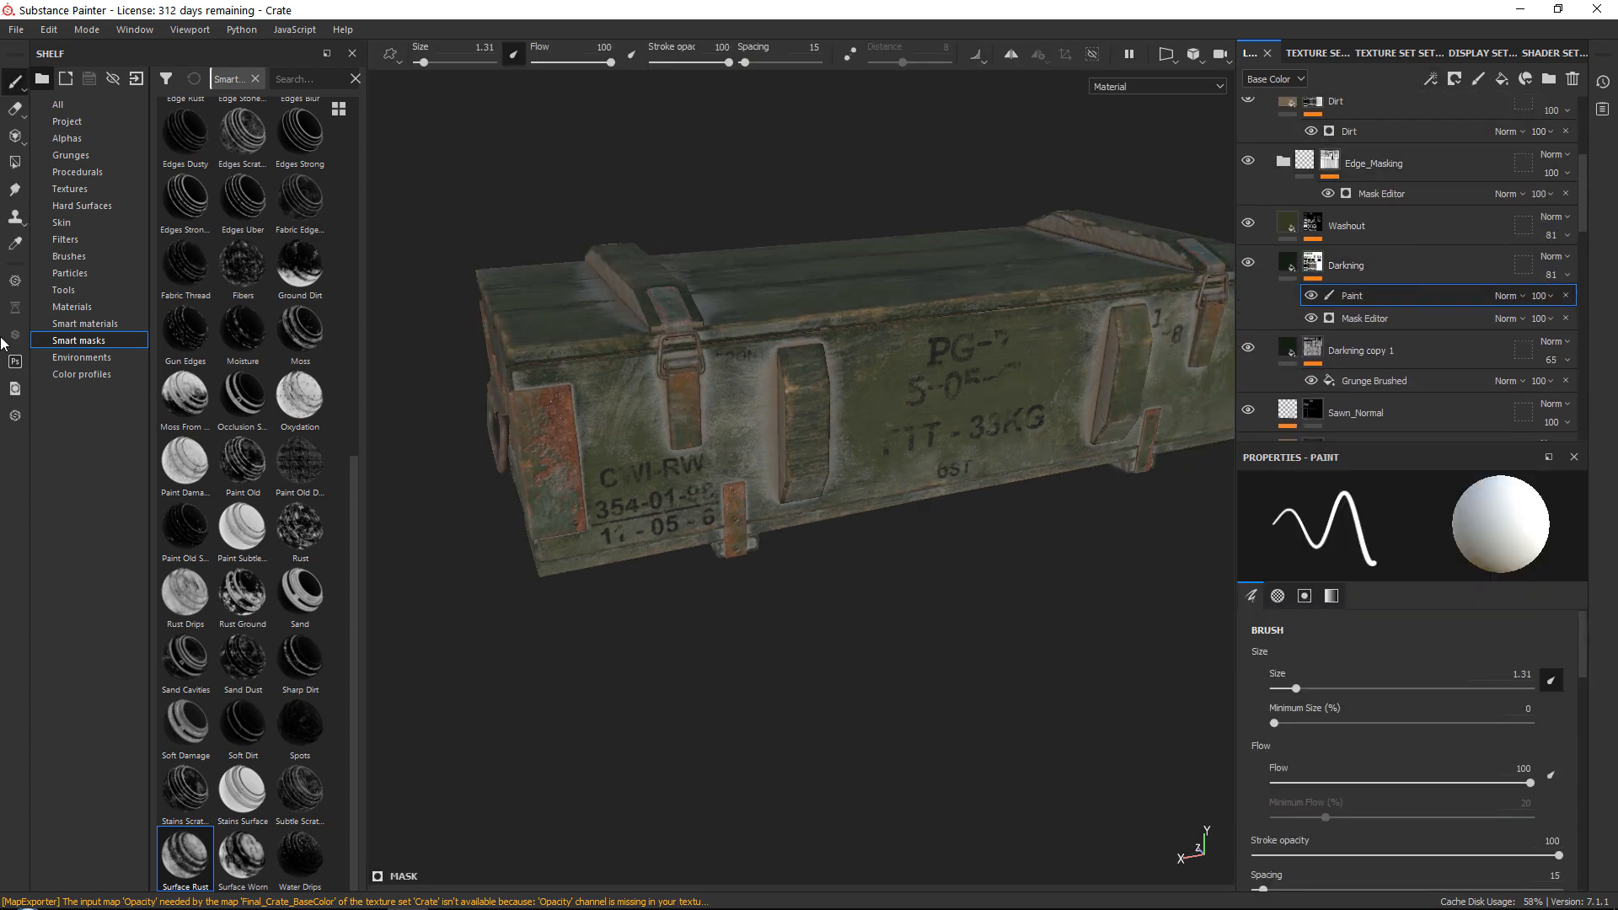
Choose the Fur Soft Wide brush and raise its flow to 100 for painting on the crate
click(75, 256)
scroll(287, 506, down, 6)
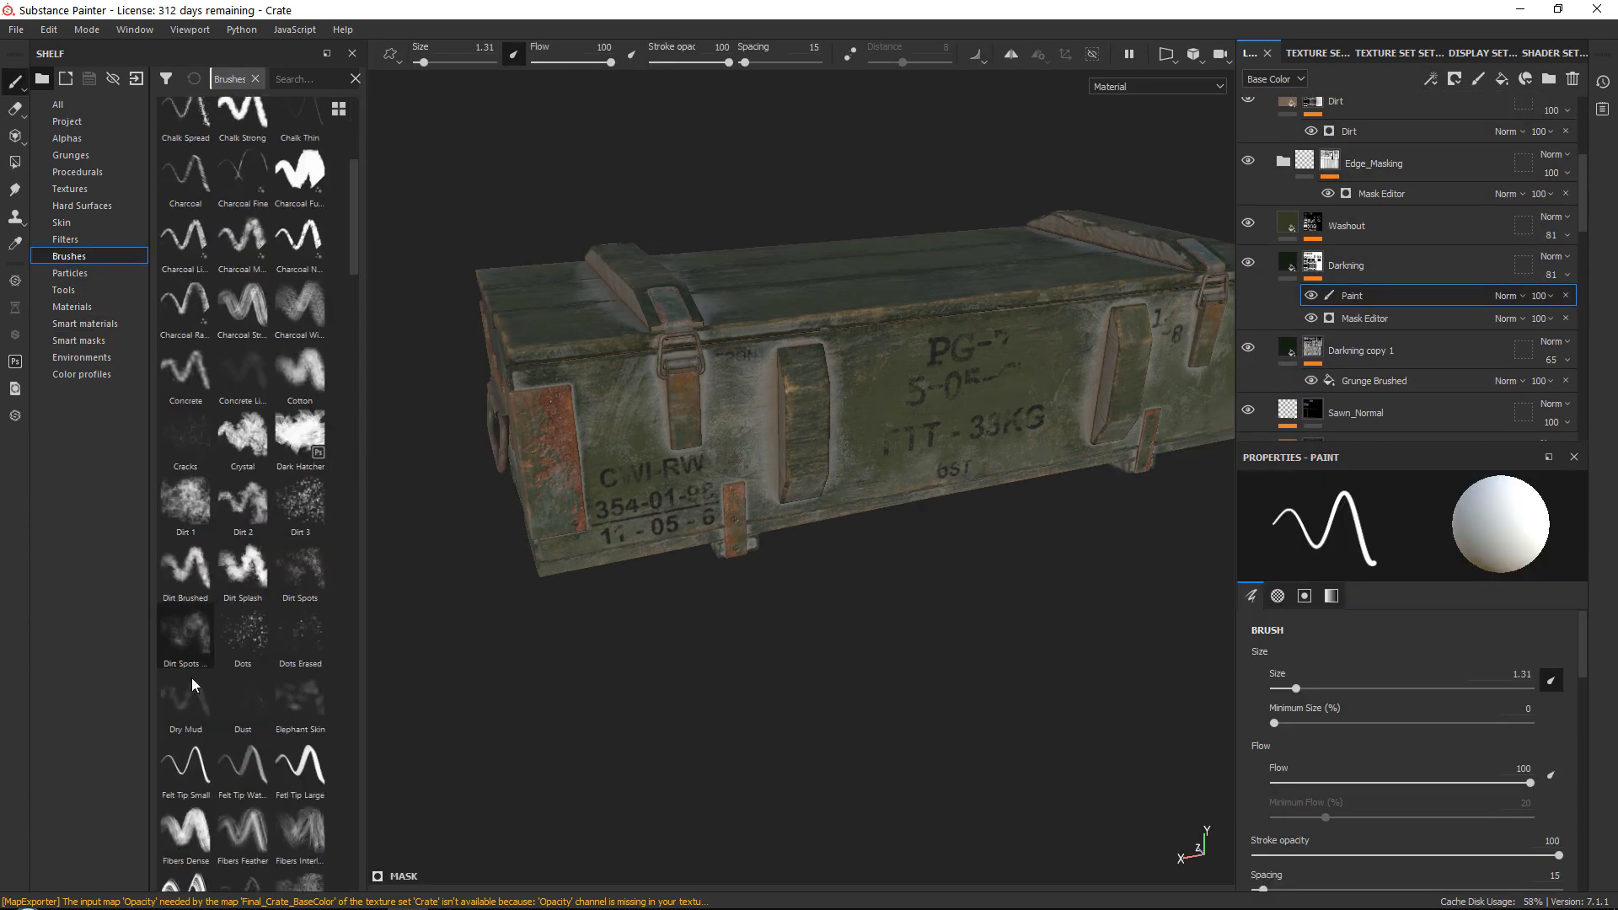
click(242, 818)
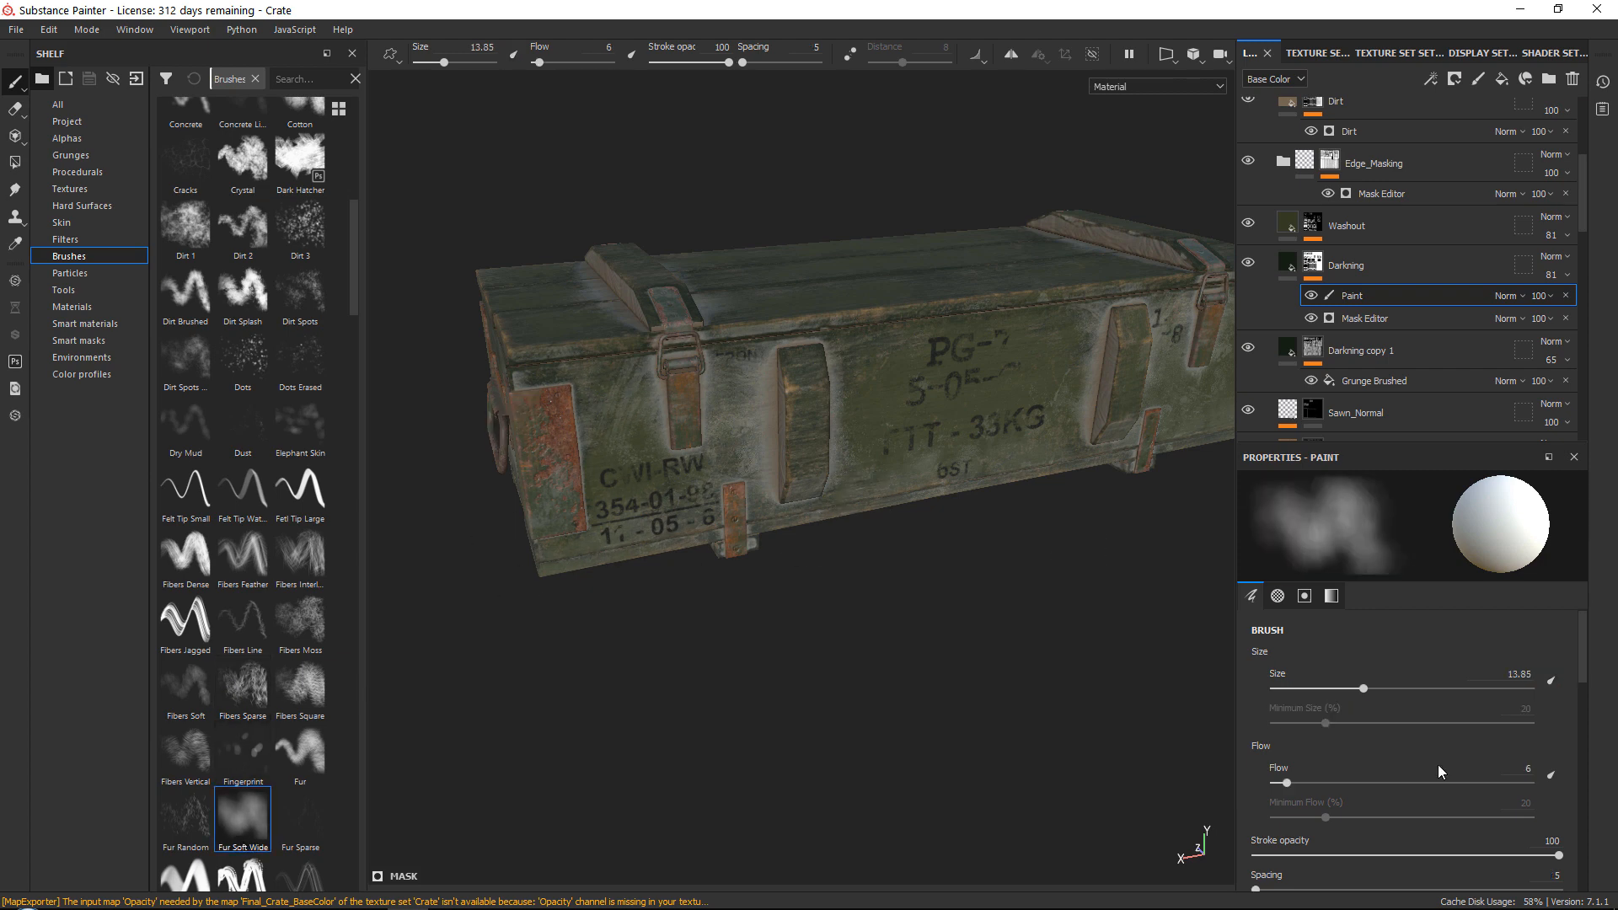
scroll(1438, 765, down, 2)
drag(1338, 682, 1542, 681)
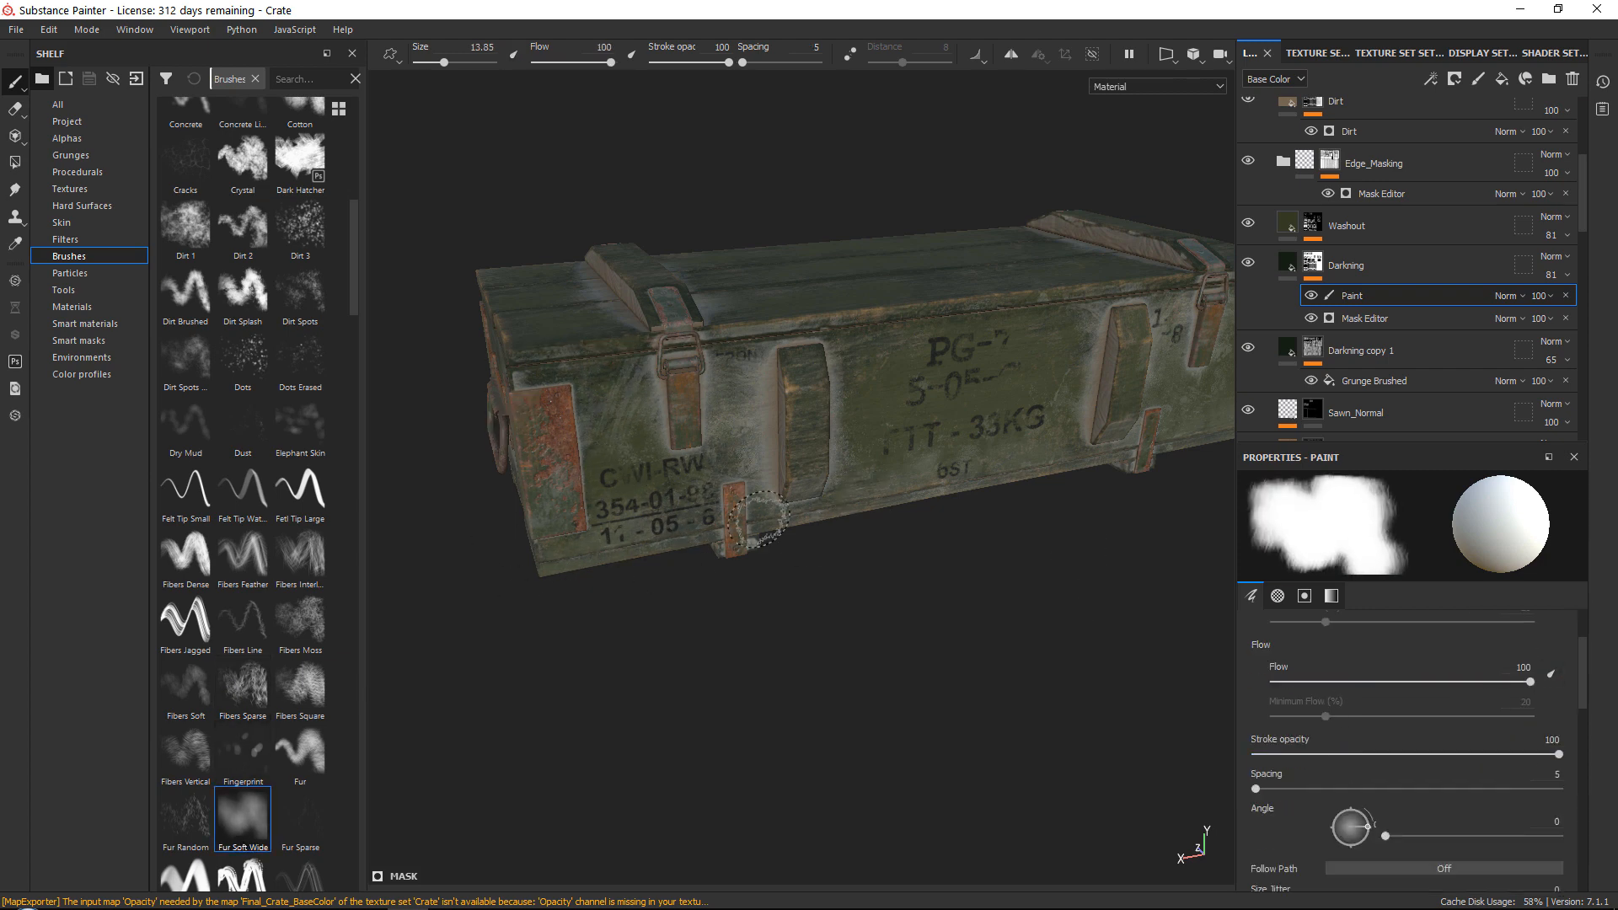
scroll(1441, 352, up, 3)
alt+drag(851, 396, 748, 406)
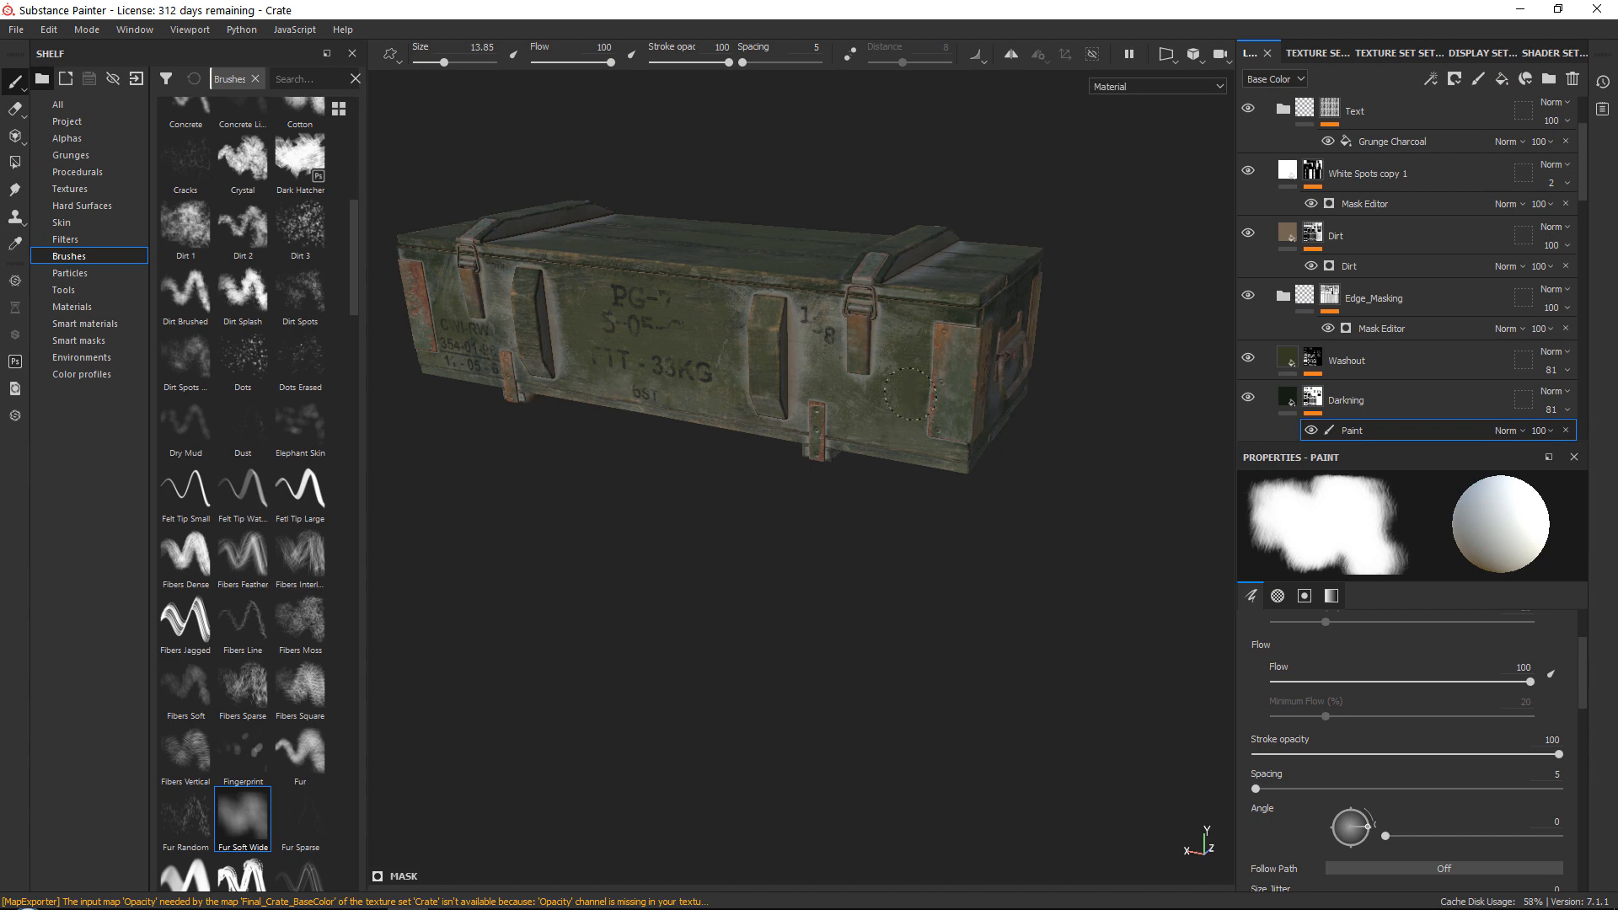
Remove the paint effect, duplicate the Darkning layer, and place the copy above the Text folder with a plain black mask
click(1398, 396)
right_click(1398, 396)
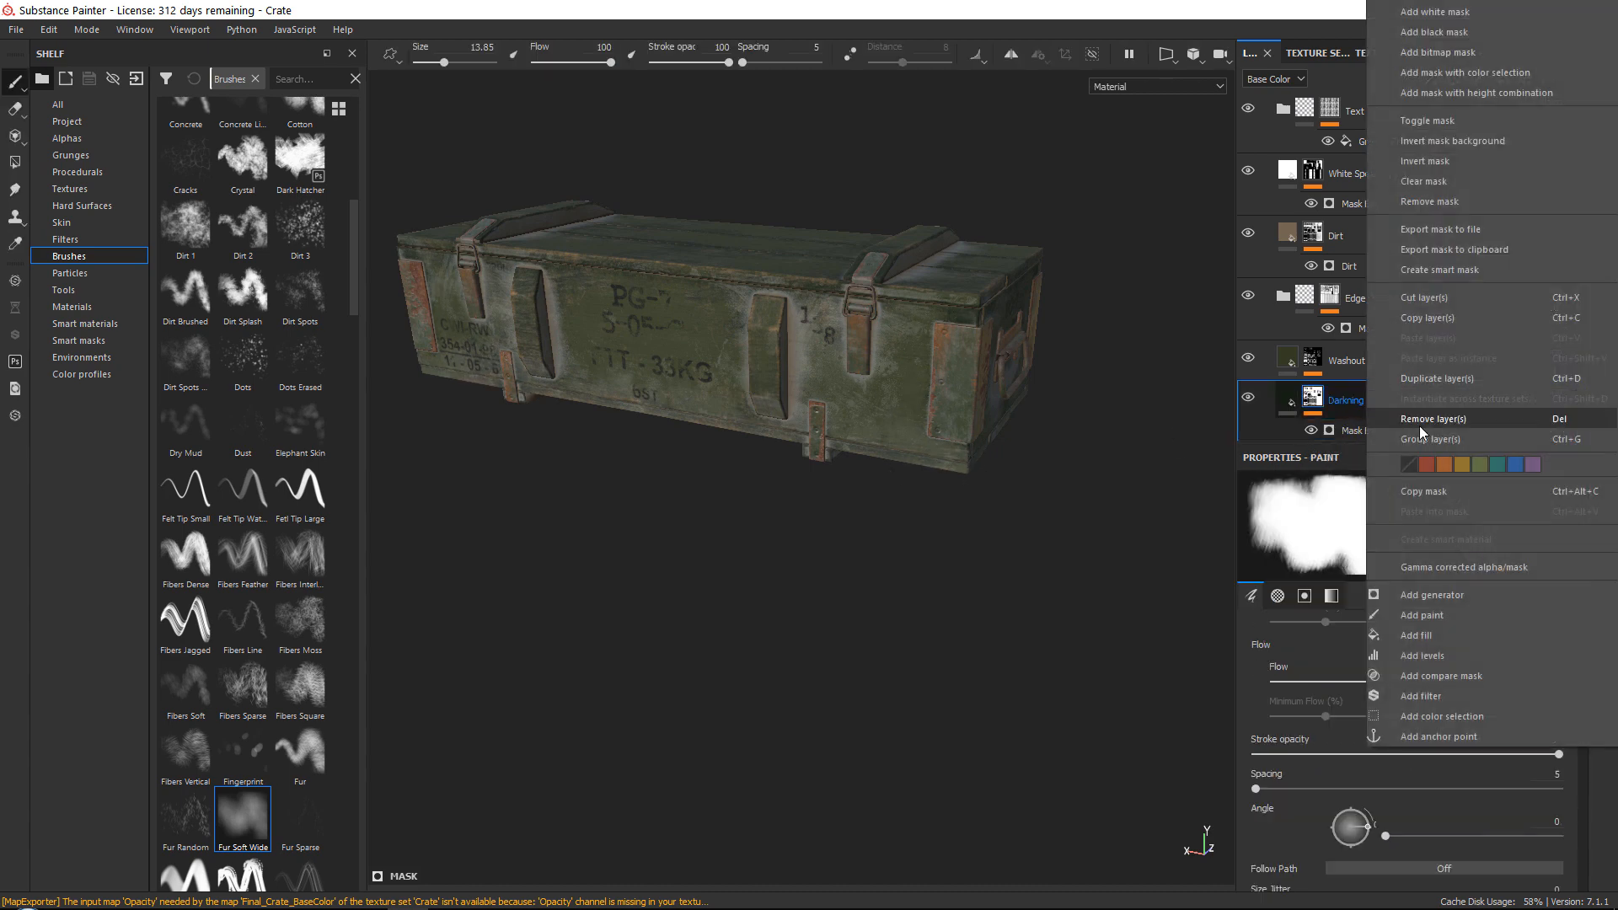
click(1424, 378)
drag(1392, 397, 1412, 200)
click(1567, 250)
alt+right_drag(987, 419, 1113, 404)
click(1455, 81)
click(1473, 117)
Try painting darkening on the front's stencilled 1-8 end with brush size 37.85 and flow 41, and undo the stroke
alt+drag(928, 367, 1028, 333)
scroll(1384, 667, up, 3)
drag(1382, 684, 1428, 685)
scroll(1360, 745, down, 6)
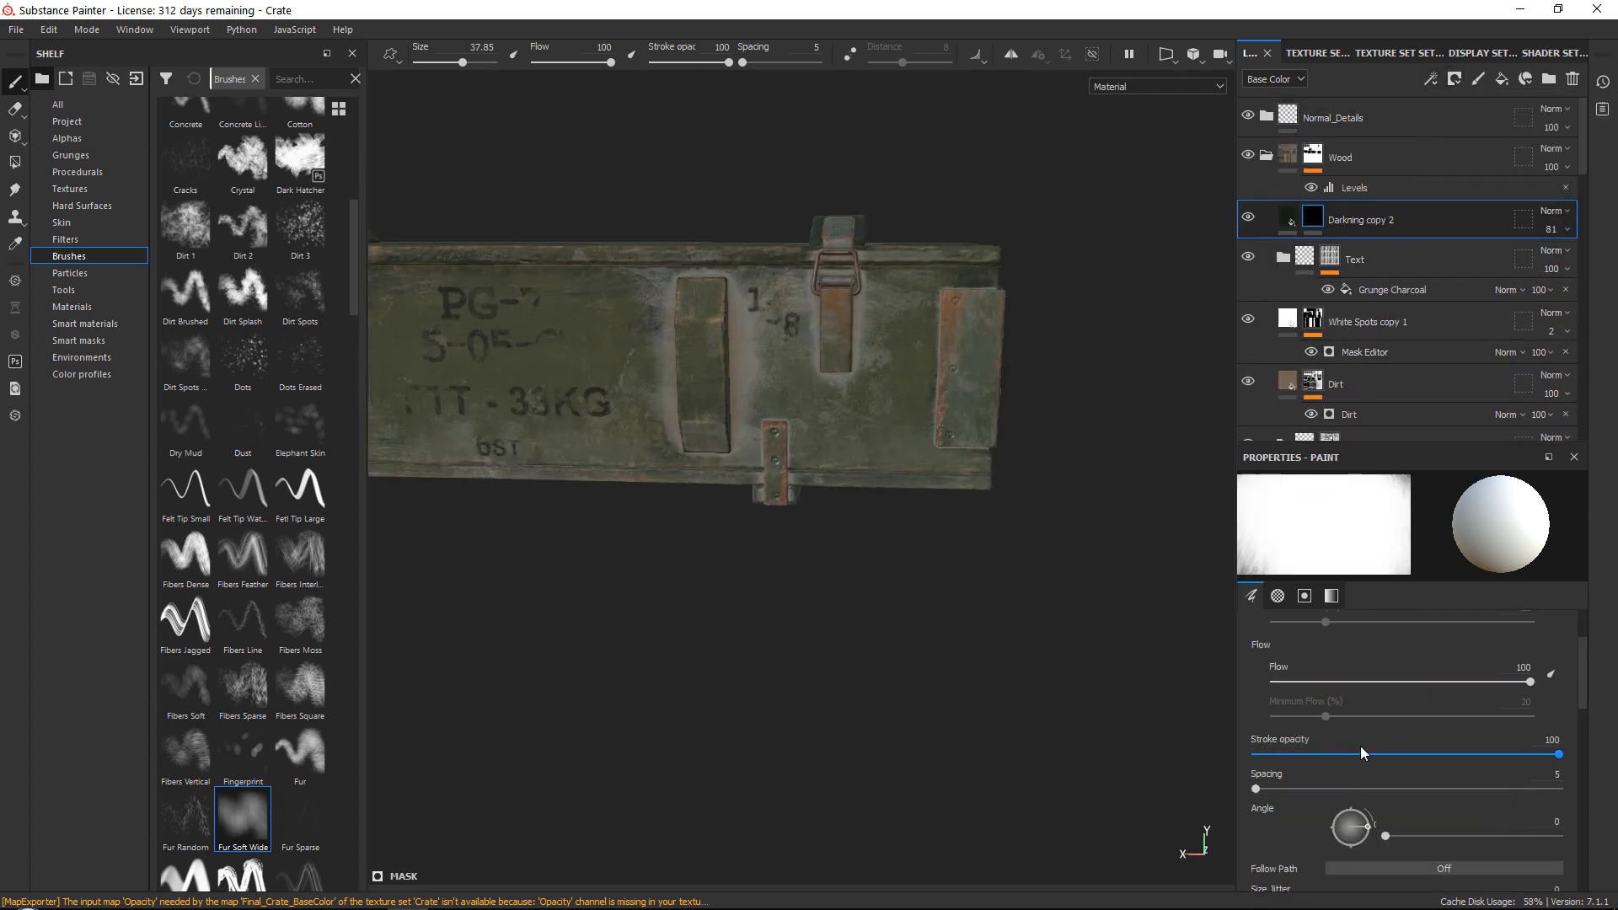
scroll(1382, 754, up, 5)
click(1377, 749)
drag(987, 284, 1008, 502)
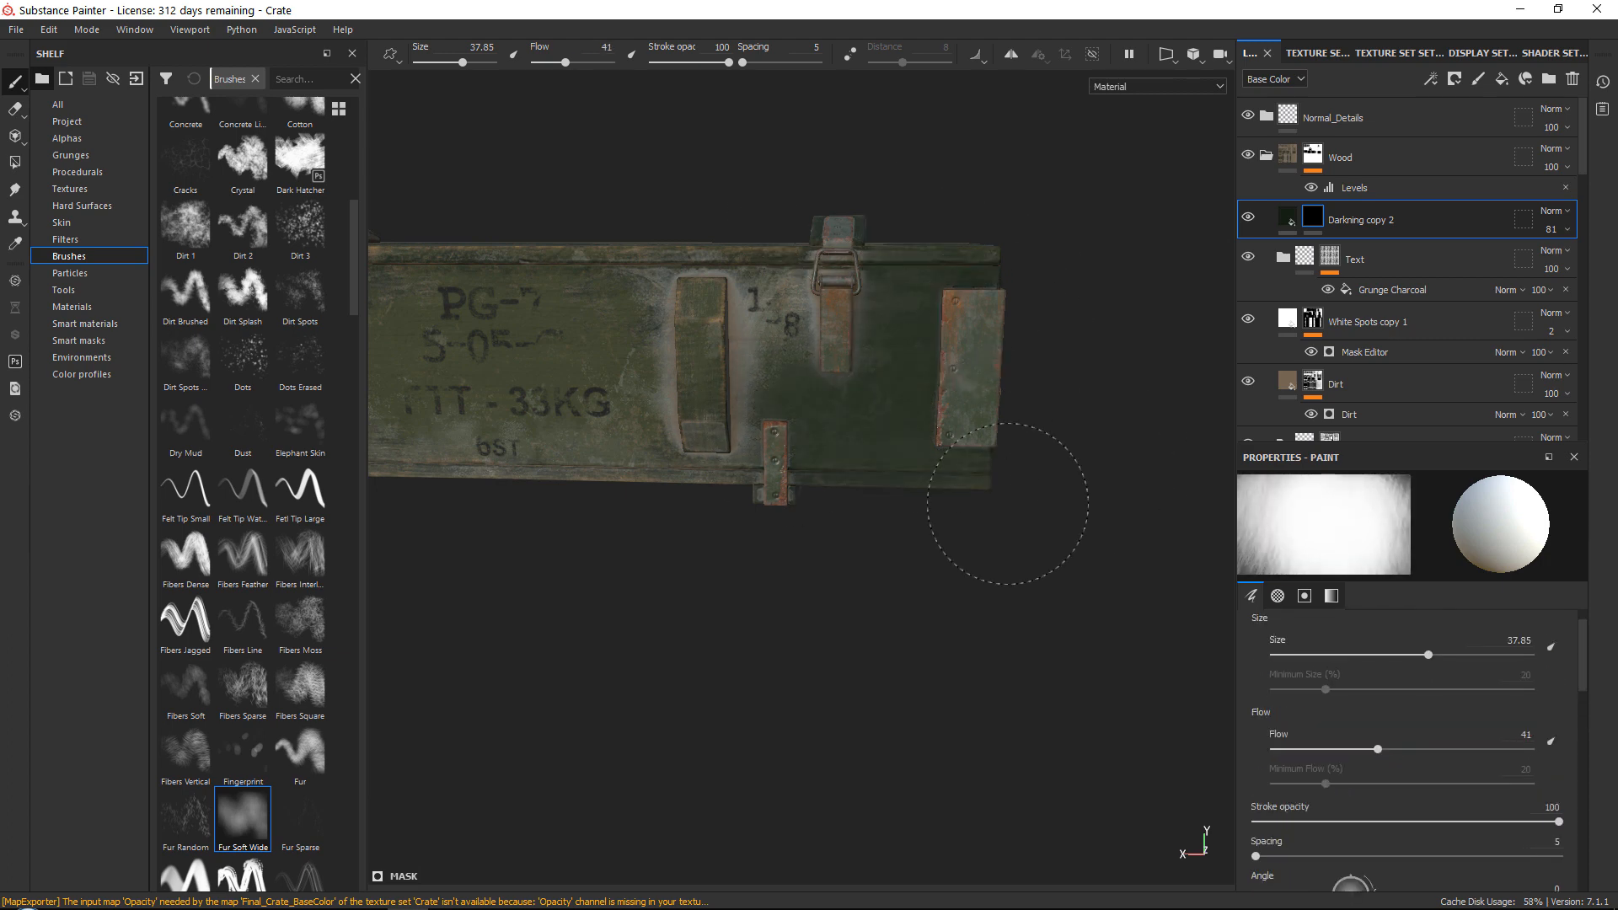
key(ctrl+z)
Paint dirt darkening with the Dirt 1 brush at size 20 over the front's end around the 354-01-98 stencil
click(1396, 655)
scroll(240, 477, up, 4)
click(185, 504)
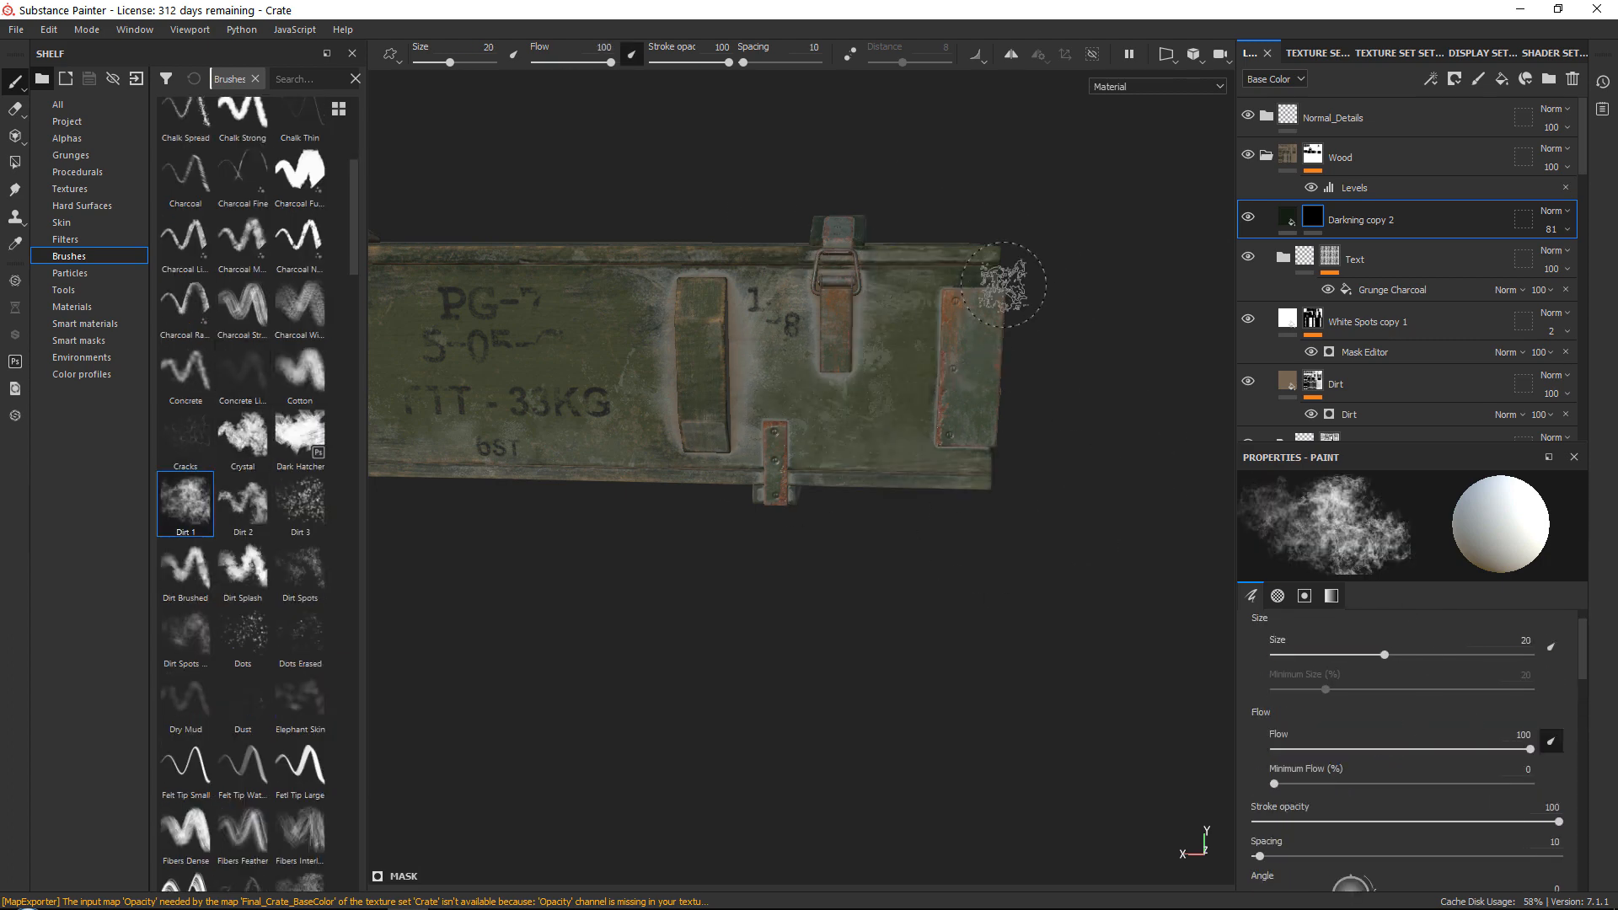
alt+middle_drag(488, 421, 1180, 447)
mouse_move(728, 321)
mouse_down()
mouse_move(952, 316)
mouse_move(859, 466)
mouse_up()
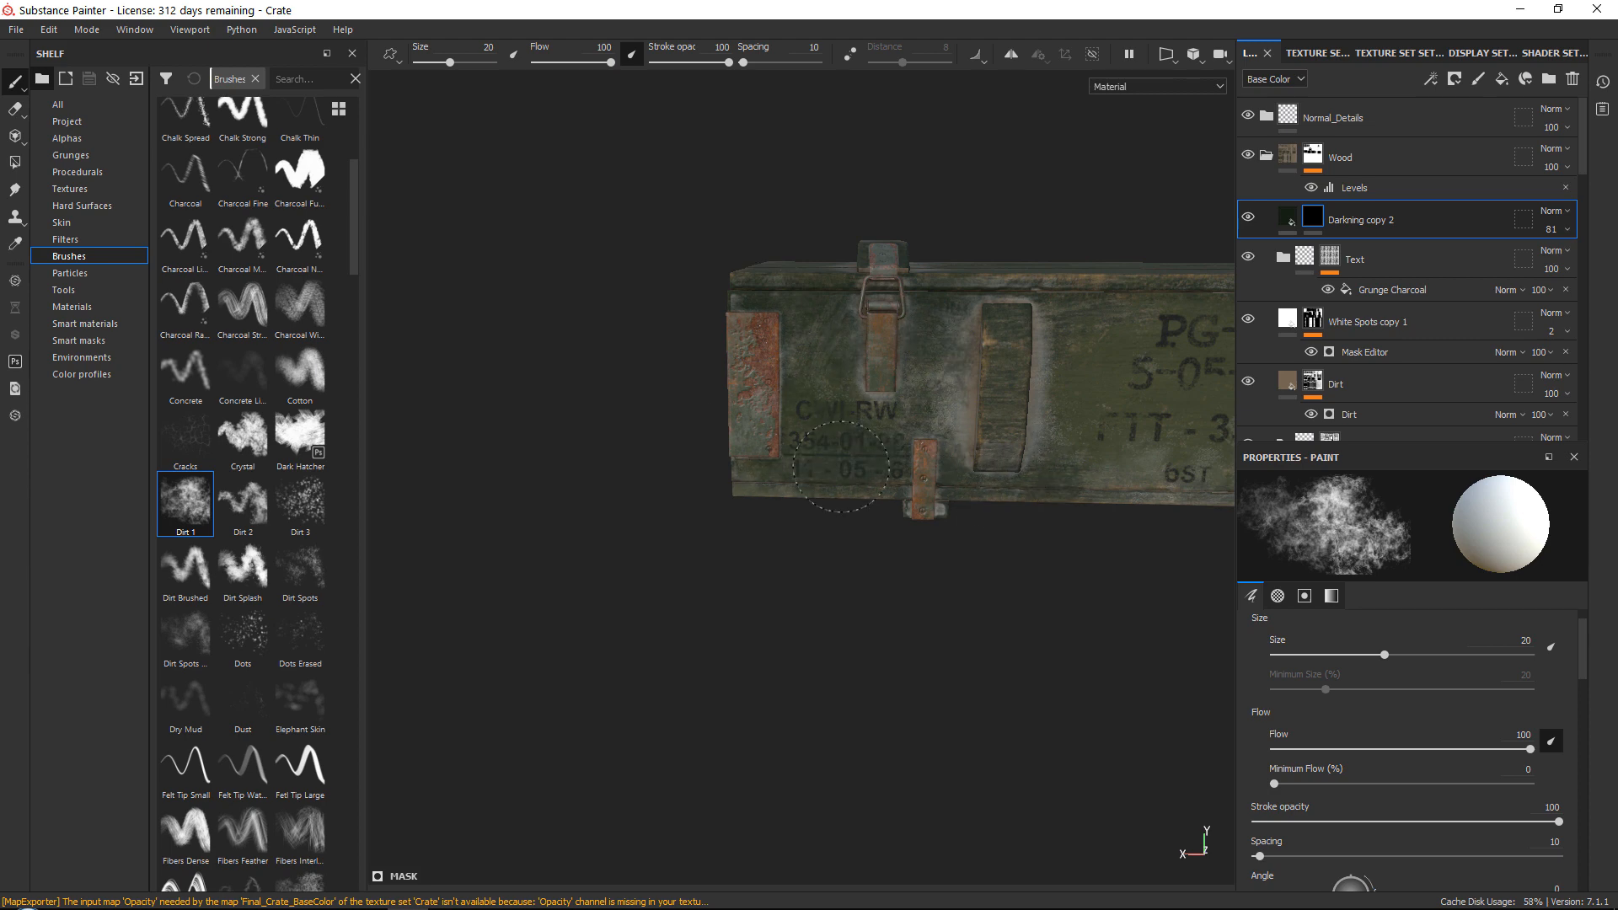
Paint the same dirt darkening over the crate's short side around the carrying handle
mouse_move(682, 472)
alt+mouse_down()
mouse_move(794, 455)
mouse_move(927, 476)
alt+mouse_up()
mouse_move(811, 497)
alt+right_down()
mouse_move(812, 530)
mouse_move(775, 551)
alt+right_up()
alt+middle_drag(547, 603, 719, 570)
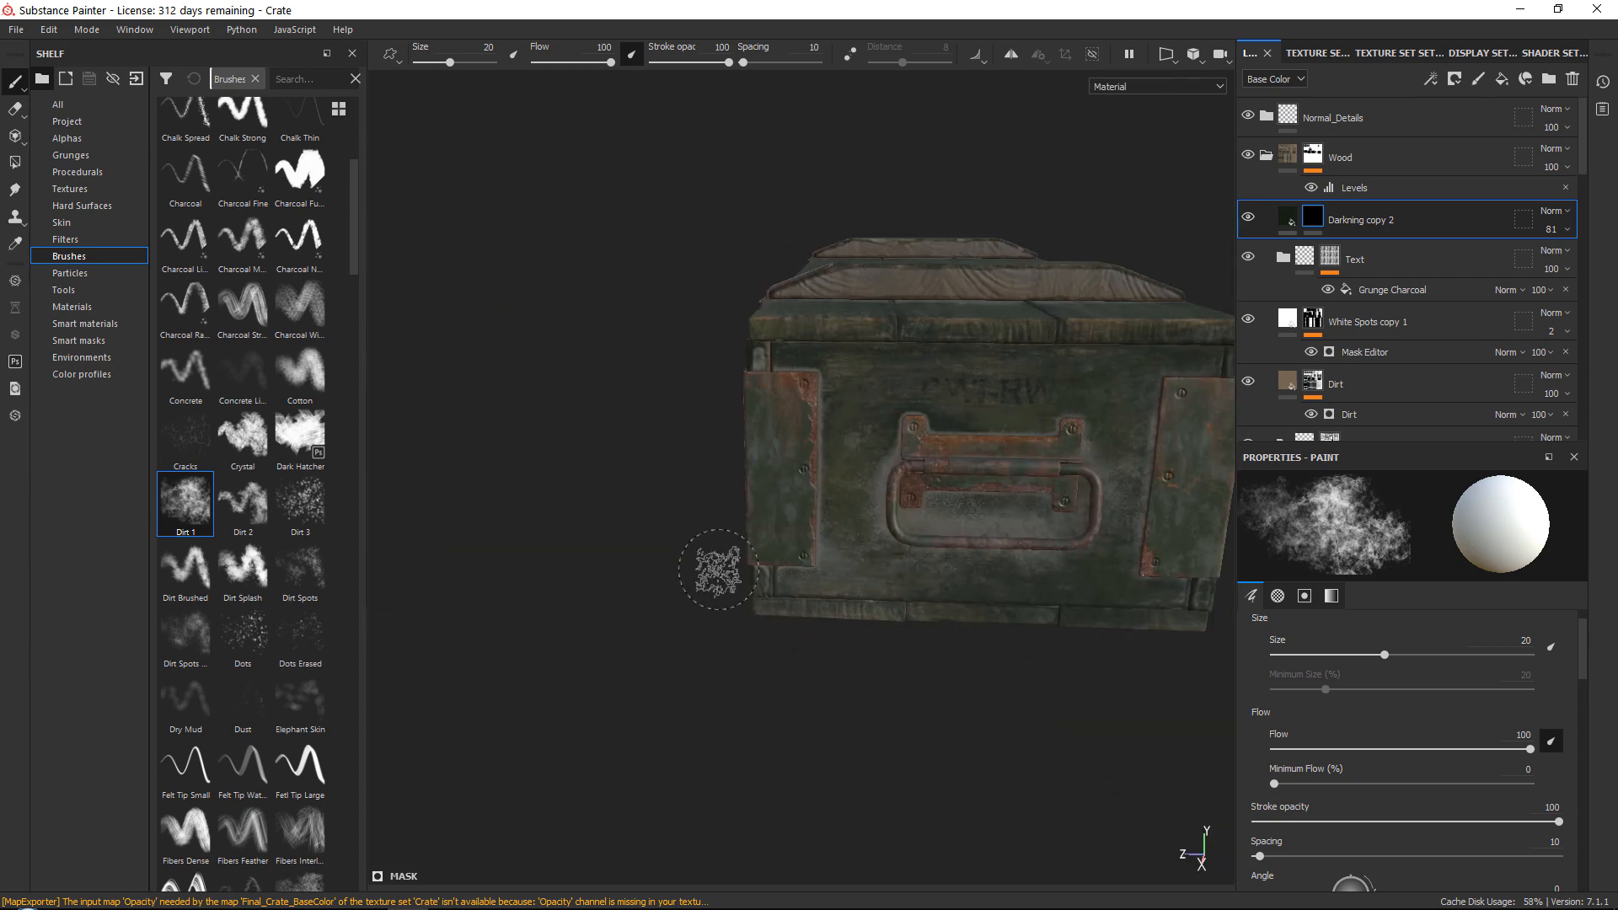
drag(884, 387, 893, 548)
alt+drag(800, 506, 1028, 493)
alt+right_drag(994, 497, 894, 505)
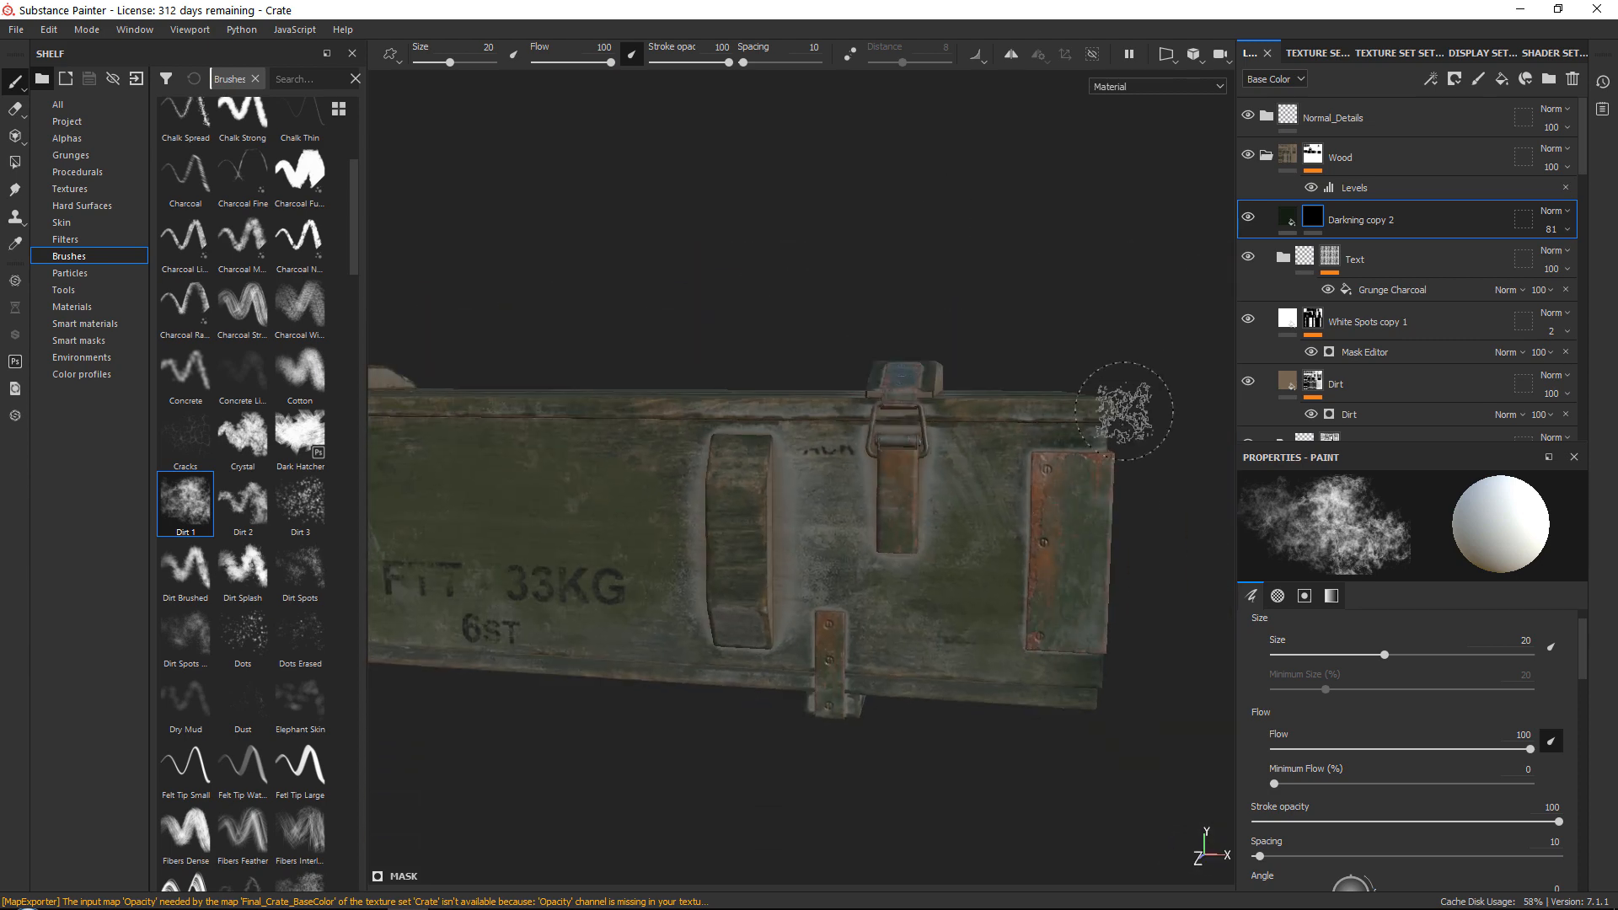
Paint dirt darkening over the crate's back side, from the corner plate past the FTT - 33KG stencil to the opposite end
mouse_move(1134, 415)
mouse_down()
mouse_move(986, 617)
mouse_move(1020, 620)
mouse_up()
alt+middle_drag(657, 514, 1087, 472)
alt+drag(801, 488, 893, 480)
mouse_move(716, 380)
mouse_down()
mouse_move(674, 405)
mouse_move(689, 565)
mouse_move(851, 543)
mouse_up()
mouse_move(552, 372)
alt+mouse_down()
mouse_move(935, 428)
mouse_move(978, 408)
mouse_move(922, 556)
alt+mouse_up()
mouse_move(628, 593)
mouse_down()
mouse_move(687, 548)
mouse_move(703, 417)
mouse_up()
Paint the same dirt darkening over the lid's planks at both ends, outside the raised wooden battens
mouse_move(506, 476)
alt+mouse_down()
mouse_move(947, 552)
mouse_move(938, 469)
alt+mouse_up()
shift+right_drag(938, 469, 1023, 497)
drag(1087, 544, 1083, 551)
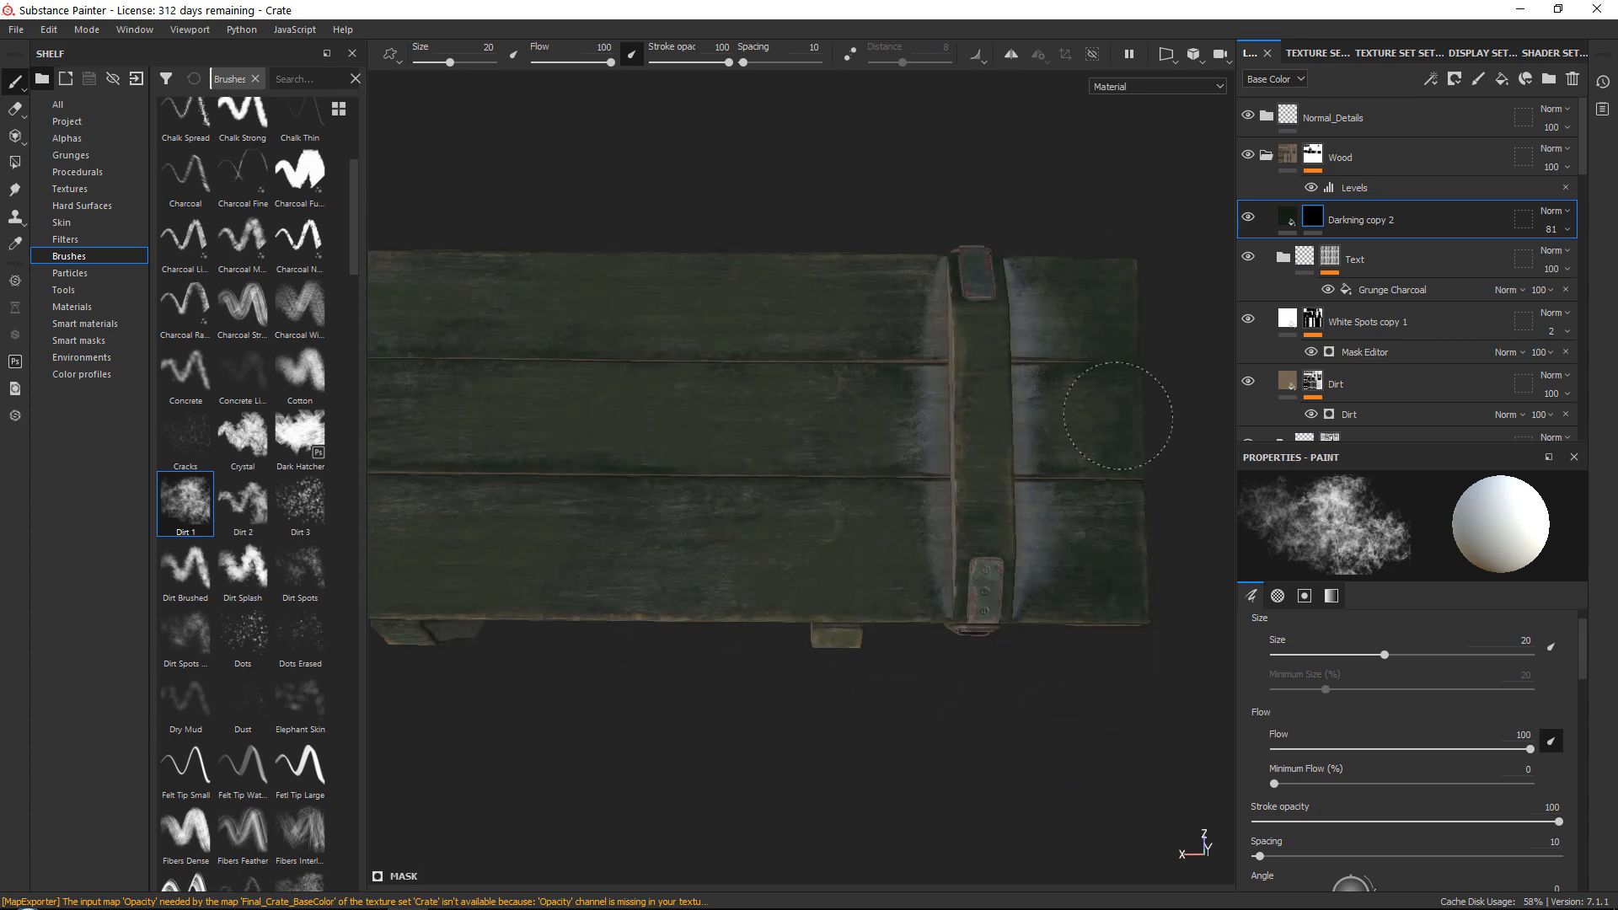
mouse_move(898, 266)
alt+middle_down()
mouse_move(1166, 317)
mouse_move(1058, 276)
alt+middle_up()
drag(1086, 438, 982, 594)
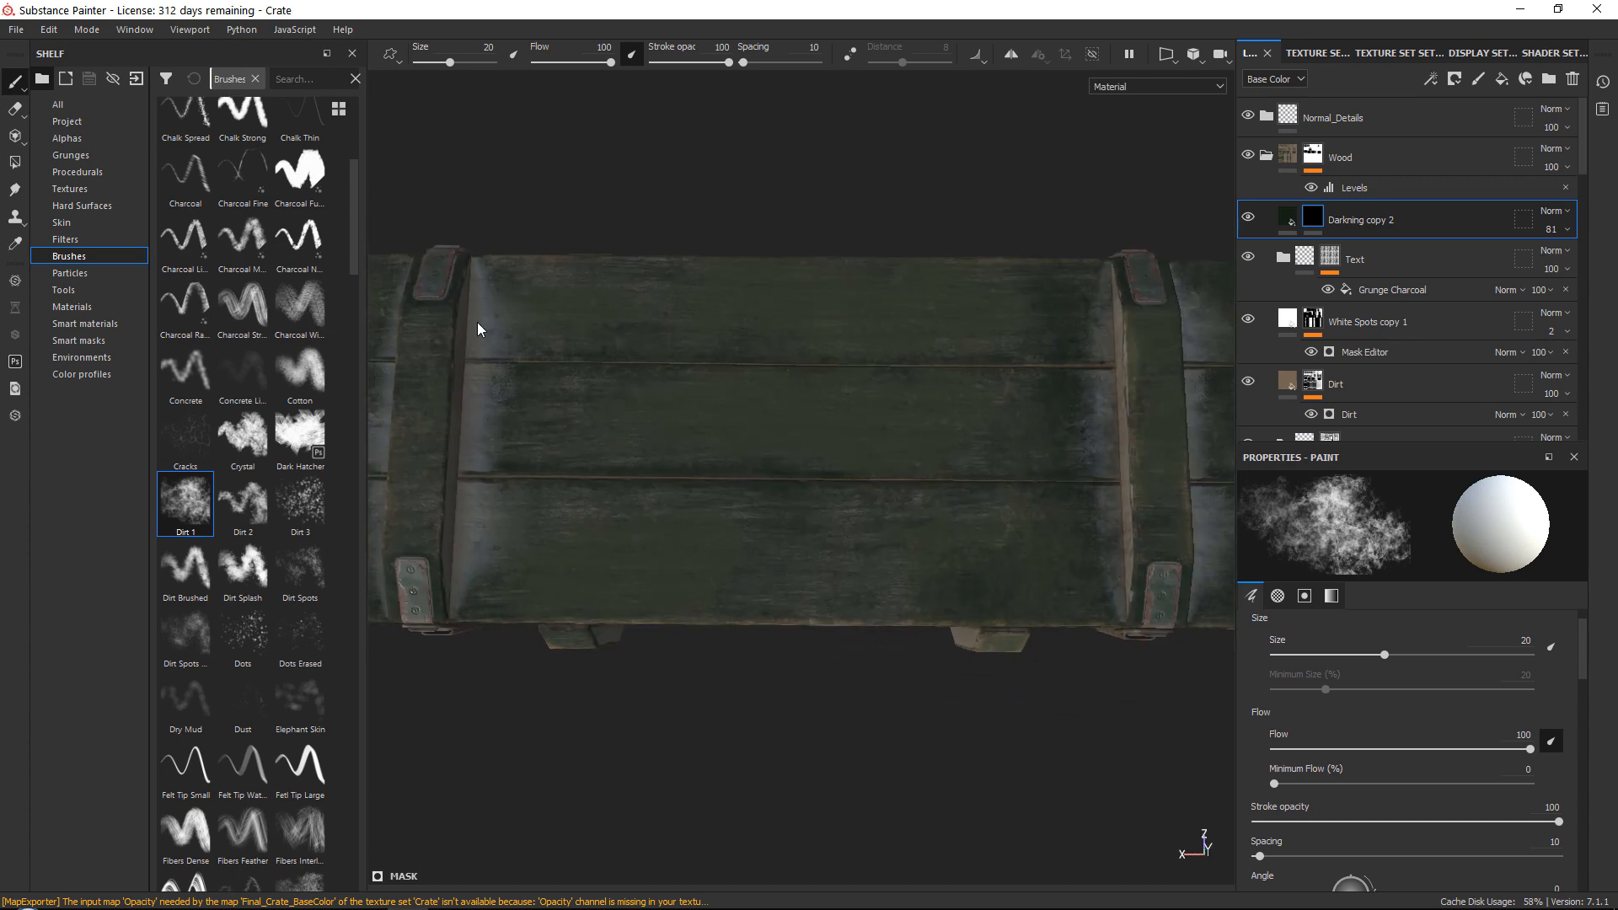
alt+drag(477, 239, 757, 598)
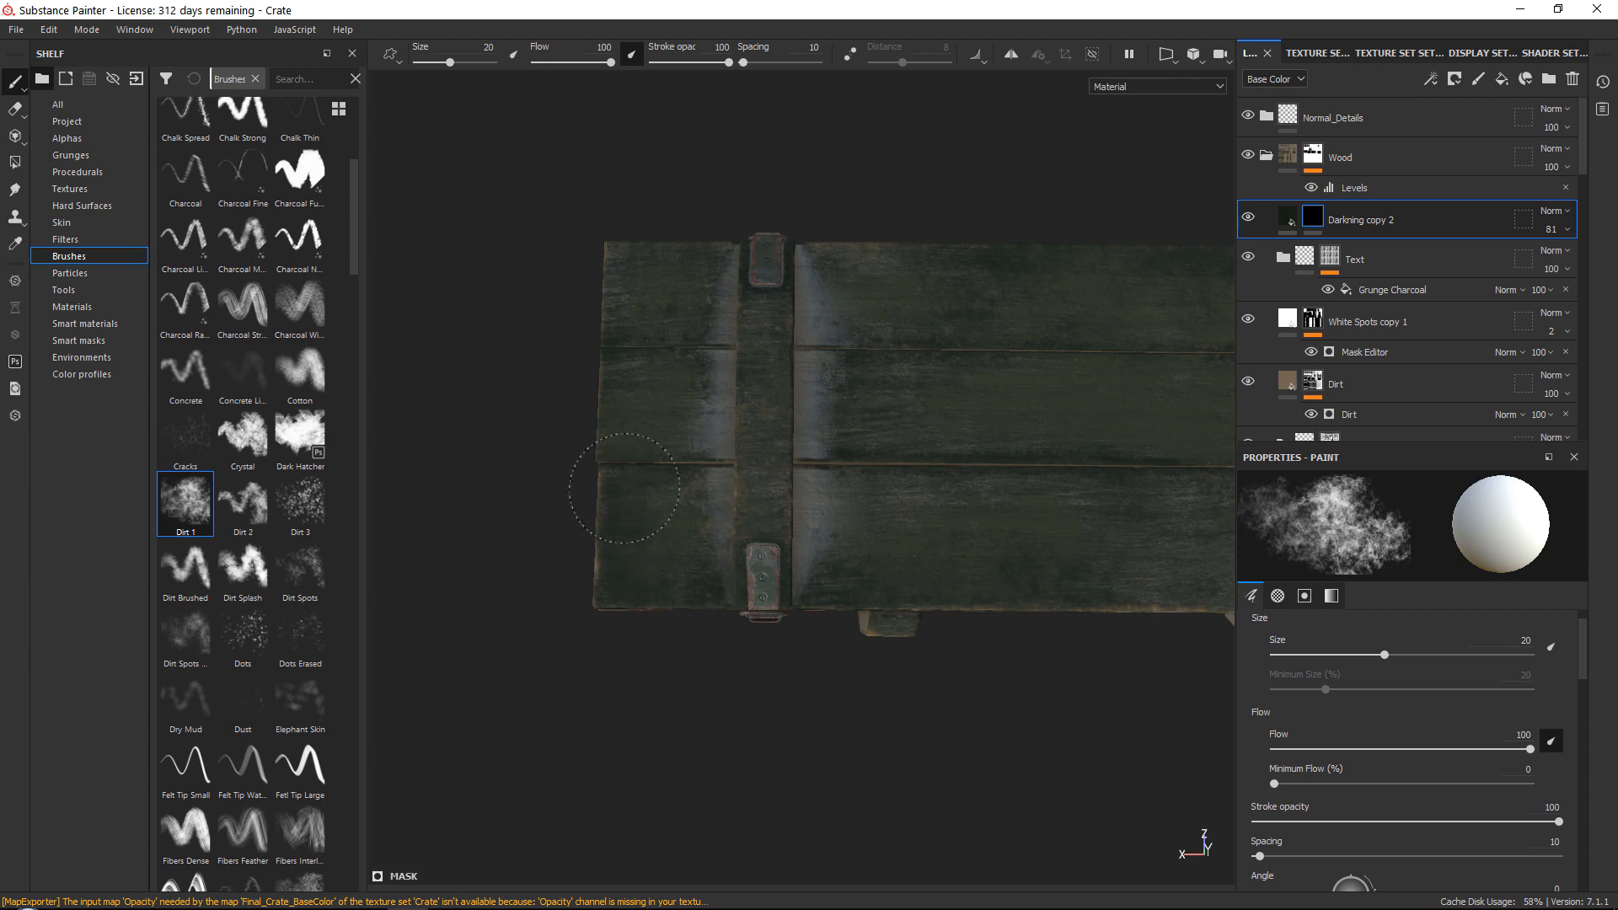
alt+drag(705, 346, 776, 488)
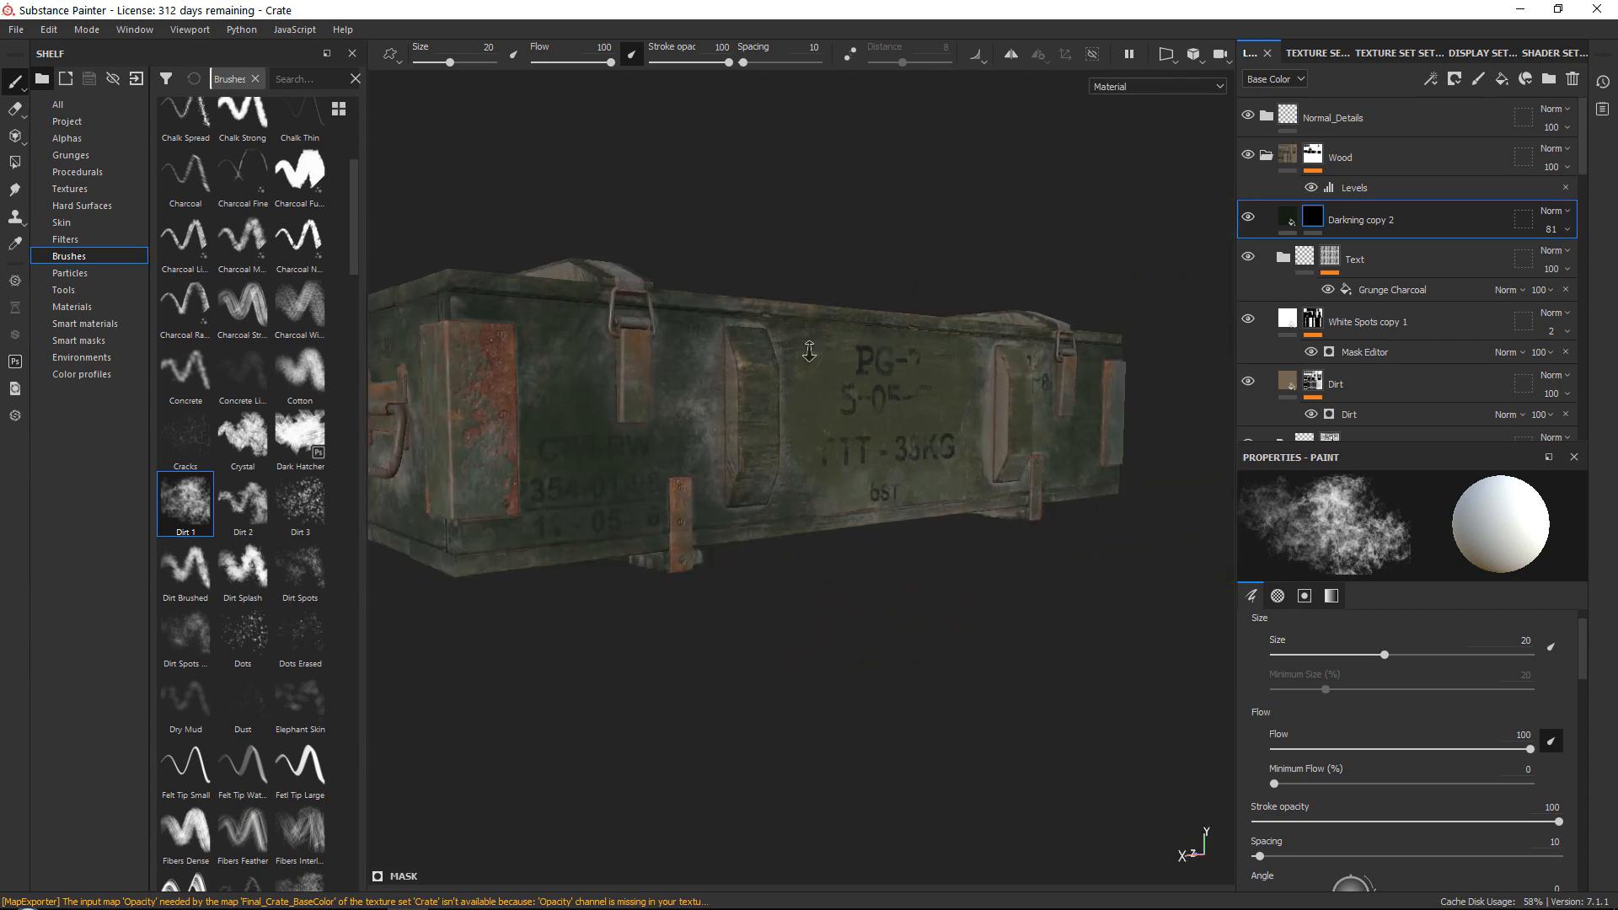
Lower the opacity of Darkning copy 2 and move the layer down the stack to below the Dirt layer
alt+right_drag(776, 488, 877, 506)
click(1567, 260)
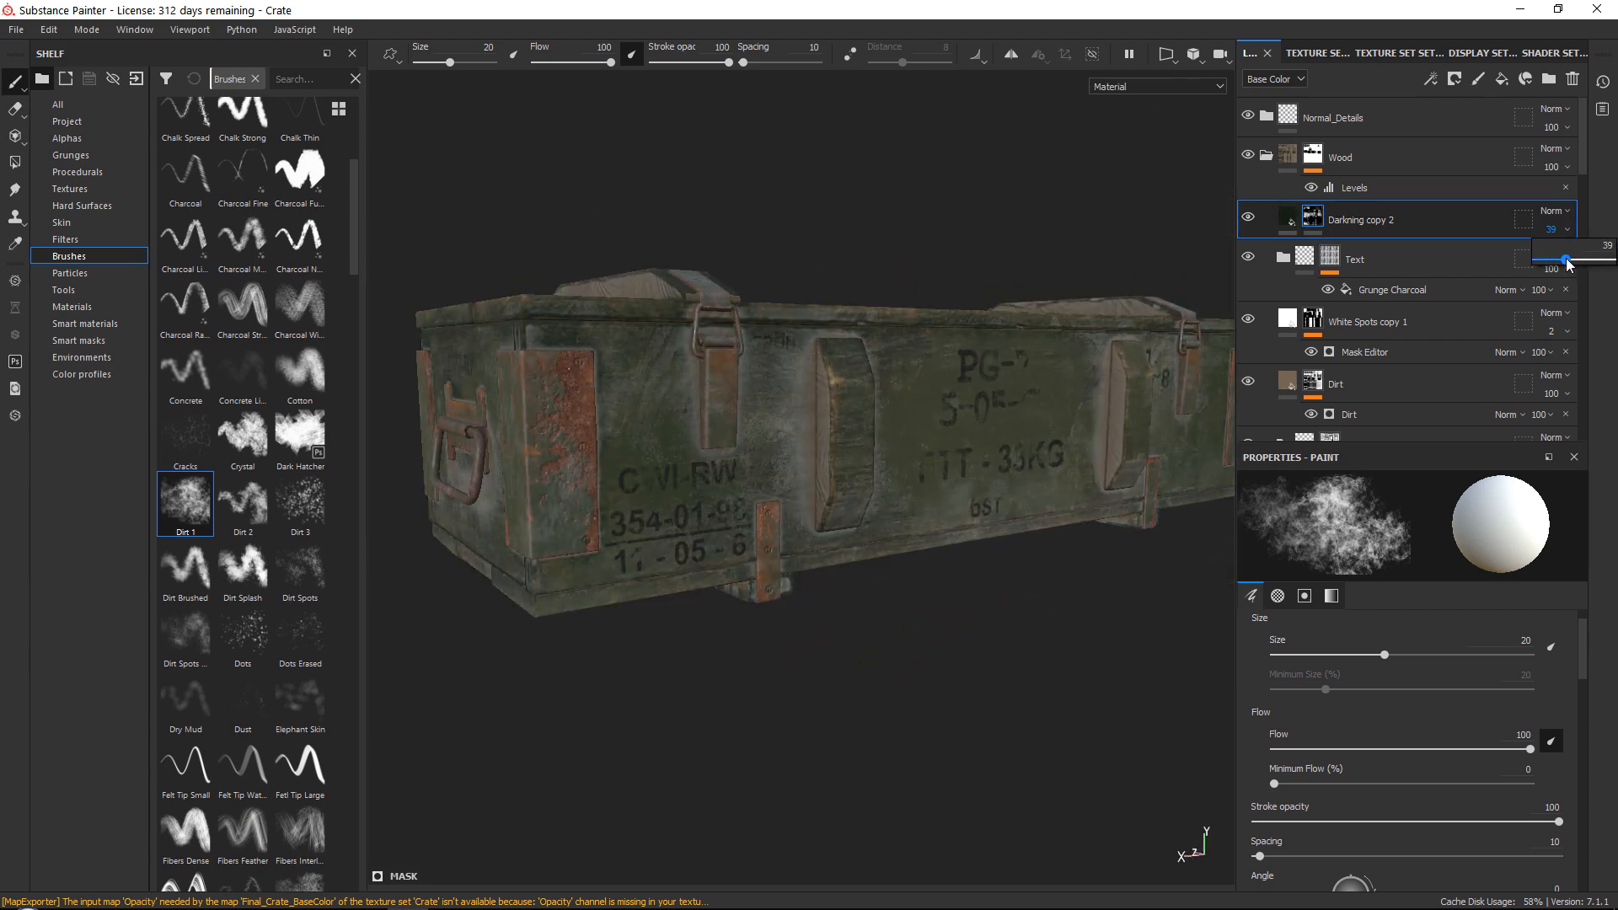
drag(1552, 261, 1573, 261)
drag(1438, 218, 1420, 358)
scroll(1420, 358, down, 3)
drag(1417, 243, 1412, 325)
scroll(1430, 318, down, 2)
Set the opacity of Darkning copy 2 to 27 and move the layer below the Edge_Masking folder
click(1552, 248)
mouse_move(1565, 278)
mouse_down()
mouse_move(1535, 280)
mouse_move(1572, 278)
mouse_up()
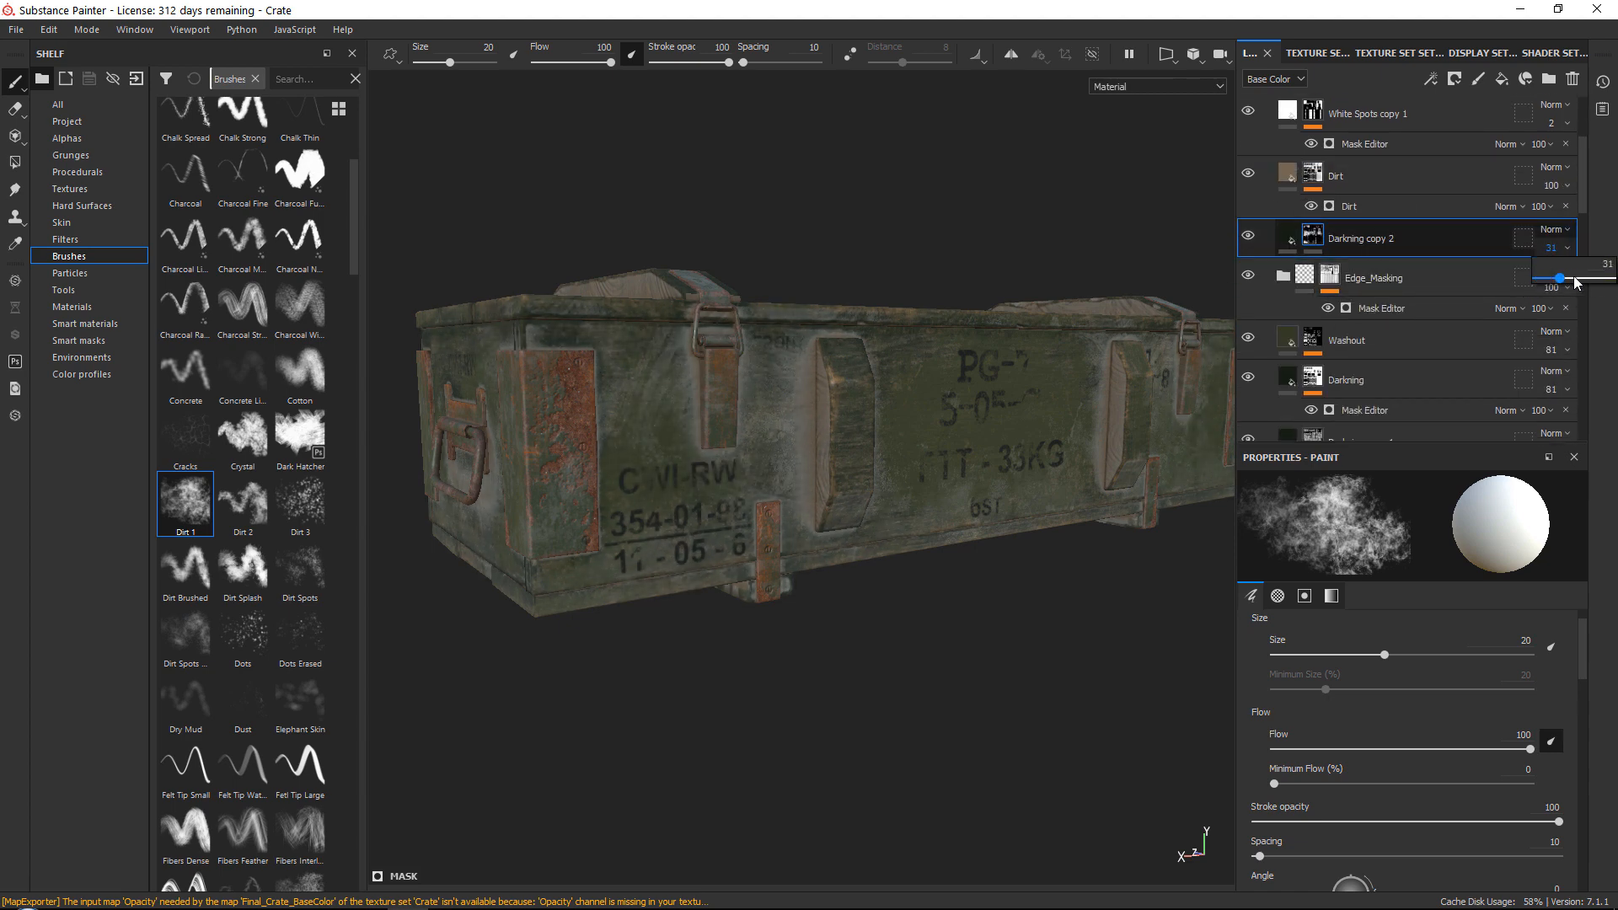
drag(1413, 246, 1558, 340)
alt+drag(902, 379, 997, 412)
scroll(795, 295, down, 3)
alt+drag(794, 295, 944, 466)
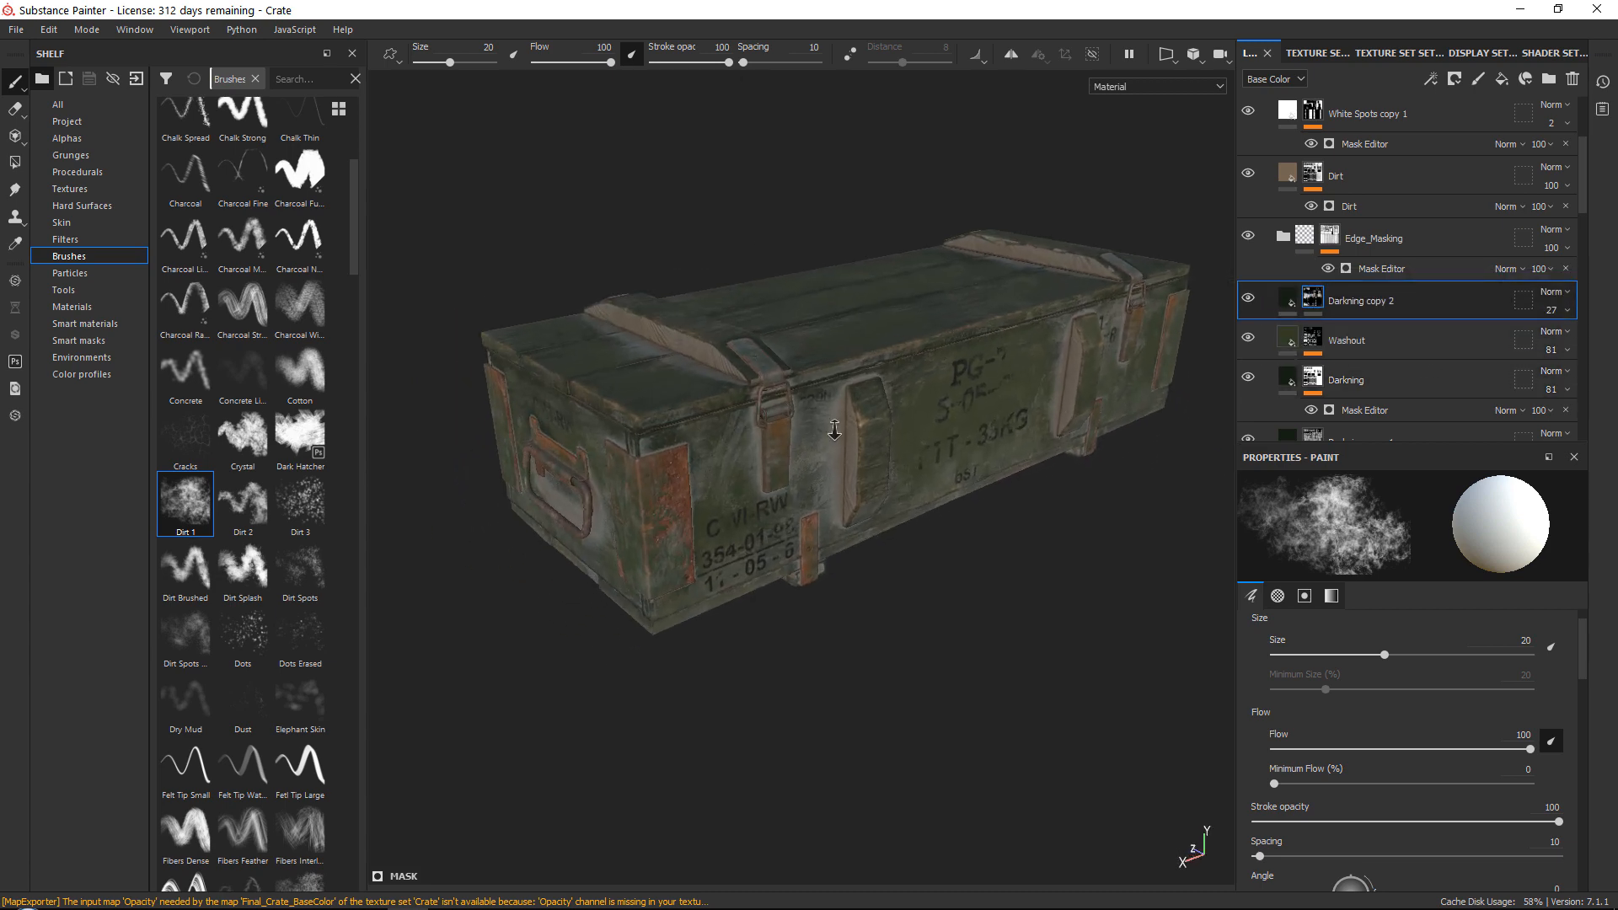
Expand the Edge_Masking folder and set the opacity of its White Spots layer to 5
scroll(994, 393, up, 3)
click(1285, 237)
scroll(1405, 264, down, 1)
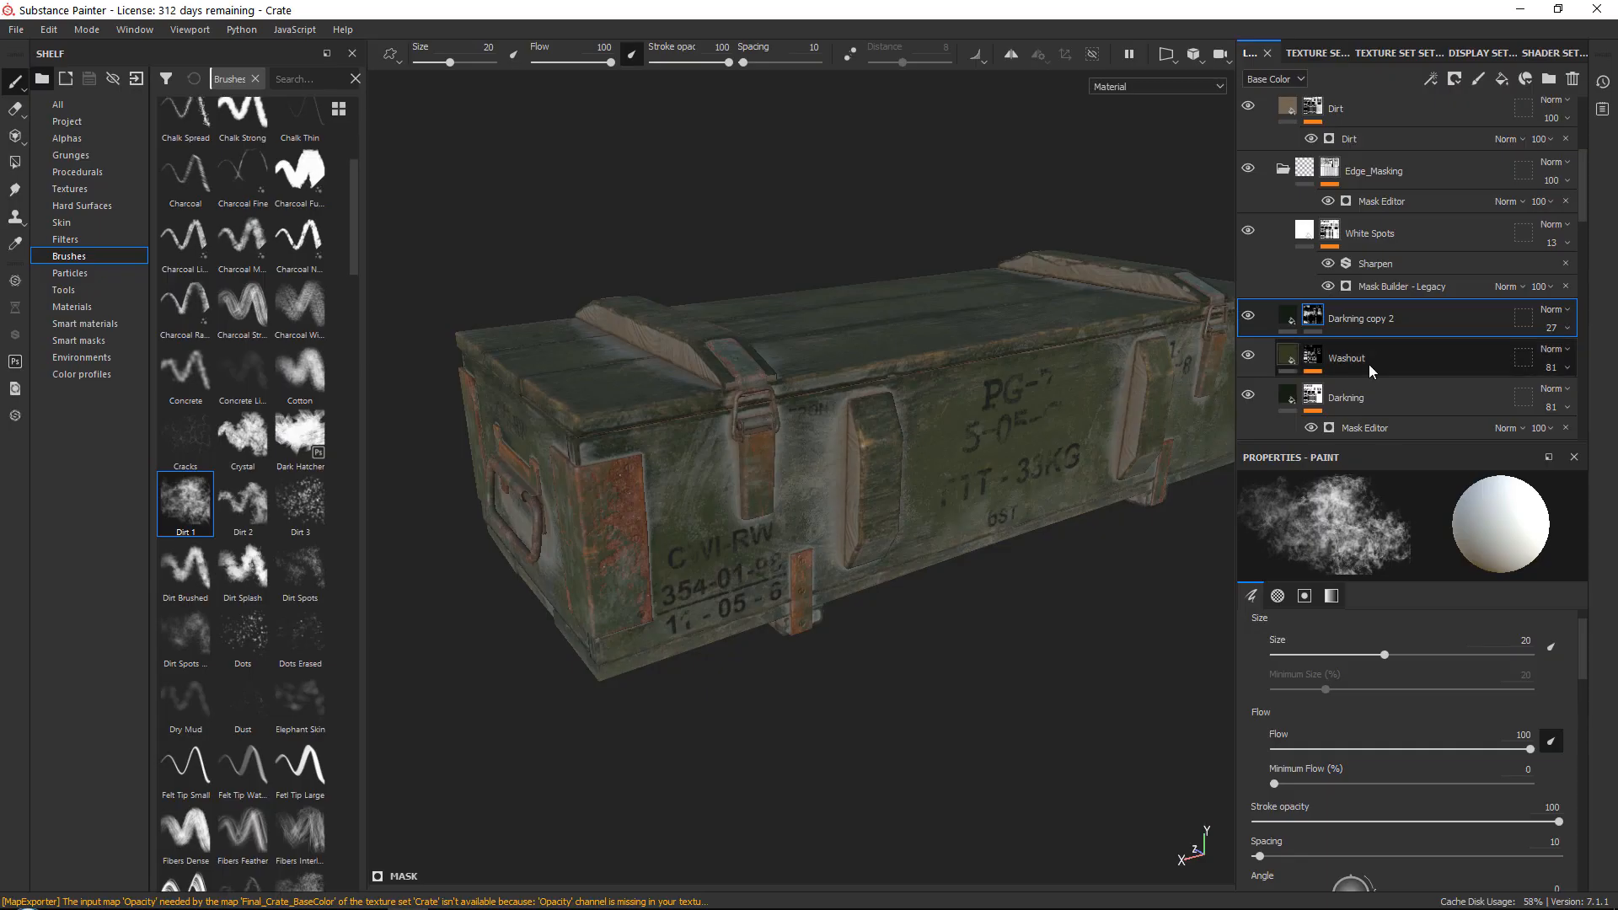
drag(1545, 278, 1539, 274)
click(1551, 244)
alt+drag(660, 397, 758, 371)
alt+right_drag(759, 370, 924, 596)
alt+middle_drag(924, 595, 1028, 405)
scroll(1302, 235, up, 2)
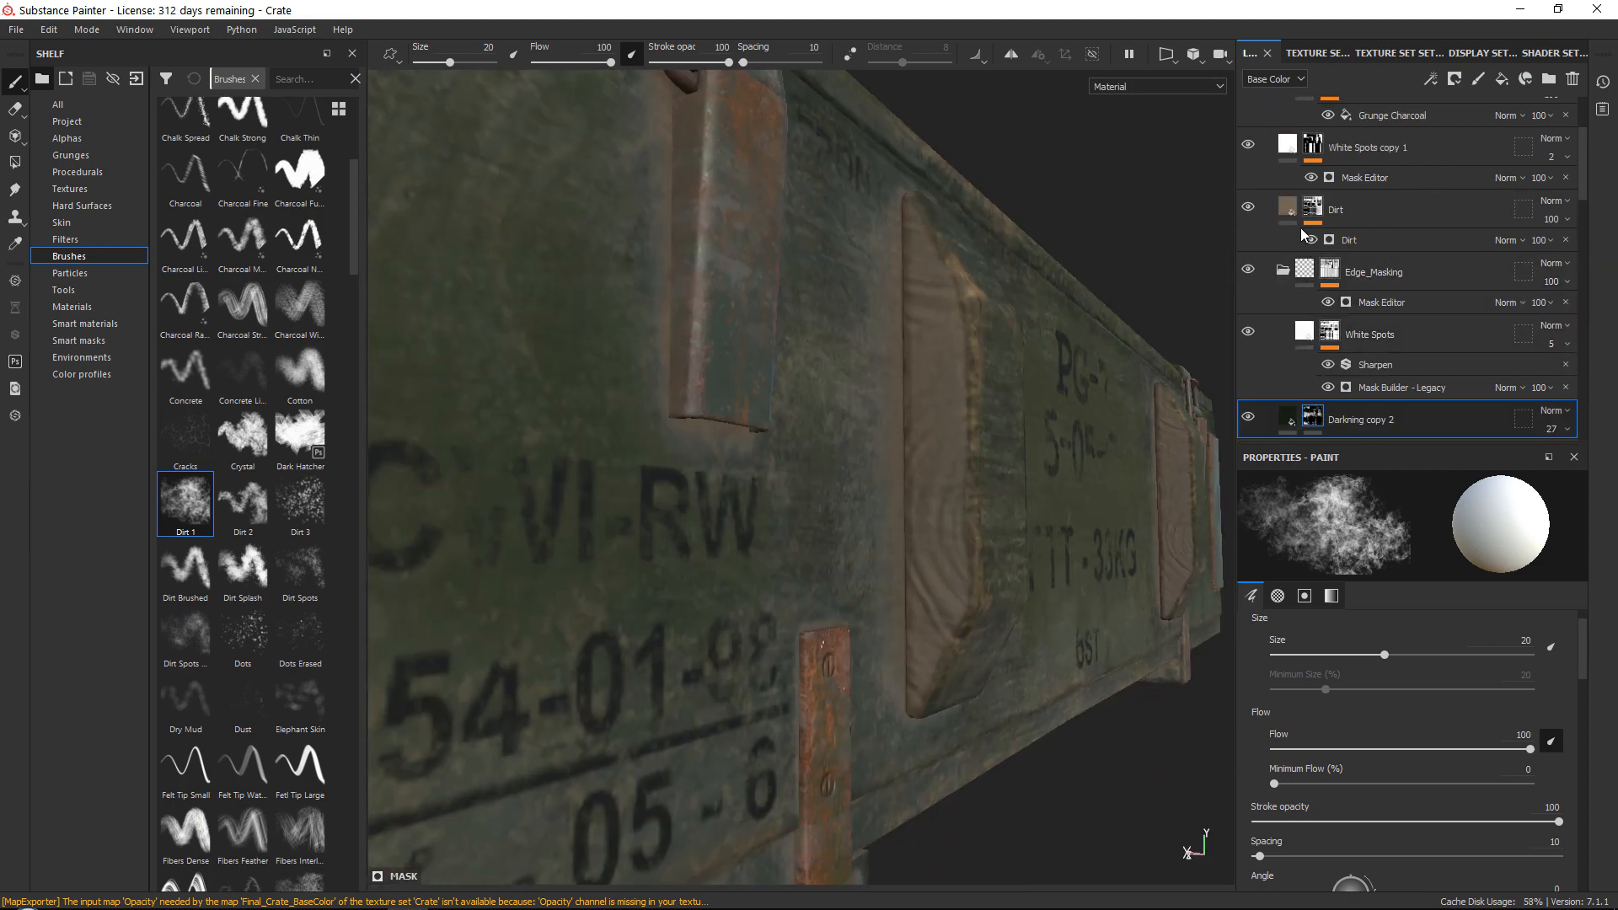
Add a paint effect to the White Spots mask and set up the Fur Soft Wide brush with size 15.02 and flow 39
click(1330, 334)
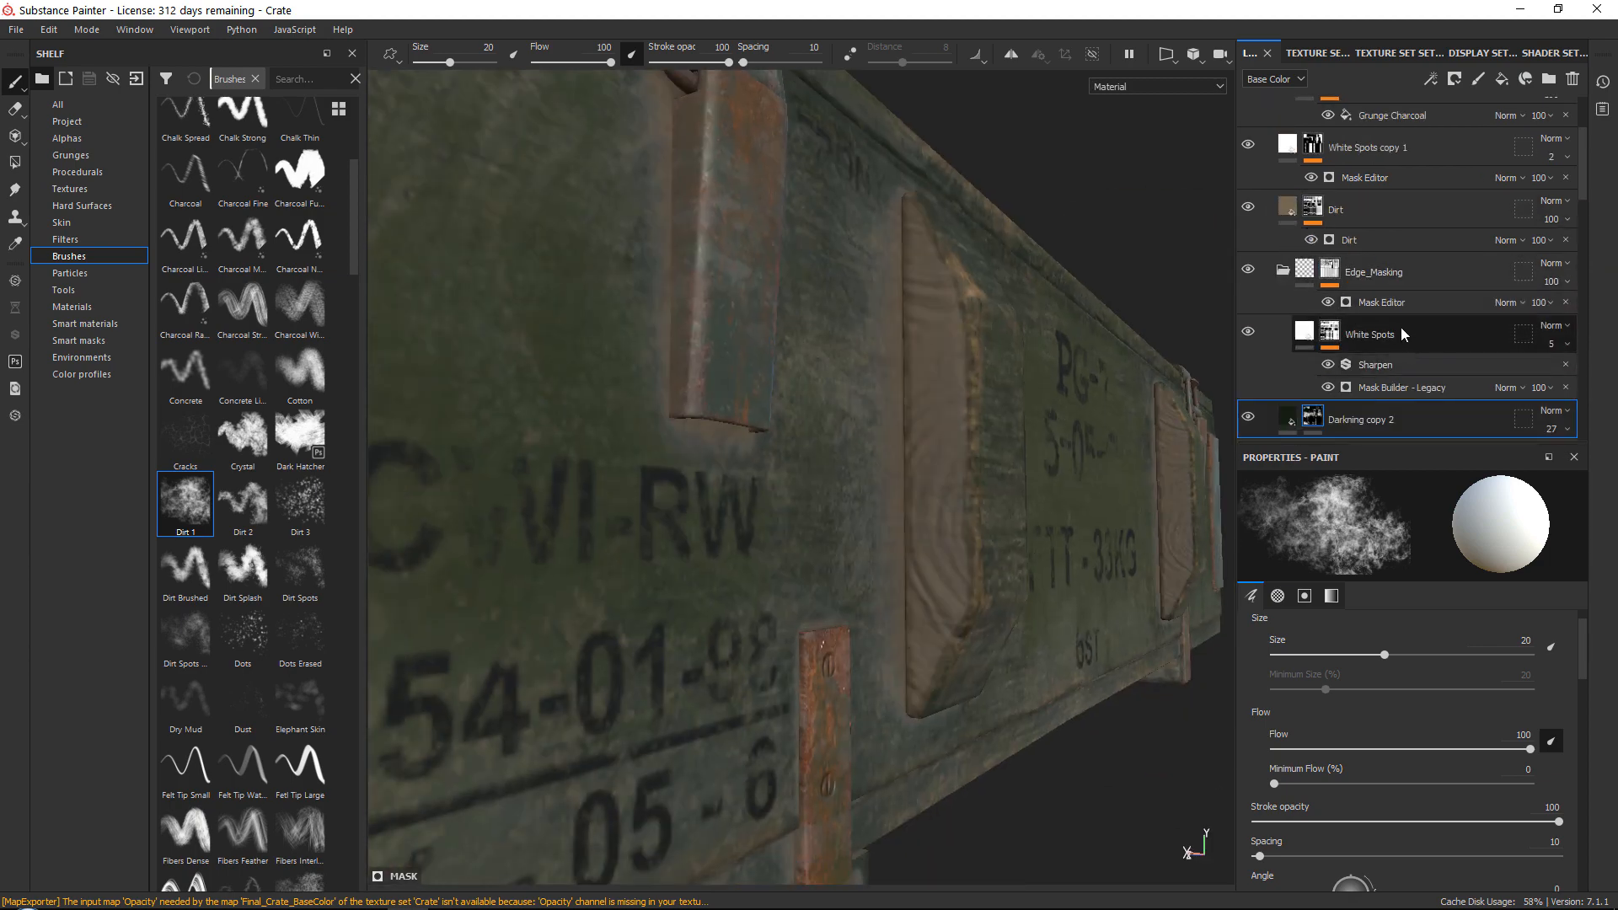
click(1430, 78)
click(1470, 142)
scroll(192, 628, down, 3)
click(242, 816)
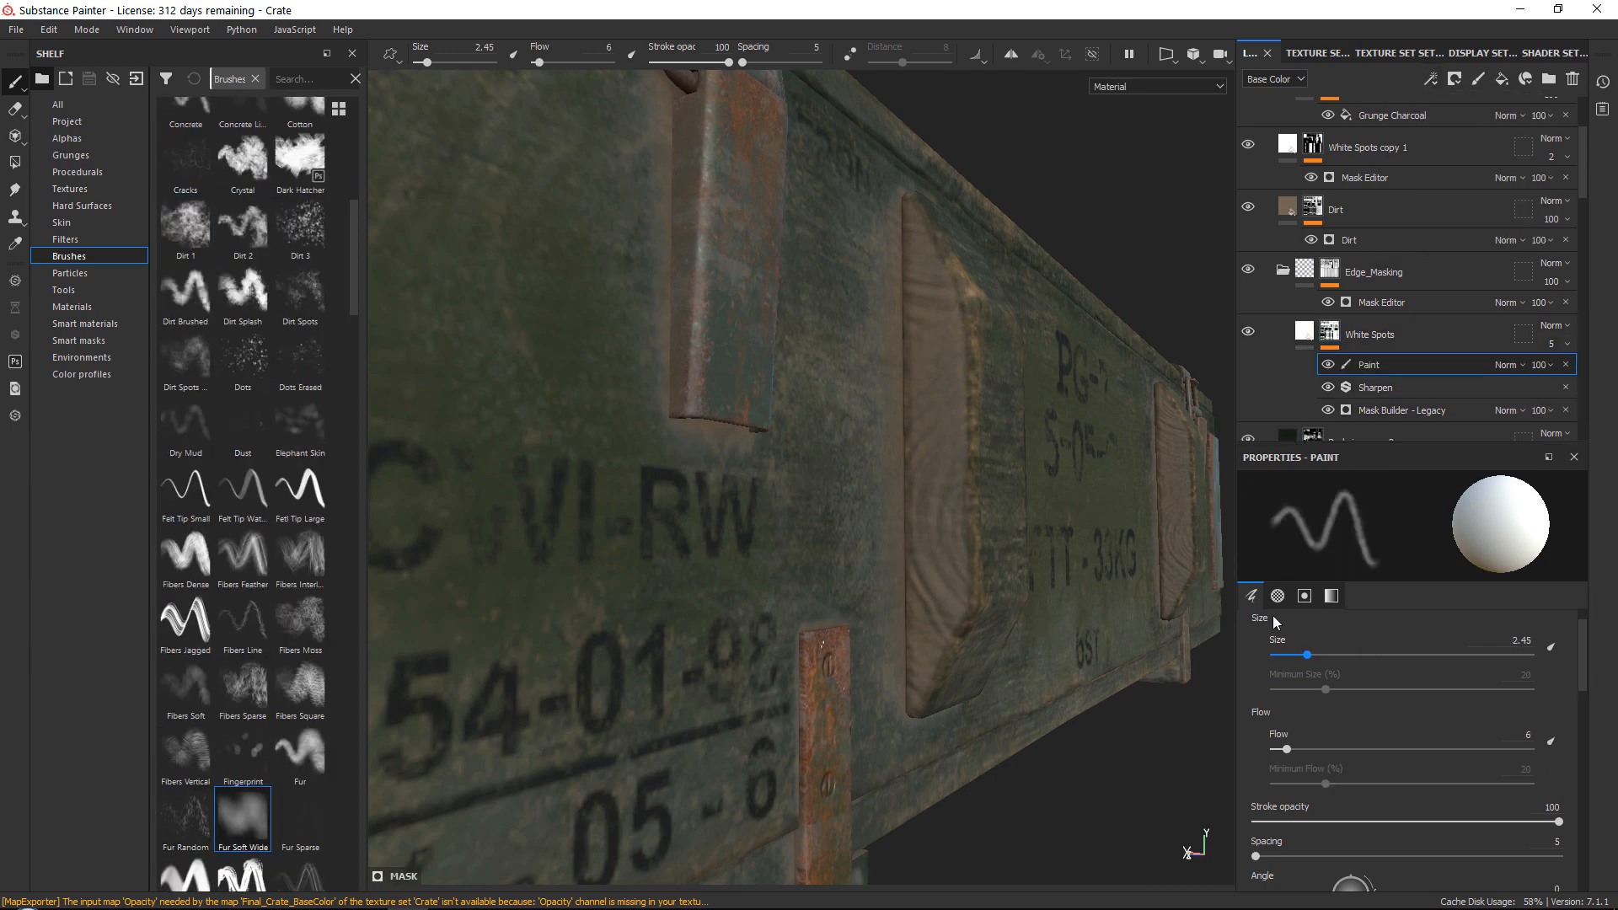
drag(1307, 655, 1367, 654)
drag(1286, 749, 1371, 750)
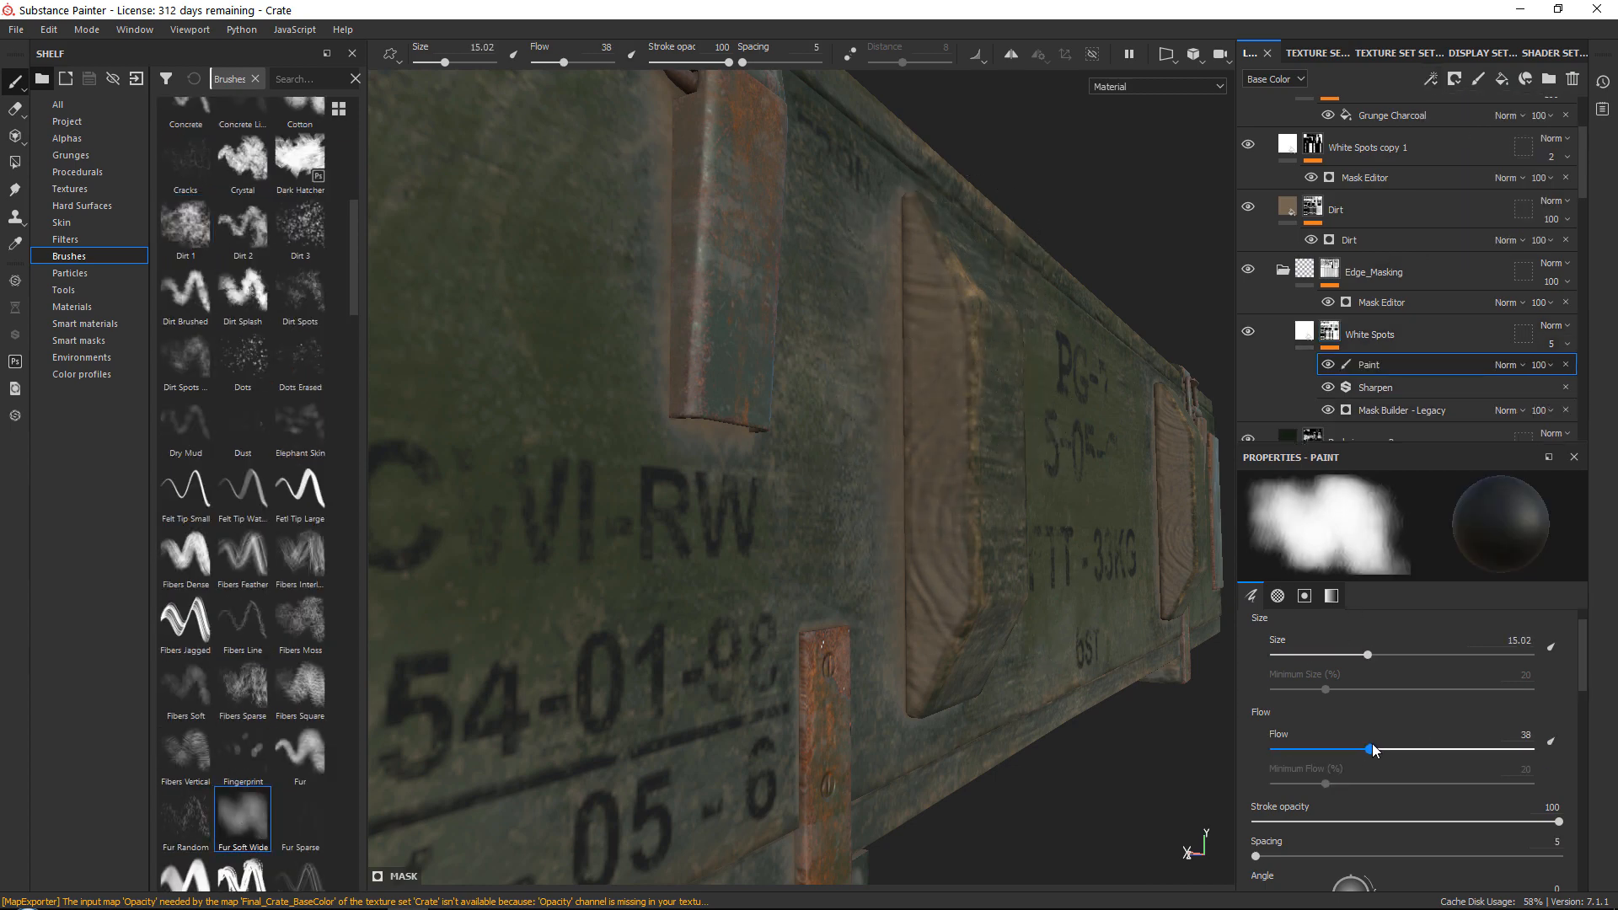
Paint the white spots out with black along the front's wooden block next to the 354-01-98 stencil
drag(940, 353, 969, 600)
alt+middle_drag(969, 596, 708, 580)
drag(935, 430, 936, 468)
alt+middle_drag(937, 455, 1161, 463)
scroll(1351, 253, up, 1)
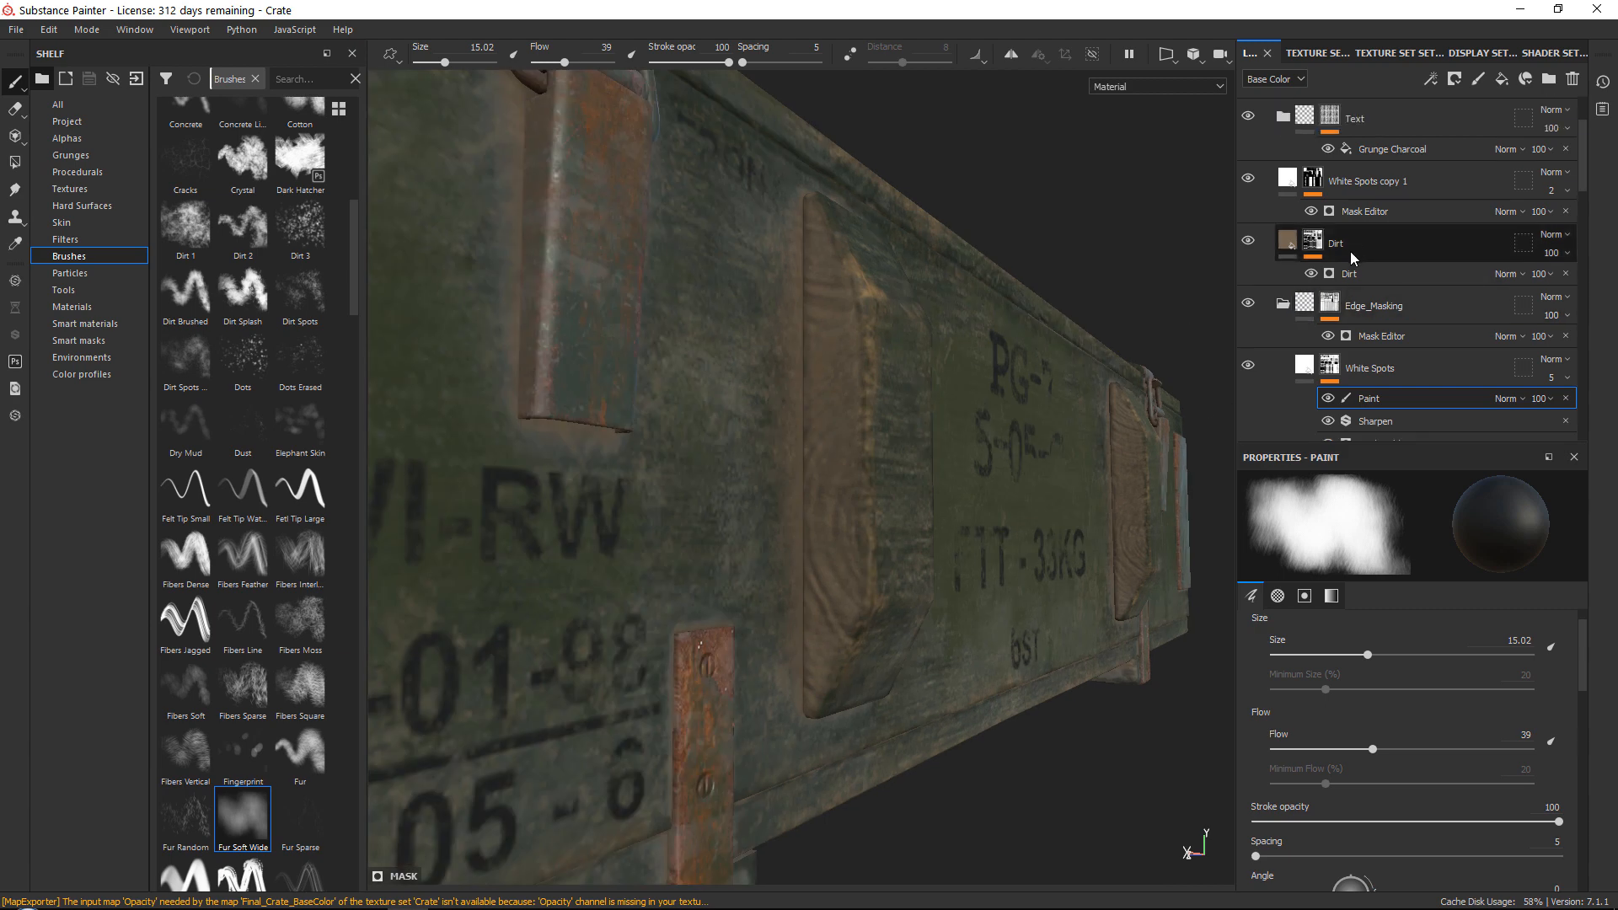
Add a paint effect to the Dirt layer's mask and paint the dirt out around the front's wooden blocks
click(1344, 248)
click(1434, 79)
click(1464, 122)
drag(867, 295, 888, 411)
alt+middle_drag(1117, 400, 843, 396)
drag(842, 400, 857, 577)
alt+right_drag(856, 577, 759, 505)
Return to the White Spots paint effect and paint the spots out around the wooden block beside the 1-8 stencil
alt+drag(969, 489, 792, 481)
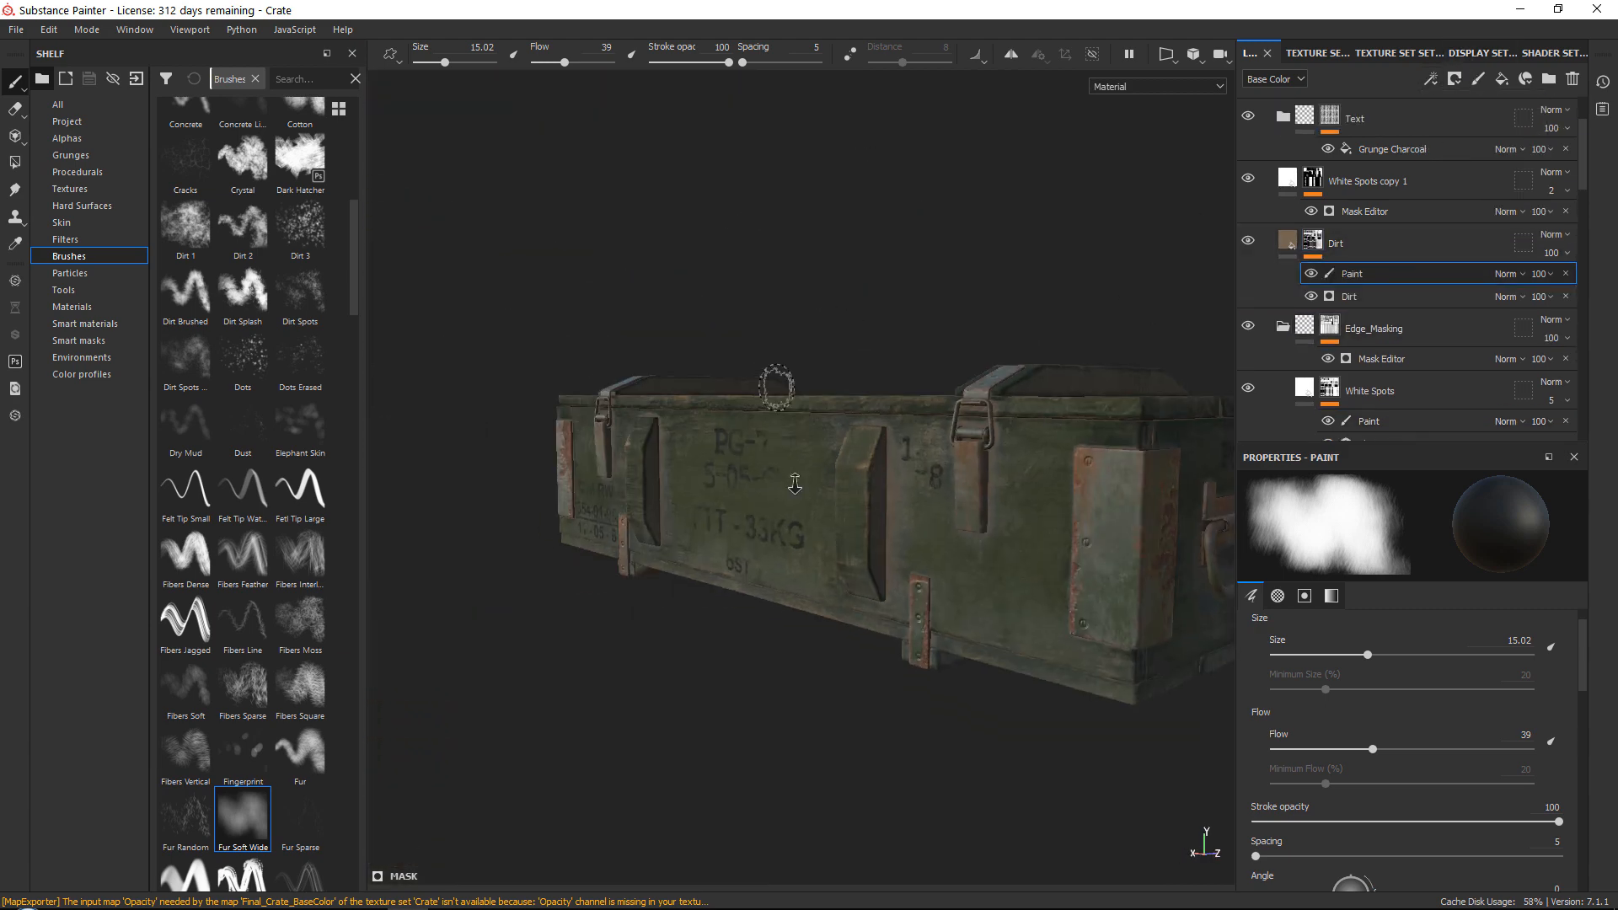
alt+right_drag(791, 480, 910, 522)
scroll(1365, 362, down, 1)
click(1368, 353)
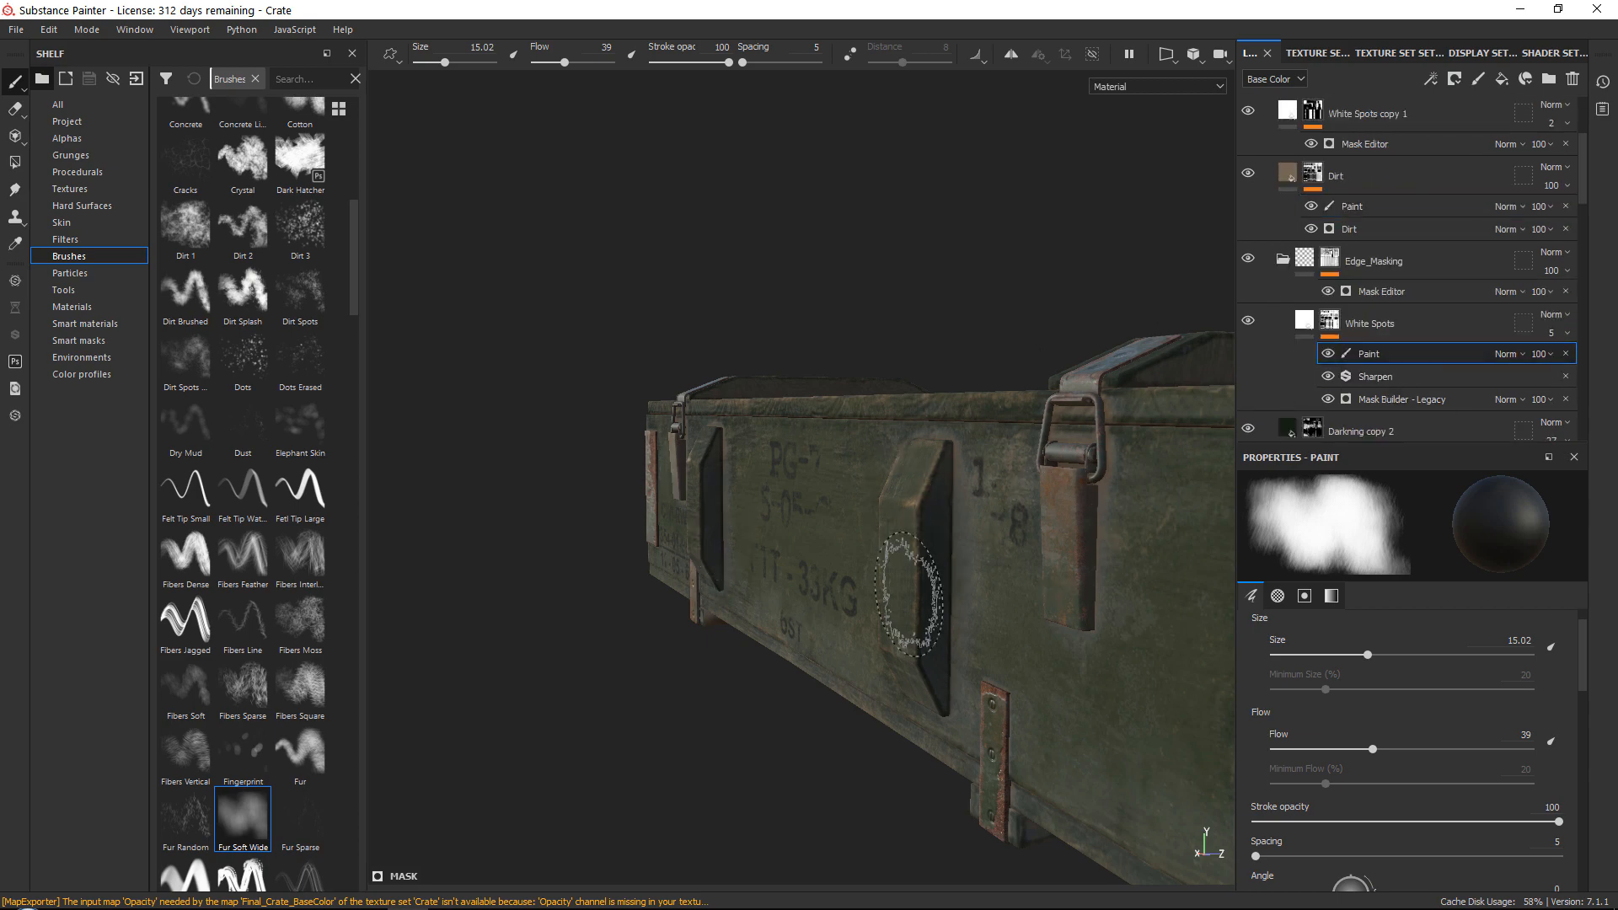
mouse_move(708, 506)
alt+mouse_down()
mouse_move(1125, 577)
mouse_move(831, 578)
mouse_move(932, 405)
mouse_move(936, 606)
alt+mouse_up()
mouse_move(741, 614)
alt+mouse_down()
mouse_move(969, 590)
mouse_move(748, 507)
alt+mouse_up()
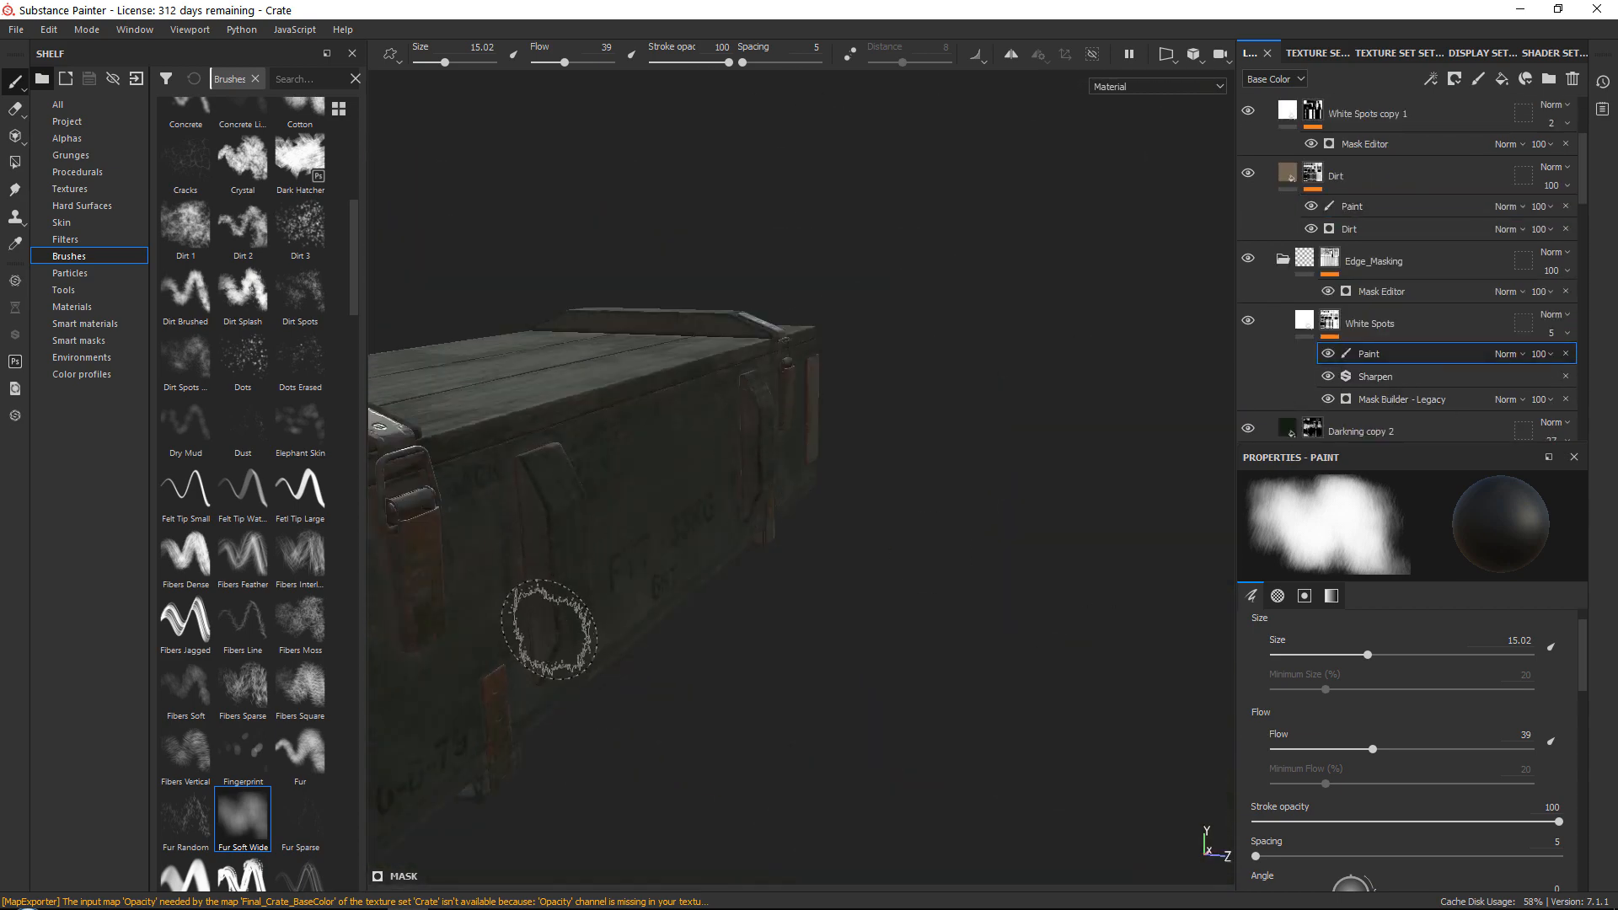
Switch to the Dirt layer's paint effect and paint the dirt out around the wooden blocks on the crate's back side
alt+middle_drag(549, 629, 822, 573)
click(1379, 208)
drag(809, 505, 824, 544)
alt+drag(826, 540, 590, 497)
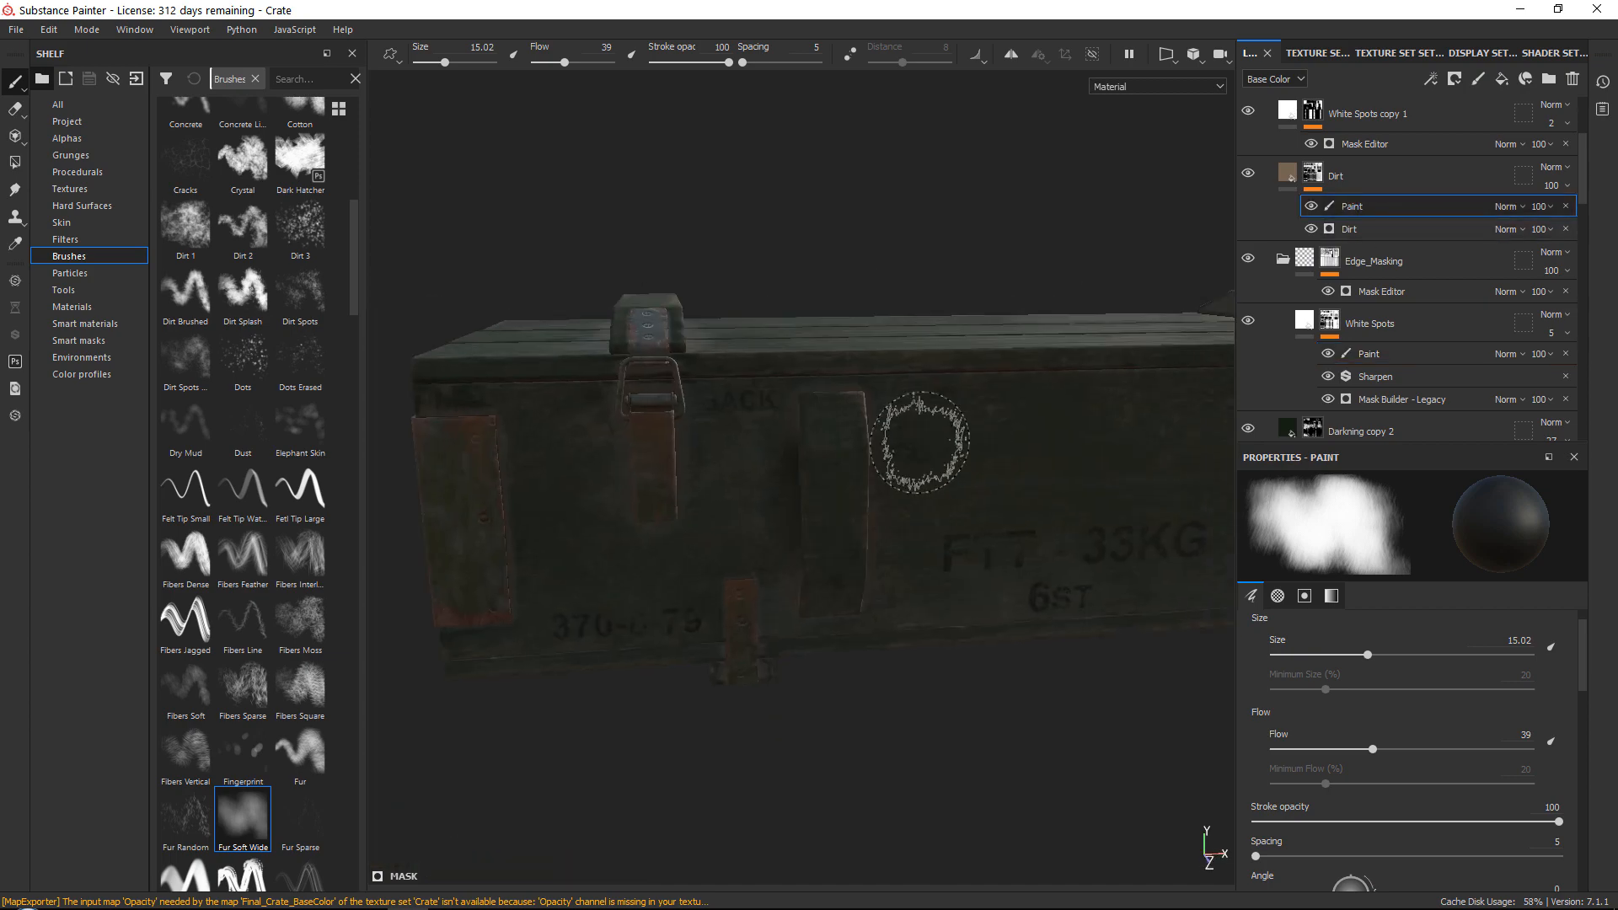
alt+drag(921, 440, 602, 371)
alt+middle_drag(818, 472, 542, 368)
mouse_move(716, 337)
mouse_down()
mouse_move(688, 579)
mouse_move(748, 473)
mouse_up()
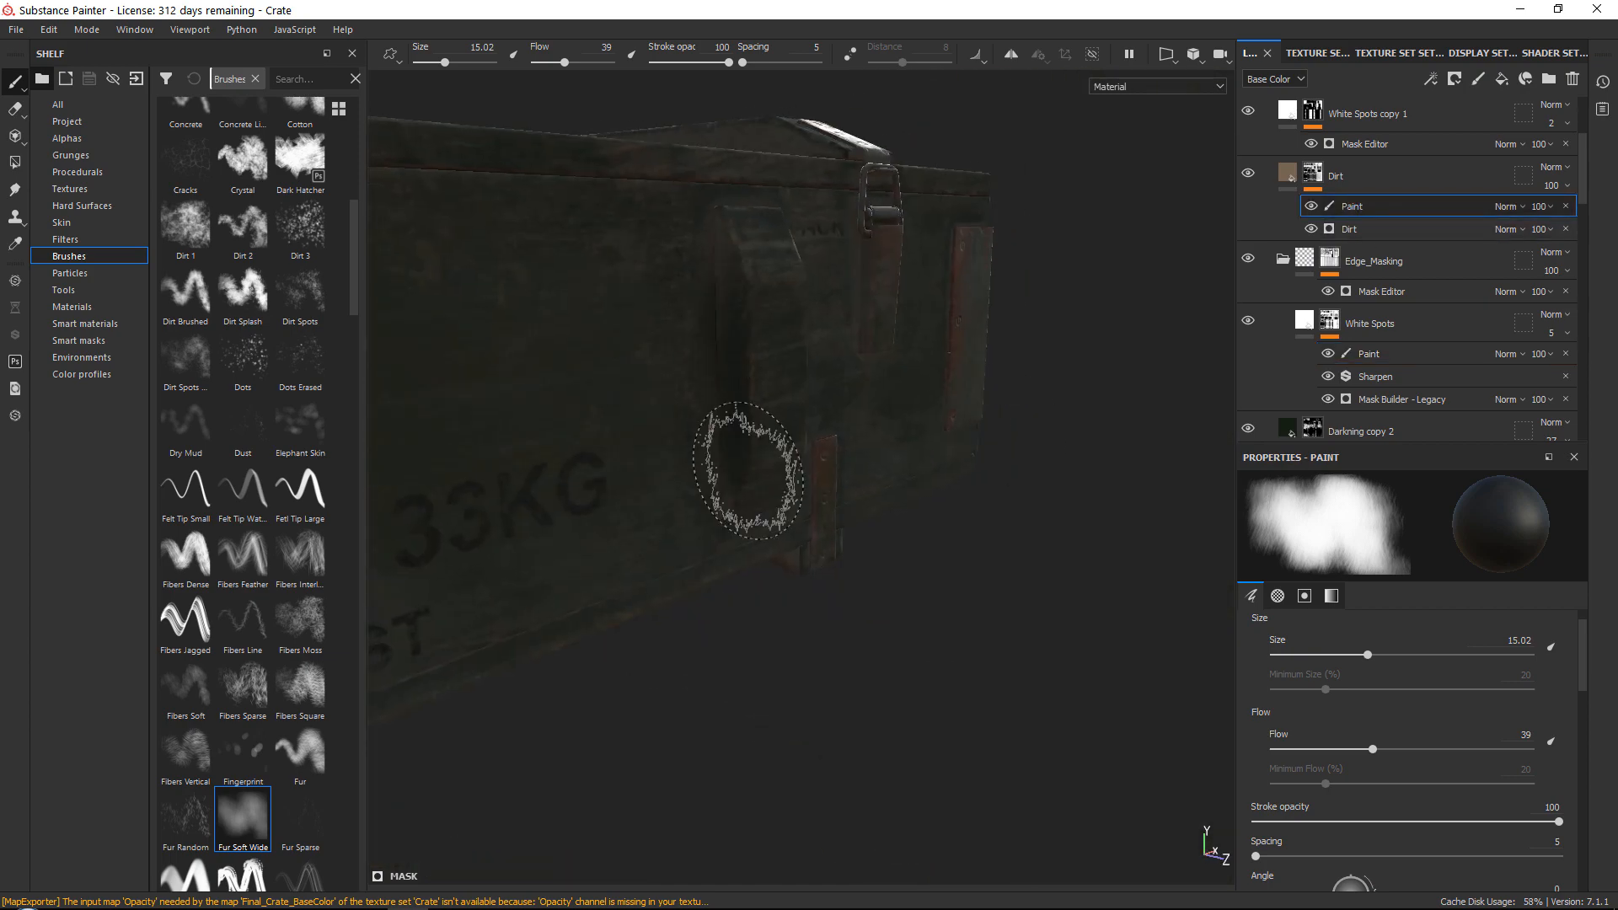
alt+drag(506, 408, 910, 405)
Set the opacity of the Dirt layer's paint effect to 61 and of the White Spots paint effect to 90
alt+middle_drag(910, 405, 1063, 239)
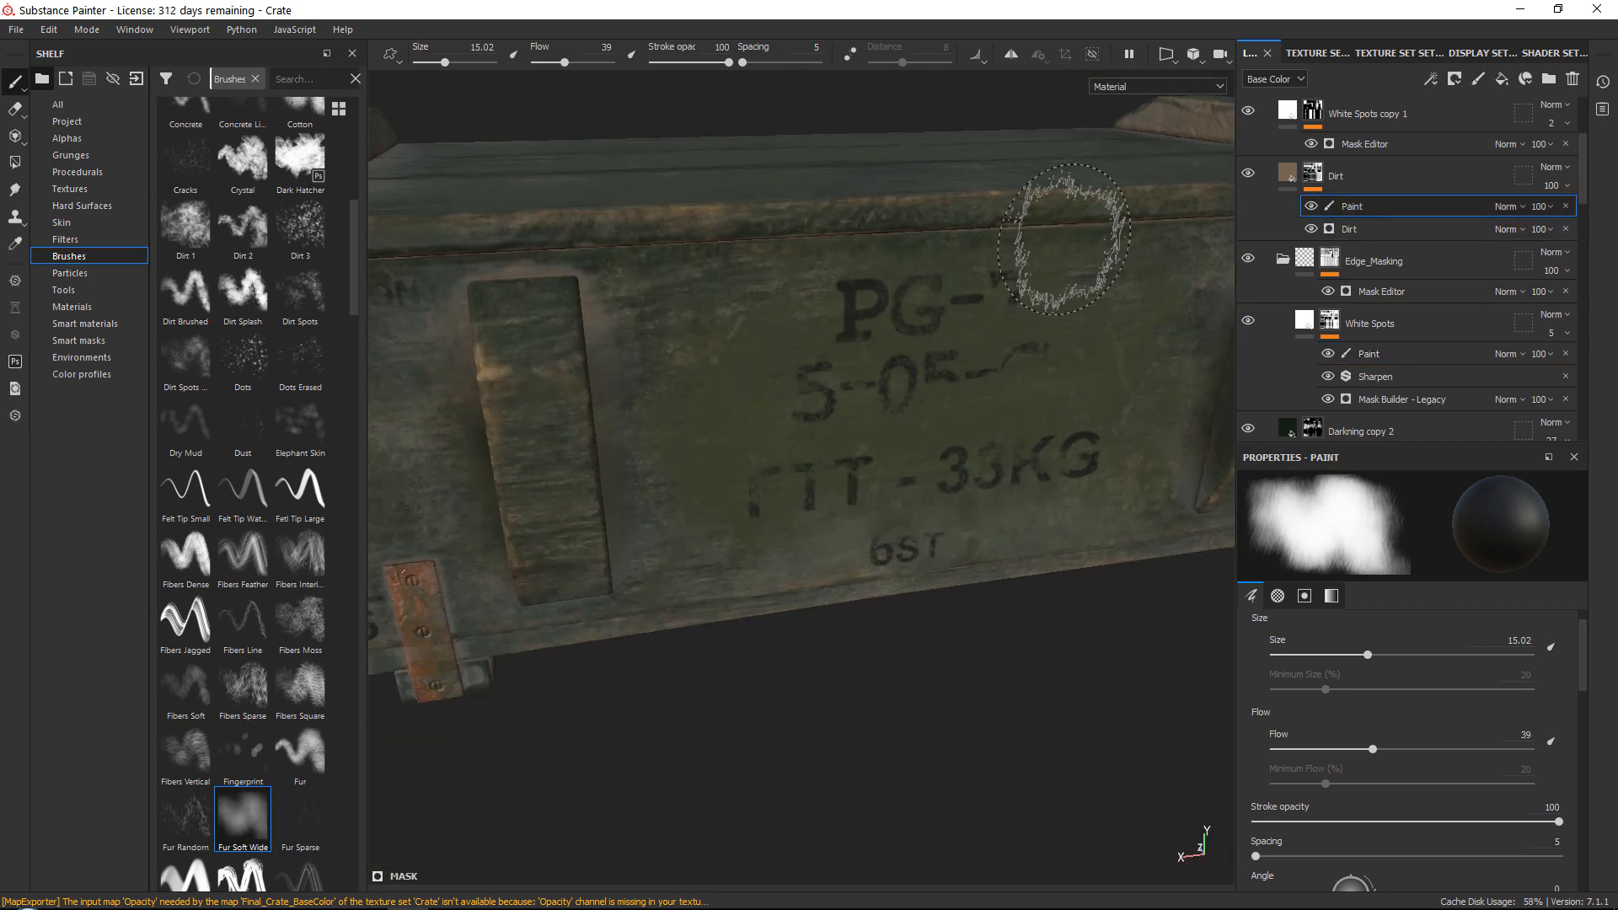
click(1551, 208)
drag(1564, 236, 1578, 236)
click(15, 28)
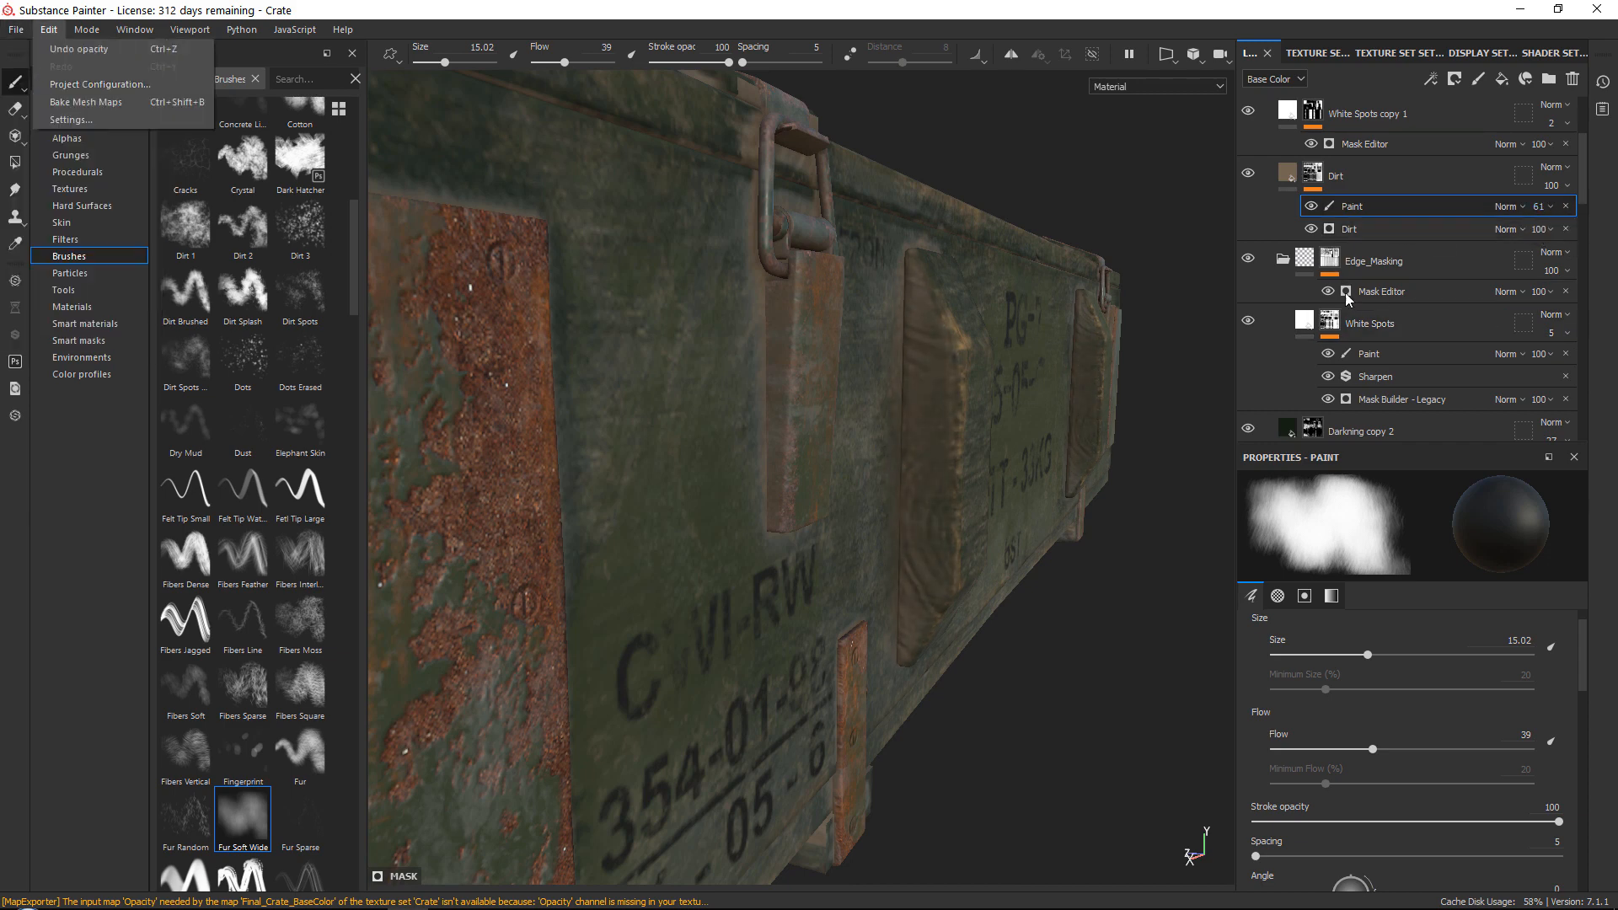
click(1544, 355)
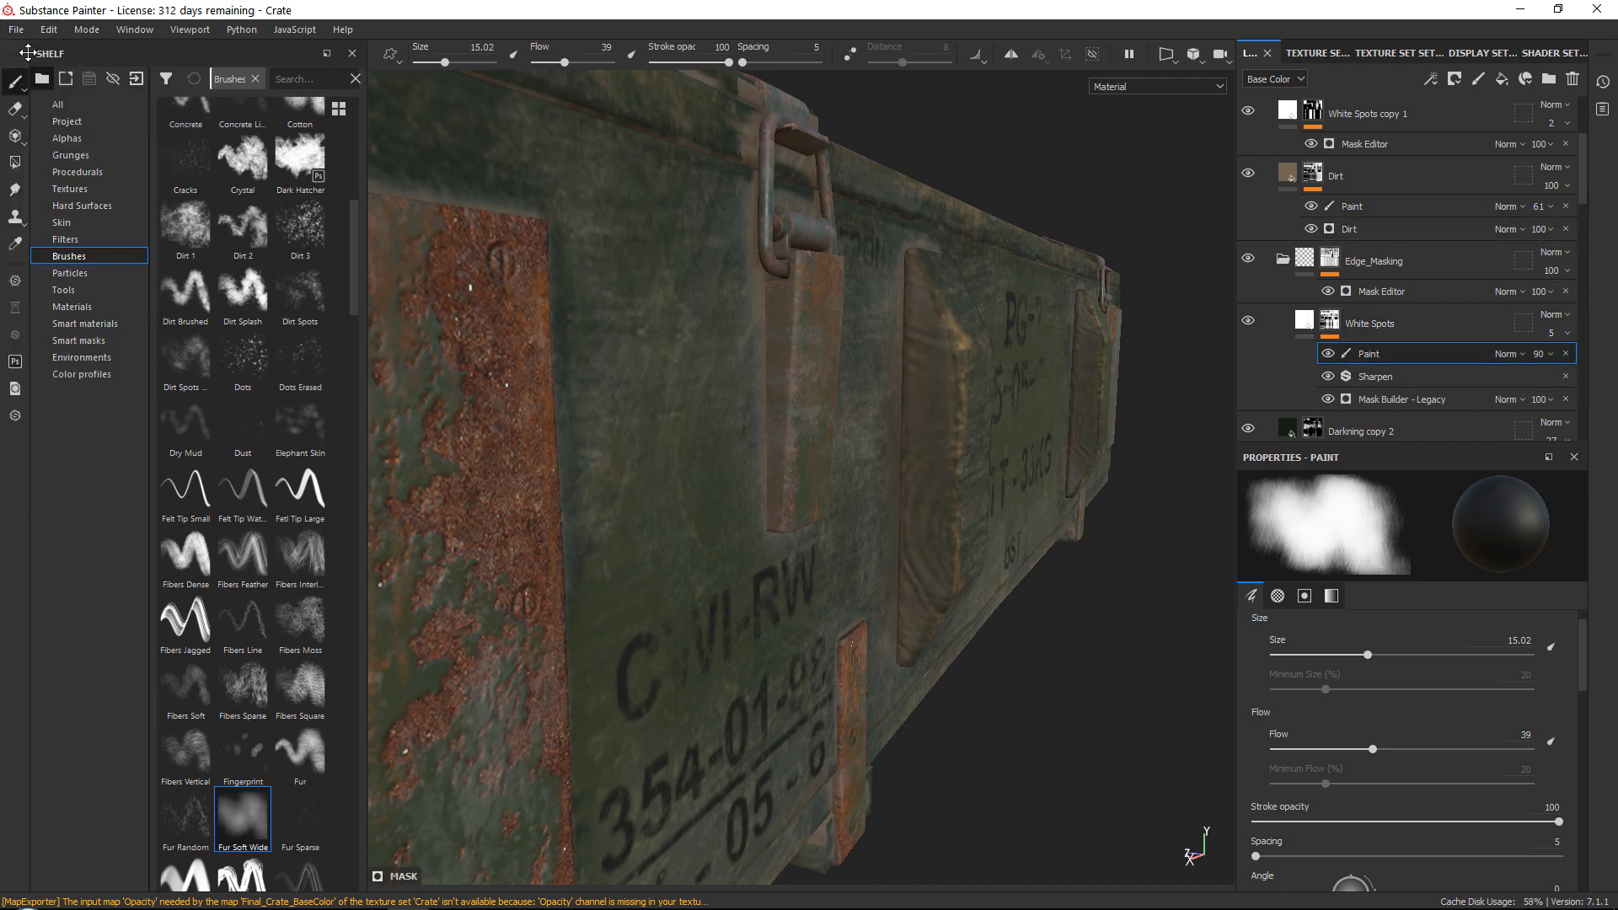
Re-export the crate's textures and switch to Marmoset Toolbag
click(15, 29)
click(68, 318)
click(1136, 720)
click(1210, 758)
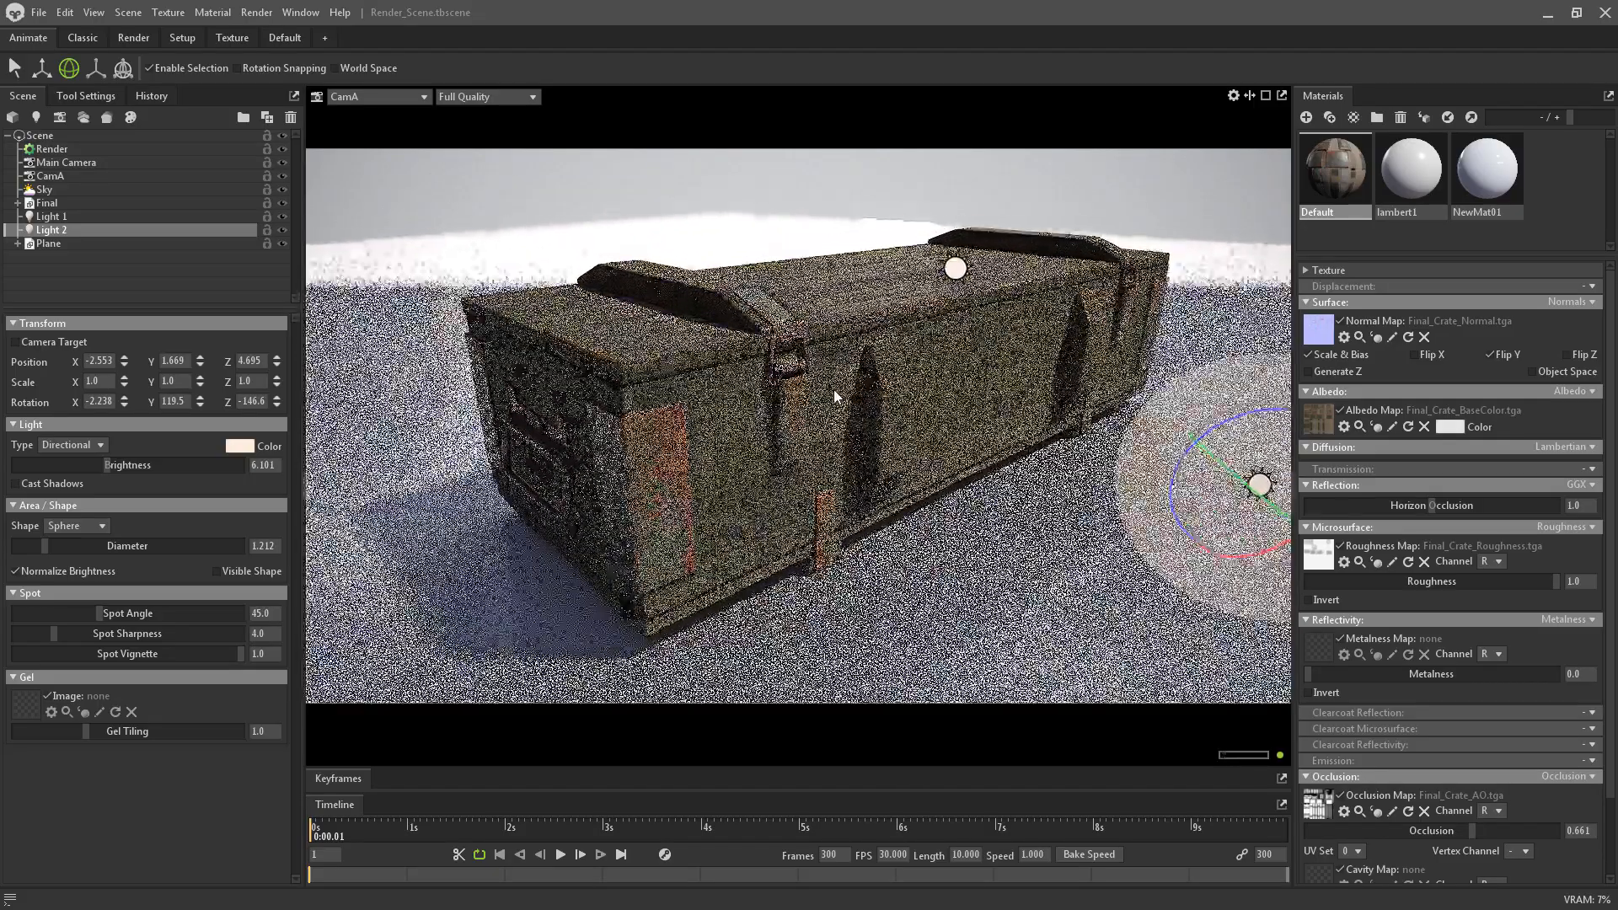
Adjust CamA's RGB tone curve by nudging its lower point up and pulling the upper point back to the diagonal
click(71, 176)
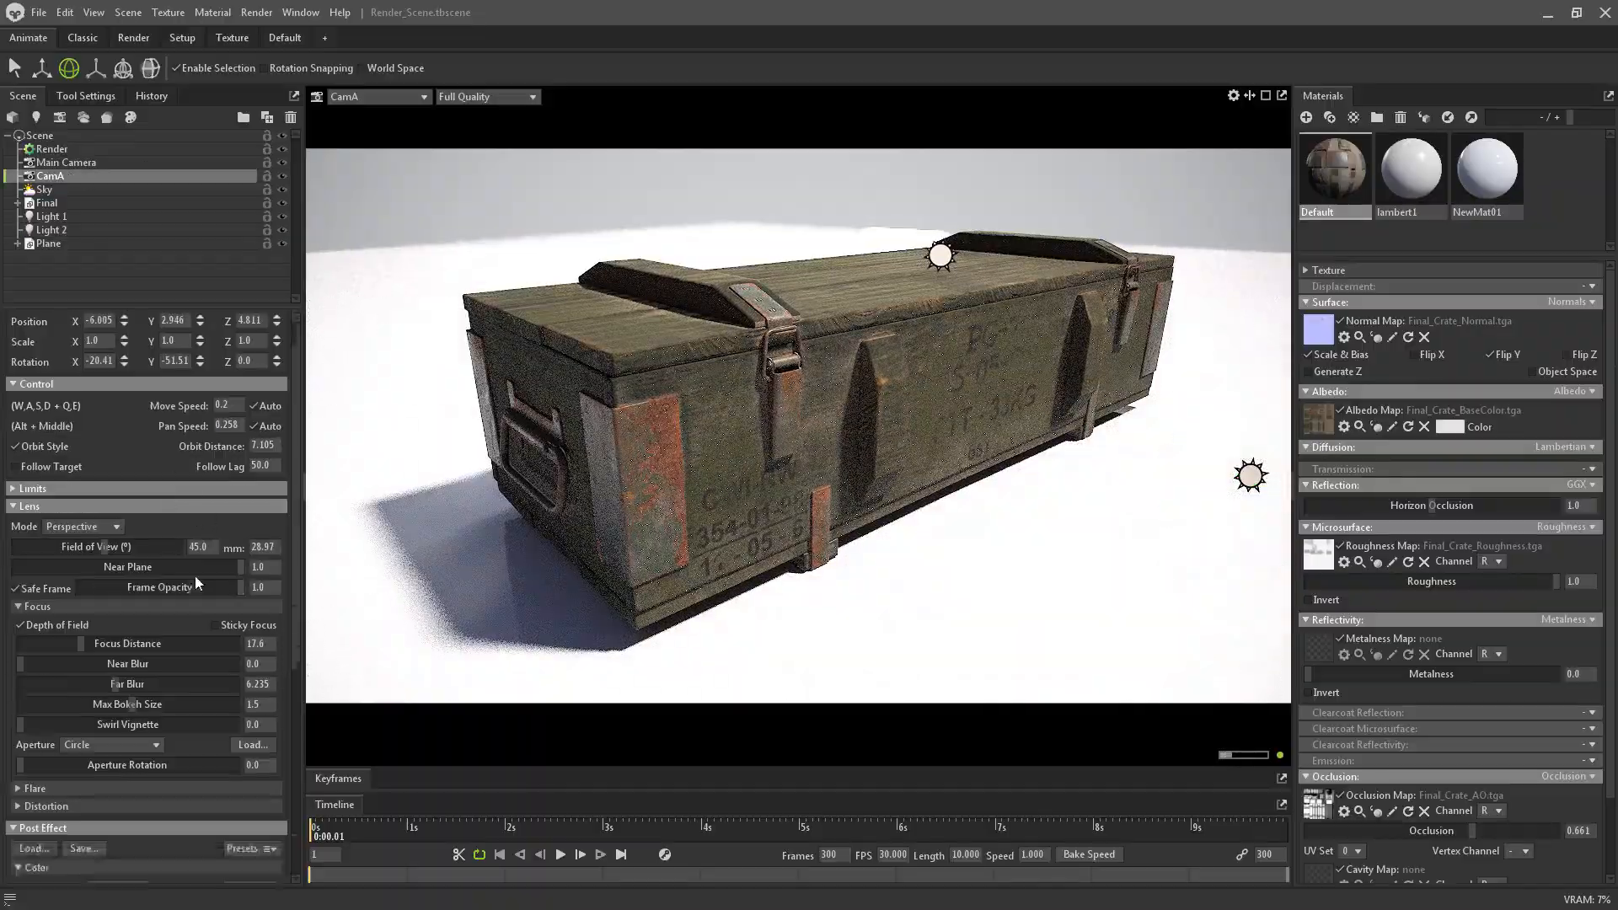
scroll(194, 574, down, 4)
click(249, 685)
drag(792, 318, 266, 389)
mouse_move(241, 580)
mouse_down()
mouse_move(233, 564)
mouse_move(242, 575)
mouse_up()
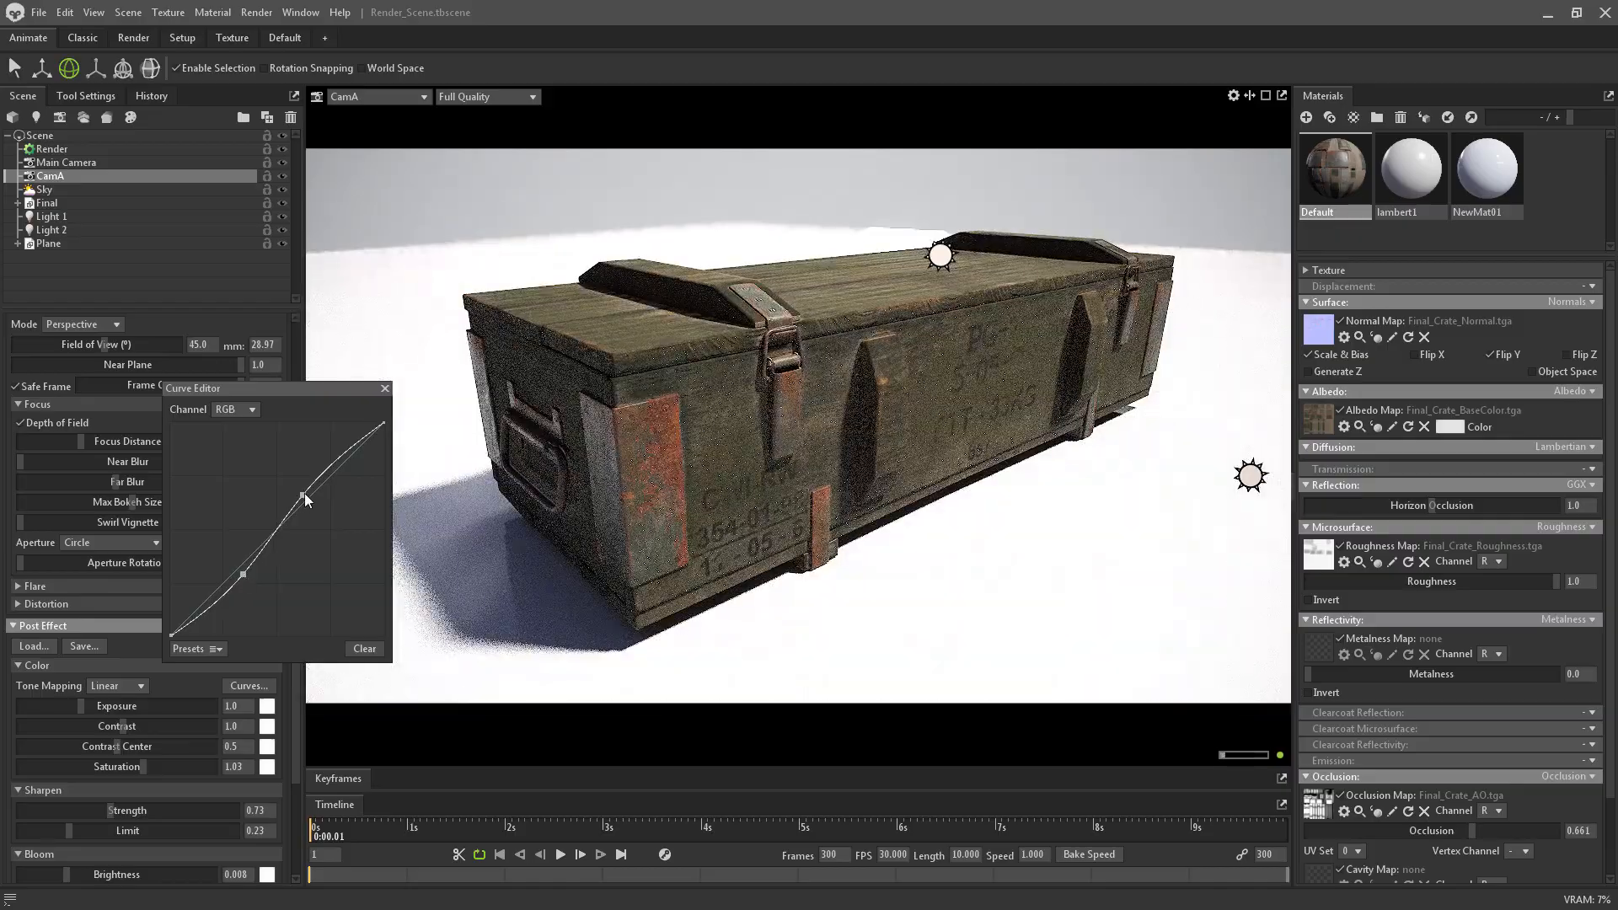
drag(305, 496, 315, 493)
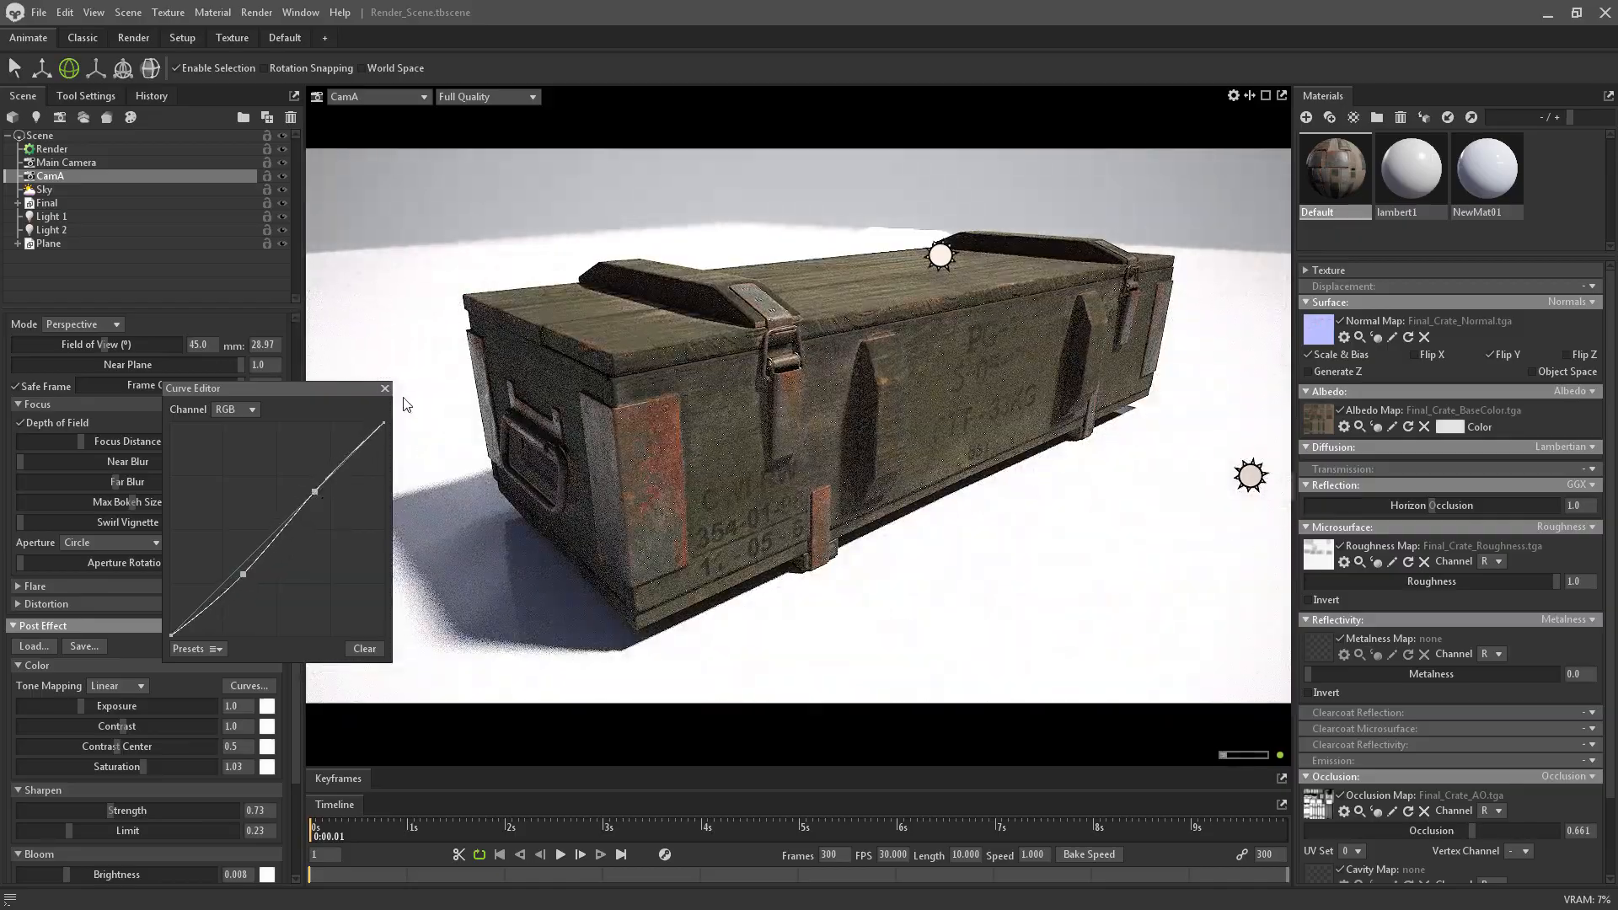
click(385, 388)
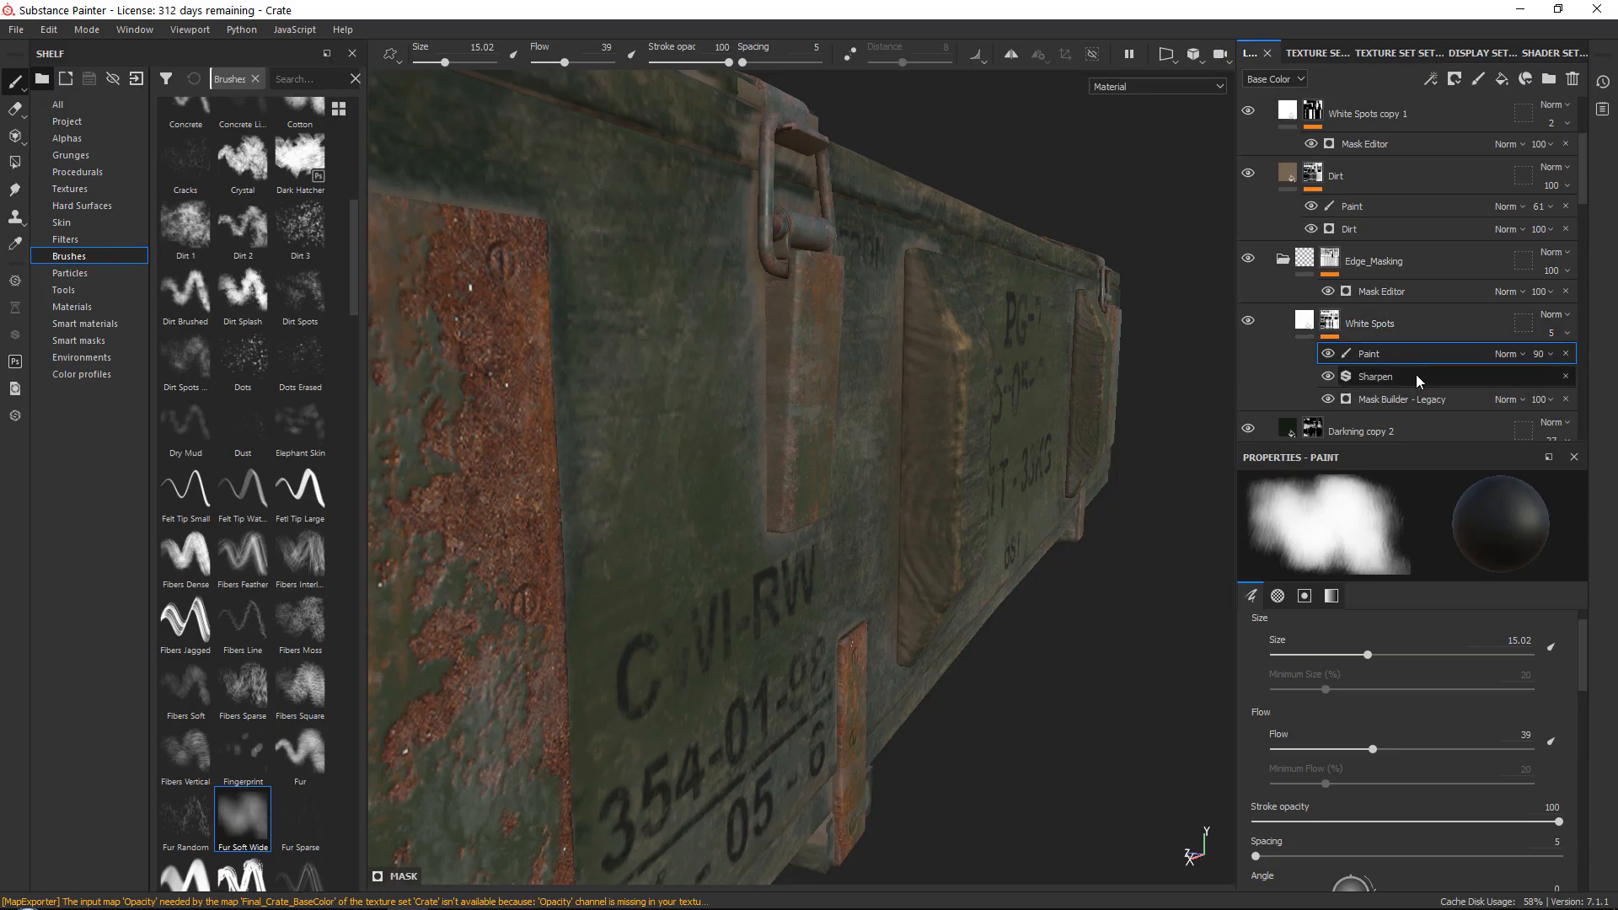
Switch to Substance Painter and set White Spots' opacity to 14, with its Mask Builder level at 0.57 and grunge at 0.33
click(1547, 354)
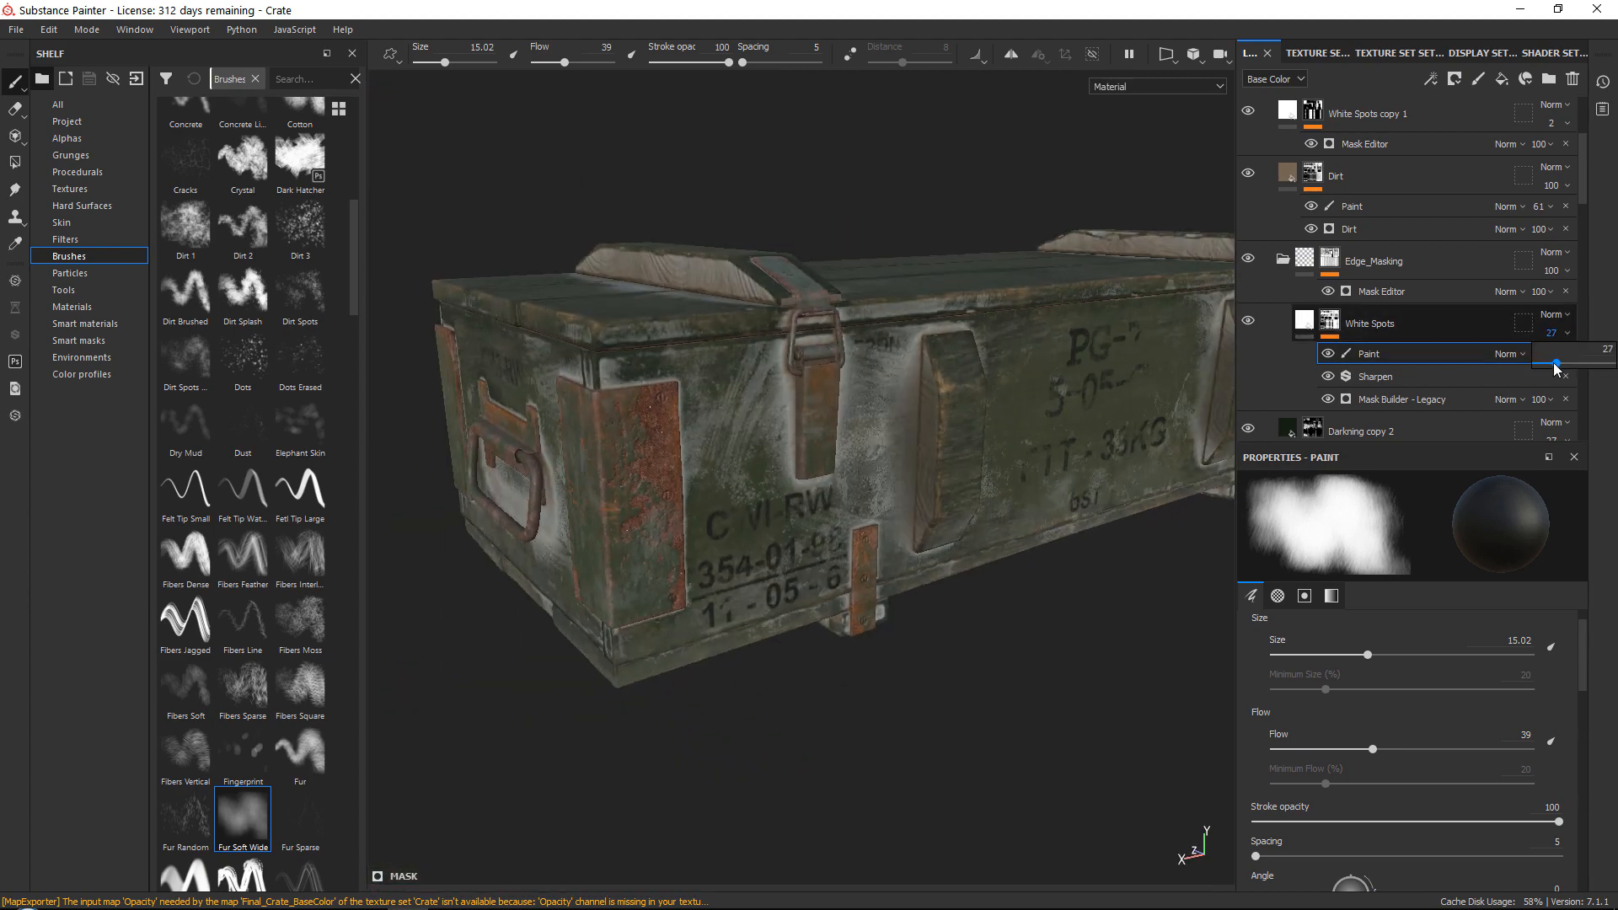
drag(1557, 366, 1545, 366)
click(1432, 400)
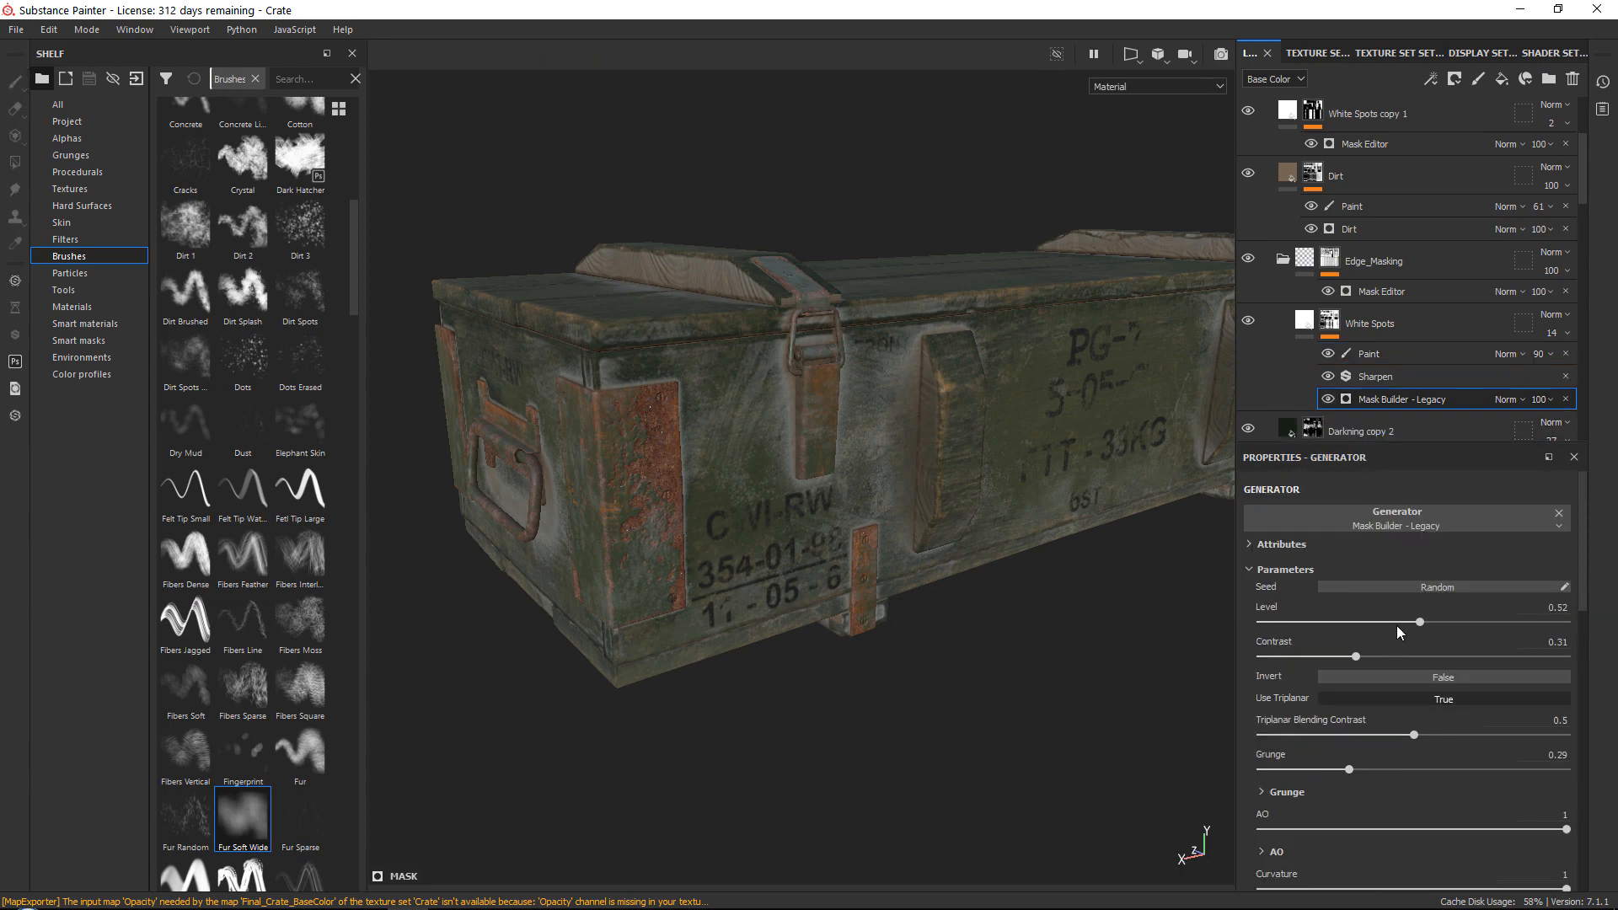
scroll(1349, 750, down, 1)
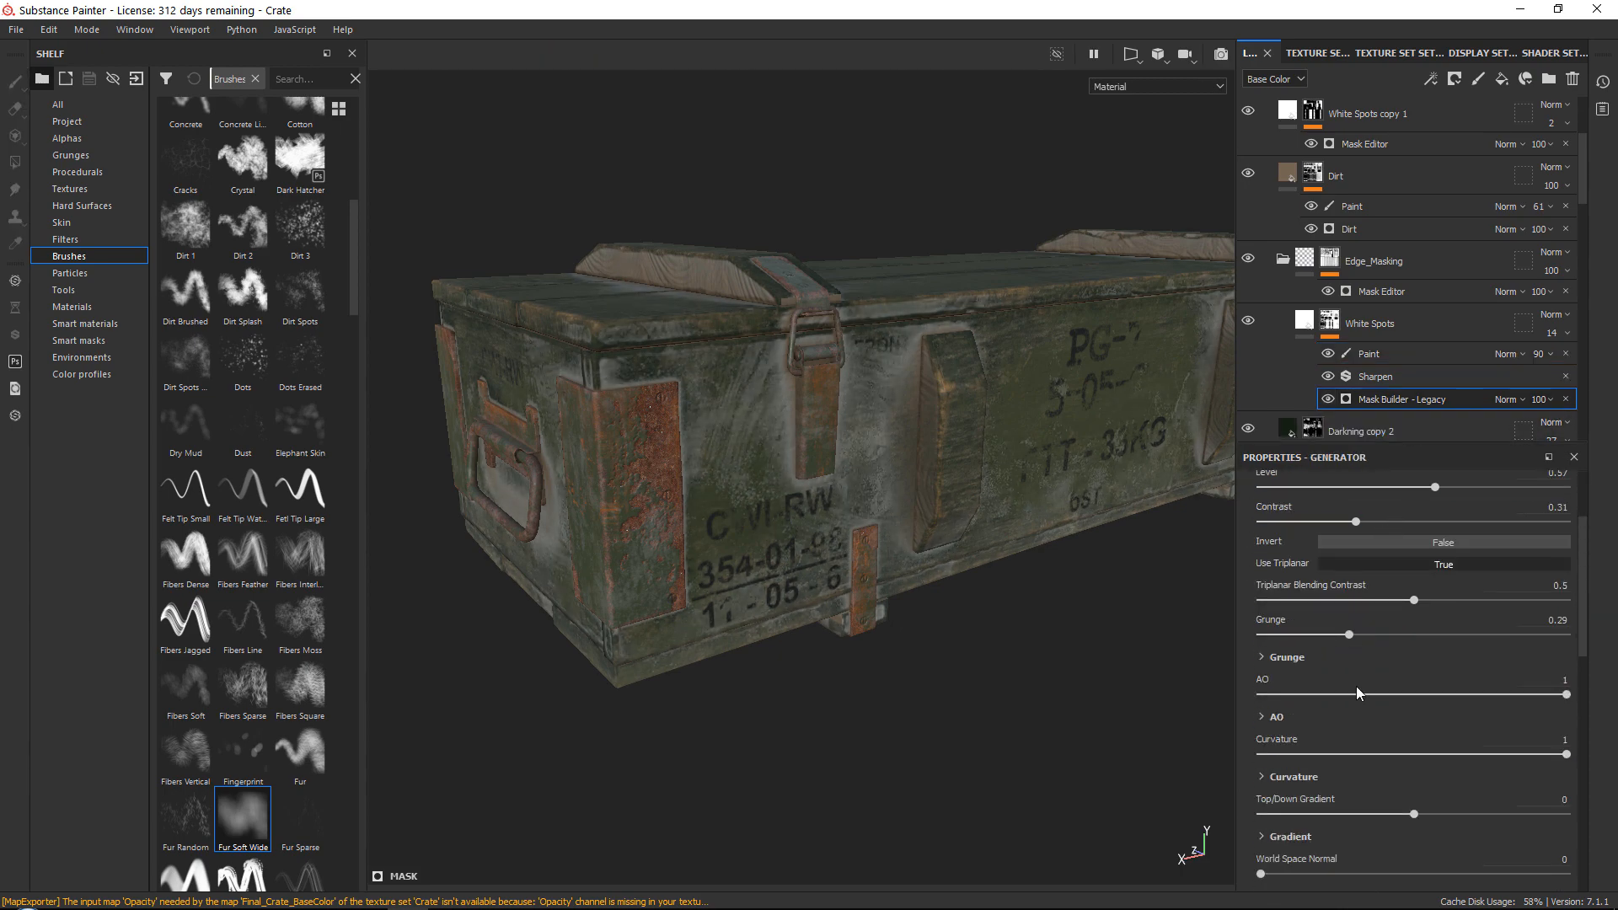
click(1355, 634)
drag(1367, 612, 1362, 628)
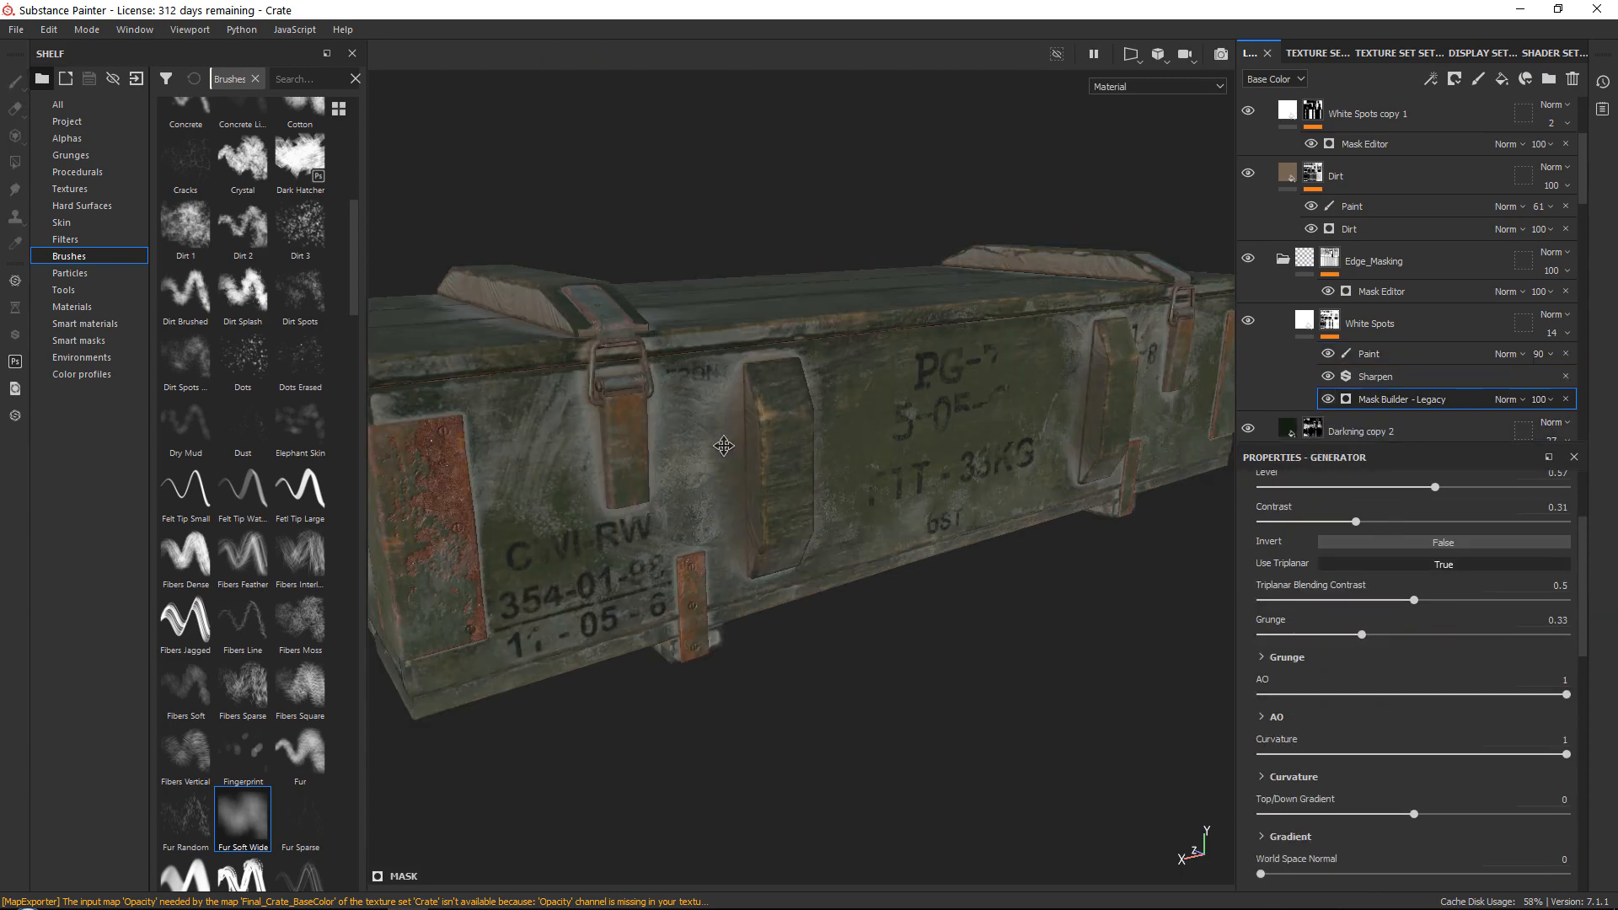
alt+drag(843, 421, 978, 459)
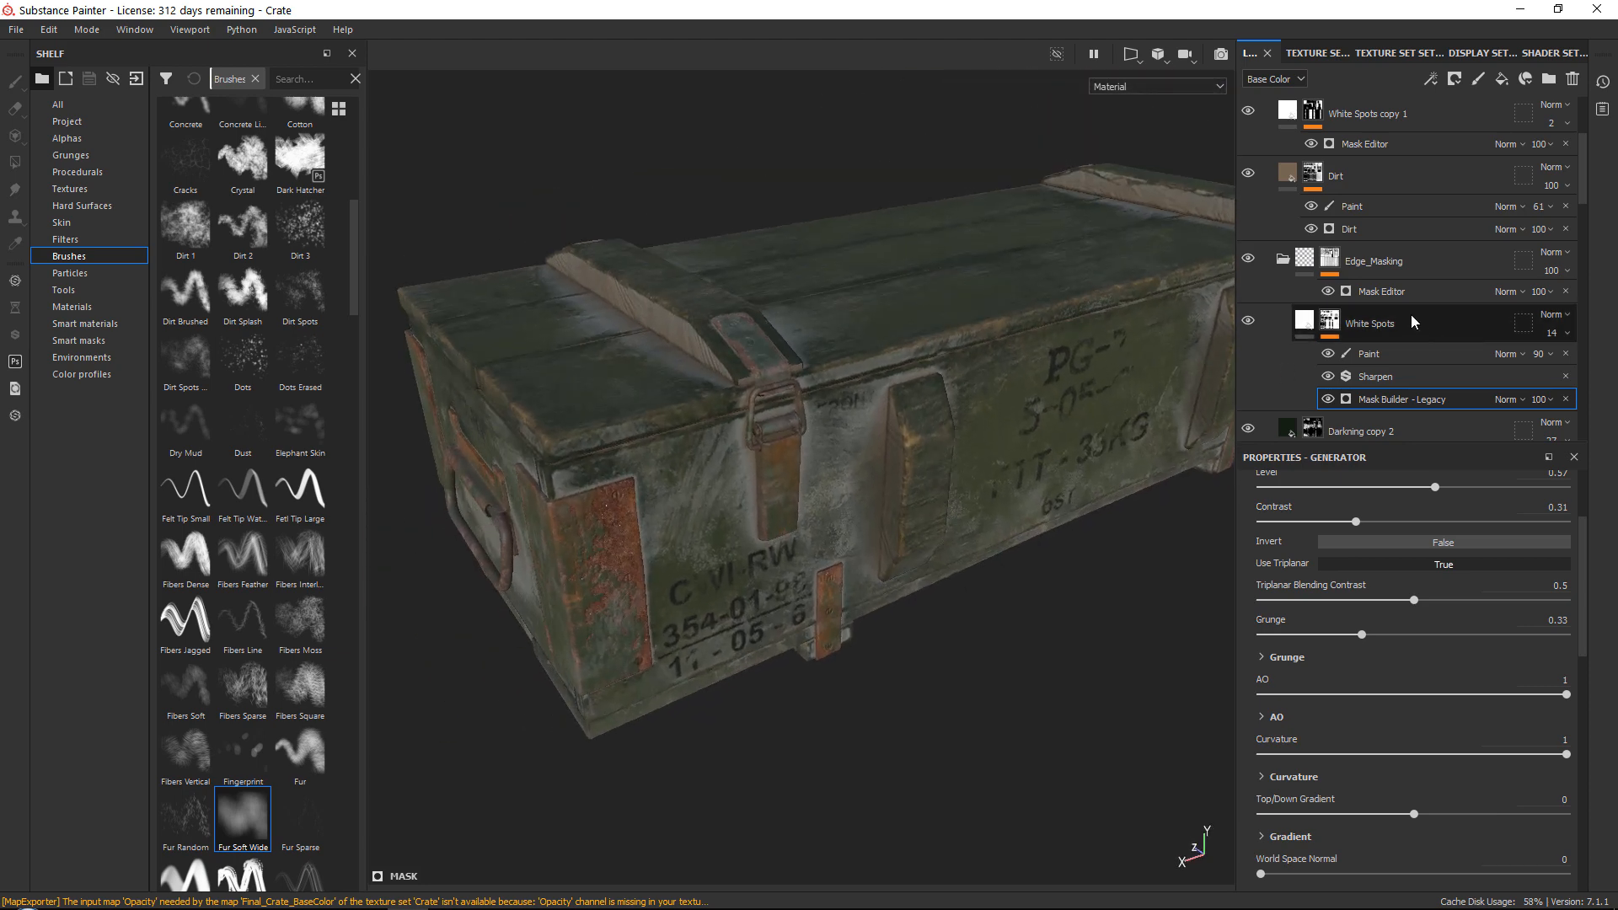
Inspect the Sawn_Normal layer's mask with a black Polygon Fill, checking the wireframe around the crate's lid, straps and latches
scroll(1365, 329, down, 3)
click(1523, 382)
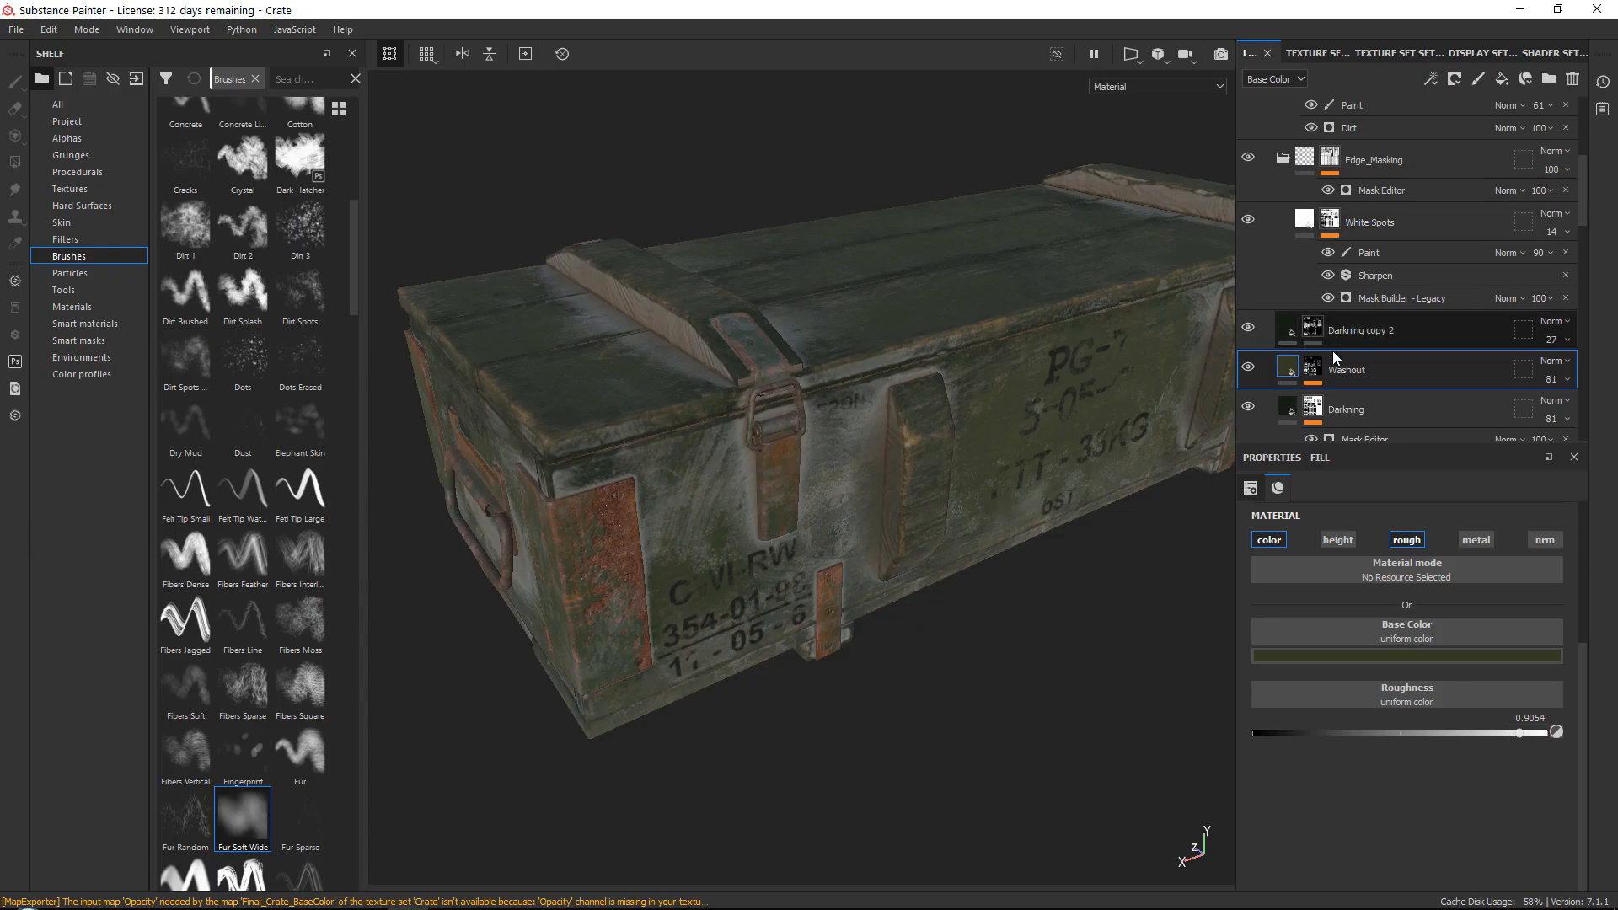
scroll(1382, 278, down, 3)
click(1321, 305)
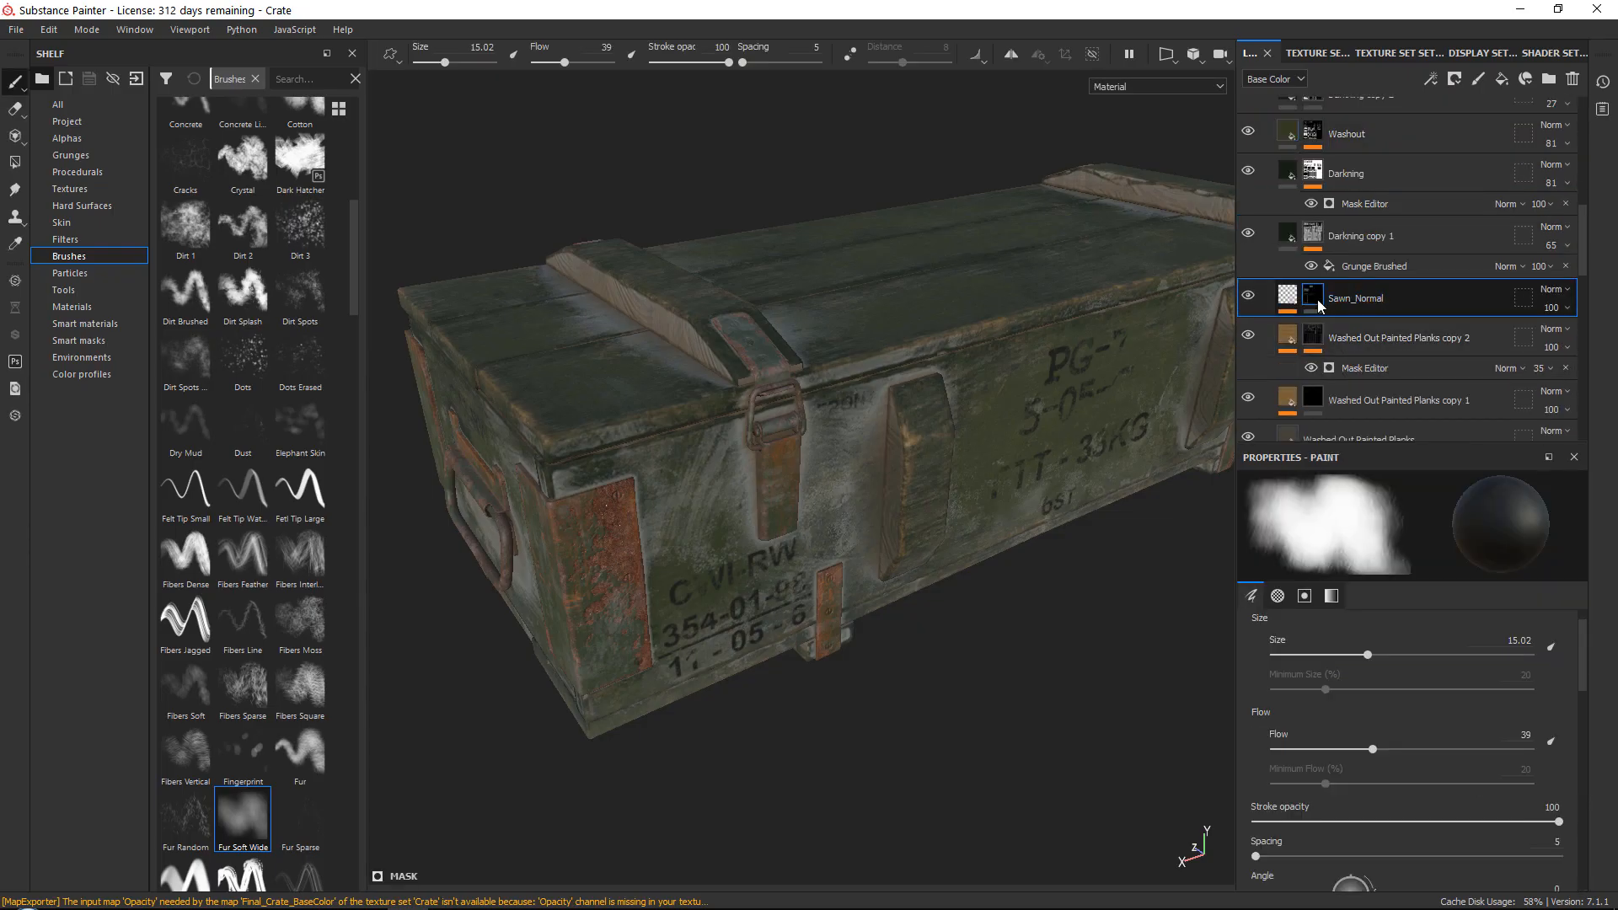
key(4)
scroll(884, 515, up, 5)
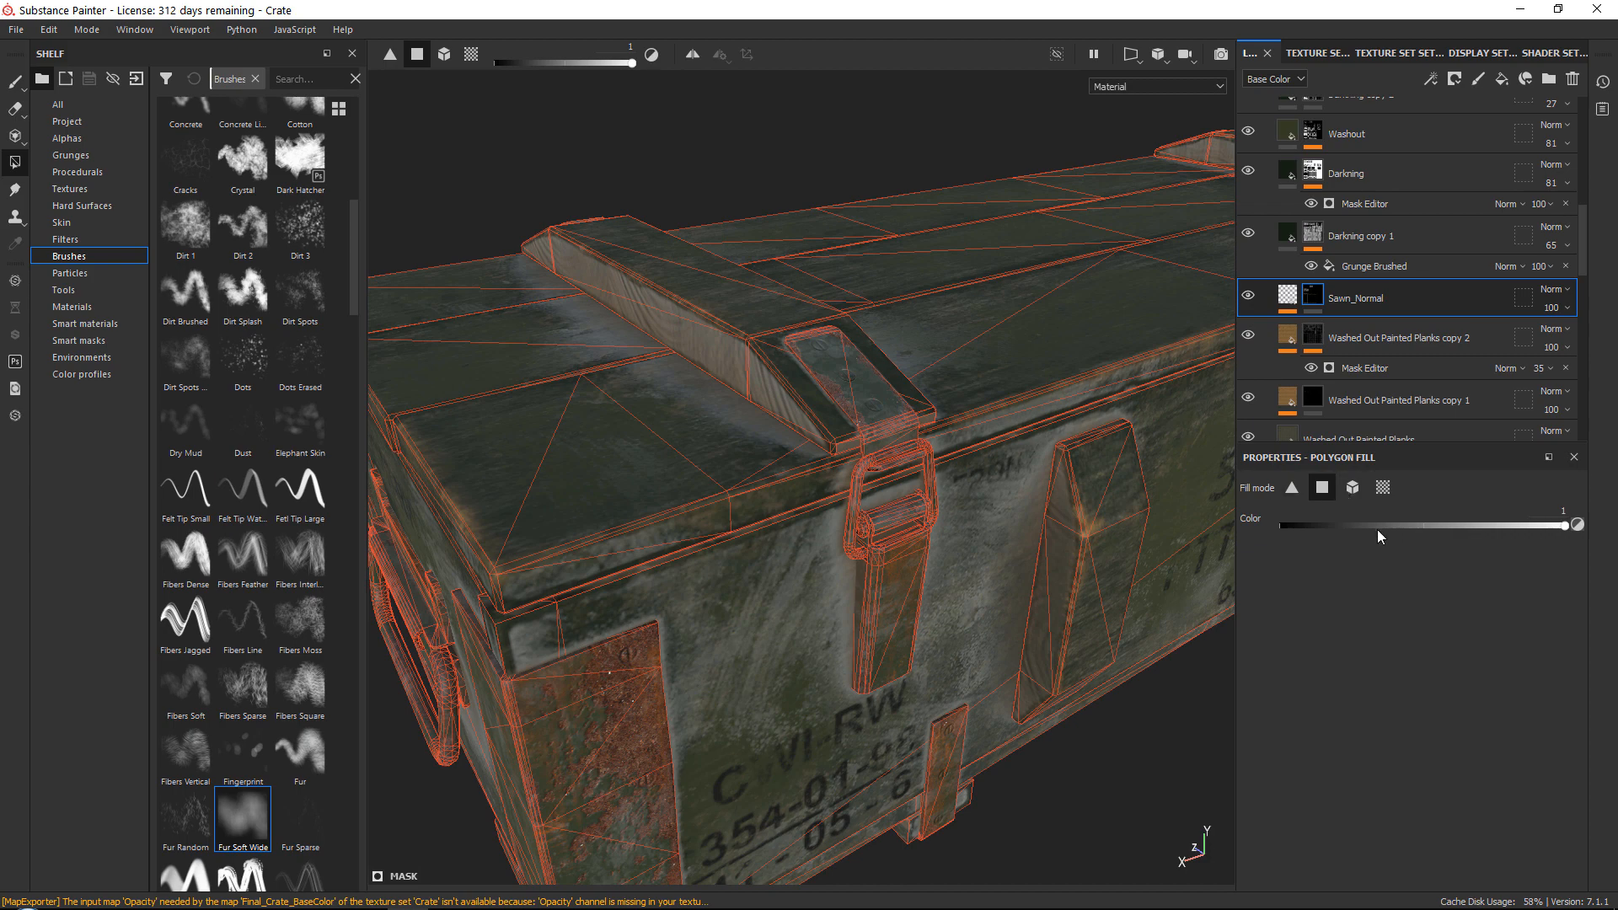
alt+drag(774, 515, 694, 370)
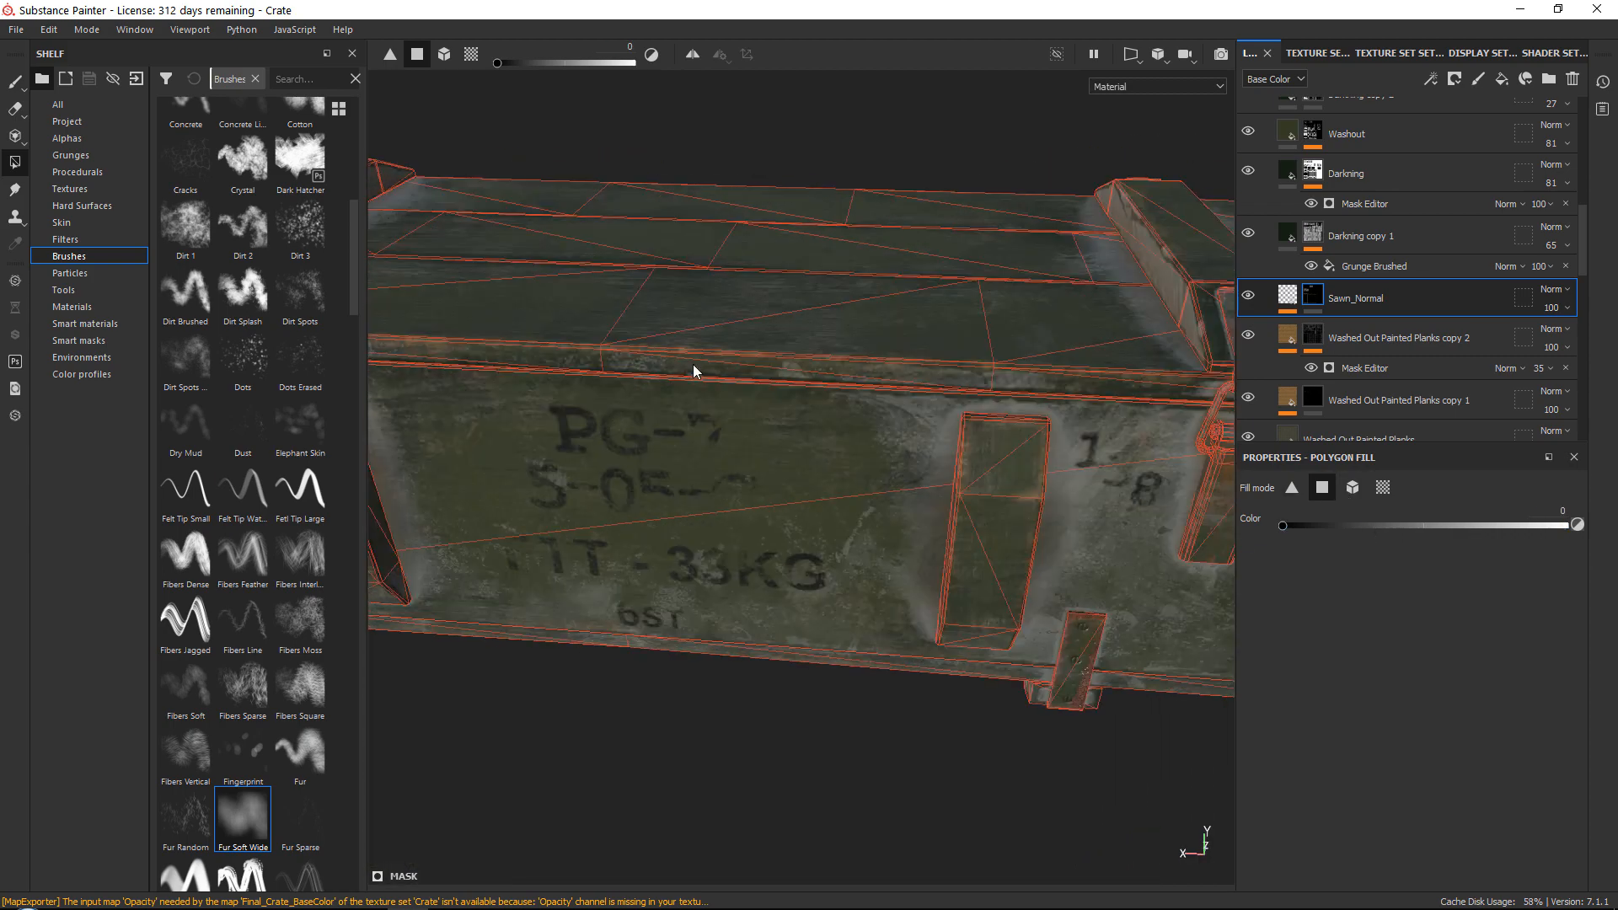
alt+drag(832, 373, 799, 382)
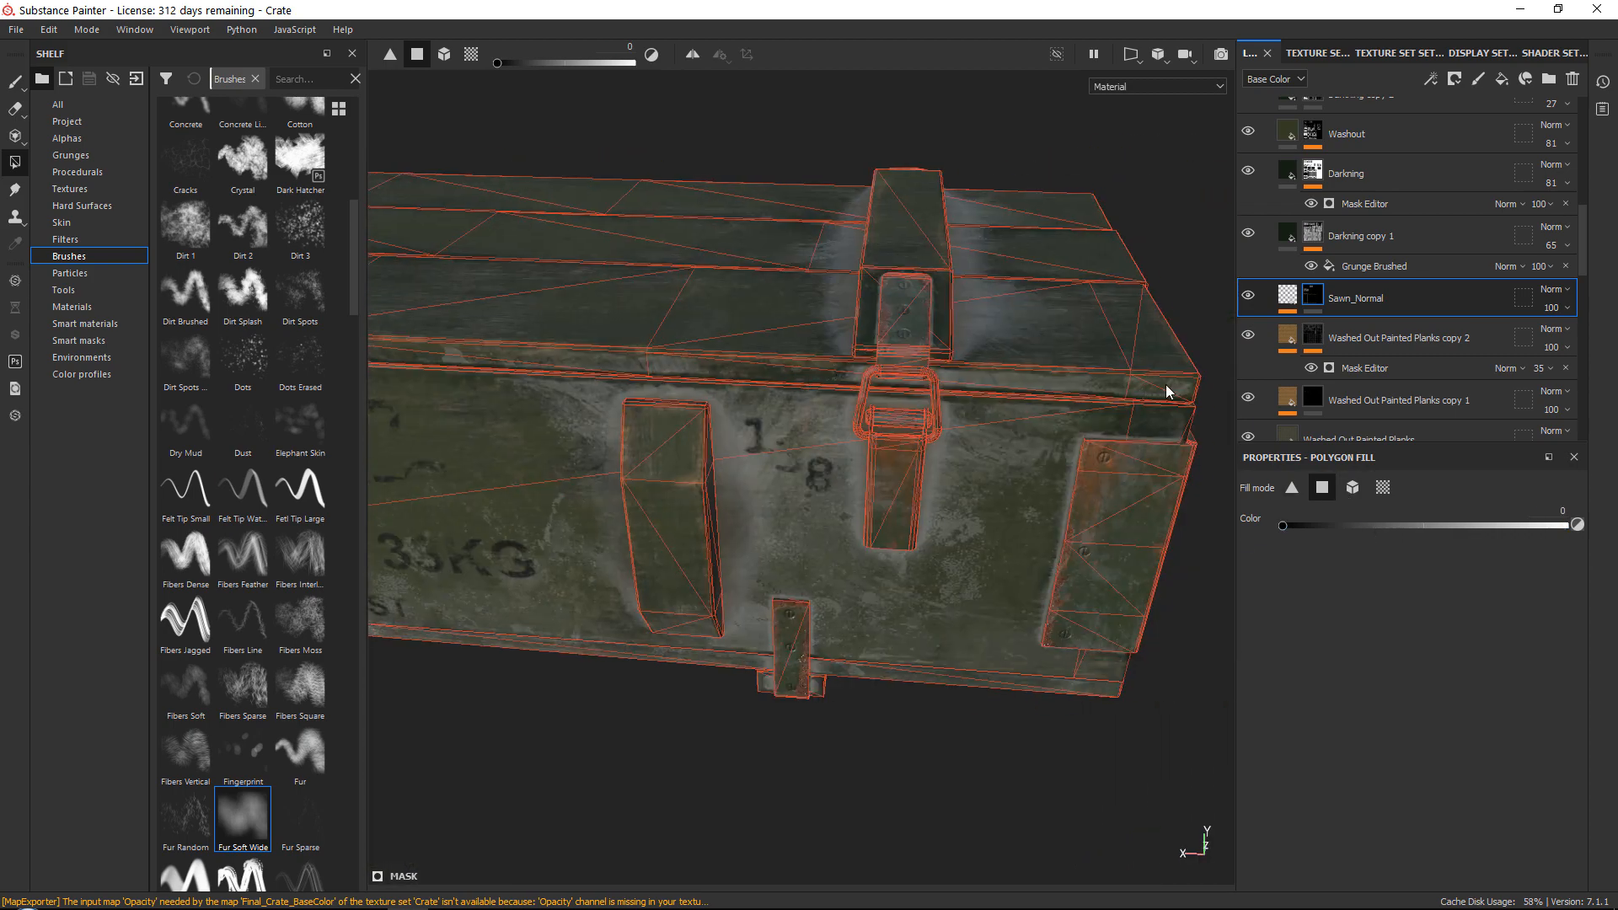
click(15, 83)
scroll(831, 101, down, 3)
mouse_move(831, 109)
alt+mouse_down()
mouse_move(981, 539)
mouse_move(981, 504)
mouse_move(843, 472)
alt+mouse_up()
scroll(986, 548, up, 3)
scroll(843, 472, down, 2)
Switch to Windows Photo Viewer and look through the reference images of weathered wooden crates
key(alt+Tab)
key(Right)
key(Right)
key(Right)
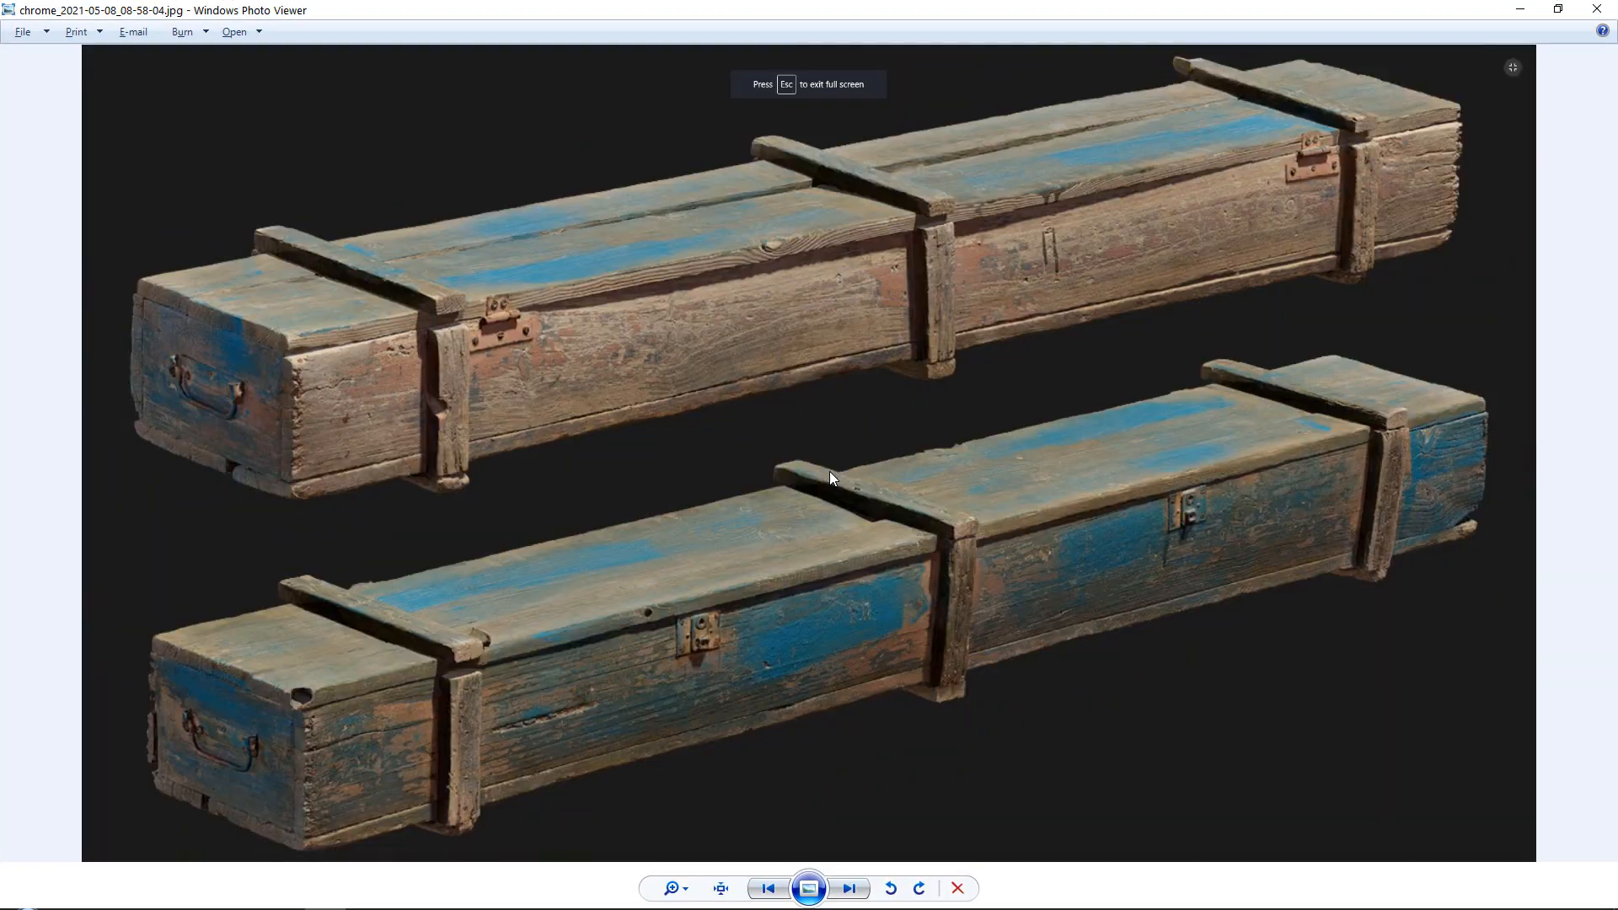
key(Right)
key(Right)
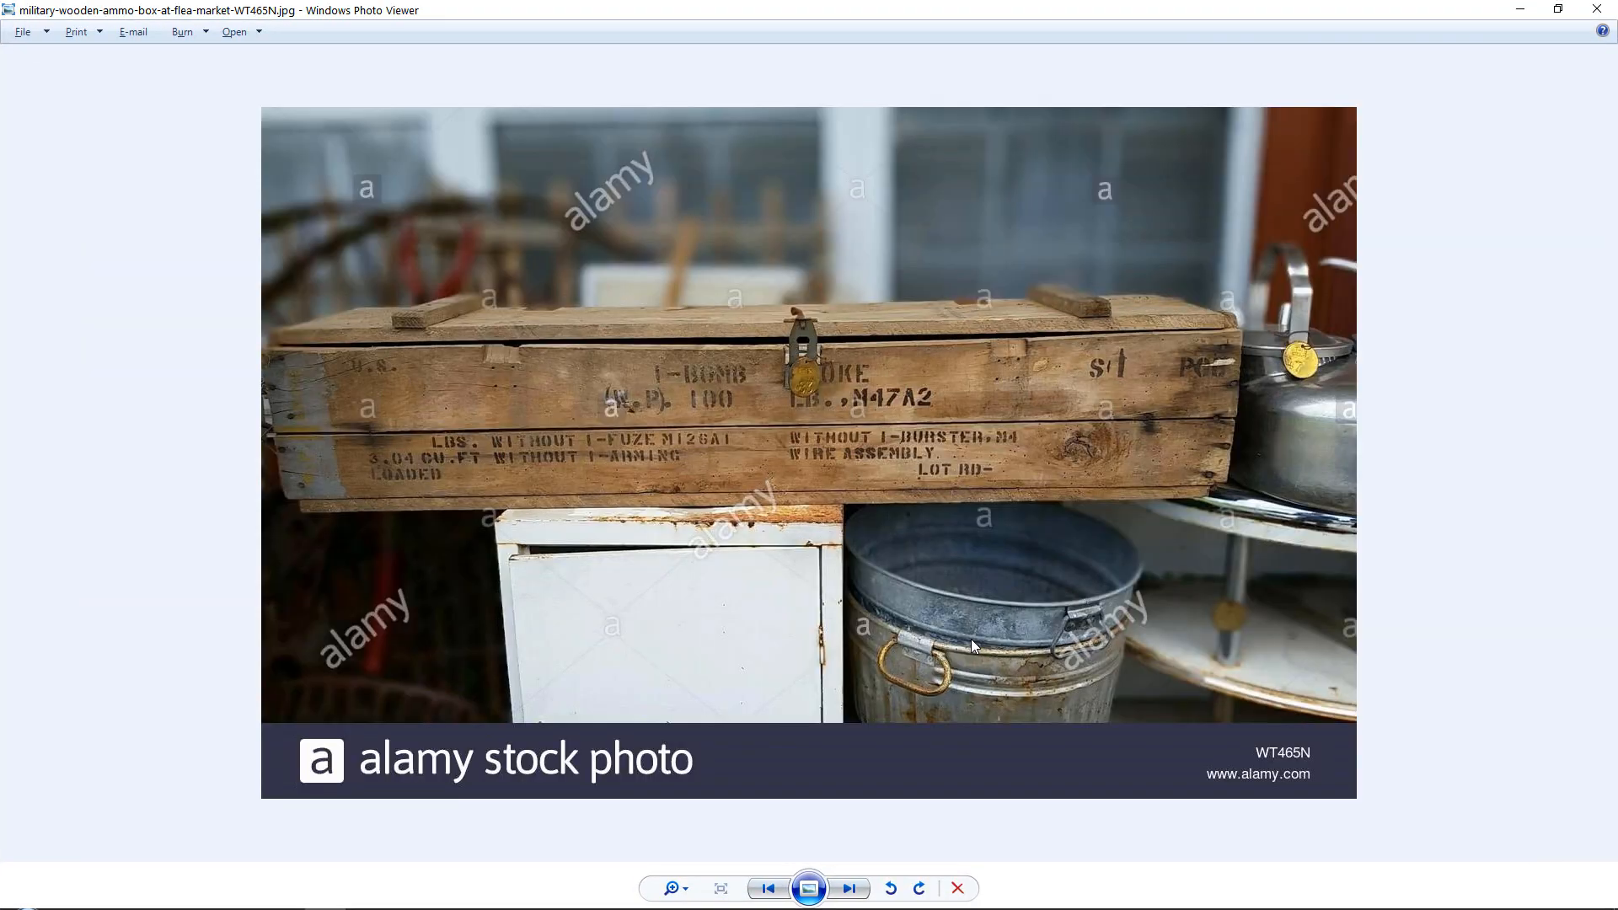
Switch back to Substance Painter and set the roughness of the Darkning layer above Custom_Rust_A to about 0.14
key(alt+Tab)
scroll(731, 367, up, 3)
alt+drag(732, 368, 851, 607)
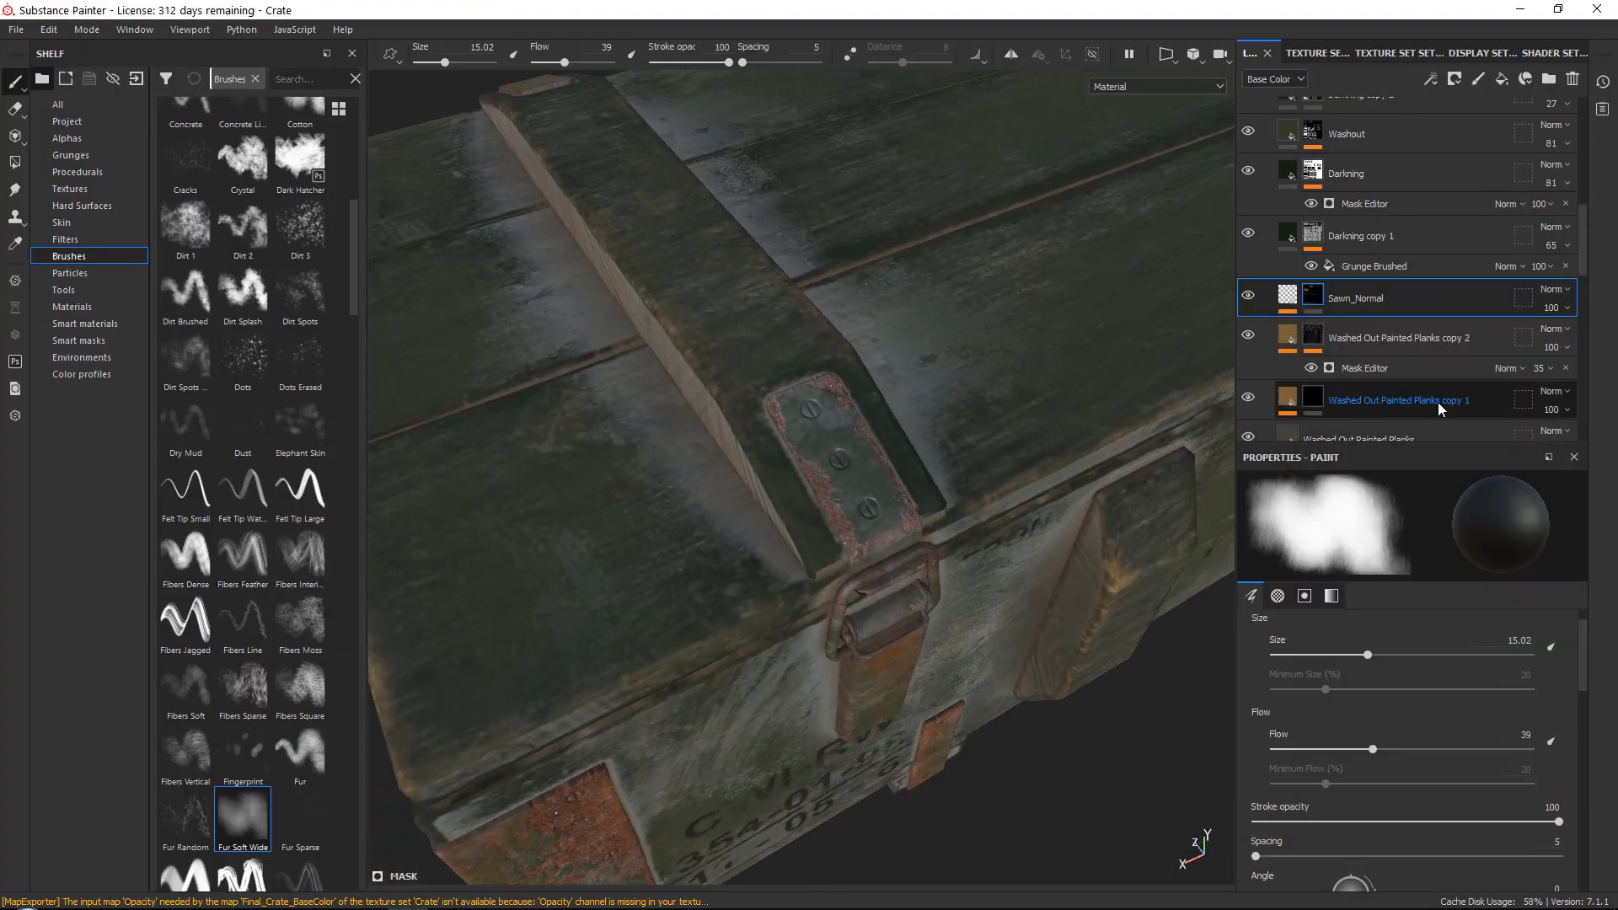
scroll(1382, 363, down, 5)
click(1395, 337)
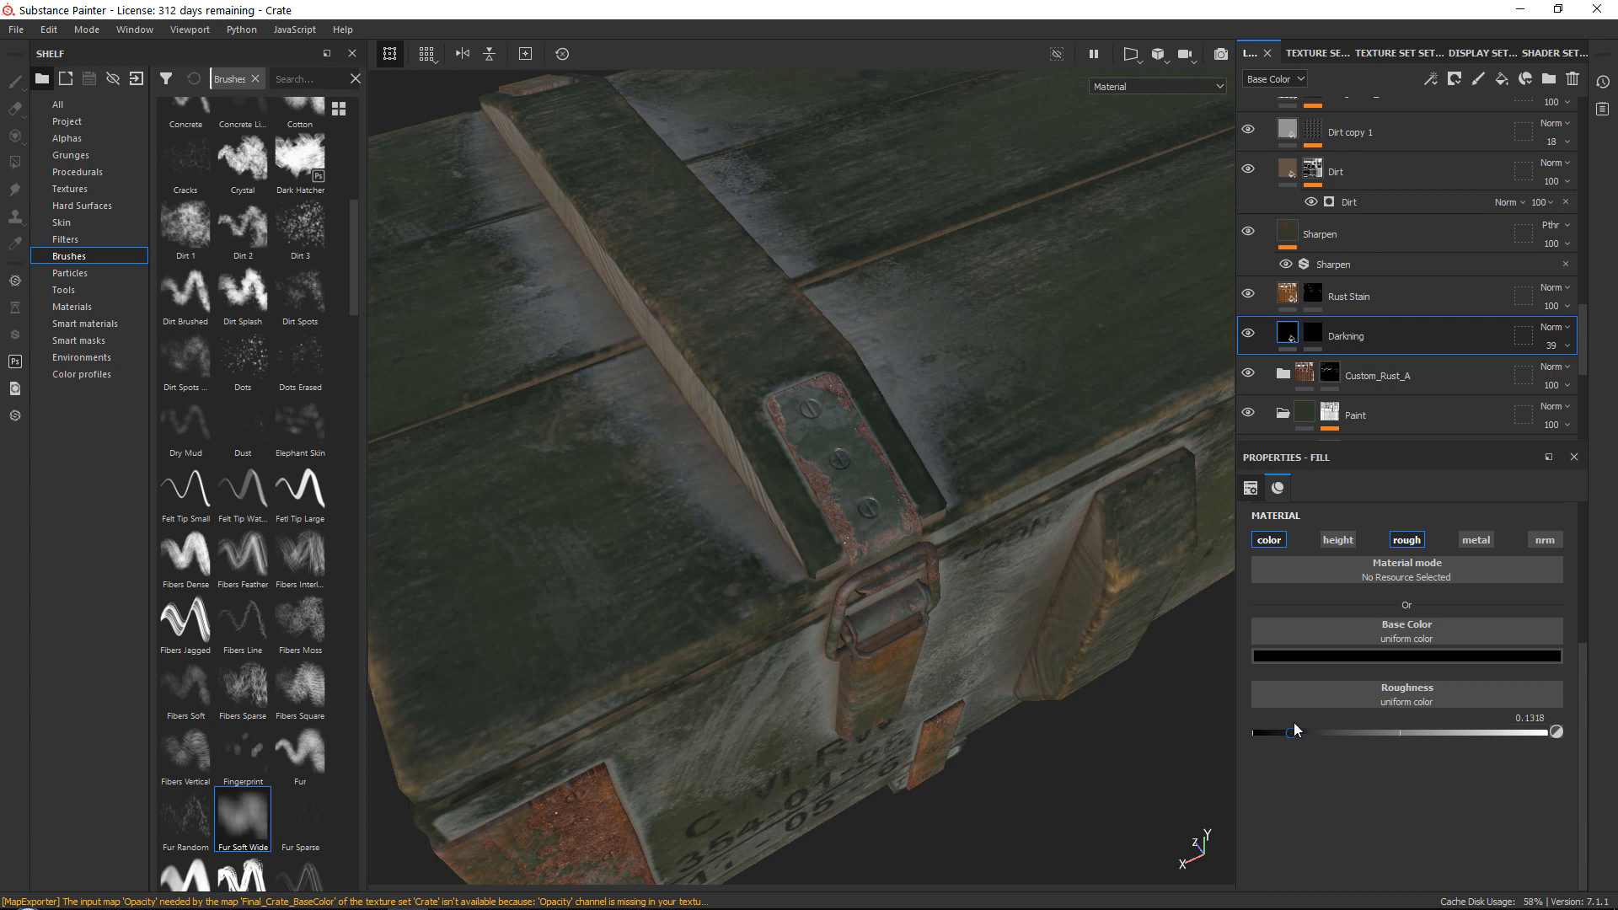
scroll(881, 653, down, 10)
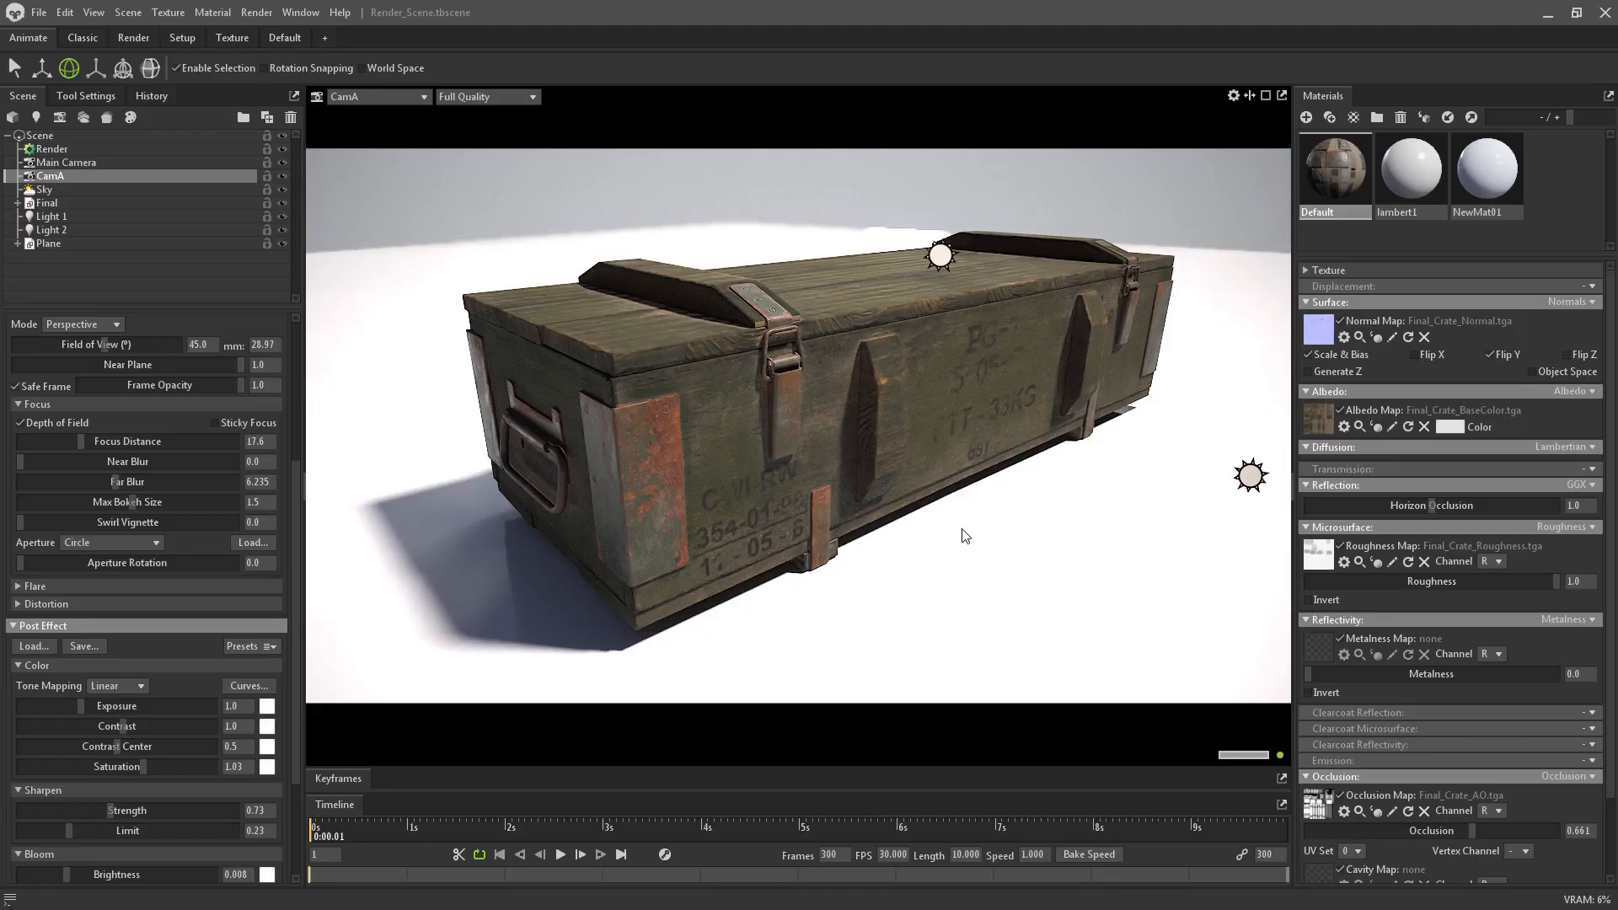
Switch to Marmoset Toolbag and set CamA's post-effect saturation to 0.98
drag(742, 509, 831, 451)
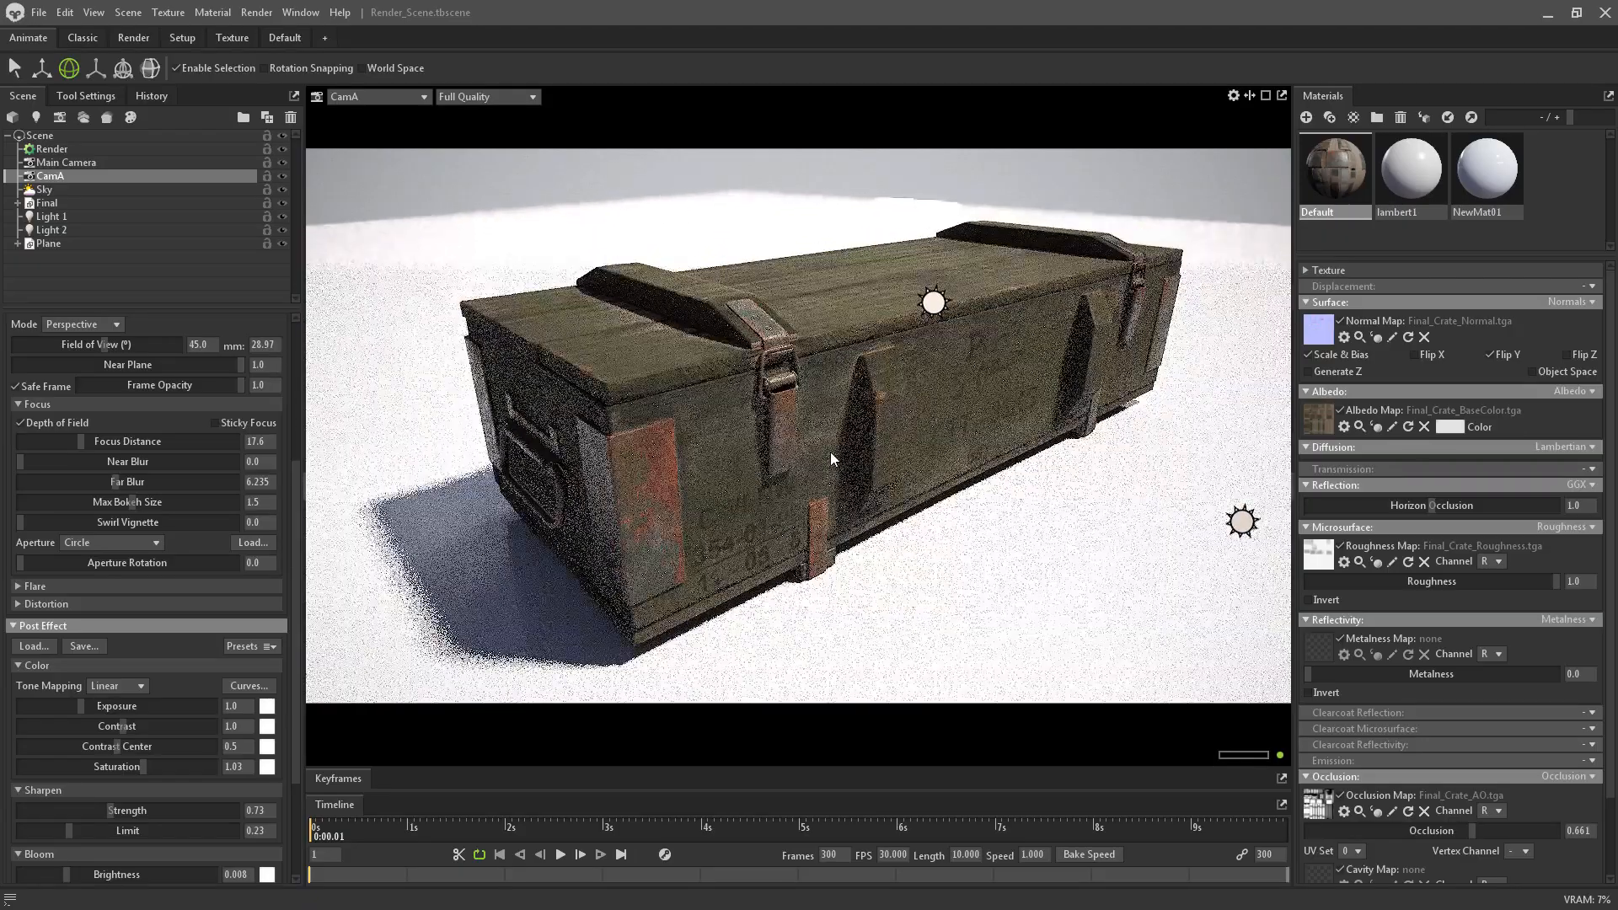
drag(145, 772, 137, 768)
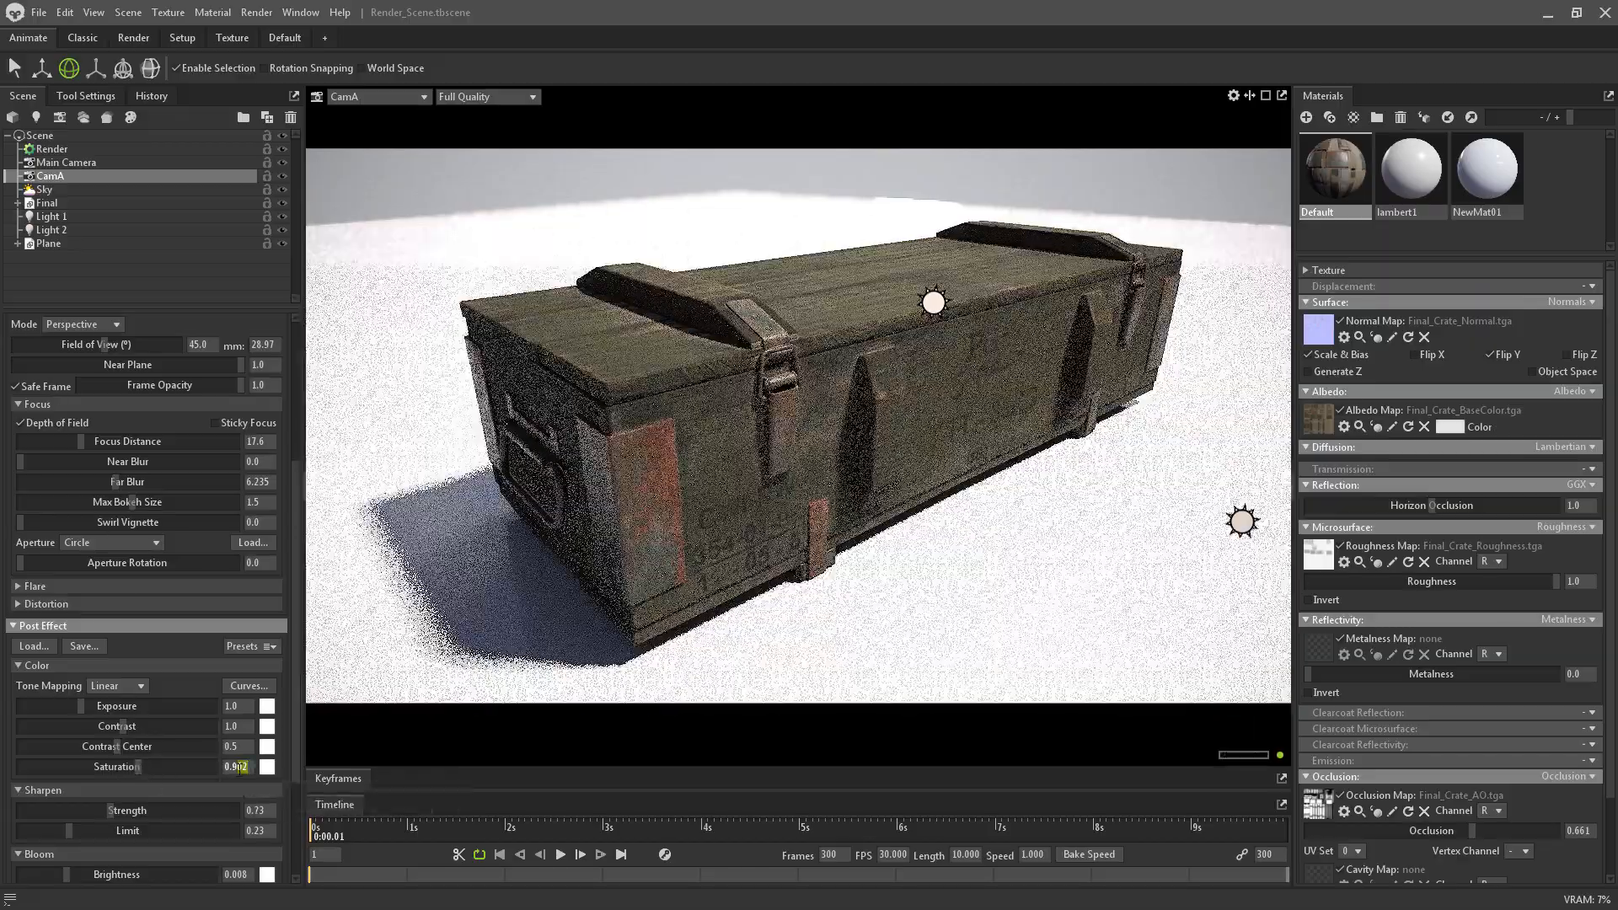
text(8)
key(Return)
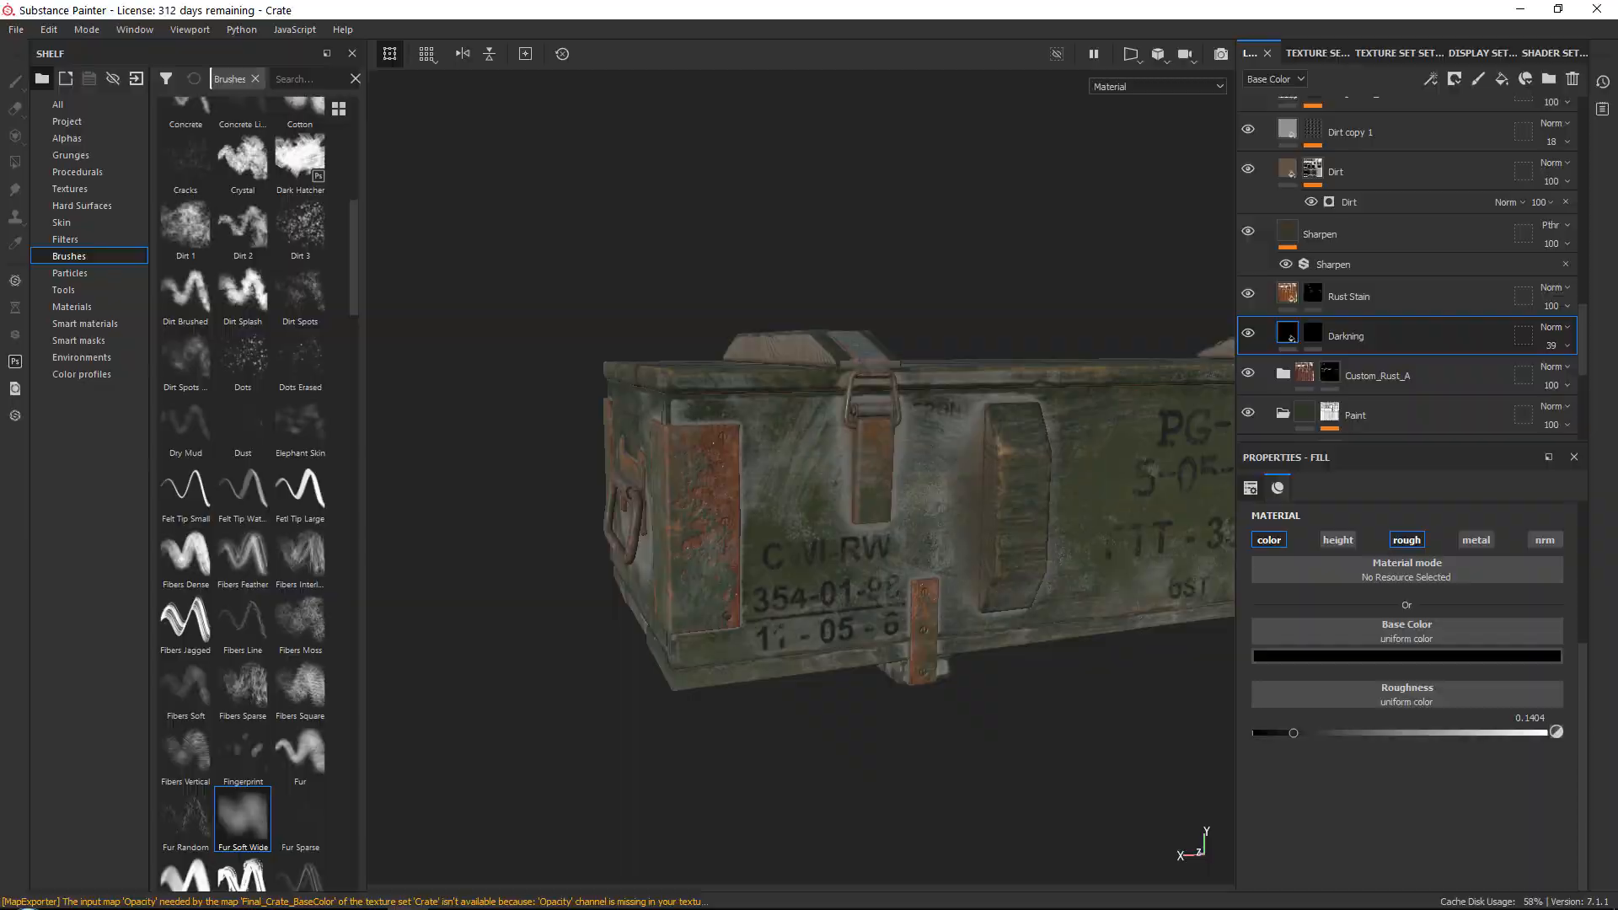
Return to Substance Painter, collapse the Wood group and add a fill layer named Overall_Color_Balance above it
alt+drag(986, 402, 772, 565)
scroll(1398, 250, up, 14)
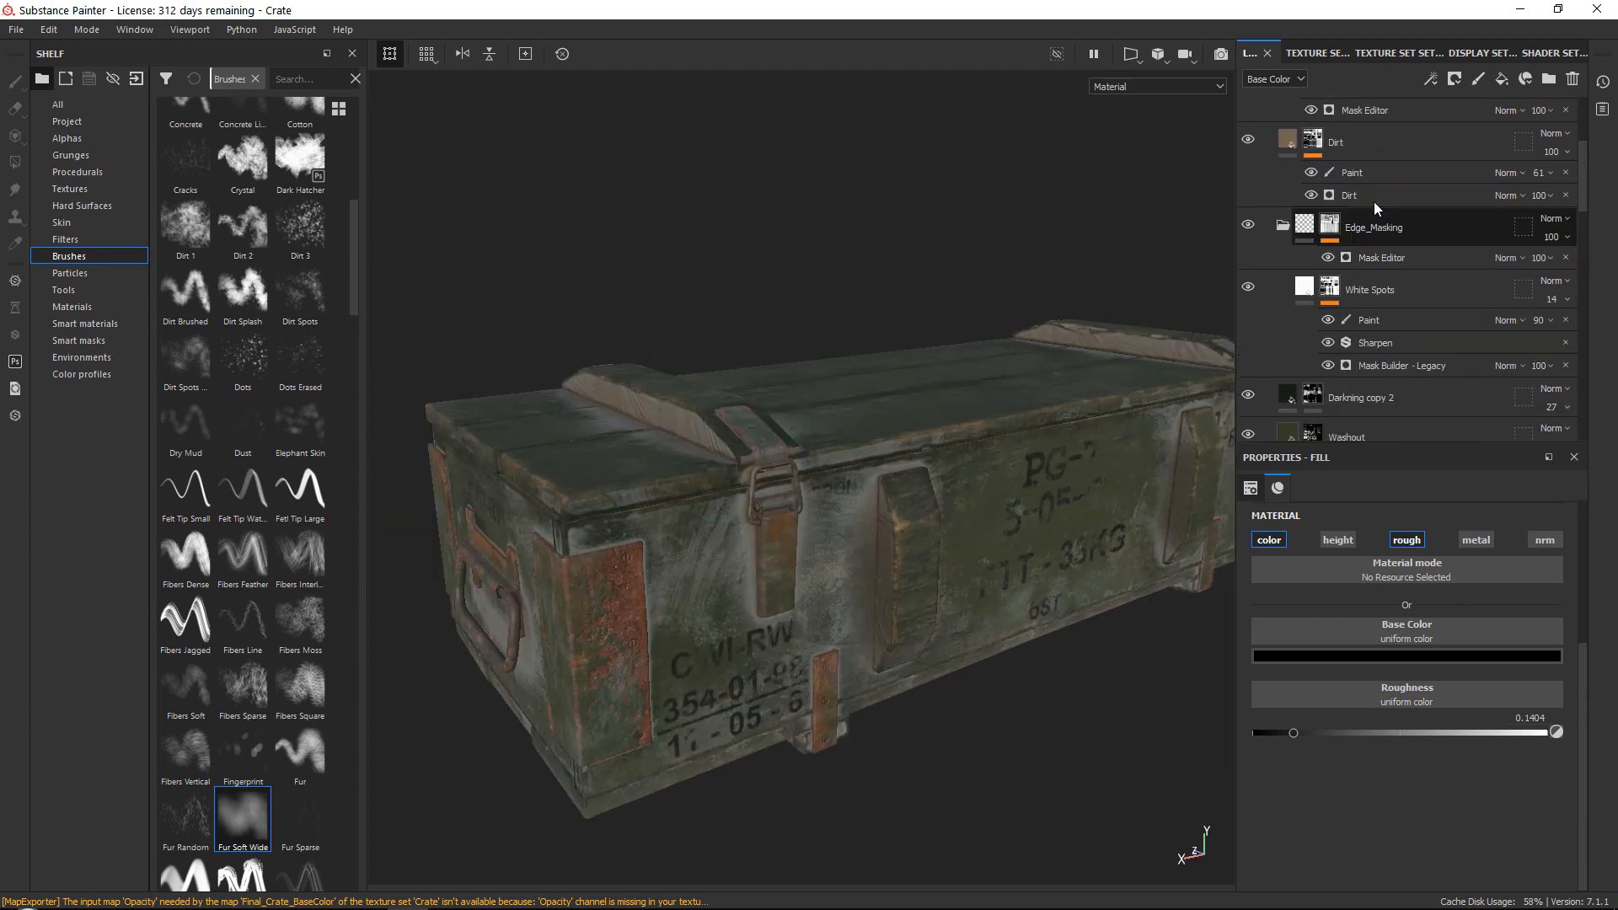
click(1267, 155)
click(1419, 157)
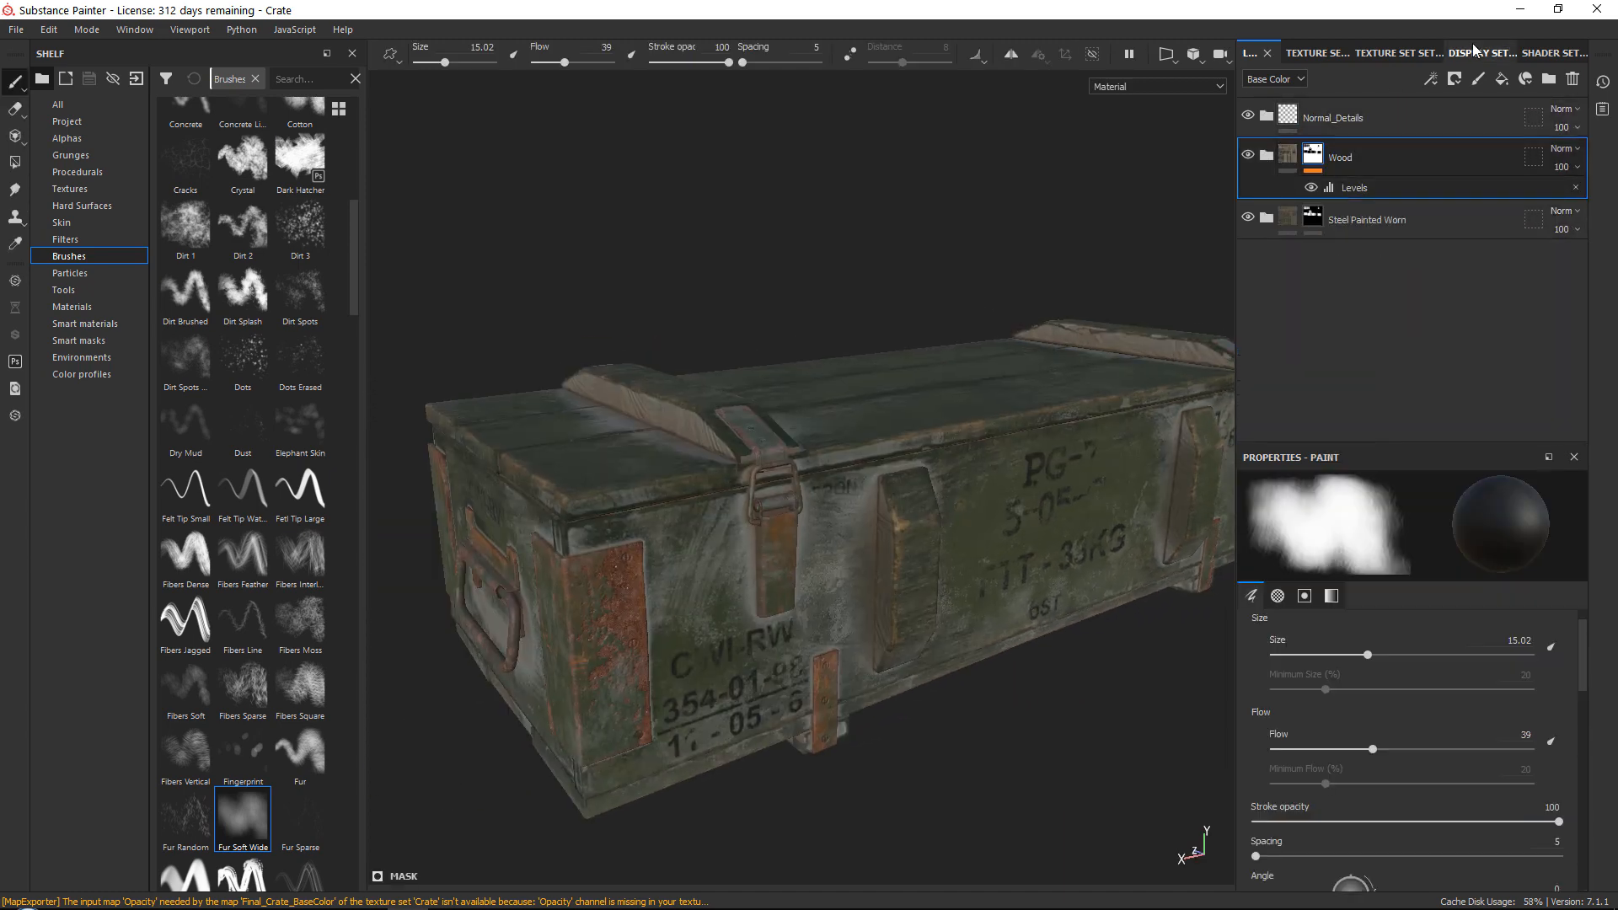
click(1508, 81)
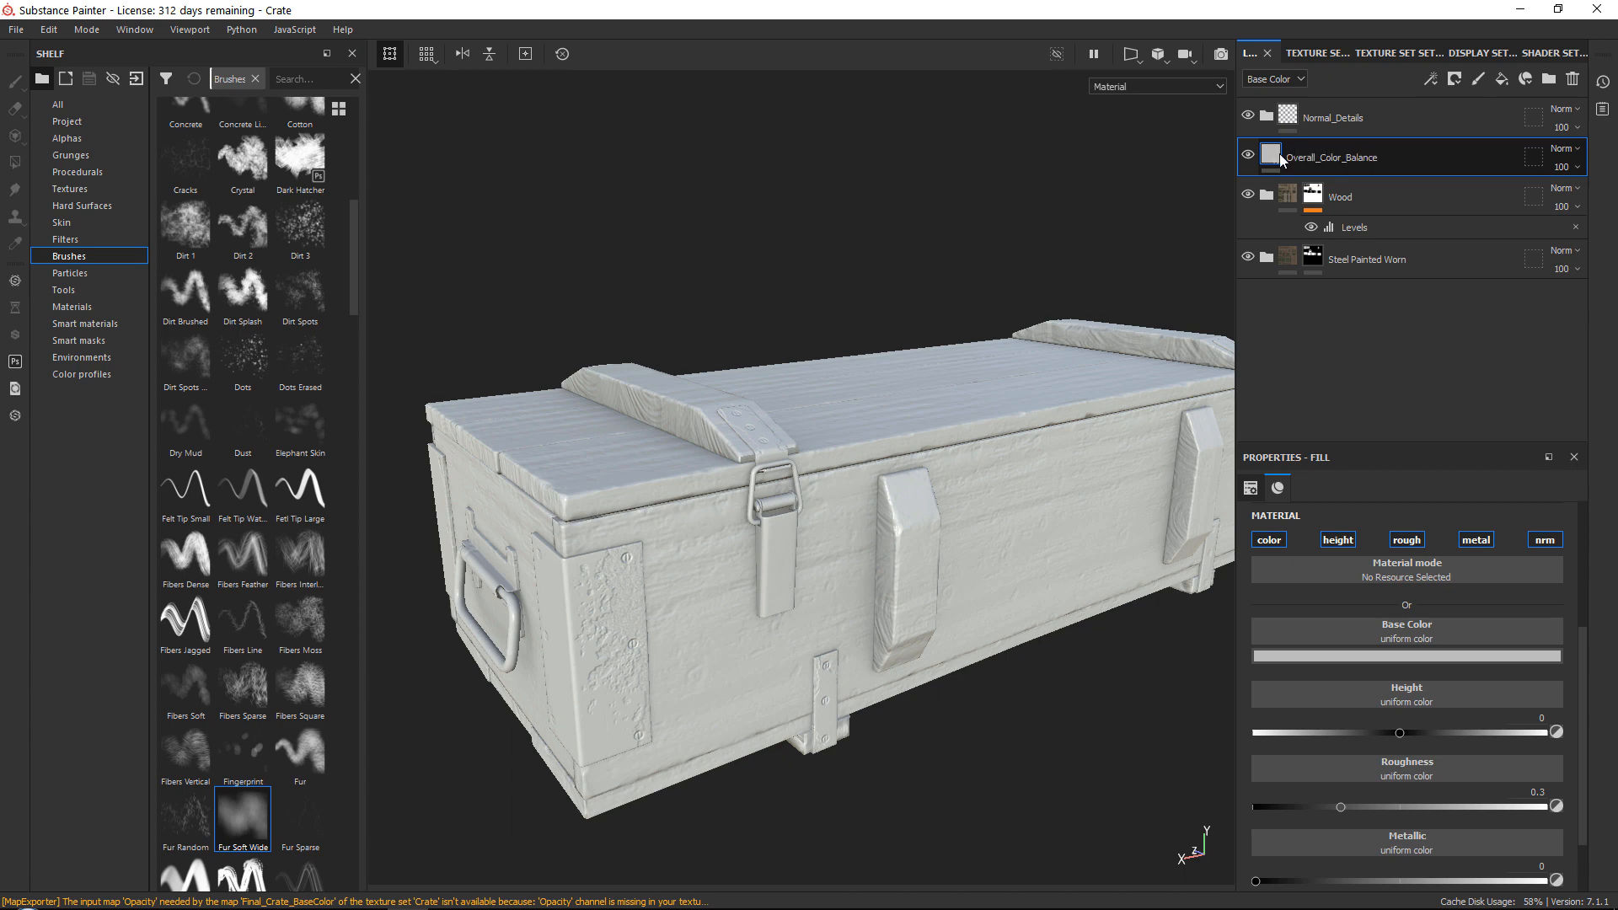
Limit Overall_Color_Balance to the color channel by disabling its height, roughness, metallic and normal channels
click(1338, 540)
click(1406, 539)
click(1475, 540)
click(1544, 539)
Set Overall_Color_Balance's base color to blue 528dba and its opacity to 15
click(1392, 657)
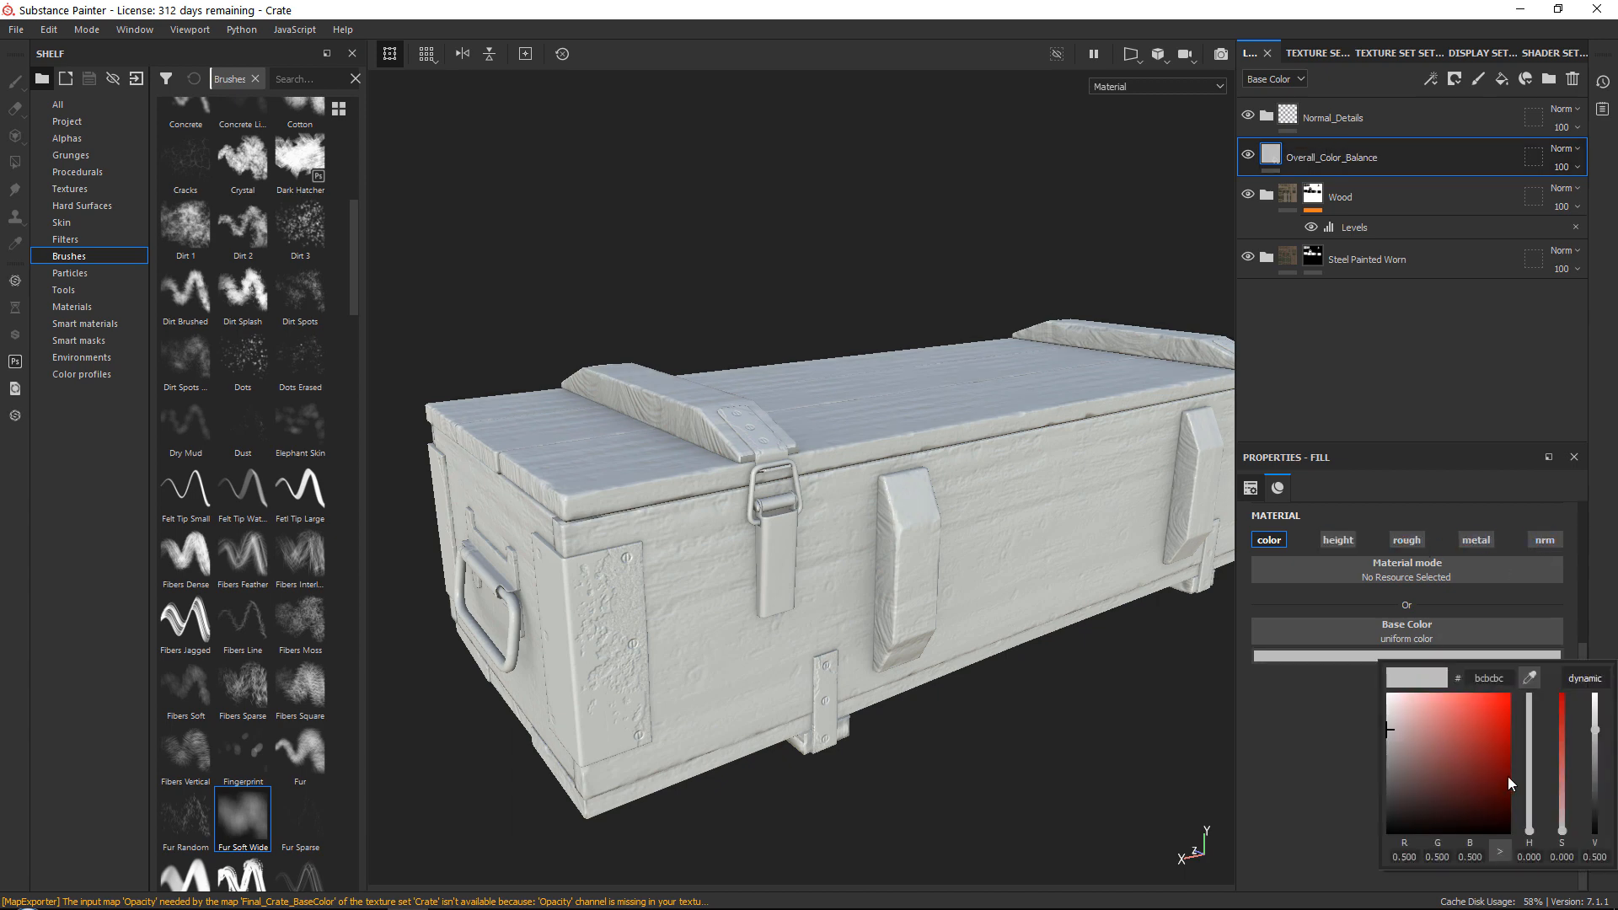
drag(1529, 830, 1531, 750)
click(1454, 731)
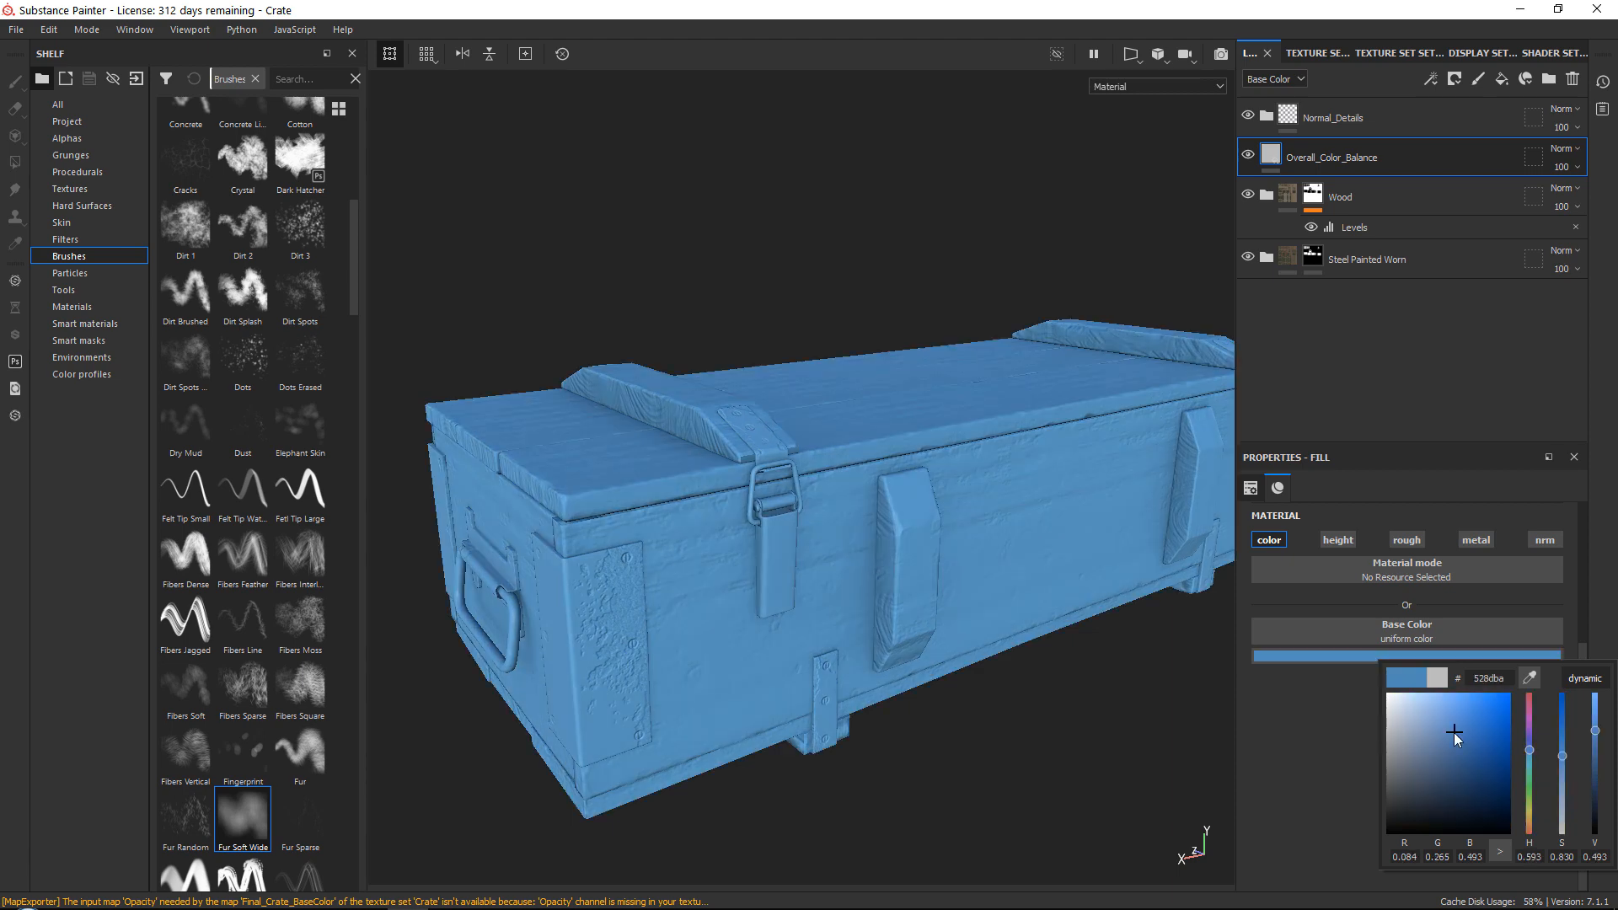
click(1565, 166)
drag(1558, 197, 1549, 199)
Try the available blend modes one after another on the Overall_Color_Balance layer
click(1564, 152)
click(1564, 155)
scroll(1563, 156, down, 6)
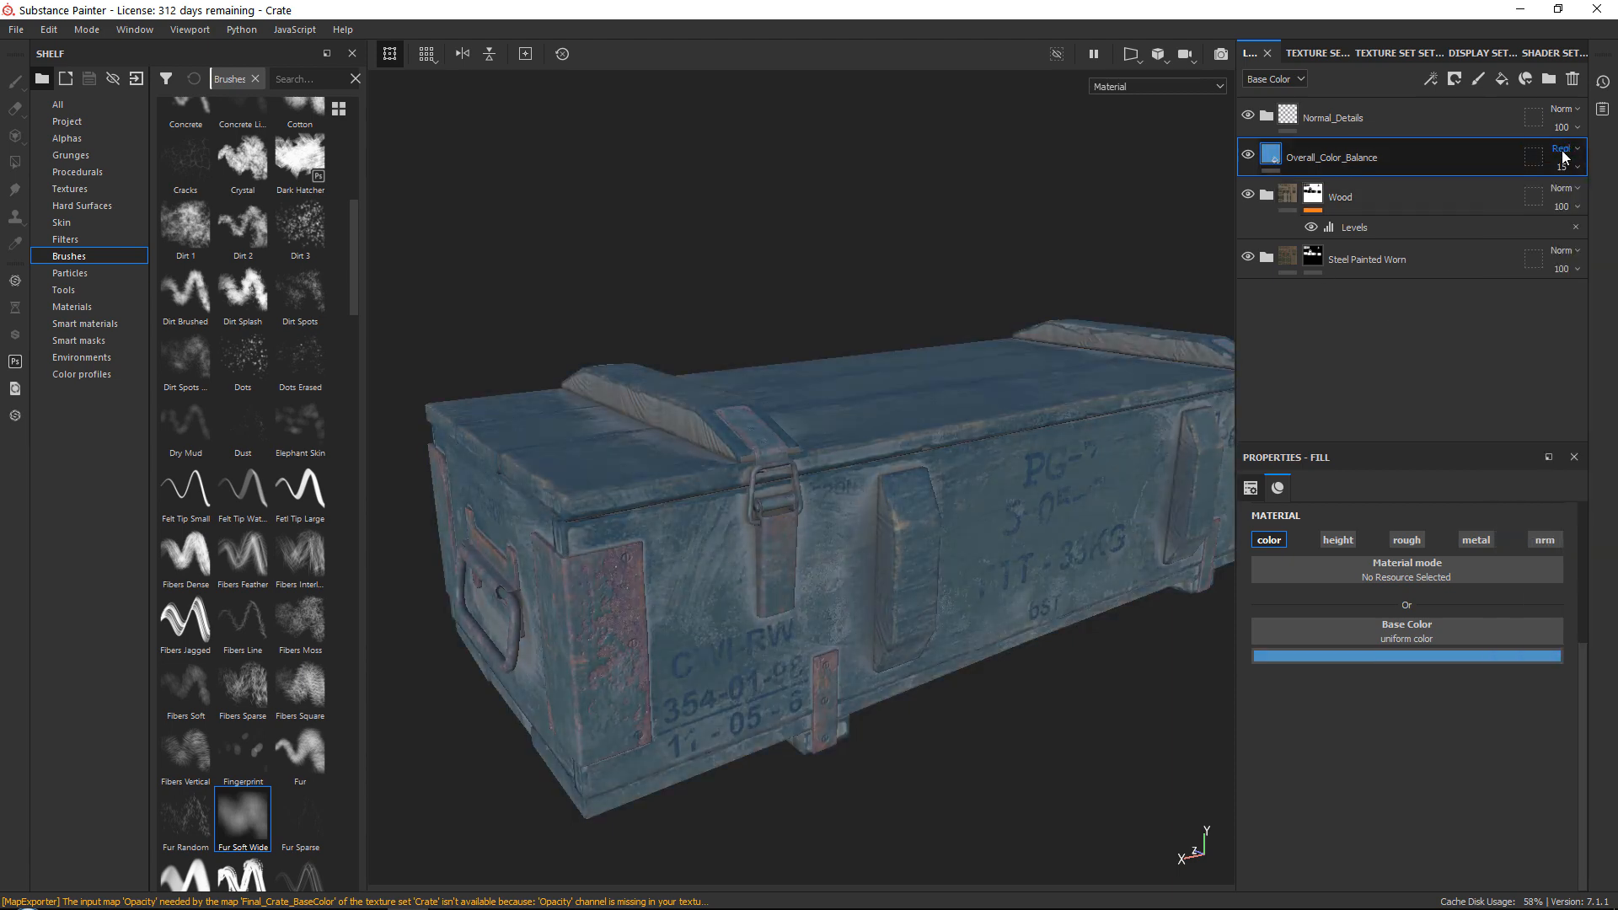
scroll(1563, 157, down, 15)
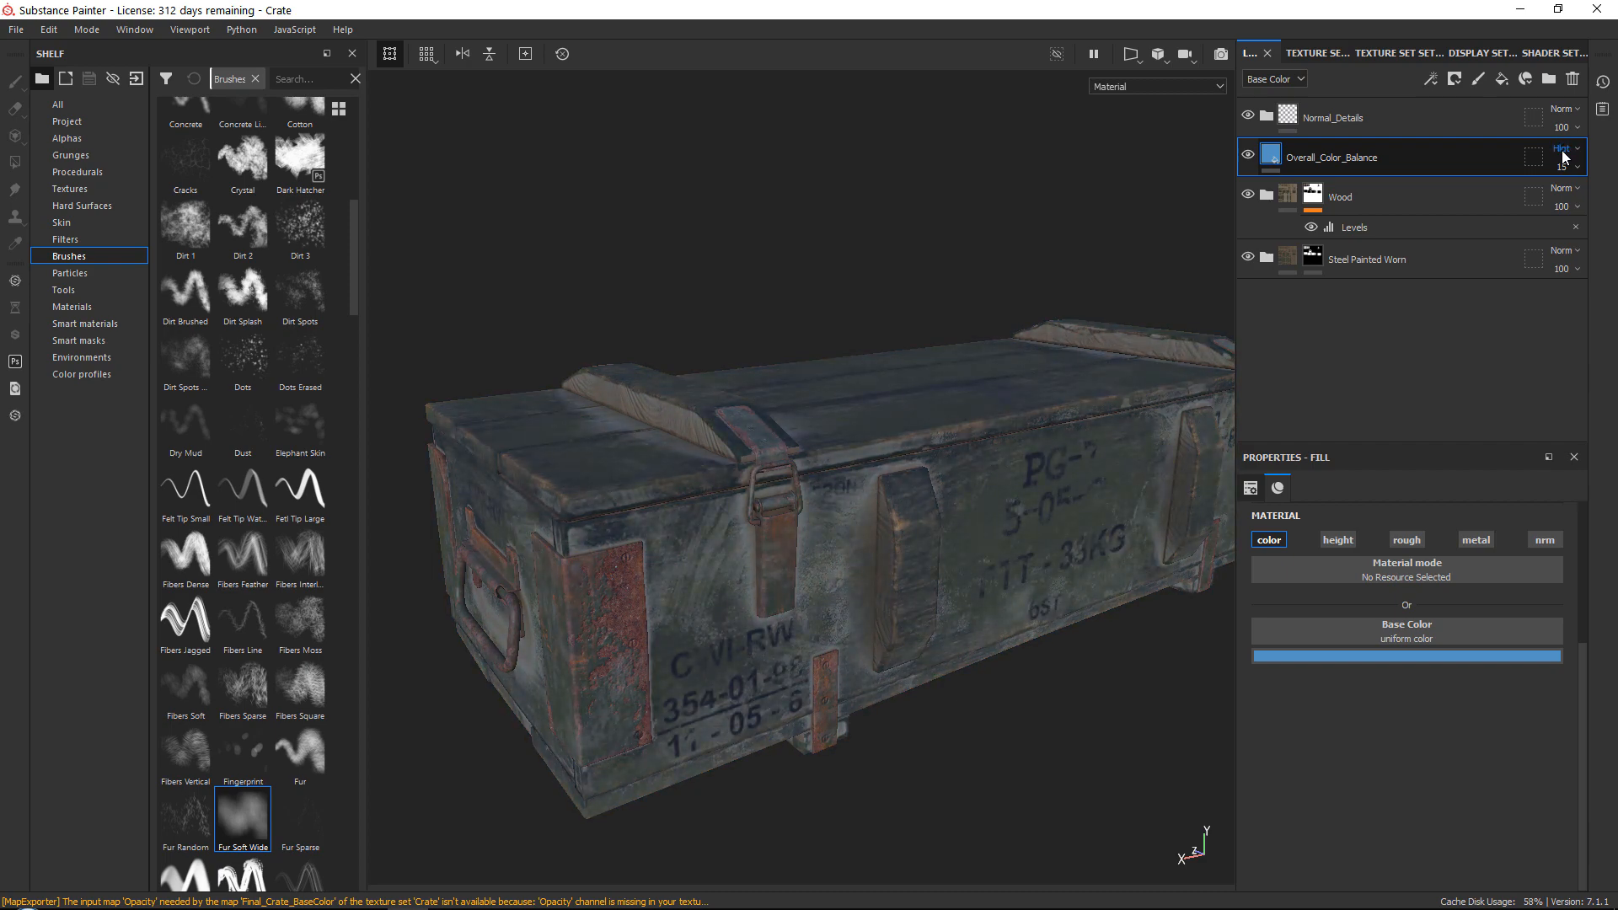
scroll(1563, 157, down, 2)
scroll(1560, 150, down, 4)
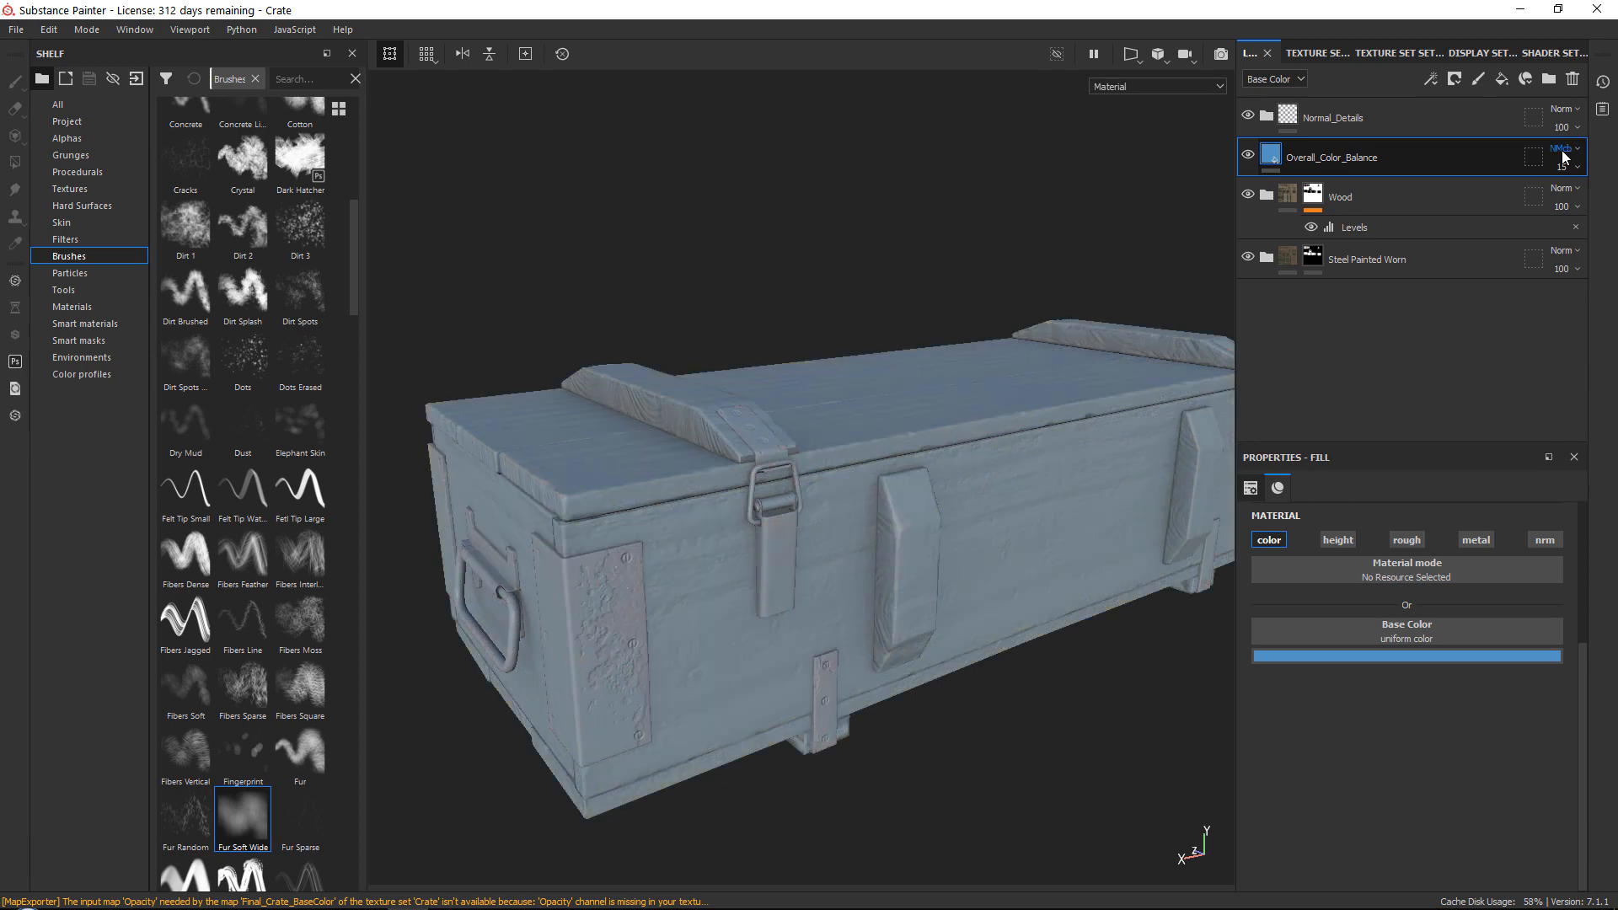
Lower Overall_Color_Balance's opacity to 2 and change its base color to a deep blue
click(1357, 659)
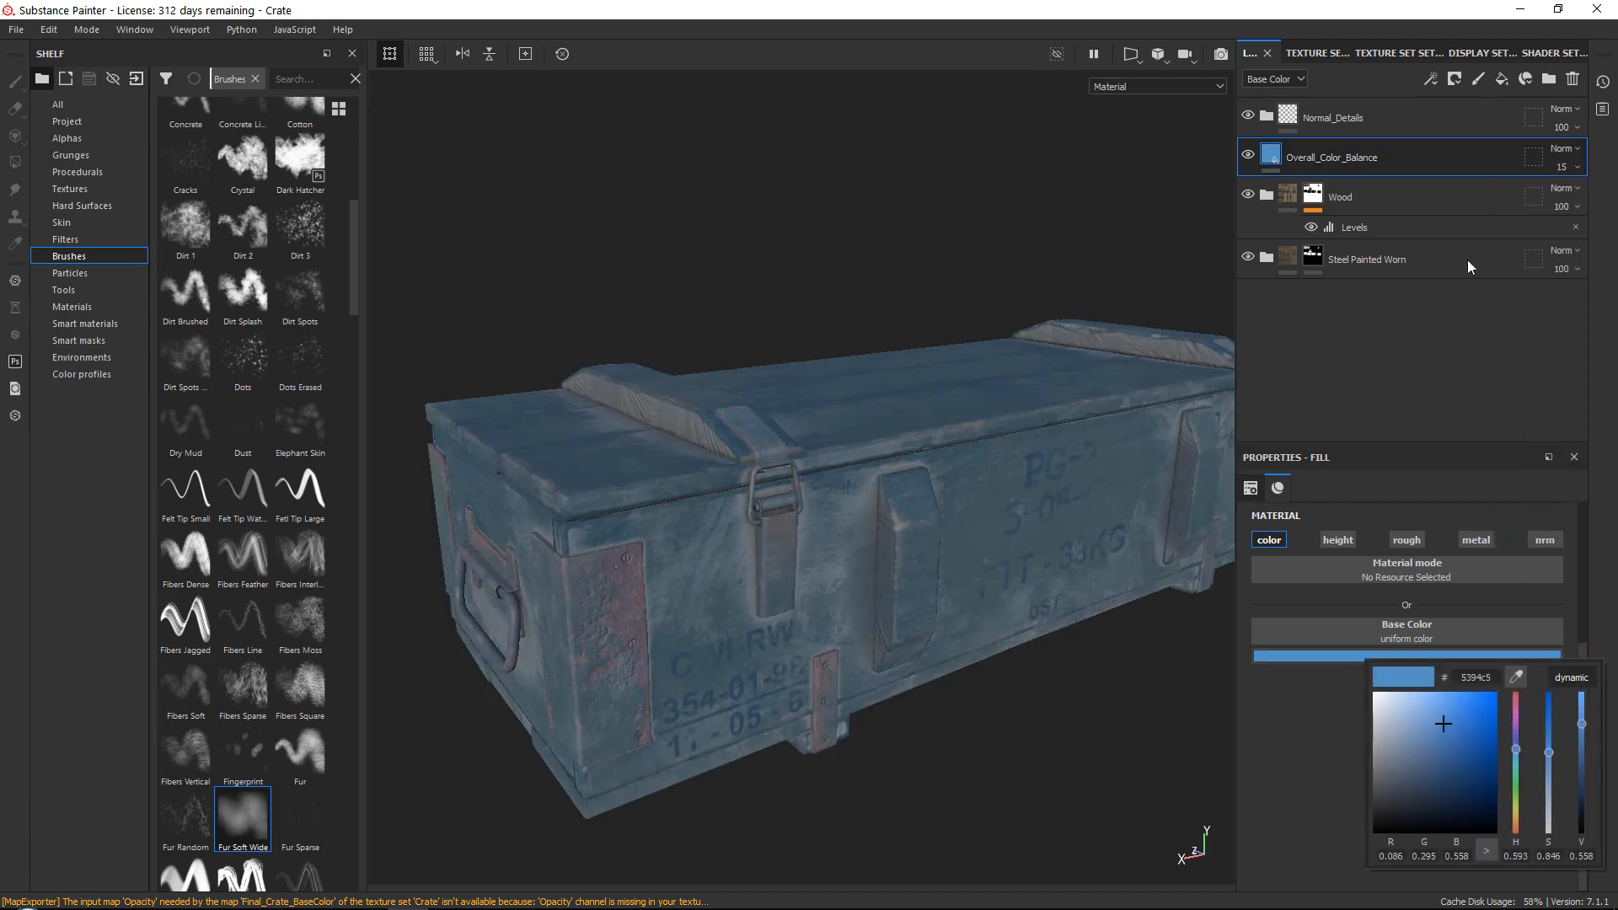
click(1573, 169)
drag(1549, 201, 1540, 202)
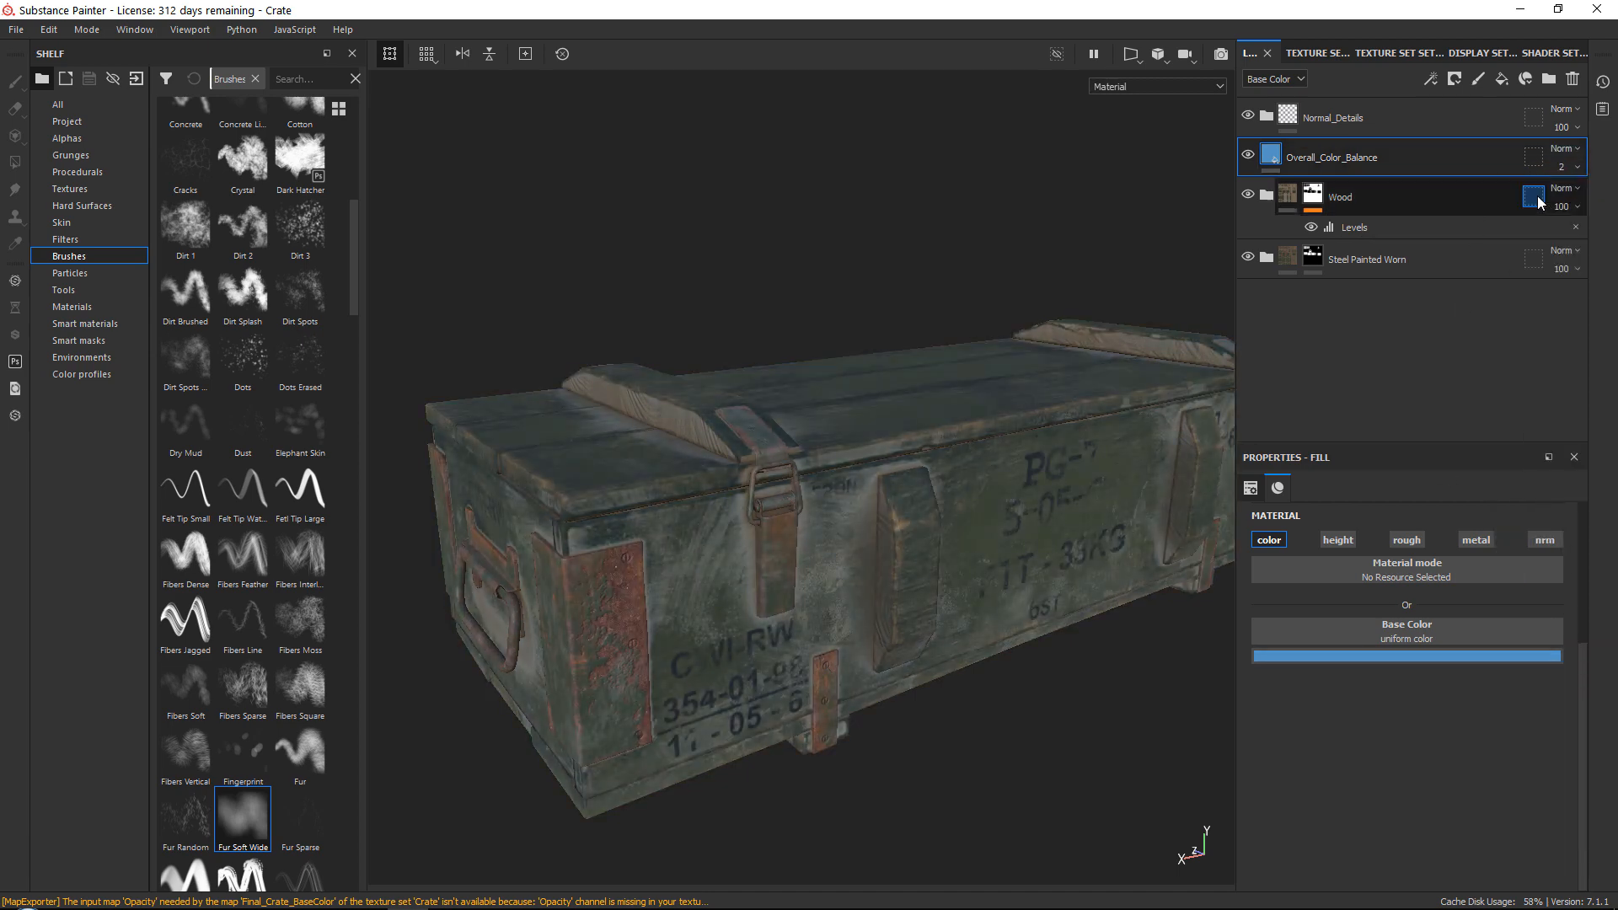
click(1371, 659)
drag(1531, 762, 1386, 690)
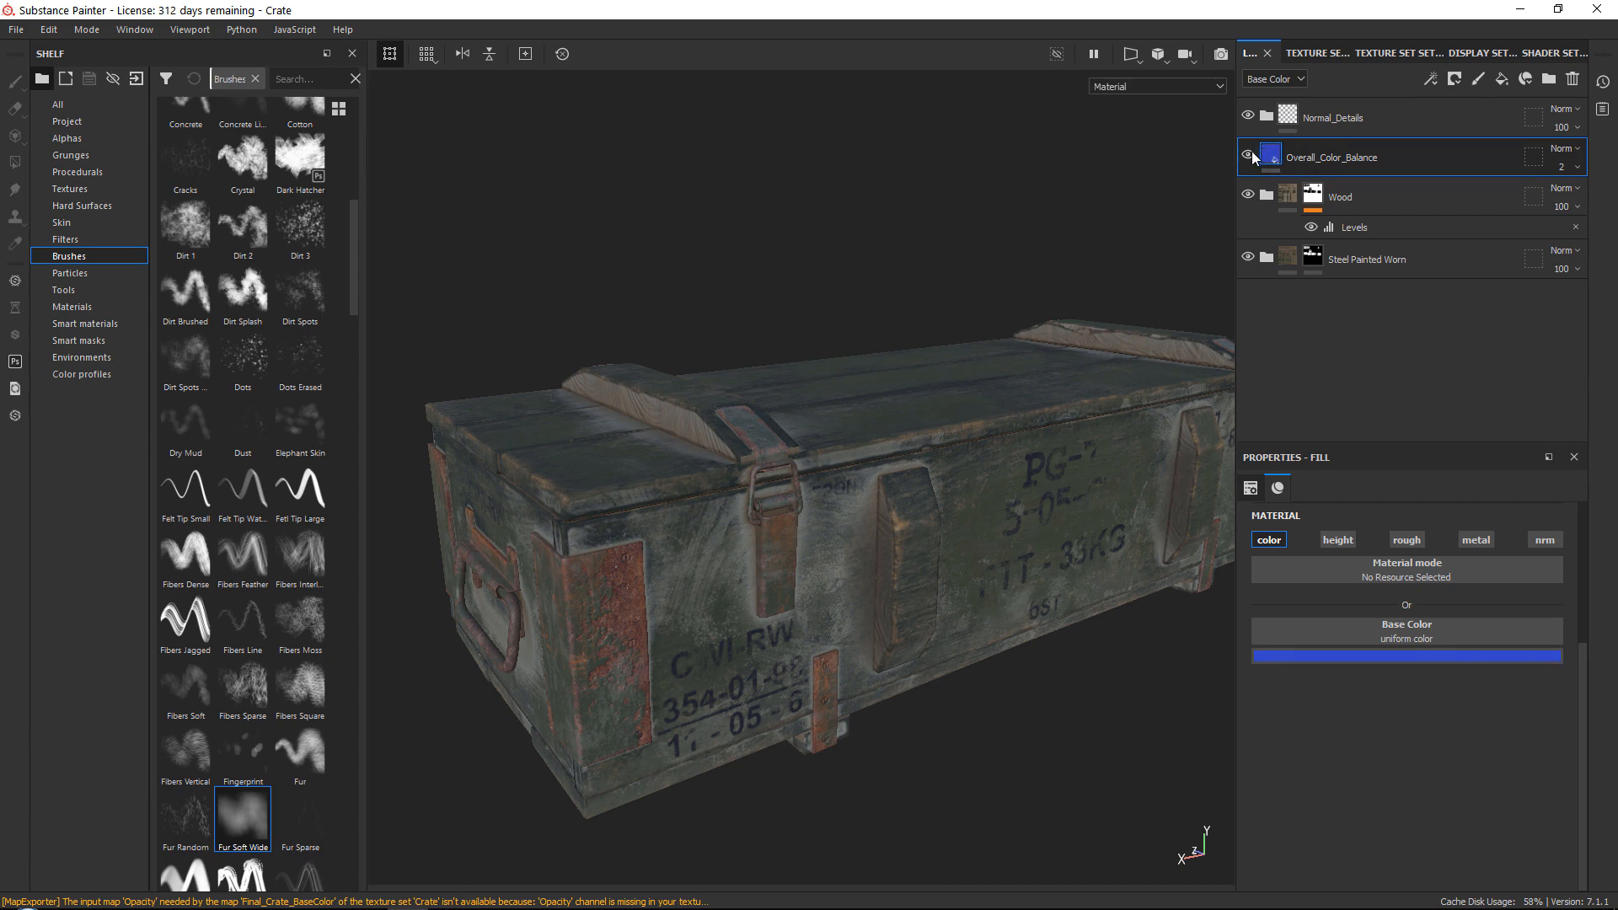
Set Overall_Color_Balance's blend mode to Overlay and its opacity to 26
click(1563, 149)
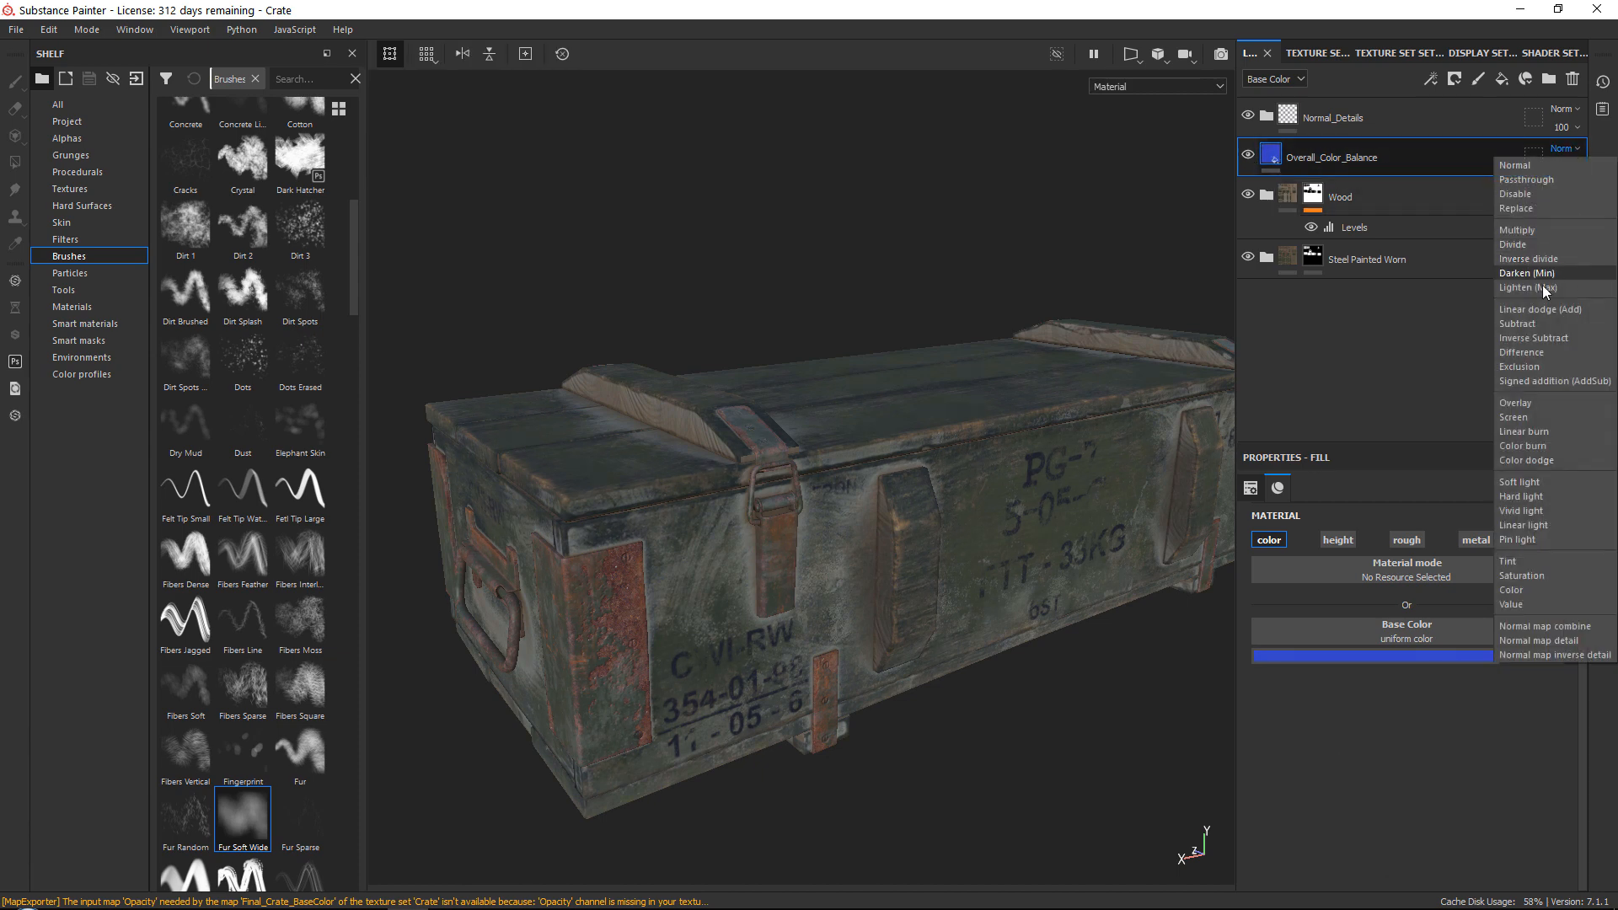
click(1518, 404)
click(1565, 167)
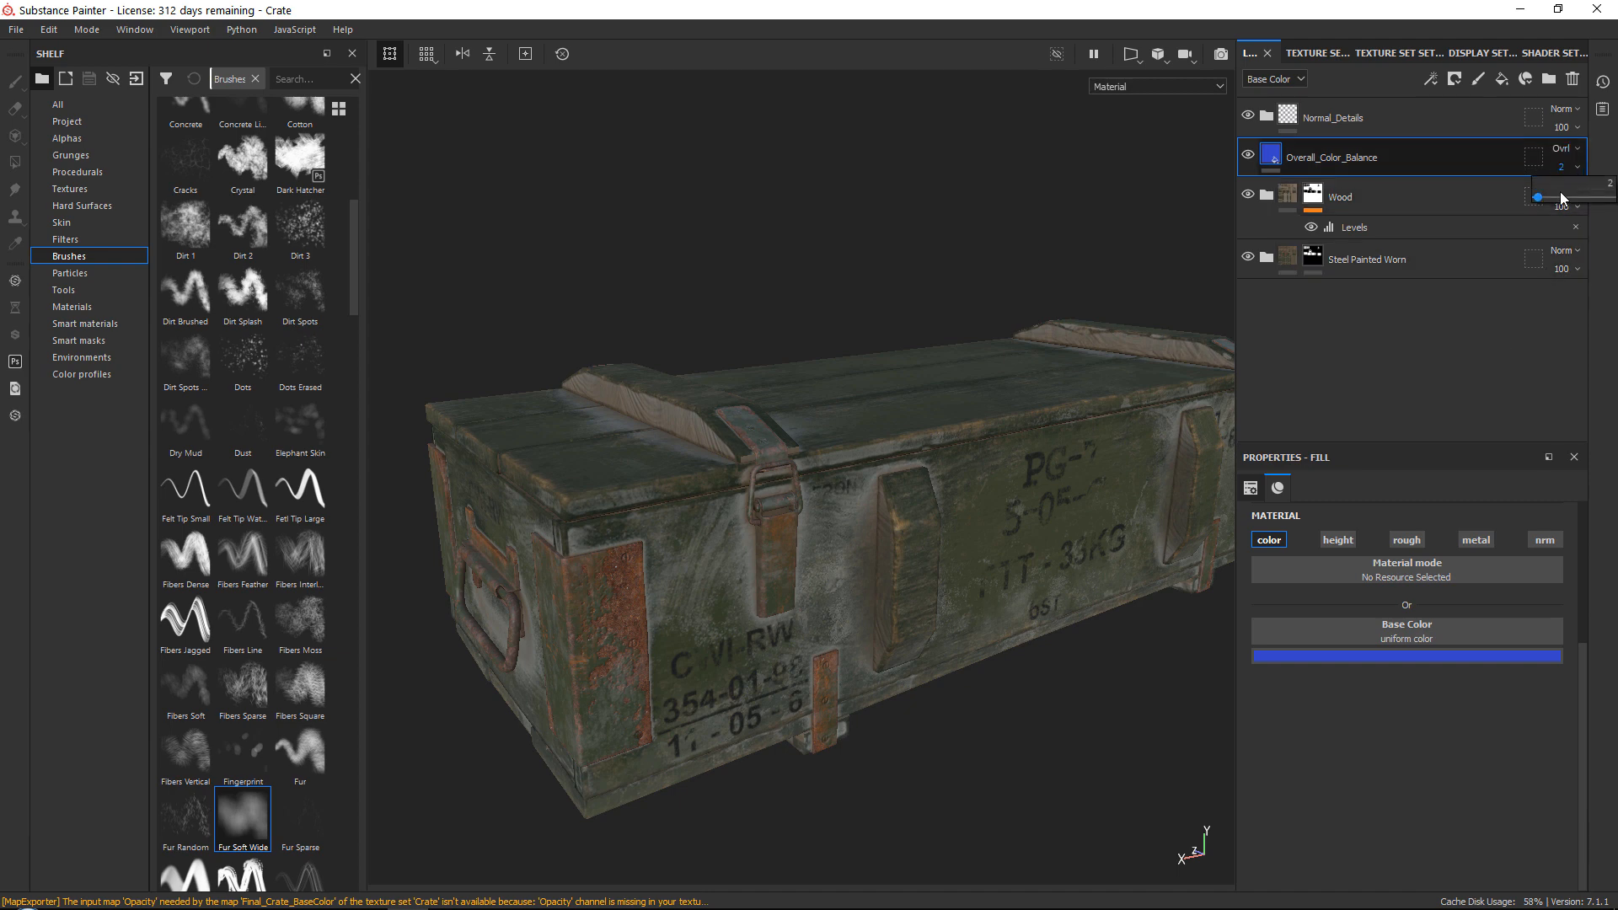
drag(1557, 202, 1555, 203)
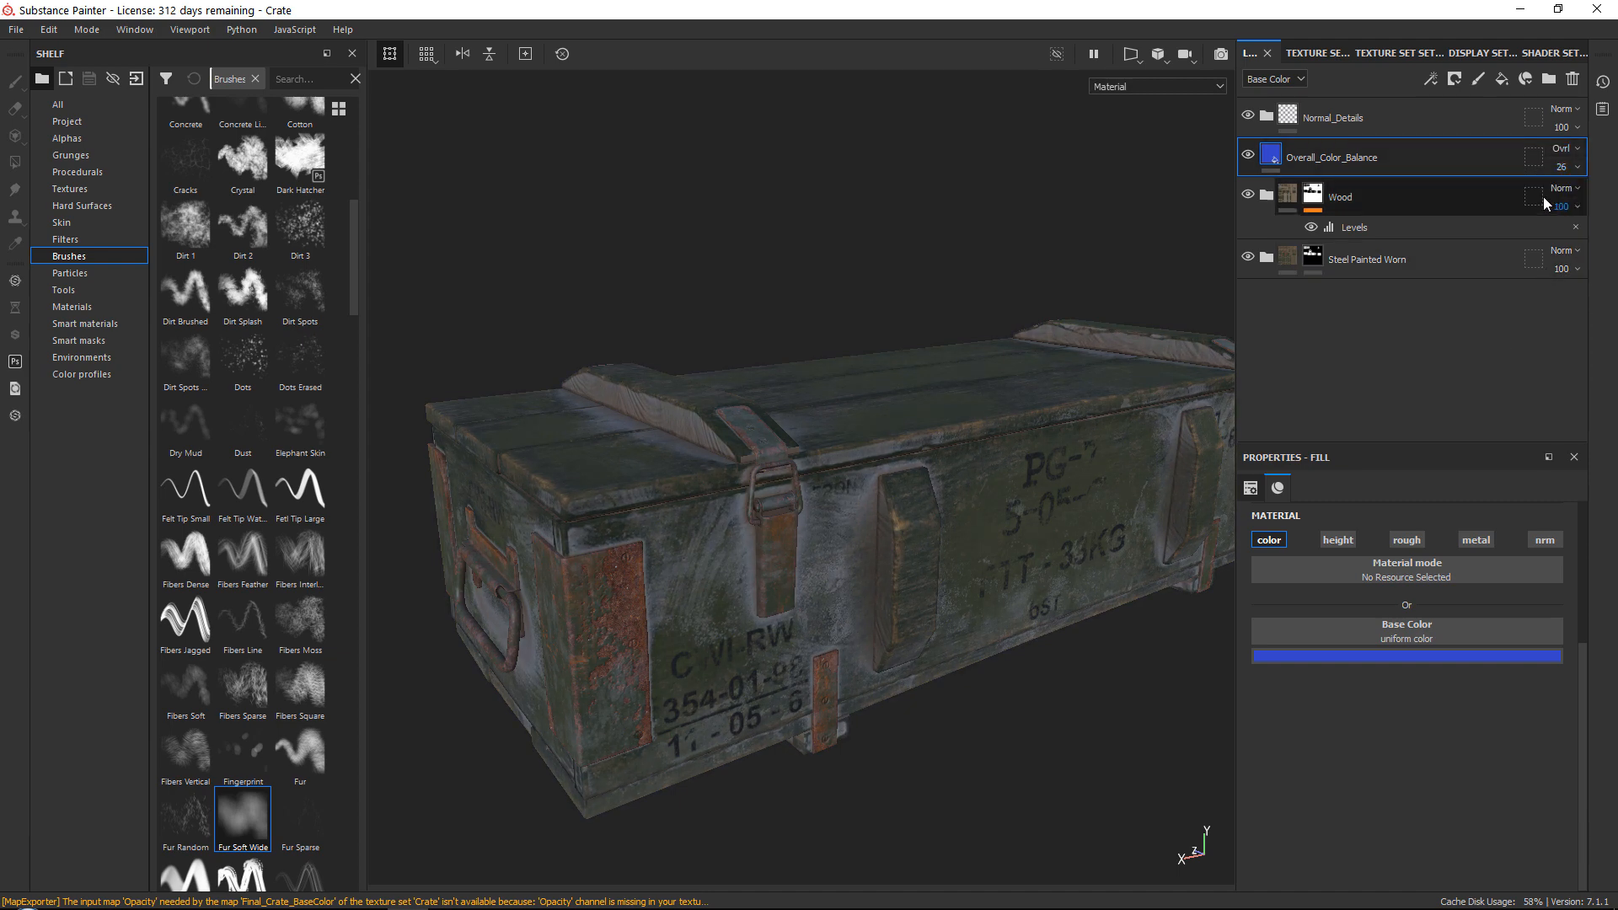
Change Overall_Color_Balance's base color to a light pink and set its opacity to 17
click(1349, 658)
click(1443, 692)
mouse_move(1502, 739)
mouse_down()
mouse_move(1512, 728)
mouse_move(1498, 837)
mouse_move(1497, 702)
mouse_move(1393, 681)
mouse_up()
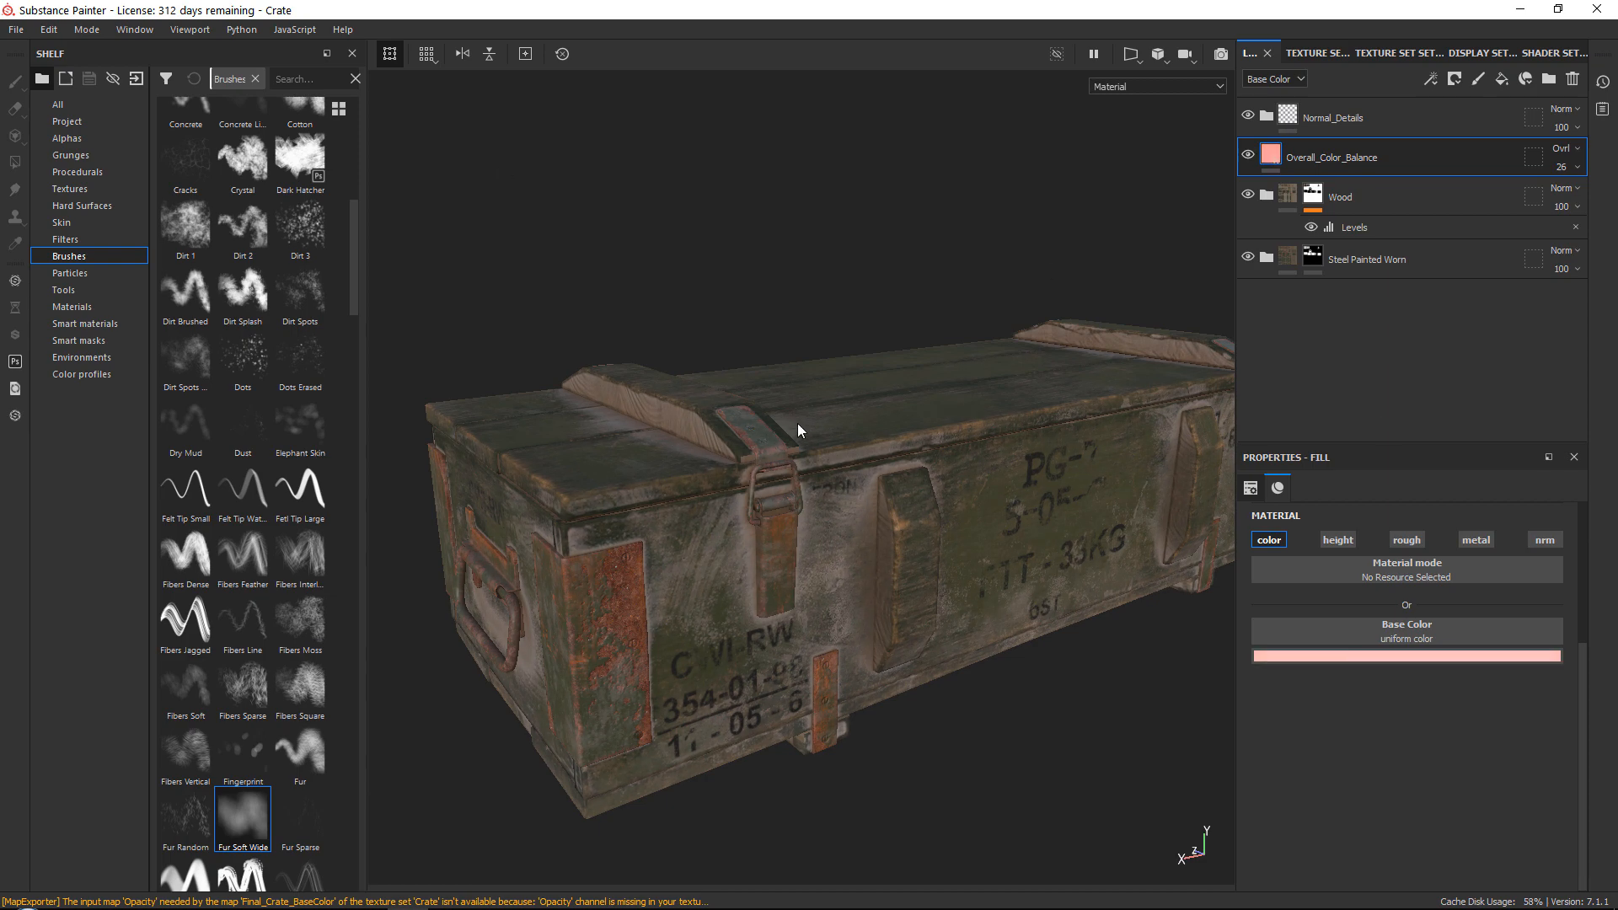
alt+drag(797, 423, 813, 402)
alt+right_drag(813, 402, 833, 468)
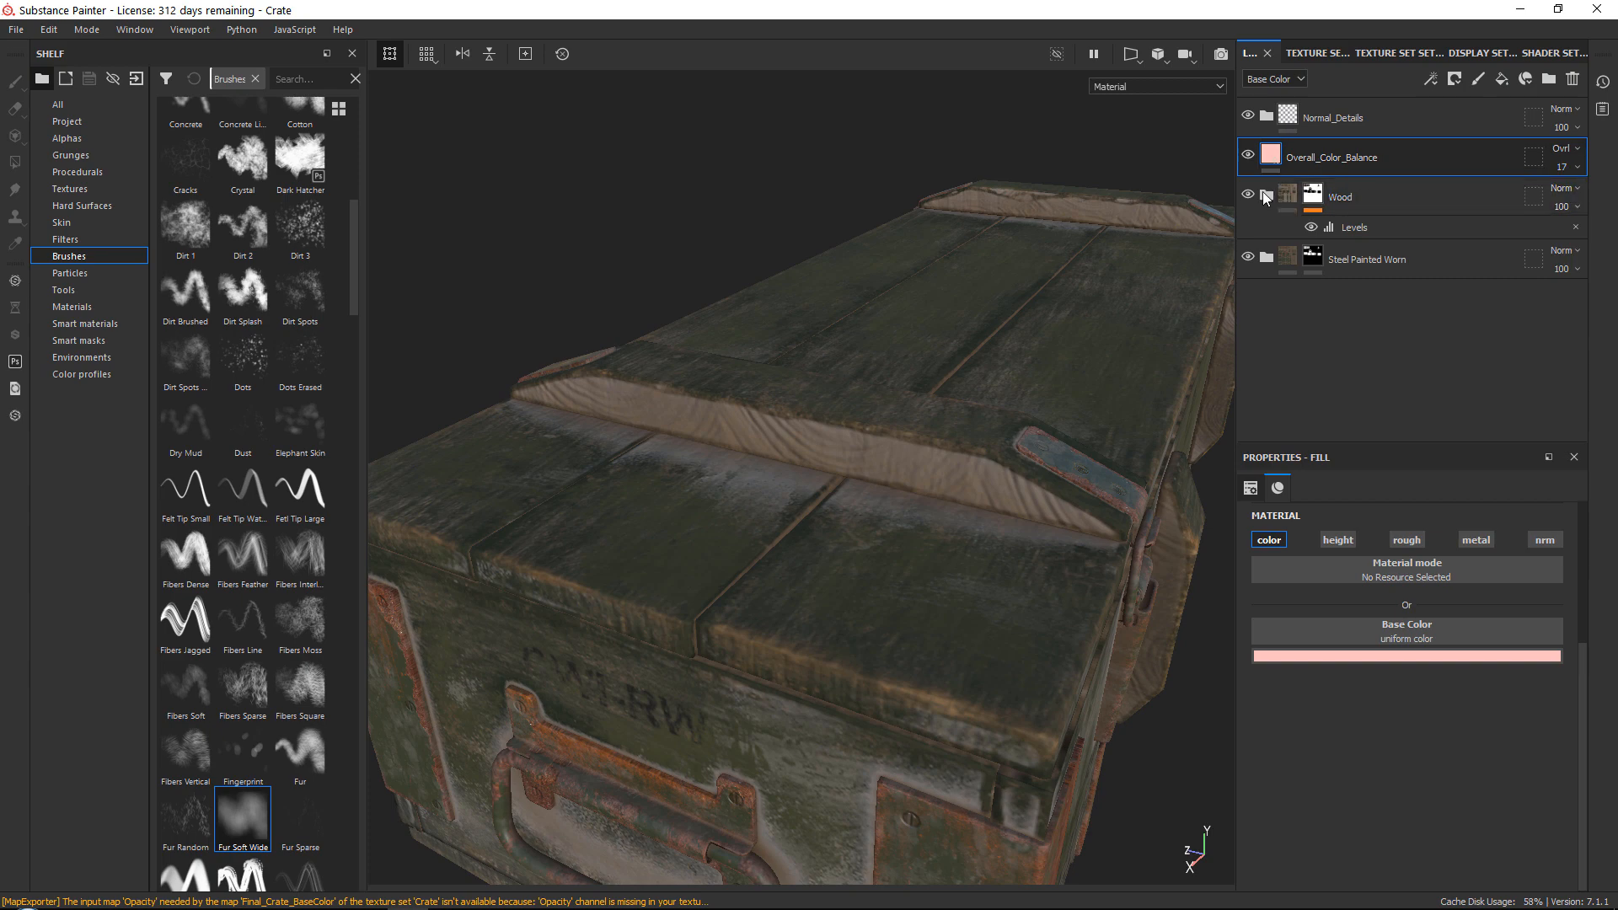
Expand the Wood group and toggle a layer's visibility to check its contribution to the crate's lid
click(1266, 196)
scroll(1294, 287, down, 3)
click(1249, 212)
click(1249, 213)
scroll(1315, 278, down, 2)
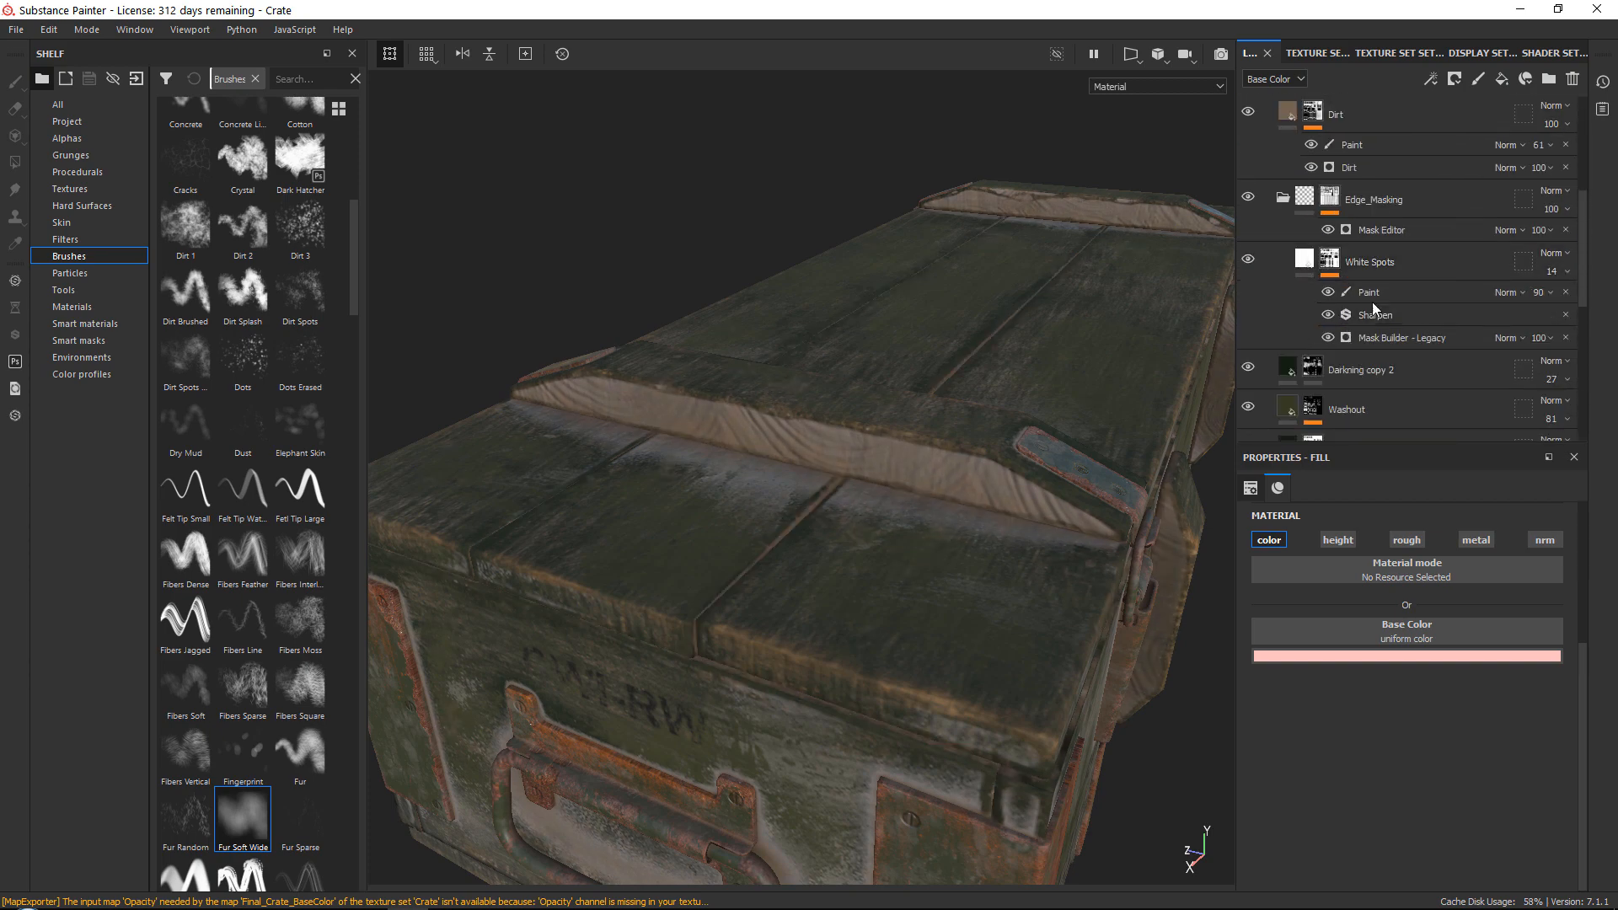
Reduce the pale haze beside the lid strap by painting on the Dirt layer's Paint effect with brush size 10.46
click(1369, 291)
mouse_move(573, 392)
alt+mouse_down()
mouse_move(473, 424)
mouse_move(1051, 285)
mouse_move(1155, 295)
mouse_move(1049, 375)
alt+mouse_up()
scroll(1362, 163, up, 1)
click(1360, 177)
drag(1367, 655, 1352, 654)
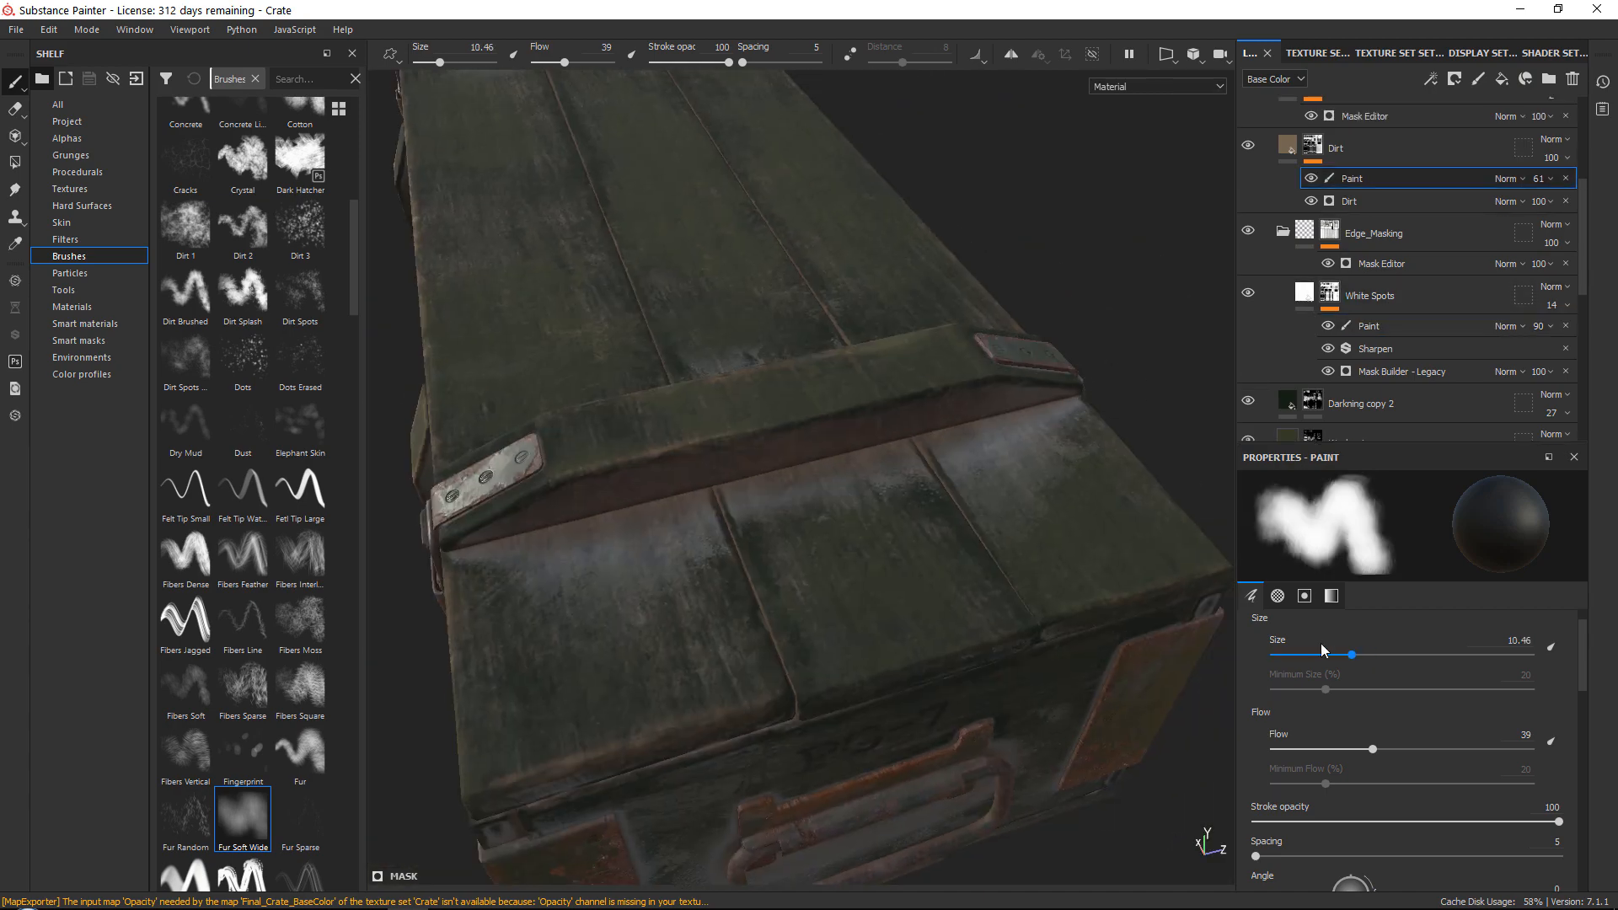
mouse_move(619, 445)
alt+mouse_down()
mouse_move(1095, 401)
mouse_move(758, 476)
mouse_move(1066, 425)
mouse_move(645, 440)
alt+mouse_up()
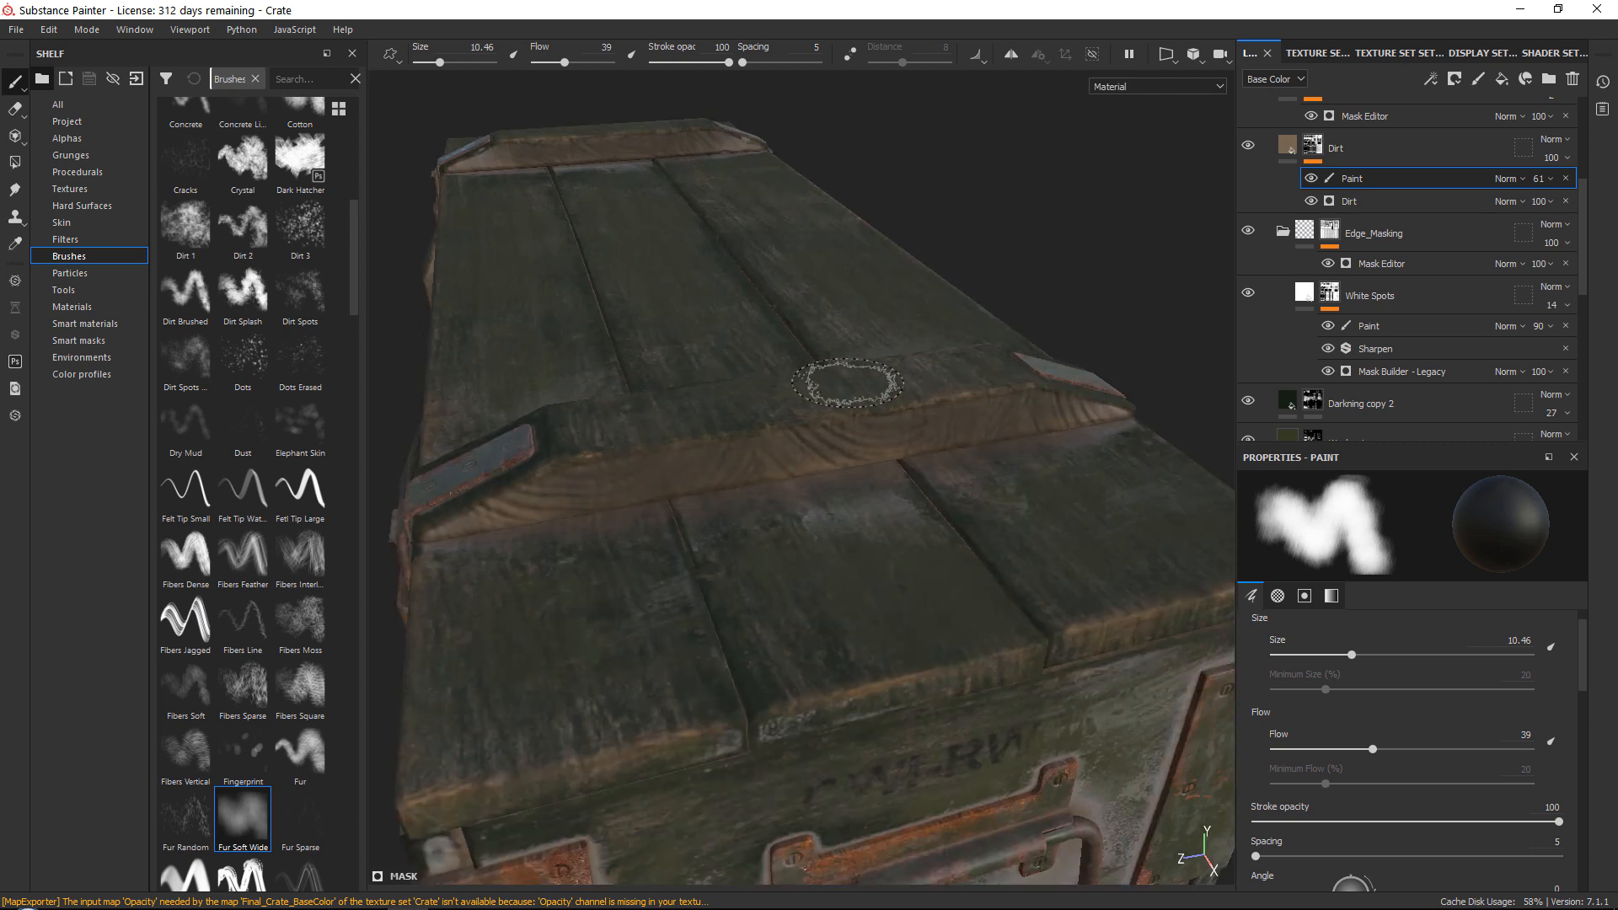
alt+drag(847, 383, 1167, 434)
alt+drag(710, 405, 1053, 508)
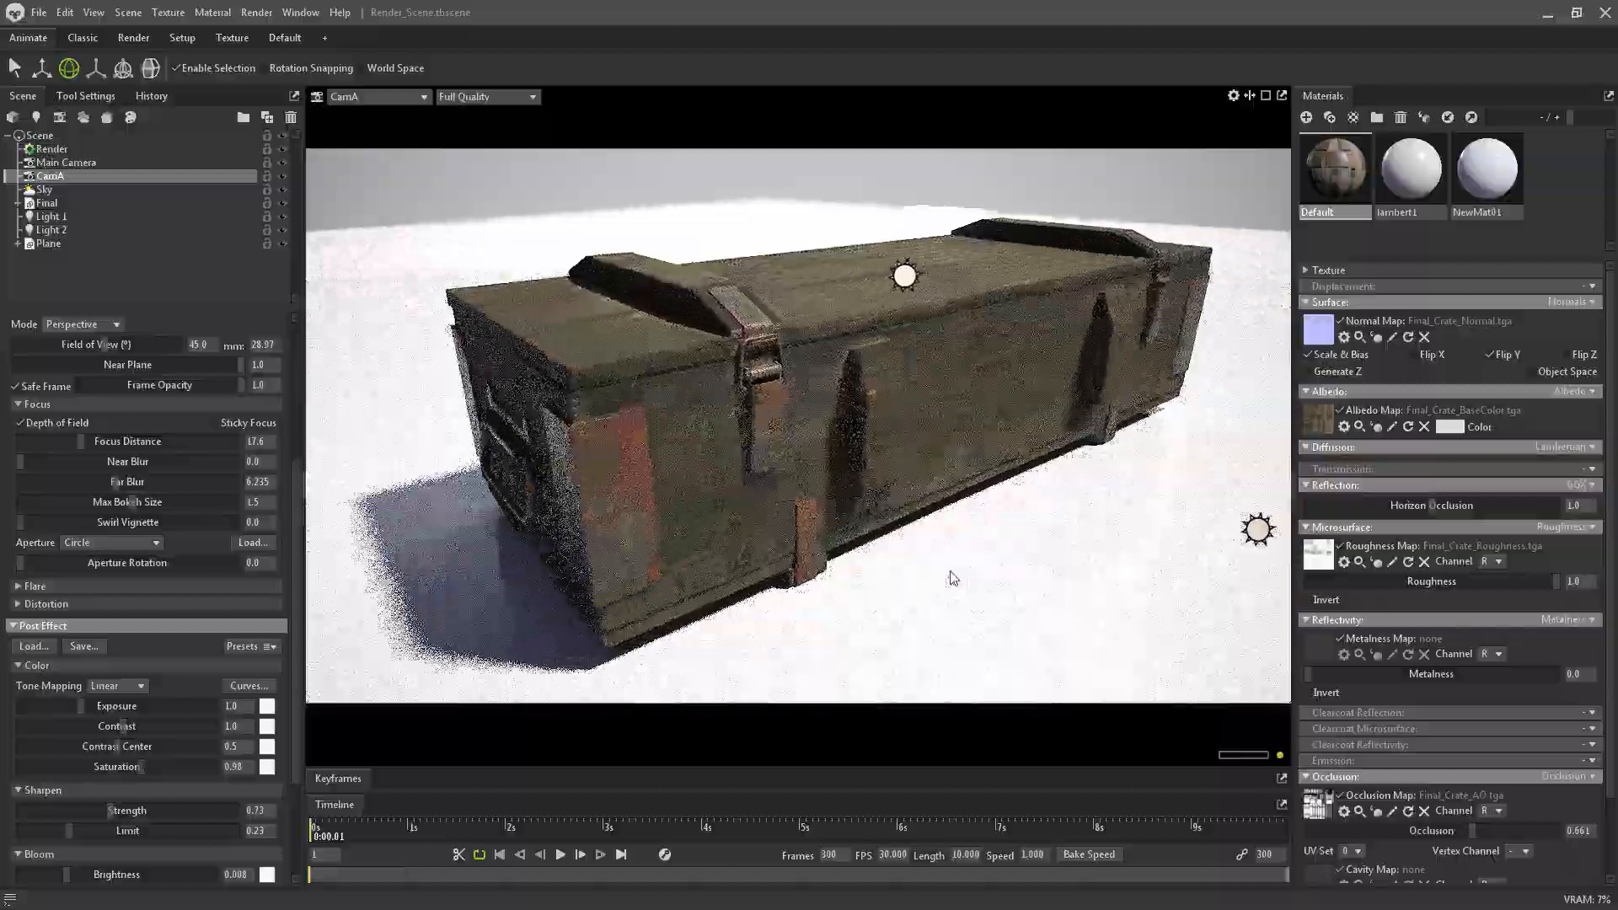
Check the crate in Marmoset Toolbag, then return to Substance Painter and inspect its end and top from several angles
middle_drag(950, 578, 946, 581)
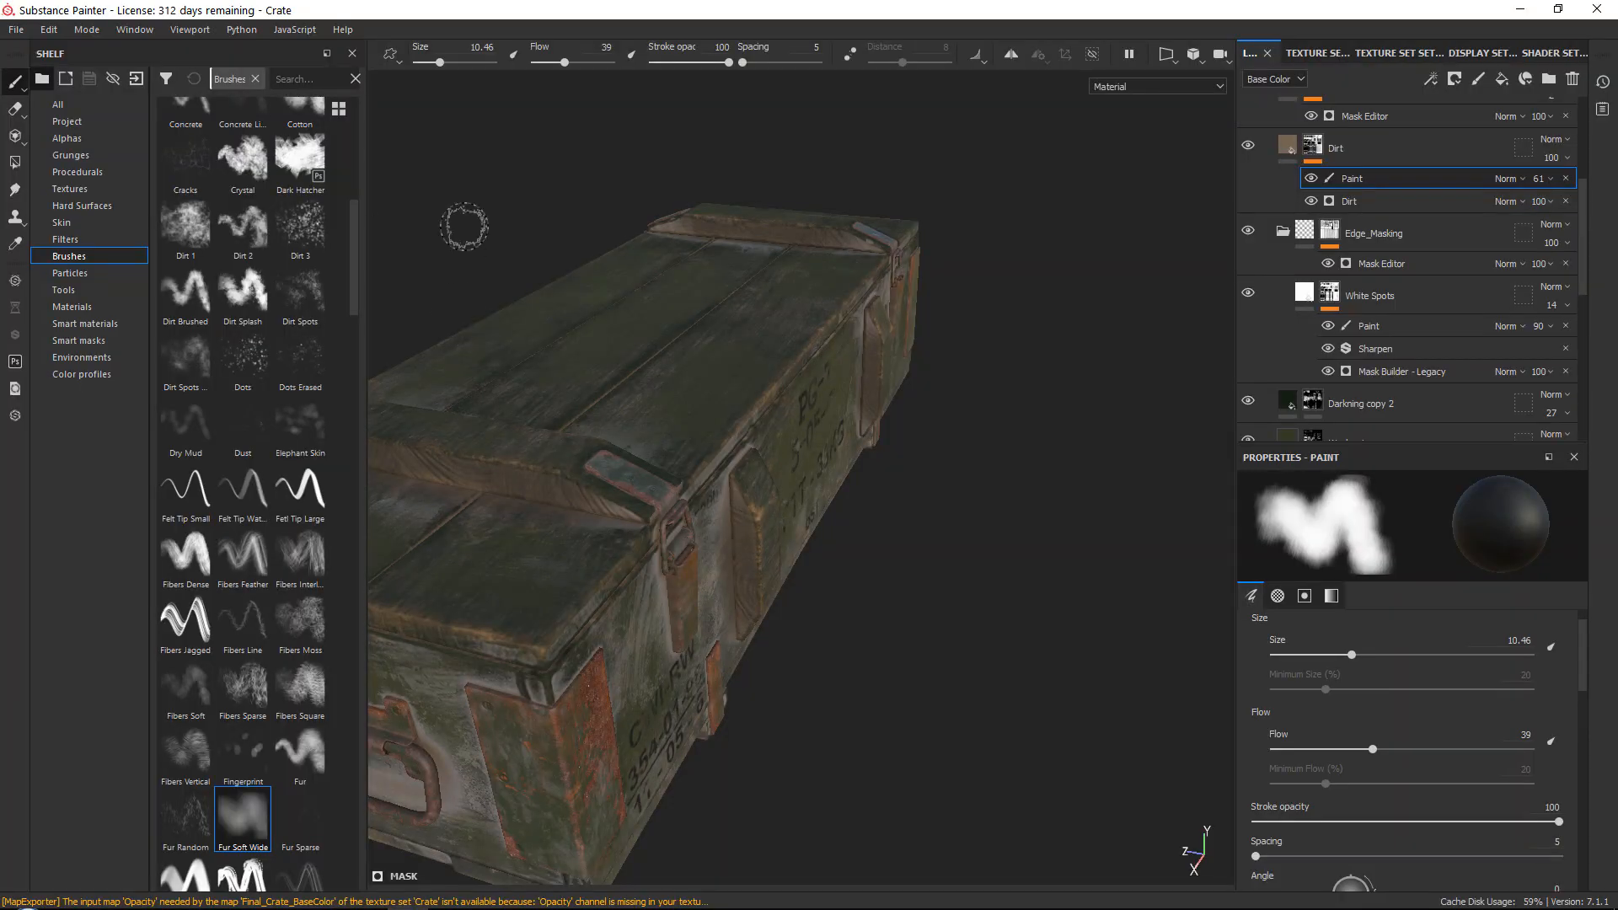
alt+drag(462, 225, 795, 769)
mouse_move(794, 769)
alt+middle_down()
mouse_move(471, 759)
mouse_move(955, 388)
alt+middle_up()
mouse_move(955, 388)
alt+mouse_down()
mouse_move(1003, 615)
mouse_move(932, 463)
mouse_move(704, 314)
mouse_move(821, 245)
alt+mouse_up()
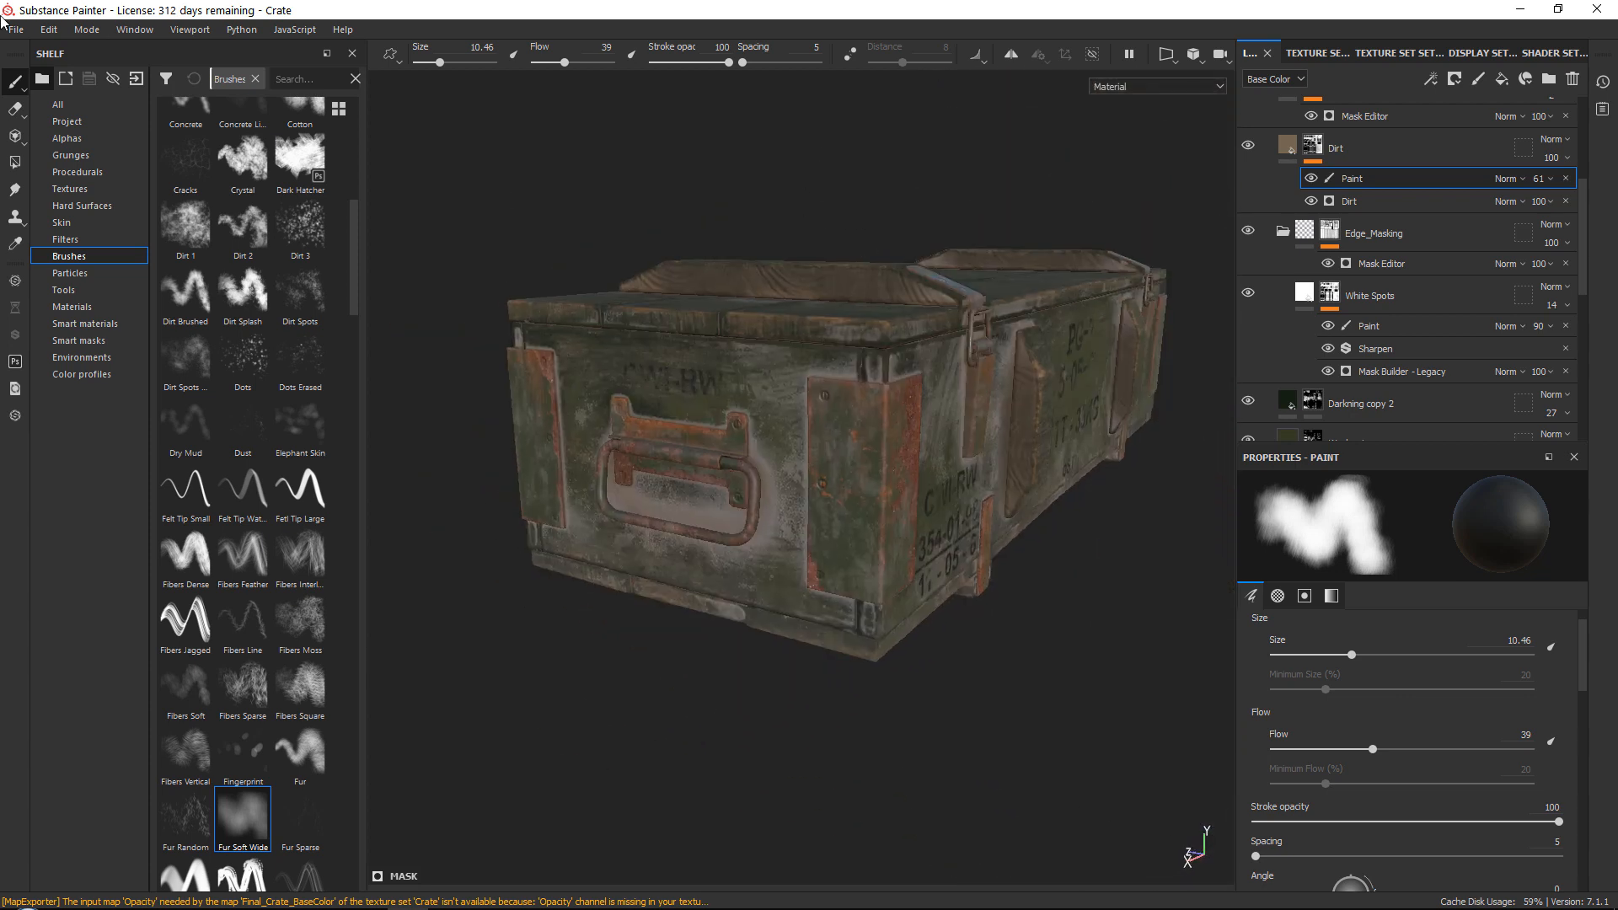
Re-export the crate's textures, then switch to Marmoset Toolbag and inspect the updated crate from its handle end
click(15, 29)
click(81, 312)
click(1203, 753)
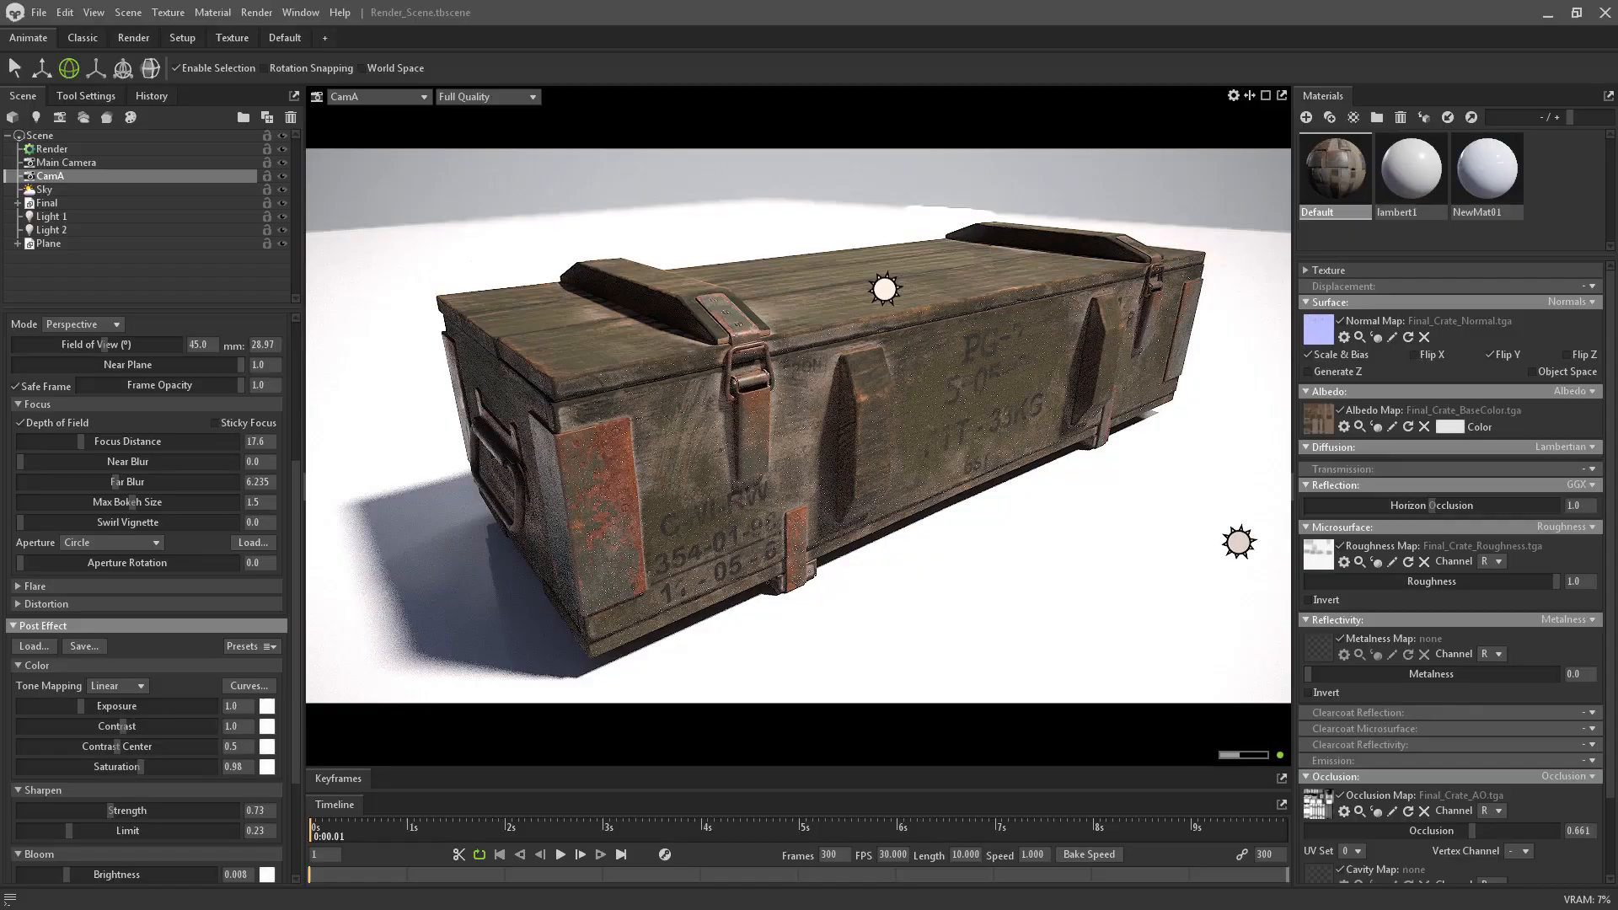
click(999, 527)
drag(1008, 534, 1066, 456)
click(51, 229)
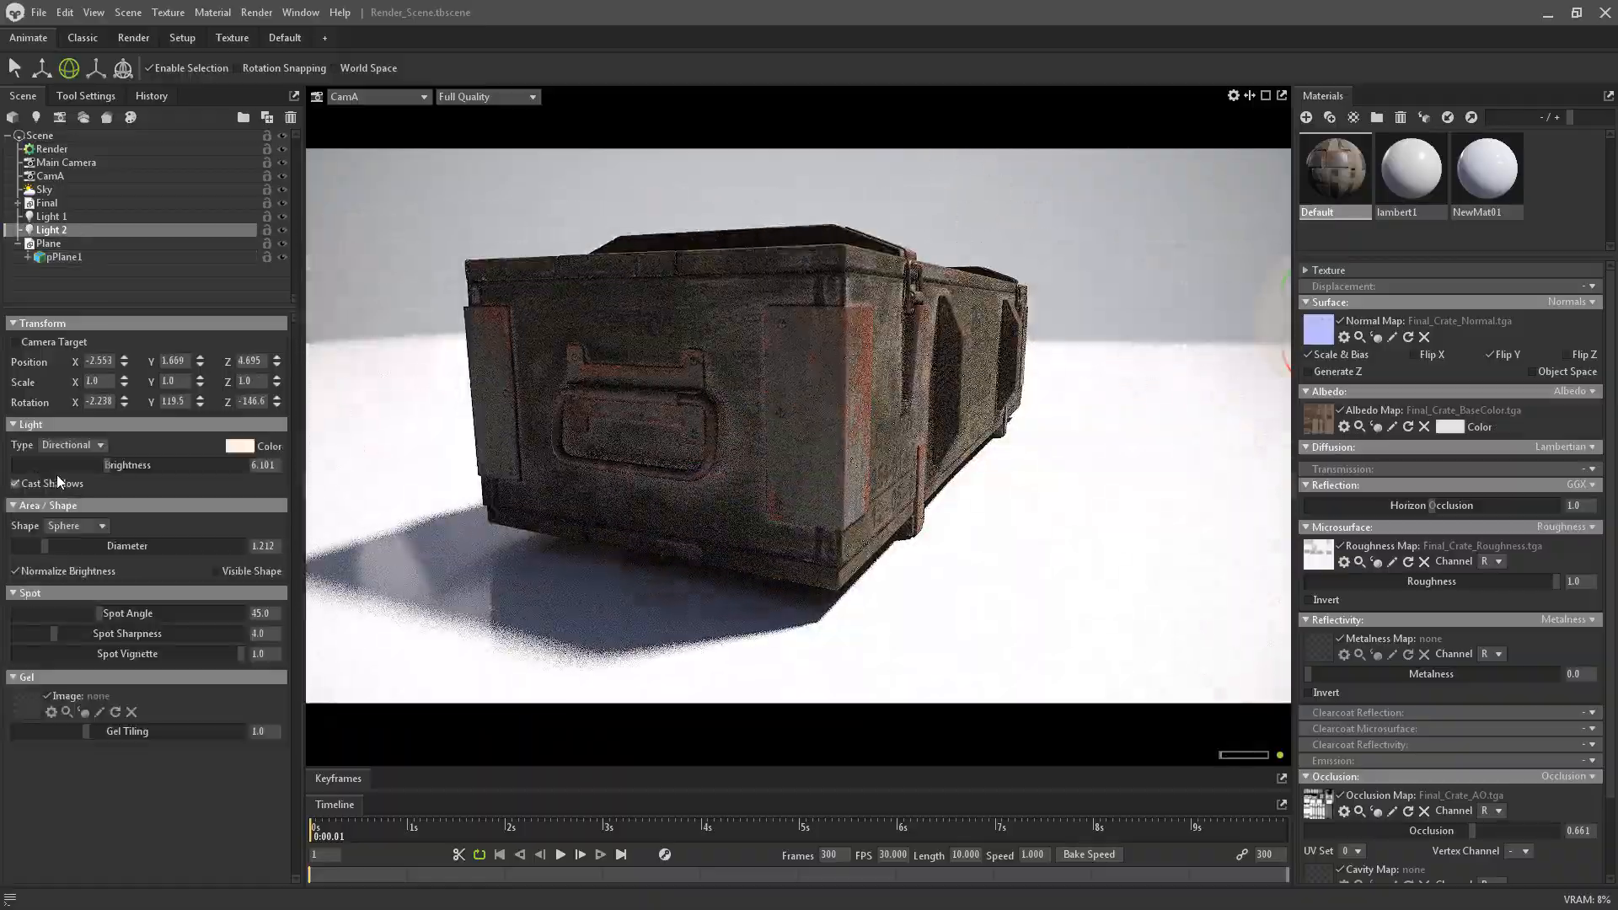
drag(995, 396, 869, 421)
Set the NewMat01 floor material's roughness to 0.173 and darken its albedo color to a greyish blue
click(1505, 171)
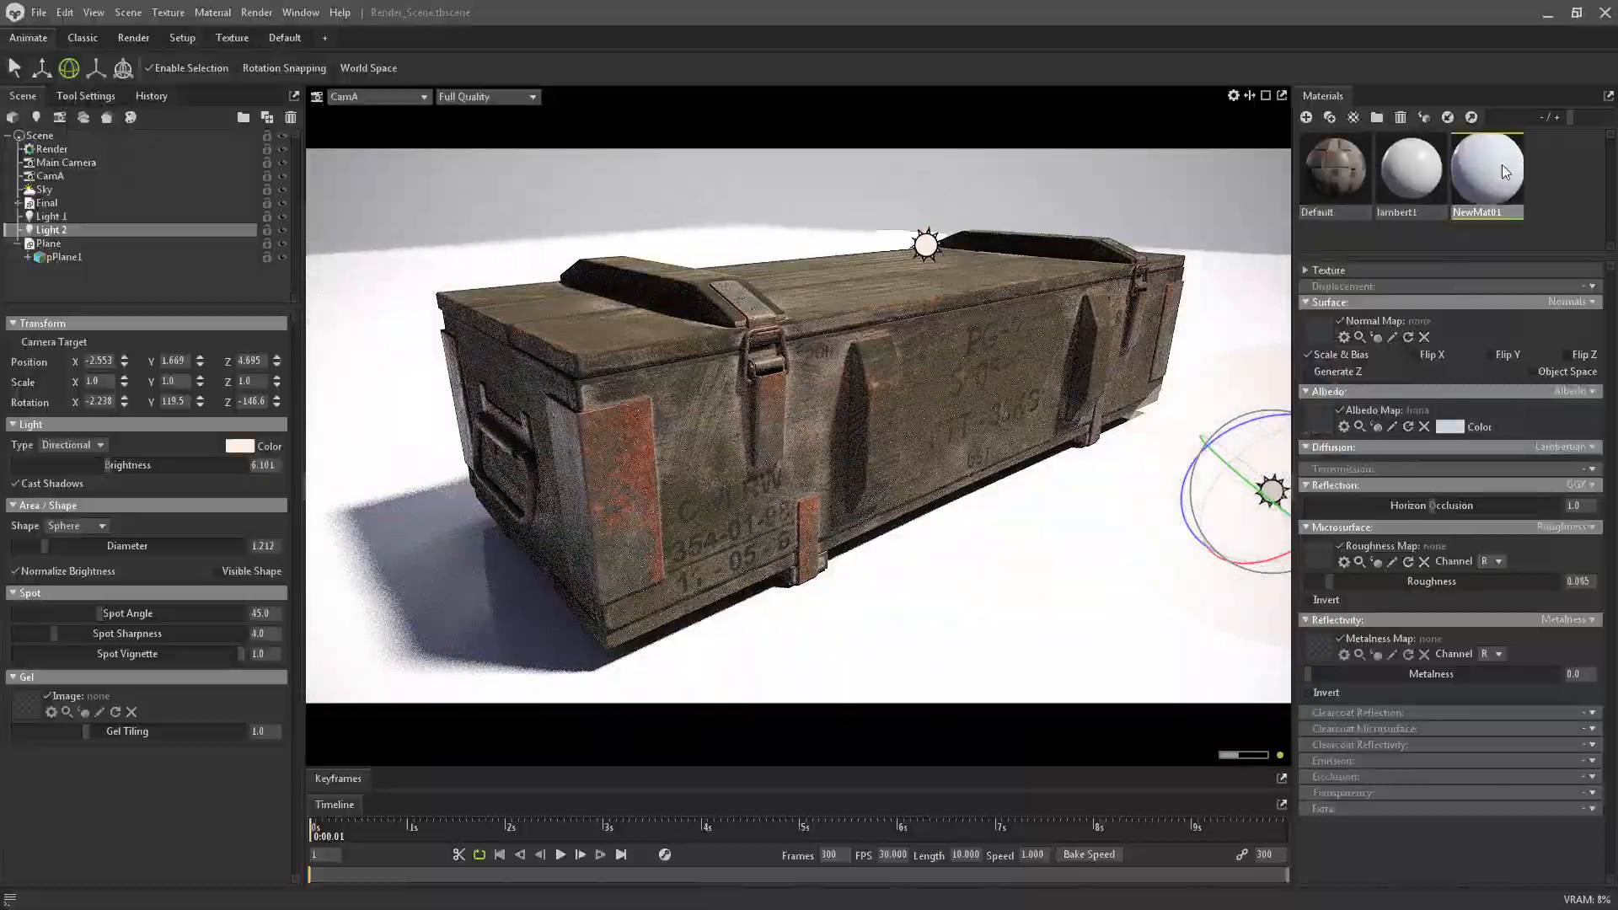
mouse_move(1329, 580)
mouse_down()
mouse_move(1310, 583)
mouse_move(1346, 582)
mouse_up()
click(1443, 428)
drag(304, 338, 301, 369)
click(407, 297)
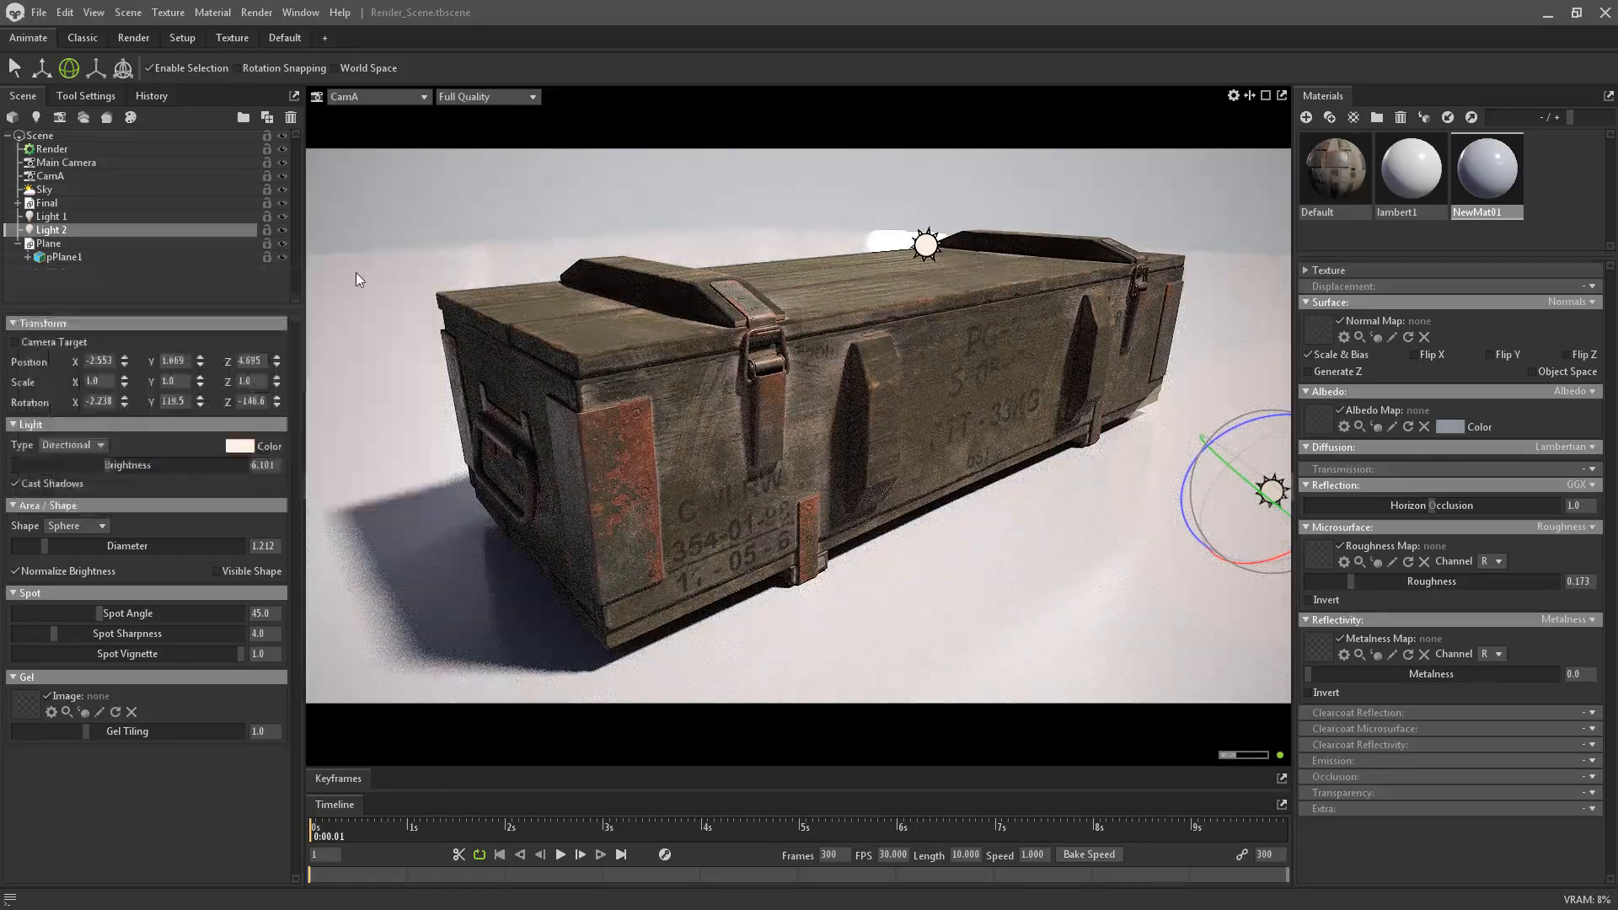
Save the scene and lower the Sky light's brightness slightly
click(43, 190)
click(32, 13)
click(68, 88)
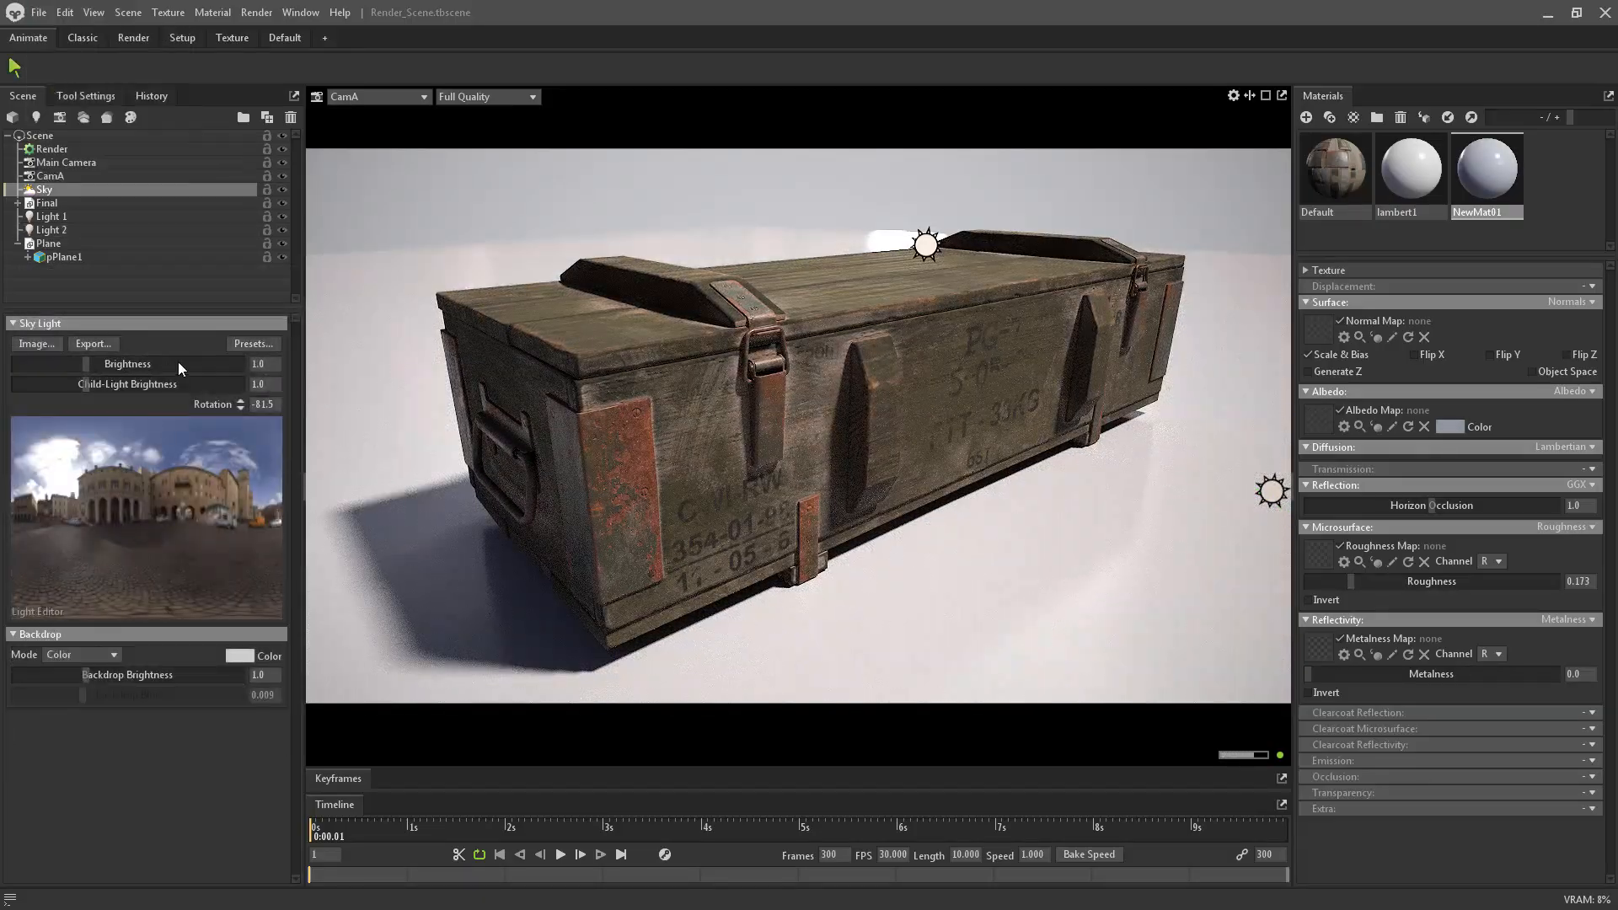
drag(84, 363, 76, 364)
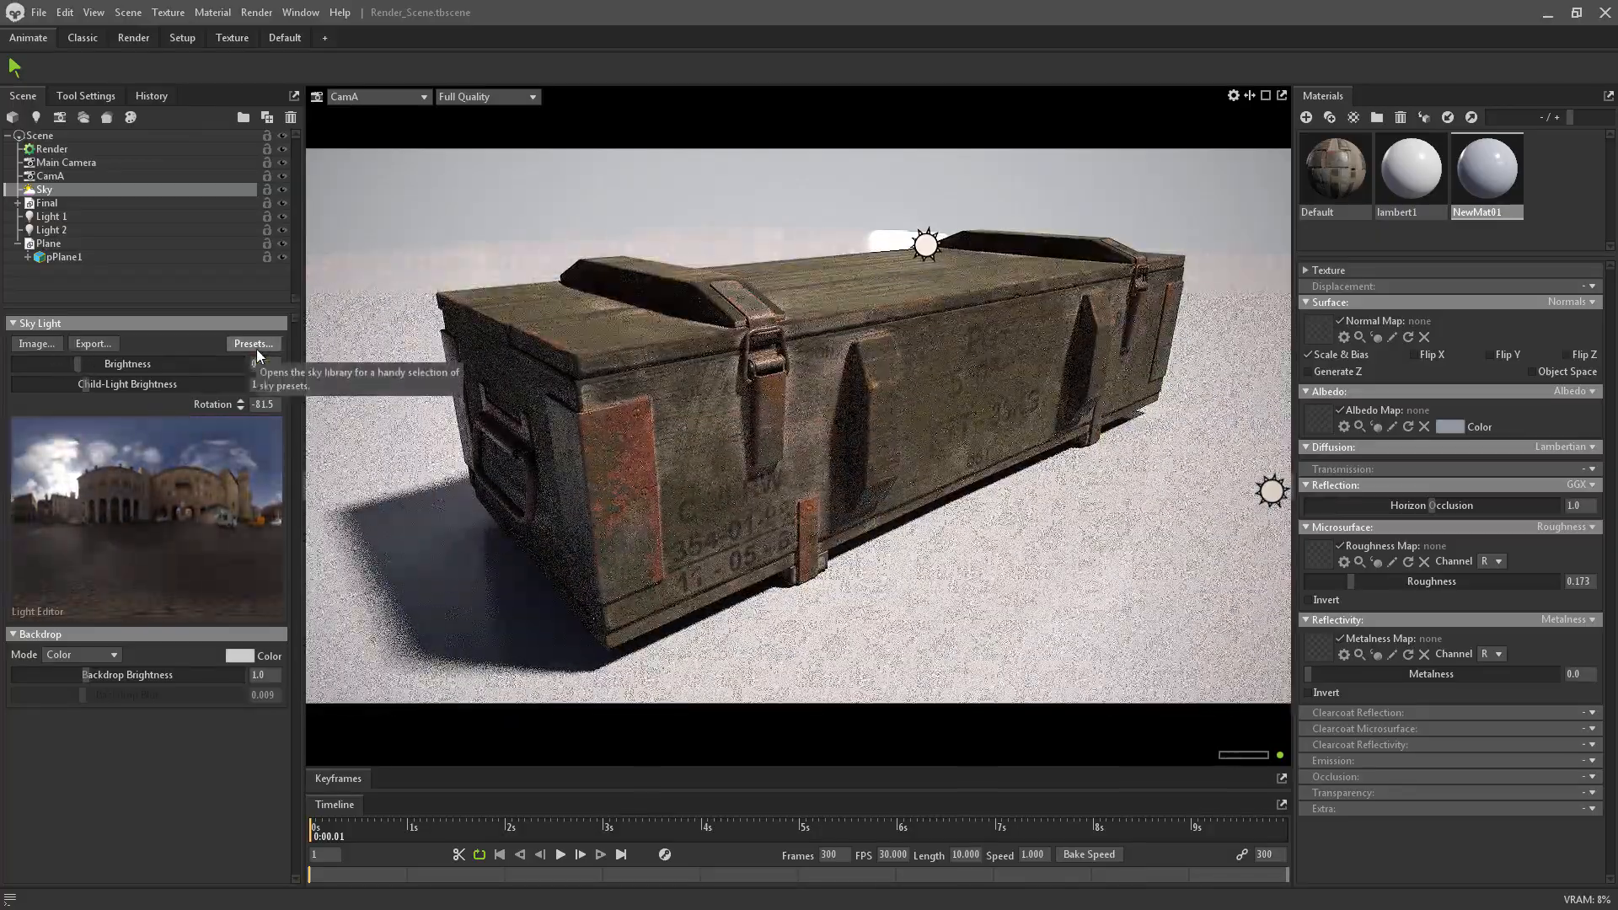
Open the sky preset library and try several alley skies, including Alley Construction, on the crate
click(256, 348)
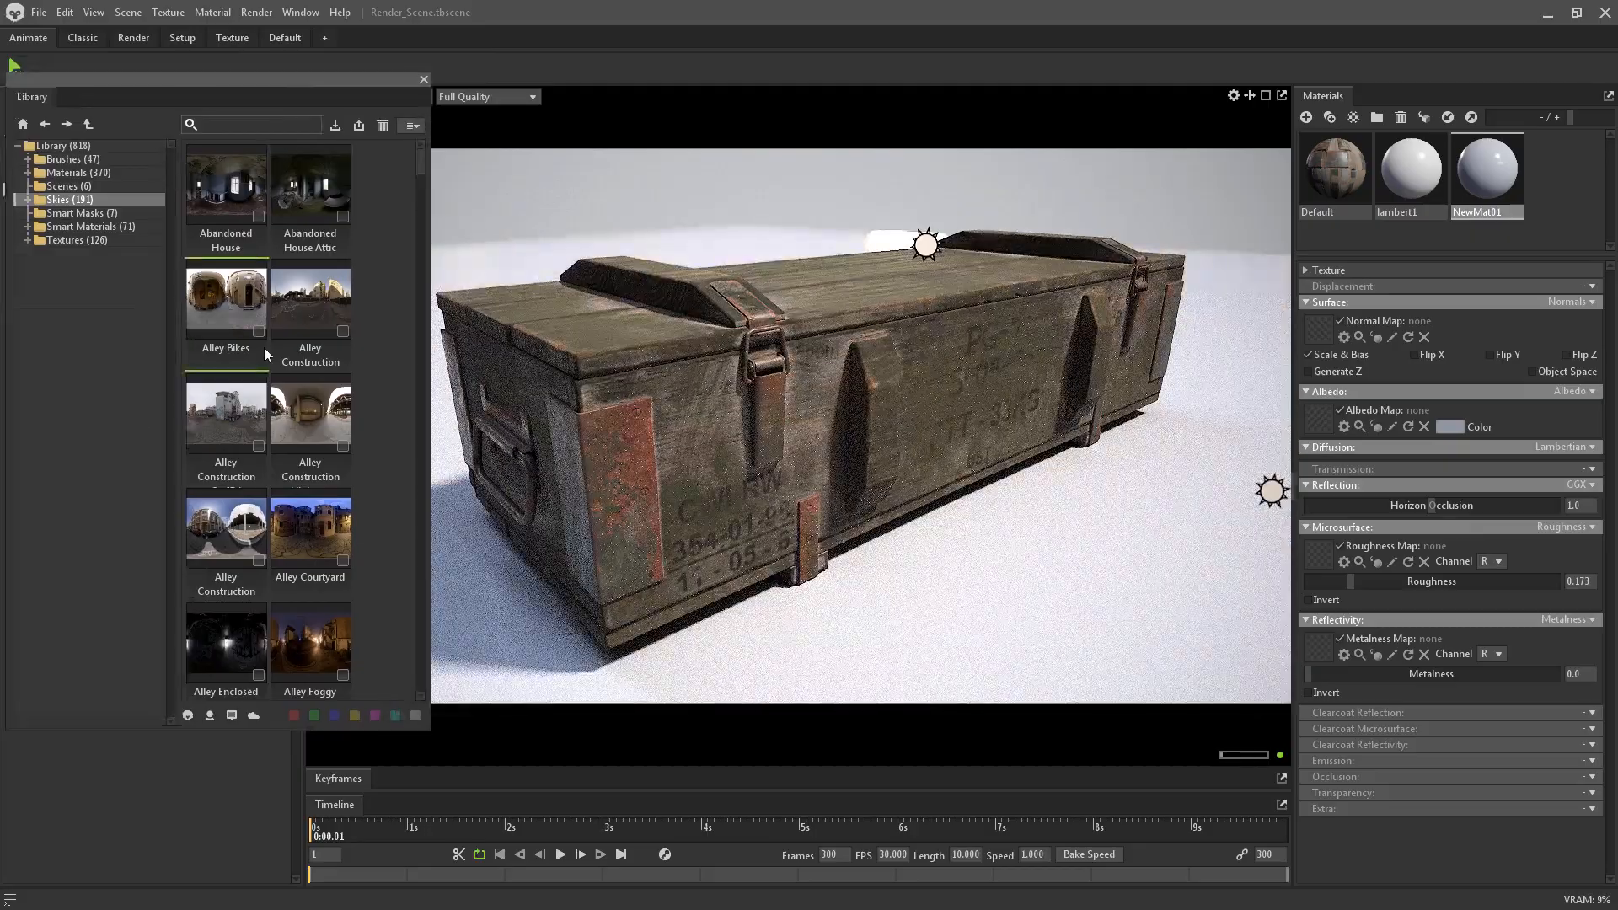
click(310, 291)
scroll(315, 337, down, 1)
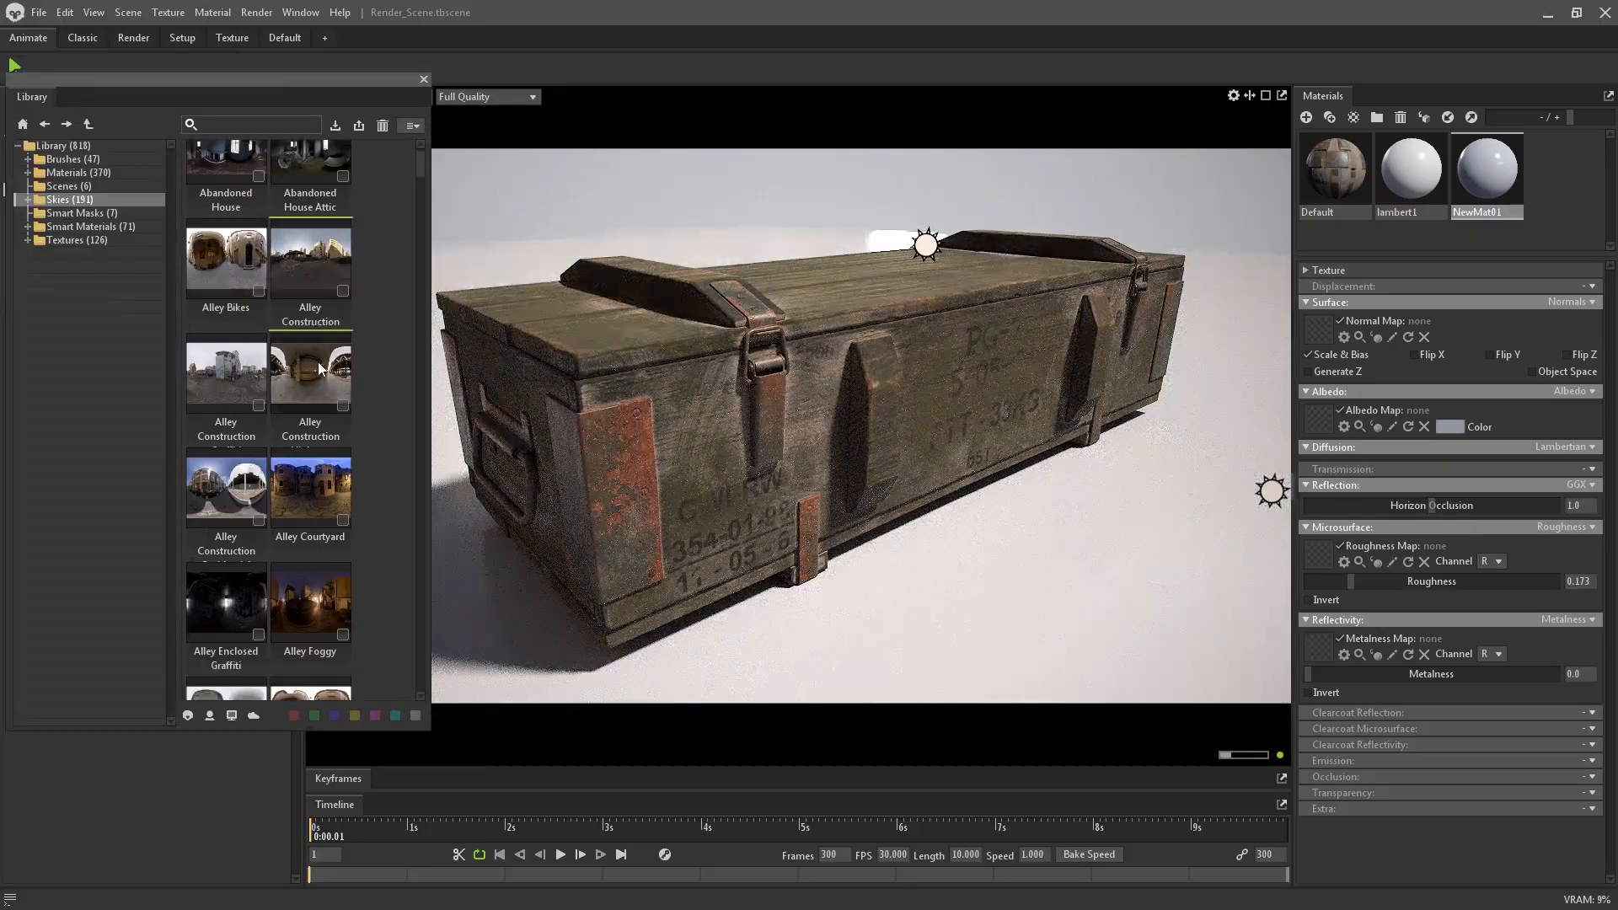
click(240, 377)
scroll(332, 417, down, 4)
click(311, 333)
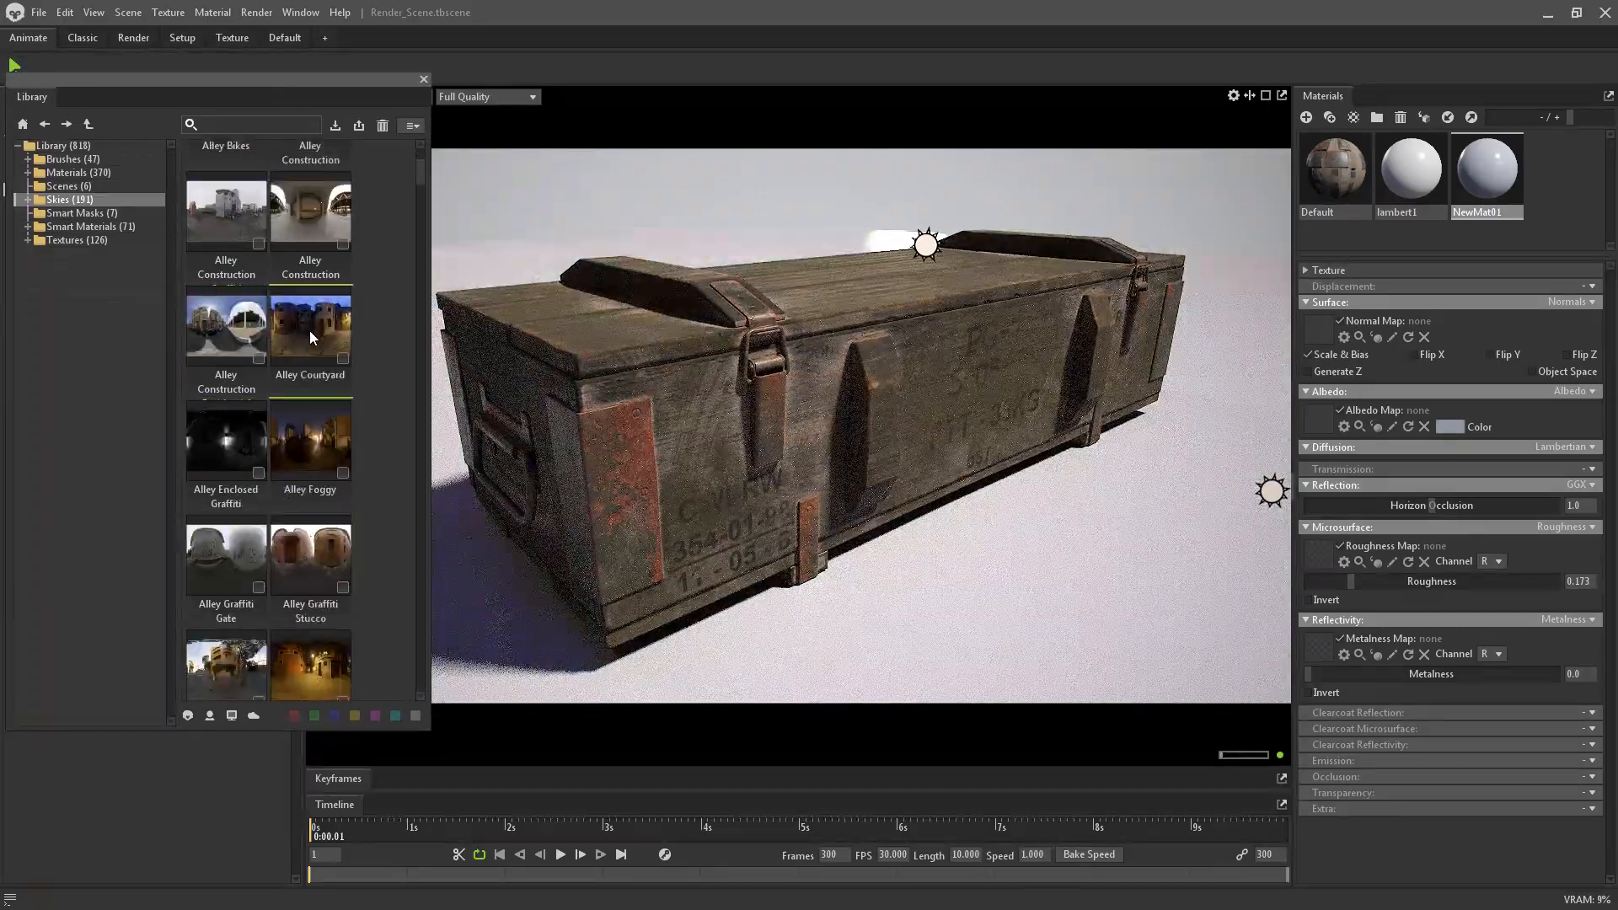
scroll(324, 354, down, 1)
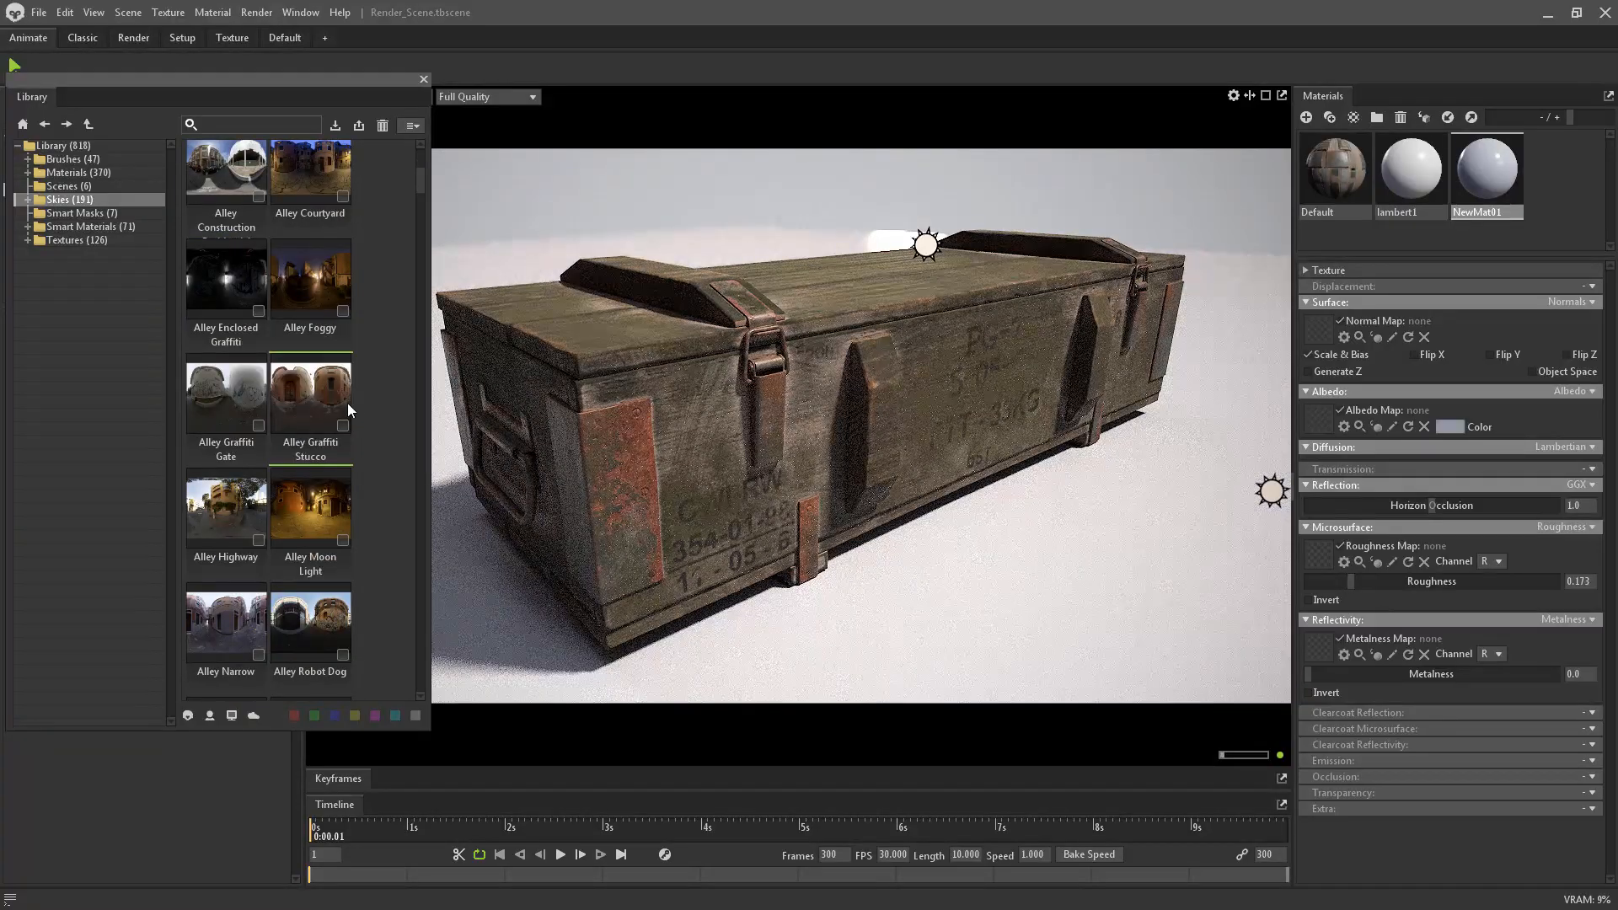
scroll(347, 402, down, 2)
Compare further alley skies, apply the Alley Narrow preset and rotate the sky lighting to -50
click(228, 306)
scroll(227, 306, down, 2)
click(251, 270)
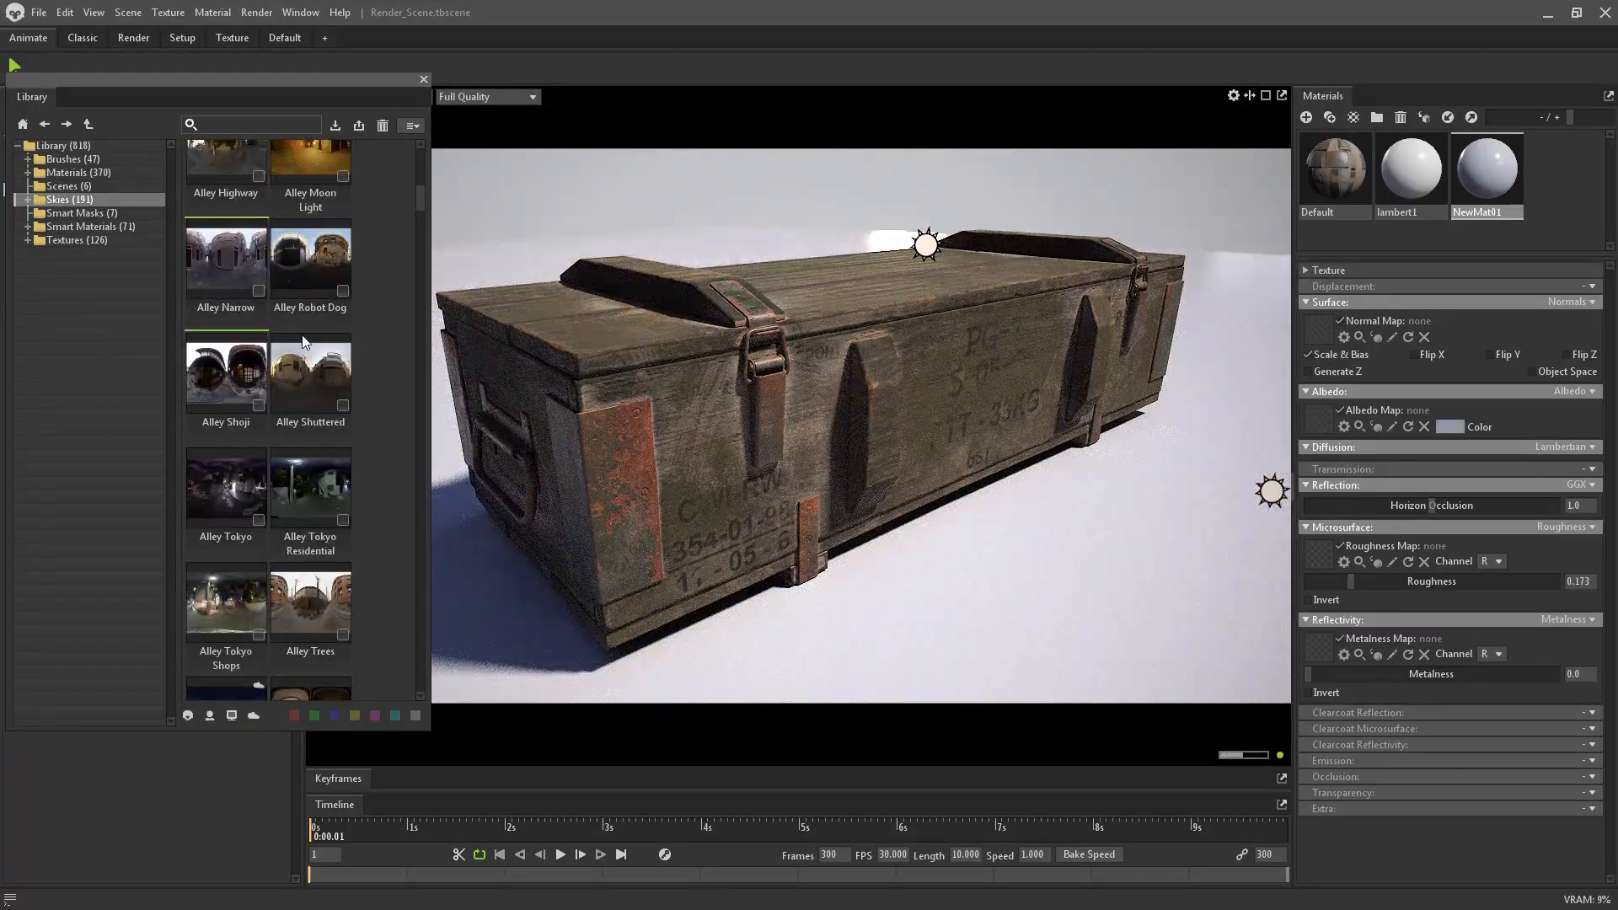
click(210, 386)
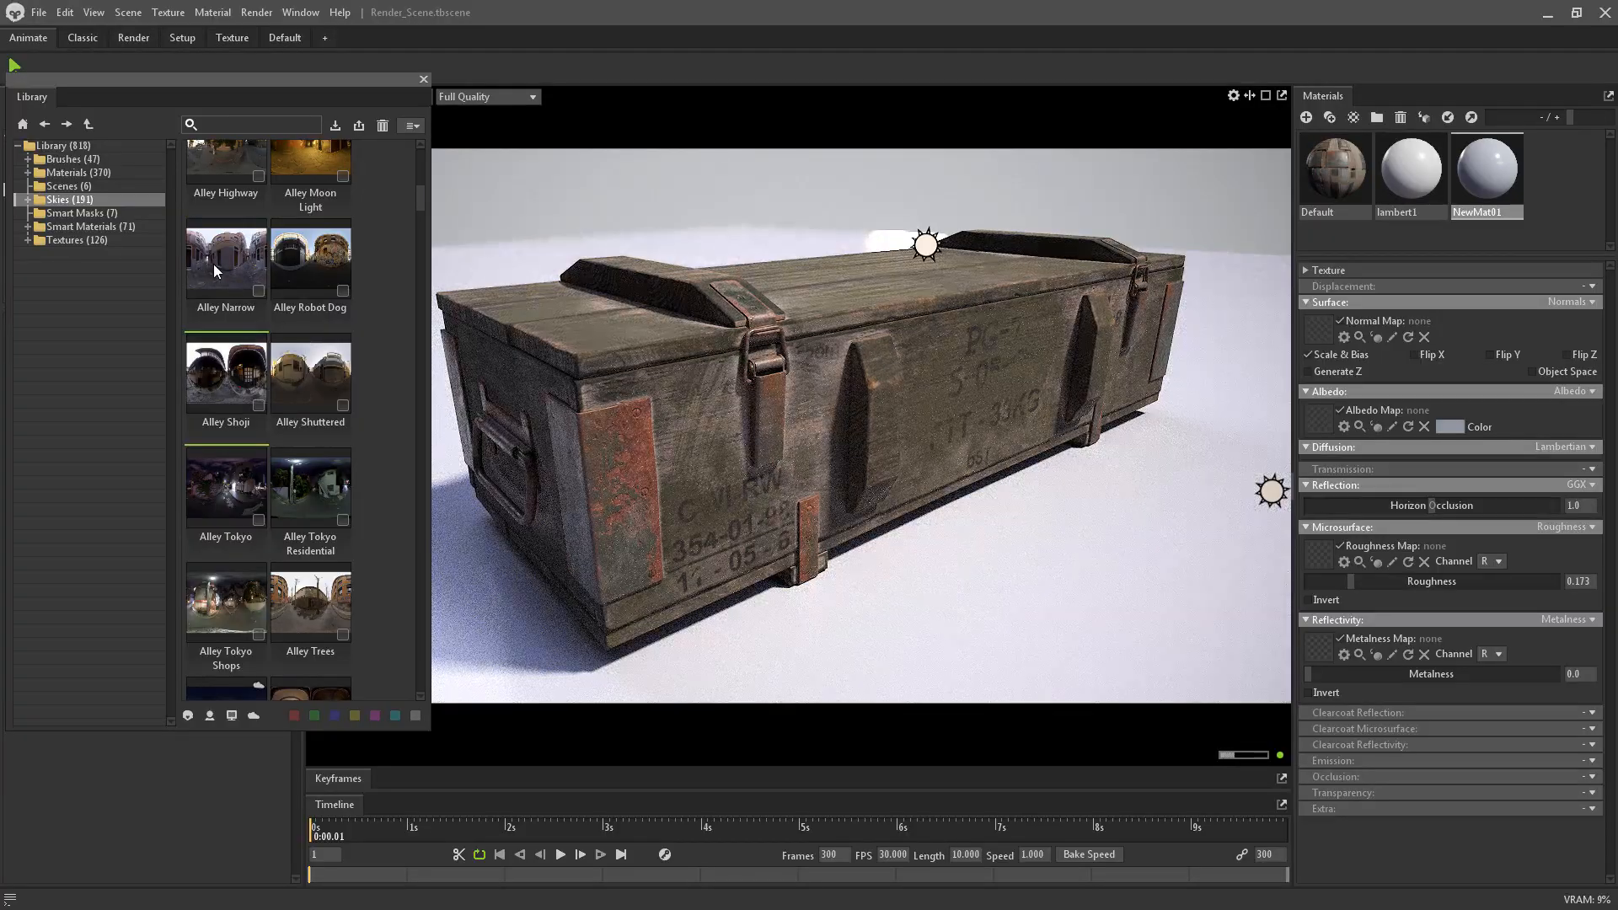
click(214, 265)
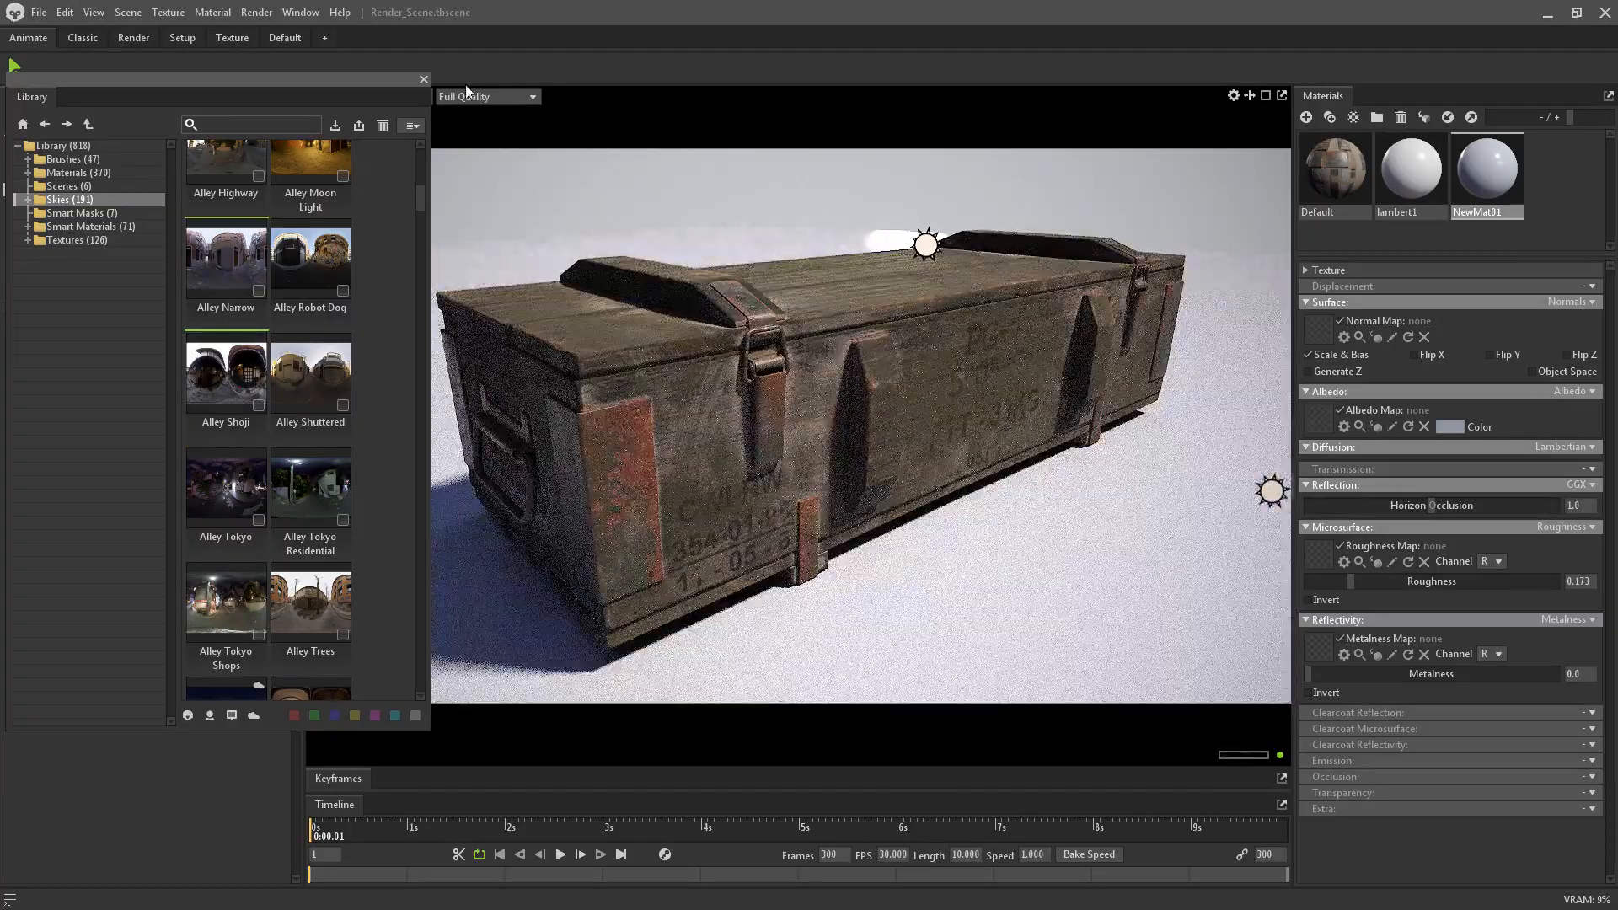
click(423, 79)
shift+drag(711, 351, 1068, 321)
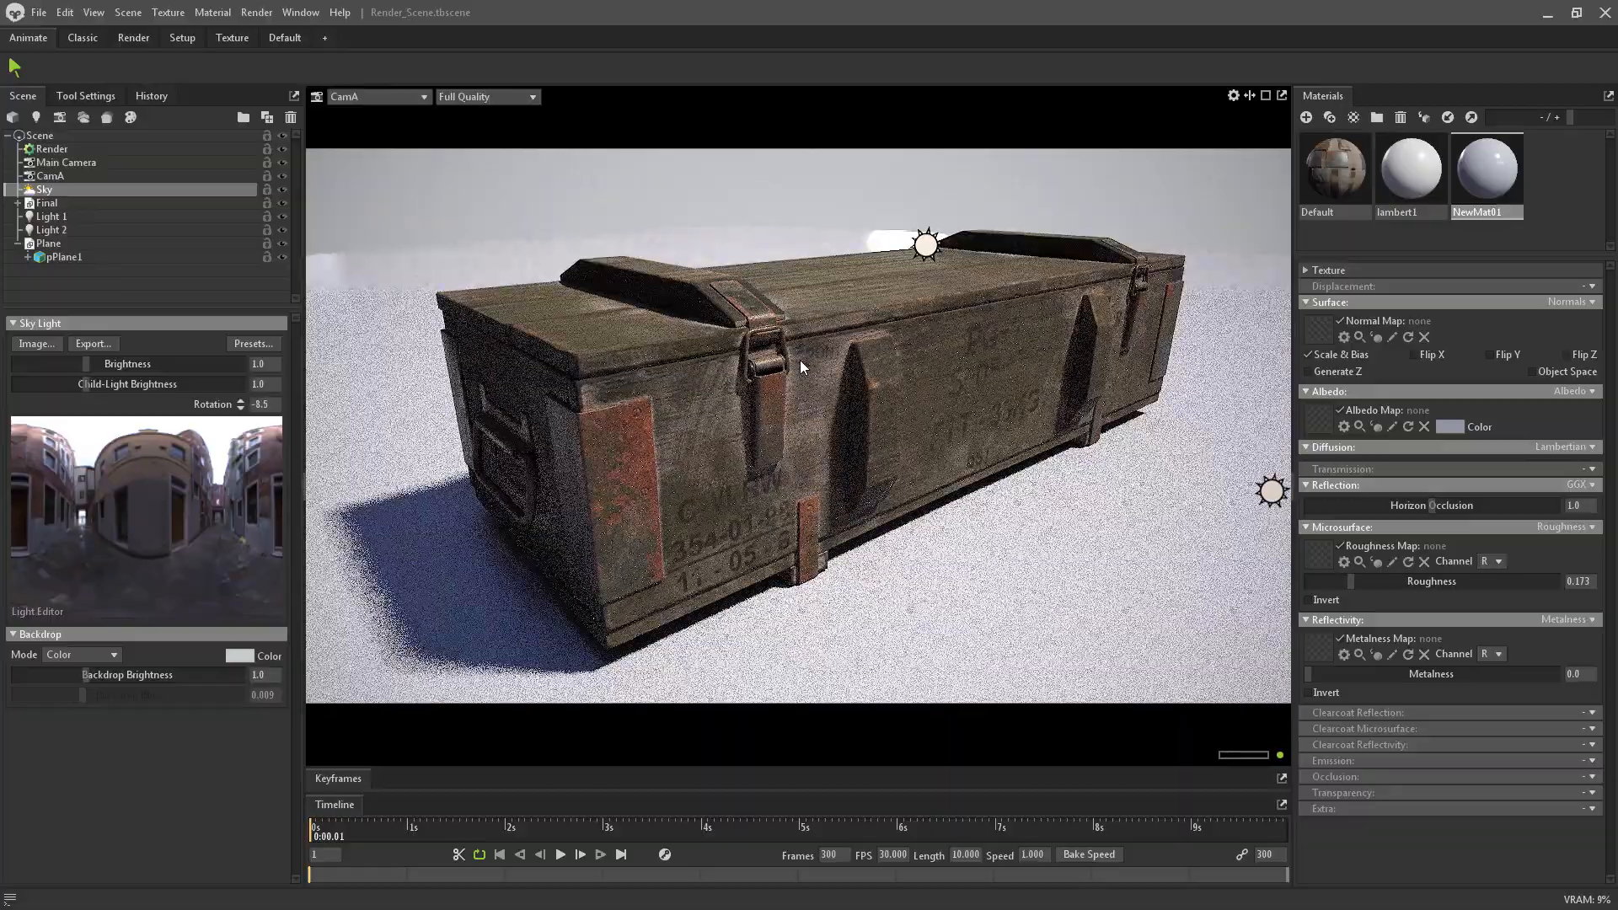
shift+drag(748, 371, 812, 358)
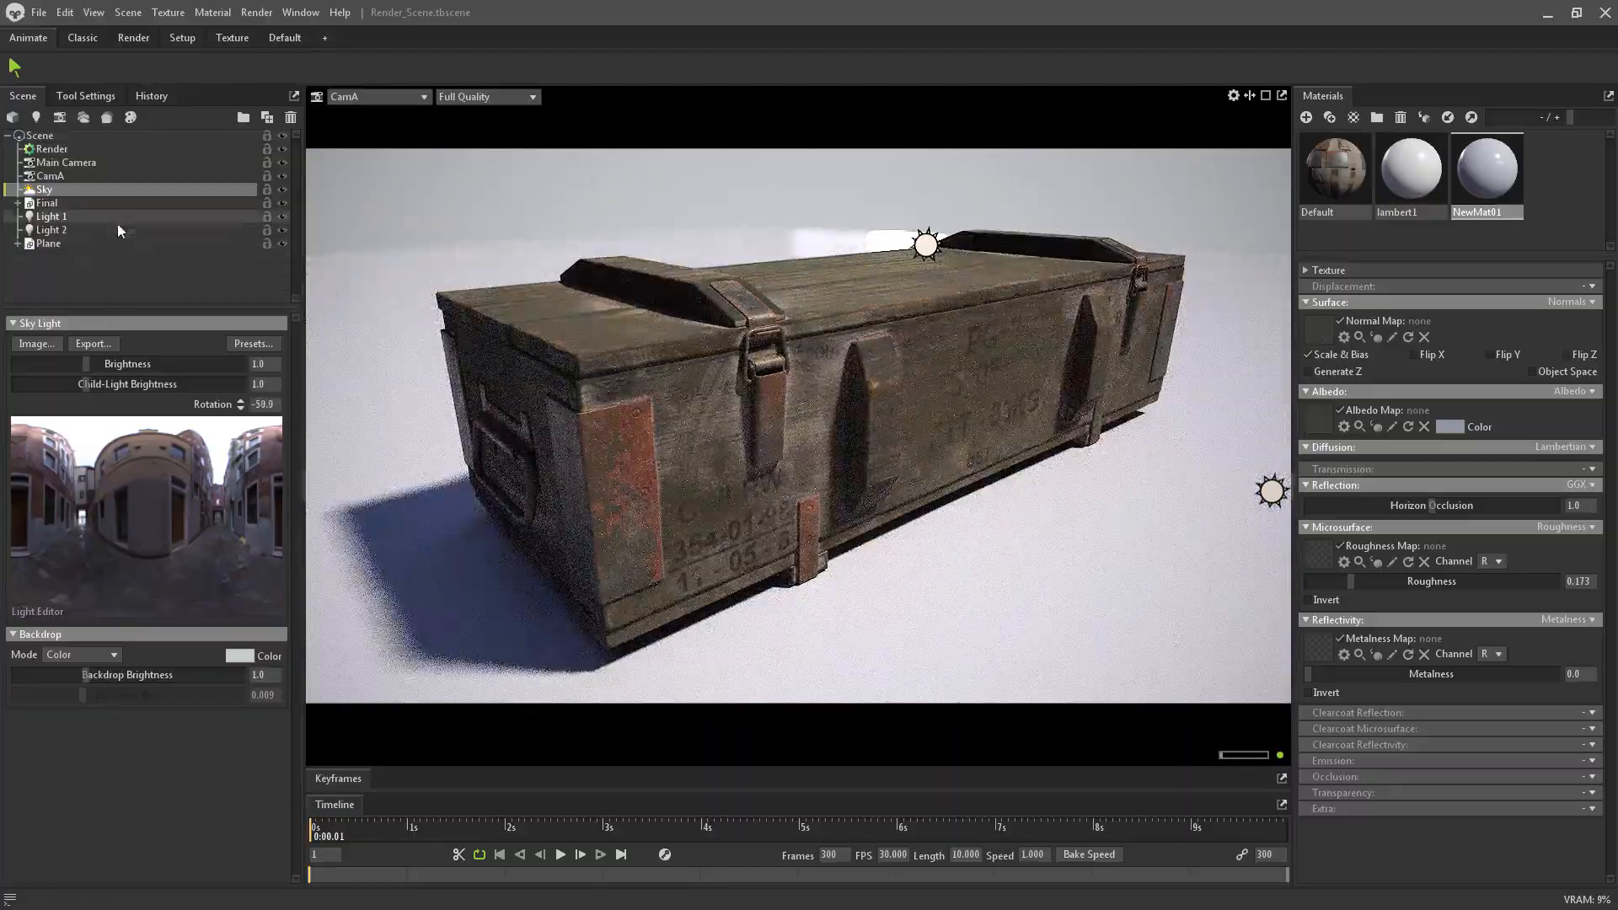
Rebalance the lighting by fine-tuning Light 2, setting Light 1's brightness to 7.052 and the Sky brightness to 0.55
click(51, 230)
drag(105, 466, 106, 463)
click(51, 219)
drag(124, 455, 122, 455)
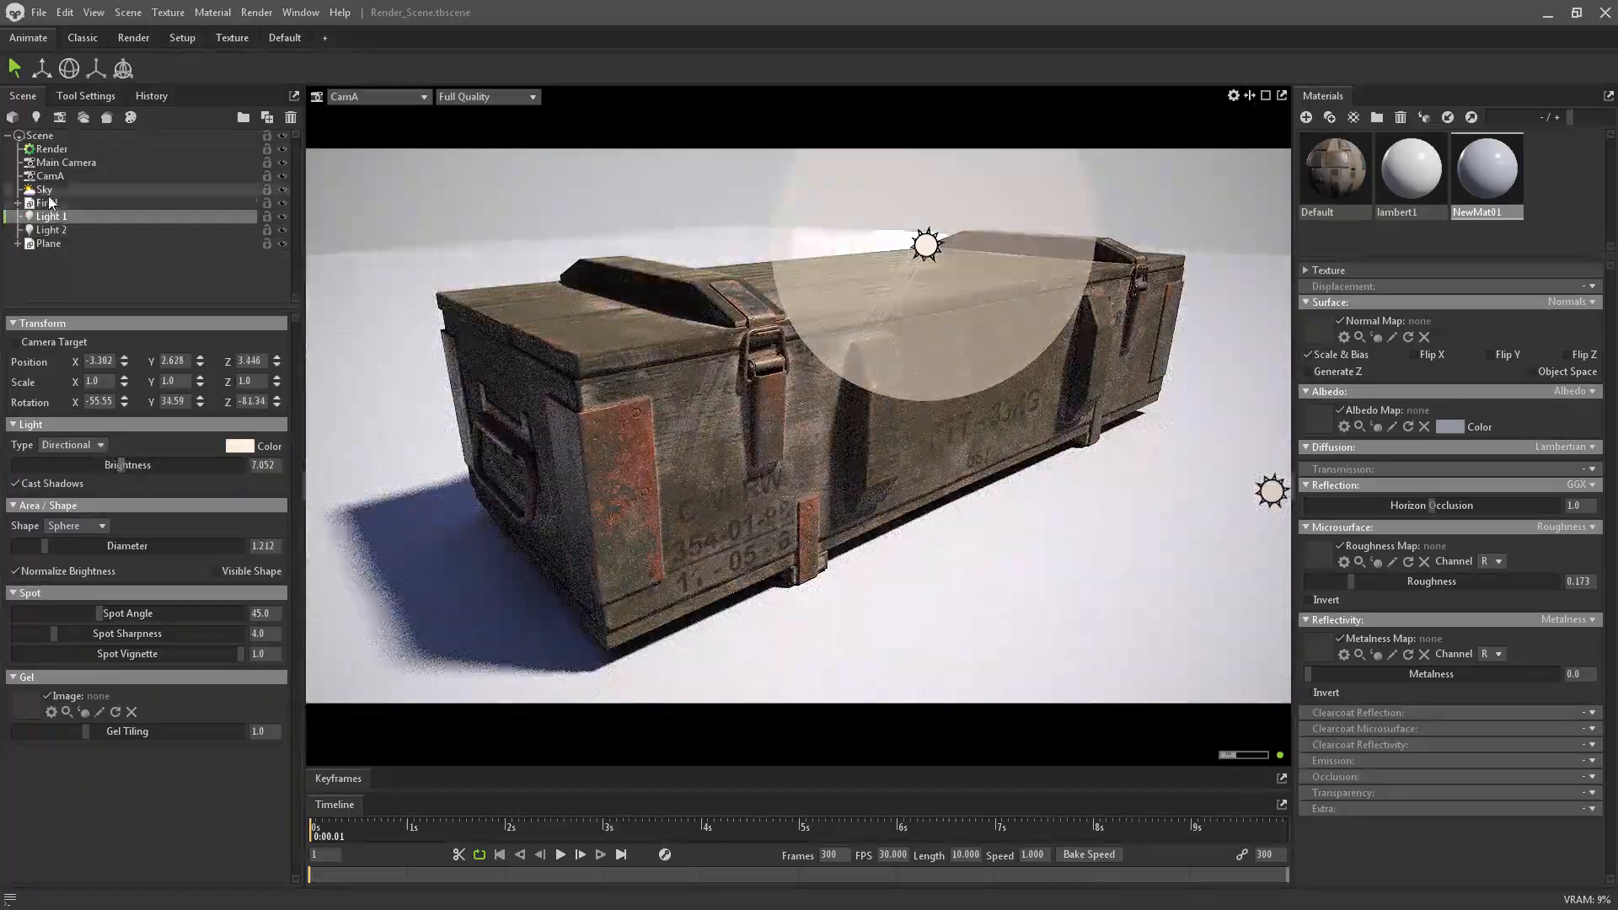
click(47, 192)
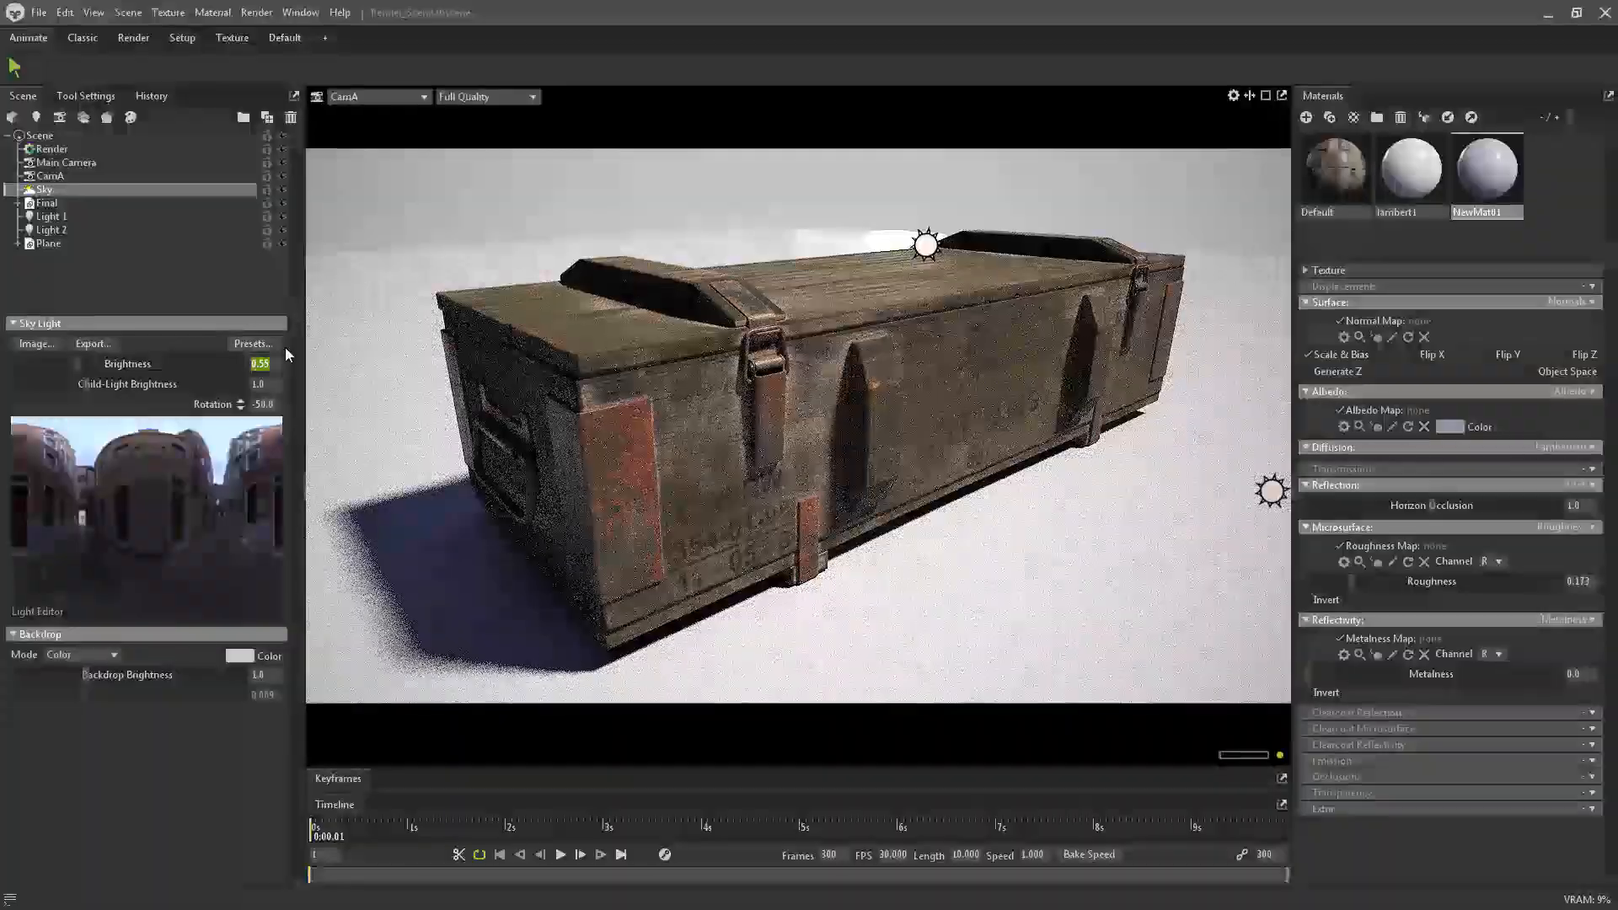
Set CamA's depth of field Far Blur to 12.04
click(55, 175)
scroll(57, 533, down, 2)
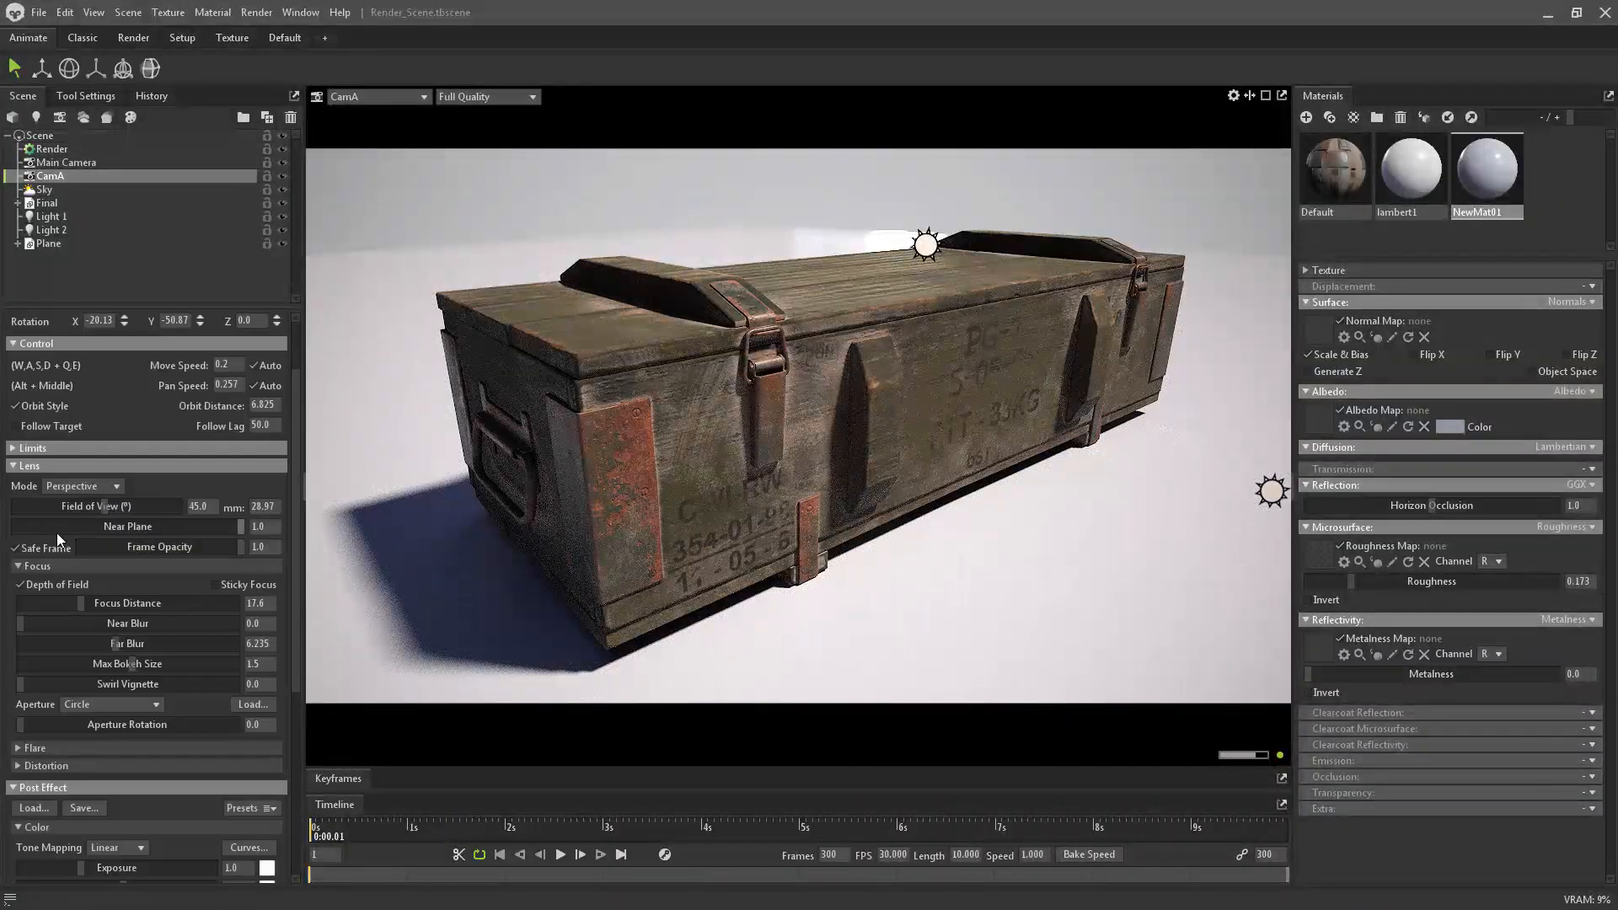
scroll(57, 532, down, 3)
drag(118, 477, 153, 476)
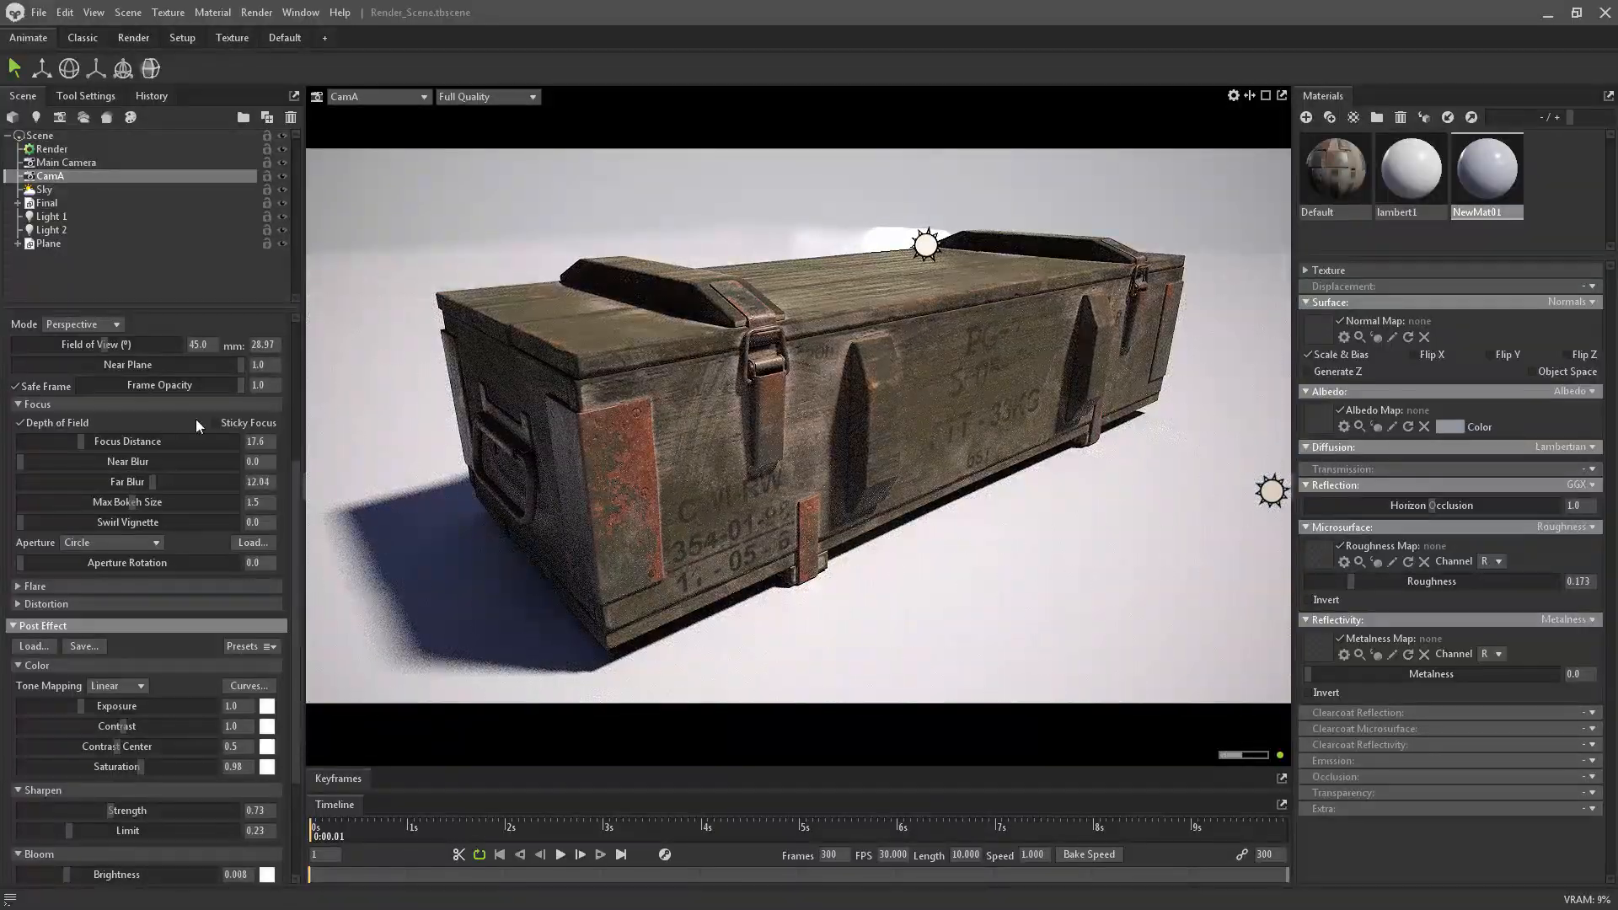
Set CamA's Sharpen strength to 1.671 and save the scene
scroll(164, 596, down, 3)
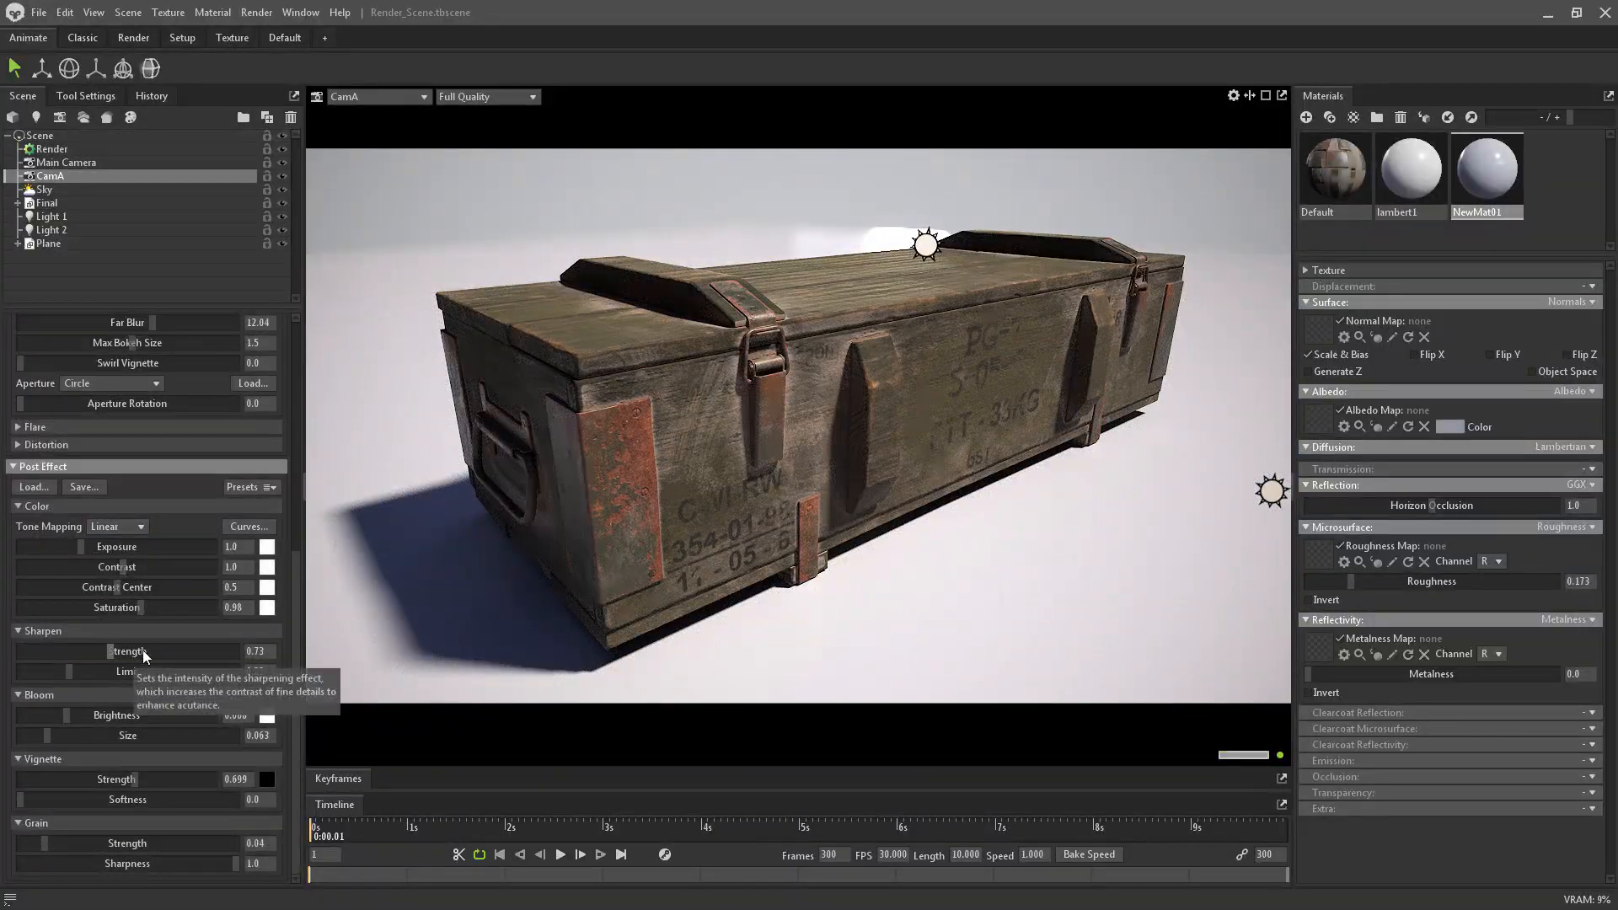
drag(143, 650, 150, 649)
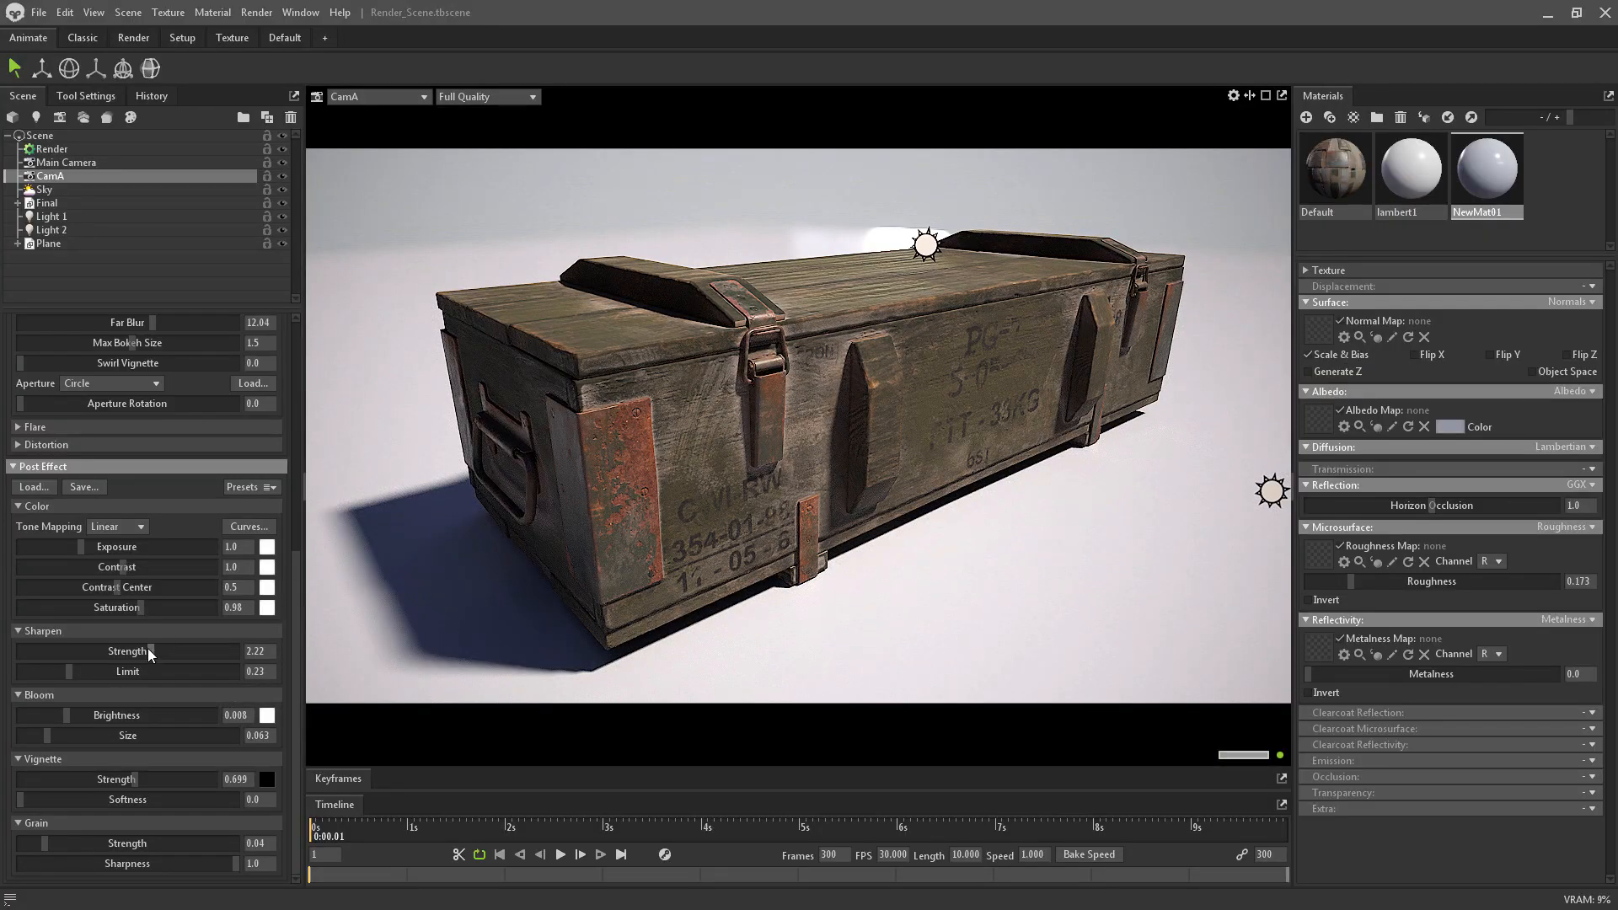
drag(148, 649, 139, 649)
click(39, 12)
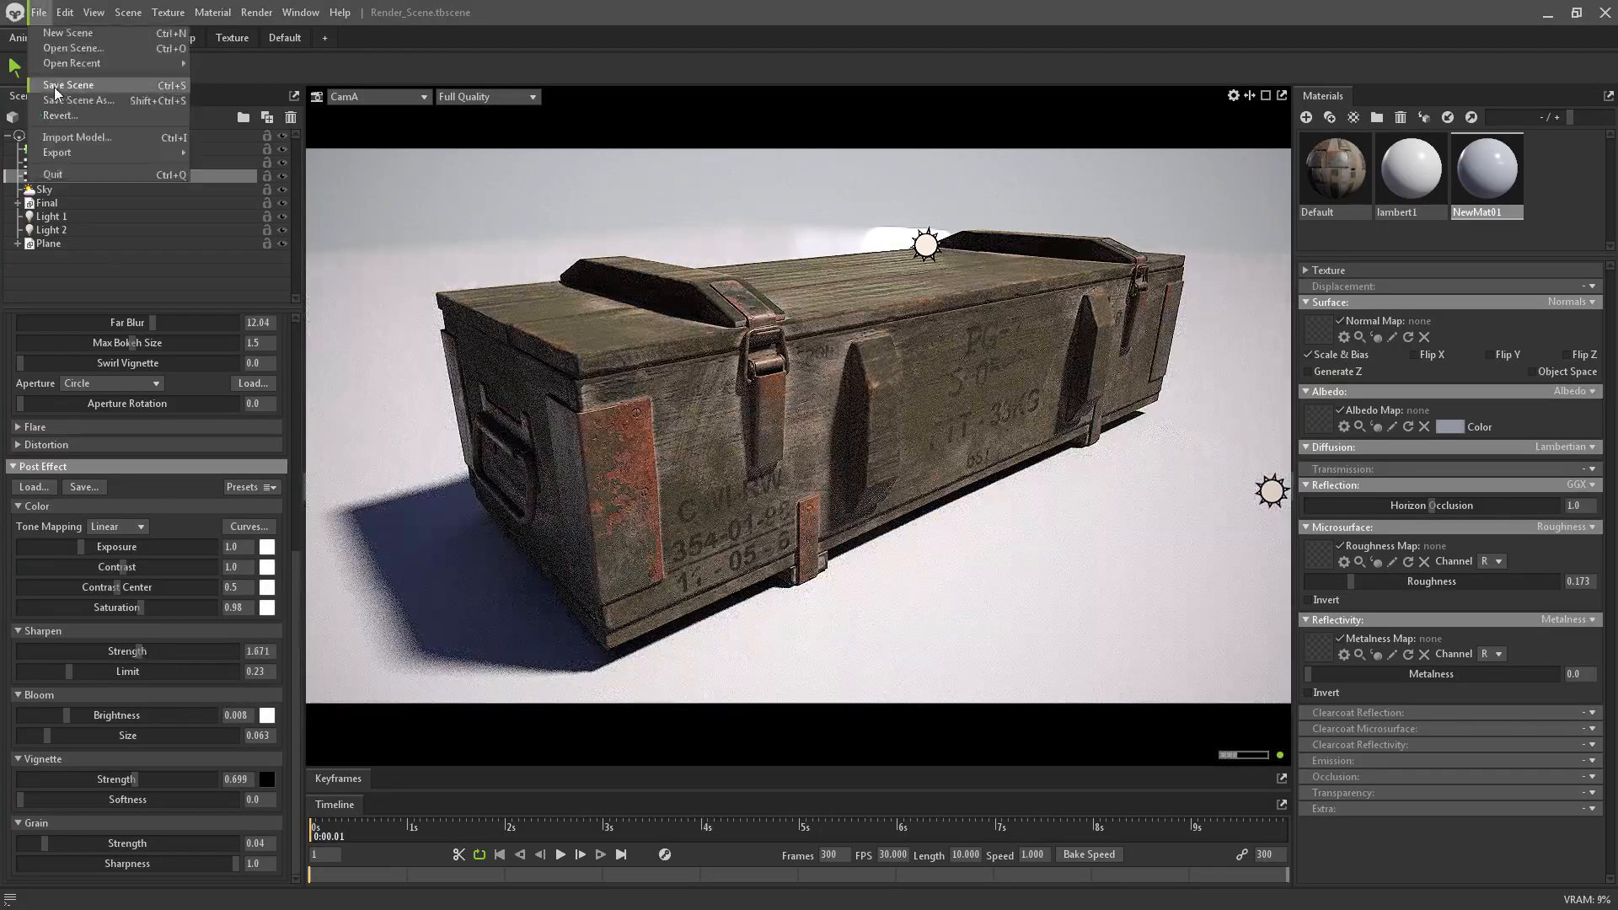
click(56, 86)
Lock CamA and switch the viewport to the Main Camera, framing the crate from its handle end
click(267, 175)
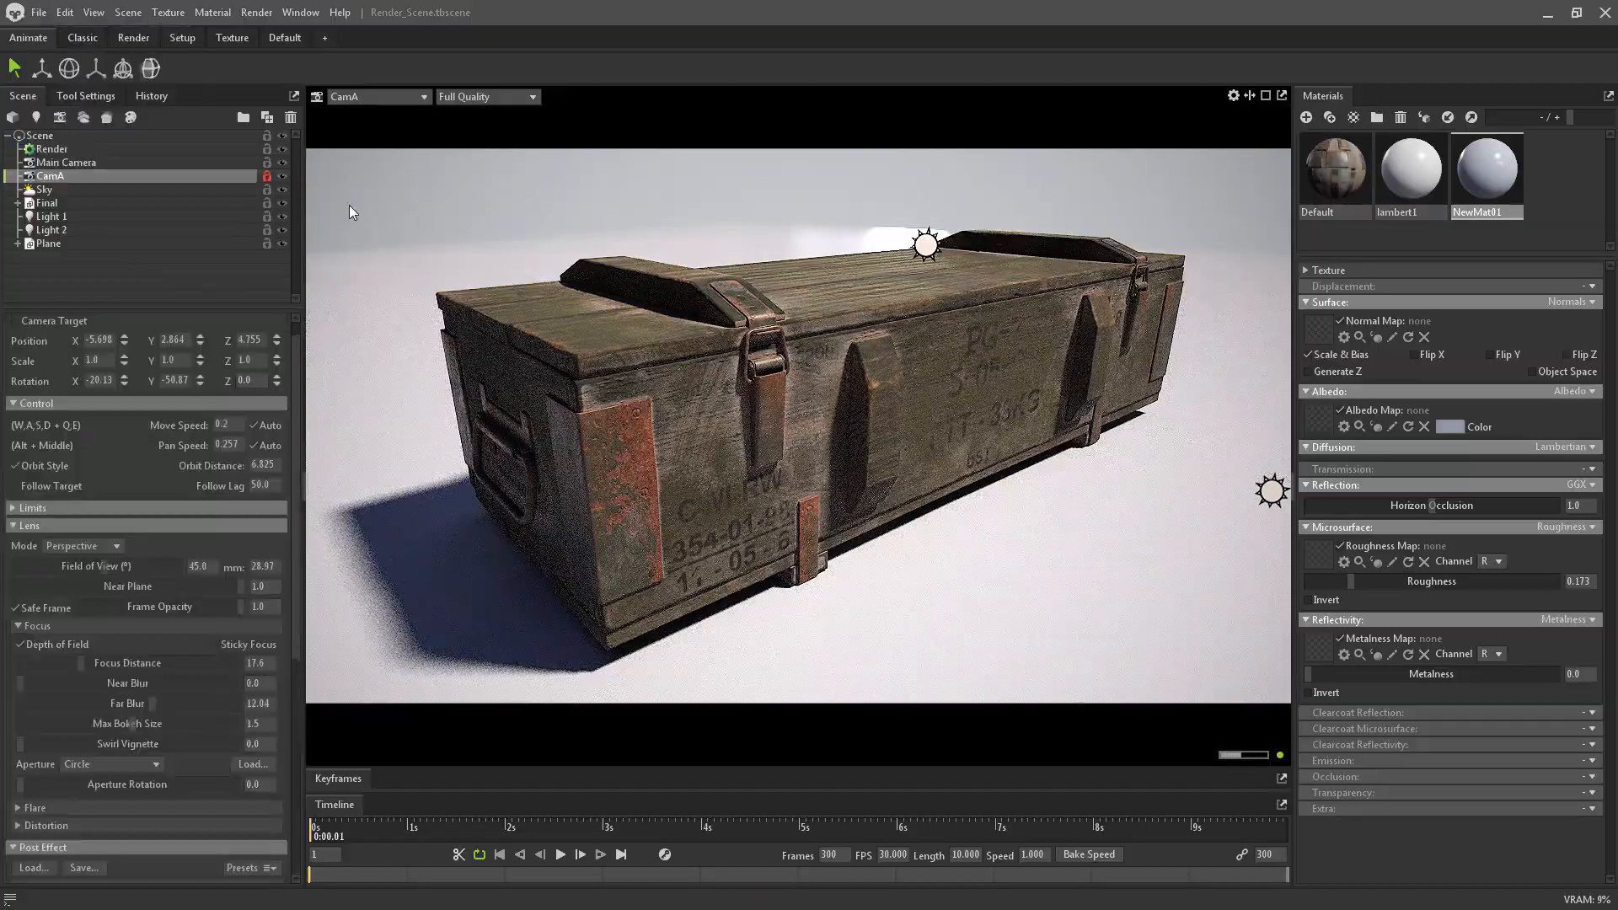
click(378, 96)
mouse_move(367, 119)
click(472, 122)
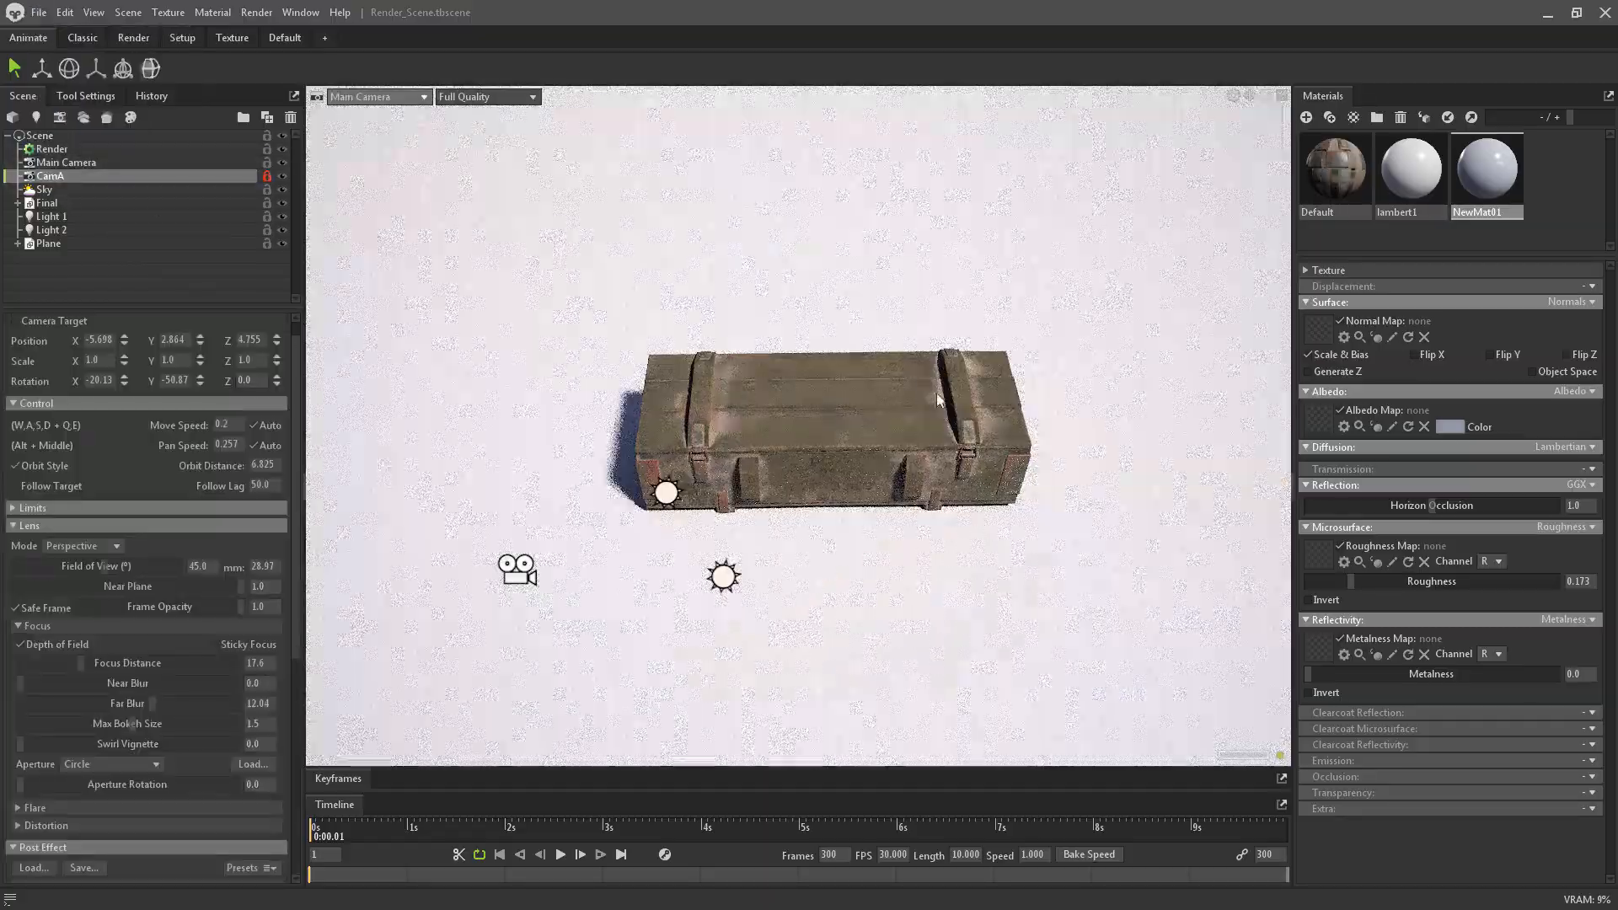
alt+drag(936, 394, 1180, 430)
alt+middle_drag(1180, 430, 995, 421)
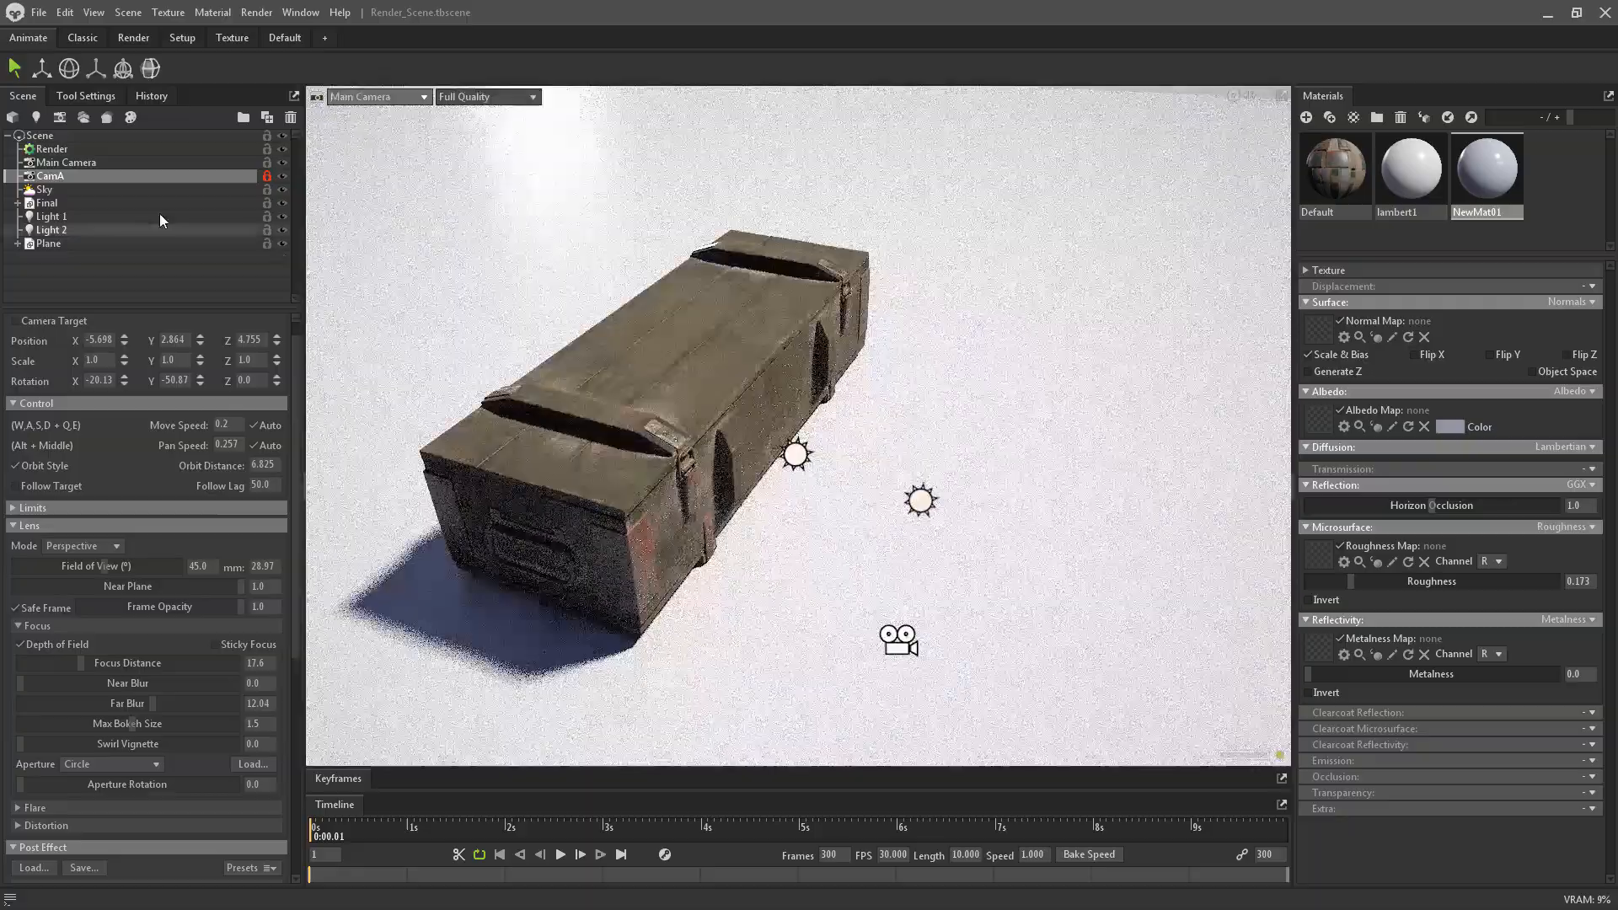
Try duplicating the Final crate, turning the copy crosswise to the original and tilting it
click(47, 203)
key(ctrl+d)
key(e)
drag(694, 437, 992, 503)
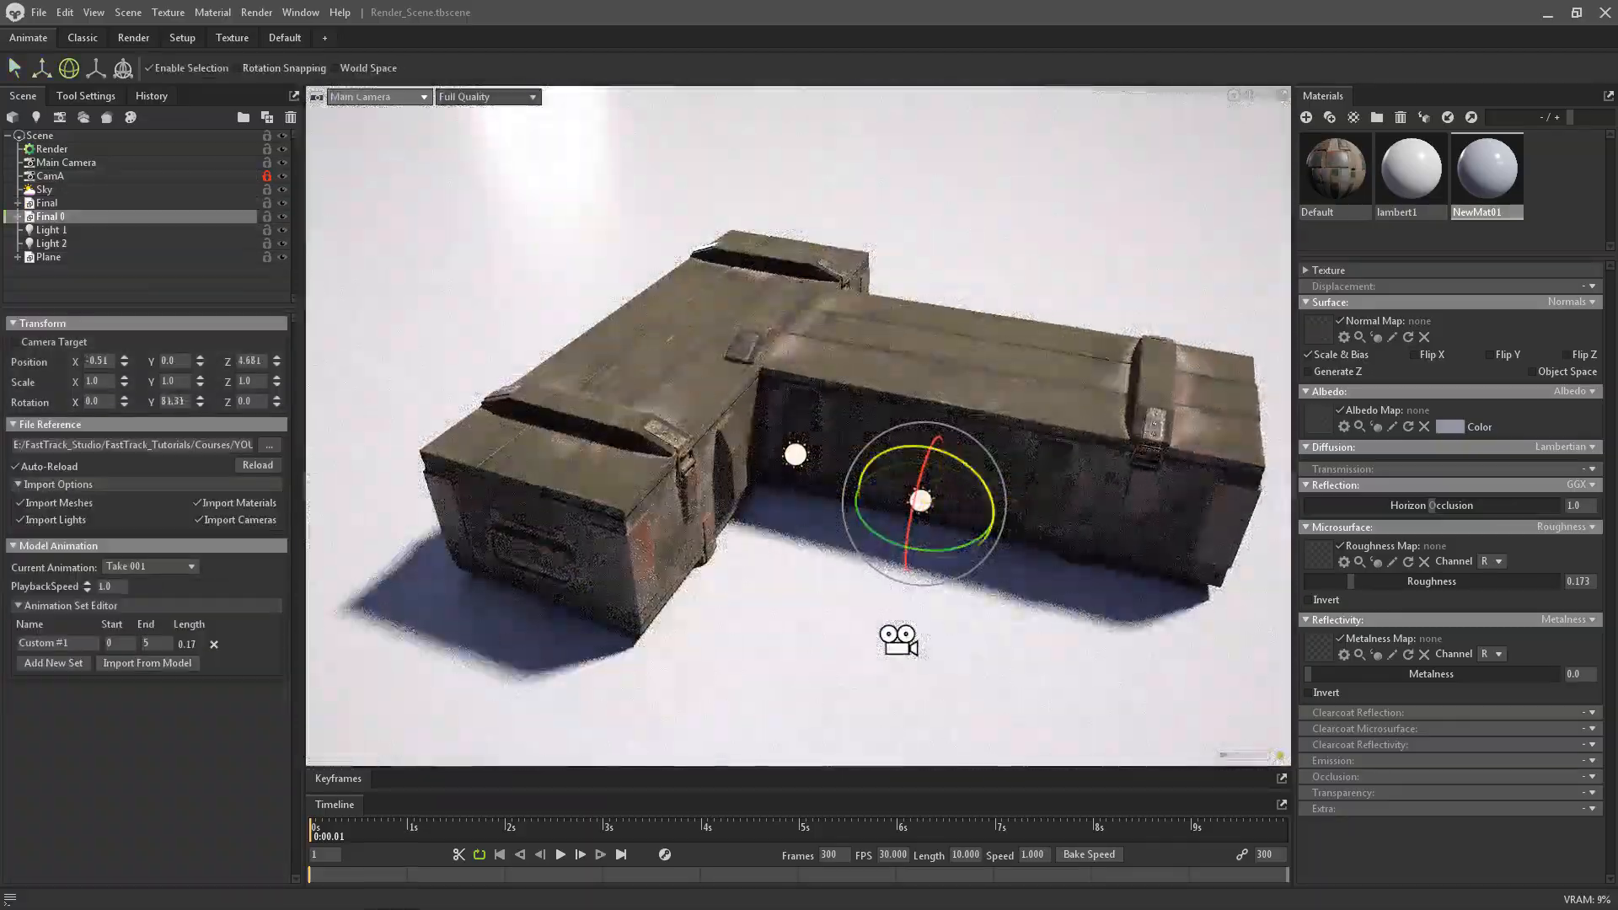
drag(917, 446, 908, 341)
key(w)
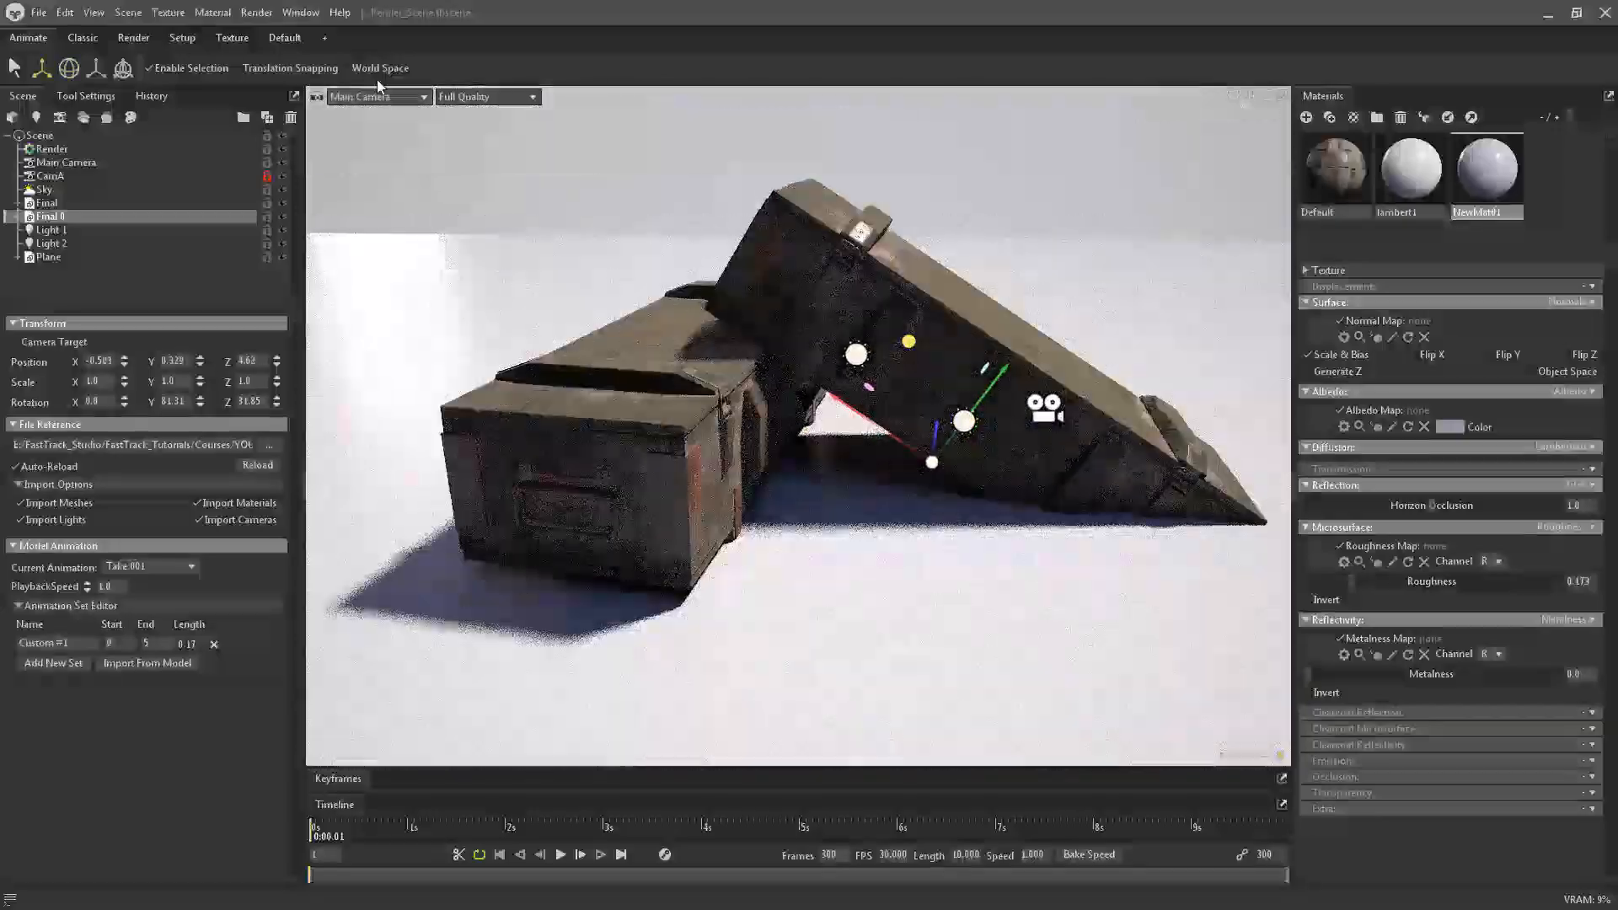
Try leaning the duplicate on the original crate by raising it and adjusting its tilt to 24.75 degrees
drag(1030, 378, 911, 334)
key(e)
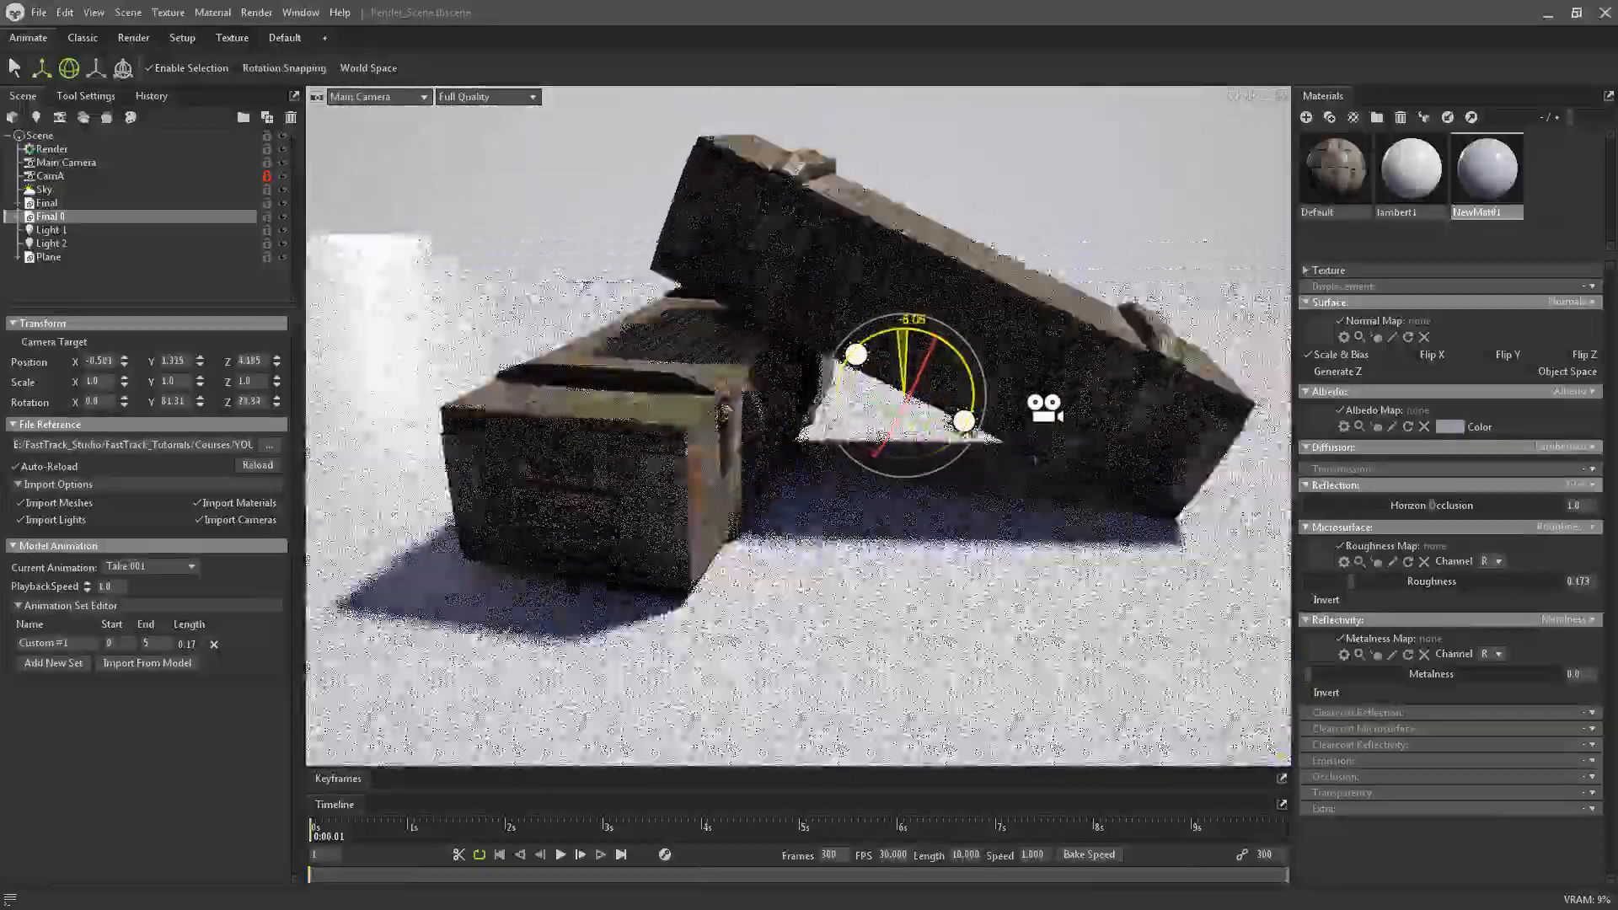
key(w)
drag(1005, 317, 826, 417)
key(e)
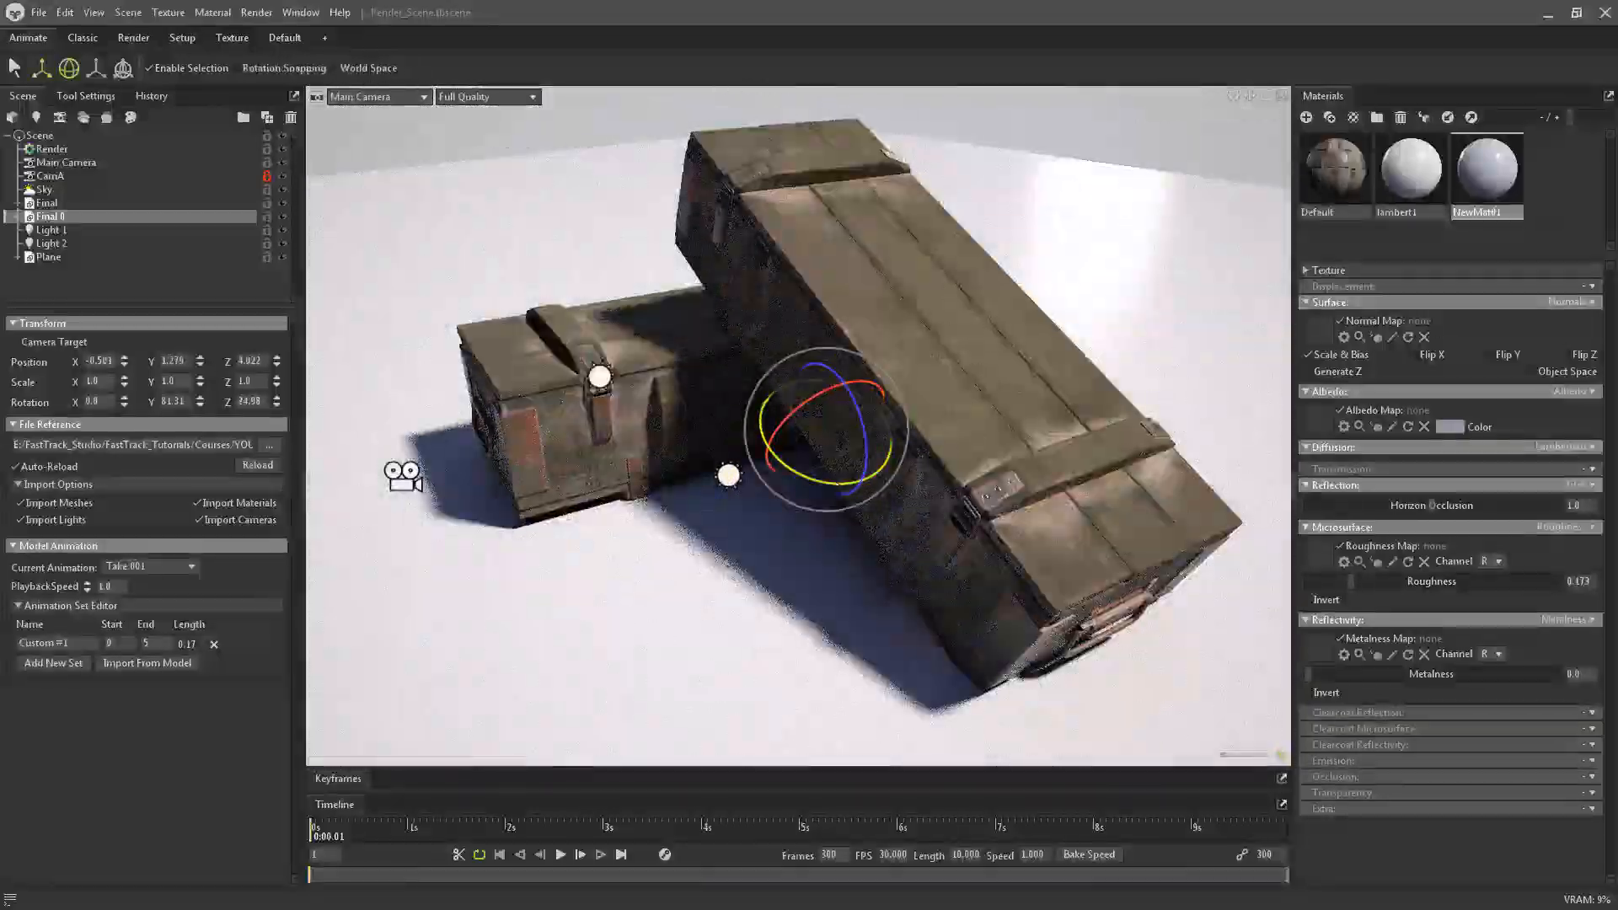
drag(800, 477, 815, 481)
key(w)
Check the leaning crate arrangement through CamA, then return to the Main Camera view
alt+drag(969, 422, 1065, 379)
click(399, 97)
mouse_move(408, 114)
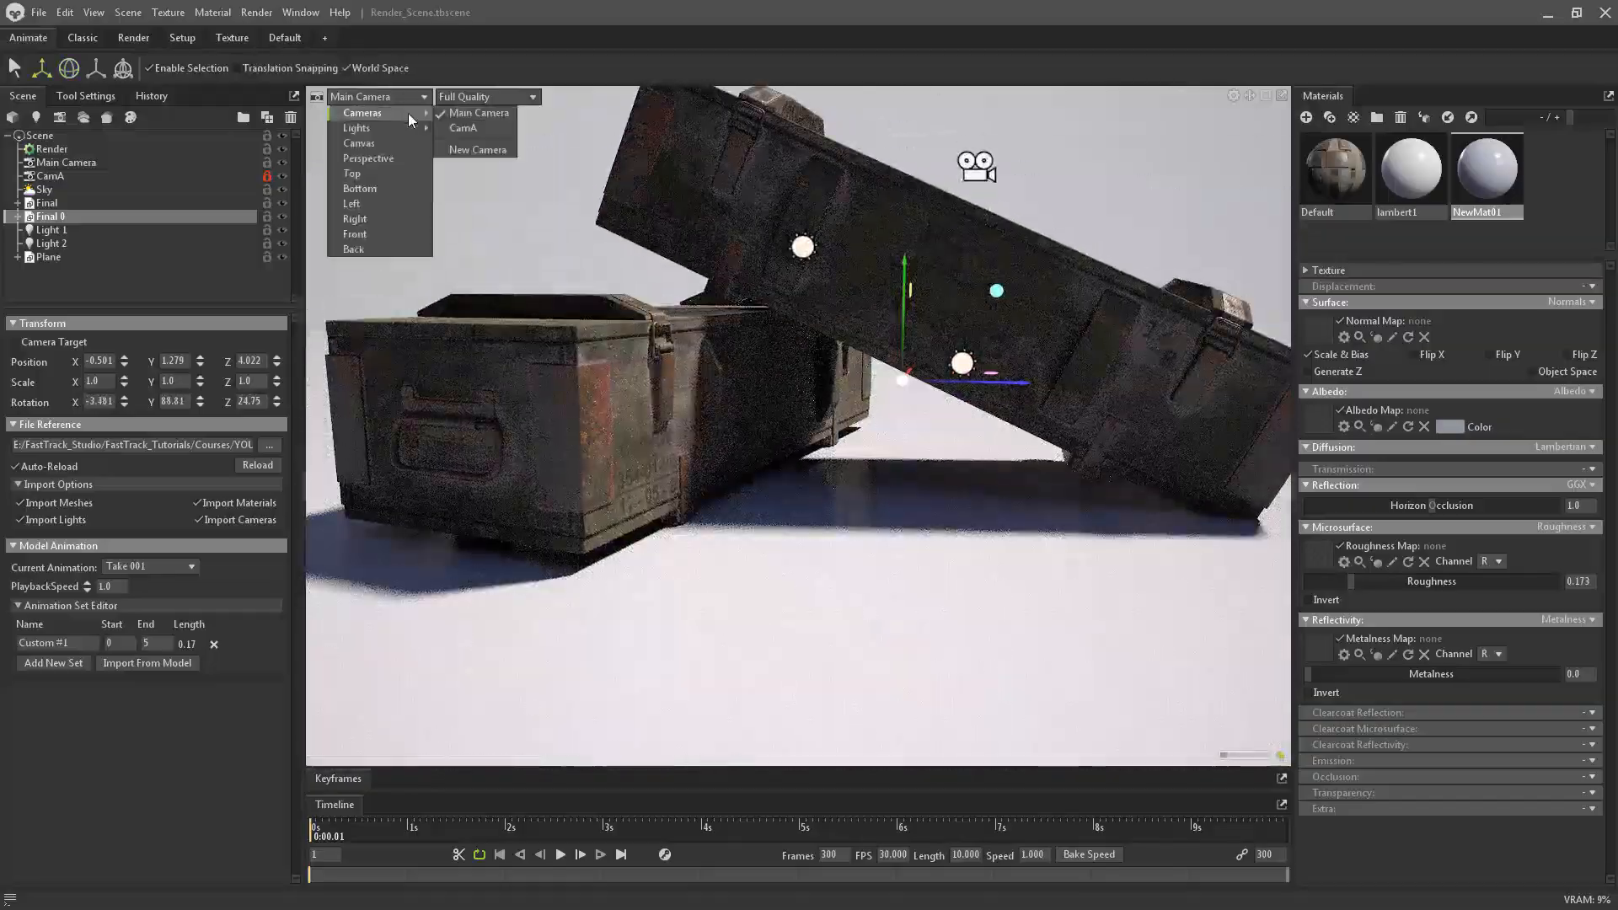
click(472, 128)
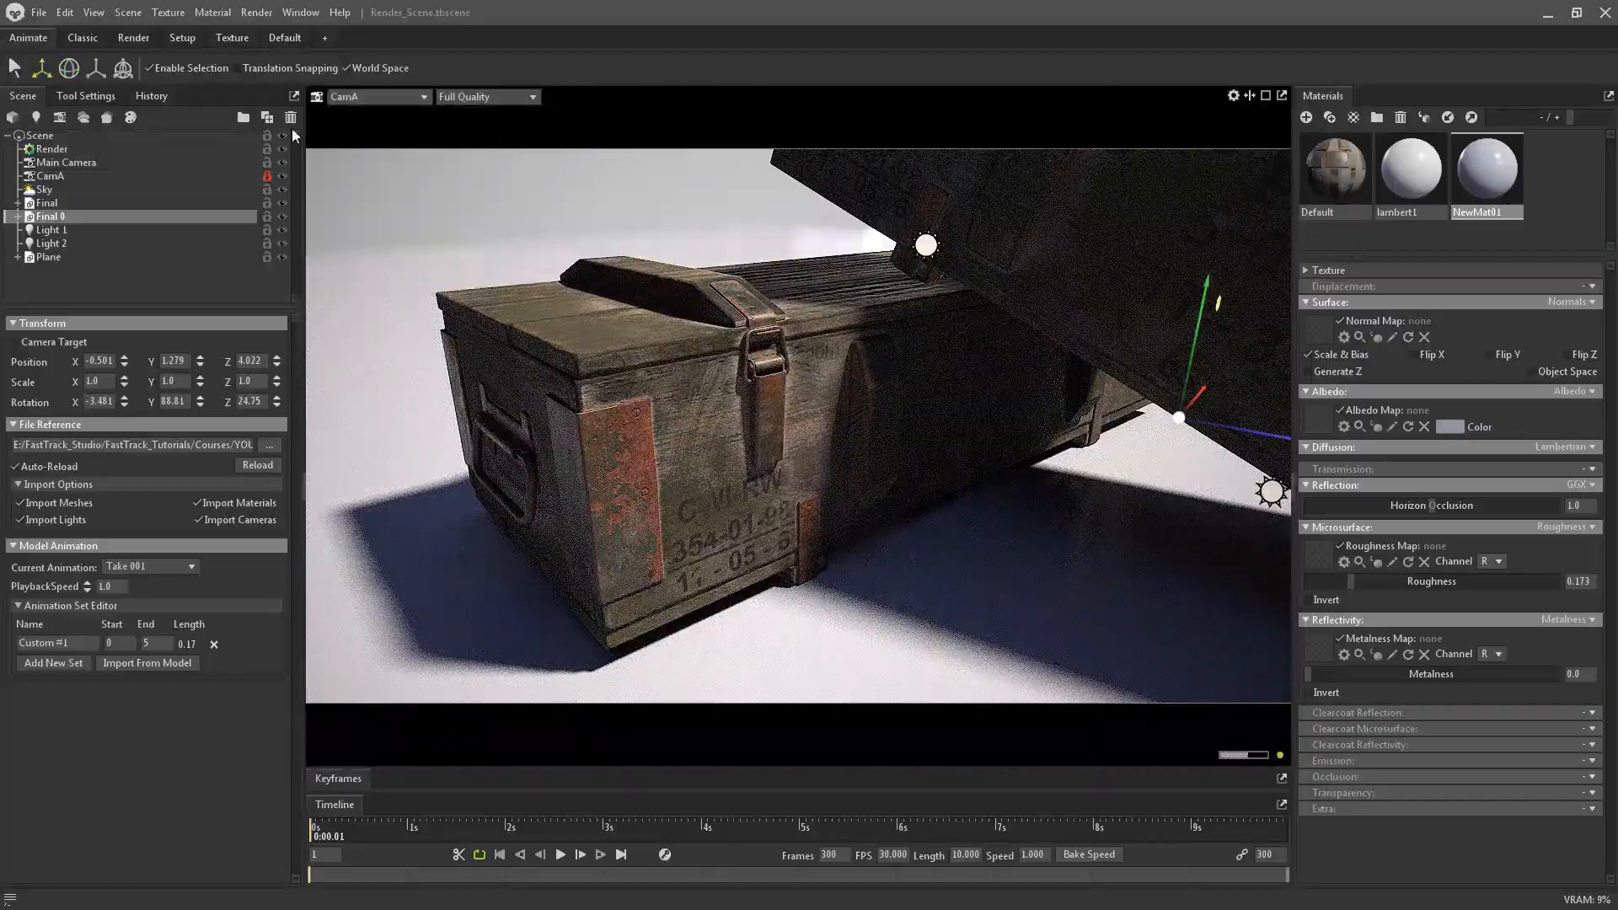
click(477, 113)
alt+drag(876, 303, 658, 307)
Delete the leaning duplicate crate
click(113, 191)
click(110, 213)
key(q)
key(Delete)
Duplicate the crate again and arrange the copies flat on the floor, one beside and one behind the original
key(w)
key(ctrl+d)
click(624, 295)
click(60, 235)
key(e)
drag(563, 355, 706, 263)
key(w)
key(e)
drag(599, 315, 587, 314)
Stack the Final 2 copy on the rear crate at height 1.964 and rotate it slightly askew
key(w)
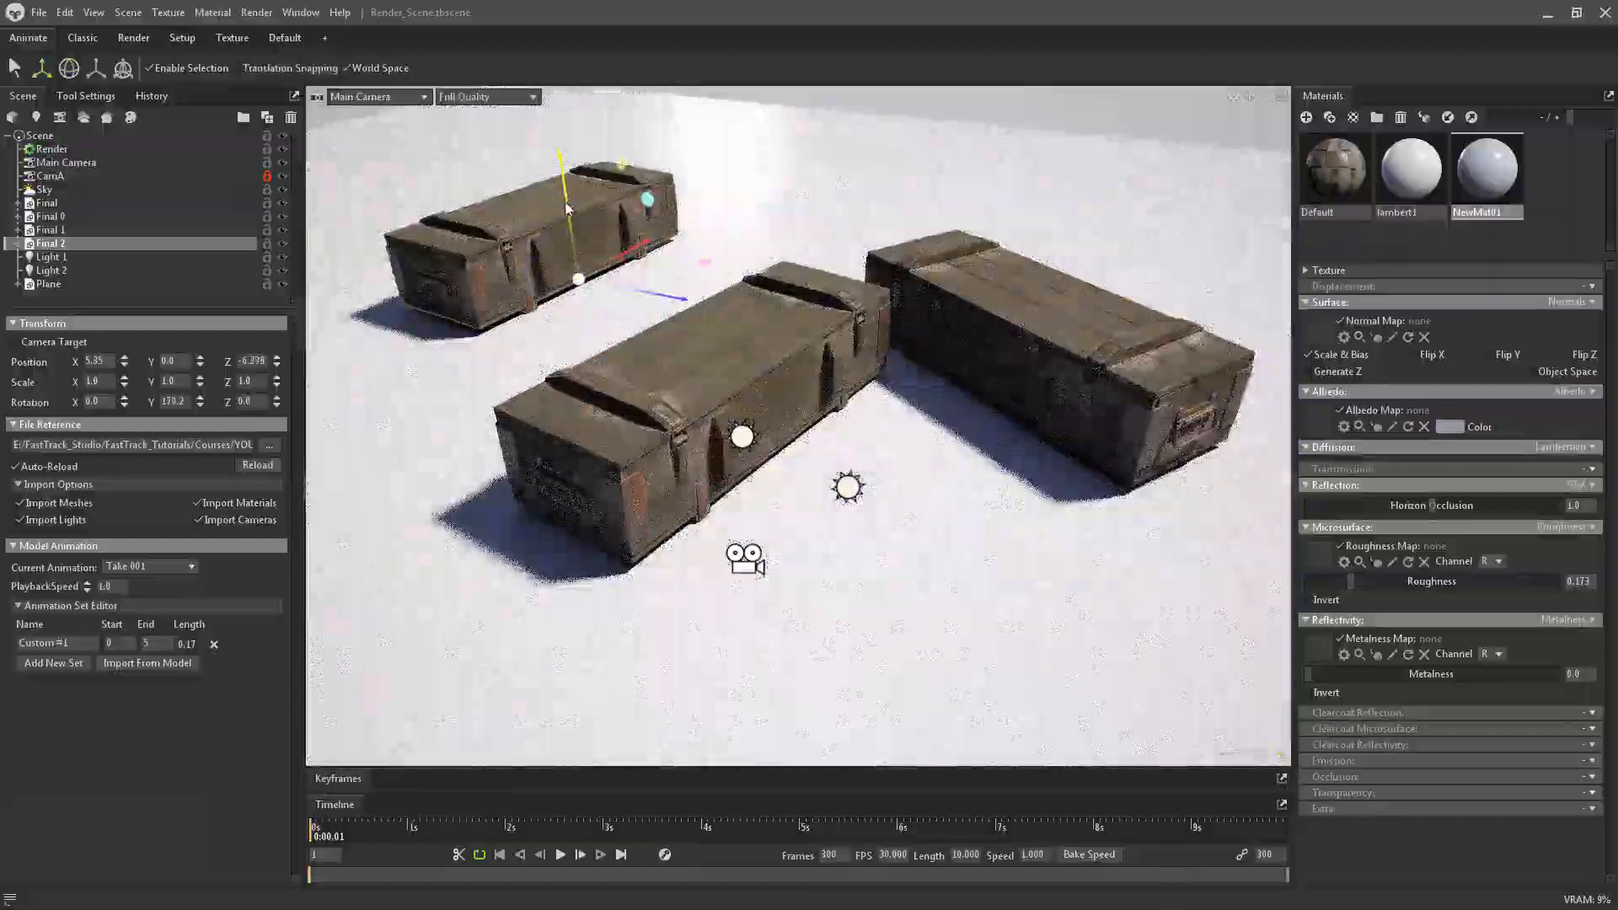
drag(567, 209, 559, 123)
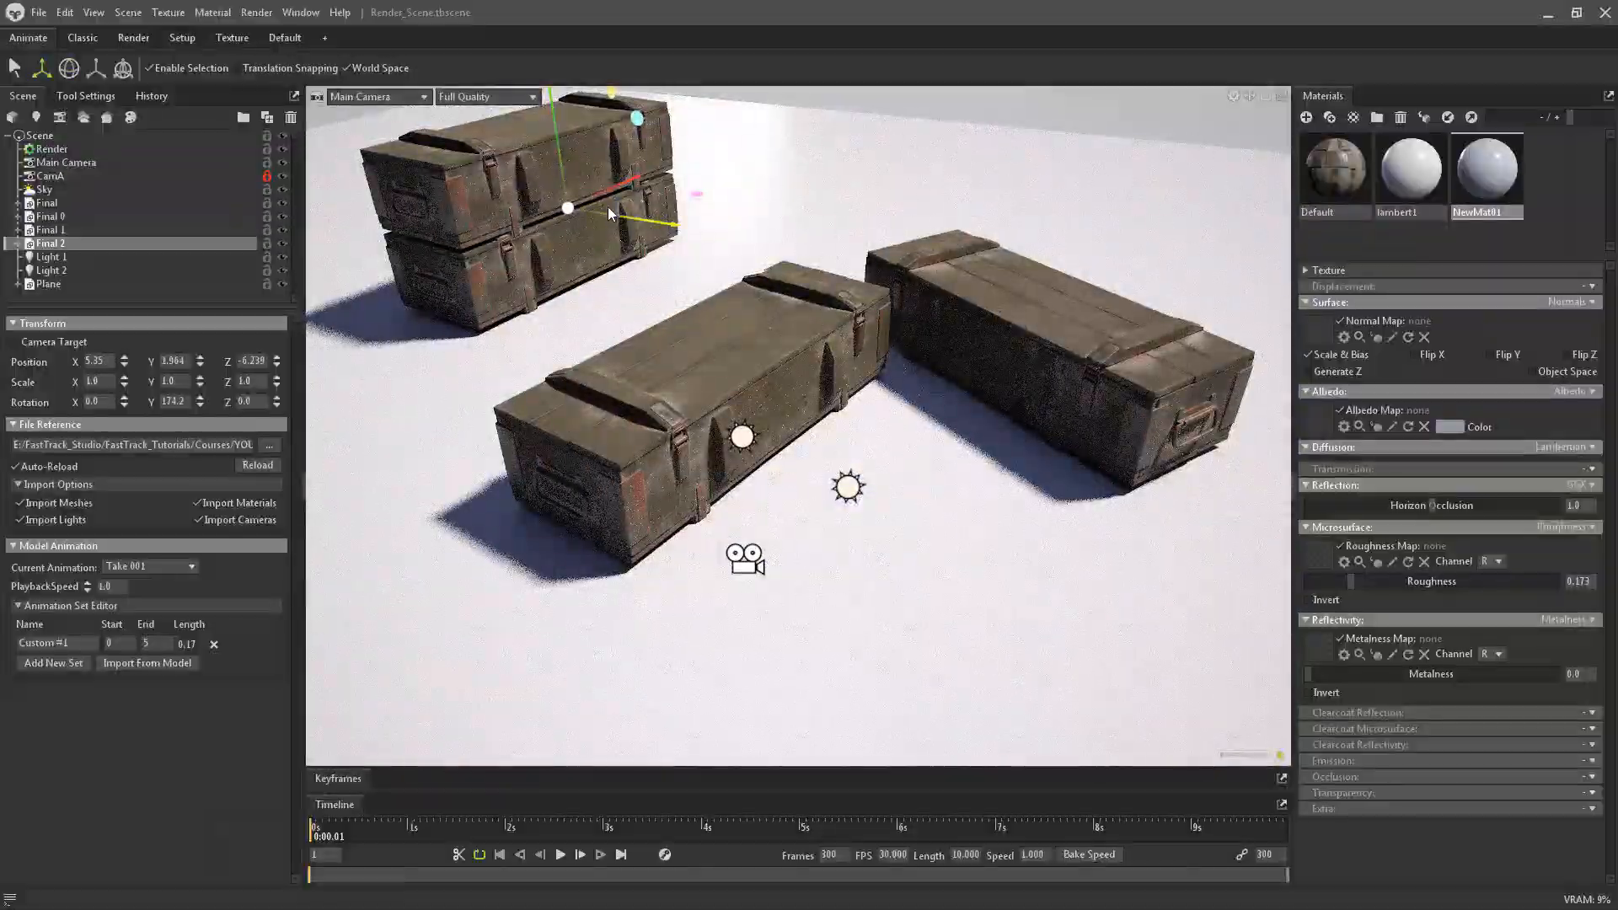
drag(609, 211, 478, 230)
key(f)
key(e)
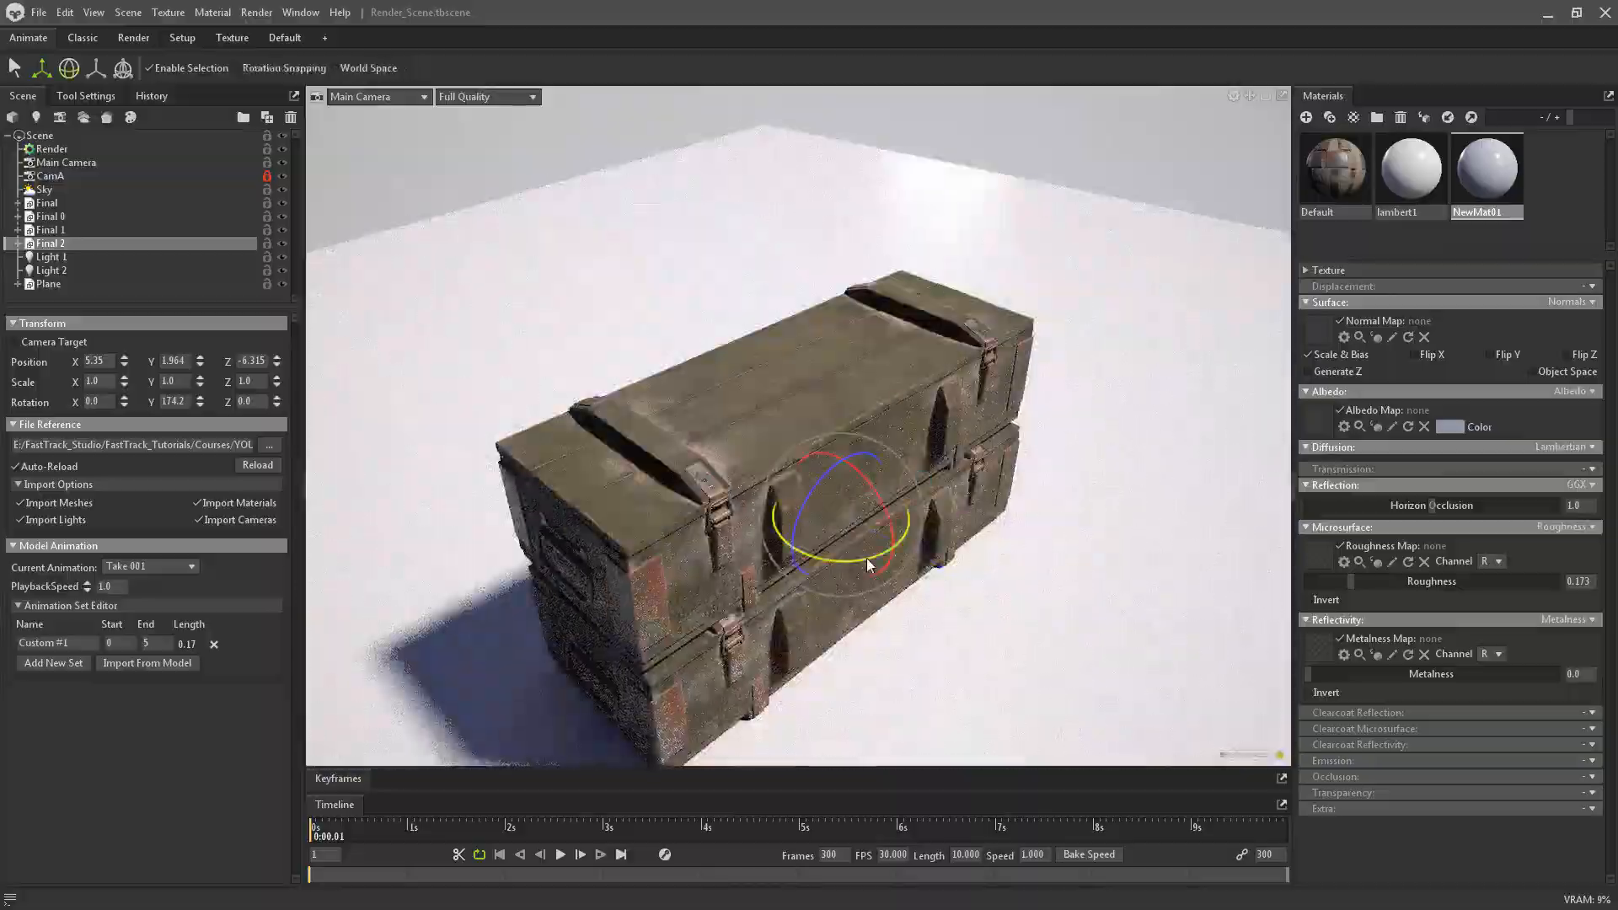
drag(866, 558, 902, 540)
key(w)
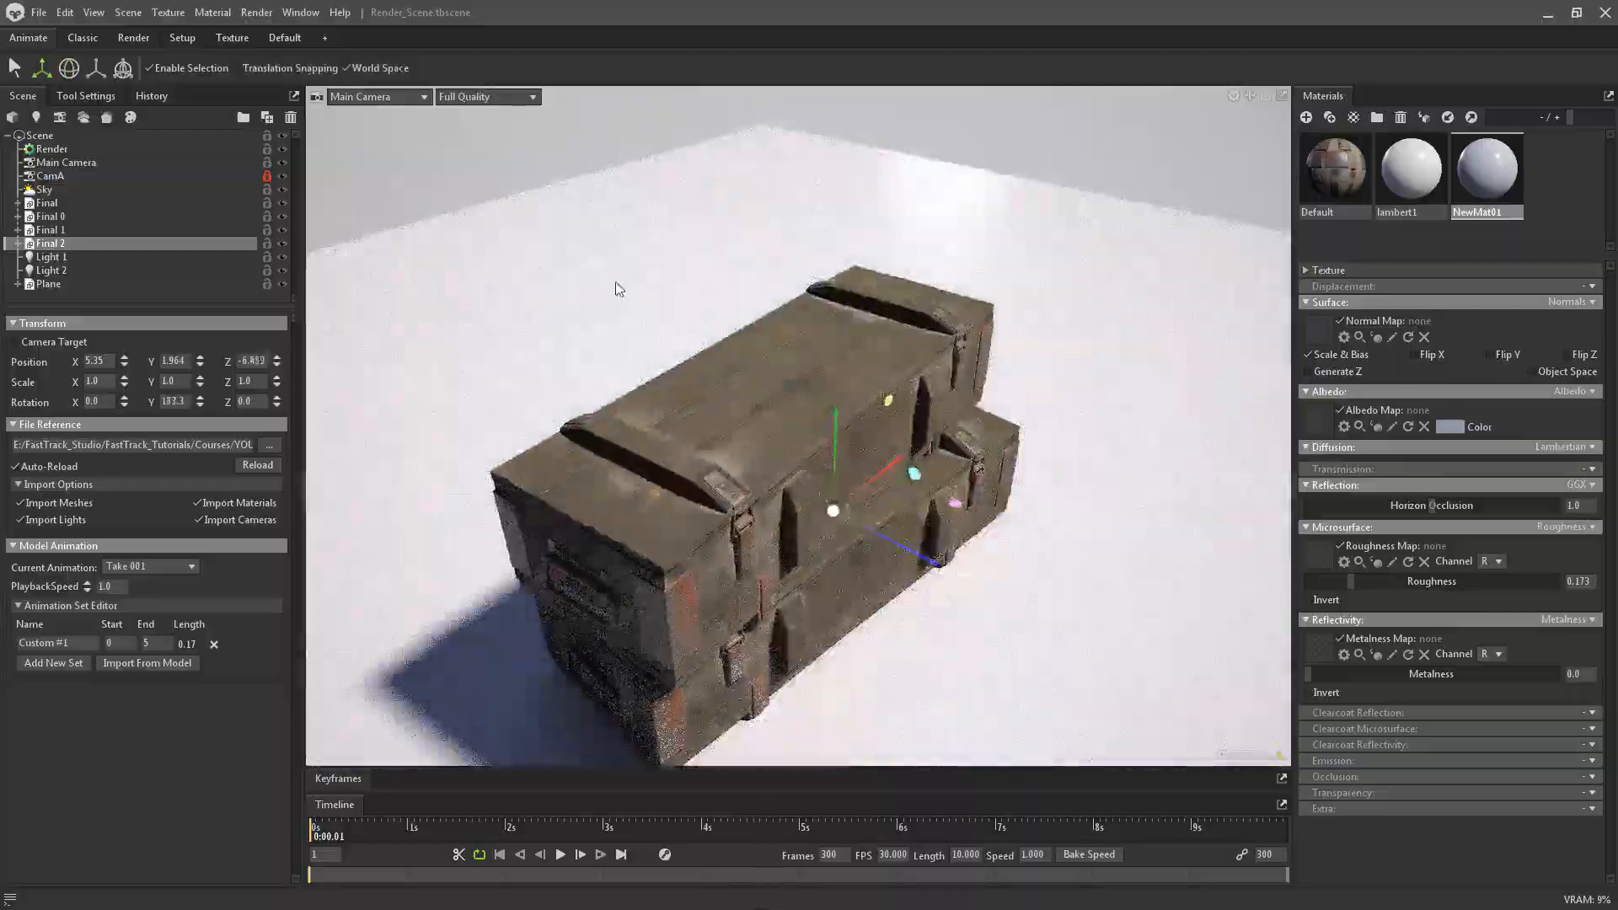
Switch the viewport to the CamA view and hide the Final 0 crate
drag(616, 283, 618, 277)
click(379, 96)
mouse_move(371, 113)
click(469, 131)
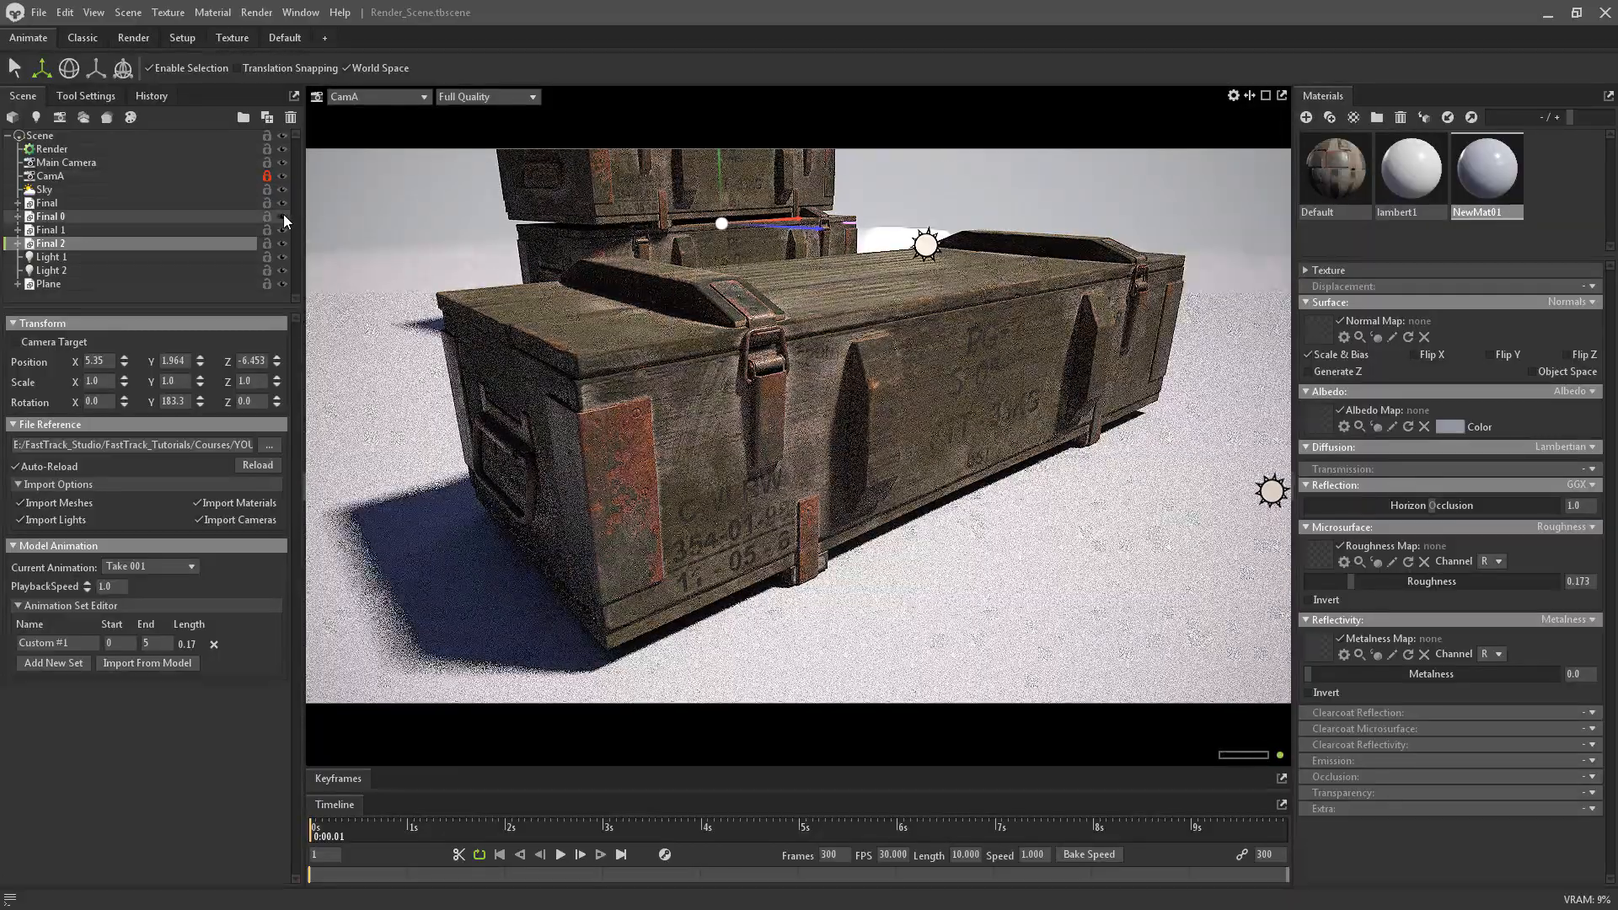
Duplicate the stacked Final 1 and Final 2 crates, move the copies beside the original stack and rotate them slightly
ctrl+click(89, 229)
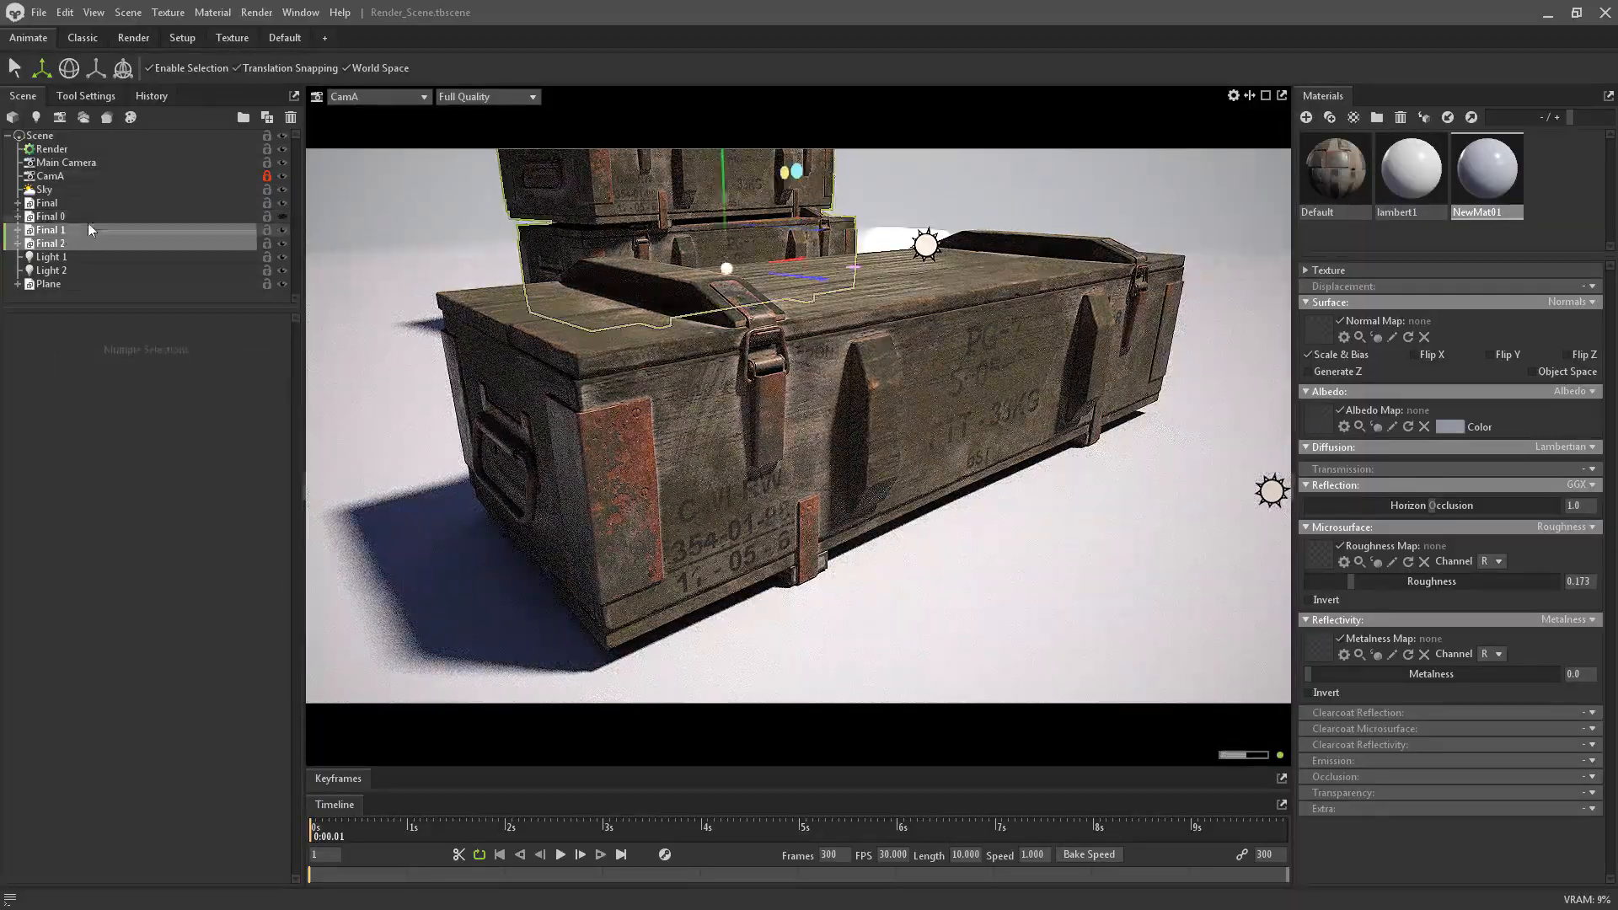
drag(785, 260, 578, 303)
key(e)
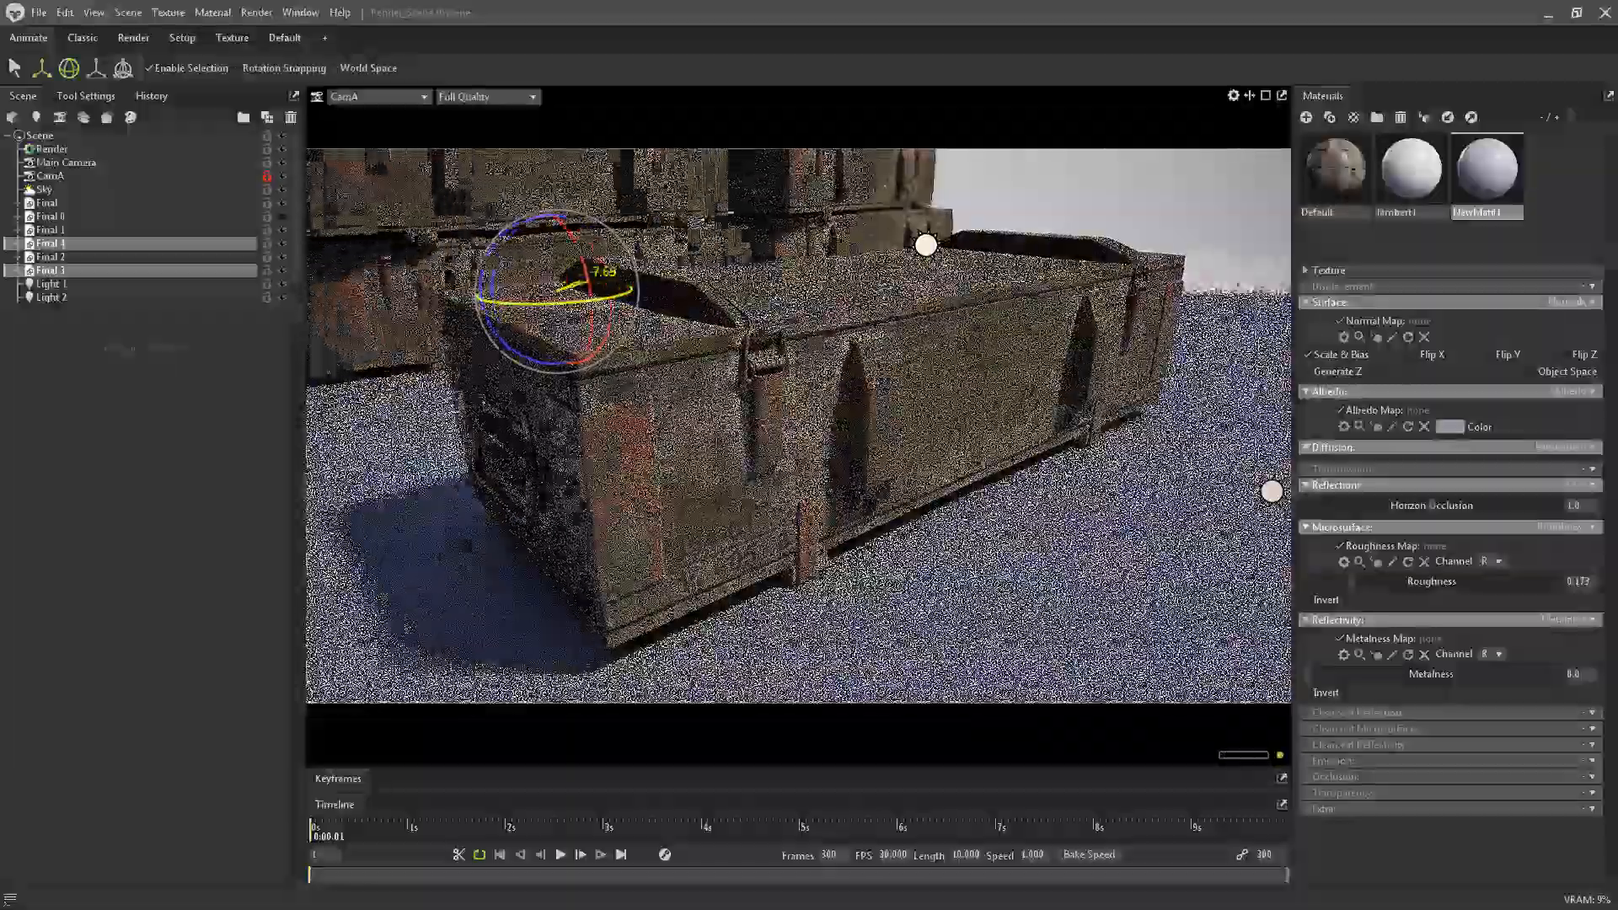
key(w)
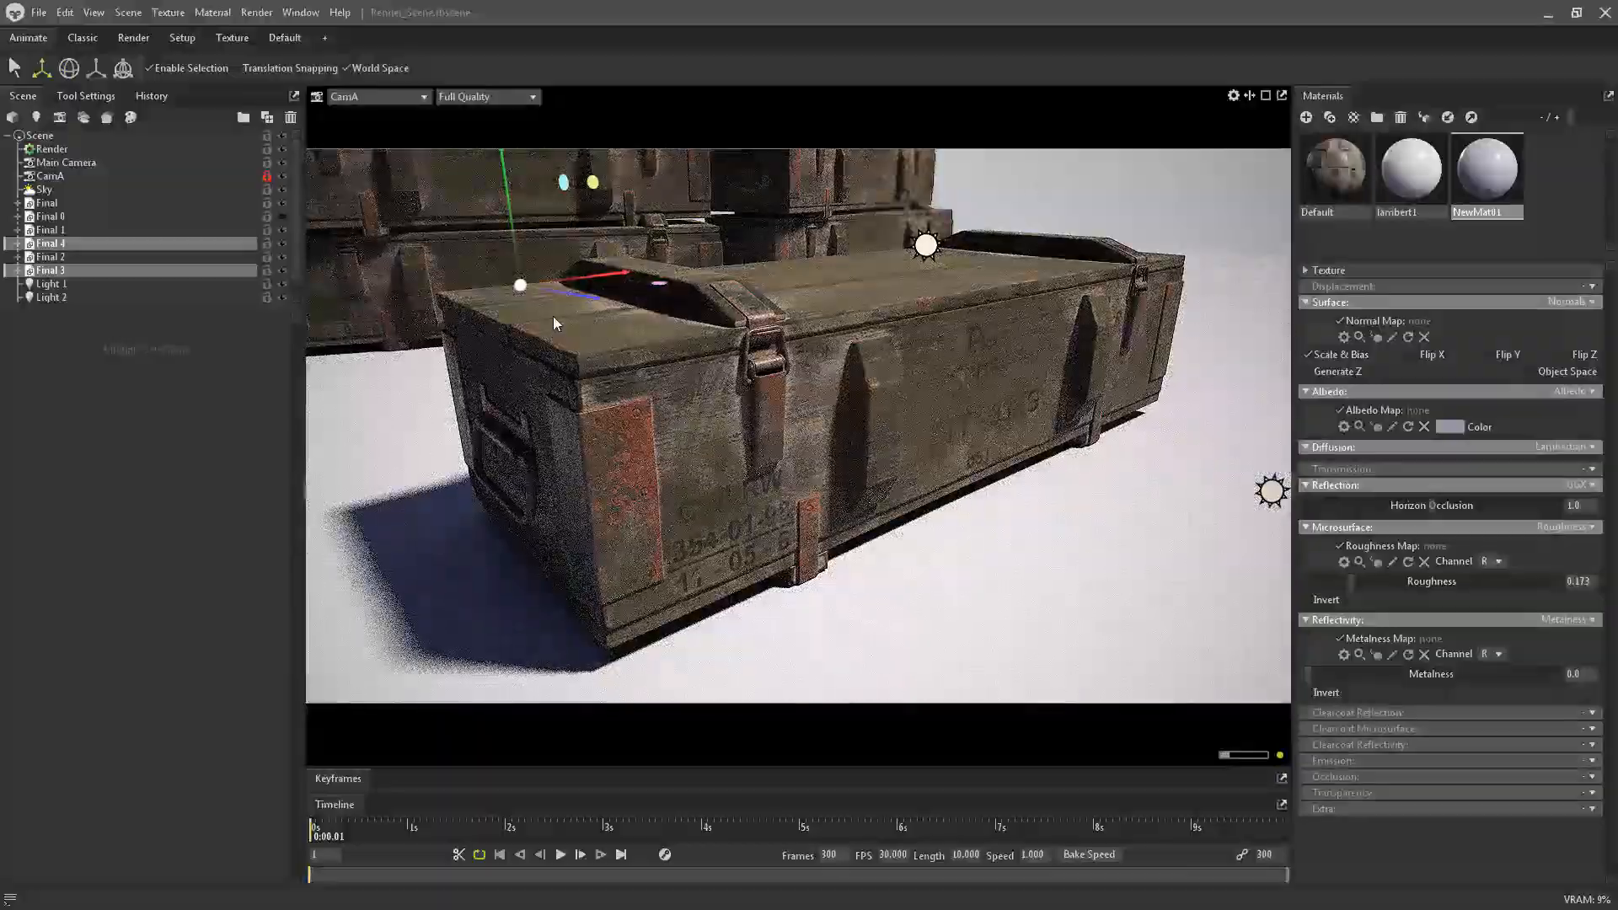
key(w)
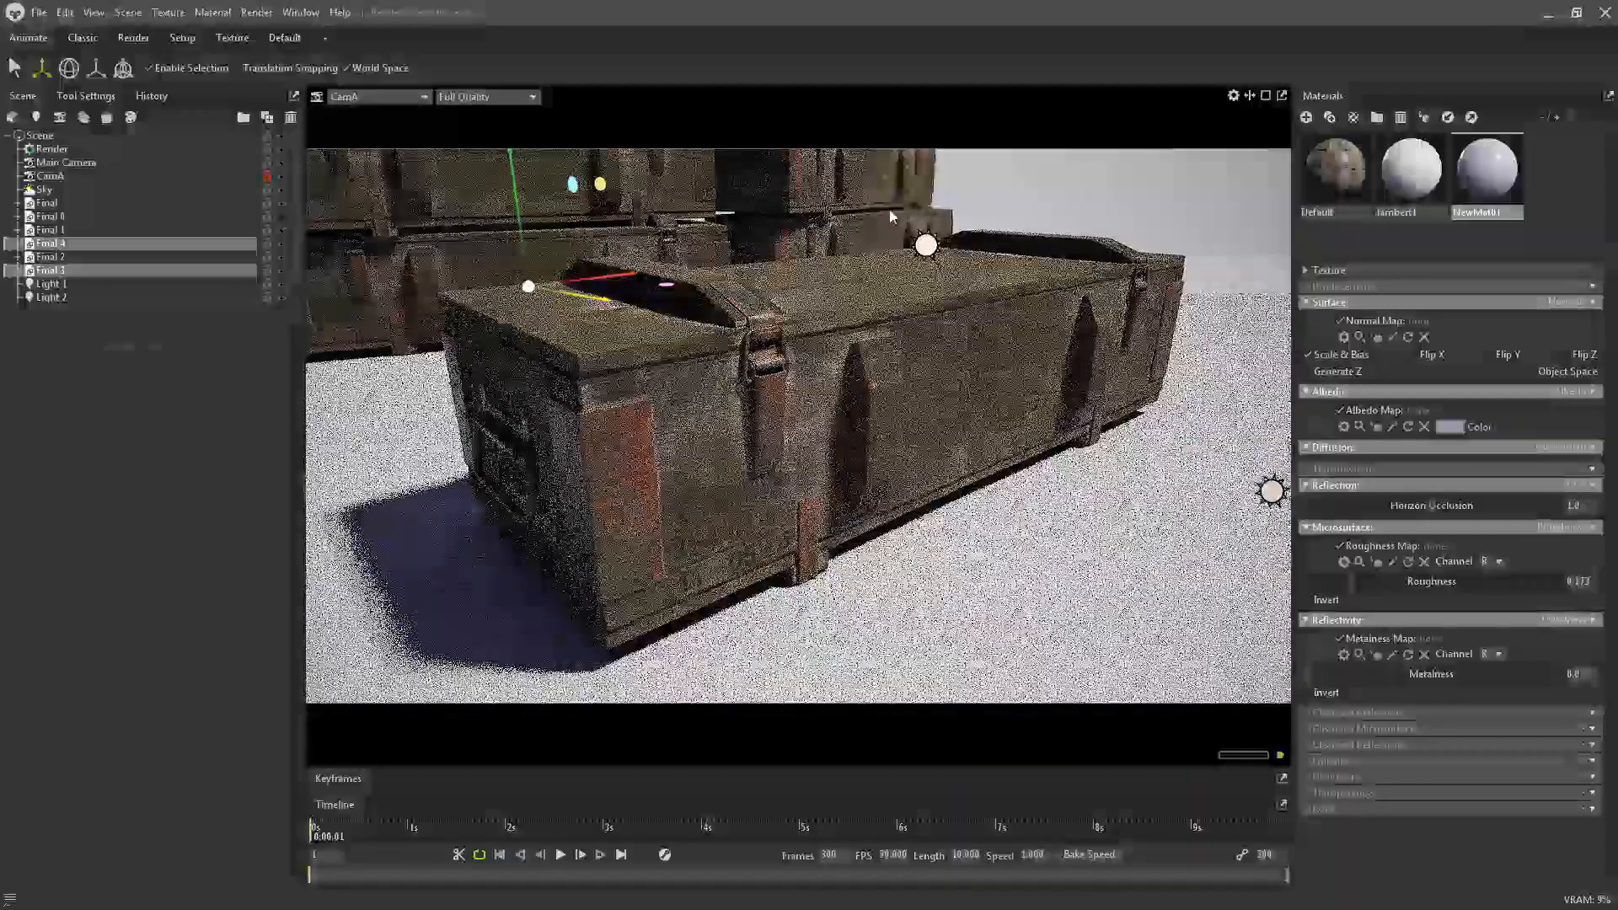
click(1064, 180)
Rotate and reposition the copied stack of Final 3 and Final 4, with Final 3 at X 1.0, Z -7.422 and Y rotation 355.5
click(60, 273)
shift+click(64, 258)
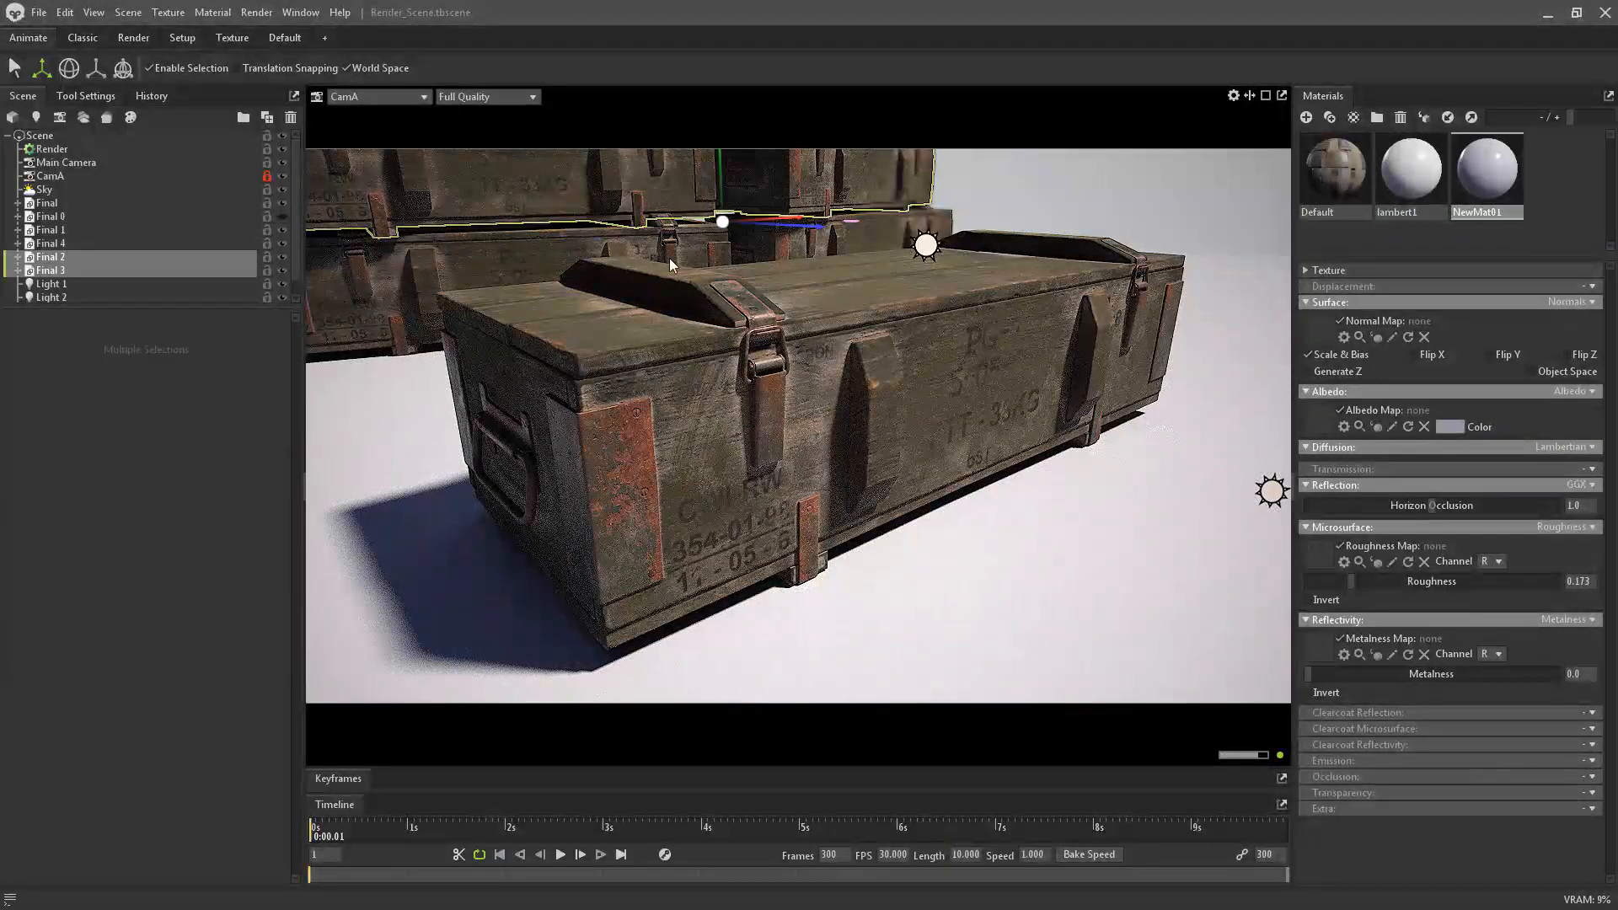
ctrl+click(77, 256)
ctrl+click(69, 244)
key(e)
drag(589, 292, 455, 293)
key(w)
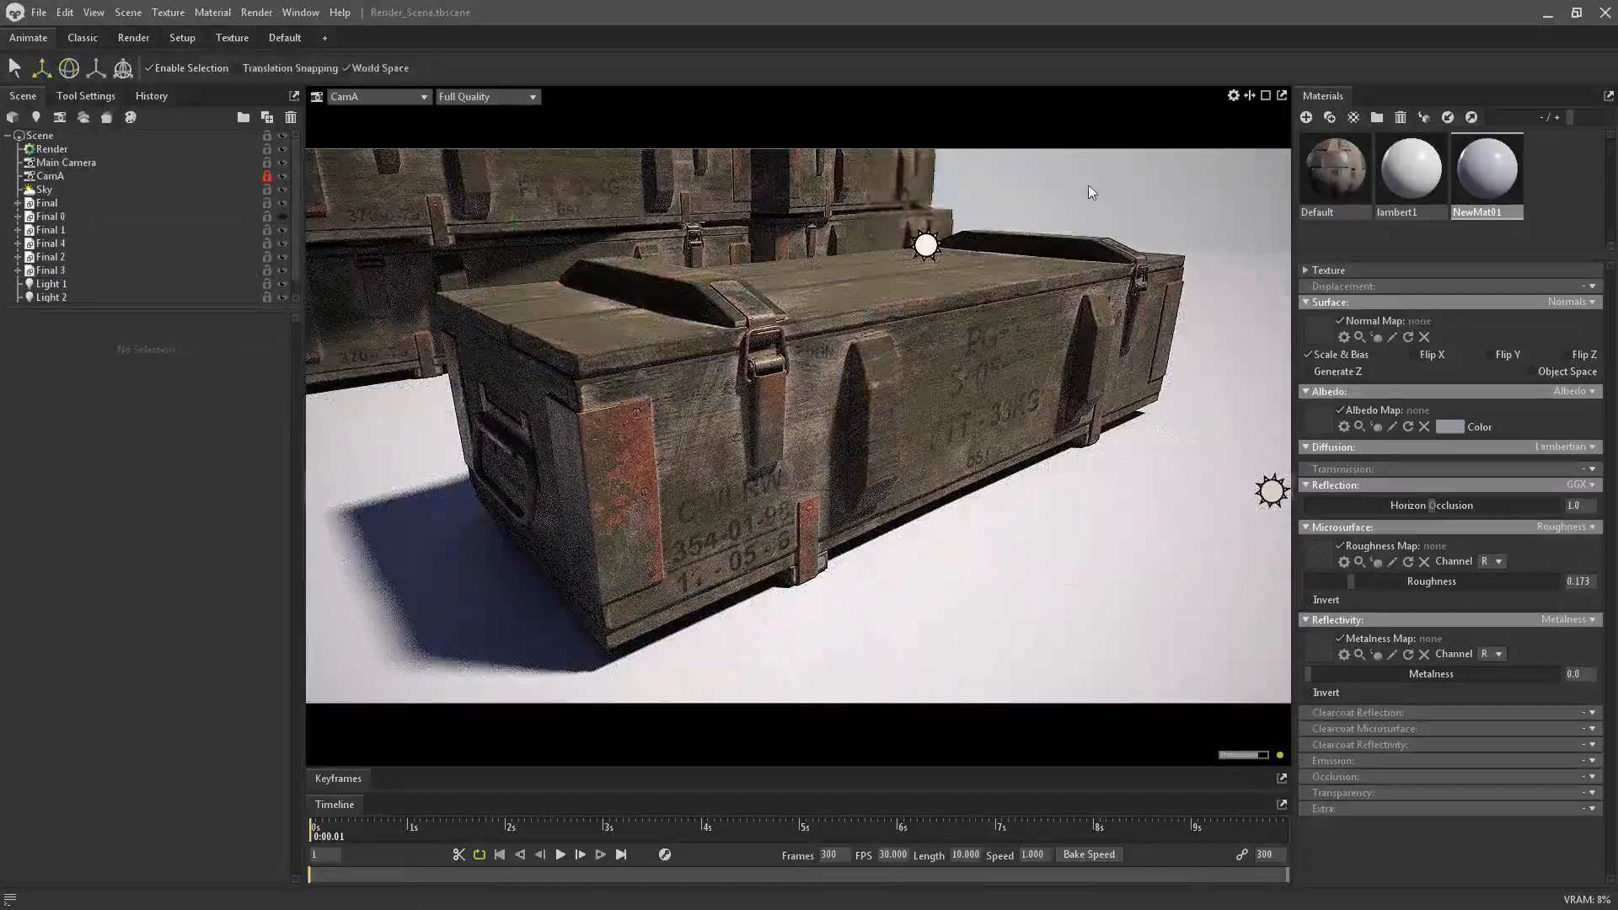
Show the Final 0 crate and move it to X 5.071 and Z about 4.85 using the Main Camera, then return to CamA
click(63, 272)
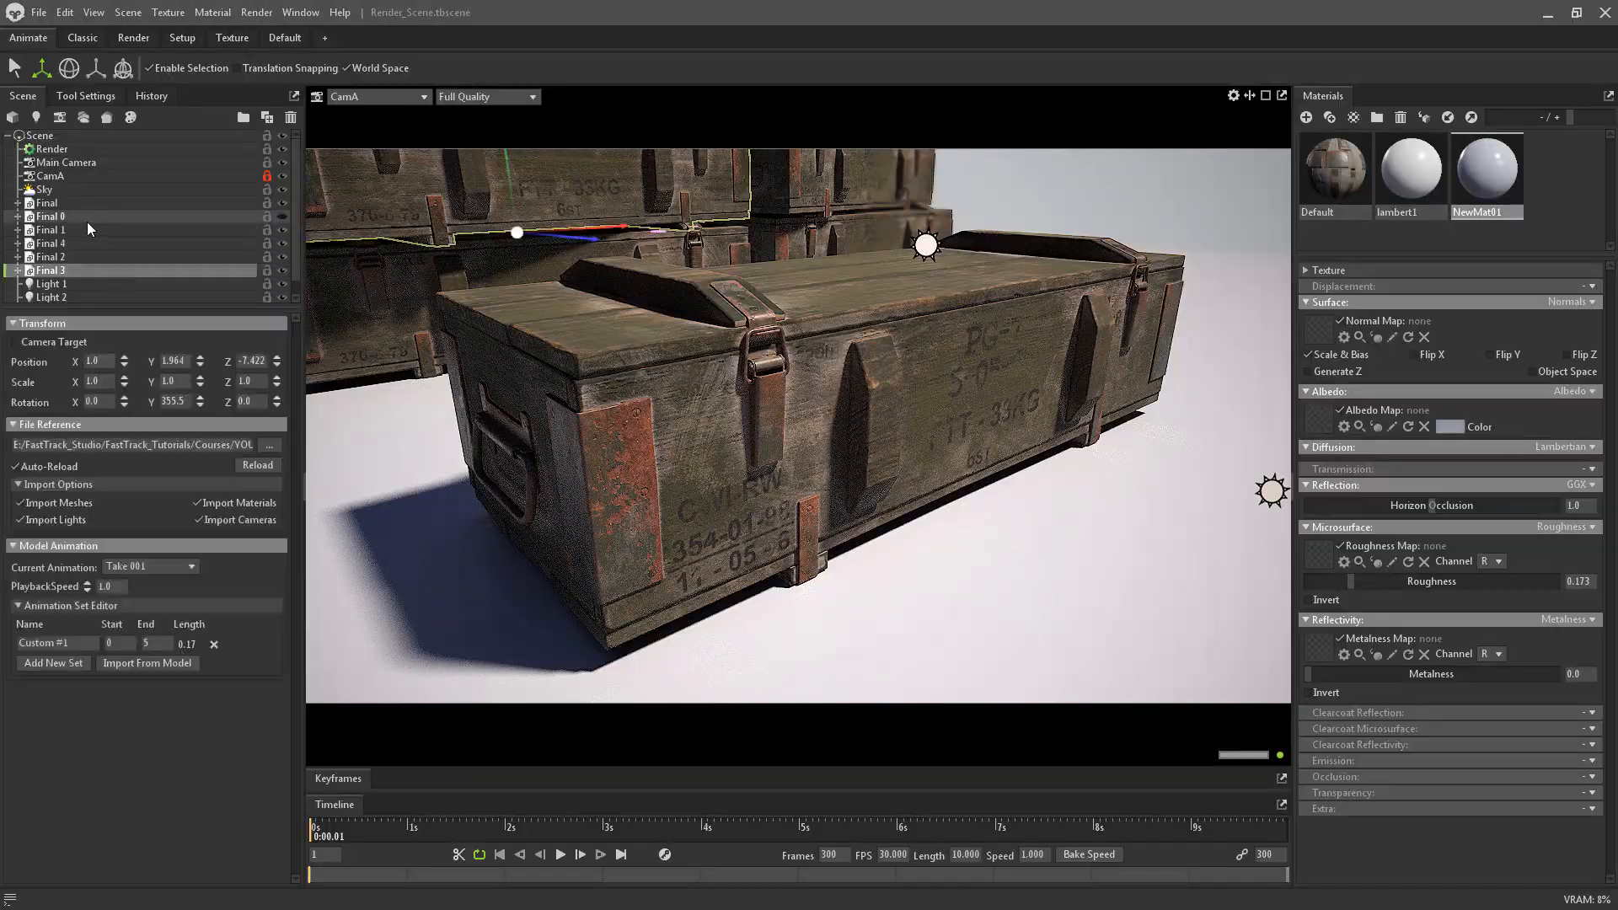
shift+click(148, 234)
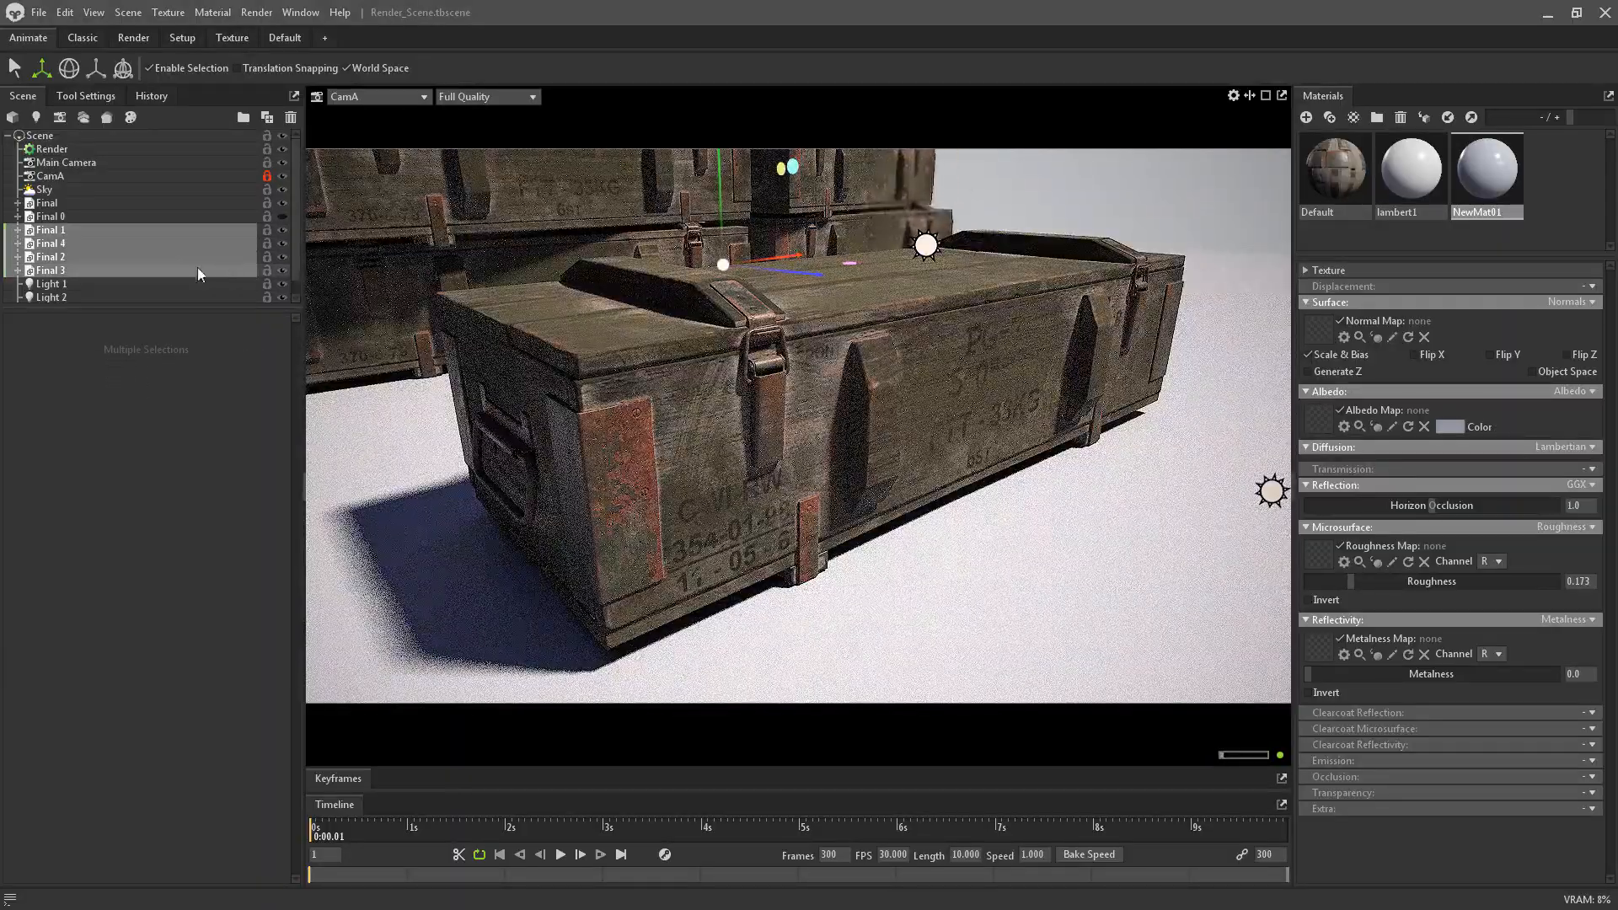
click(278, 217)
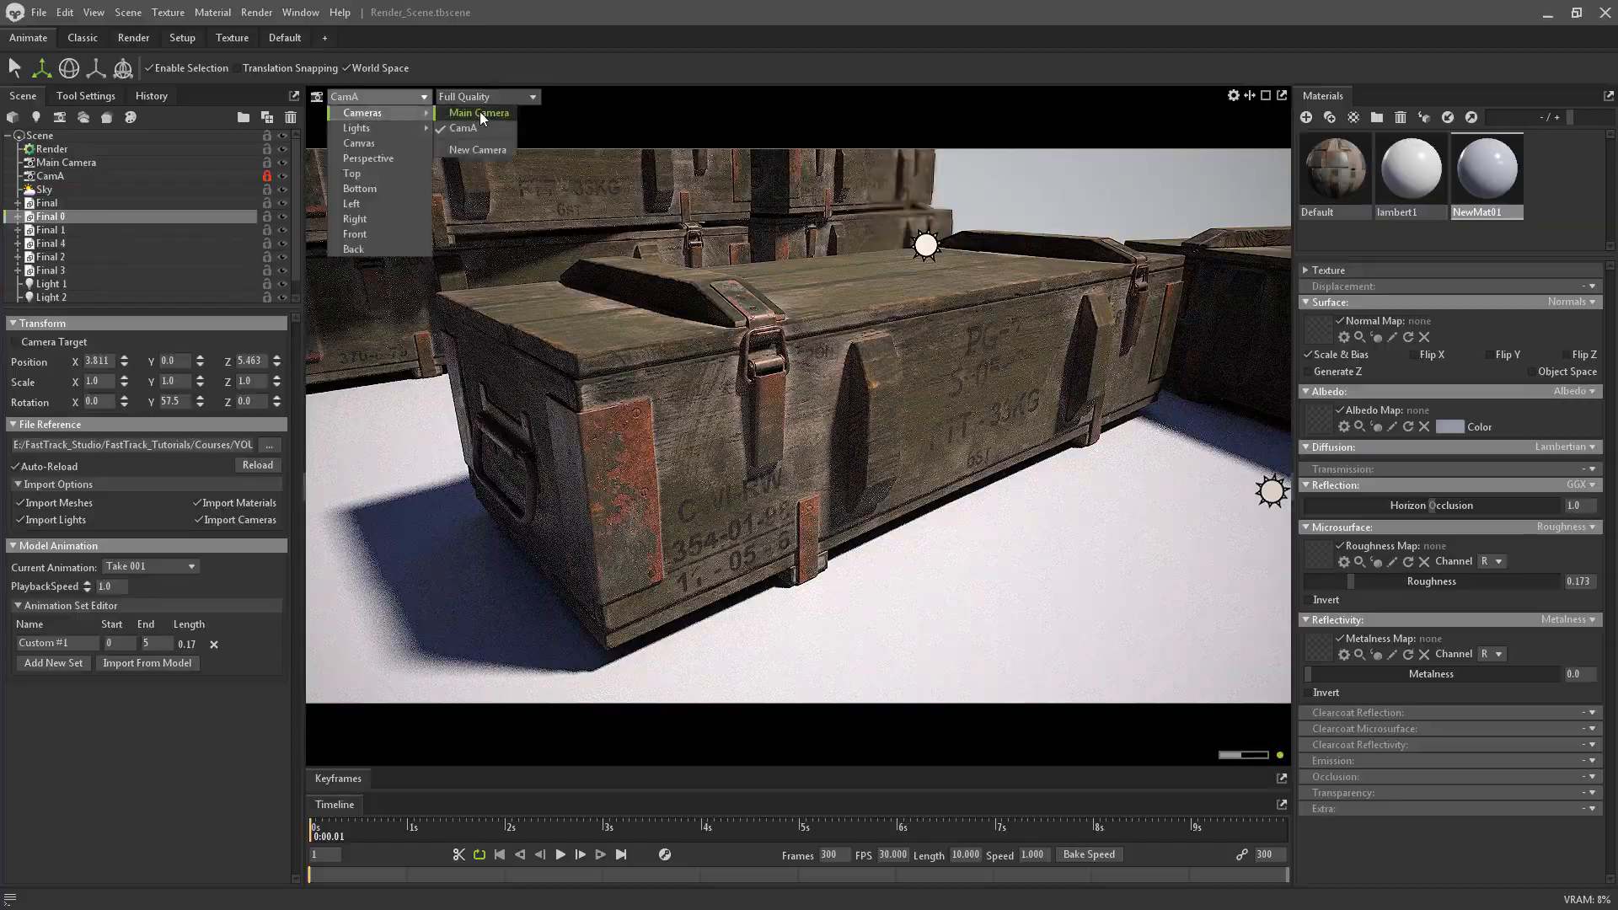
click(479, 112)
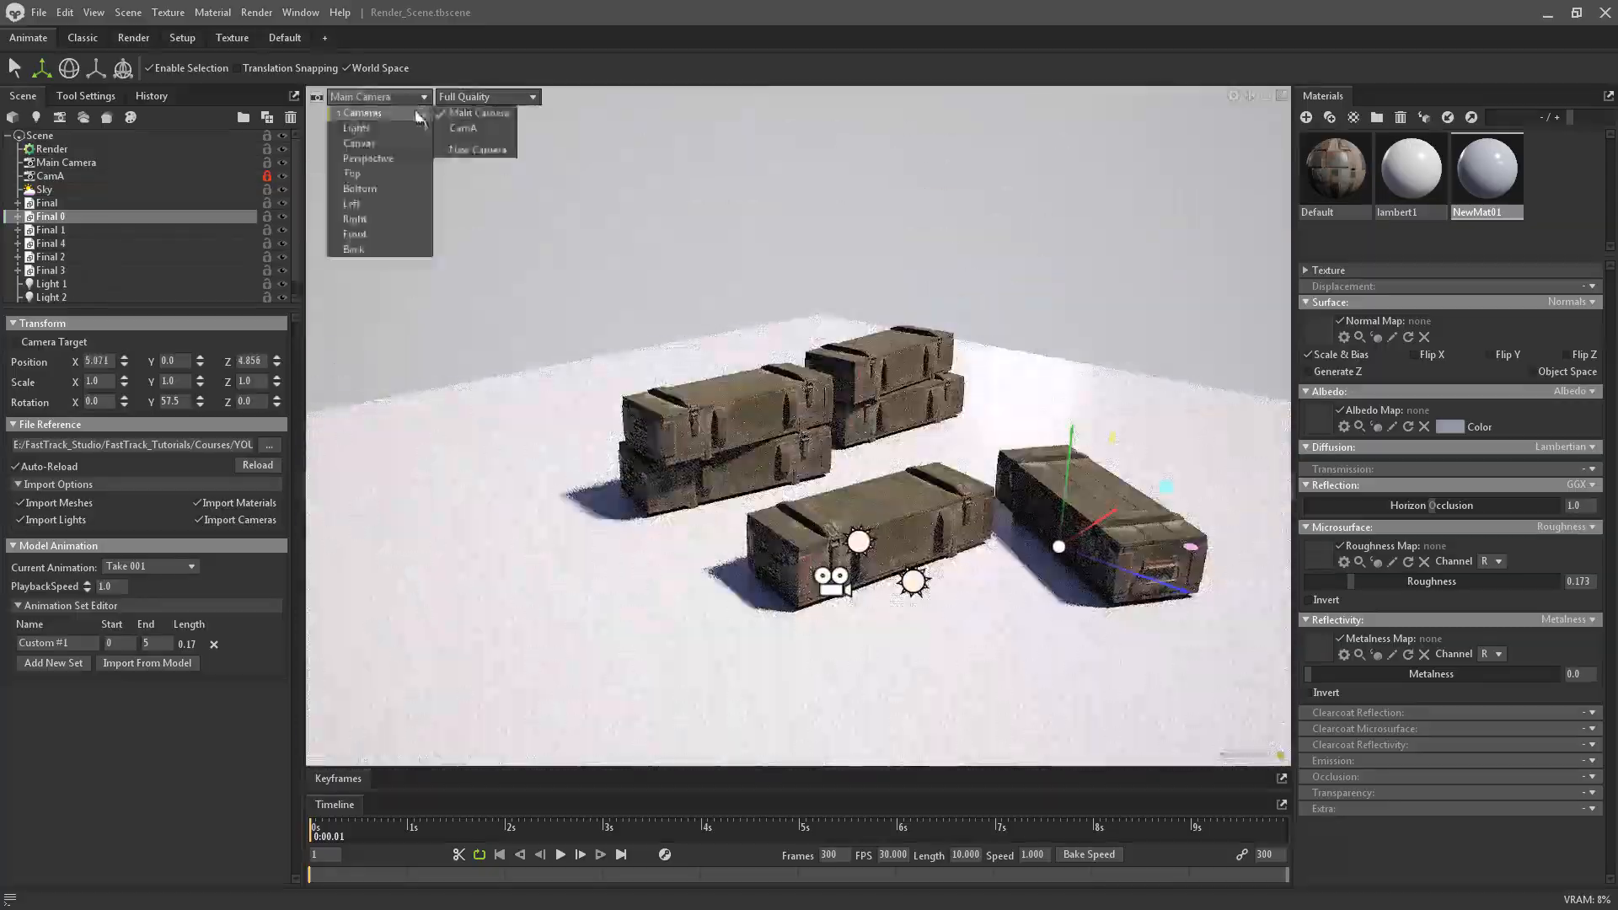
click(462, 128)
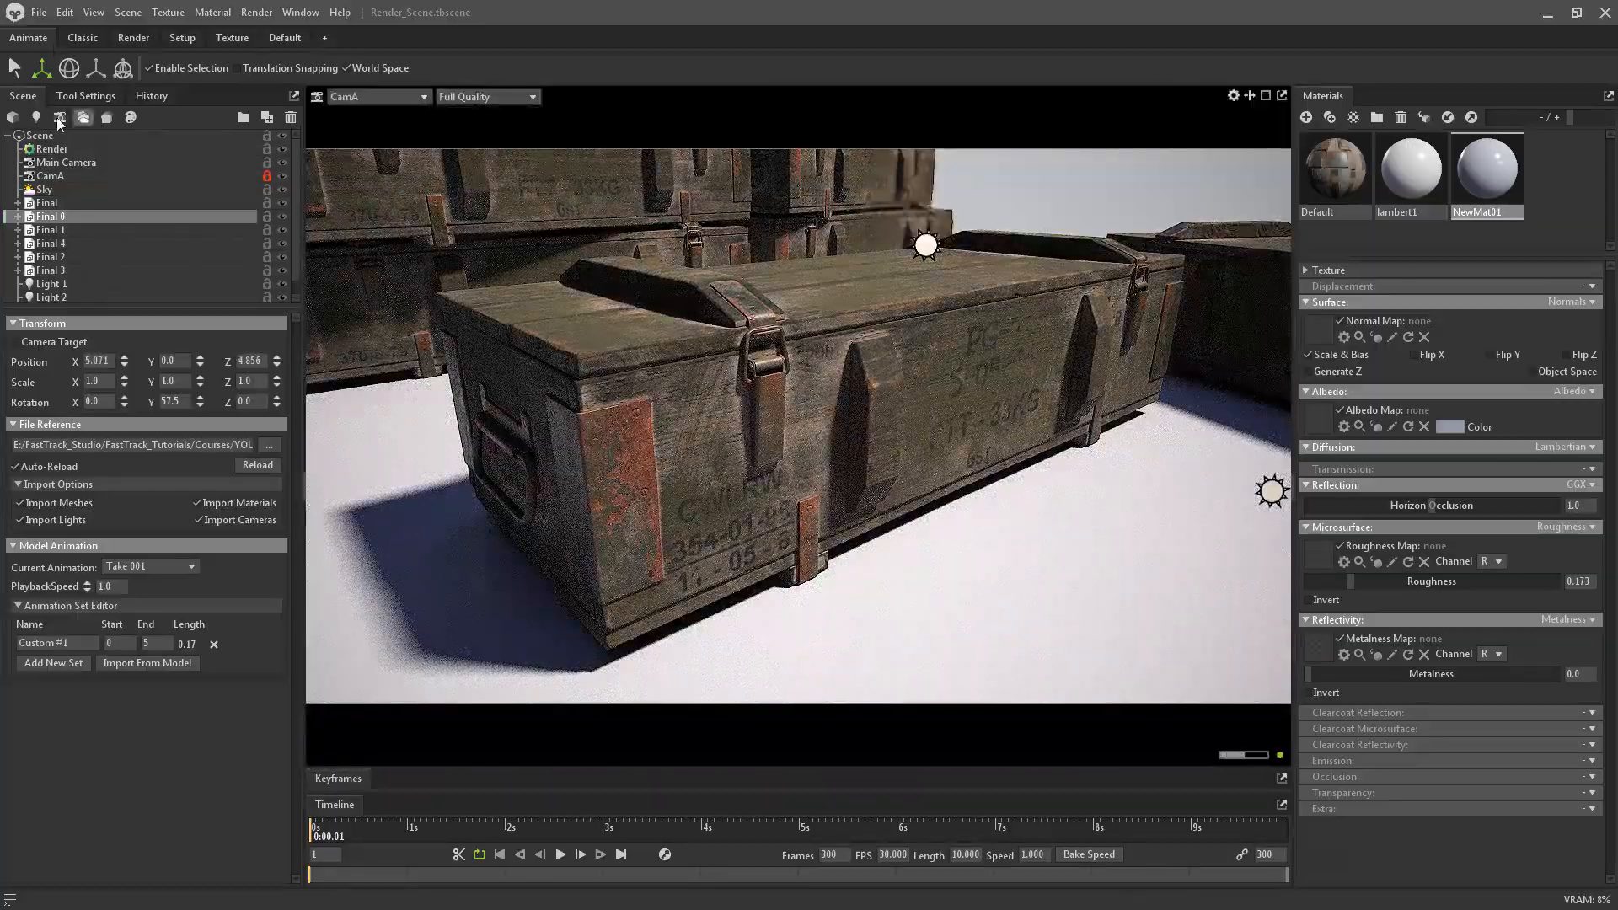
Lower the Sharpen strength in CamA's post effects to just below 1
click(39, 13)
click(895, 256)
click(52, 149)
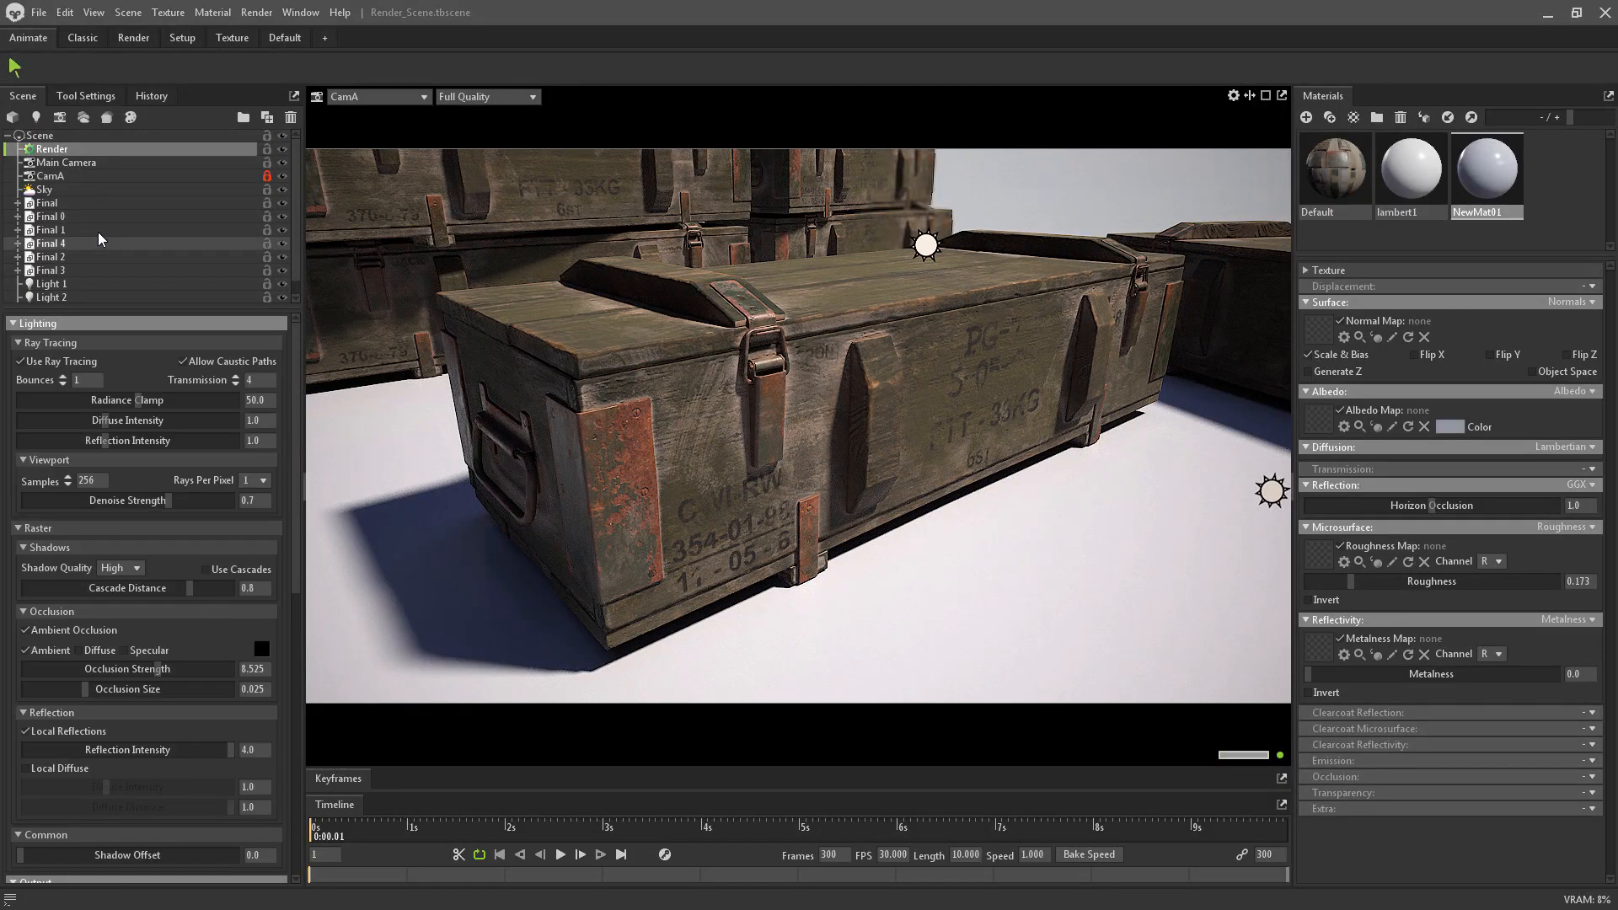
click(51, 177)
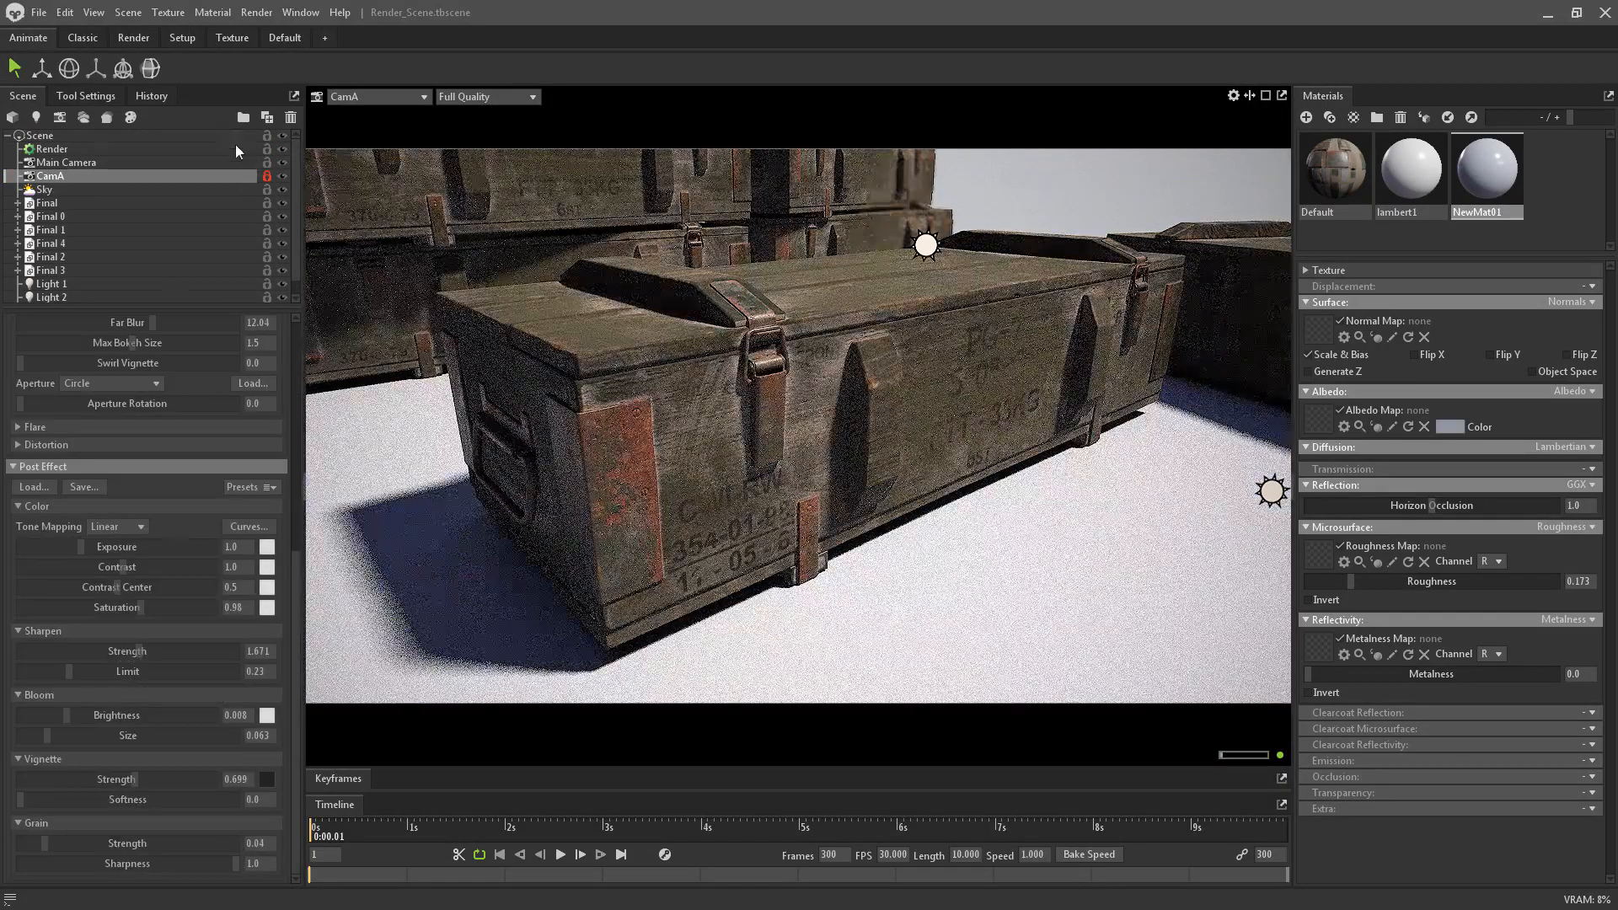
scroll(153, 590, down, 6)
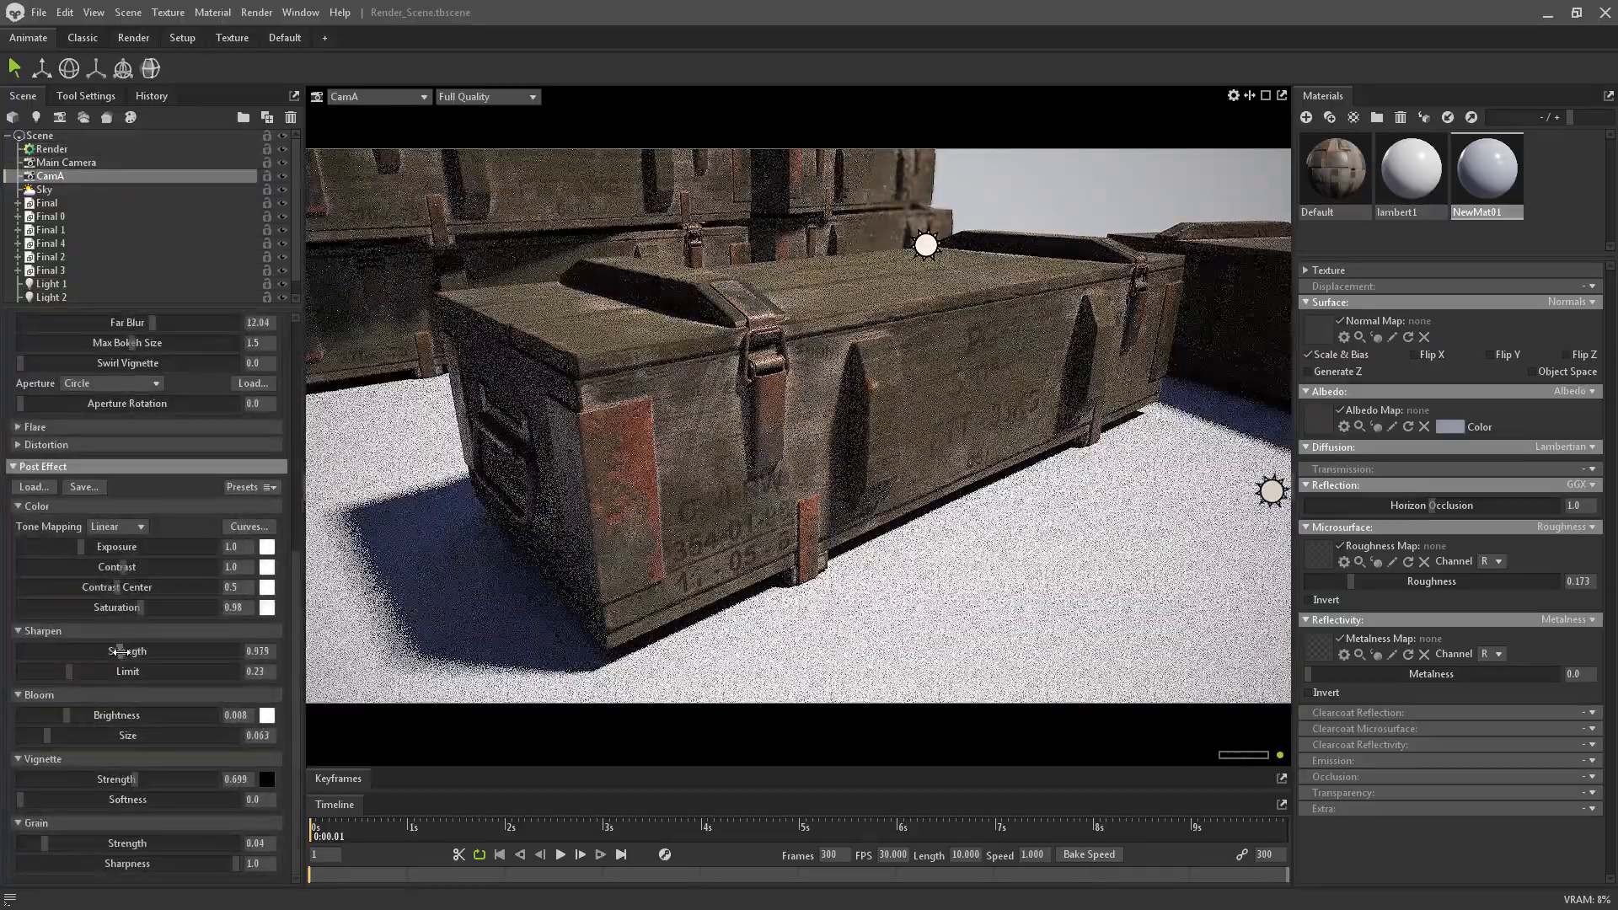
Add CamA to the render cameras and disable Main Camera for rendering
click(68, 150)
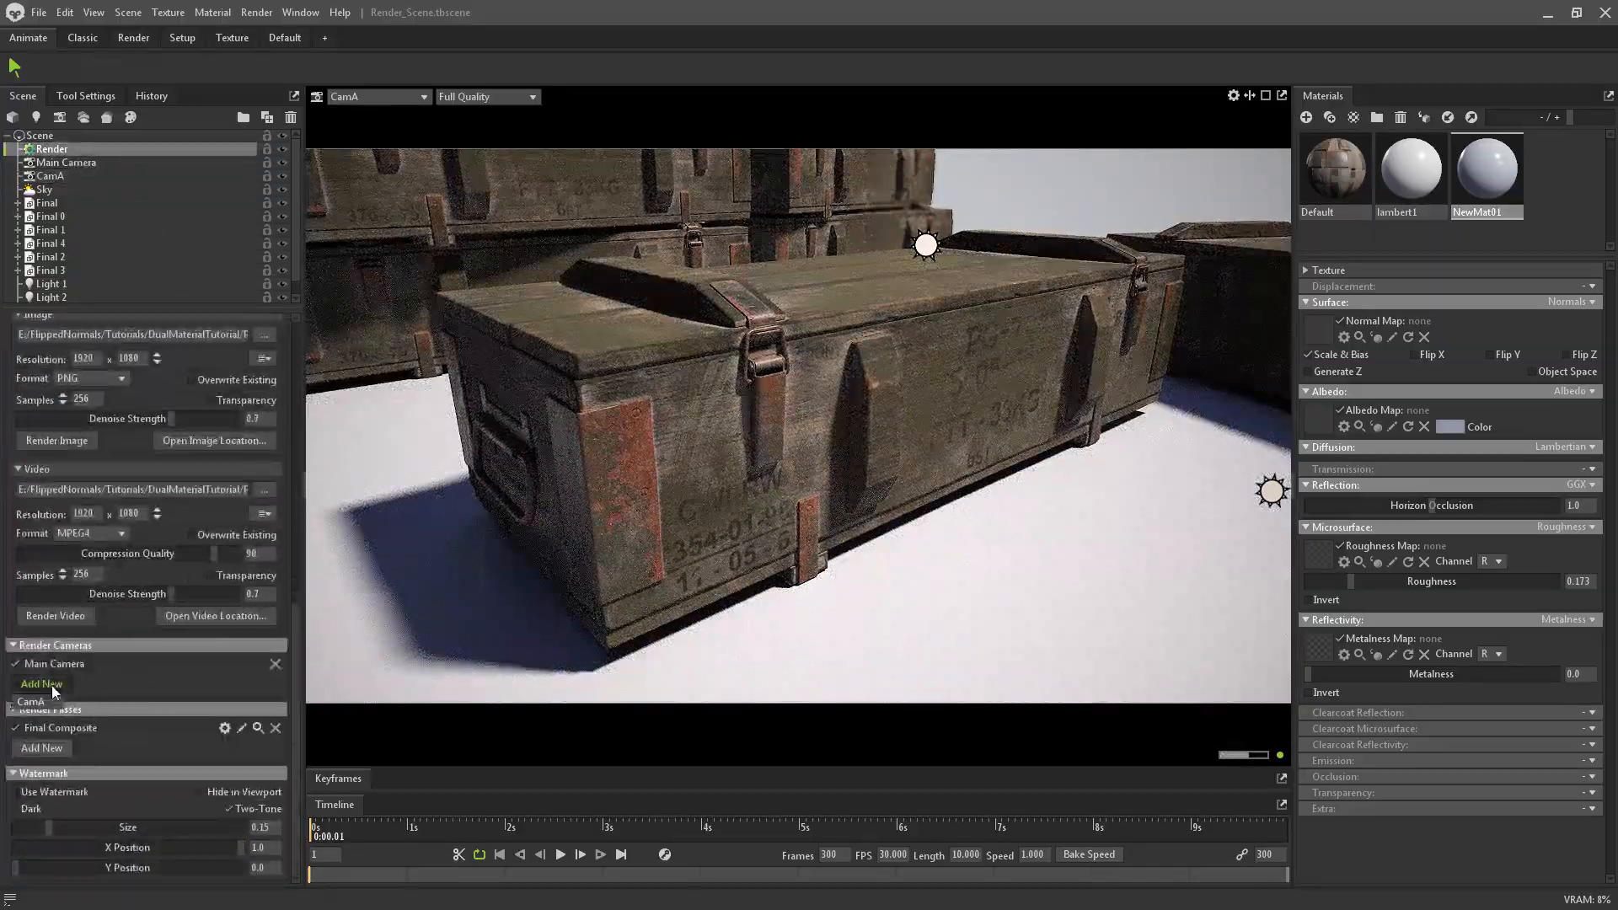
click(33, 701)
click(49, 649)
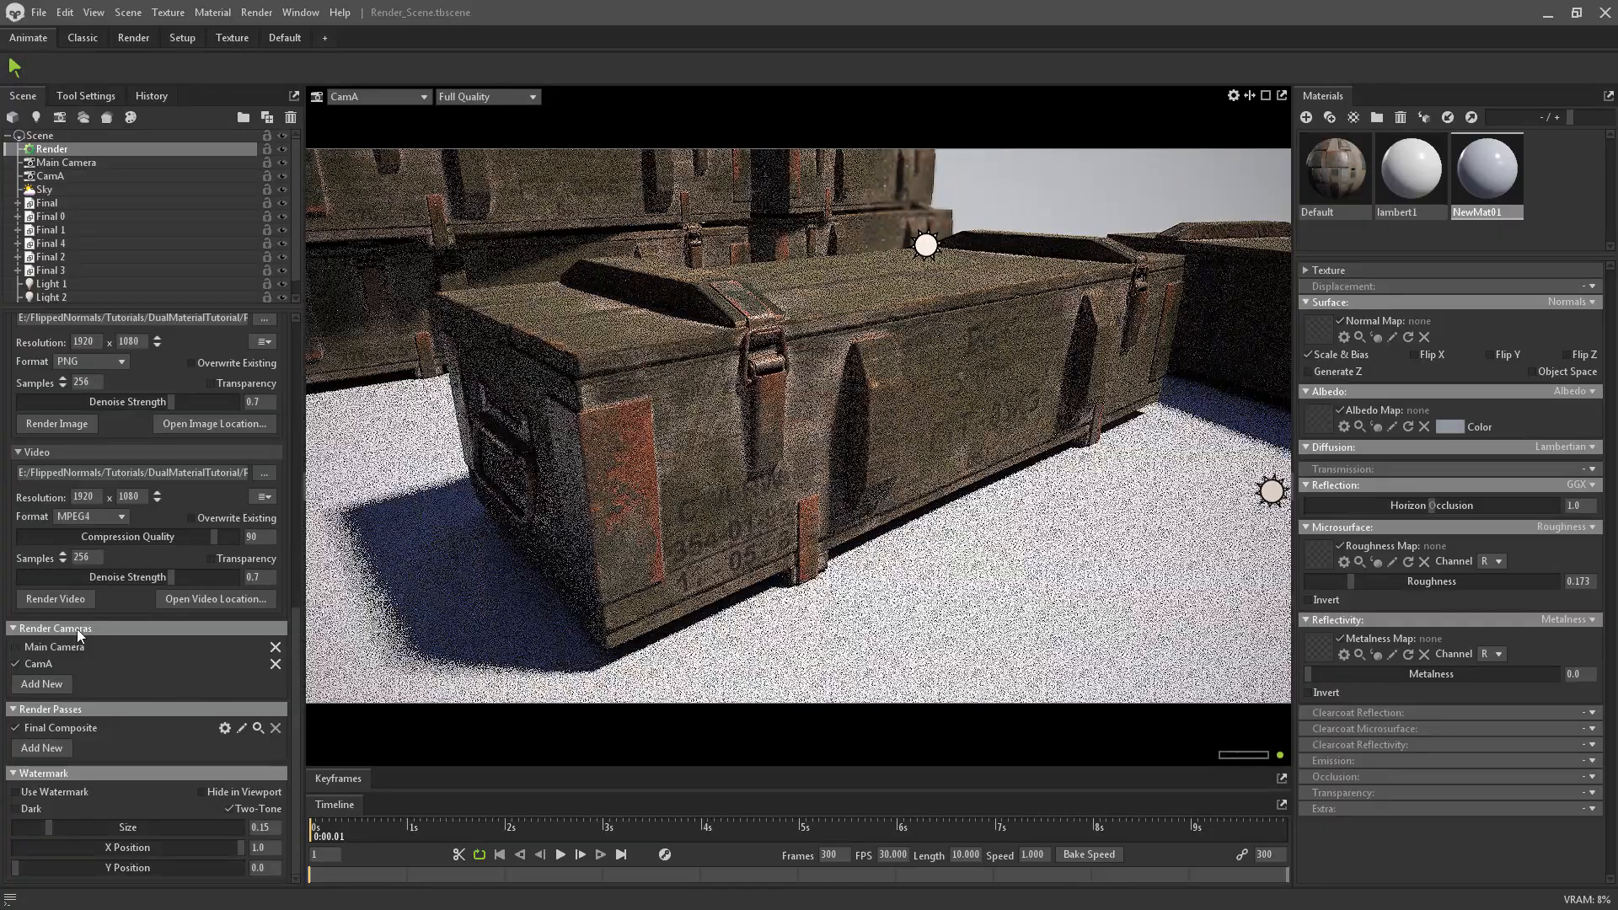
Set the image output to a 2560 x 1440 JPEG in the course folder and render the image
scroll(127, 590, up, 2)
click(232, 572)
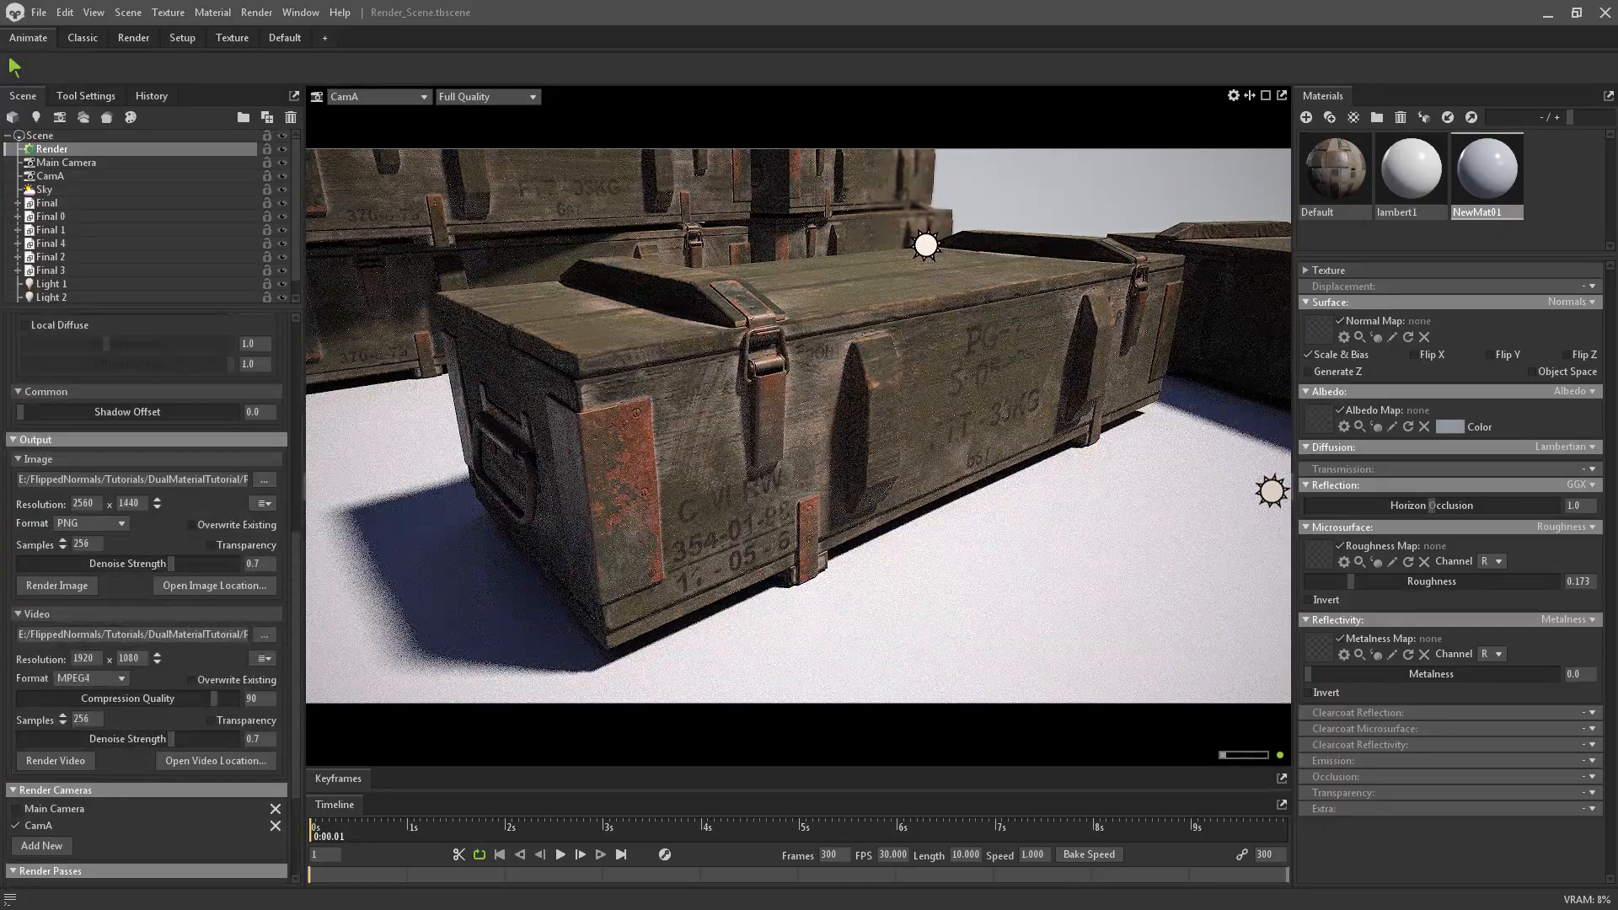
click(61, 588)
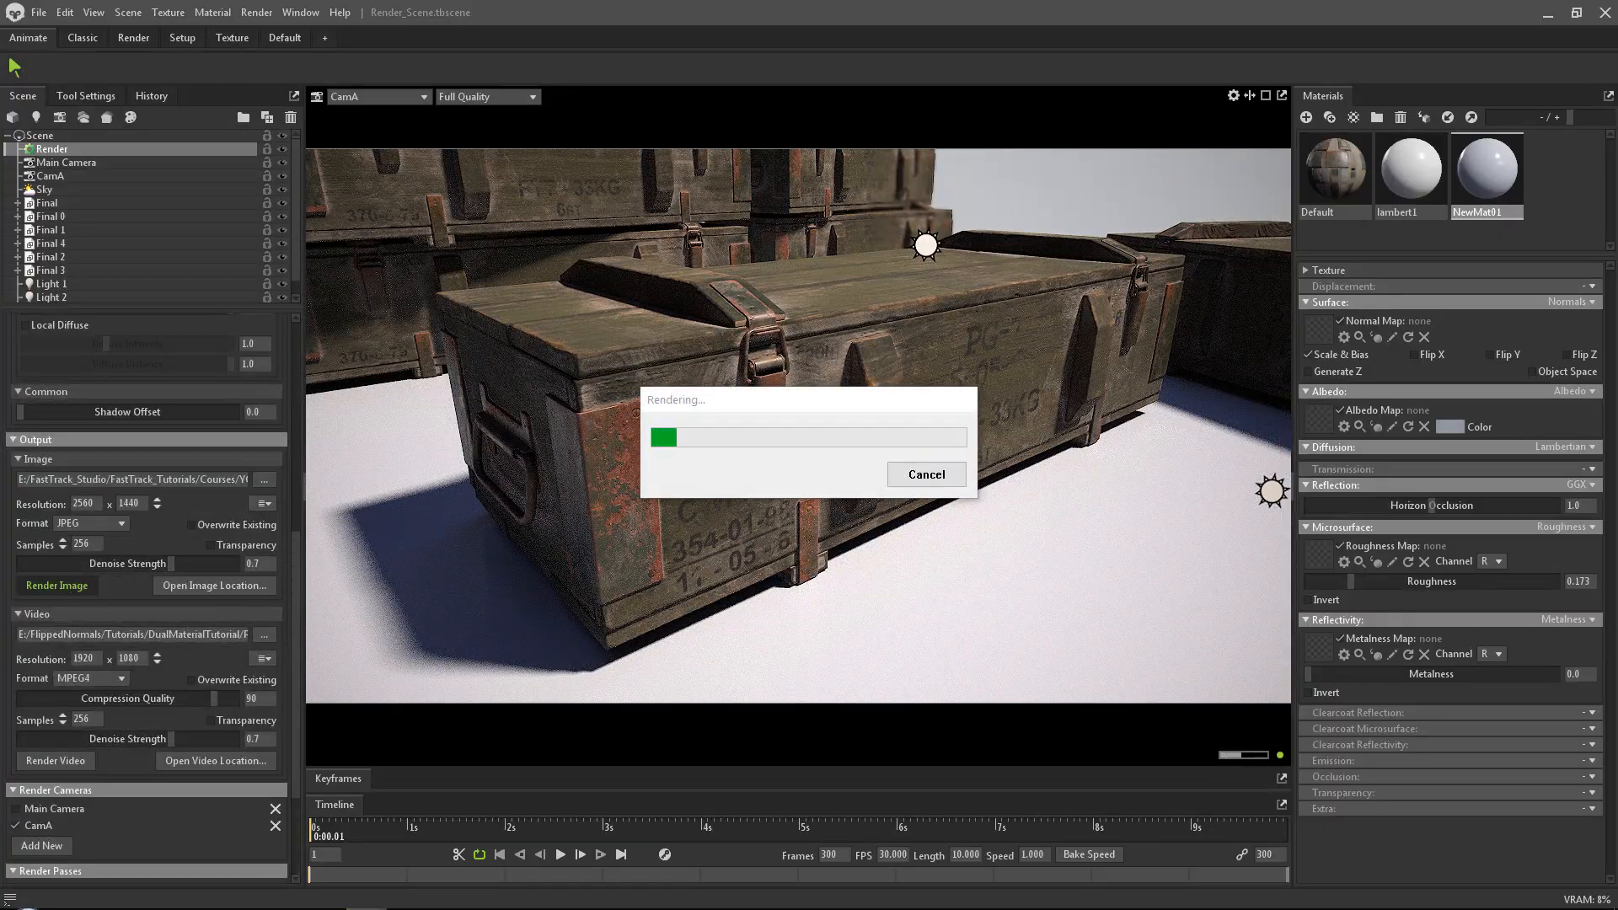
Inspect the rendered Crate_CamA.jpg up close in Windows Photo Viewer, examining the latch, metal plates and stencilled markings
scroll(891, 438, up, 5)
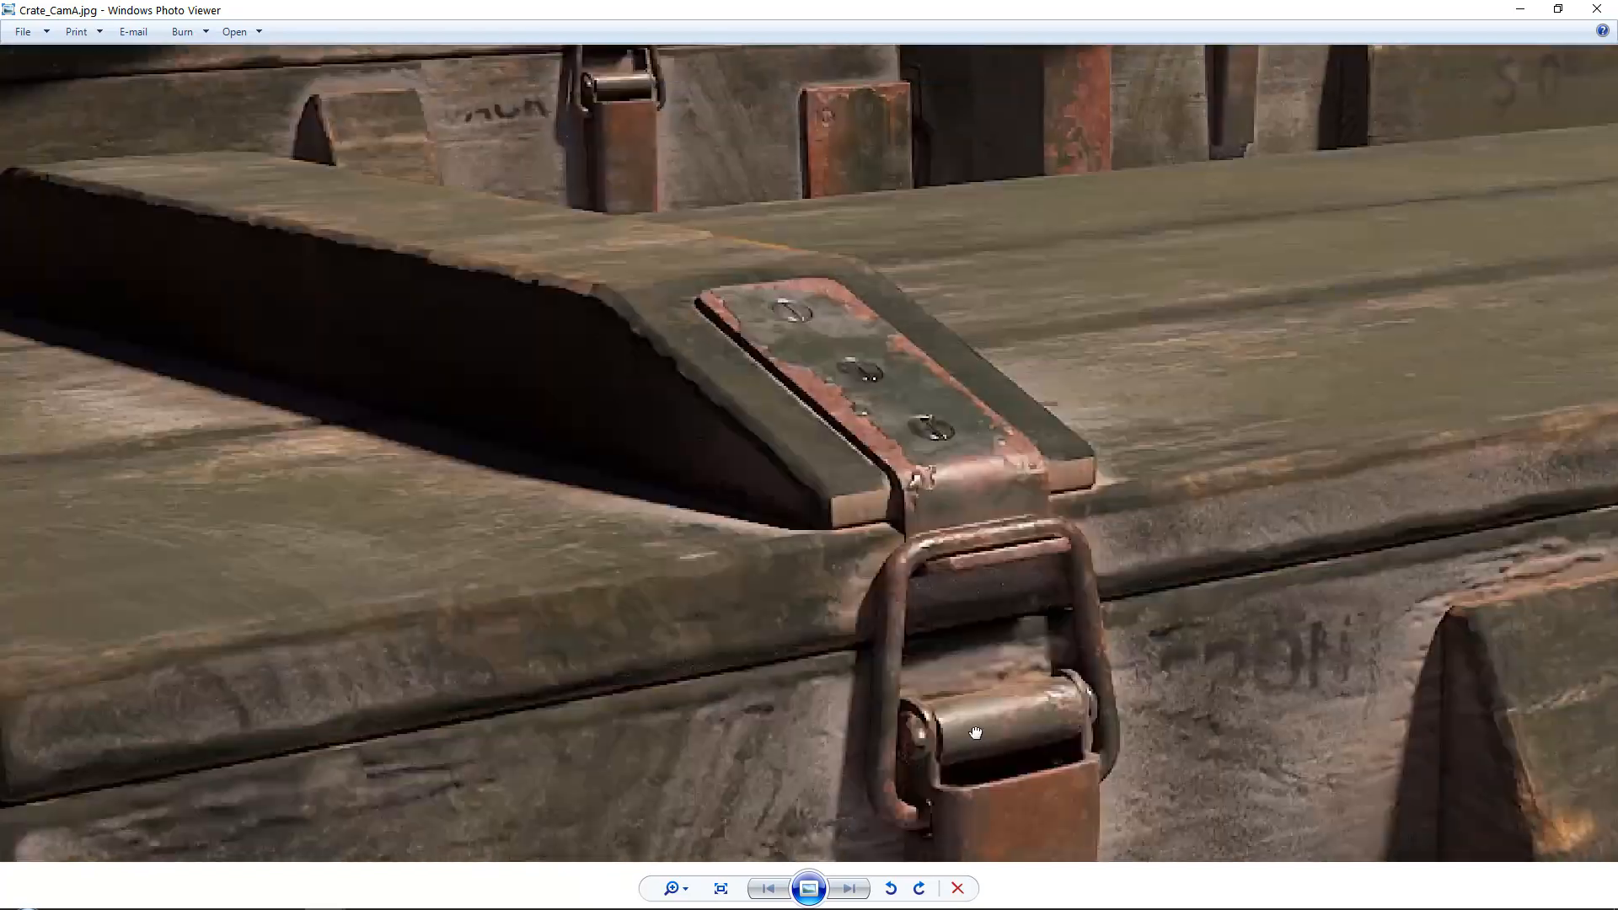
scroll(975, 733, down, 3)
drag(975, 733, 1076, 311)
drag(1037, 581, 1008, 376)
drag(1358, 318, 775, 399)
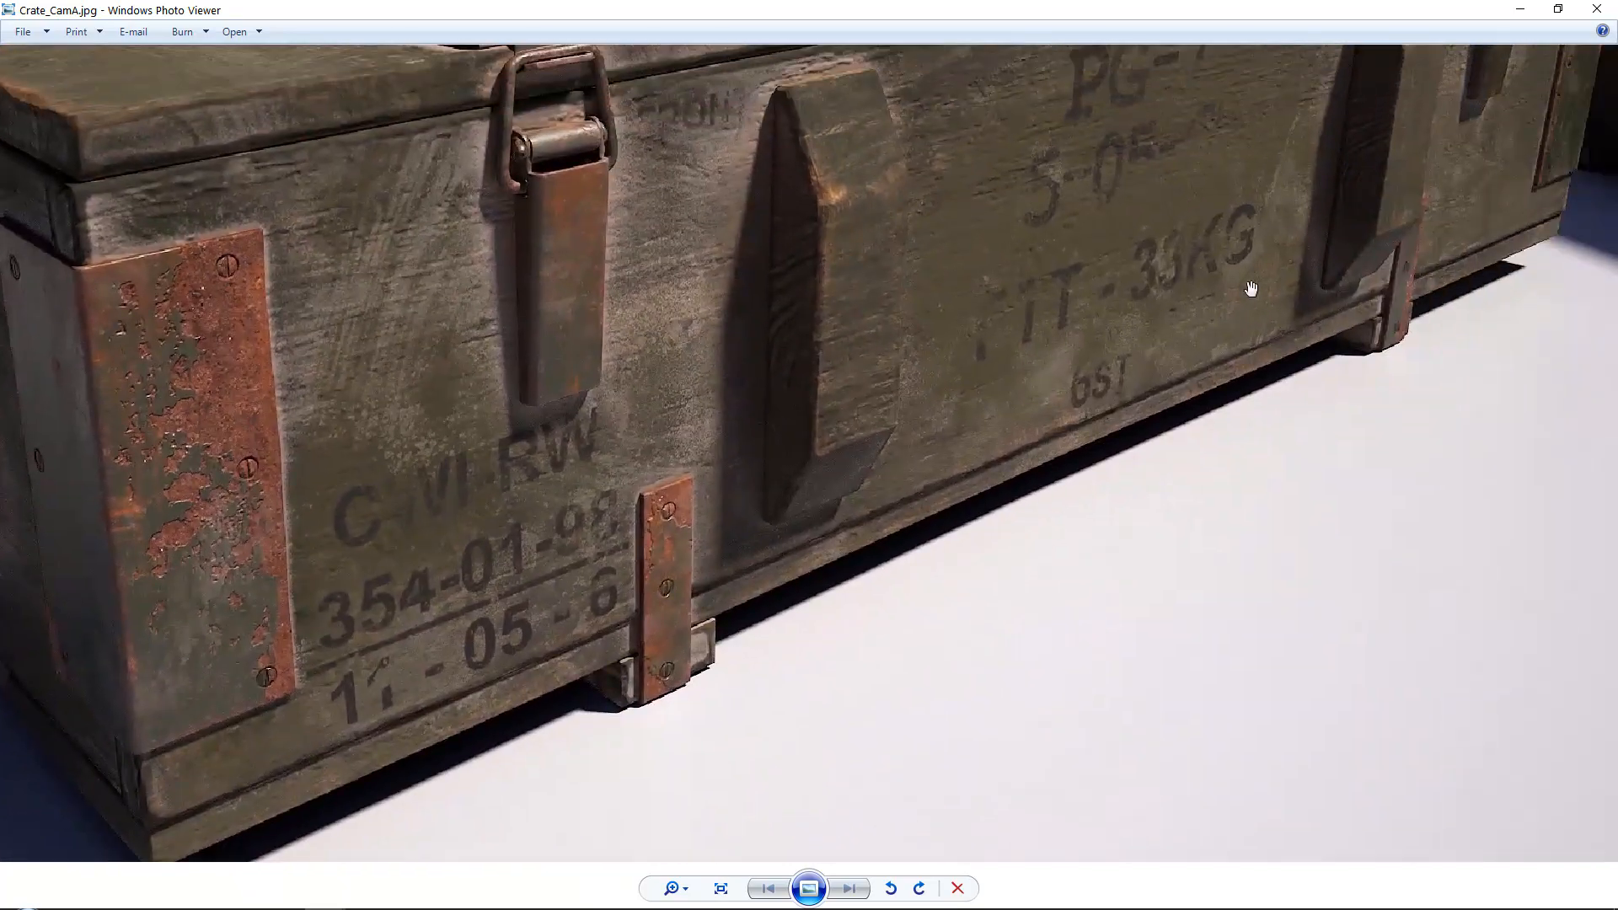
scroll(769, 567, down, 4)
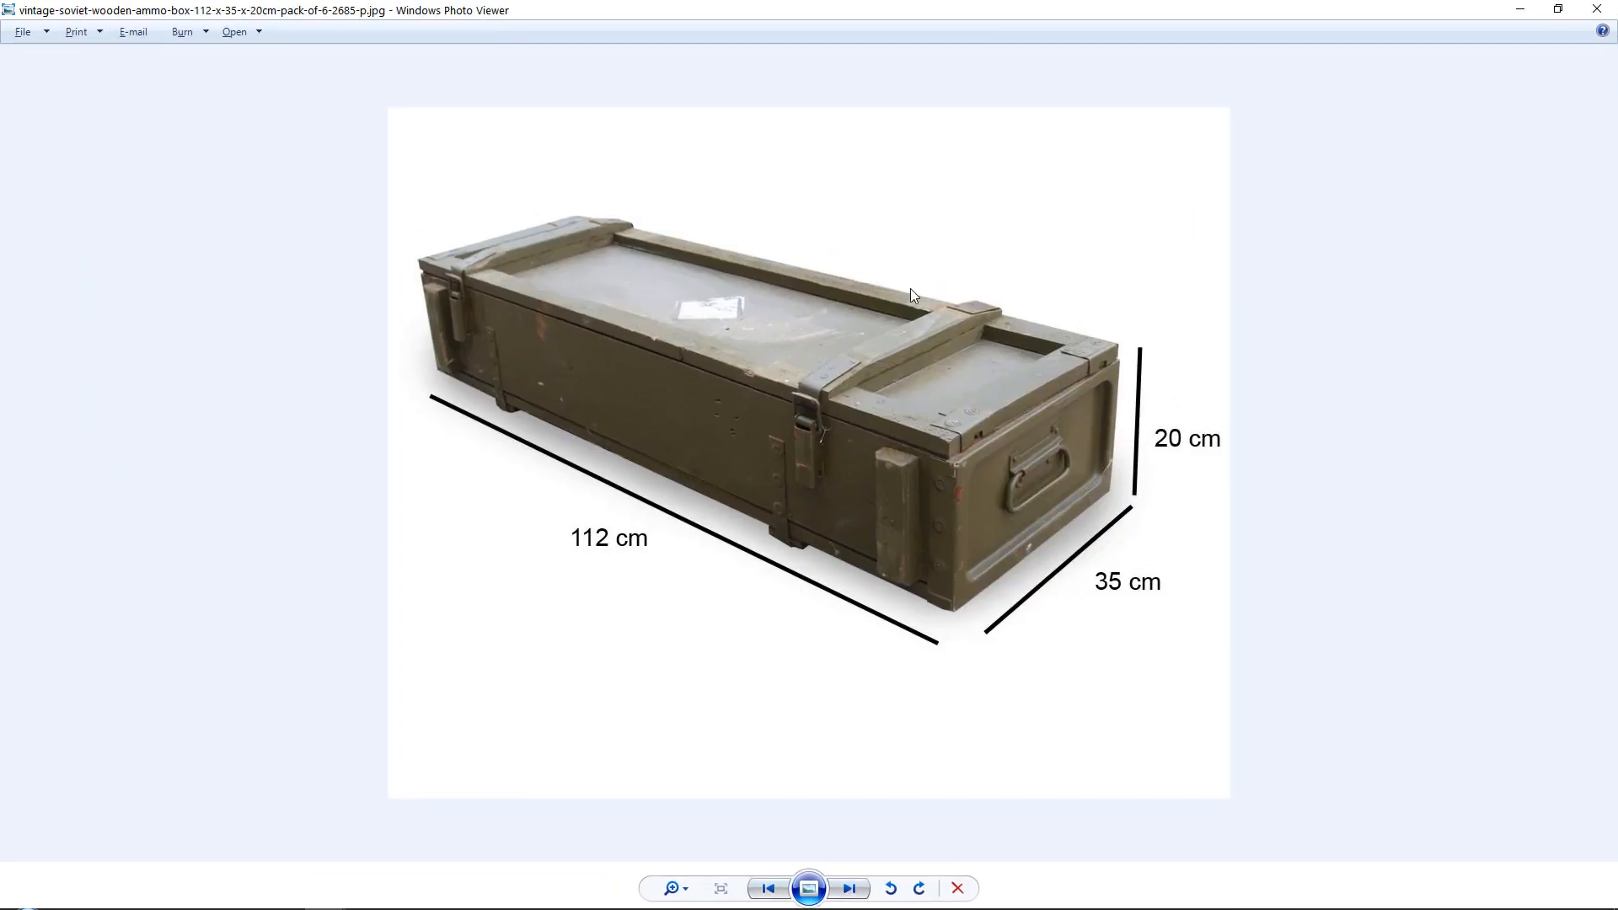
Browse the reference photos of wooden ammo crates and compare them with the rendered Crate_CamA.jpg
key(Right)
key(Right)
key(Right)
key(Right)
key(Right)
key(Right)
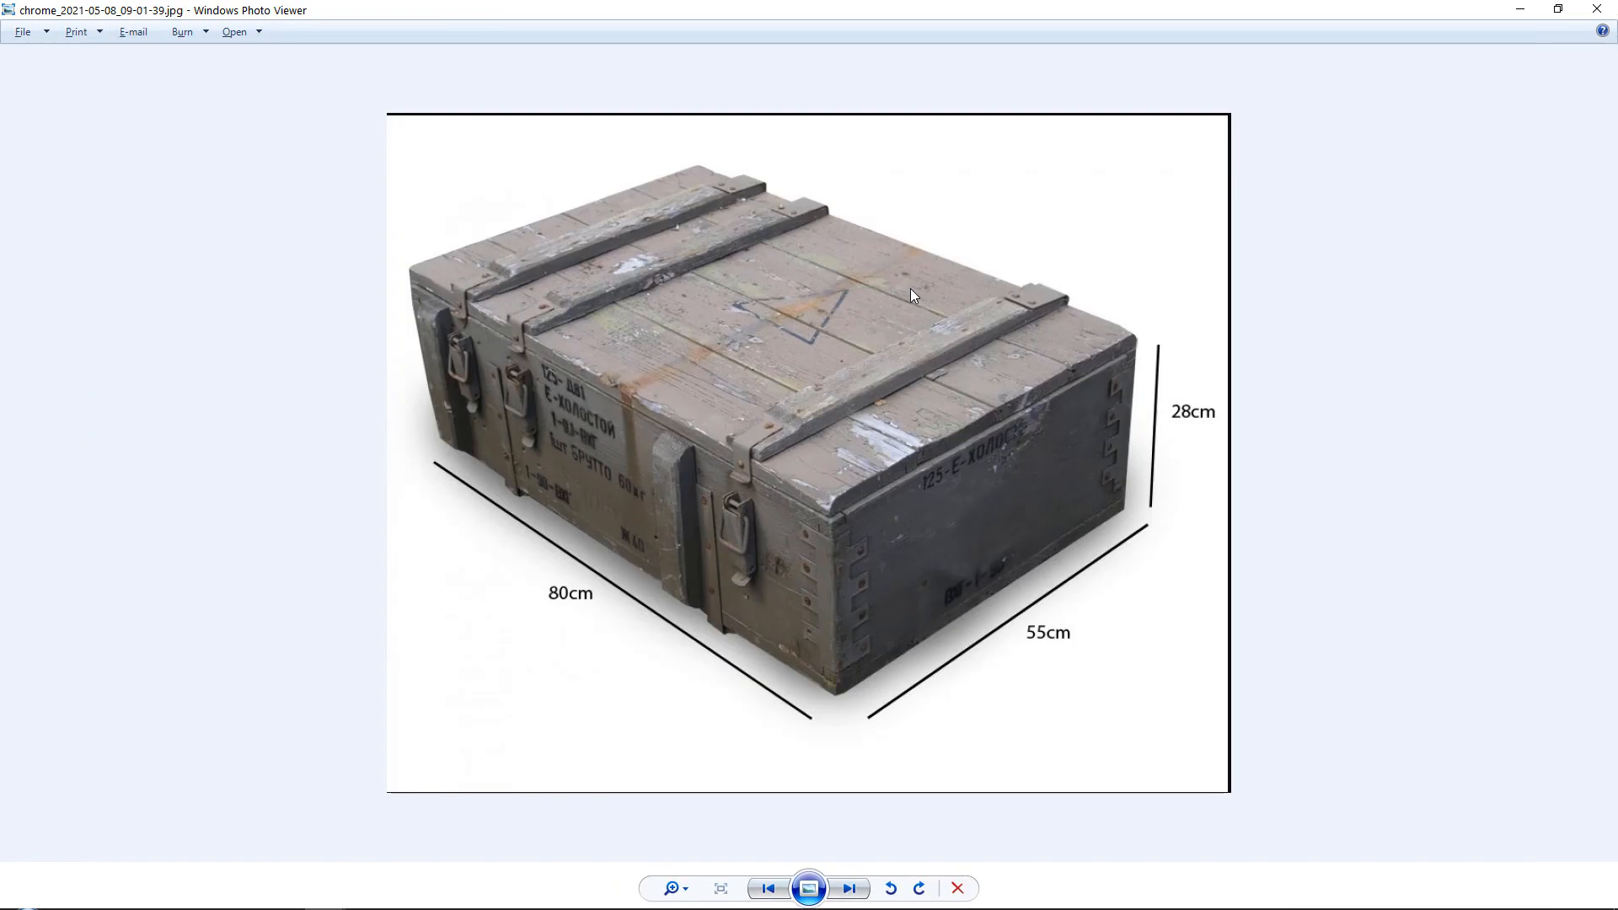
key(Right)
key(Right)
key(Left)
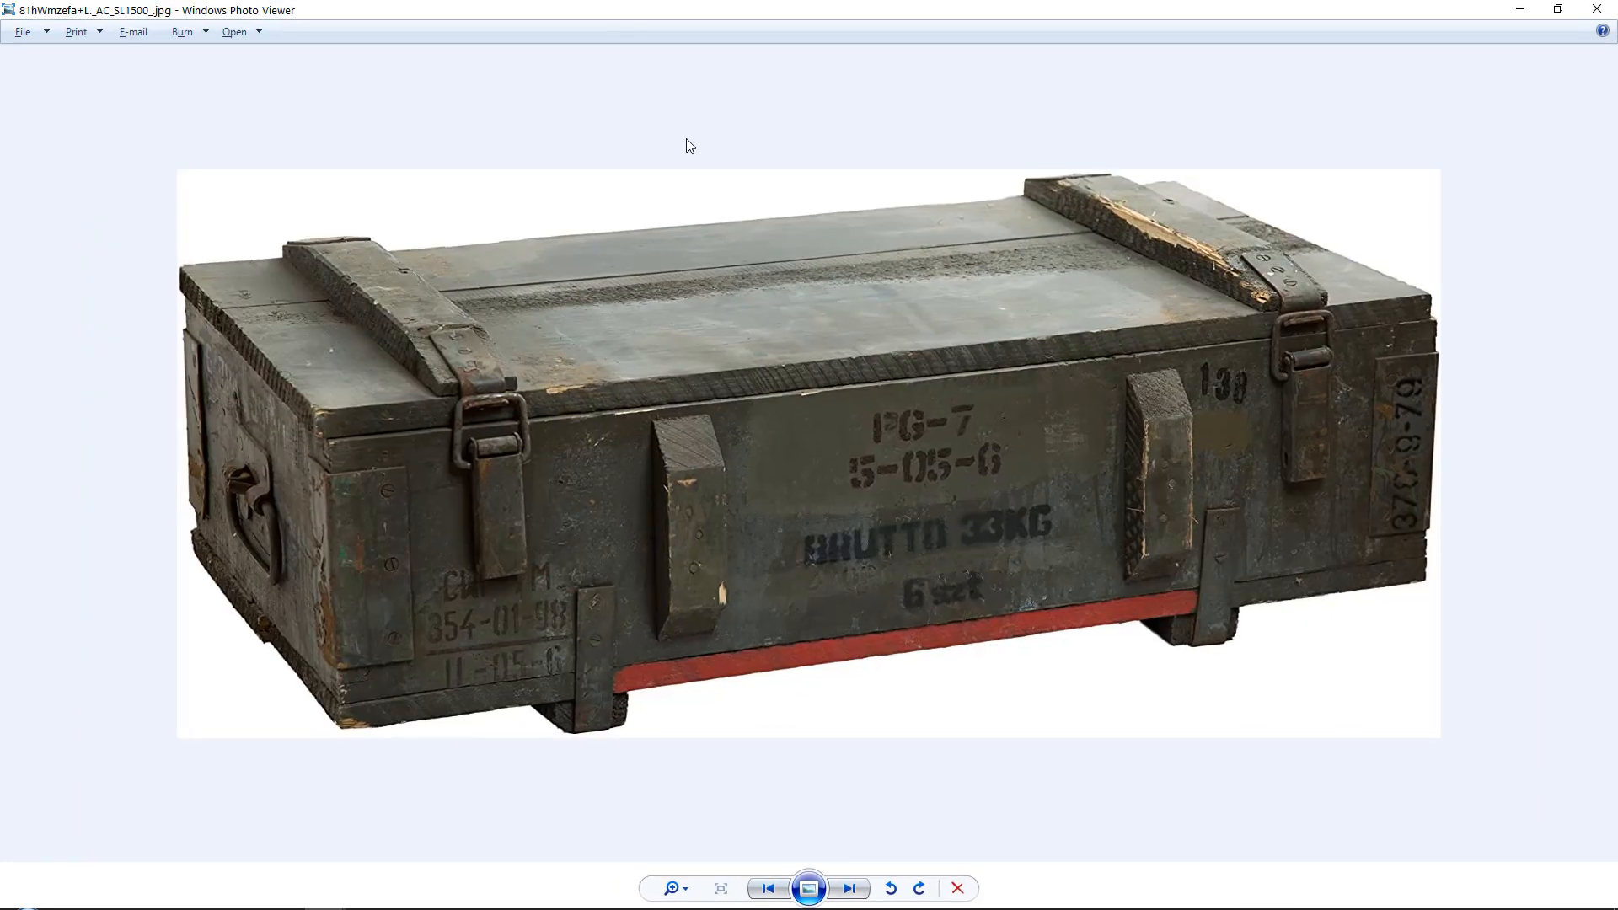
key(Right)
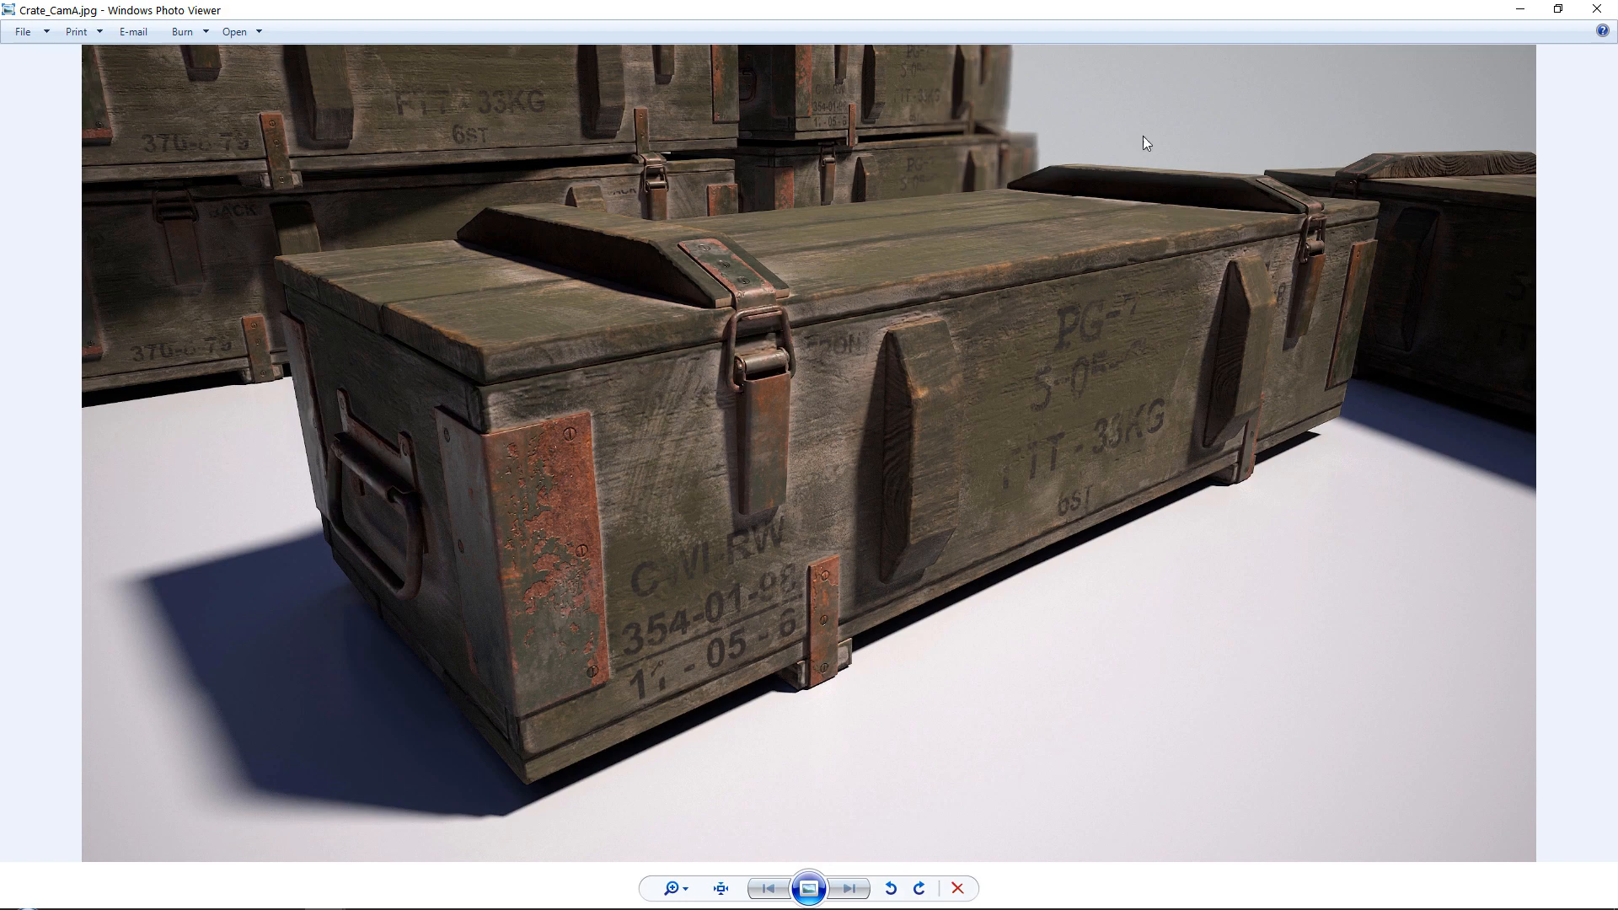